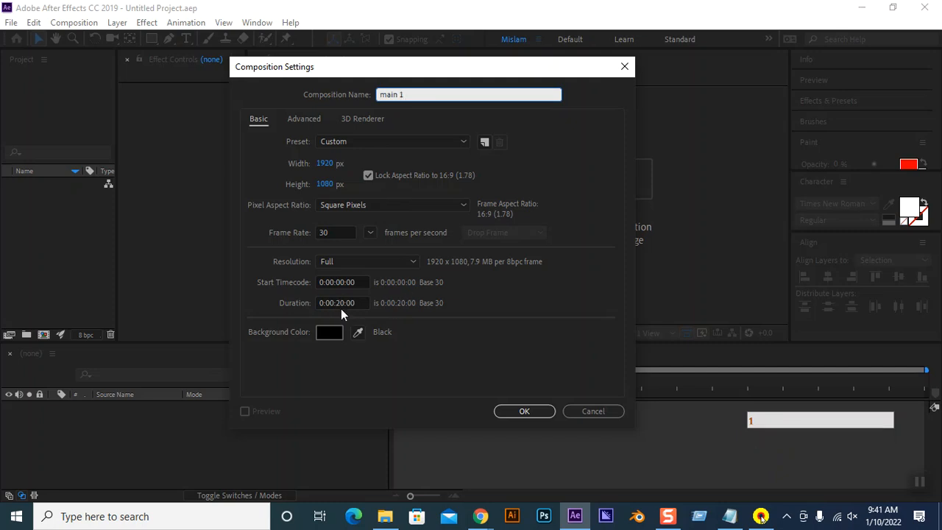
Create the composition "main 1" at 1920 x 1080 px, 30 fps, with a 20-second duration and a black background
{"action": "left_click", "coordinate": [523, 412]}
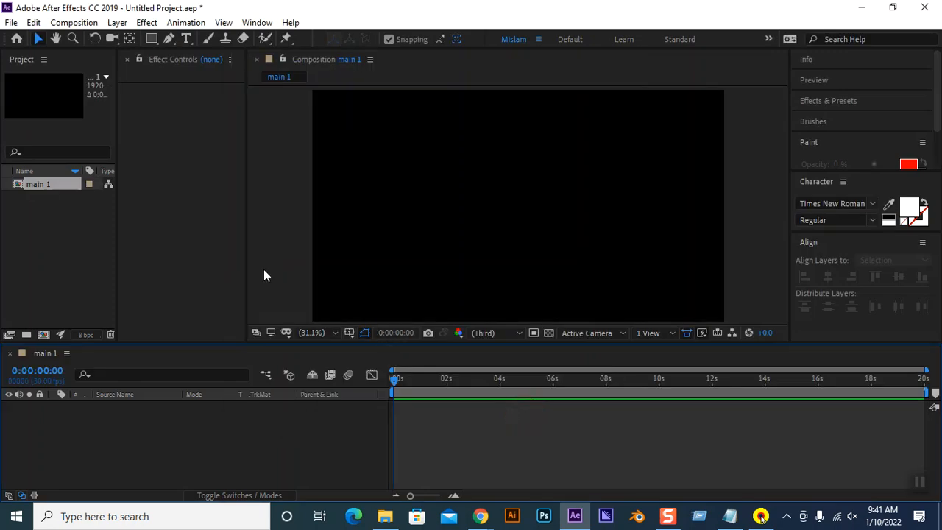
{"action": "left_click", "coordinate": [161, 436]}
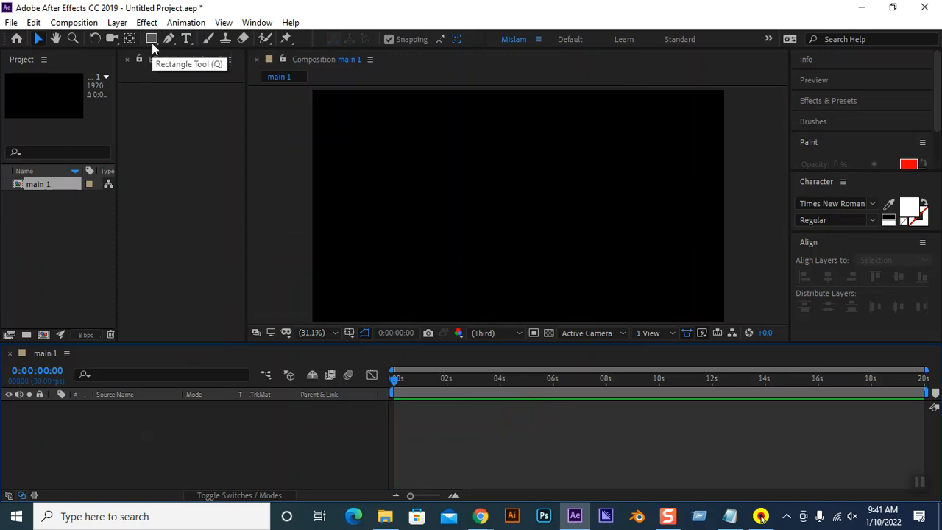
{"action": "key", "text": "shift+F9"}
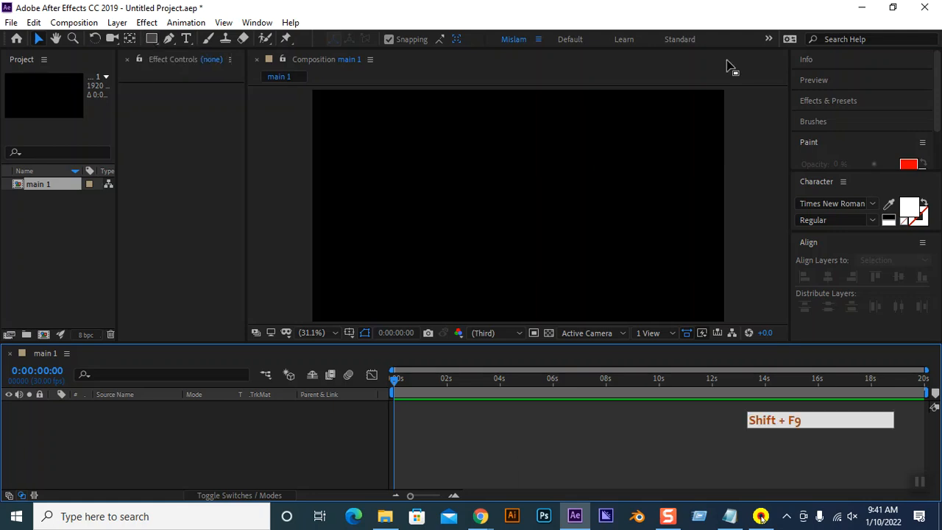
Set up the Rectangle tool with a white FFFFFF fill and a solid white 12 px stroke
{"action": "left_click", "coordinate": [153, 39]}
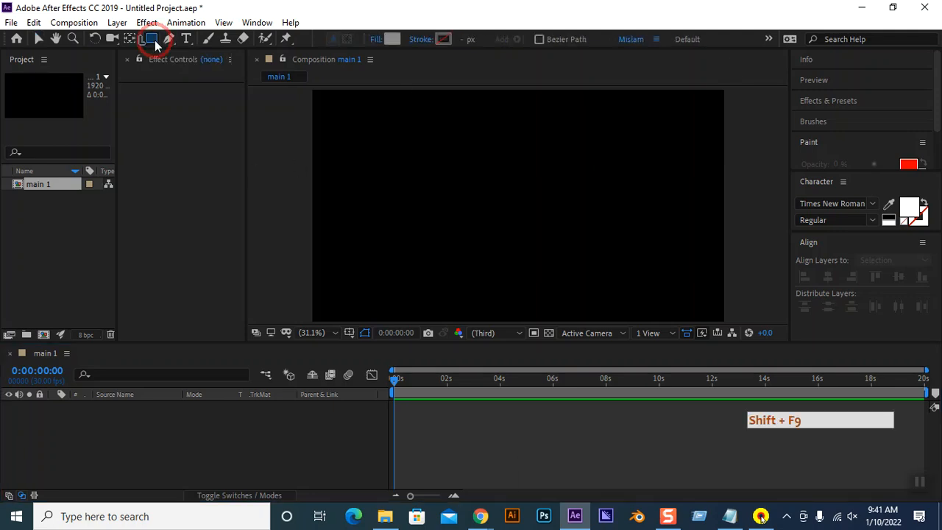
{"action": "left_click", "coordinate": [392, 39]}
{"action": "left_click_drag", "start_coordinate": [499, 160], "coordinate": [481, 143]}
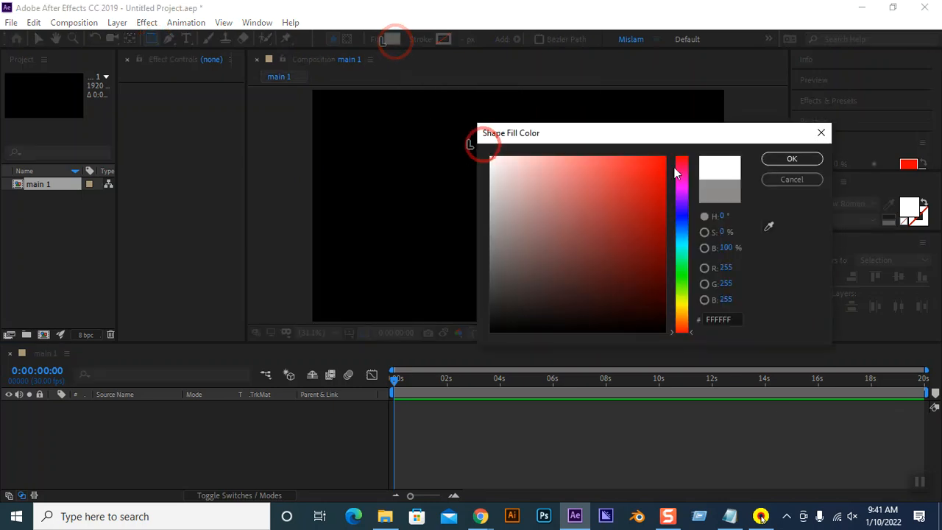
{"action": "left_click", "coordinate": [793, 159]}
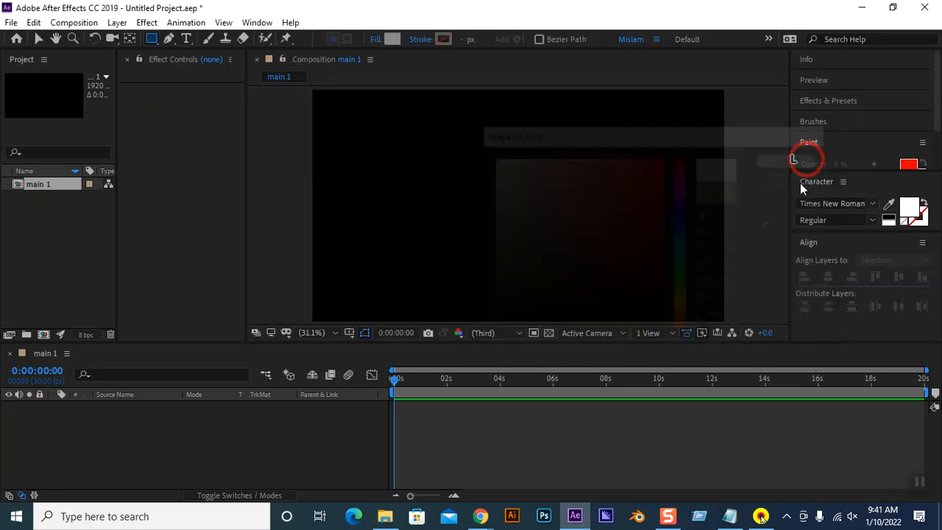
{"action": "left_click", "coordinate": [444, 39], "text": "alt"}
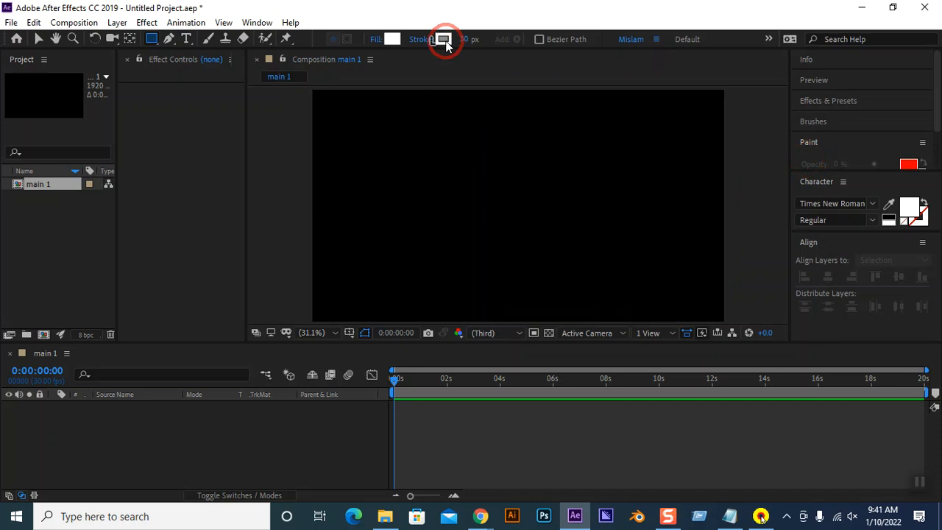
{"action": "left_click_drag", "start_coordinate": [463, 40], "coordinate": [449, 44]}
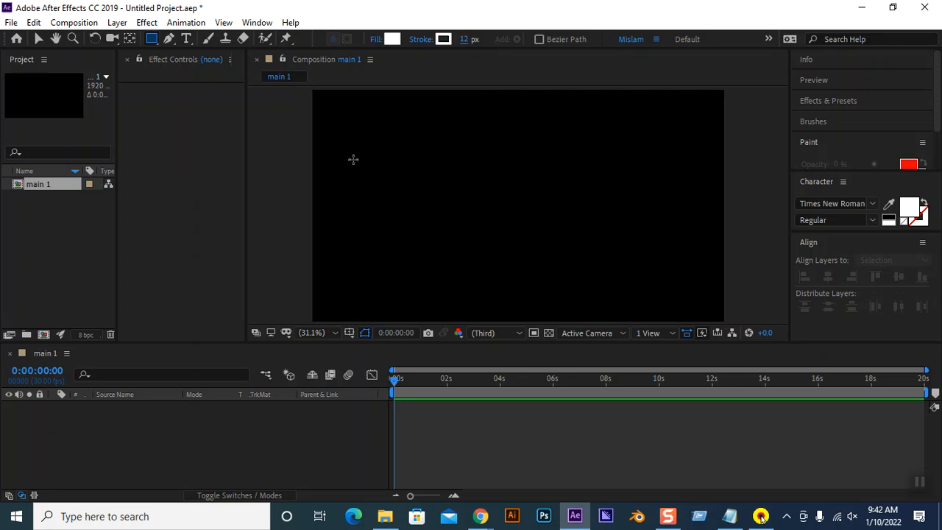
Draw a square in the upper-left part of the composition and center its anchor point on the shape
{"action": "left_click", "coordinate": [386, 129]}
{"action": "left_click_drag", "start_coordinate": [386, 128], "coordinate": [498, 225]}
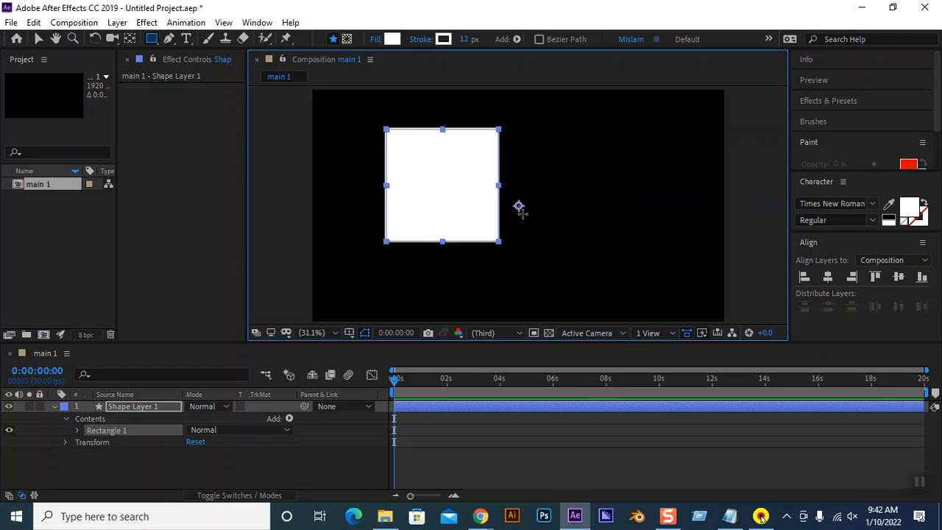
{"action": "key", "text": "ctrl+alt+Home"}
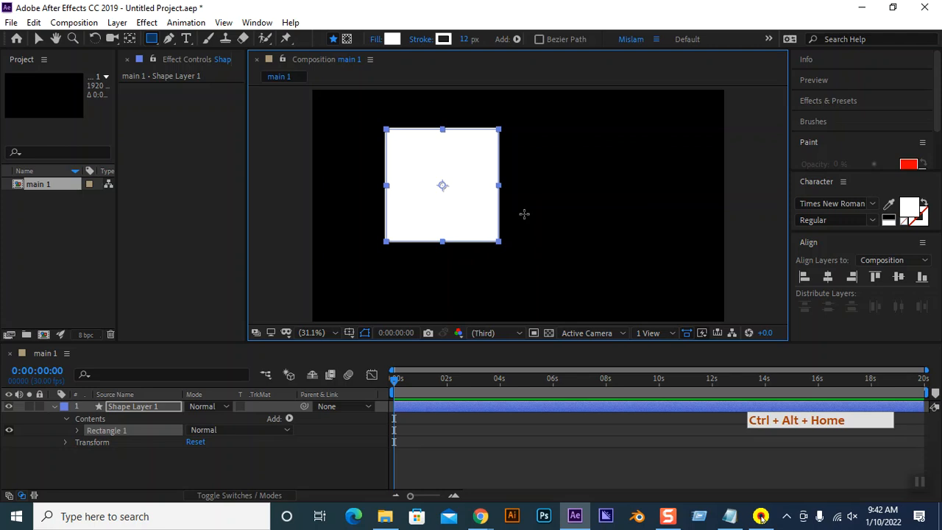
Change the square's fill color to dusty pink BE9999
{"action": "left_click", "coordinate": [391, 39]}
{"action": "left_click", "coordinate": [526, 191]}
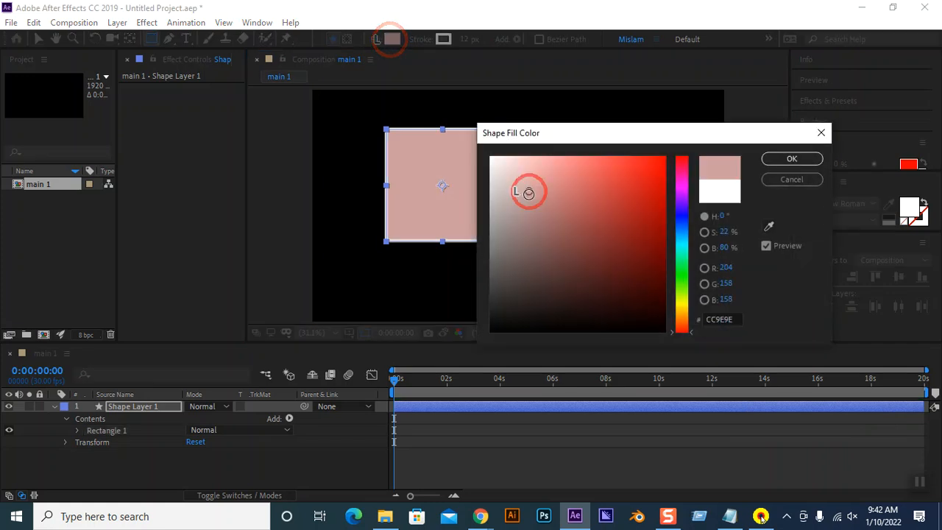
{"action": "left_click", "coordinate": [523, 184]}
{"action": "left_click", "coordinate": [525, 201]}
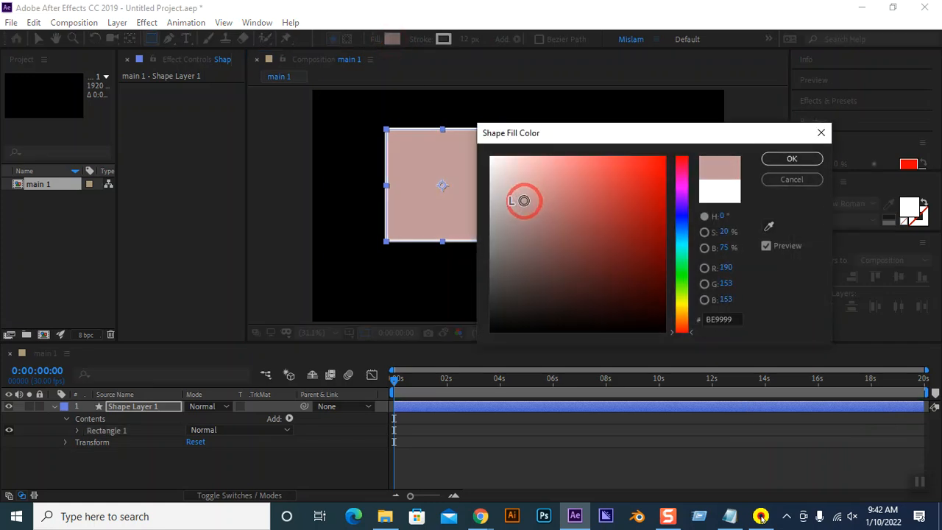
{"action": "left_click", "coordinate": [785, 157]}
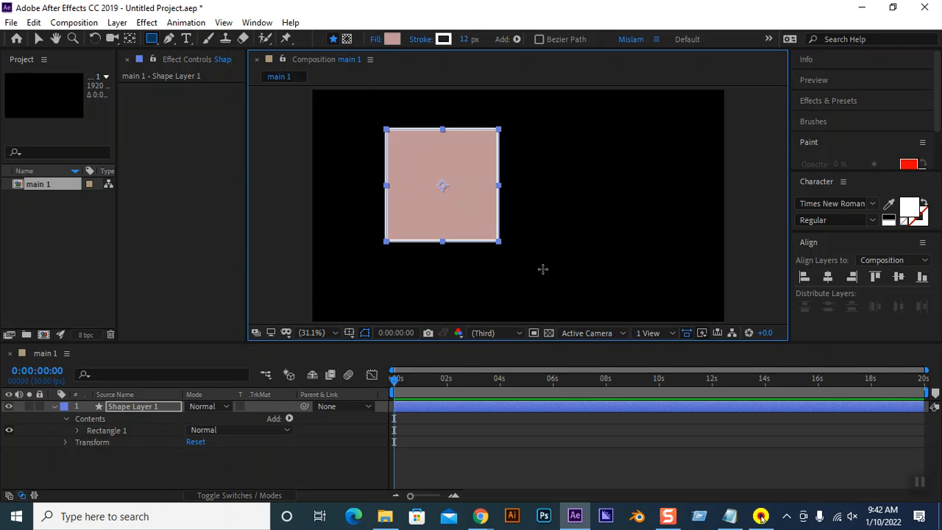
Enable Center Anchor Point in New Shape Layers in the General preferences
{"action": "left_click", "coordinate": [35, 23]}
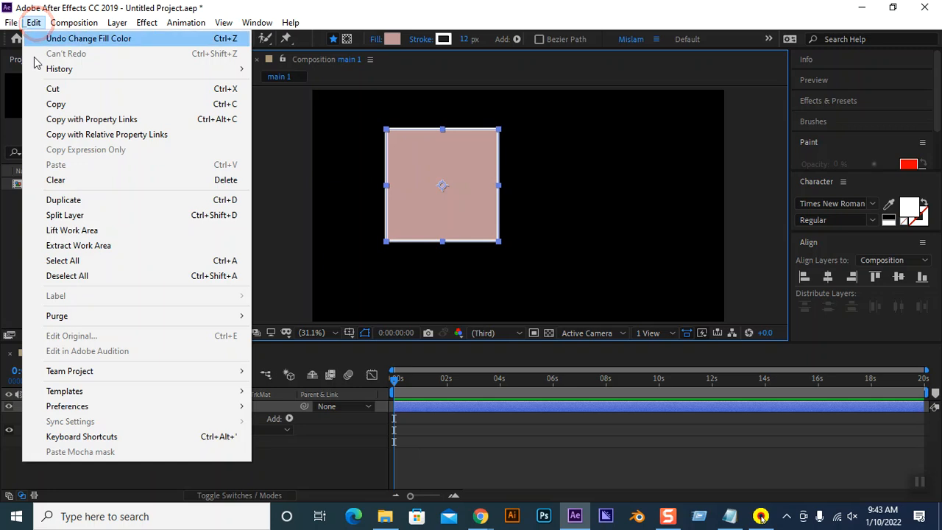
{"action": "mouse_move", "coordinate": [103, 412]}
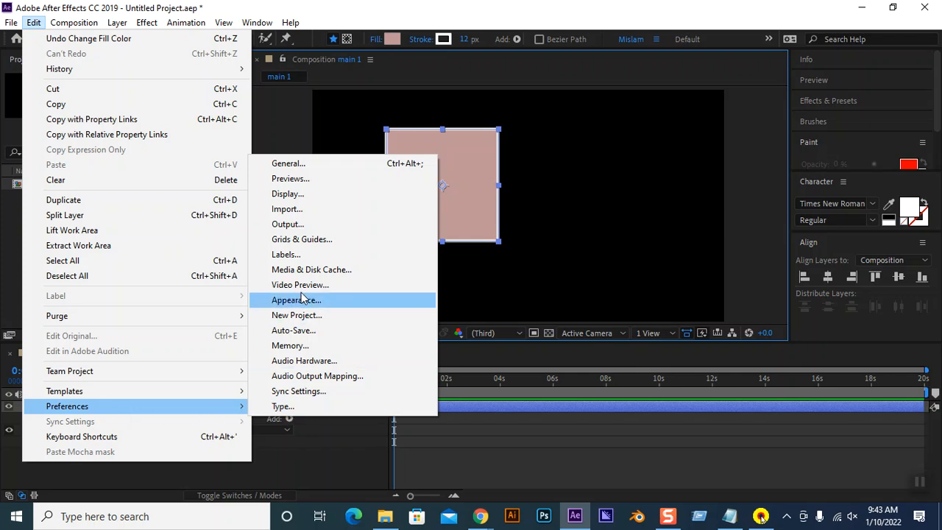
{"action": "left_click", "coordinate": [294, 163]}
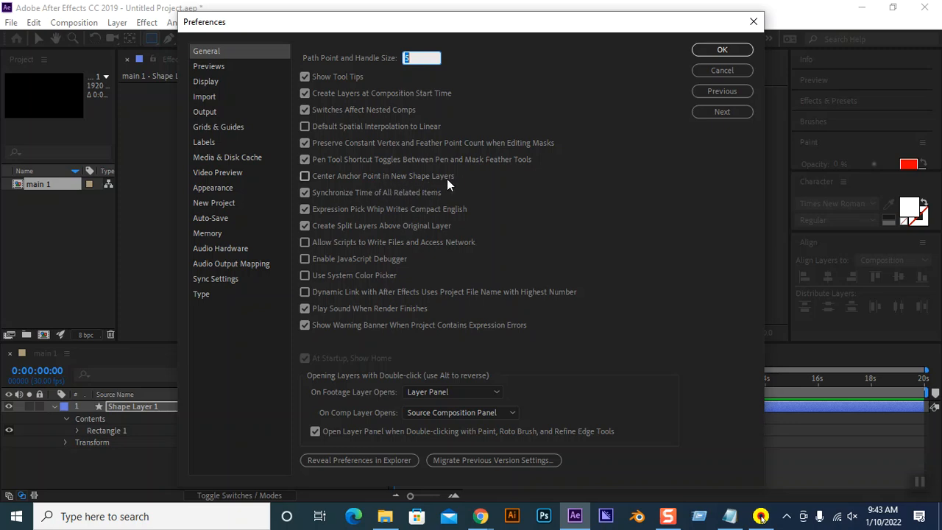
{"action": "left_click", "coordinate": [305, 176]}
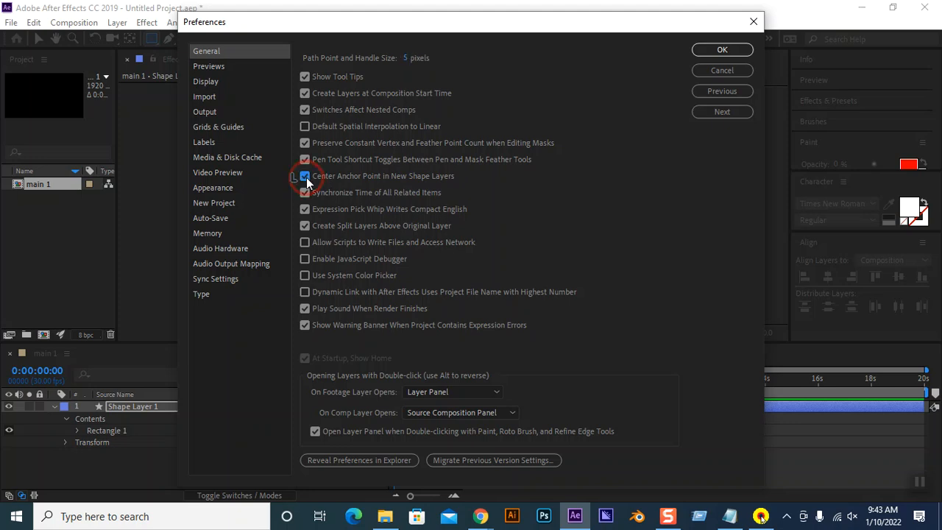
{"action": "left_click", "coordinate": [721, 49]}
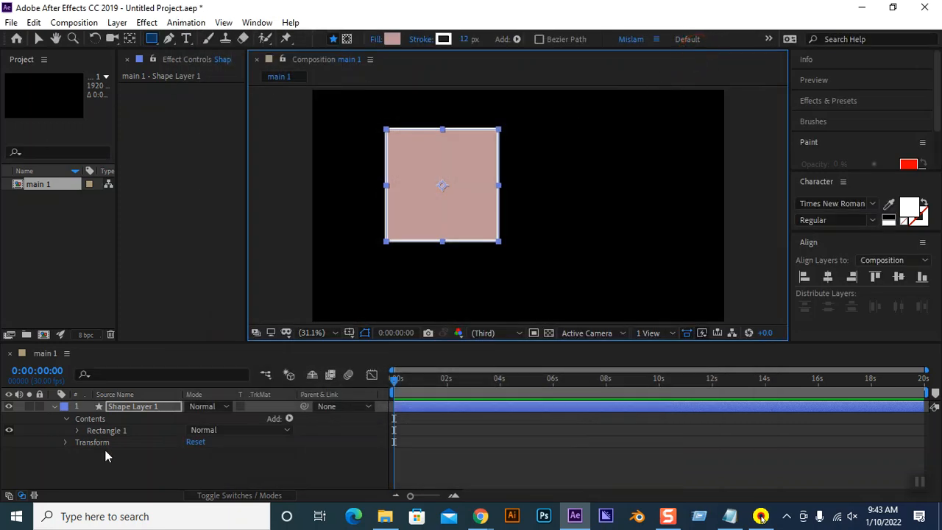
Draw a second, smaller rectangle on a new shape layer to the right of the square
{"action": "left_click", "coordinate": [131, 465]}
{"action": "left_click_drag", "start_coordinate": [569, 135], "coordinate": [656, 210]}
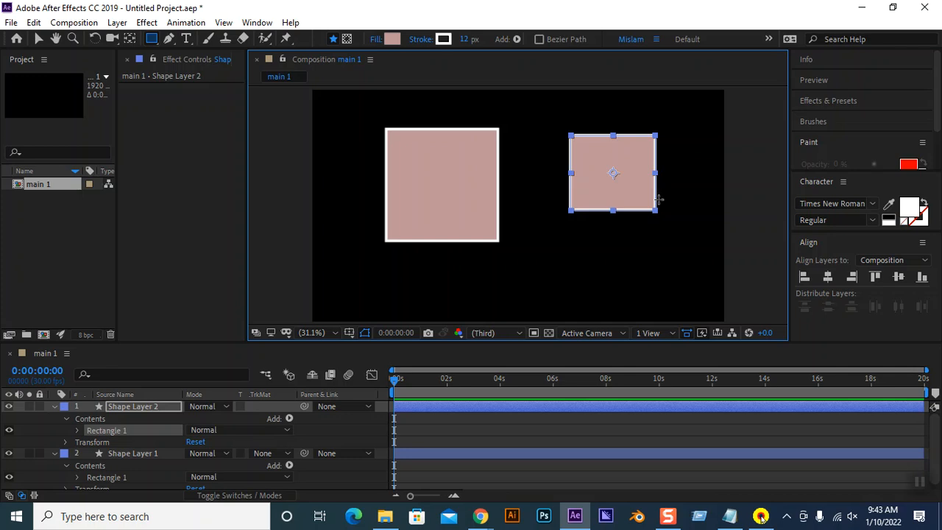
{"action": "key", "text": "shift+F9"}
{"action": "key", "text": "shift+F9"}
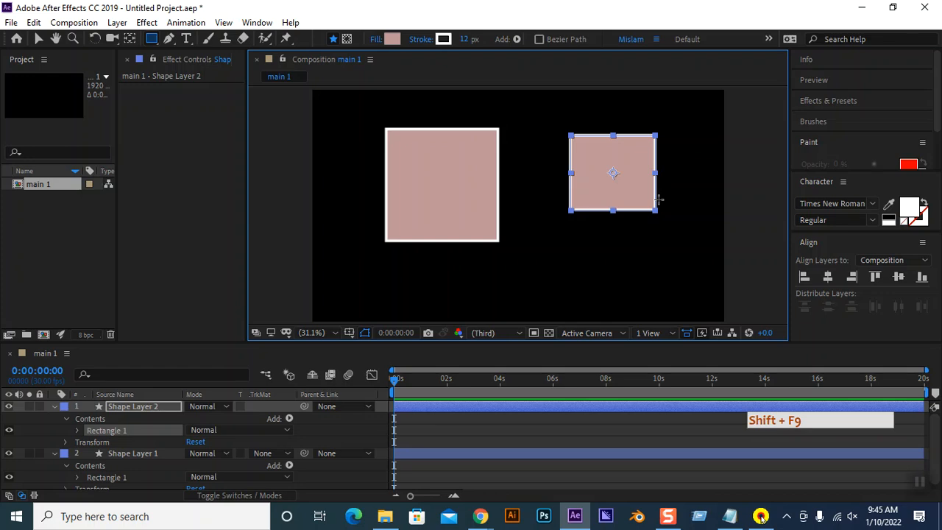
Delete the smaller rectangle from Shape Layer 2 with the Selection tool
{"action": "left_click", "coordinate": [38, 38]}
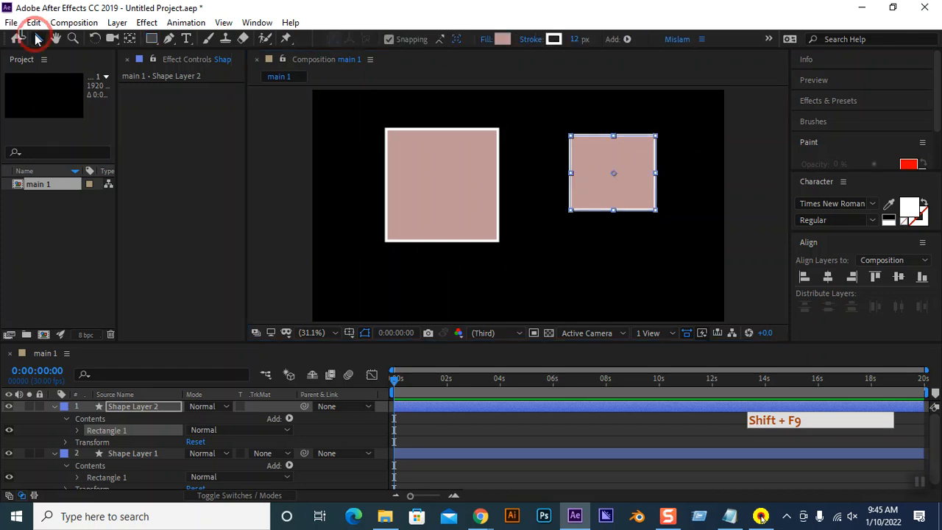
{"action": "left_click", "coordinate": [601, 206]}
{"action": "key", "text": "Delete"}
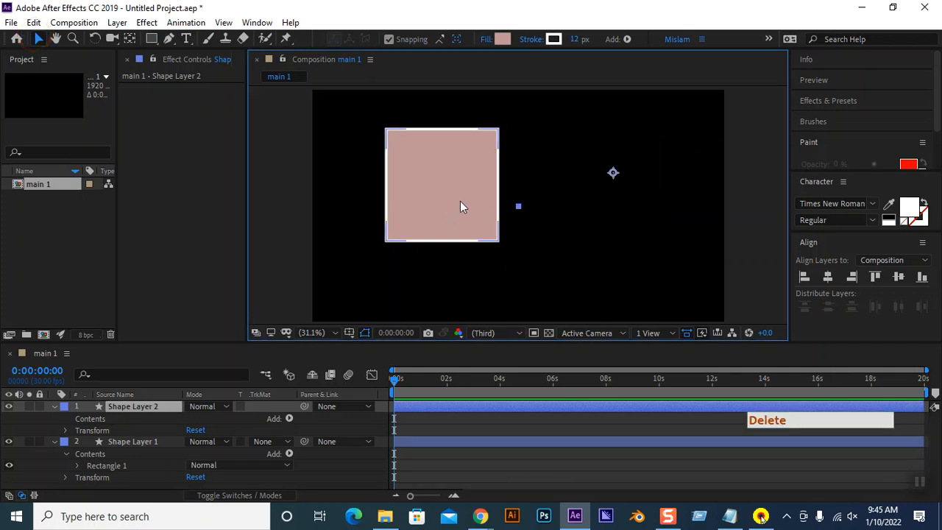
{"action": "left_click", "coordinate": [456, 198]}
{"action": "left_click", "coordinate": [567, 195]}
{"action": "left_click", "coordinate": [473, 208]}
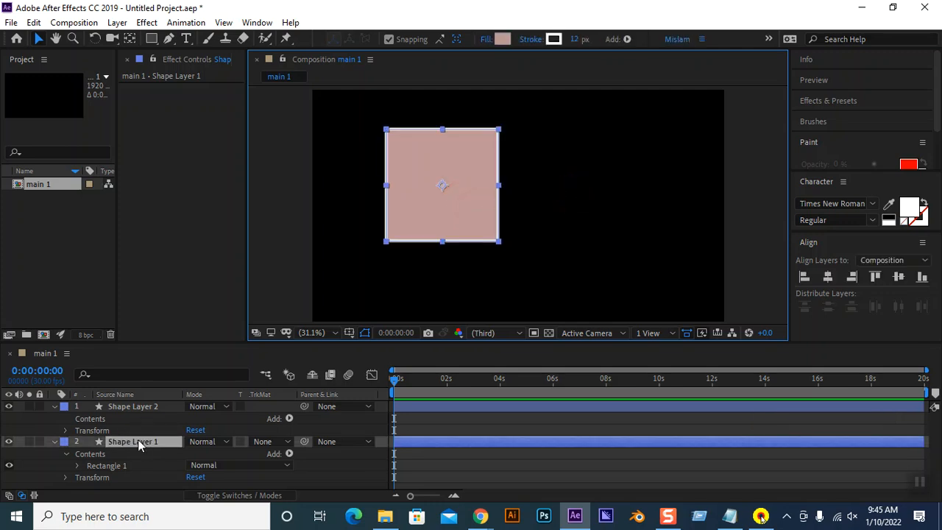
{"action": "left_click", "coordinate": [10, 406]}
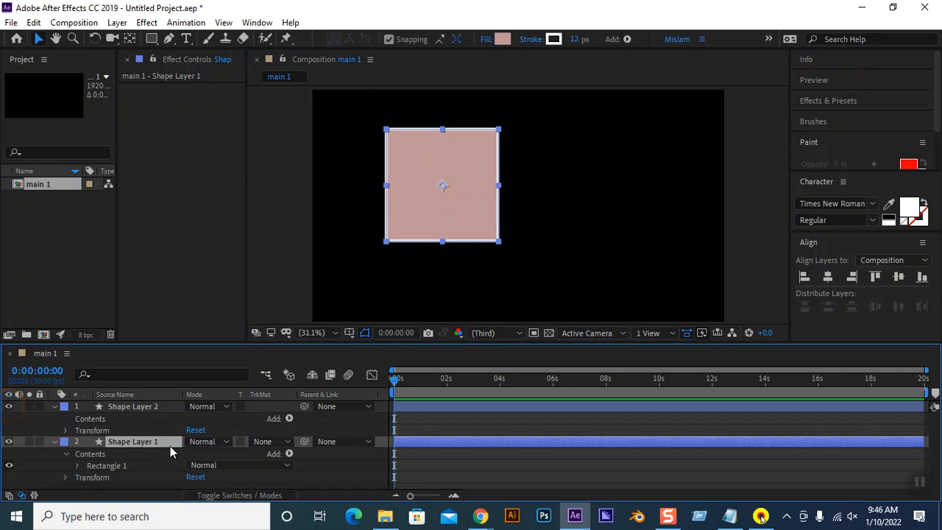
{"action": "left_click", "coordinate": [120, 442]}
{"action": "key", "text": "Delete"}
{"action": "key", "text": "ctrl+z"}
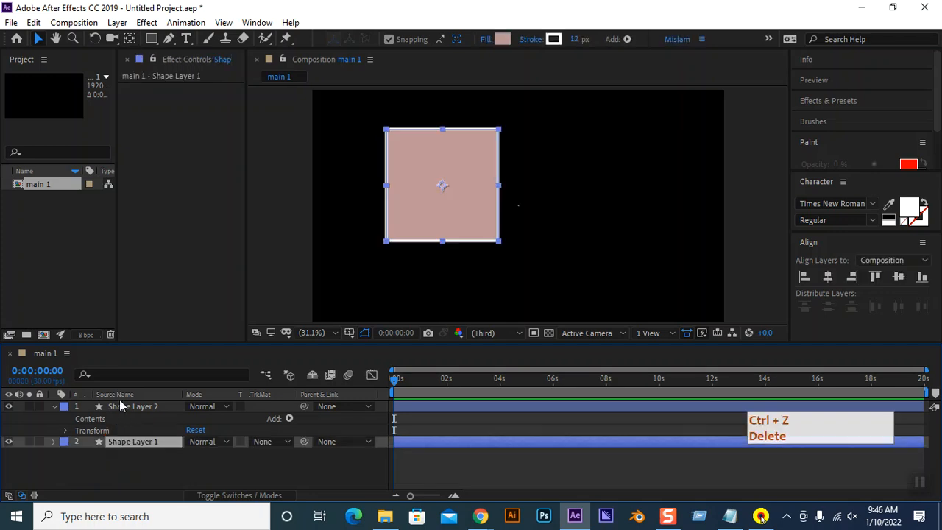
Delete the empty Shape Layer 2 from the composition
{"action": "left_click", "coordinate": [125, 409]}
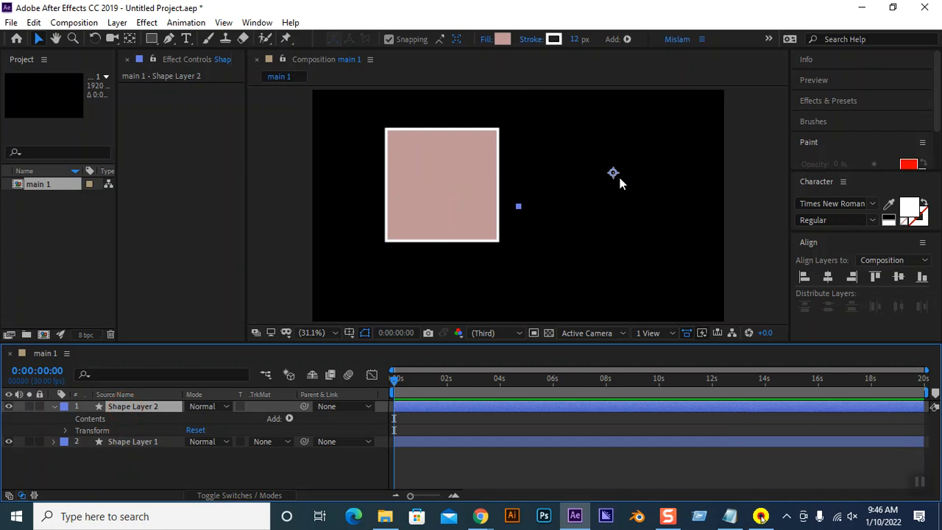
{"action": "key", "text": "Delete"}
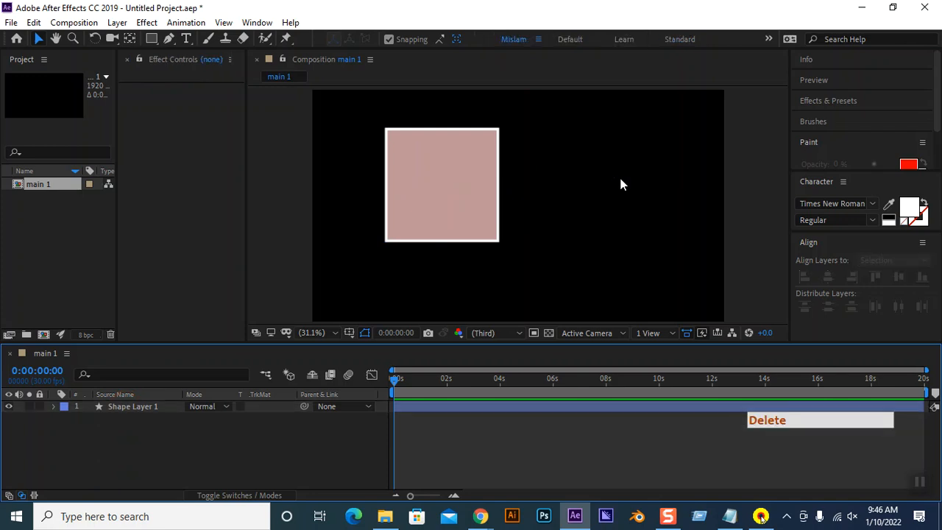
Center Shape Layer 1 horizontally and vertically in the composition
{"action": "left_click", "coordinate": [138, 409]}
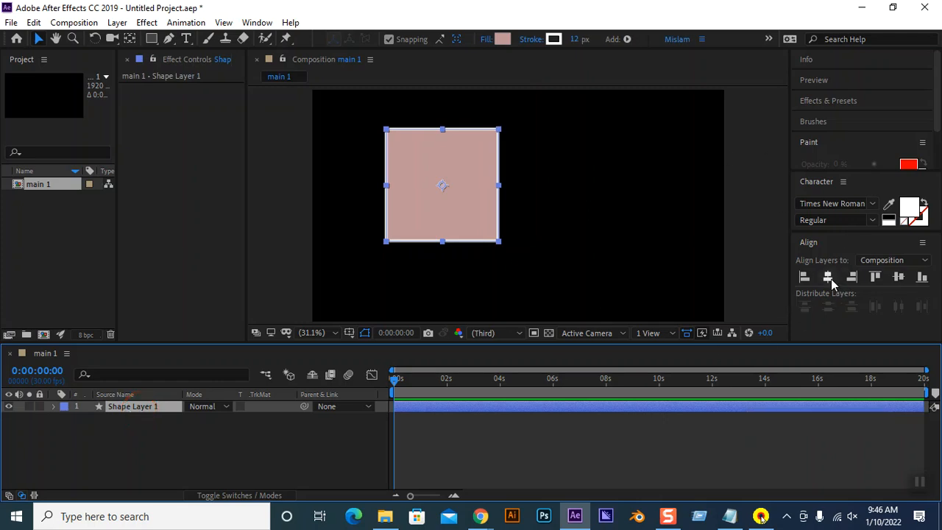
{"action": "left_click", "coordinate": [829, 278]}
{"action": "left_click", "coordinate": [898, 282]}
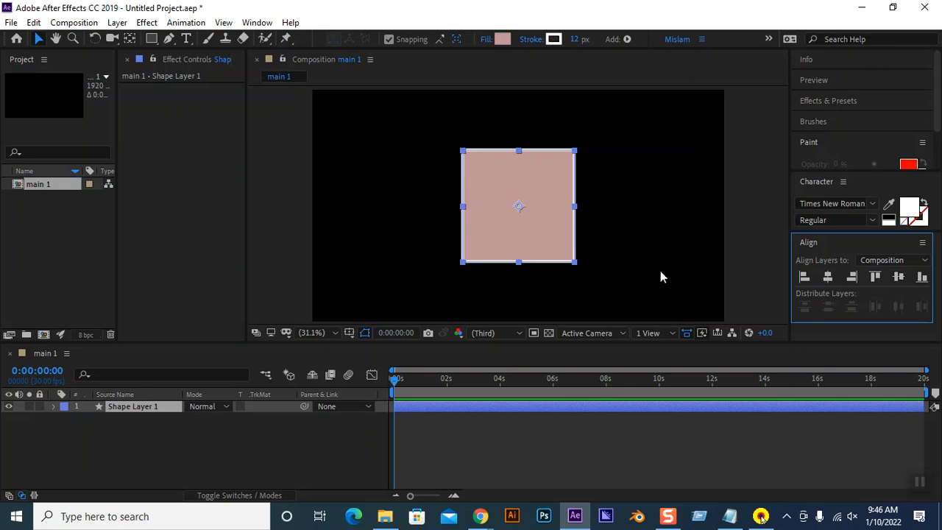
Set the square's fill to none and increase its stroke width to 26 px
{"action": "left_click", "coordinate": [500, 41], "text": "alt"}
{"action": "left_click", "coordinate": [499, 41], "text": "alt"}
{"action": "left_click", "coordinate": [499, 41], "text": "alt"}
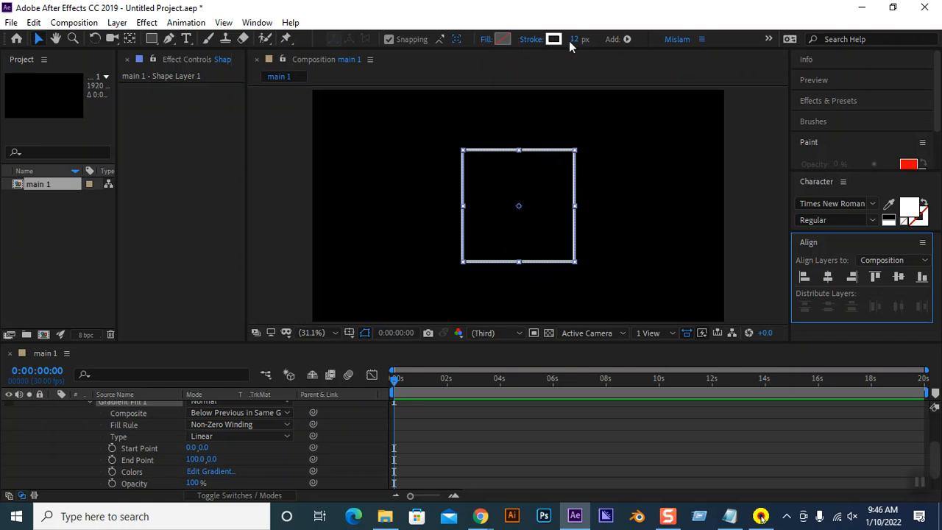
{"action": "left_click_drag", "start_coordinate": [575, 39], "coordinate": [585, 38]}
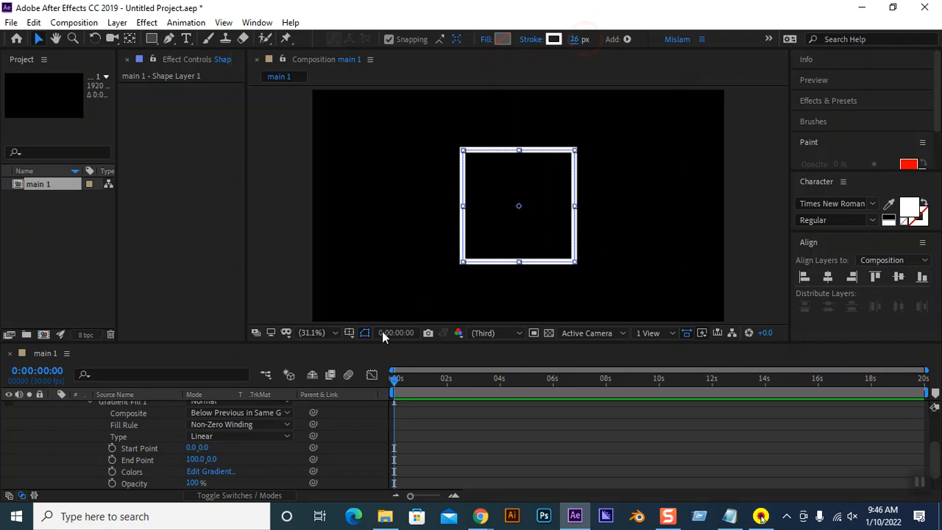
Collapse the Rectangle 1 properties in Shape Layer 1's contents and deselect the layer
{"action": "scroll", "coordinate": [136, 427], "scroll_direction": "up", "scroll_amount": 3}
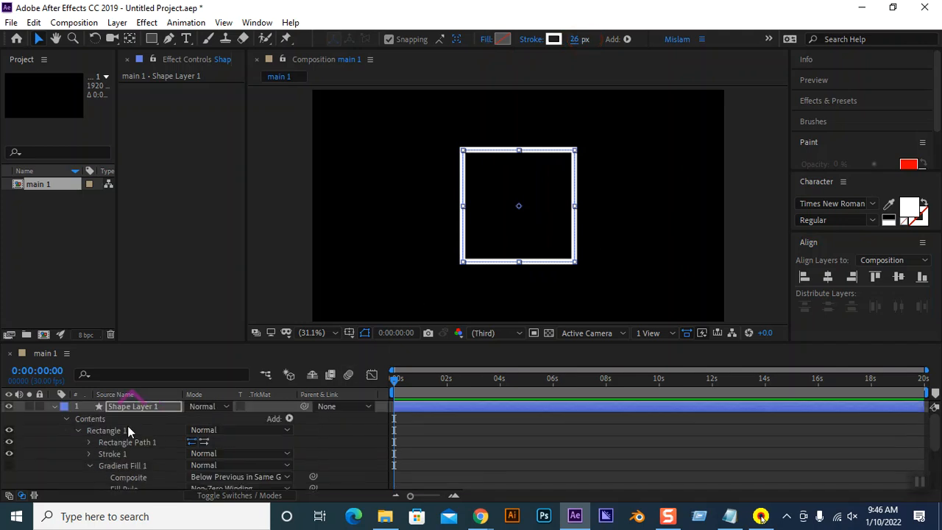
{"action": "left_click", "coordinate": [77, 429]}
{"action": "left_click", "coordinate": [110, 473]}
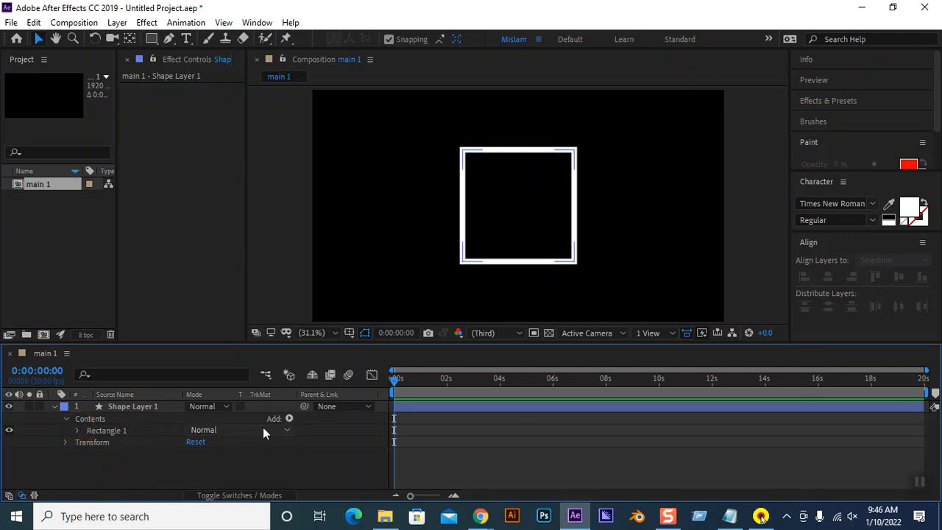
{"action": "left_click", "coordinate": [84, 455]}
{"action": "left_click", "coordinate": [78, 430]}
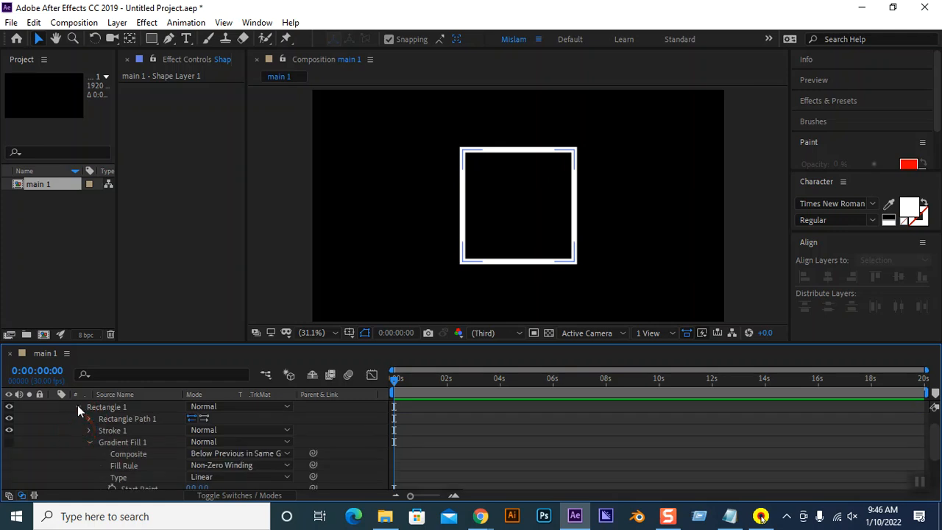
{"action": "left_click", "coordinate": [77, 405]}
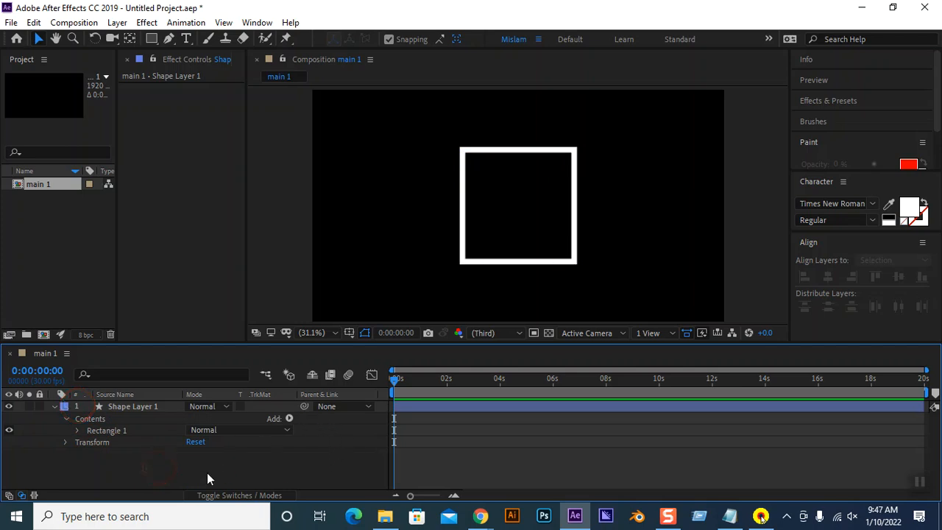
Add Trim Paths to Shape Layer 1 and expand its Start, End and Offset properties
{"action": "left_click", "coordinate": [291, 418]}
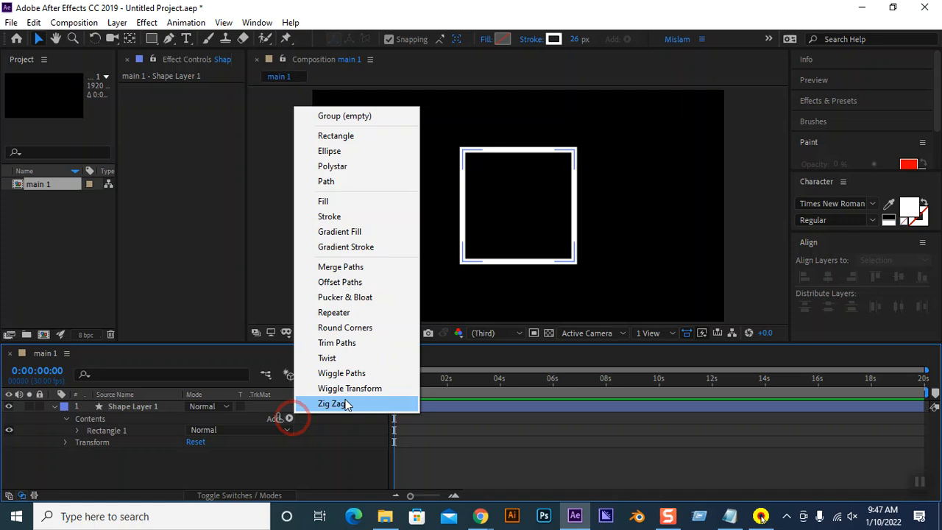
{"action": "left_click", "coordinate": [345, 342]}
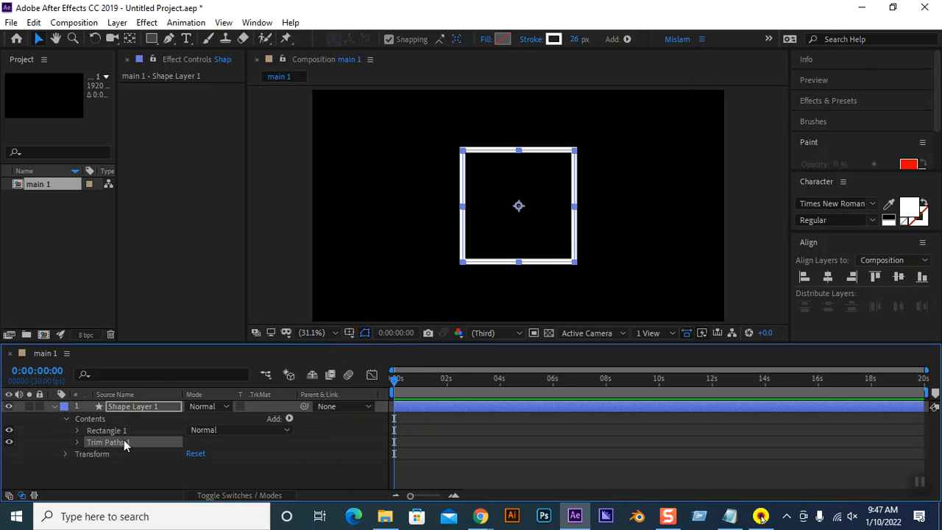
{"action": "left_click", "coordinate": [77, 442]}
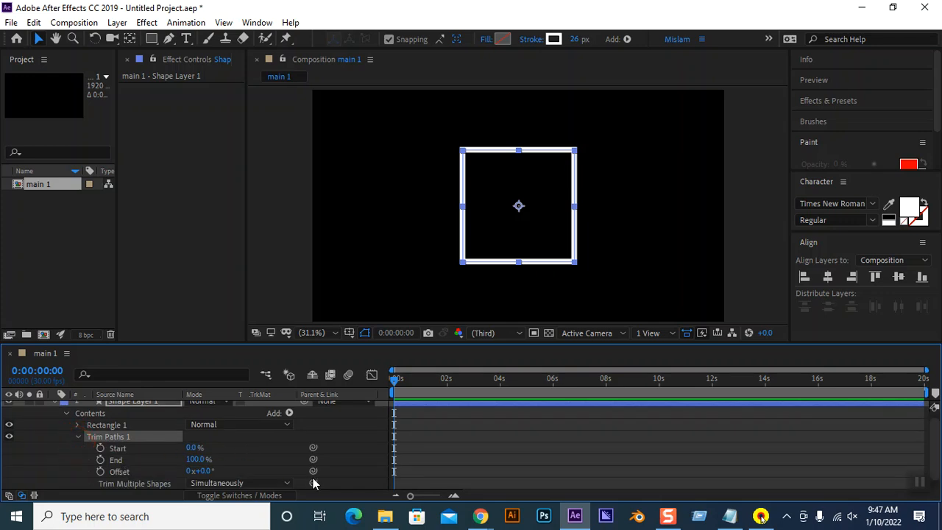
{"action": "scroll", "coordinate": [368, 462], "scroll_direction": "down", "scroll_amount": 1}
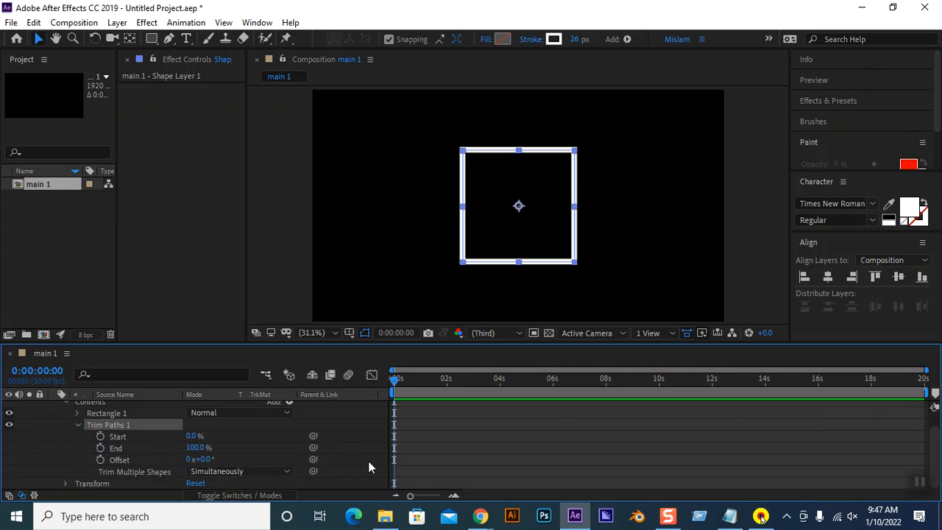
Try different Trim Paths Start and End values on the square's outline, restoring Start to 0% and End to 100%
{"action": "left_click", "coordinate": [190, 436]}
{"action": "mouse_move", "coordinate": [187, 437]}
{"action": "left_mouse_down"}
{"action": "mouse_move", "coordinate": [196, 435]}
{"action": "mouse_move", "coordinate": [175, 437]}
{"action": "left_mouse_up"}
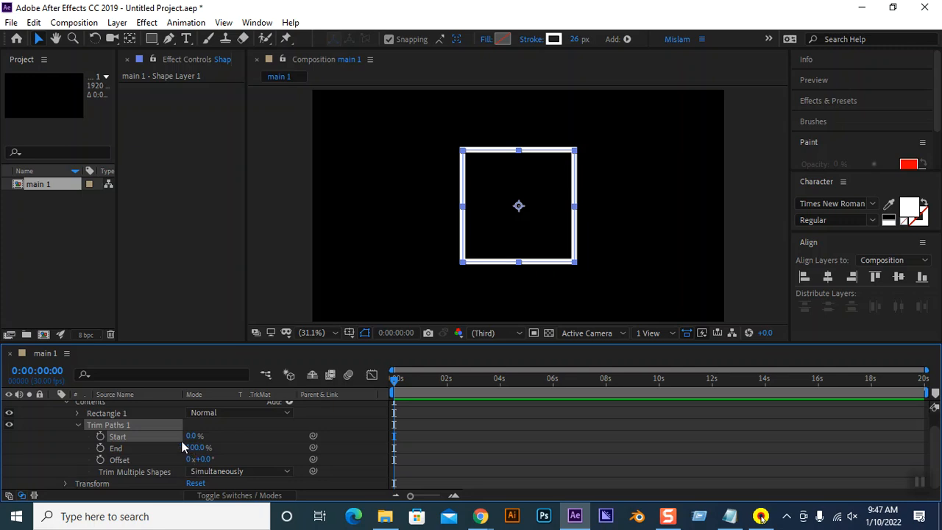
{"action": "left_click", "coordinate": [186, 436]}
{"action": "mouse_move", "coordinate": [182, 437]}
{"action": "left_mouse_down"}
{"action": "mouse_move", "coordinate": [250, 432]}
{"action": "mouse_move", "coordinate": [151, 436]}
{"action": "mouse_move", "coordinate": [176, 448]}
{"action": "mouse_move", "coordinate": [118, 449]}
{"action": "left_mouse_up"}
{"action": "left_click", "coordinate": [194, 447]}
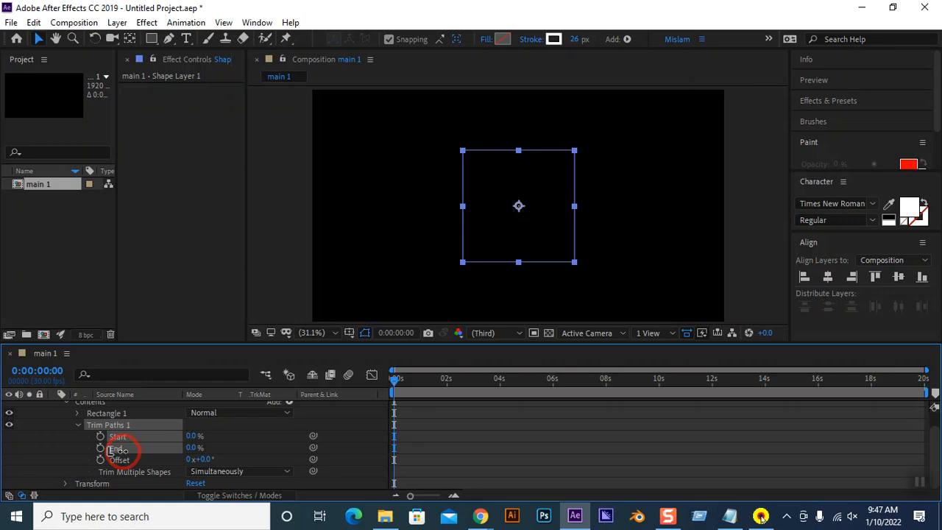
{"action": "left_click_drag", "start_coordinate": [118, 449], "coordinate": [193, 452]}
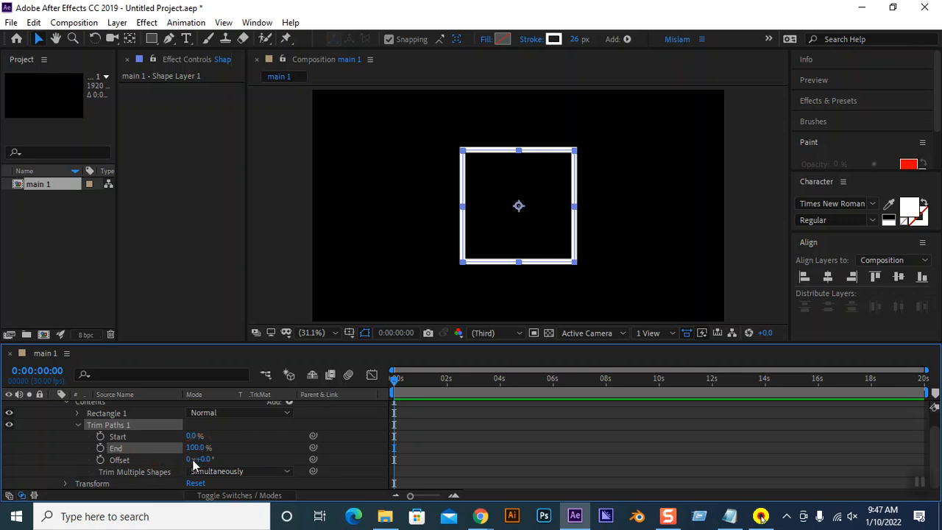
{"action": "mouse_move", "coordinate": [193, 436]}
{"action": "left_mouse_down"}
{"action": "mouse_move", "coordinate": [217, 435]}
{"action": "mouse_move", "coordinate": [200, 459]}
{"action": "mouse_move", "coordinate": [496, 454]}
{"action": "mouse_move", "coordinate": [658, 416]}
{"action": "mouse_move", "coordinate": [859, 412]}
{"action": "mouse_move", "coordinate": [435, 404]}
{"action": "mouse_move", "coordinate": [326, 420]}
{"action": "mouse_move", "coordinate": [225, 409]}
{"action": "mouse_move", "coordinate": [105, 412]}
{"action": "mouse_move", "coordinate": [214, 410]}
{"action": "left_mouse_up"}
{"action": "key", "text": "ctrl+z"}
{"action": "key", "text": "ctrl+z"}
Give the square a solid fill and set its Trim Paths Start to 41%
{"action": "left_click", "coordinate": [502, 39], "text": "alt"}
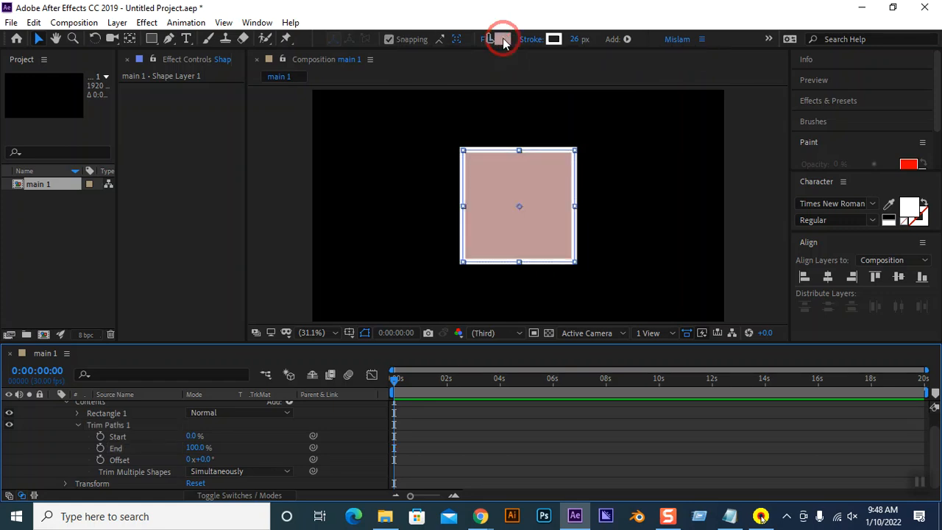
{"action": "left_click", "coordinate": [195, 436]}
{"action": "mouse_move", "coordinate": [204, 435]}
{"action": "left_mouse_down"}
{"action": "mouse_move", "coordinate": [185, 434]}
{"action": "mouse_move", "coordinate": [234, 435]}
{"action": "mouse_move", "coordinate": [163, 432]}
{"action": "mouse_move", "coordinate": [252, 431]}
{"action": "mouse_move", "coordinate": [164, 436]}
{"action": "mouse_move", "coordinate": [240, 440]}
{"action": "mouse_move", "coordinate": [196, 439]}
{"action": "left_mouse_up"}
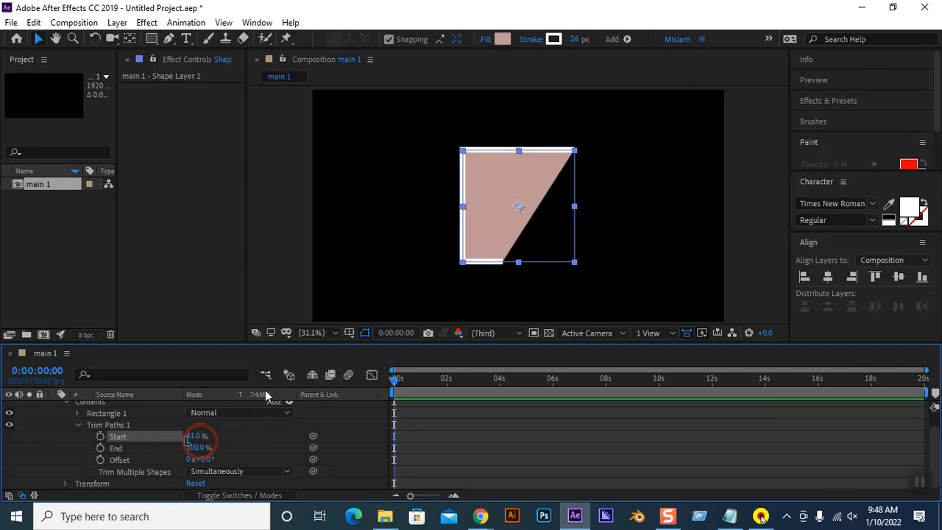
Cycle the square's fill type past the gradients back to none
{"action": "left_click", "coordinate": [504, 41], "text": "alt"}
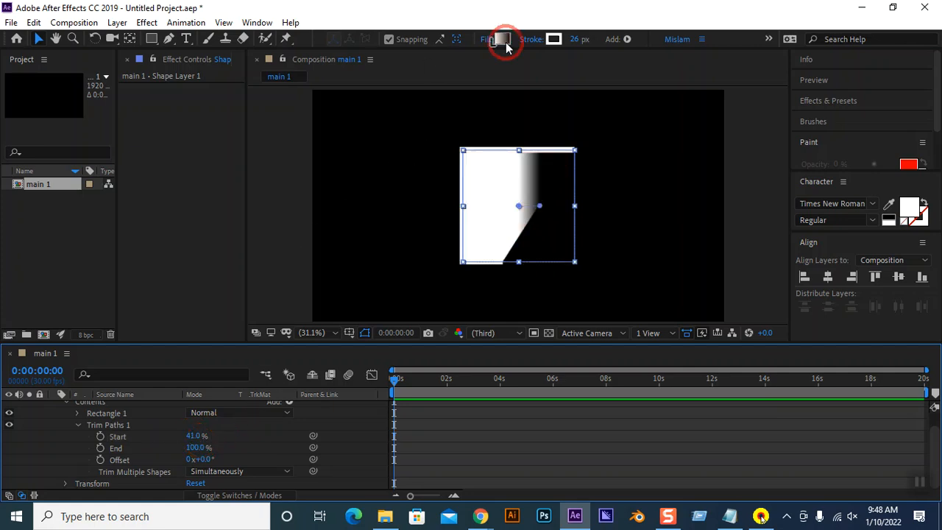
{"action": "left_click", "coordinate": [504, 41], "text": "alt"}
{"action": "left_click", "coordinate": [505, 41], "text": "alt"}
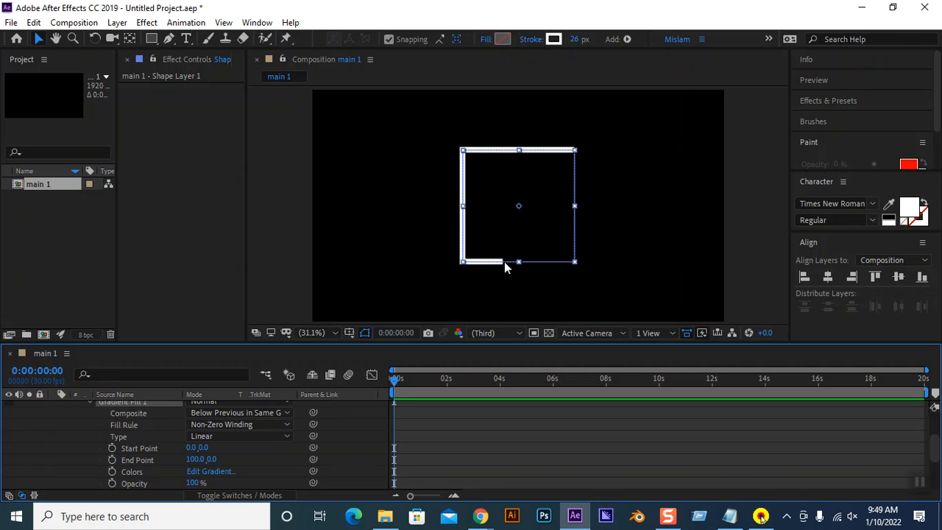
Examine the Rectangle Path, Stroke and Gradient Fill properties inside Rectangle 1, and collapse each group
{"action": "scroll", "coordinate": [269, 450], "scroll_direction": "up", "scroll_amount": 3}
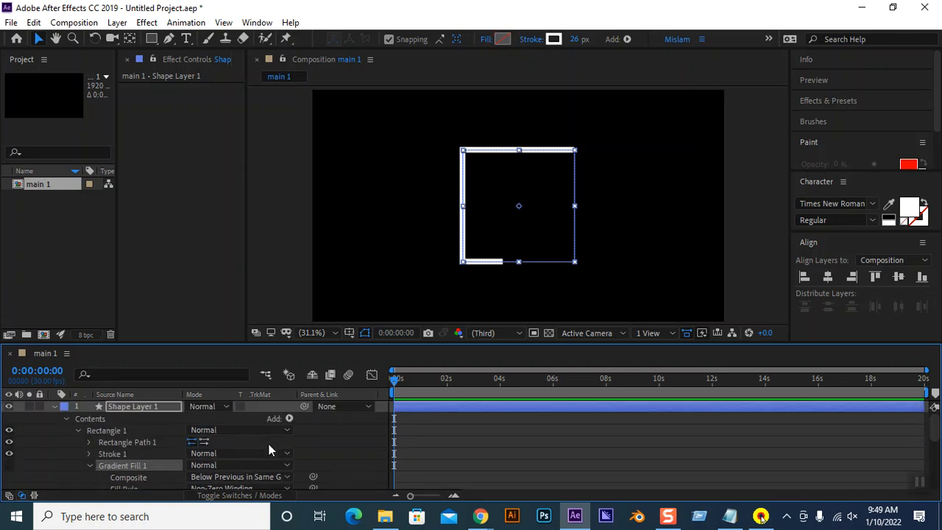
{"action": "left_click", "coordinate": [88, 453]}
{"action": "left_click", "coordinate": [89, 406]}
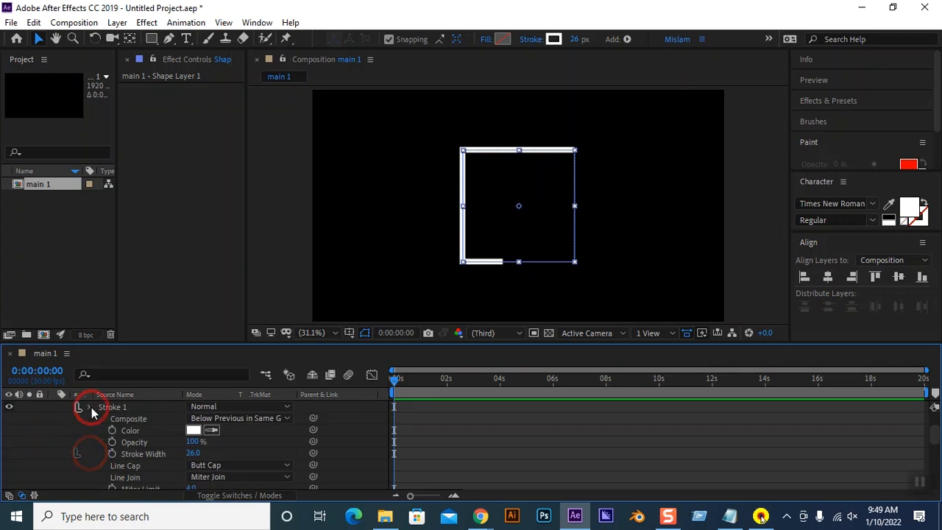
{"action": "scroll", "coordinate": [103, 436], "scroll_direction": "up", "scroll_amount": 1}
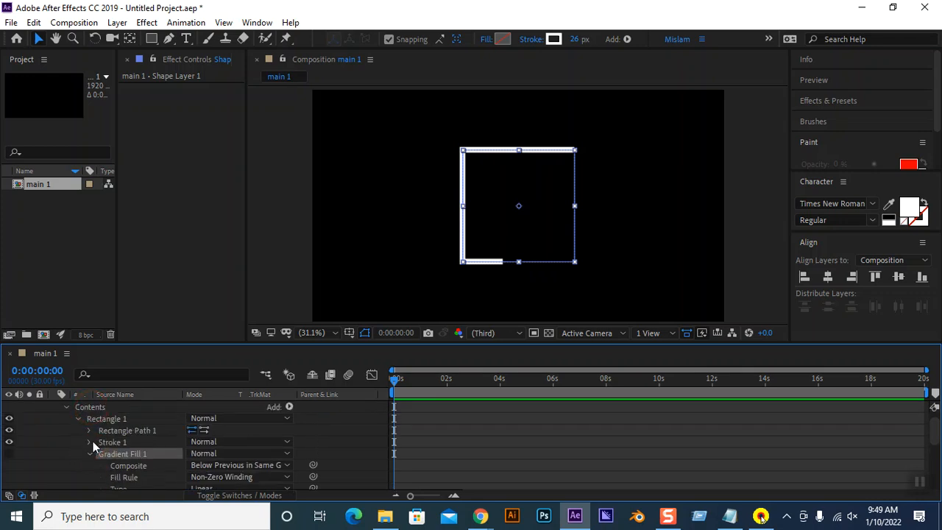
{"action": "left_click", "coordinate": [89, 441]}
{"action": "scroll", "coordinate": [111, 434], "scroll_direction": "up", "scroll_amount": 2}
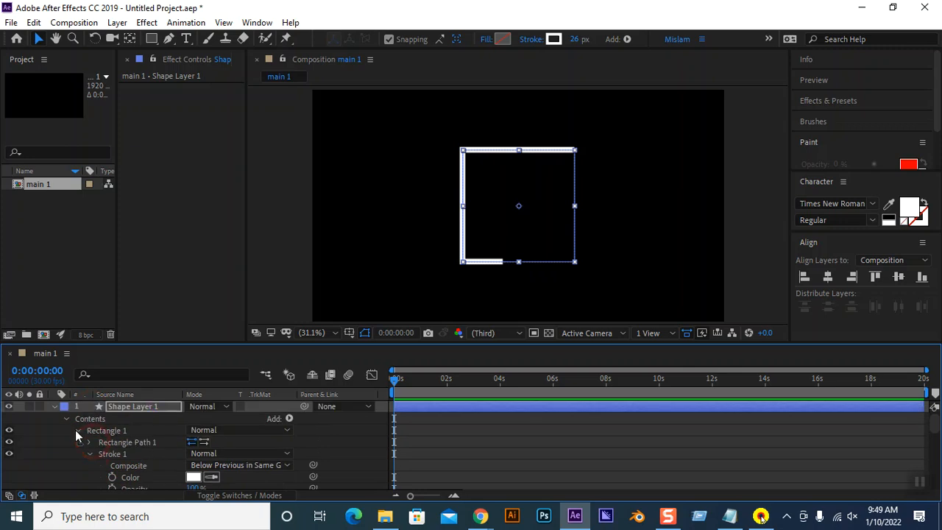
{"action": "left_click", "coordinate": [89, 442]}
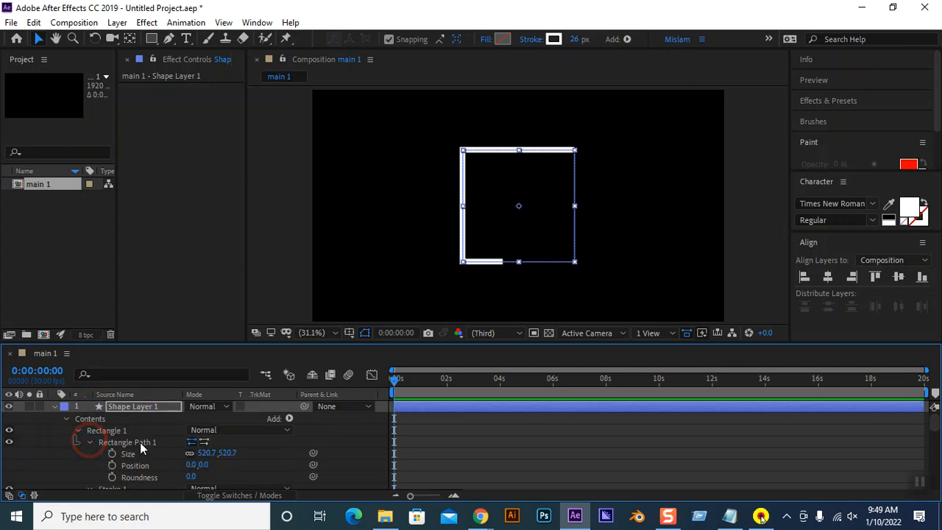
{"action": "left_click", "coordinate": [140, 443]}
{"action": "left_click", "coordinate": [394, 378]}
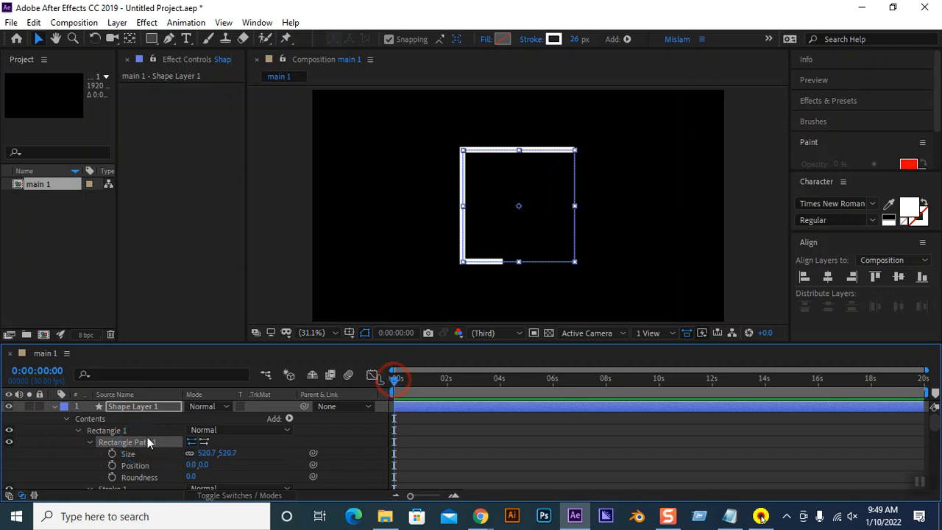
{"action": "left_click", "coordinate": [90, 441]}
{"action": "left_click", "coordinate": [93, 453]}
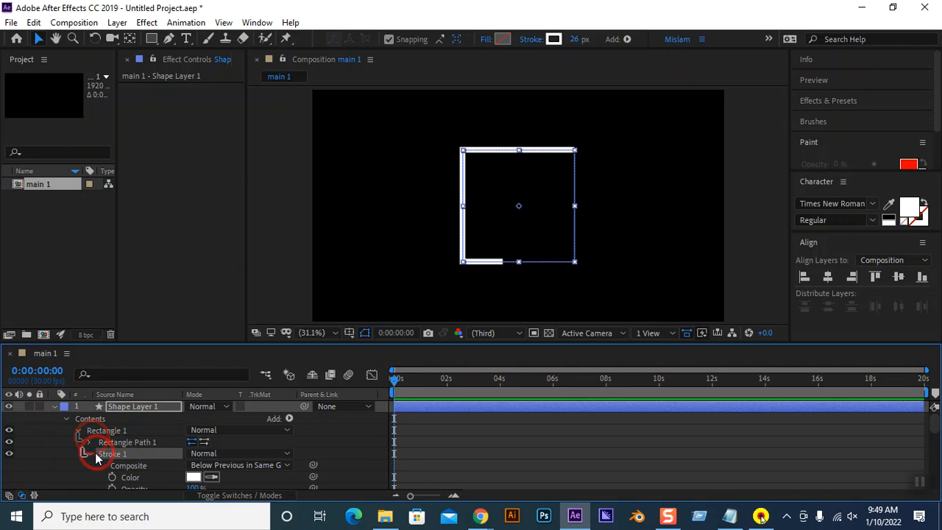
{"action": "left_click", "coordinate": [84, 453]}
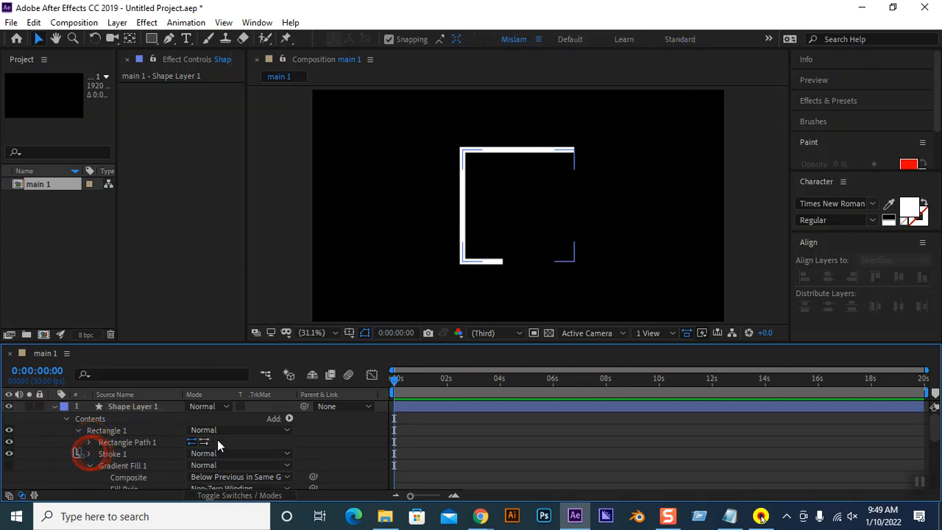
{"action": "left_click", "coordinate": [89, 466]}
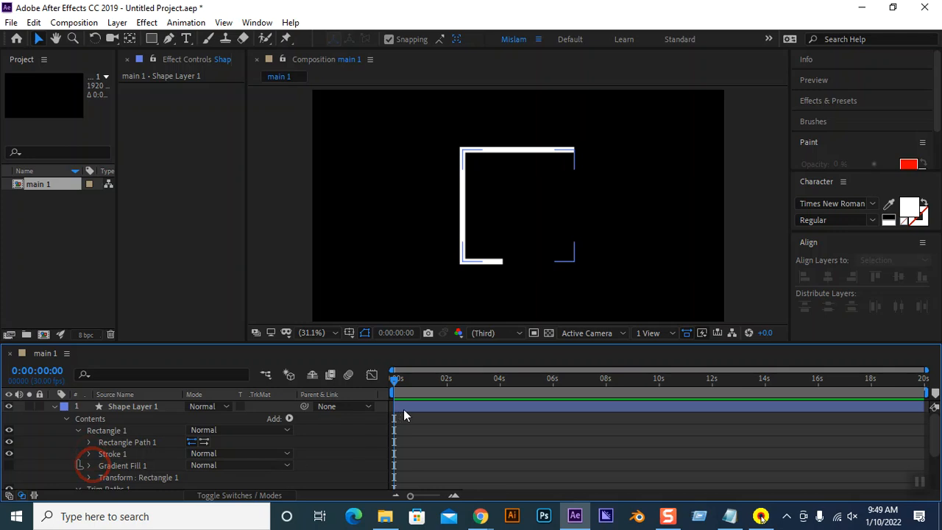
Move the current time to 0:00:00:22, and delete Shape Layer 1 but undo the deletion
{"action": "left_click_drag", "start_coordinate": [399, 381], "coordinate": [412, 379]}
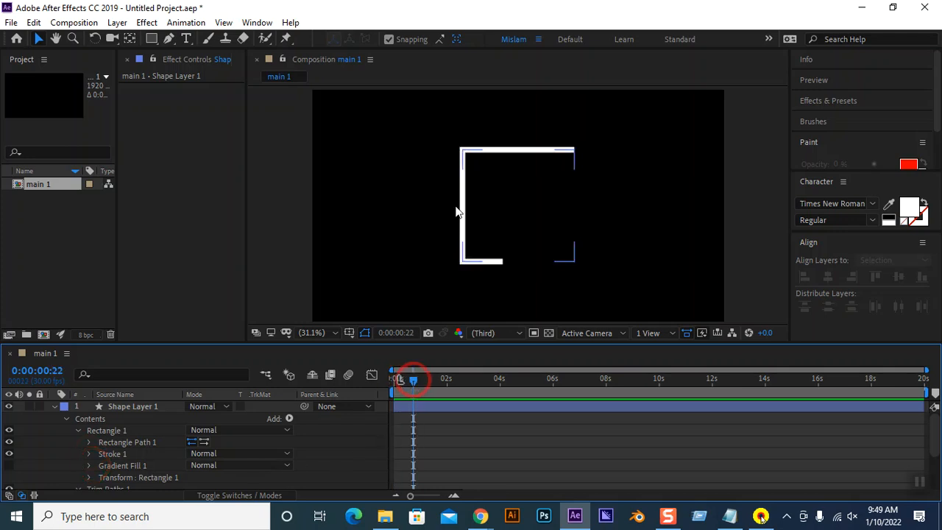
{"action": "left_click", "coordinate": [491, 260]}
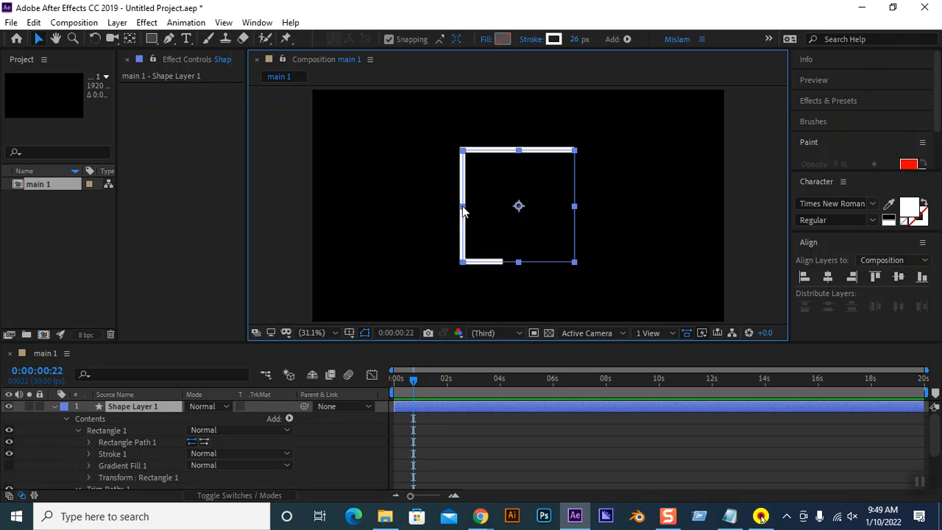
{"action": "key", "text": "Delete"}
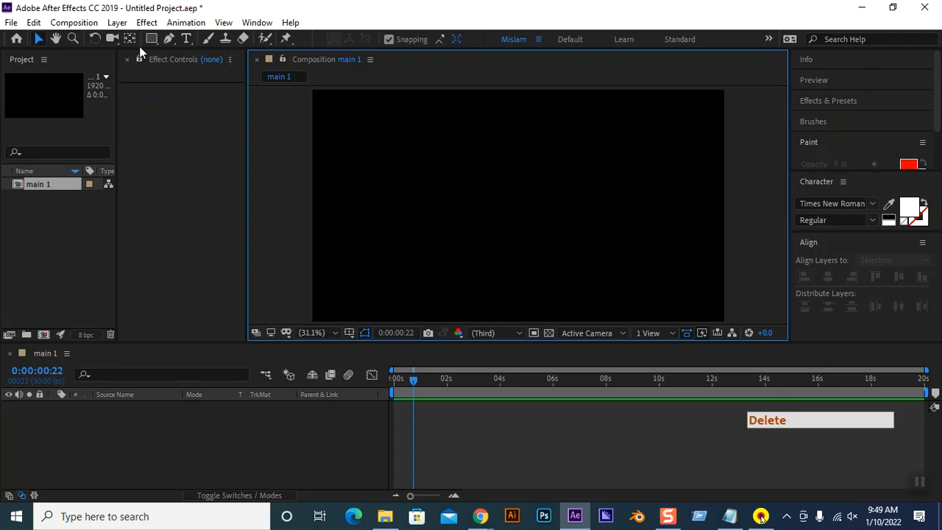
{"action": "key", "text": "ctrl+z"}
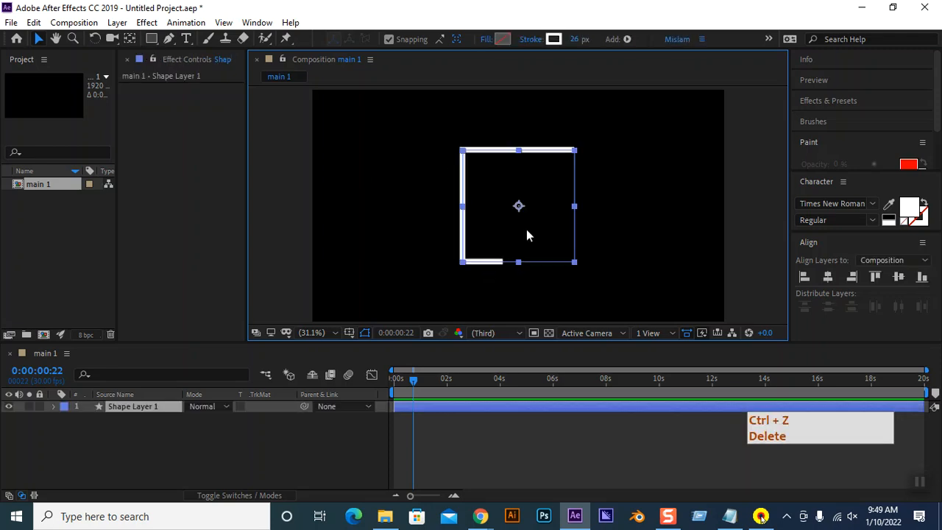
Scale Shape Layer 1 to 355% by 199% with proportions unlinked, and reduce its stroke width to 15 px
{"action": "key", "text": "s"}
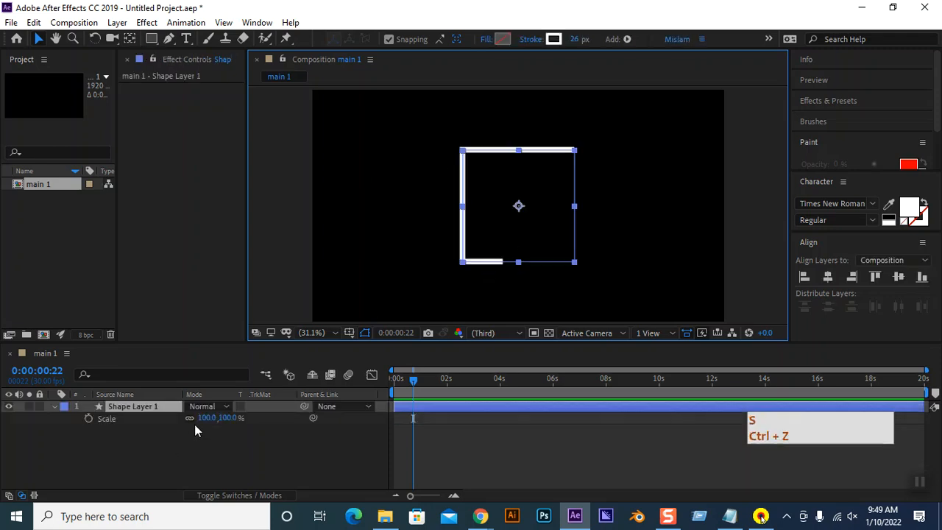
{"action": "left_click_drag", "start_coordinate": [198, 419], "coordinate": [270, 419]}
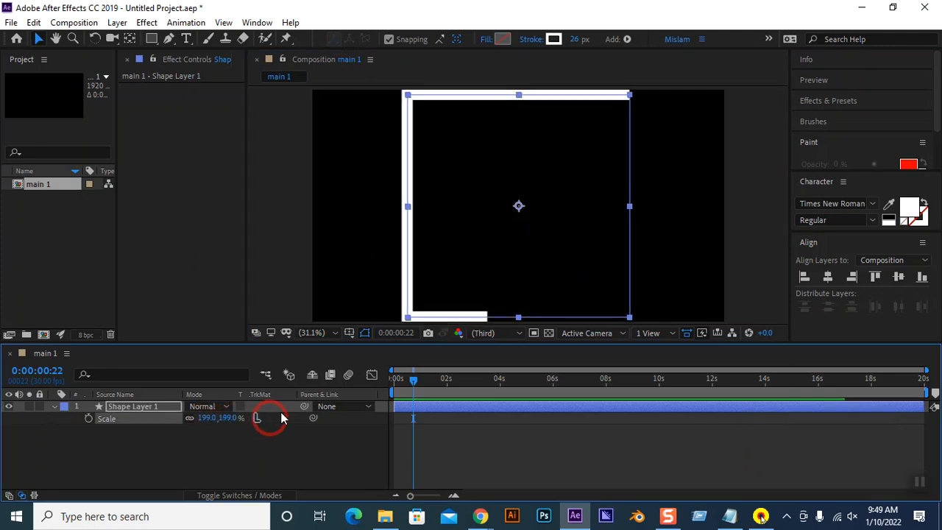
{"action": "left_click", "coordinate": [189, 419]}
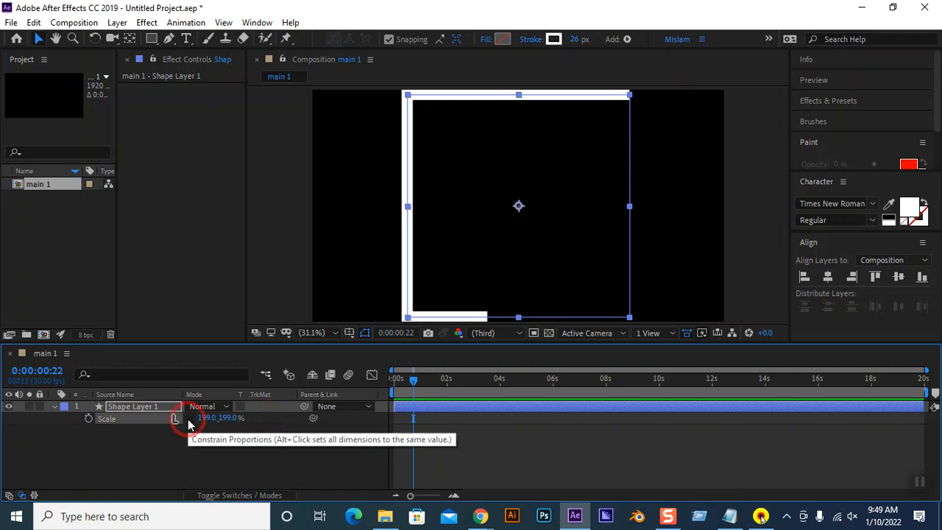
{"action": "left_click_drag", "start_coordinate": [225, 419], "coordinate": [313, 418]}
{"action": "key", "text": "ctrl+z"}
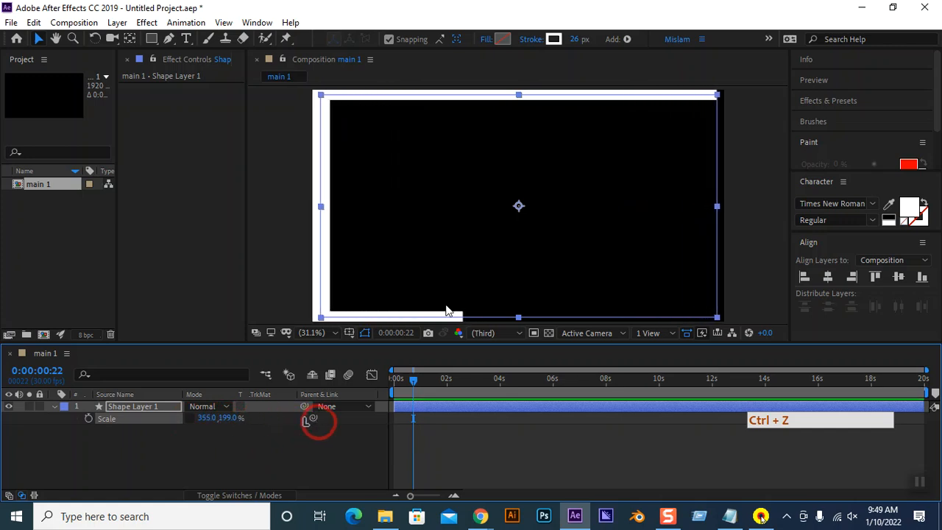
{"action": "left_click_drag", "start_coordinate": [571, 41], "coordinate": [567, 43]}
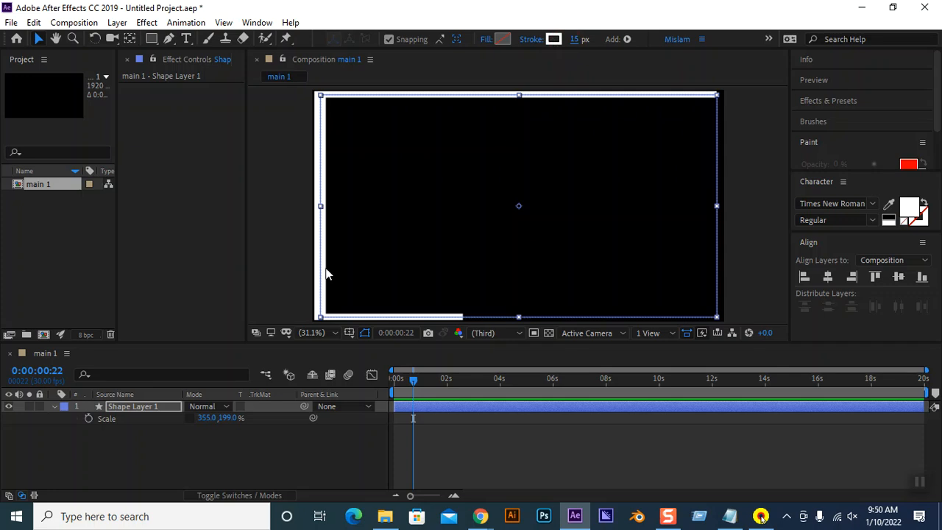
Hide Shape Layer 1 and, with that layer still selected, draw a large rectangle over most of the frame
{"action": "left_click", "coordinate": [9, 407]}
{"action": "left_click", "coordinate": [152, 40]}
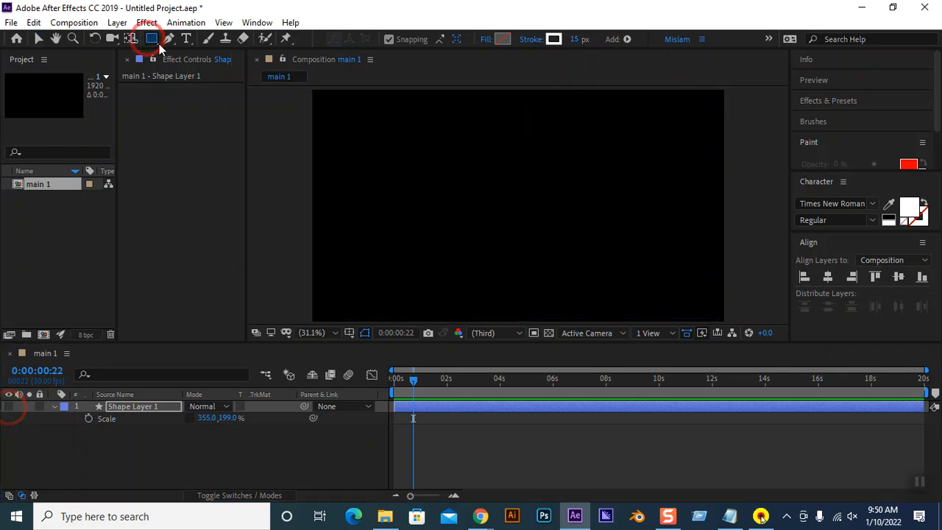
{"action": "mouse_move", "coordinate": [338, 111]}
{"action": "left_mouse_down"}
{"action": "mouse_move", "coordinate": [587, 233]}
{"action": "mouse_move", "coordinate": [721, 317]}
{"action": "left_mouse_up"}
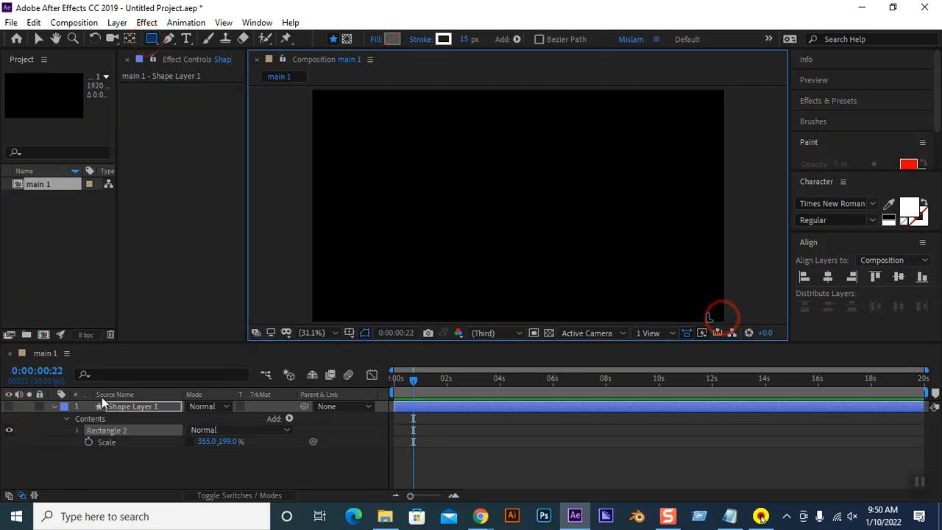
Draw a rectangle covering the full frame on a new shape layer and set its stroke width to 35 px
{"action": "left_click", "coordinate": [126, 469]}
{"action": "left_click", "coordinate": [137, 61]}
{"action": "left_click", "coordinate": [152, 39]}
{"action": "mouse_move", "coordinate": [314, 89]}
{"action": "left_mouse_down"}
{"action": "mouse_move", "coordinate": [596, 267]}
{"action": "mouse_move", "coordinate": [722, 318]}
{"action": "left_mouse_up"}
{"action": "left_click", "coordinate": [468, 38]}
{"action": "left_click_drag", "start_coordinate": [468, 38], "coordinate": [480, 38]}
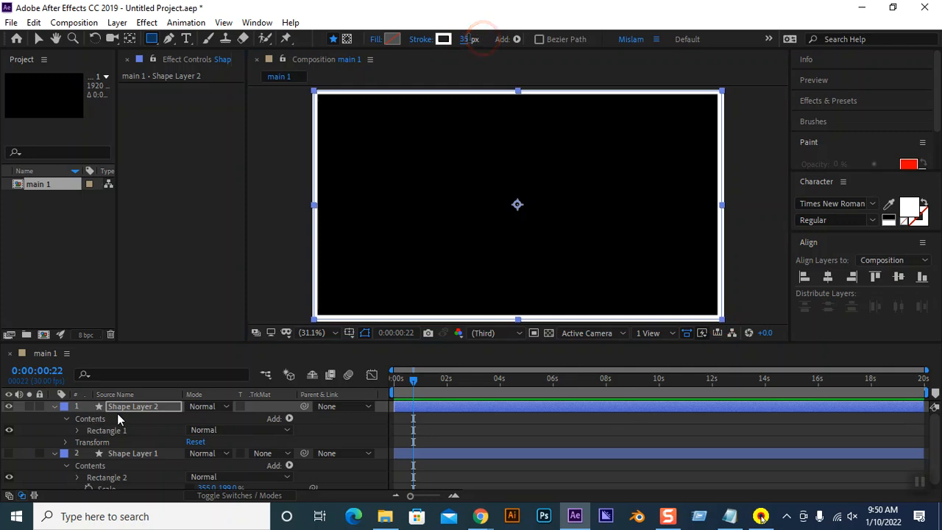
Delete the hidden Shape Layer 1 and add Trim Paths to Shape Layer 2
{"action": "left_click", "coordinate": [120, 451]}
{"action": "key", "text": "Delete"}
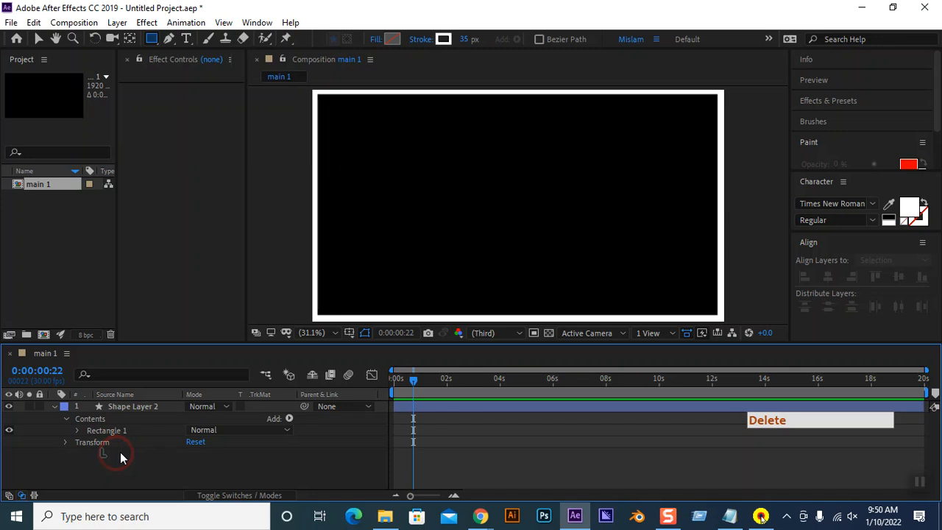
{"action": "left_click", "coordinate": [289, 418]}
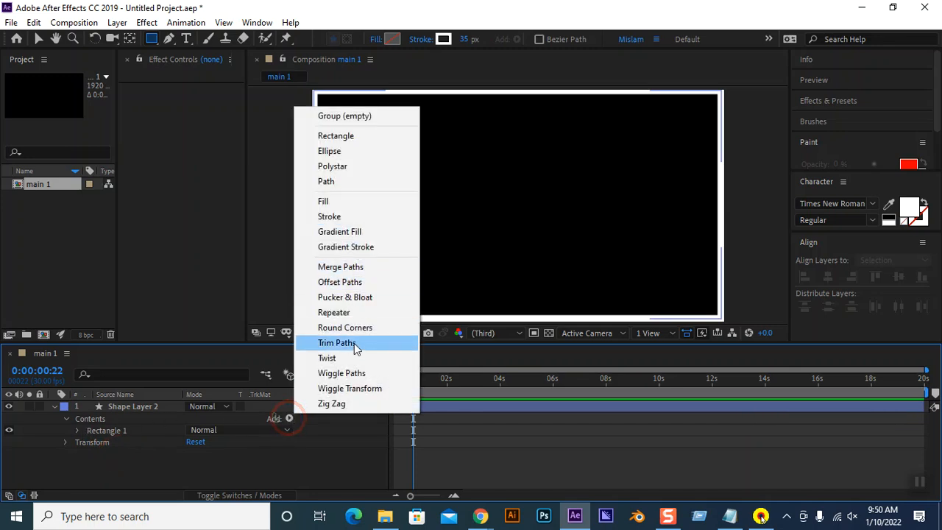
{"action": "left_click", "coordinate": [337, 343]}
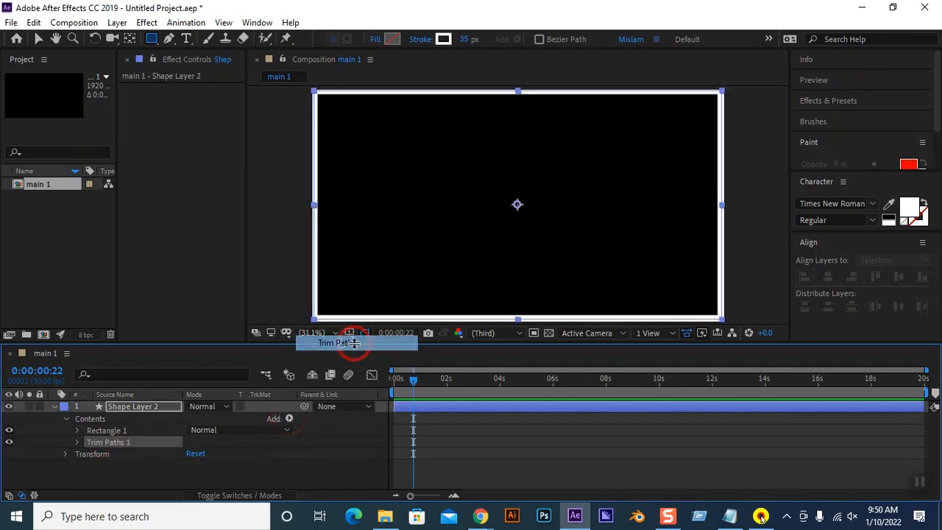
Set the Trim Paths Start on Shape Layer 2 to 31% and add an Offset keyframe at 0 seconds
{"action": "left_click", "coordinate": [77, 442]}
{"action": "left_click_drag", "start_coordinate": [194, 447], "coordinate": [210, 448]}
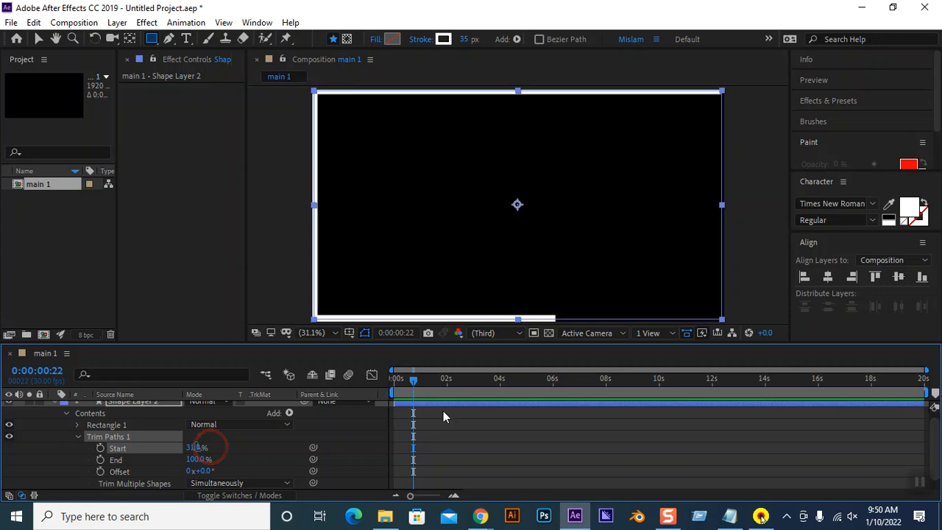
{"action": "left_click_drag", "start_coordinate": [413, 379], "coordinate": [378, 379]}
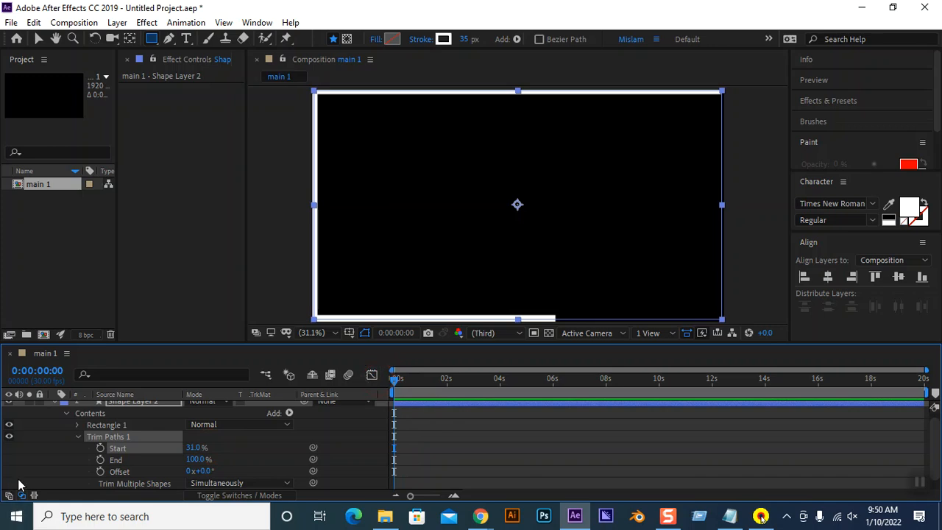
{"action": "left_click", "coordinate": [101, 471]}
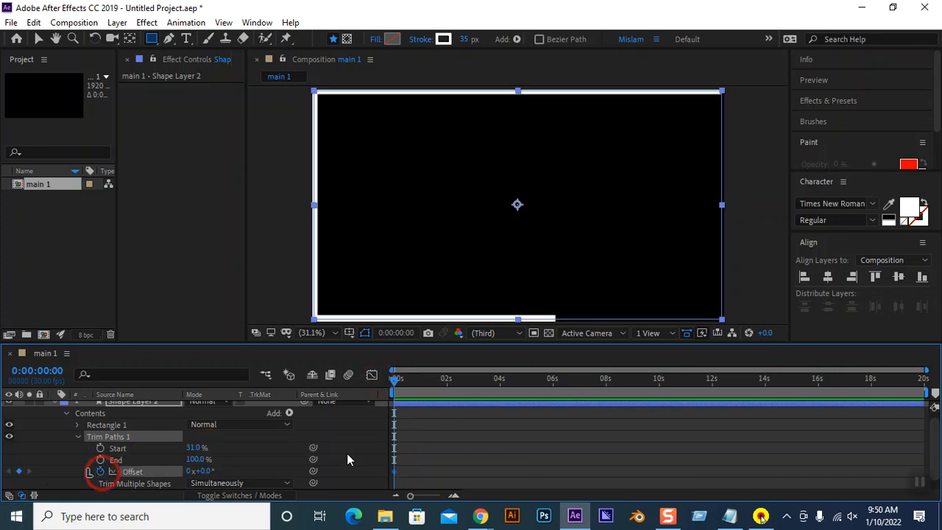
Add a Trim Paths Offset keyframe of 2 revolutions at 0:00:02:01 and preview the border animation from the start
{"action": "left_click_drag", "start_coordinate": [395, 381], "coordinate": [448, 380]}
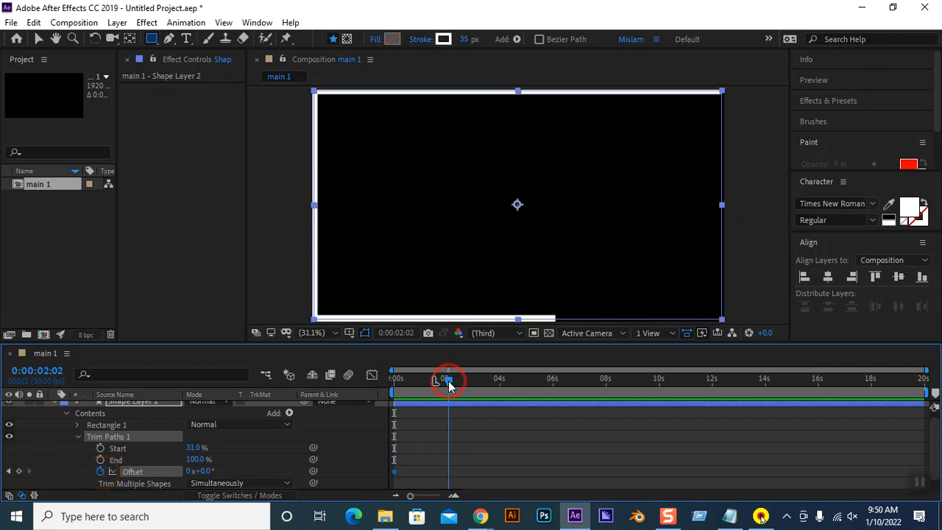
{"action": "left_click", "coordinate": [190, 471]}
{"action": "type", "text": "2"}
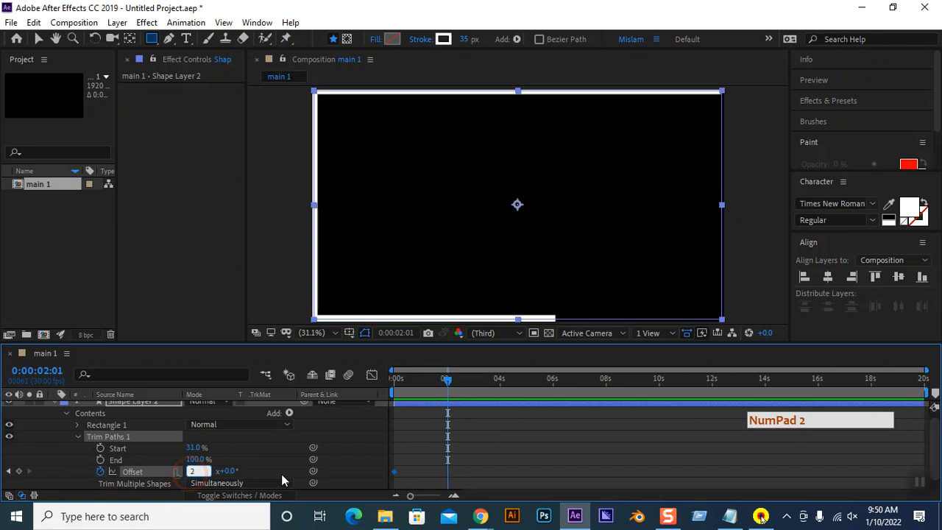
{"action": "key", "text": "Return"}
{"action": "left_click_drag", "start_coordinate": [445, 380], "coordinate": [394, 381]}
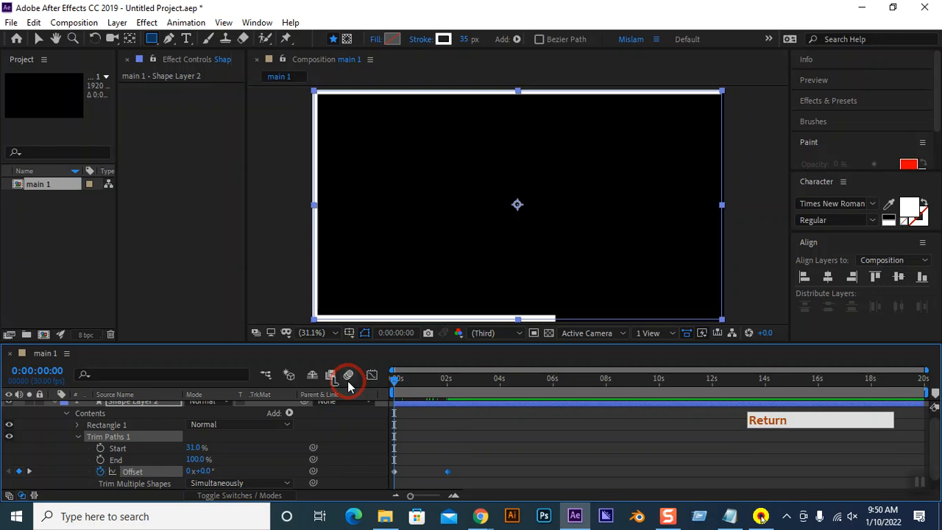
{"action": "key", "text": "space"}
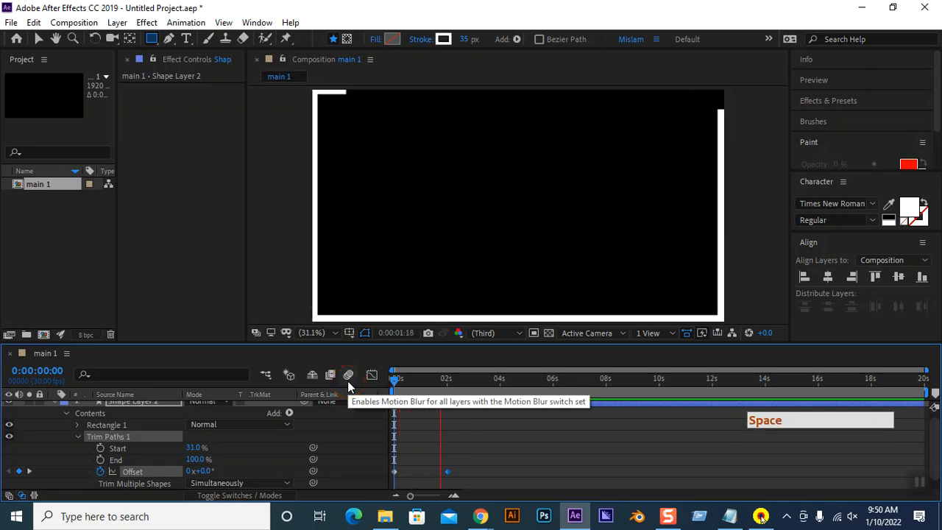
{"action": "key", "text": "space"}
Slow the border animation by moving the second Offset keyframe to about 6 seconds, and preview it from the start
{"action": "left_click_drag", "start_coordinate": [448, 470], "coordinate": [554, 472]}
{"action": "left_click_drag", "start_coordinate": [473, 385], "coordinate": [361, 378]}
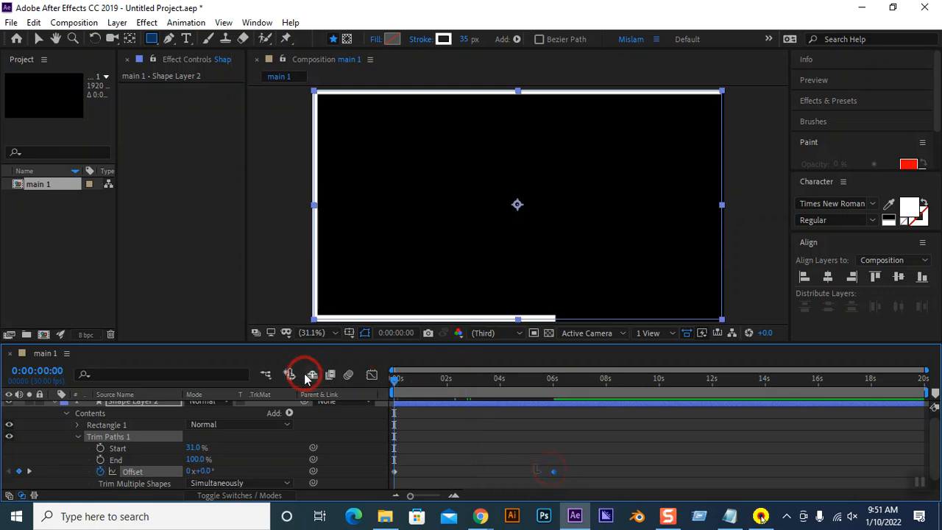
{"action": "key", "text": "space"}
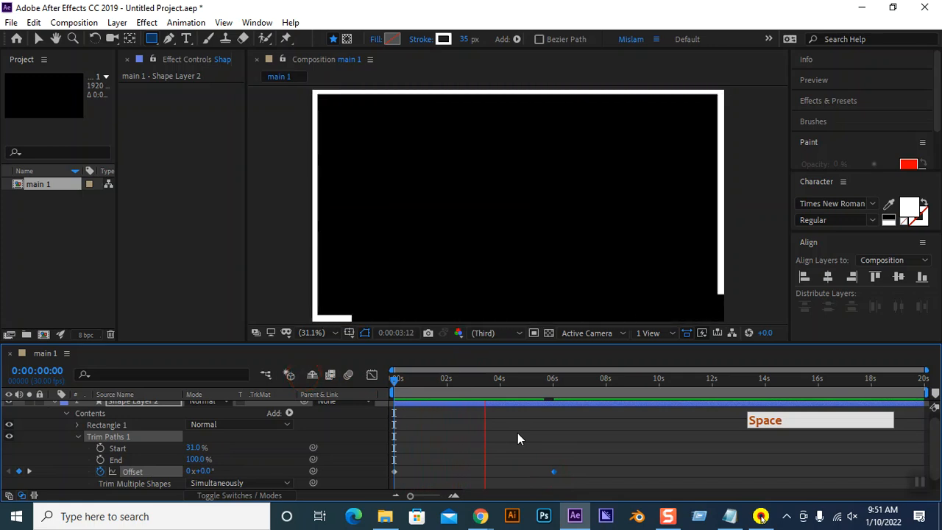
{"action": "key", "text": "space"}
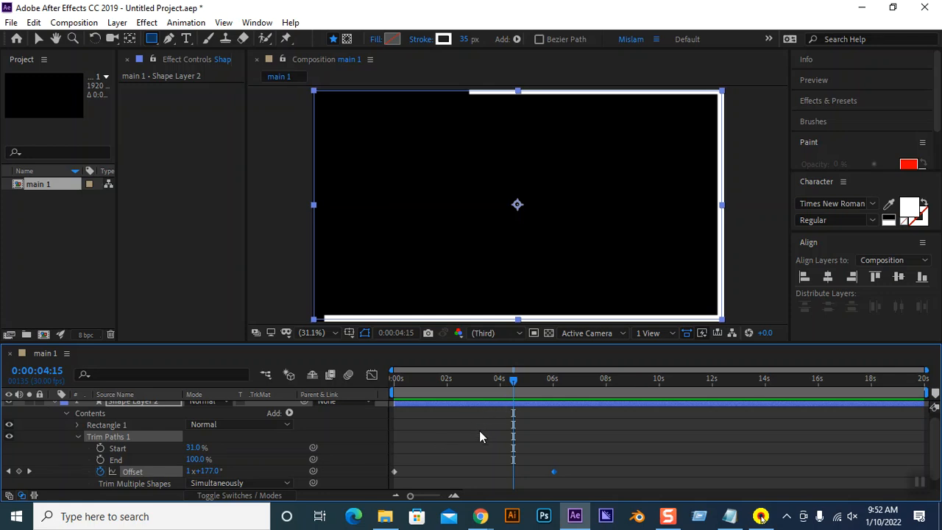
Increase the stroke width of Shape Layer 2 to 50 px
{"action": "scroll", "coordinate": [128, 437], "scroll_direction": "up", "scroll_amount": 1}
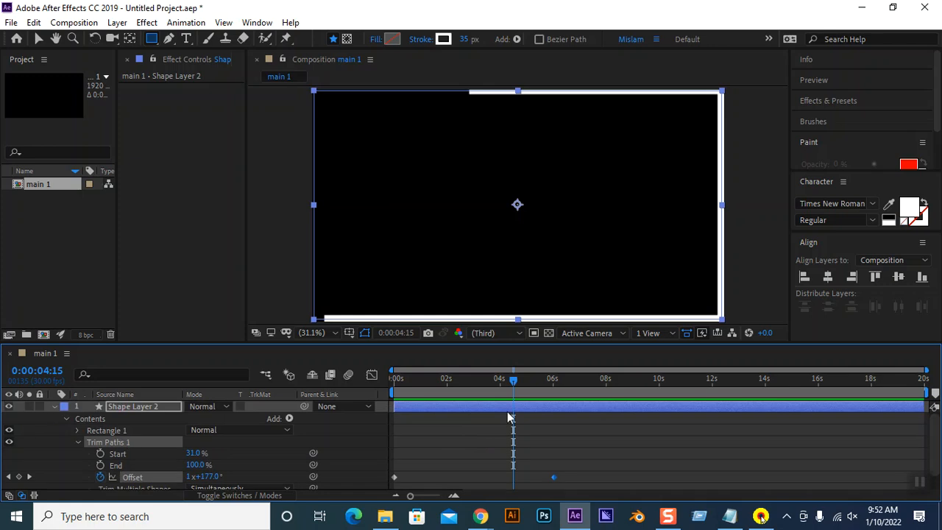
{"action": "left_click", "coordinate": [469, 39]}
{"action": "left_click_drag", "start_coordinate": [471, 39], "coordinate": [466, 39]}
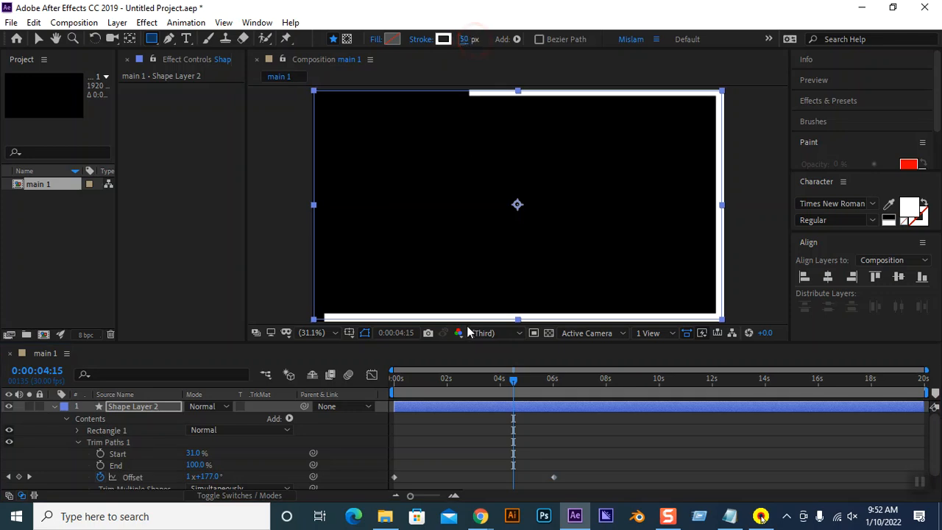
Convert Rectangle Path 1 inside Rectangle 1 of Shape Layer 2 to a Bezier path
{"action": "left_click", "coordinate": [76, 444]}
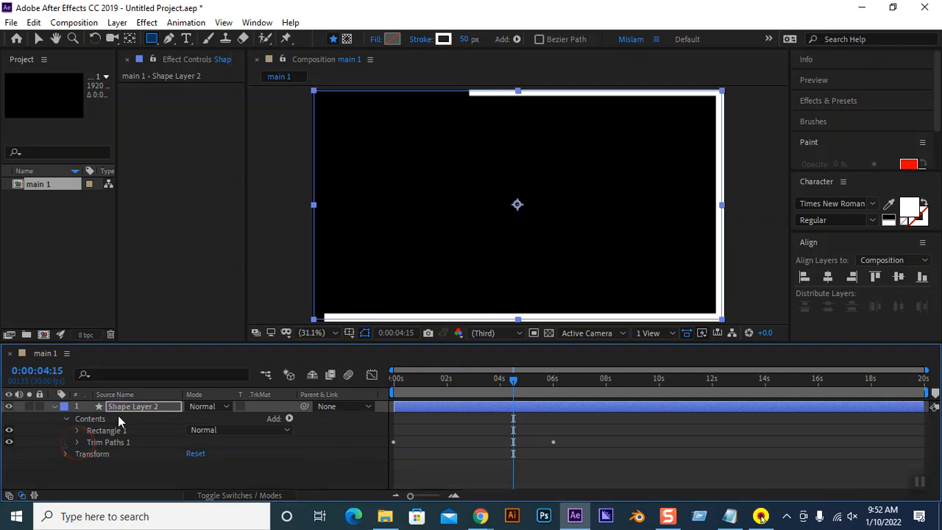
{"action": "left_click", "coordinate": [78, 431]}
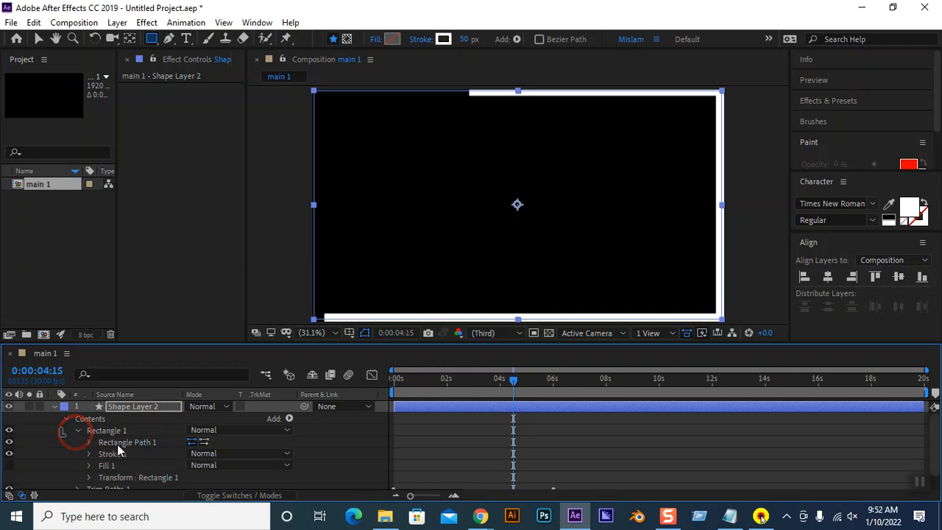
{"action": "left_click", "coordinate": [89, 442]}
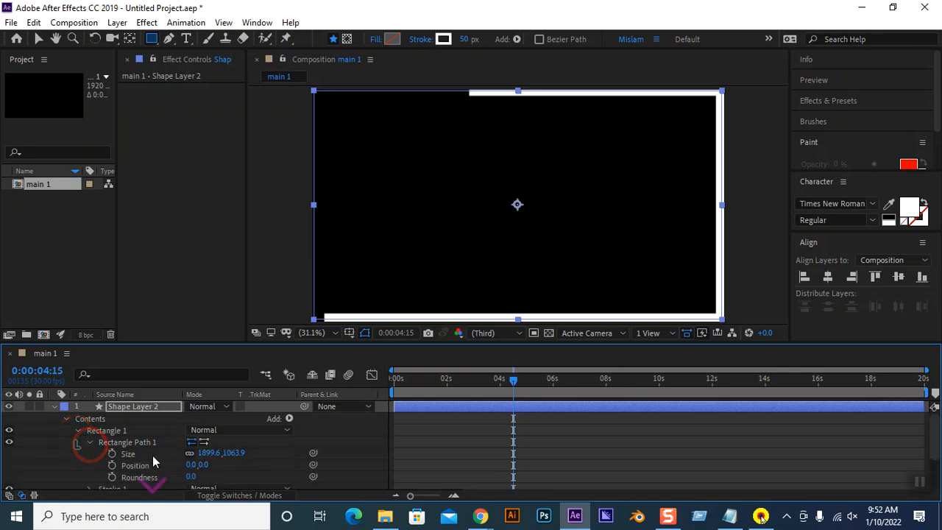
{"action": "scroll", "coordinate": [152, 455], "scroll_direction": "down", "scroll_amount": 1}
{"action": "scroll", "coordinate": [150, 455], "scroll_direction": "down", "scroll_amount": 1}
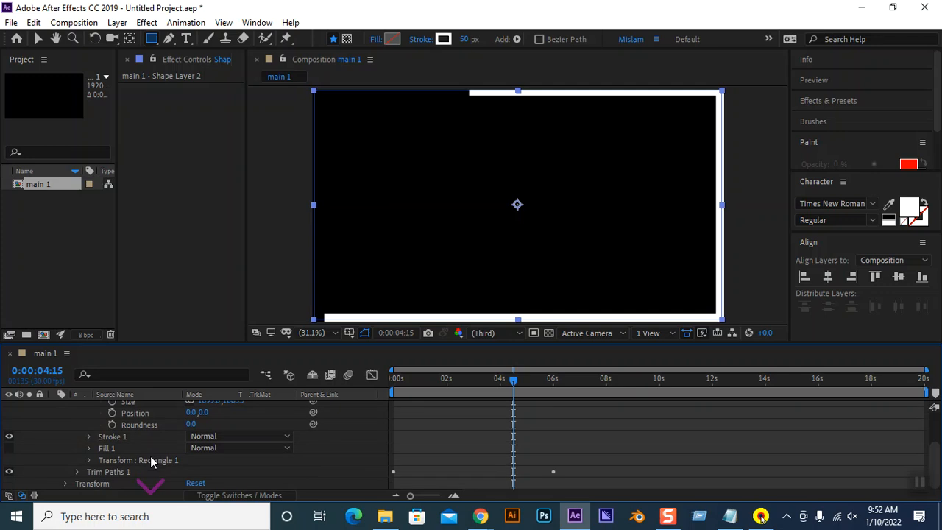
{"action": "left_click", "coordinate": [76, 471]}
{"action": "scroll", "coordinate": [147, 447], "scroll_direction": "down", "scroll_amount": 1}
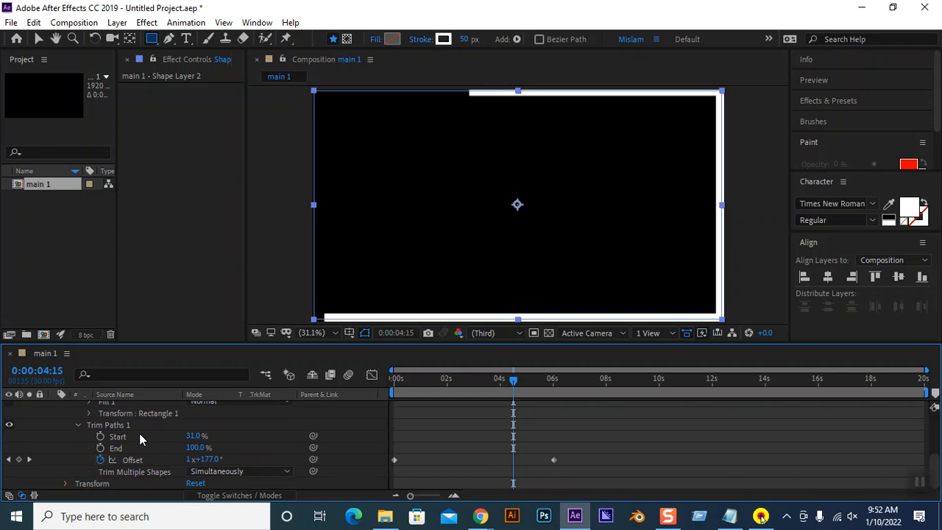
{"action": "scroll", "coordinate": [139, 433], "scroll_direction": "up", "scroll_amount": 5}
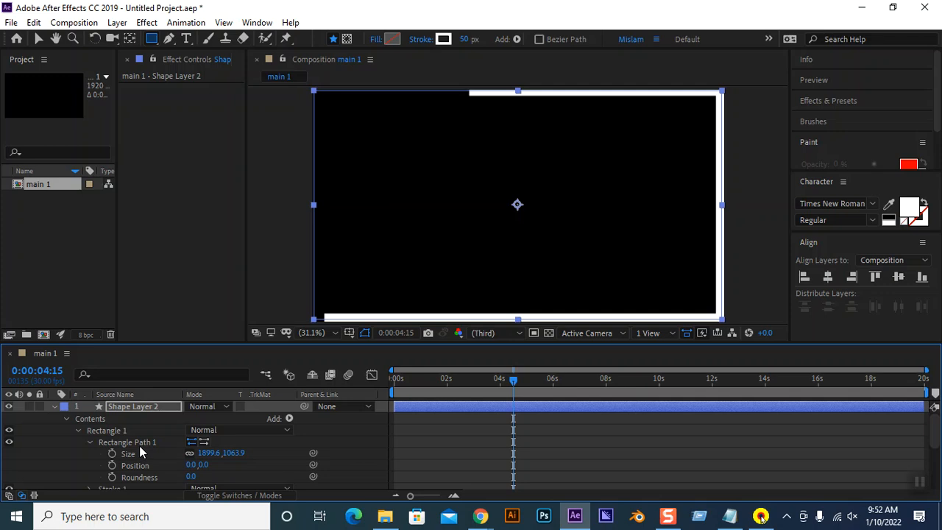
{"action": "scroll", "coordinate": [159, 455], "scroll_direction": "down", "scroll_amount": 6}
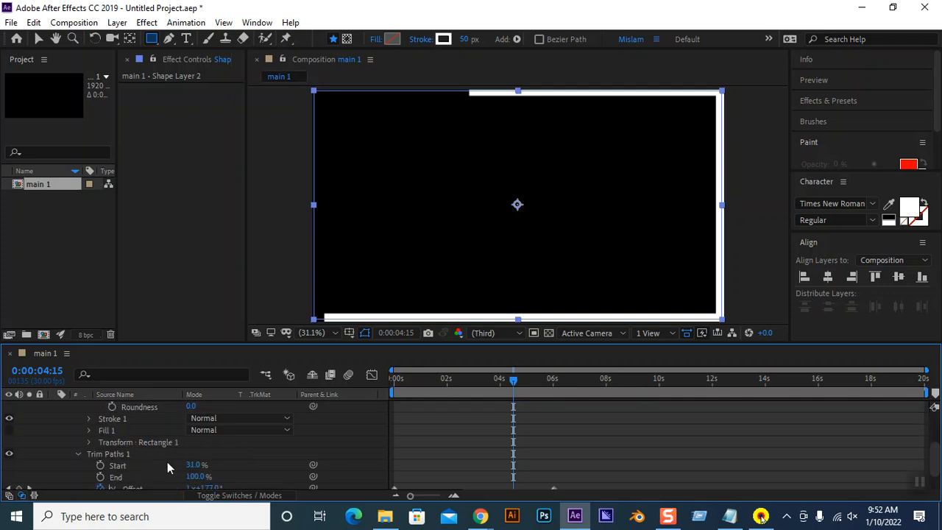
{"action": "scroll", "coordinate": [167, 464], "scroll_direction": "up", "scroll_amount": 6}
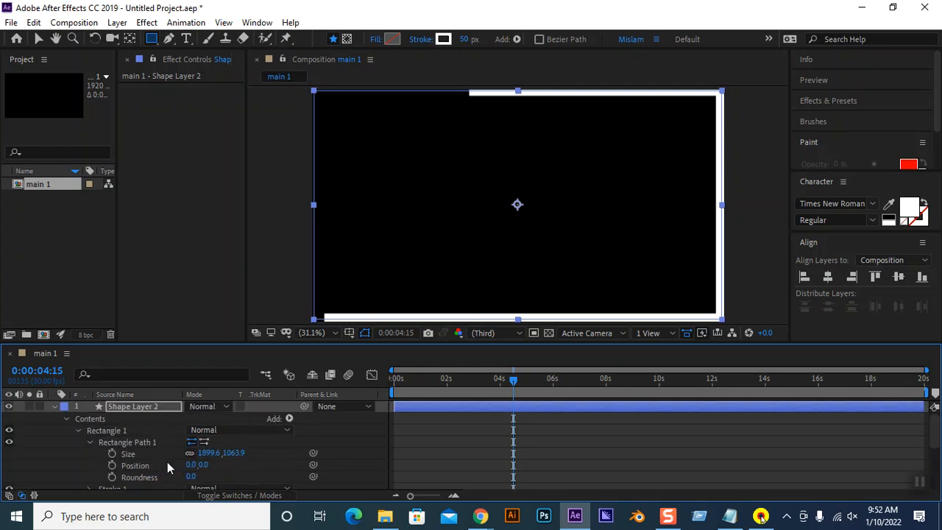
{"action": "right_click", "coordinate": [126, 442]}
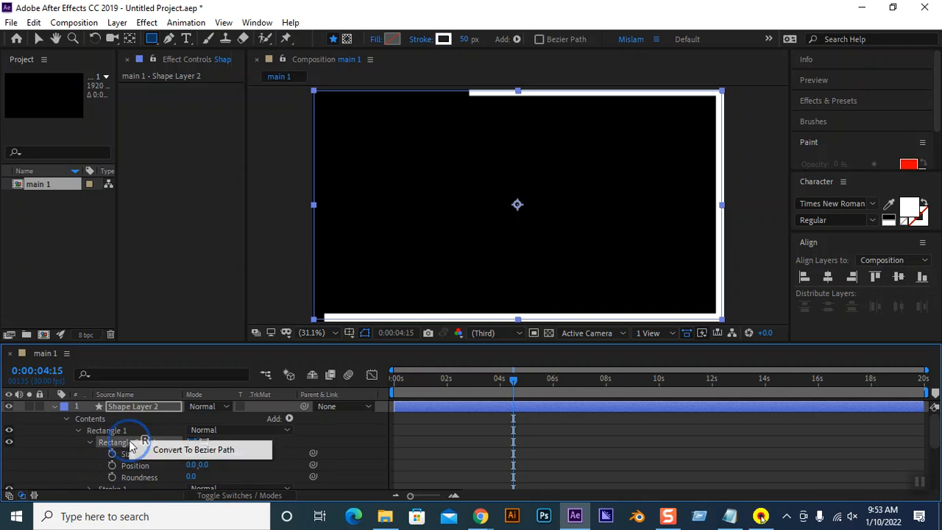
{"action": "left_click", "coordinate": [194, 450]}
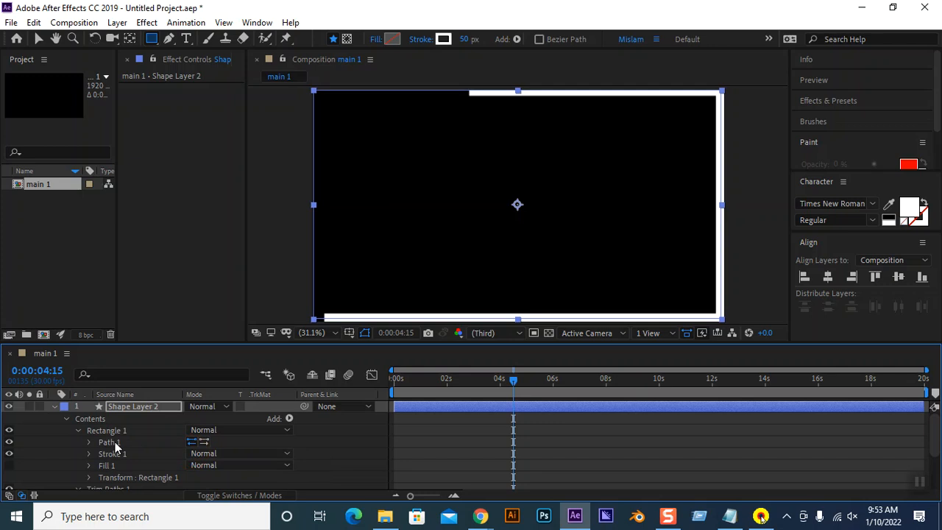
Review the properties of Path 1, Stroke 1 and Trim Paths 1 in Shape Layer 2
{"action": "left_click", "coordinate": [89, 442]}
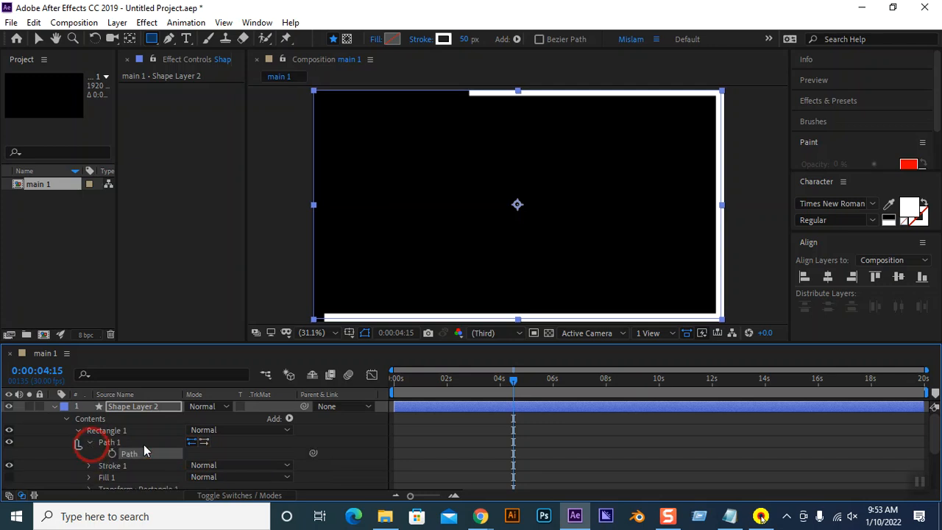
{"action": "scroll", "coordinate": [147, 444], "scroll_direction": "down", "scroll_amount": 2}
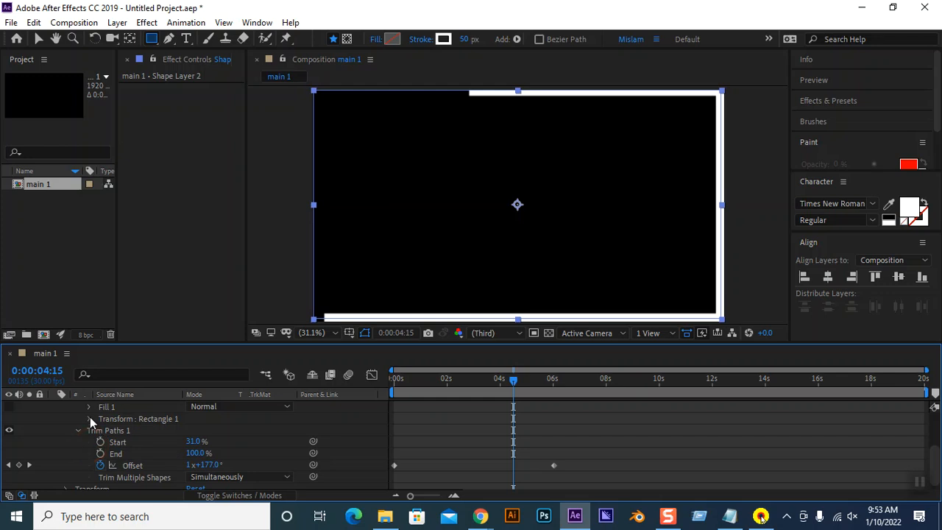
{"action": "scroll", "coordinate": [105, 423], "scroll_direction": "up", "scroll_amount": 2}
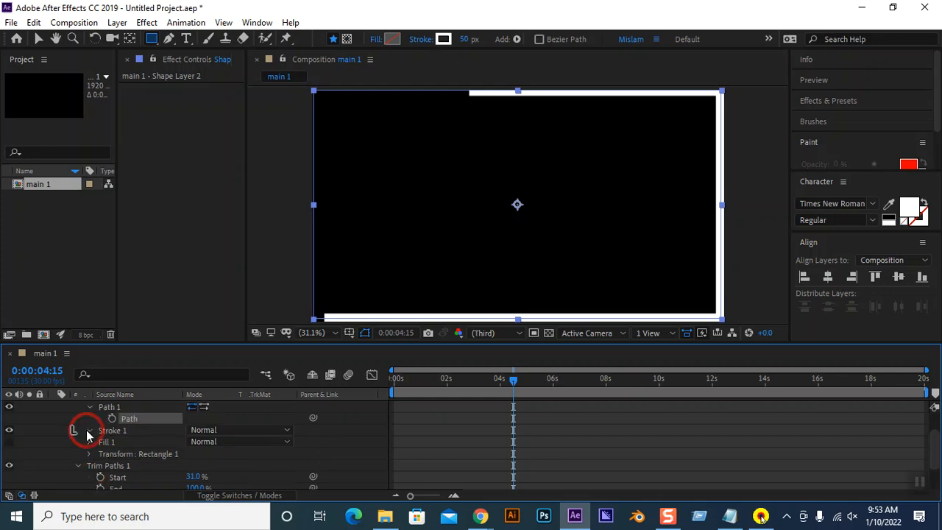
{"action": "left_click", "coordinate": [87, 432]}
{"action": "scroll", "coordinate": [155, 441], "scroll_direction": "down", "scroll_amount": 1}
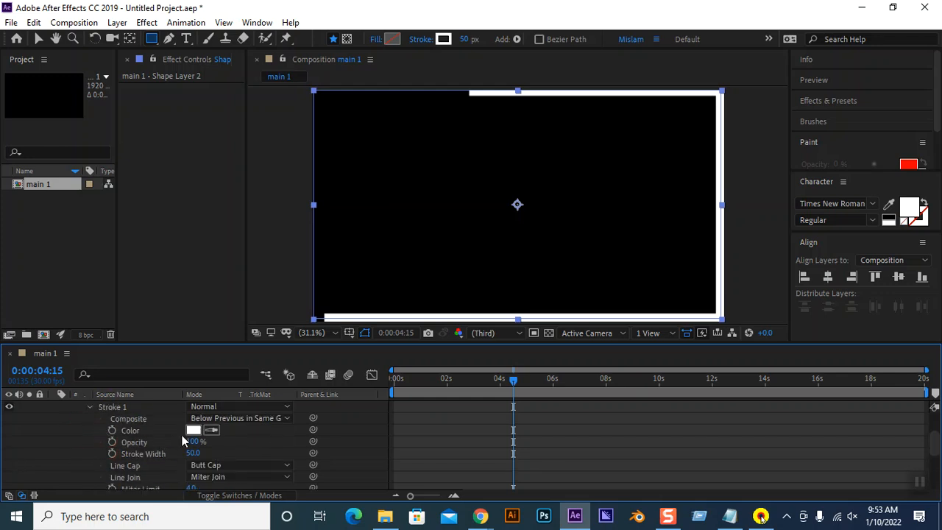
{"action": "scroll", "coordinate": [182, 434], "scroll_direction": "up", "scroll_amount": 2}
{"action": "scroll", "coordinate": [182, 434], "scroll_direction": "up", "scroll_amount": 1}
{"action": "left_click", "coordinate": [132, 454]}
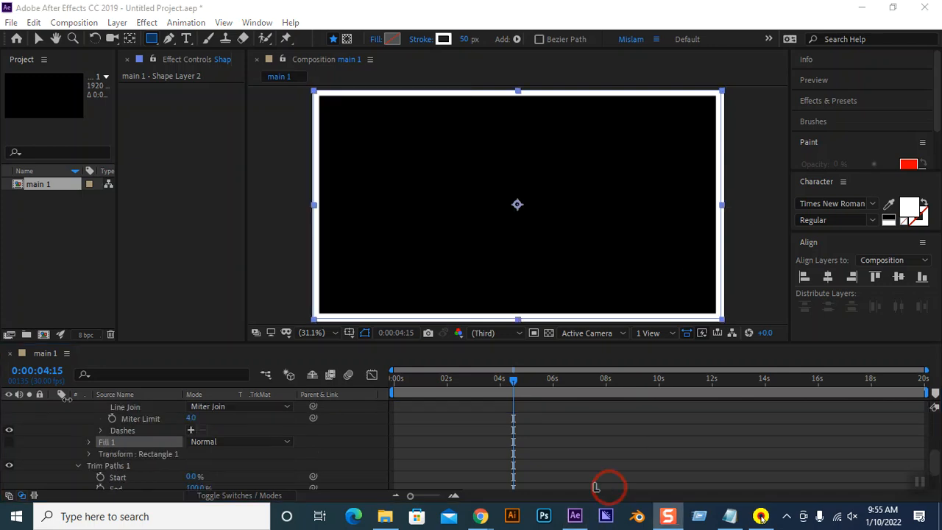
Add a dash to Stroke 1 of Rectangle 1 in Shape Layer 2
{"action": "scroll", "coordinate": [155, 453], "scroll_direction": "up", "scroll_amount": 5}
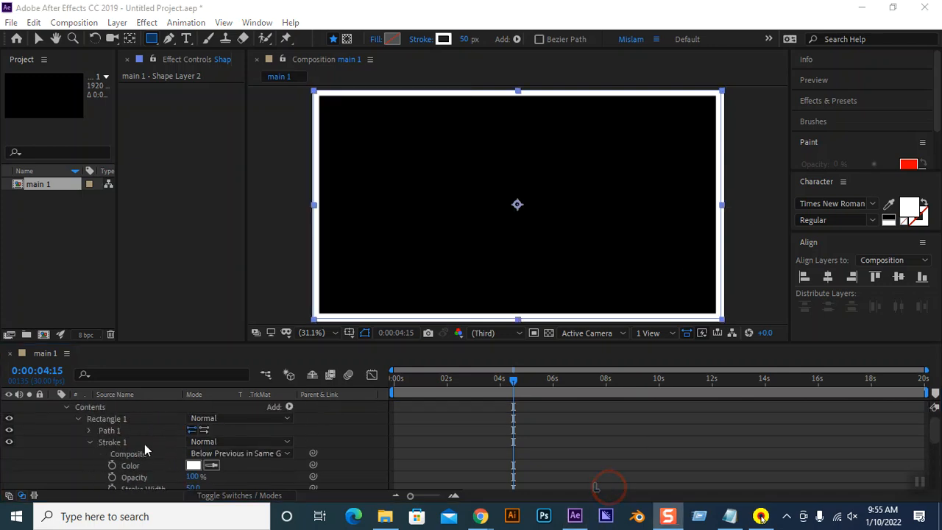
{"action": "left_click", "coordinate": [90, 441]}
{"action": "left_click", "coordinate": [96, 418]}
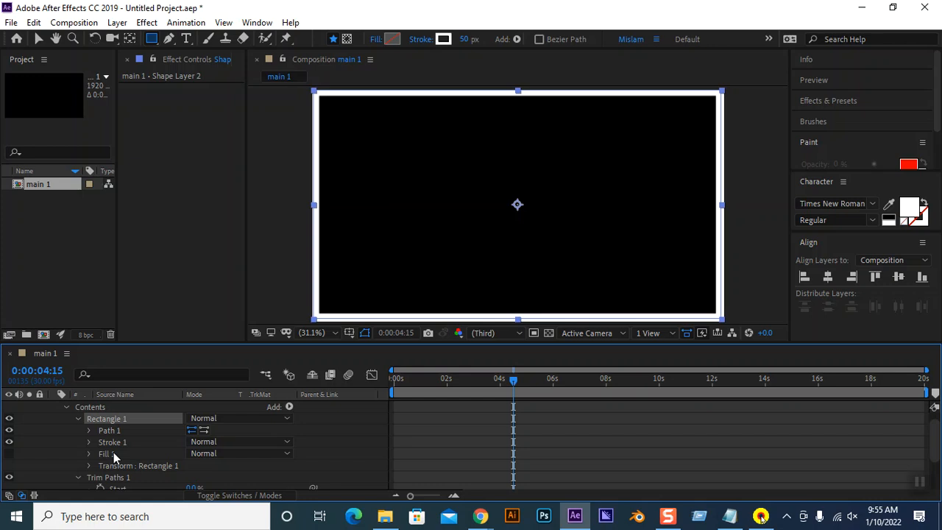
{"action": "left_click", "coordinate": [89, 441]}
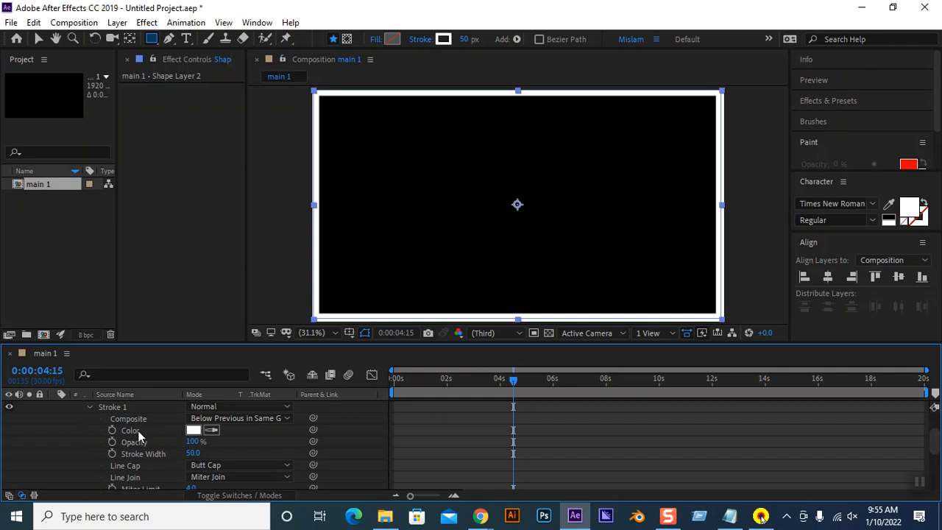
{"action": "scroll", "coordinate": [162, 449], "scroll_direction": "down", "scroll_amount": 1}
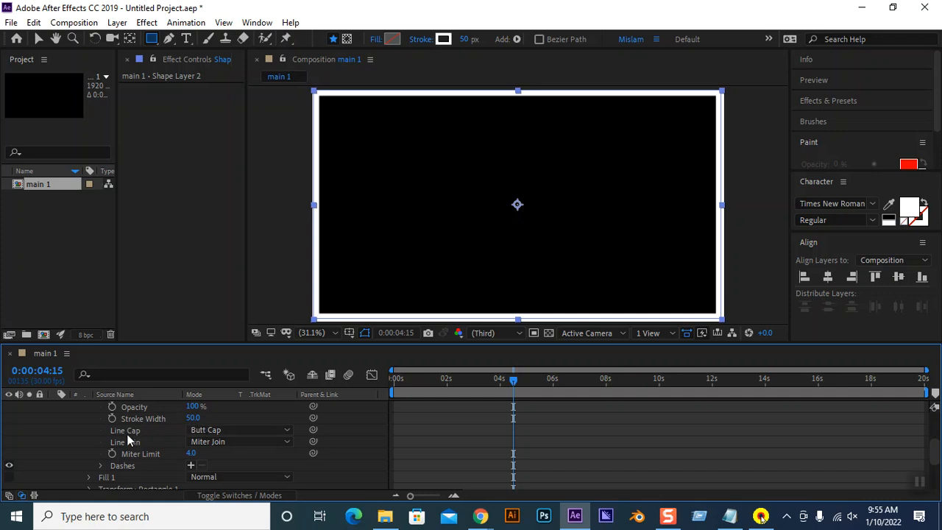
{"action": "left_click", "coordinate": [101, 465]}
{"action": "scroll", "coordinate": [93, 445], "scroll_direction": "down", "scroll_amount": 1}
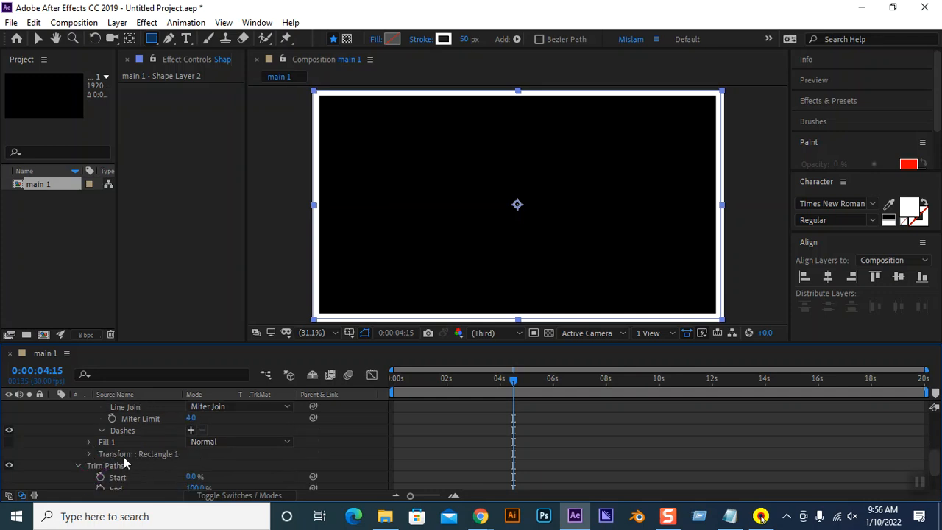
{"action": "left_click", "coordinate": [191, 430]}
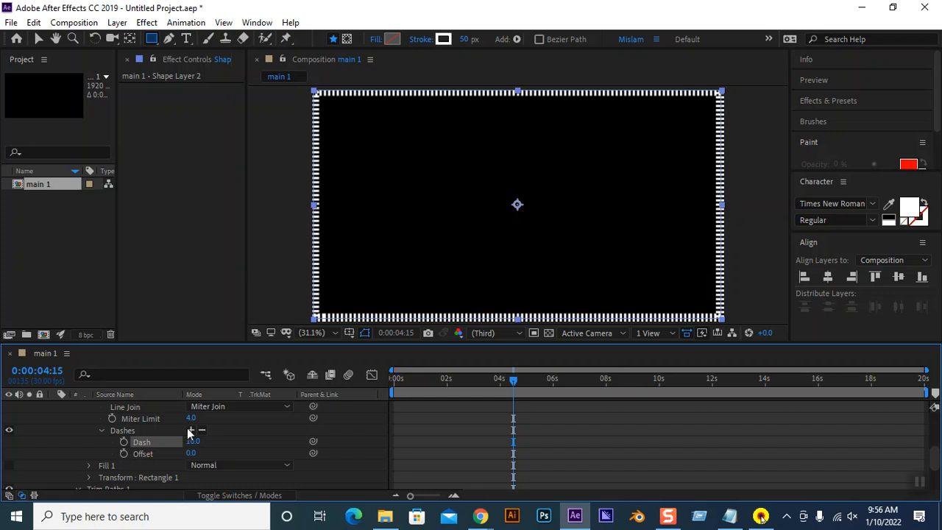
Set the dash length of Stroke 1 to 1458 and its dash Offset to 7
{"action": "left_click_drag", "start_coordinate": [194, 442], "coordinate": [836, 451]}
{"action": "left_click_drag", "start_coordinate": [191, 441], "coordinate": [601, 444]}
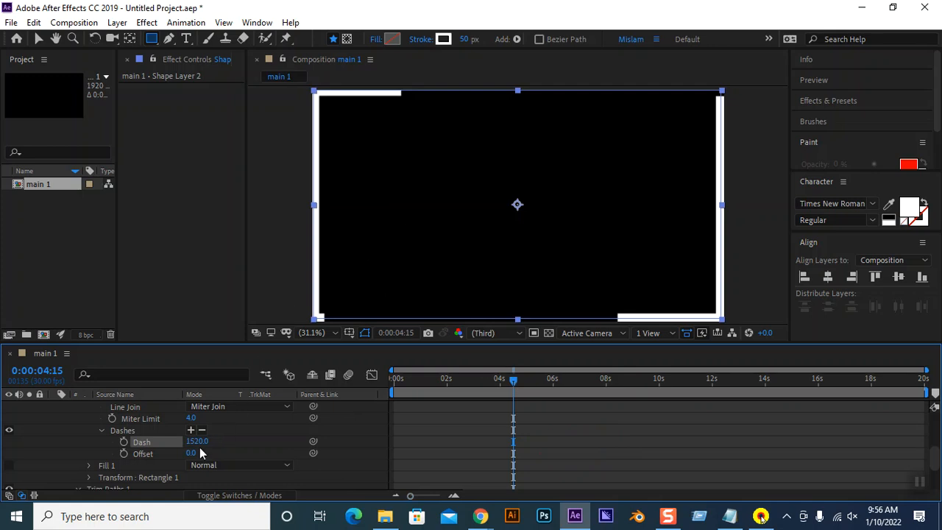
{"action": "mouse_move", "coordinate": [201, 444]}
{"action": "left_mouse_down"}
{"action": "mouse_move", "coordinate": [408, 417]}
{"action": "mouse_move", "coordinate": [118, 430]}
{"action": "mouse_move", "coordinate": [138, 430]}
{"action": "left_mouse_up"}
{"action": "mouse_move", "coordinate": [190, 455]}
{"action": "left_mouse_down"}
{"action": "mouse_move", "coordinate": [177, 455]}
{"action": "mouse_move", "coordinate": [189, 448]}
{"action": "left_mouse_up"}
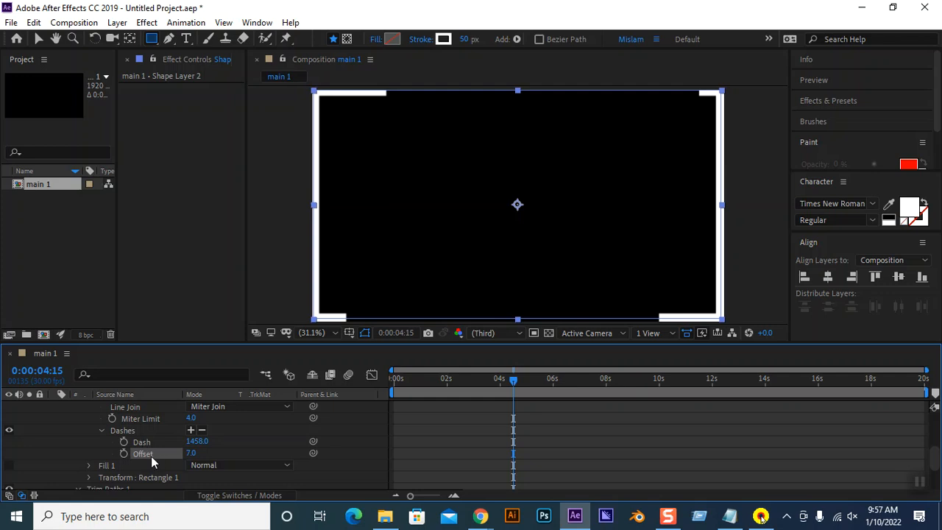
Add a gap to the dashes of Stroke 1 in Shape Layer 2 and set it to 1484
{"action": "left_click", "coordinate": [190, 430]}
{"action": "left_click_drag", "start_coordinate": [192, 452], "coordinate": [725, 441]}
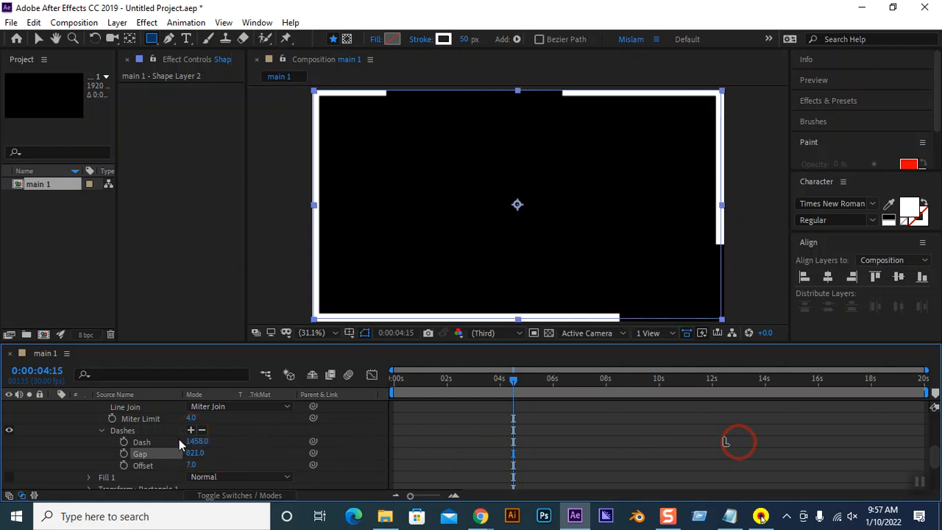
{"action": "left_click_drag", "start_coordinate": [195, 452], "coordinate": [507, 456]}
{"action": "left_click_drag", "start_coordinate": [197, 455], "coordinate": [345, 454]}
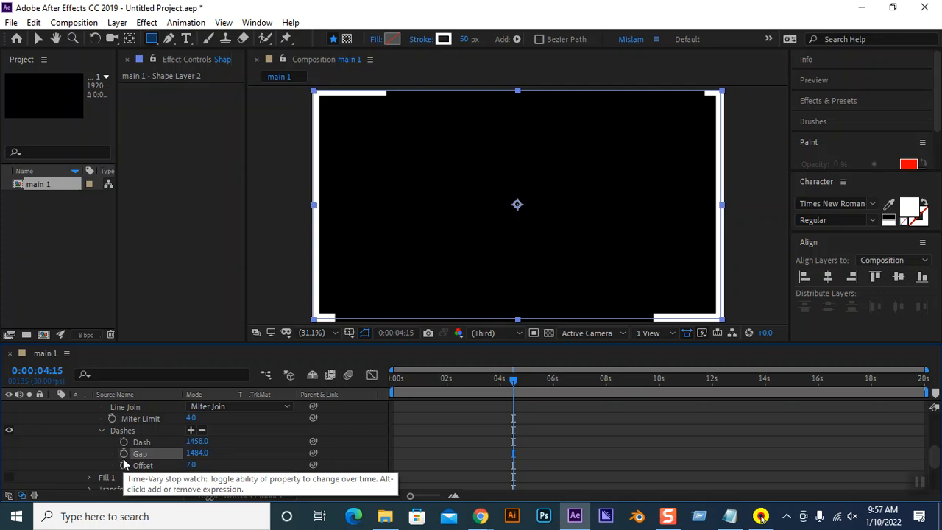
Set the dash Offset of Stroke 1 in Shape Layer 2 to 0
{"action": "left_click", "coordinate": [189, 465]}
{"action": "left_click_drag", "start_coordinate": [186, 465], "coordinate": [155, 465]}
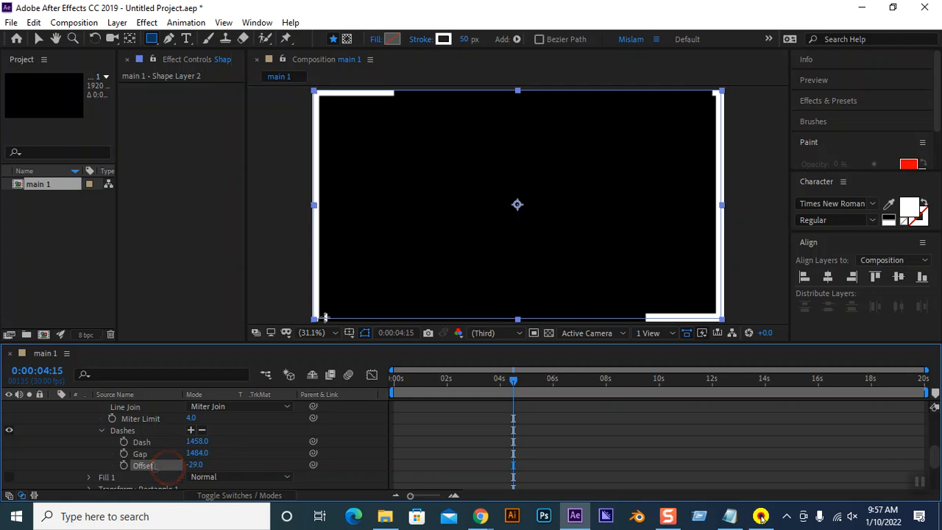
{"action": "left_click", "coordinate": [193, 464]}
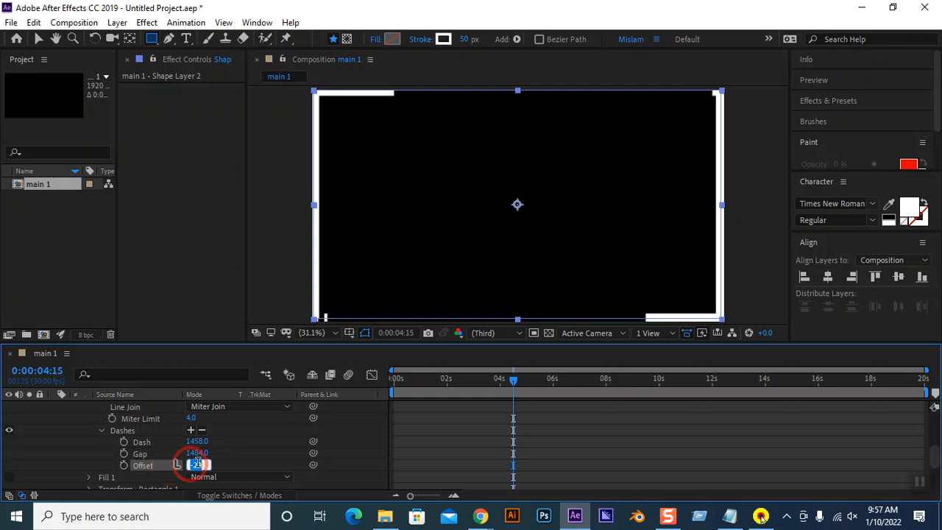
{"action": "type", "text": "0"}
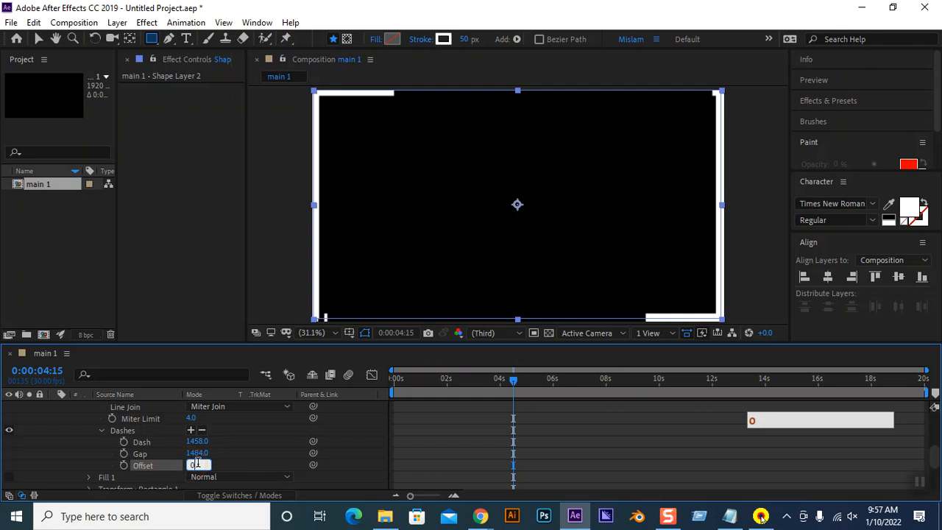
{"action": "key", "text": "Return"}
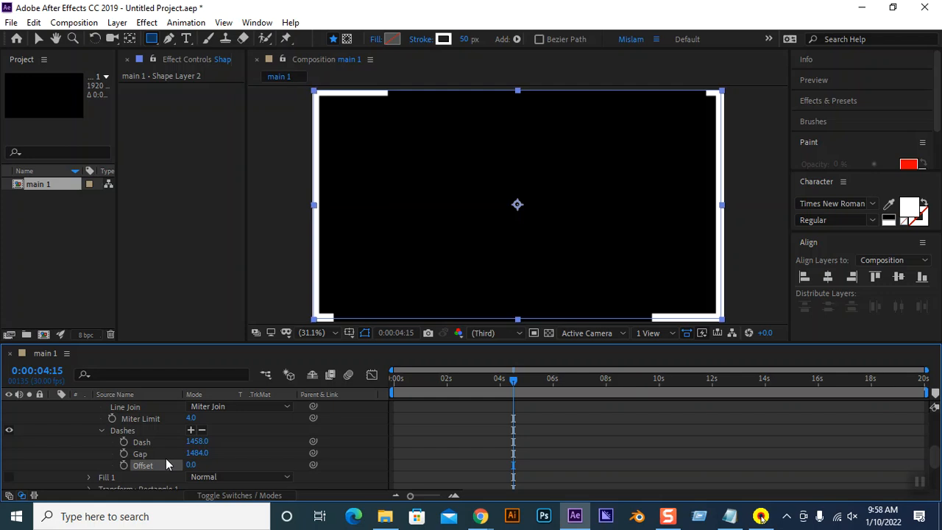
Collapse the Stroke 1 settings and remove the Offset keyframes from Trim Paths 1 in Shape Layer 2
{"action": "left_click", "coordinate": [102, 430]}
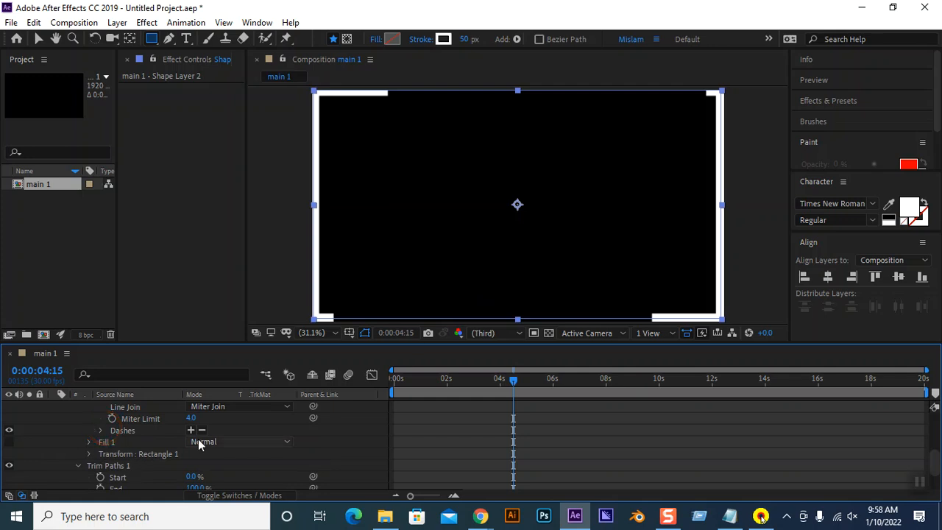
{"action": "scroll", "coordinate": [197, 441], "scroll_direction": "up", "scroll_amount": 1}
{"action": "scroll", "coordinate": [140, 441], "scroll_direction": "up", "scroll_amount": 2}
{"action": "left_click", "coordinate": [89, 441]}
{"action": "scroll", "coordinate": [184, 440], "scroll_direction": "down", "scroll_amount": 3}
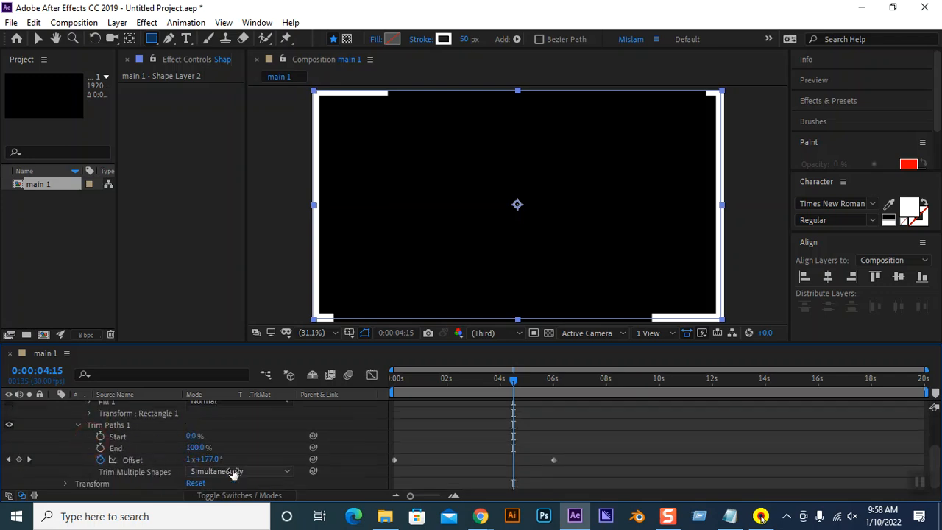
{"action": "left_click", "coordinate": [100, 459]}
Examine the Stroke 1 properties of Shape Layer 2, including its dash, gap and offset settings
{"action": "scroll", "coordinate": [174, 456], "scroll_direction": "up", "scroll_amount": 3}
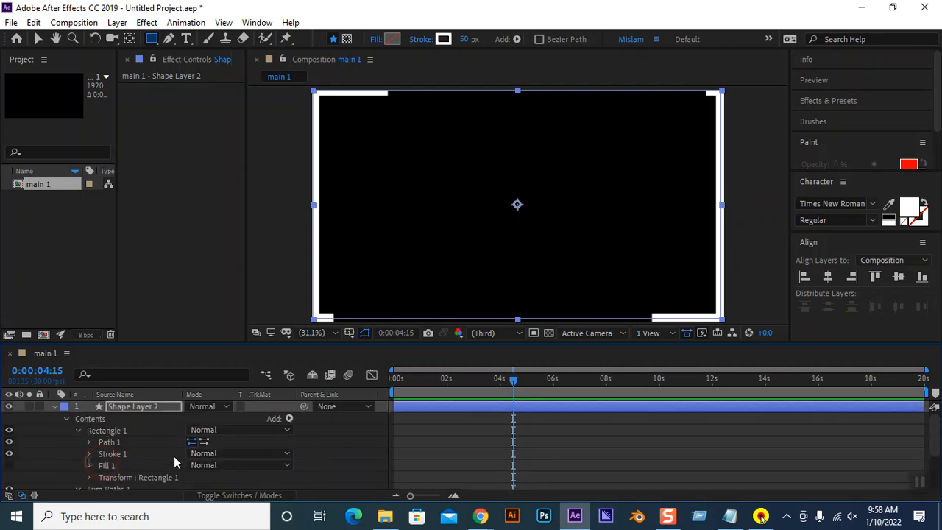
{"action": "left_click", "coordinate": [89, 453]}
{"action": "scroll", "coordinate": [171, 461], "scroll_direction": "down", "scroll_amount": 2}
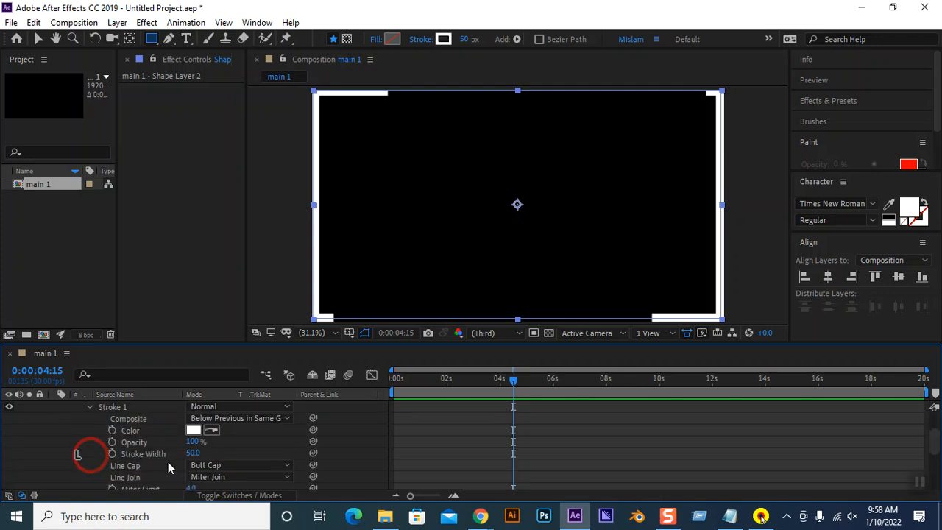
{"action": "scroll", "coordinate": [162, 461], "scroll_direction": "down", "scroll_amount": 3}
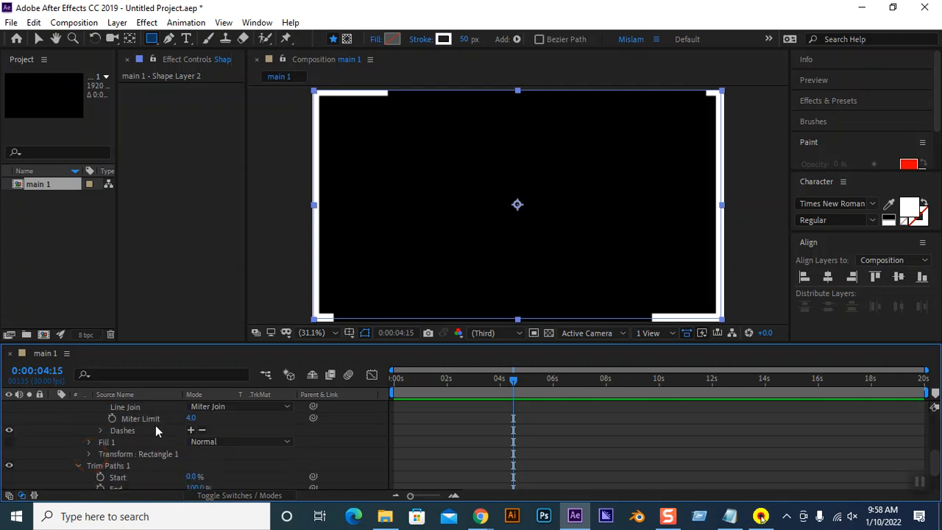
{"action": "scroll", "coordinate": [151, 455], "scroll_direction": "down", "scroll_amount": 1}
{"action": "scroll", "coordinate": [152, 455], "scroll_direction": "up", "scroll_amount": 2}
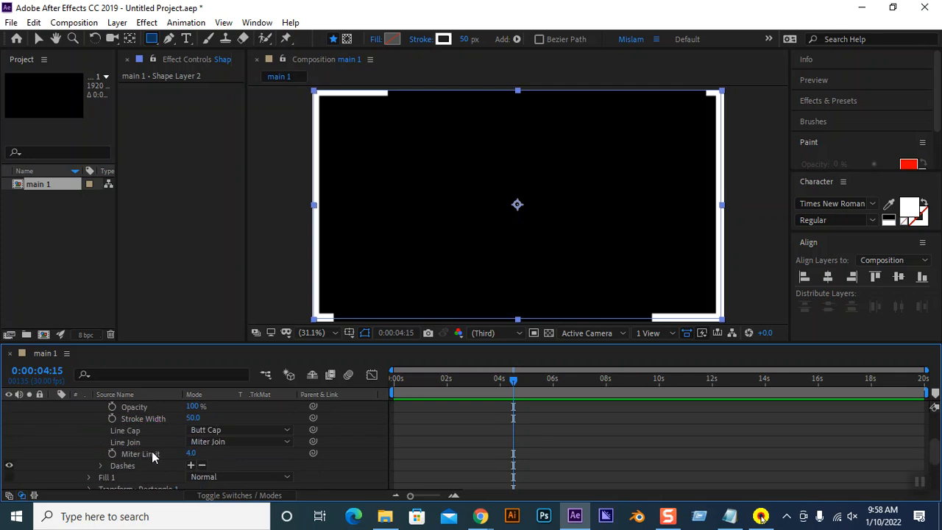
{"action": "scroll", "coordinate": [149, 437], "scroll_direction": "up", "scroll_amount": 1}
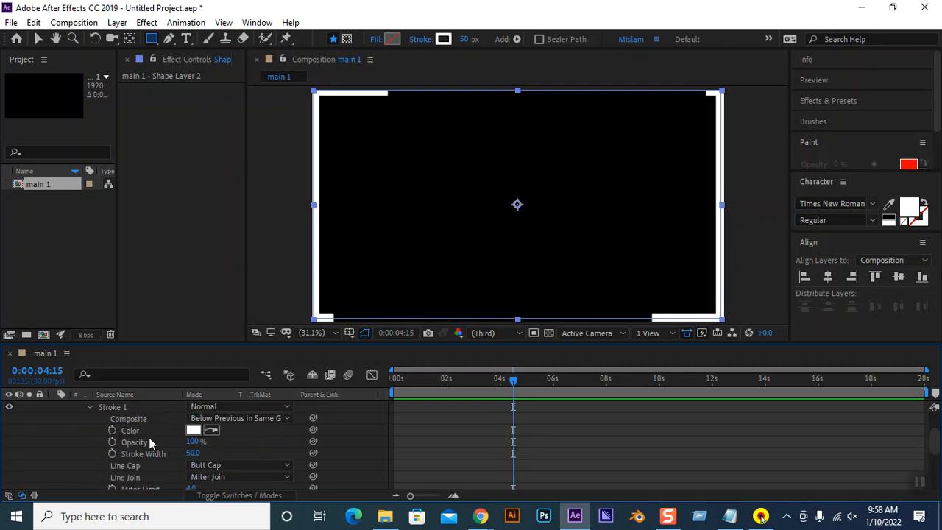
{"action": "scroll", "coordinate": [149, 437], "scroll_direction": "down", "scroll_amount": 1}
{"action": "scroll", "coordinate": [148, 442], "scroll_direction": "down", "scroll_amount": 1}
{"action": "left_click", "coordinate": [100, 429]}
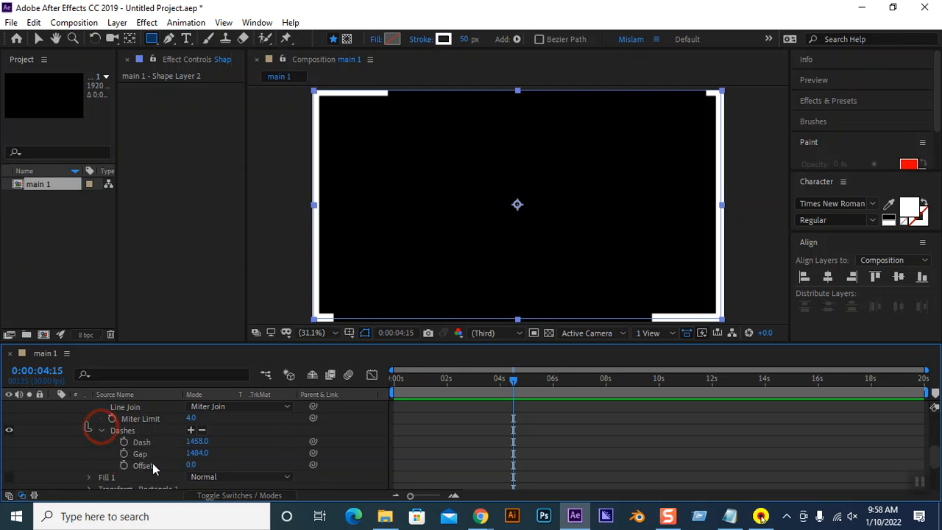
Try out a different dash Offset on Stroke 1 and reset it to 0
{"action": "left_click", "coordinate": [191, 465]}
{"action": "mouse_move", "coordinate": [191, 464]}
{"action": "left_mouse_down"}
{"action": "mouse_move", "coordinate": [252, 462]}
{"action": "mouse_move", "coordinate": [3, 482]}
{"action": "mouse_move", "coordinate": [17, 496]}
{"action": "mouse_move", "coordinate": [158, 515]}
{"action": "mouse_move", "coordinate": [179, 507]}
{"action": "mouse_move", "coordinate": [184, 465]}
{"action": "left_mouse_up"}
{"action": "left_click", "coordinate": [195, 465]}
{"action": "type", "text": "0"}
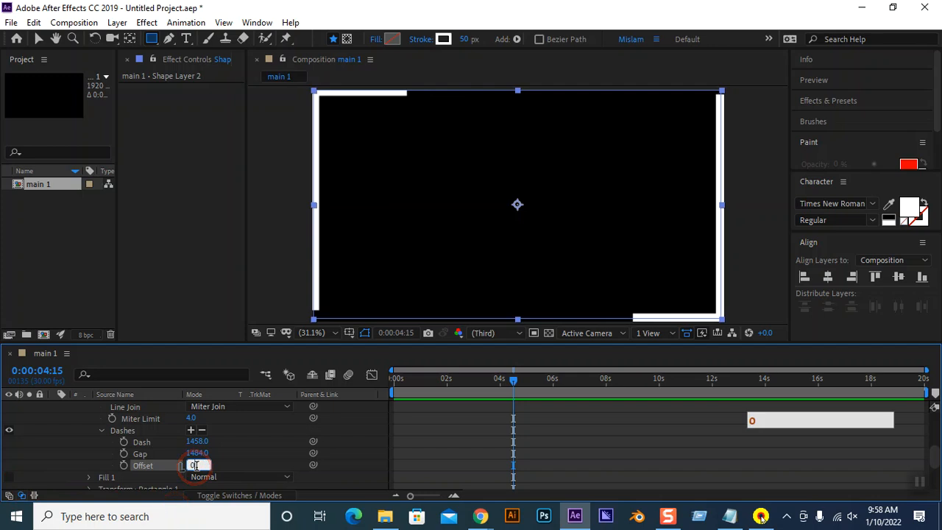
{"action": "key", "text": "Return"}
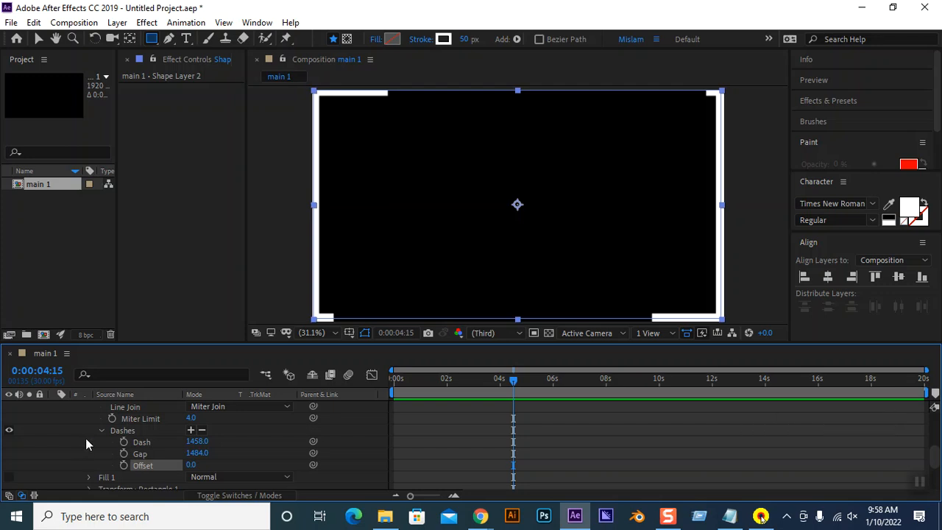
Set the Trim Paths 1 Offset to 0x+0.0° at 0:00:00:00 and add a keyframe for it there
{"action": "scroll", "coordinate": [86, 438], "scroll_direction": "up", "scroll_amount": 3}
{"action": "left_click", "coordinate": [90, 407]}
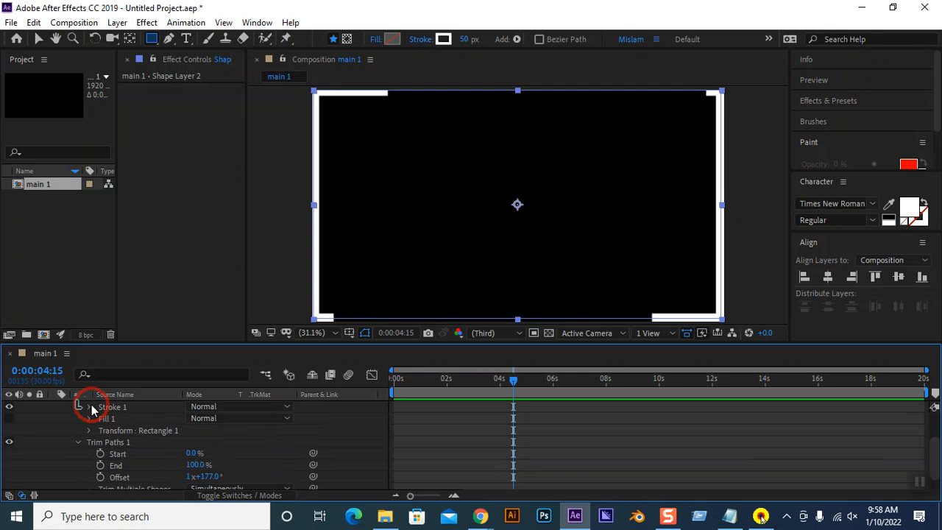
{"action": "left_click", "coordinate": [108, 442]}
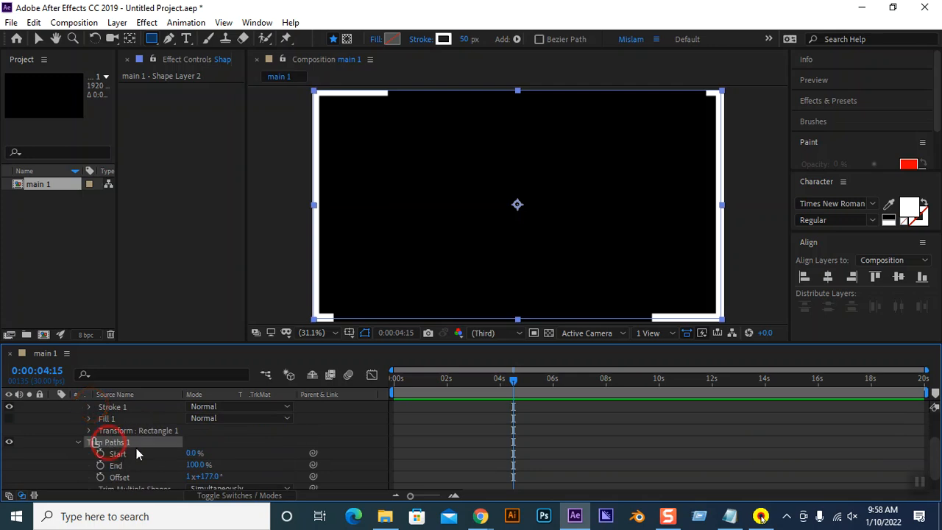
{"action": "left_click", "coordinate": [120, 477]}
{"action": "left_click_drag", "start_coordinate": [509, 379], "coordinate": [347, 424]}
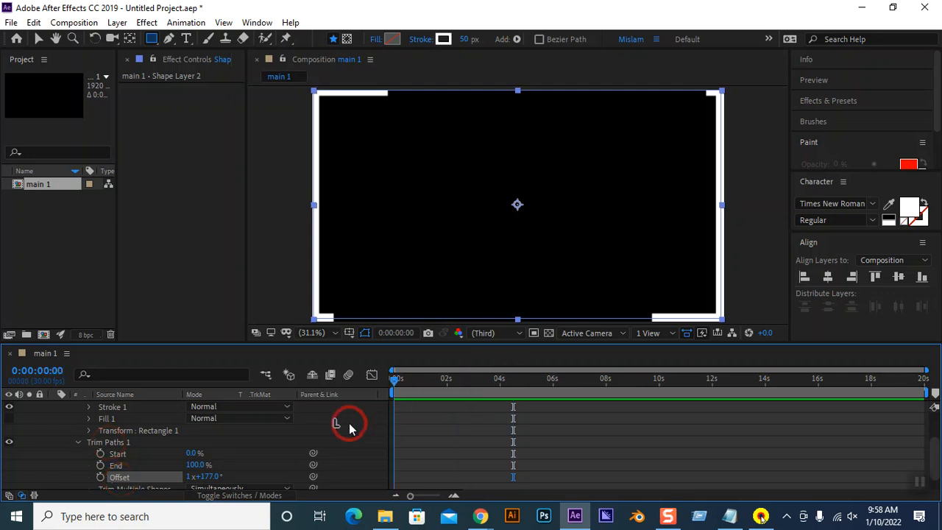
{"action": "left_click", "coordinate": [189, 476]}
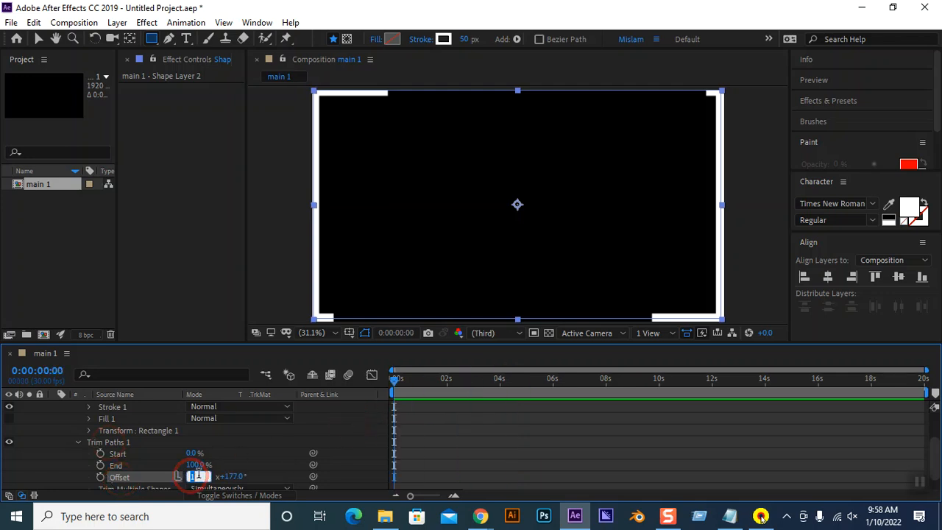
{"action": "type", "text": "0"}
{"action": "left_click", "coordinate": [227, 475]}
{"action": "left_click", "coordinate": [210, 476]}
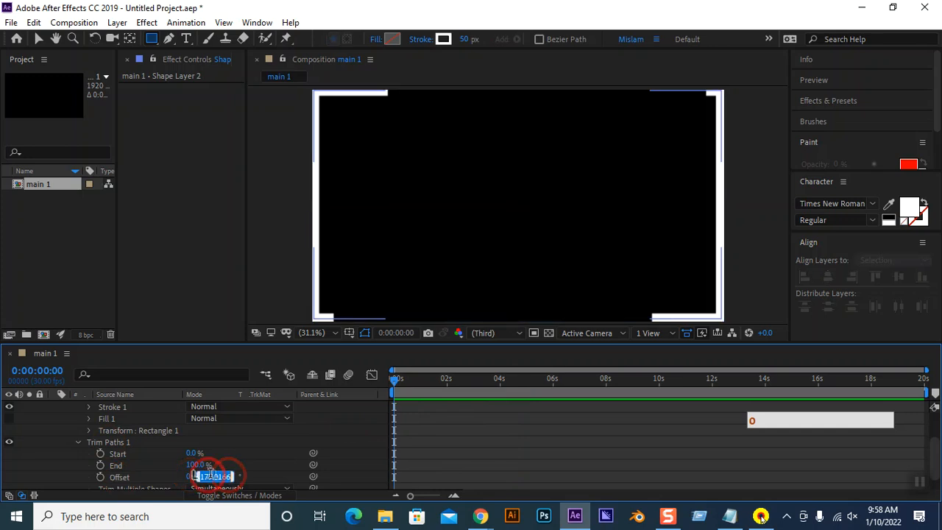
{"action": "type", "text": "0"}
{"action": "left_click", "coordinate": [276, 475]}
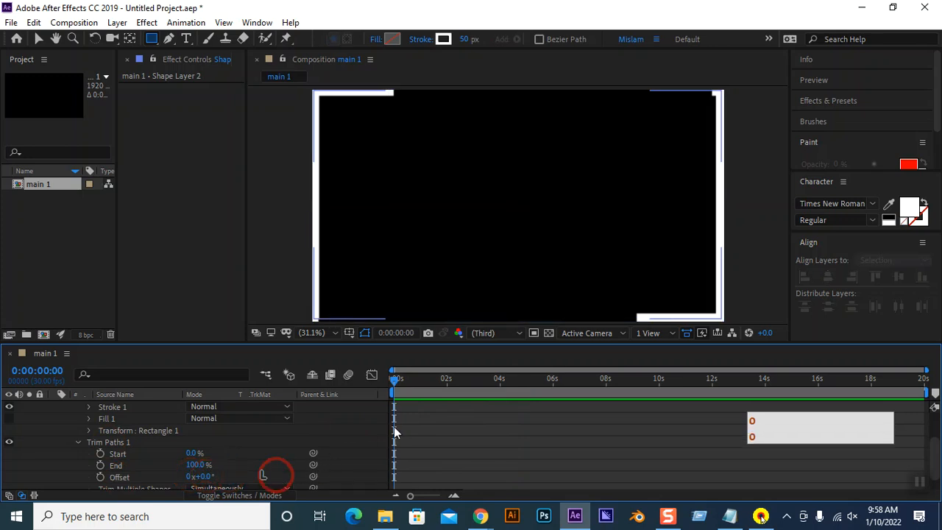
{"action": "left_click", "coordinate": [102, 477]}
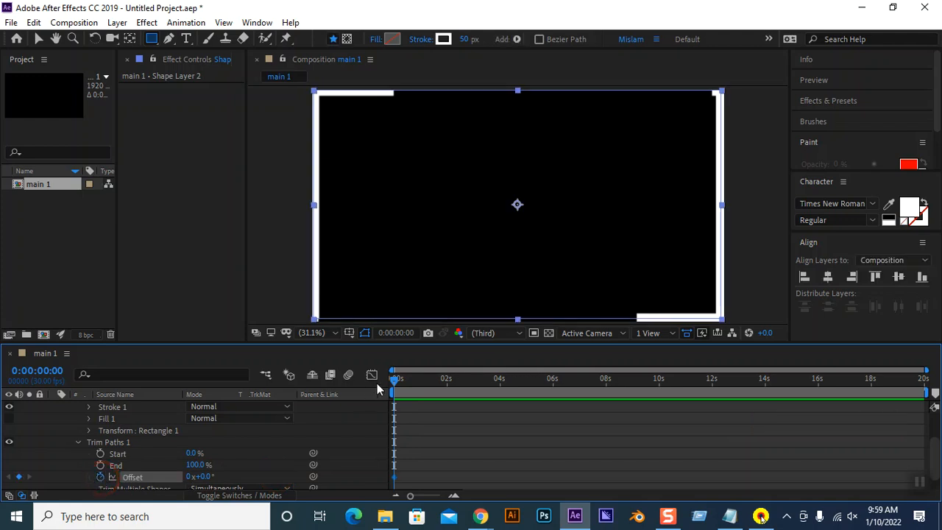
Keyframe the Trim Paths 1 Offset at 2x+0.0° at 0:00:06:00
{"action": "left_click_drag", "start_coordinate": [395, 378], "coordinate": [552, 376]}
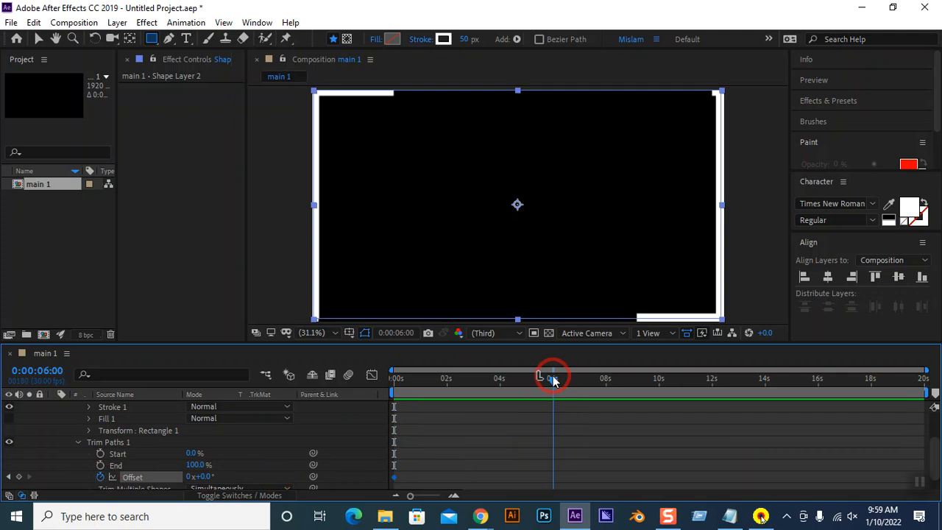
{"action": "left_click", "coordinate": [193, 477]}
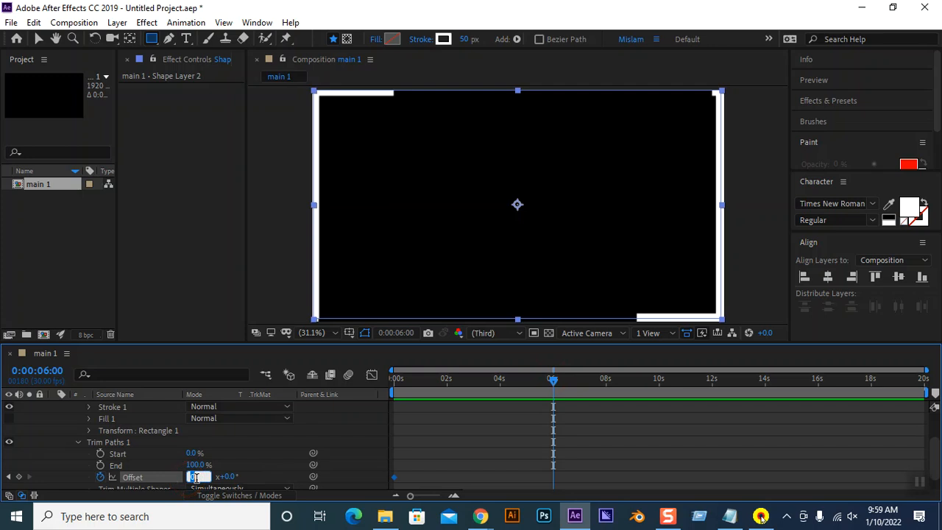
{"action": "type", "text": "2"}
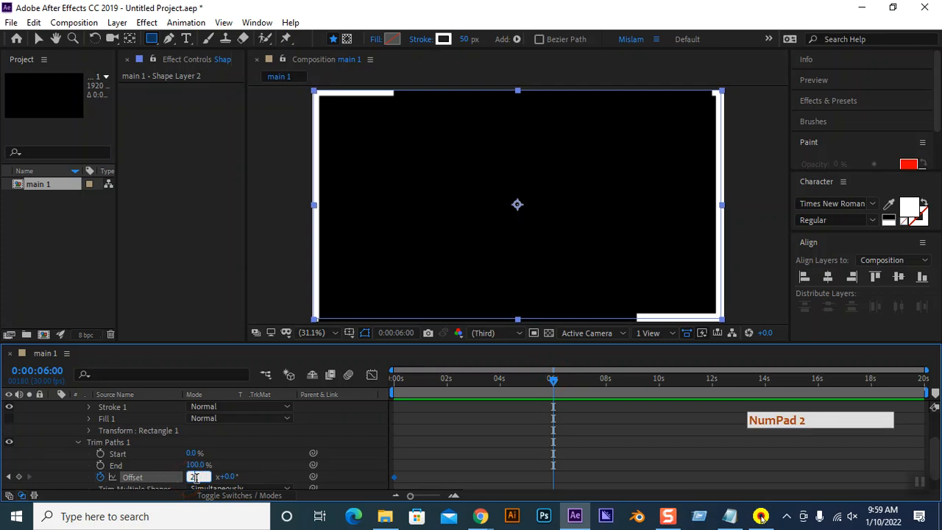
{"action": "left_click", "coordinate": [70, 478]}
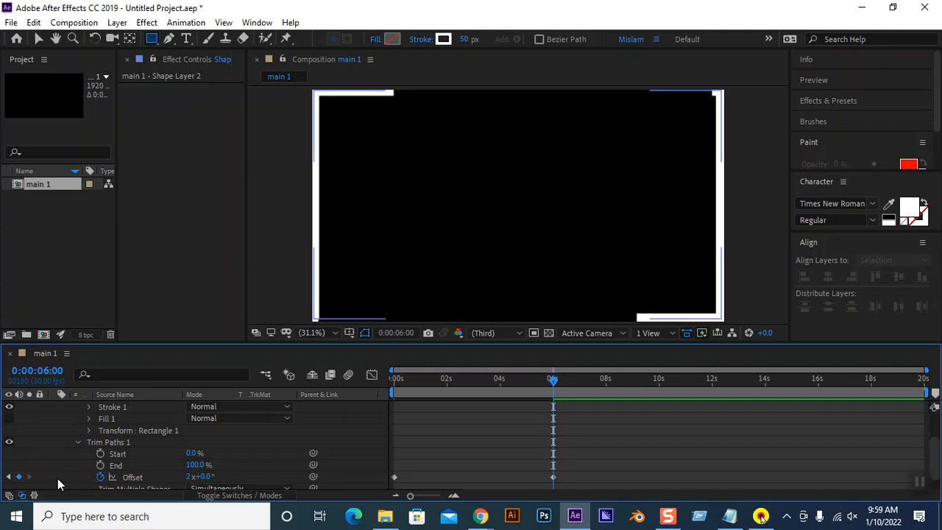
Preview the border animation from the start of the composition
{"action": "key", "text": "Home"}
{"action": "right_click", "coordinate": [146, 481]}
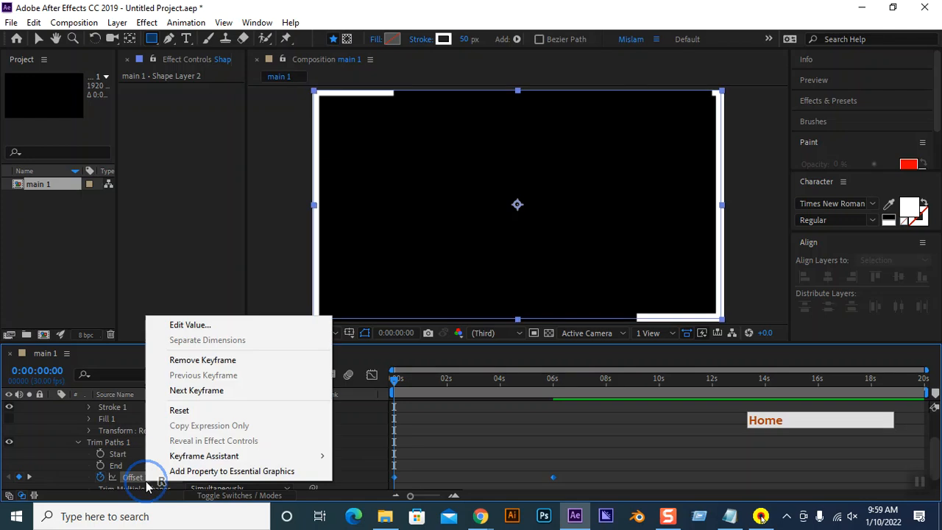
{"action": "key", "text": "space"}
{"action": "key", "text": "space"}
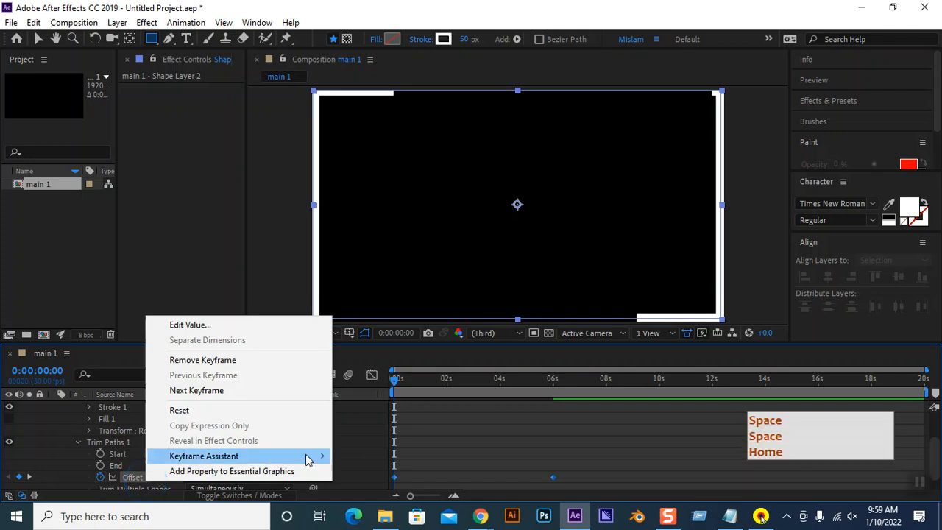
{"action": "left_click", "coordinate": [826, 76]}
{"action": "left_click", "coordinate": [860, 99]}
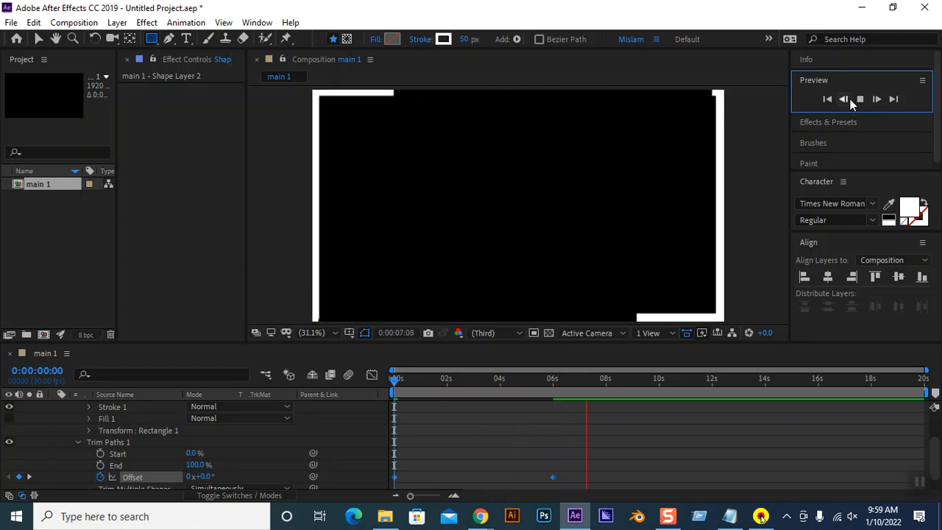
{"action": "key", "text": "space"}
End the work area of main 1 at 0:00:06:11 and preview the border animation within it
{"action": "left_click_drag", "start_coordinate": [606, 380], "coordinate": [564, 390]}
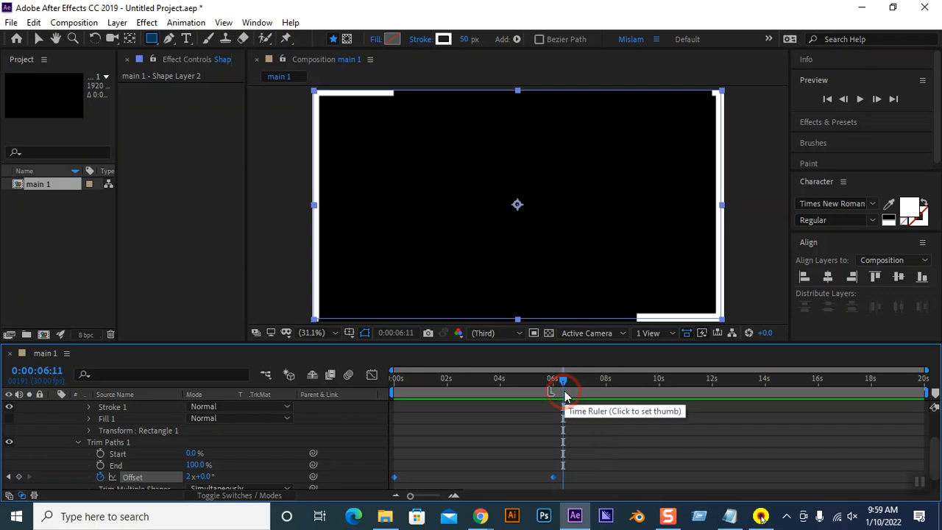
{"action": "key", "text": "alt+]"}
{"action": "key", "text": "space"}
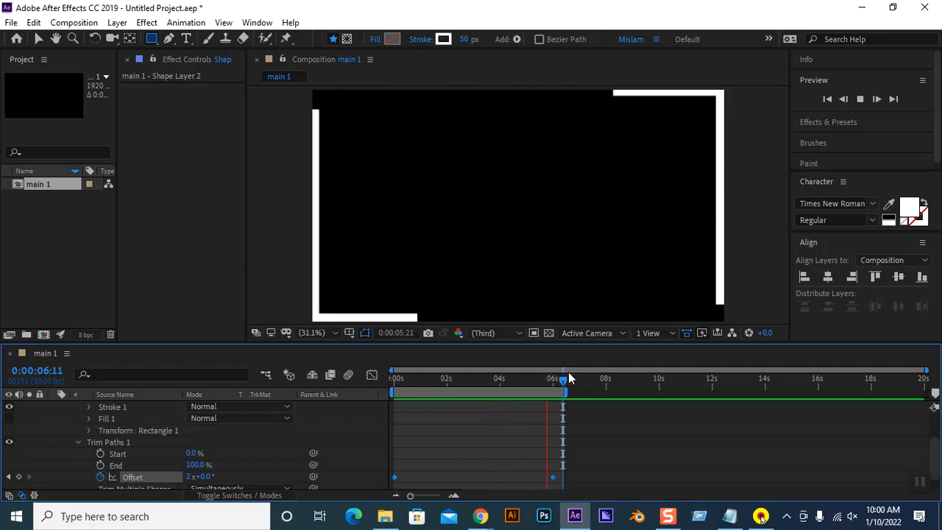
{"action": "key", "text": "space"}
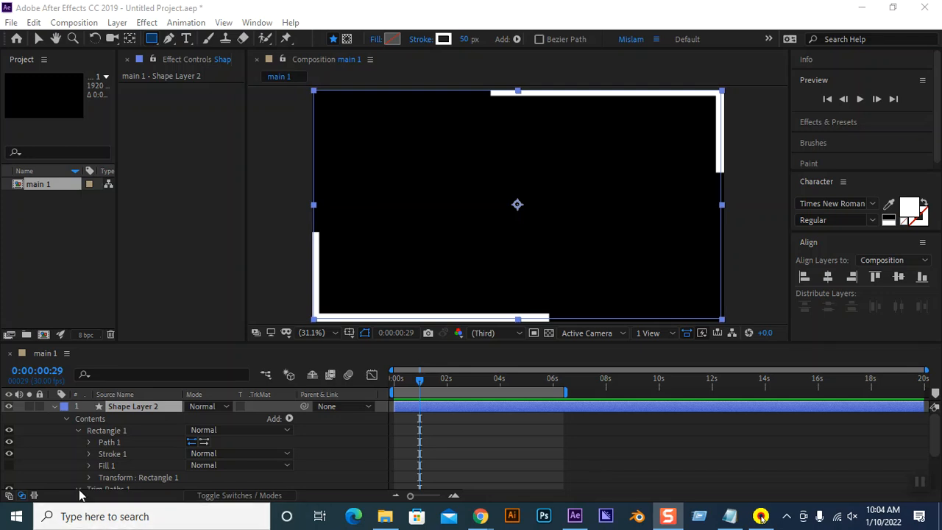
Hide Shape Layer 2 in the composition and collapse its properties
{"action": "left_click", "coordinate": [9, 406]}
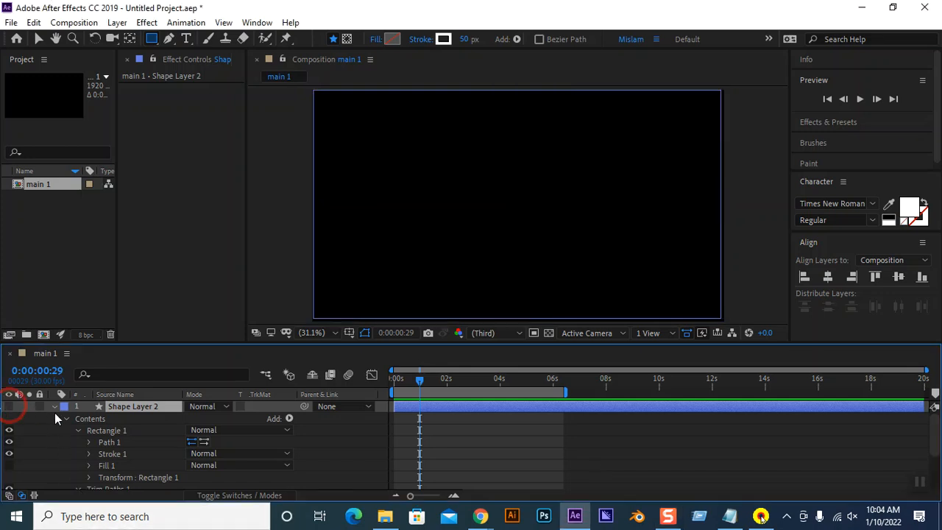
{"action": "left_click", "coordinate": [53, 407]}
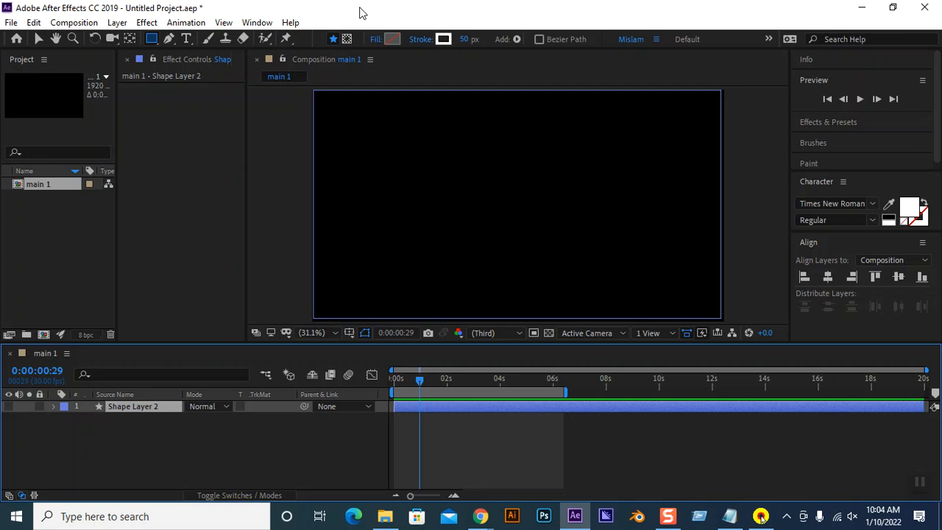
Set the shape fill to solid white (FFFFFF) and switch the shape stroke to none
{"action": "left_click", "coordinate": [392, 40], "text": "alt"}
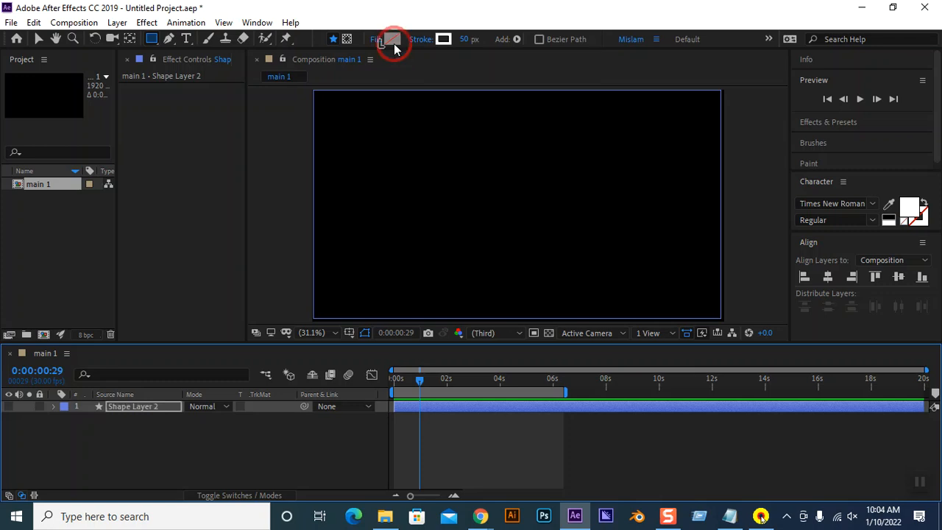
{"action": "left_click", "coordinate": [443, 41], "text": "alt"}
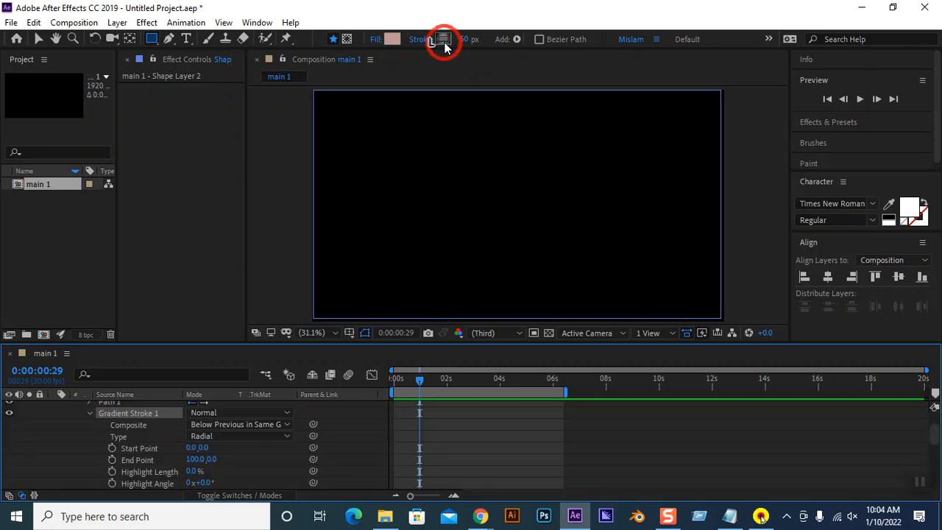
{"action": "left_click", "coordinate": [393, 40]}
{"action": "left_click", "coordinate": [479, 156]}
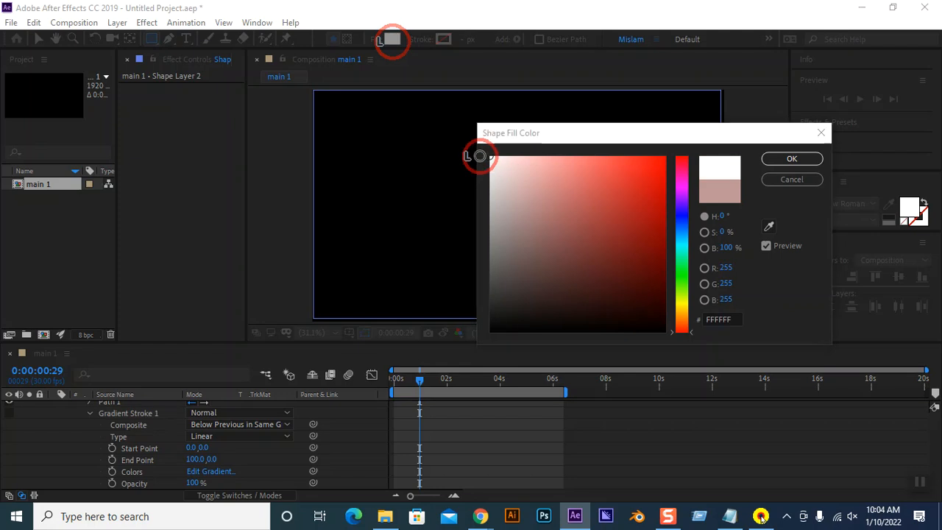
{"action": "left_click", "coordinate": [769, 156]}
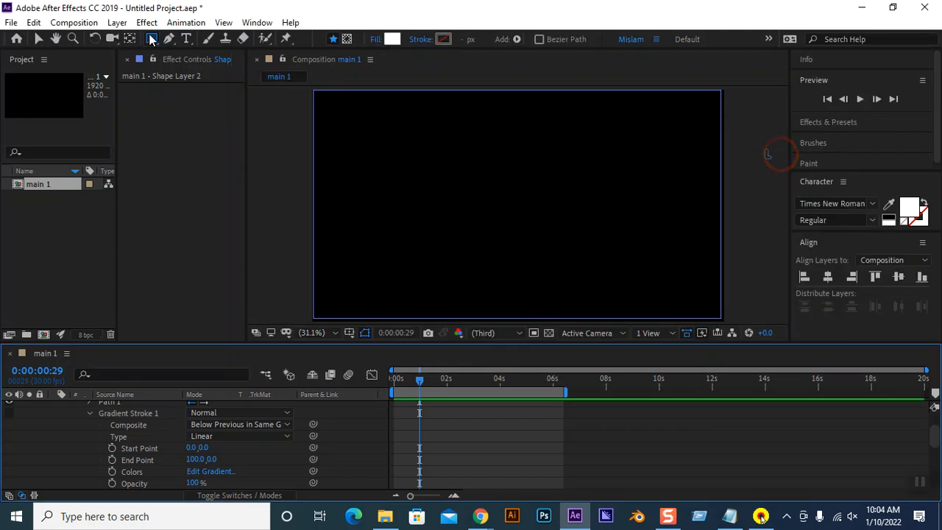
Choose the Rounded Rectangle tool, try a small shape on Shape Layer 2, and undo it
{"action": "left_click", "coordinate": [152, 39]}
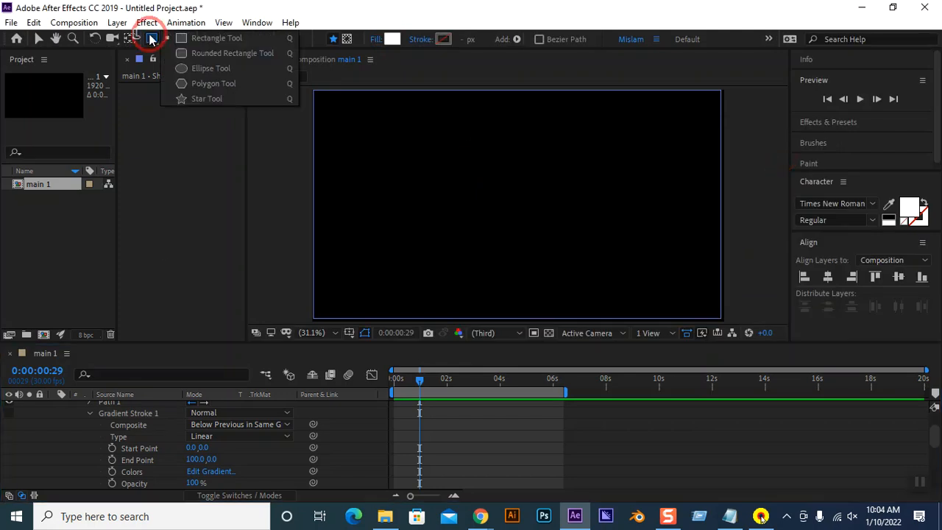
{"action": "left_click", "coordinate": [198, 48]}
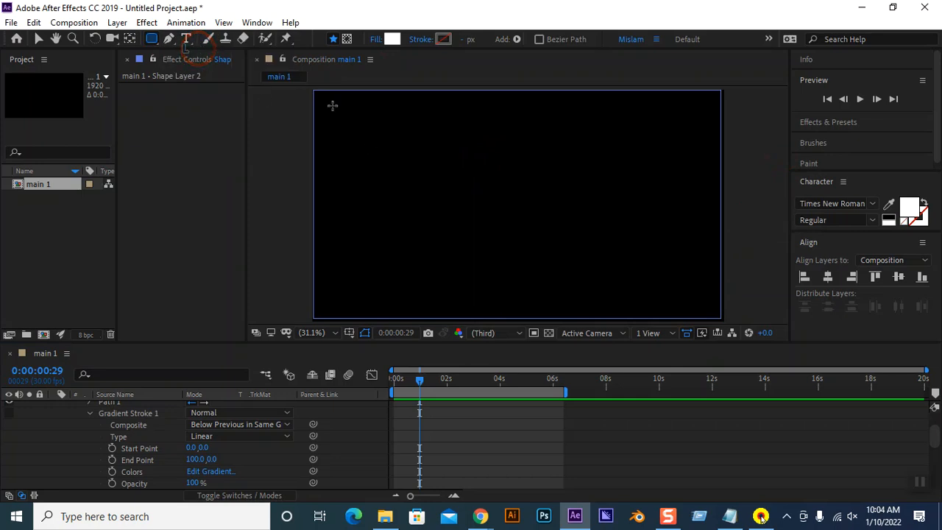
{"action": "left_click_drag", "start_coordinate": [329, 107], "coordinate": [342, 130]}
{"action": "key", "text": "ctrl+z"}
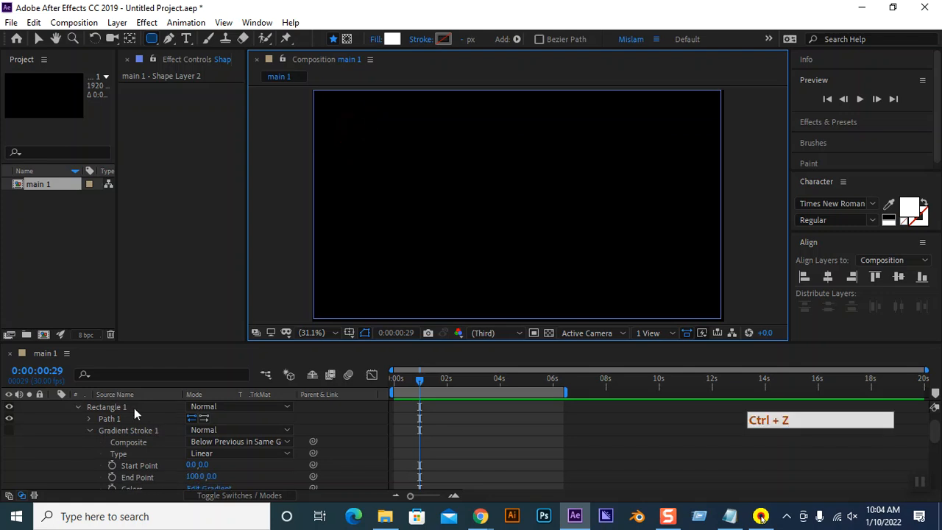
Collapse and deselect Shape Layer 2, then draw a small white rounded square near the frame's upper-left corner on a new layer
{"action": "left_click", "coordinate": [78, 407]}
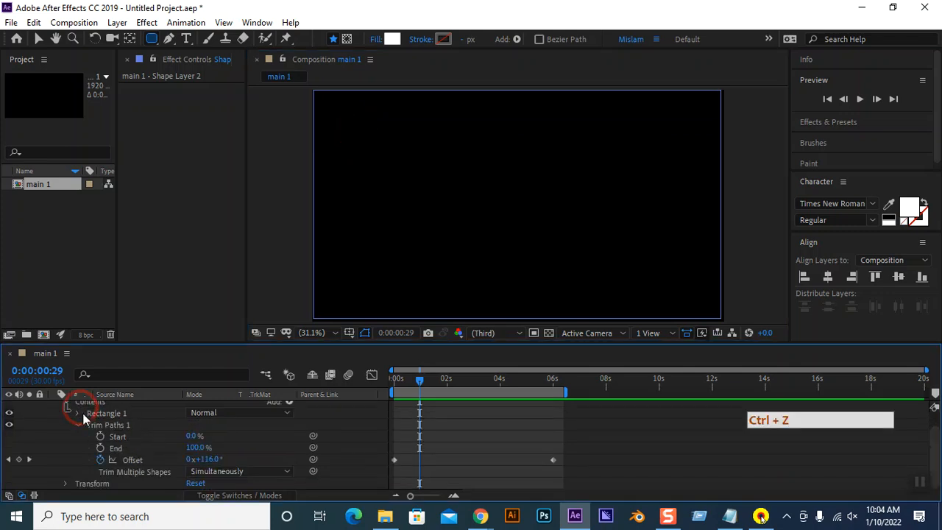
{"action": "scroll", "coordinate": [82, 413], "scroll_direction": "up", "scroll_amount": 1}
{"action": "left_click", "coordinate": [54, 408]}
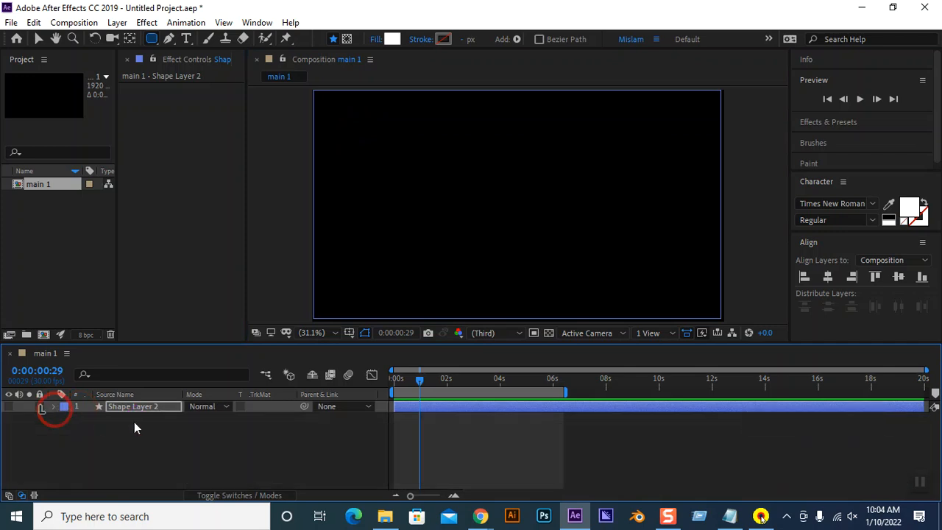
{"action": "left_click", "coordinate": [135, 427]}
{"action": "left_click_drag", "start_coordinate": [319, 98], "coordinate": [348, 123]}
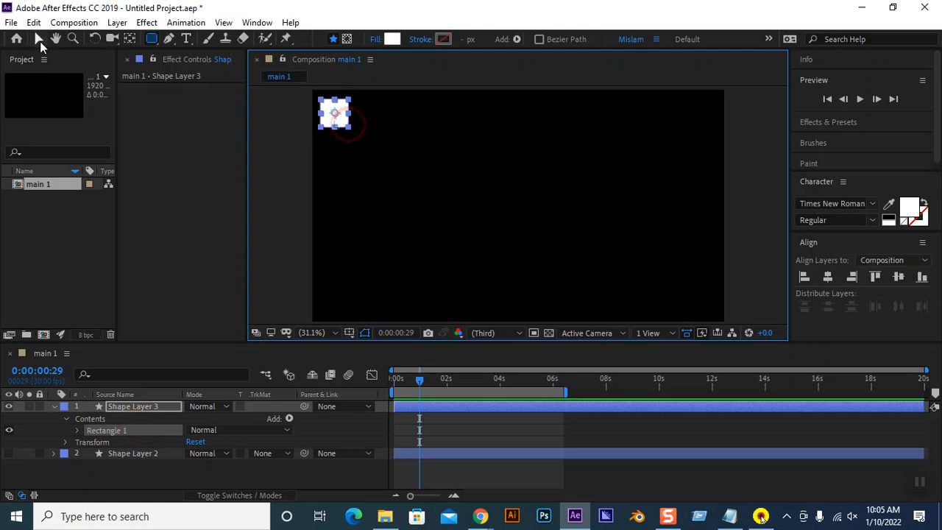
{"action": "left_click", "coordinate": [39, 39]}
{"action": "left_click", "coordinate": [294, 161]}
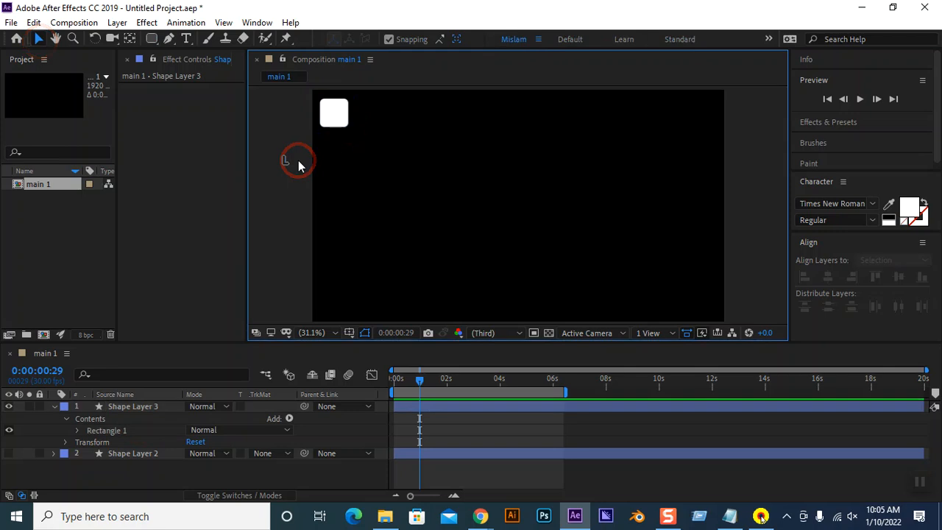
Rename the new rounded square layer, Shape Layer 3, to "Round rect"
{"action": "left_click", "coordinate": [341, 123]}
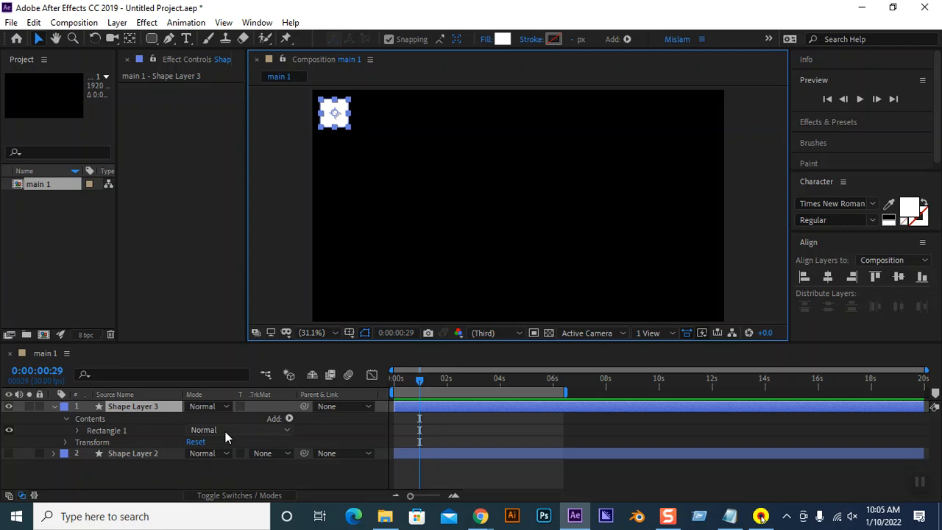
{"action": "left_click", "coordinate": [173, 468]}
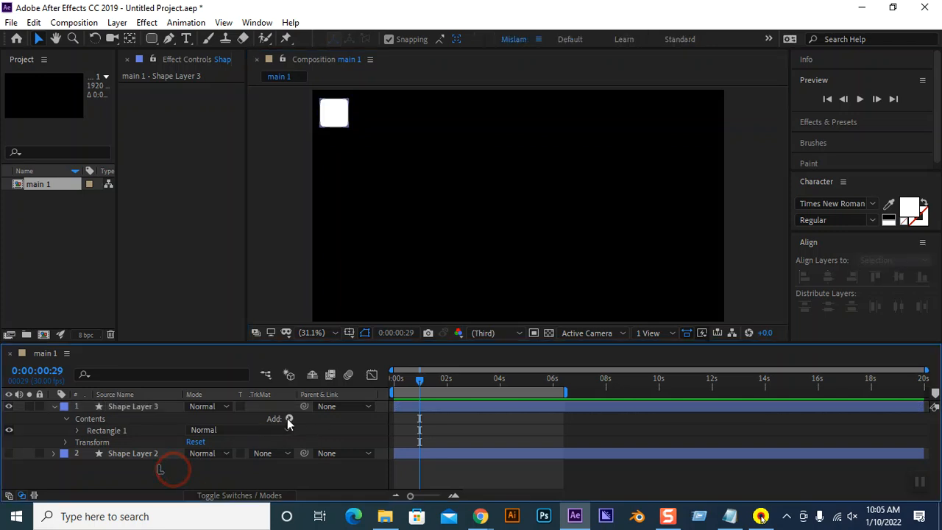
{"action": "left_click", "coordinate": [139, 407]}
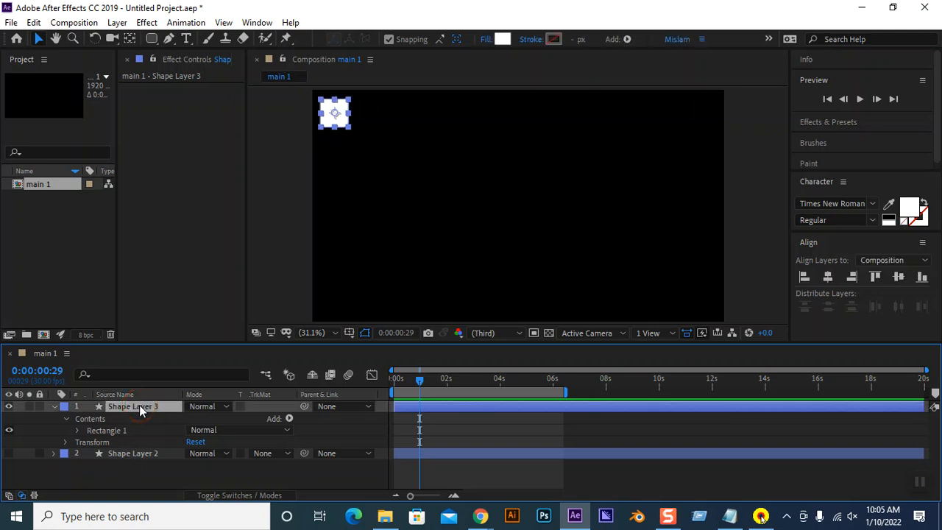
{"action": "left_click", "coordinate": [140, 408]}
{"action": "left_click", "coordinate": [155, 411]}
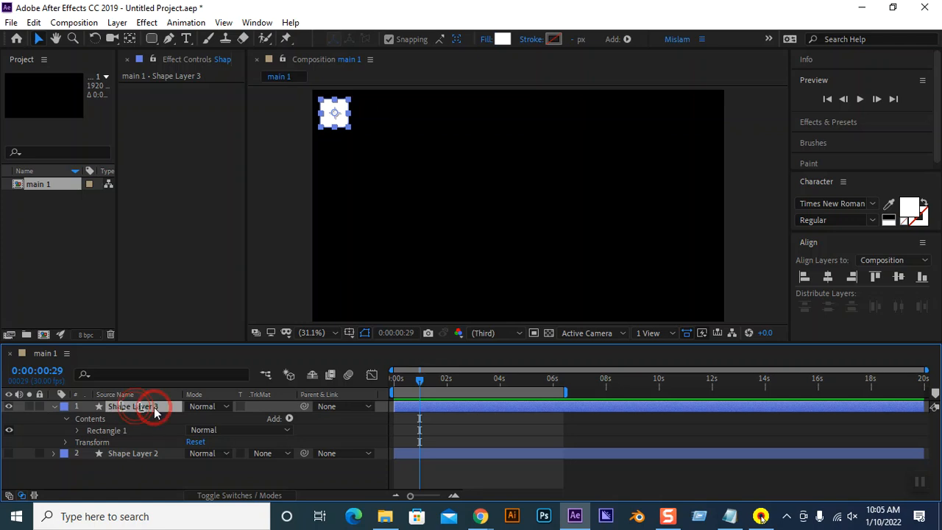
{"action": "right_click", "coordinate": [153, 409]}
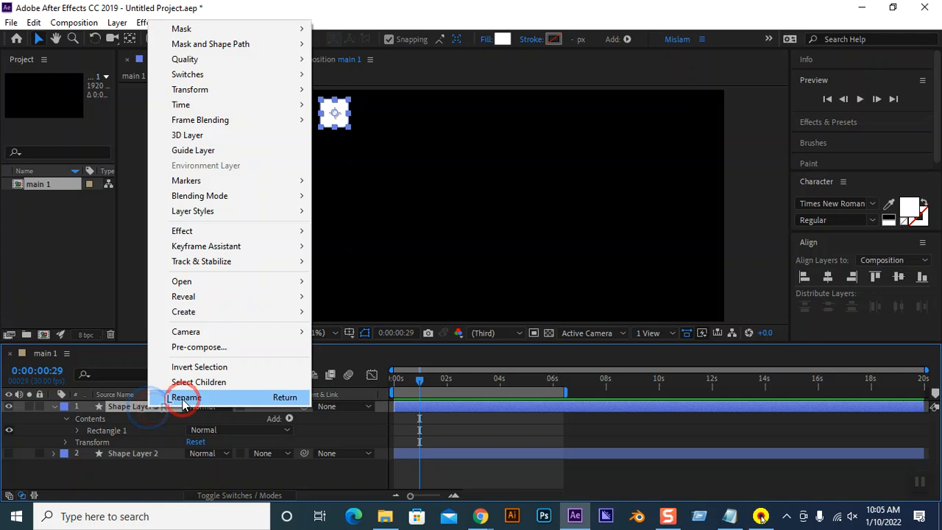
{"action": "left_click", "coordinate": [186, 397]}
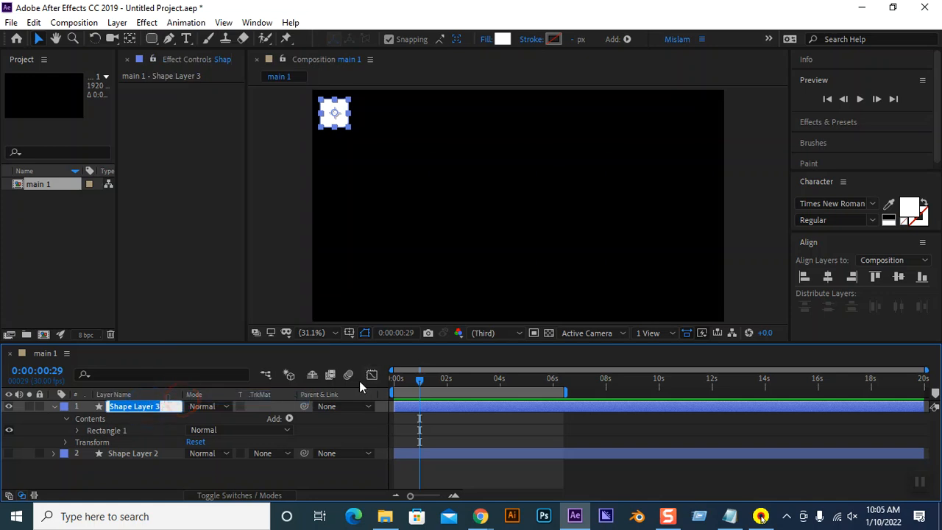
{"action": "type", "text": "Roun"}
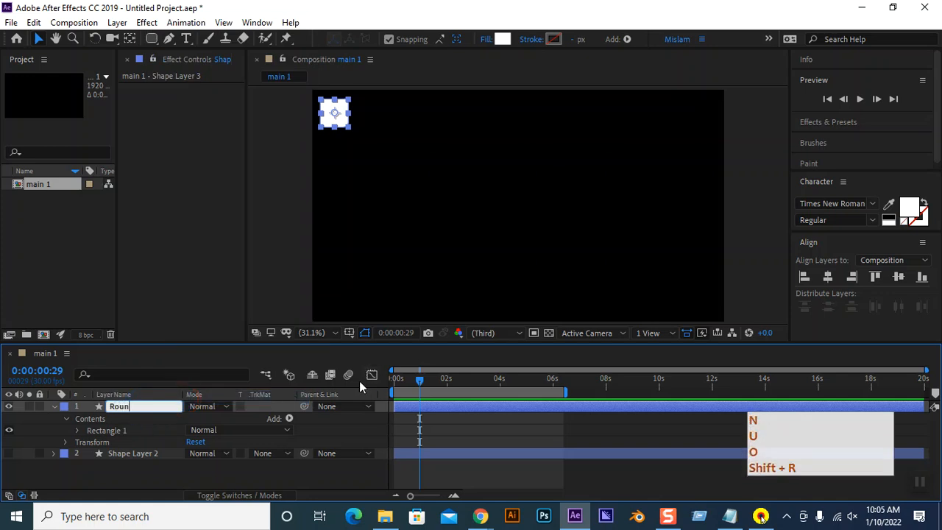
{"action": "type", "text": "d rect"}
{"action": "left_click", "coordinate": [126, 478]}
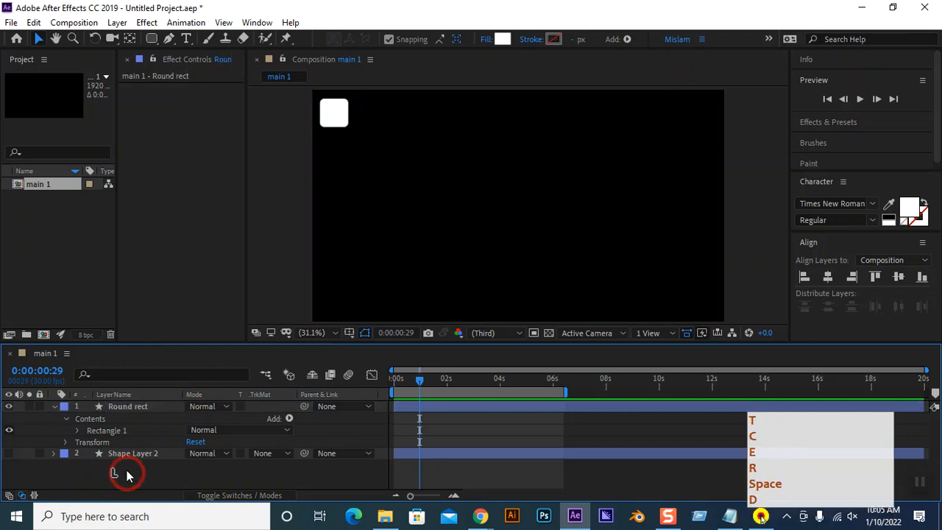
Toggle the Round rect layer's visibility off and on to check it, and add a Repeater to the layer
{"action": "left_click", "coordinate": [9, 406]}
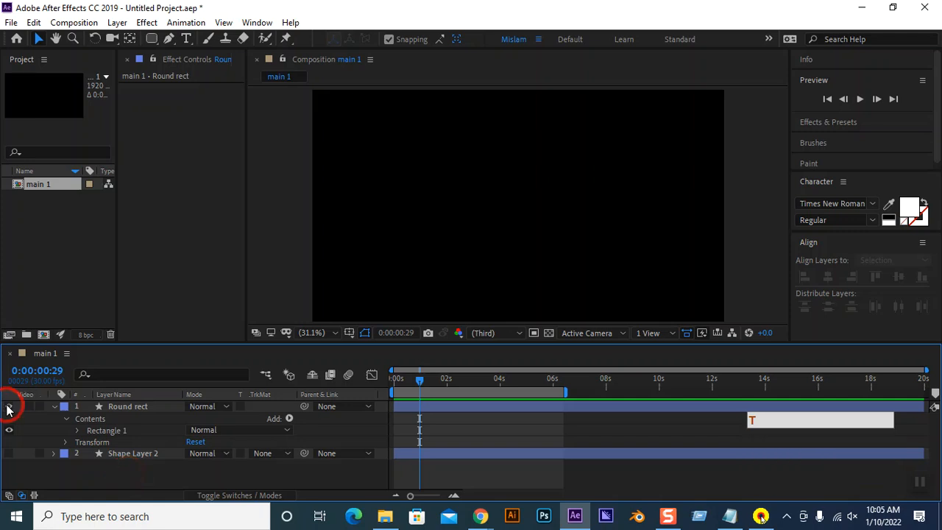
{"action": "left_click", "coordinate": [9, 406]}
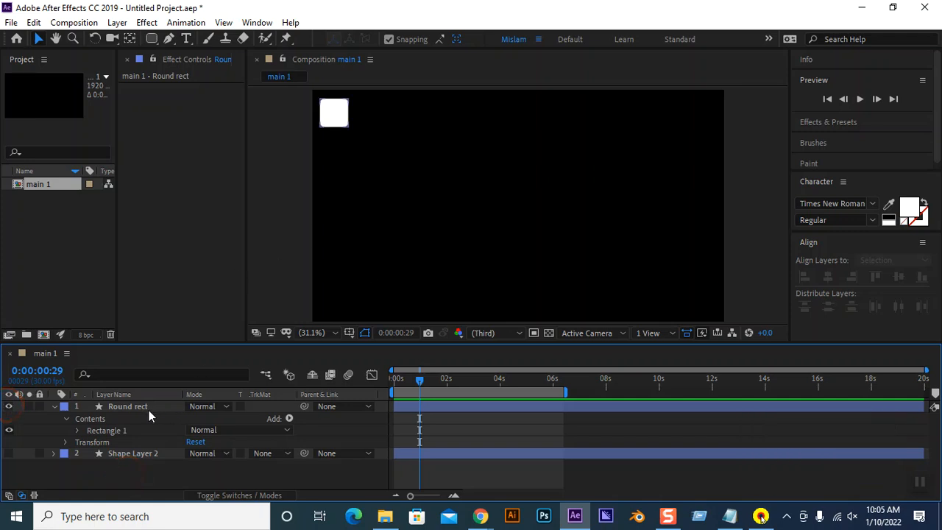
{"action": "left_click", "coordinate": [147, 408]}
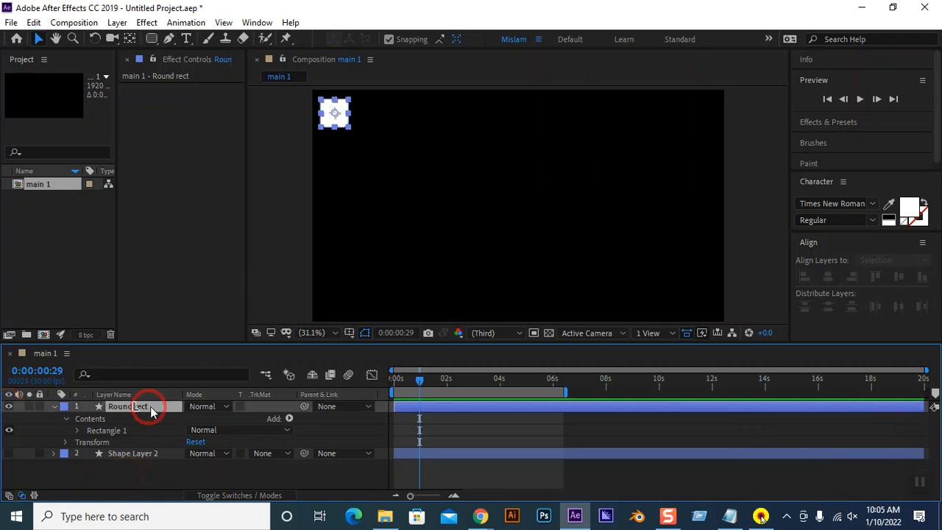
{"action": "left_click", "coordinate": [289, 418]}
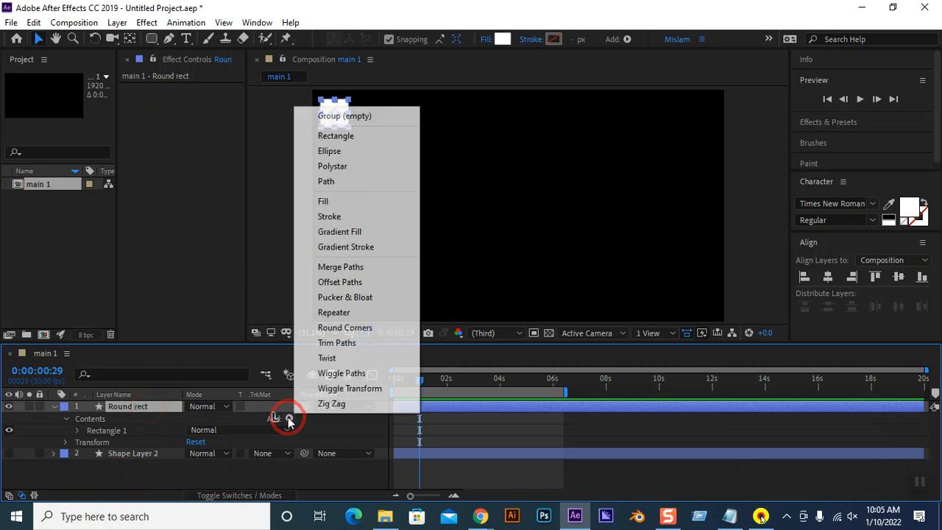
{"action": "left_click", "coordinate": [357, 313]}
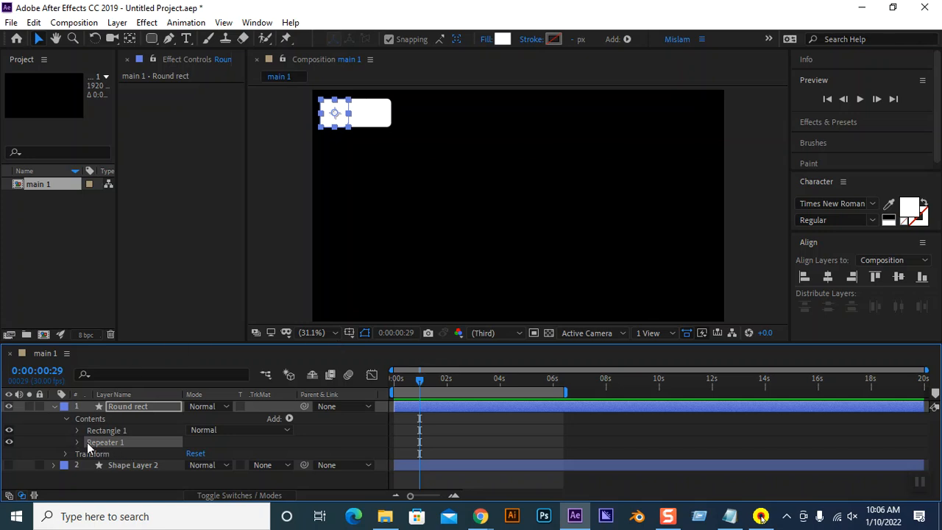
Set the Position in Repeater 1's transform to 173.0, 0.0 to space the copies apart horizontally
{"action": "left_click", "coordinate": [133, 408]}
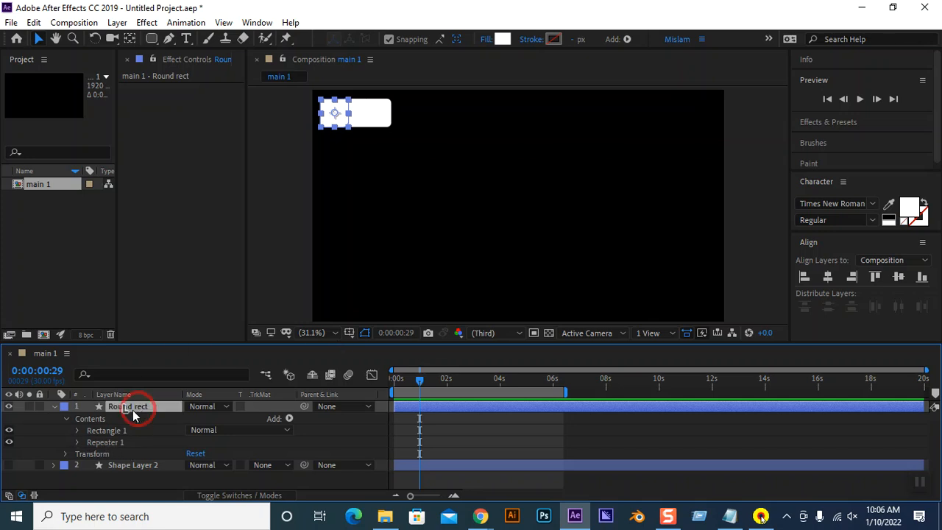
{"action": "left_click", "coordinate": [108, 443]}
{"action": "left_click", "coordinate": [78, 442]}
{"action": "scroll", "coordinate": [140, 449], "scroll_direction": "down", "scroll_amount": 1}
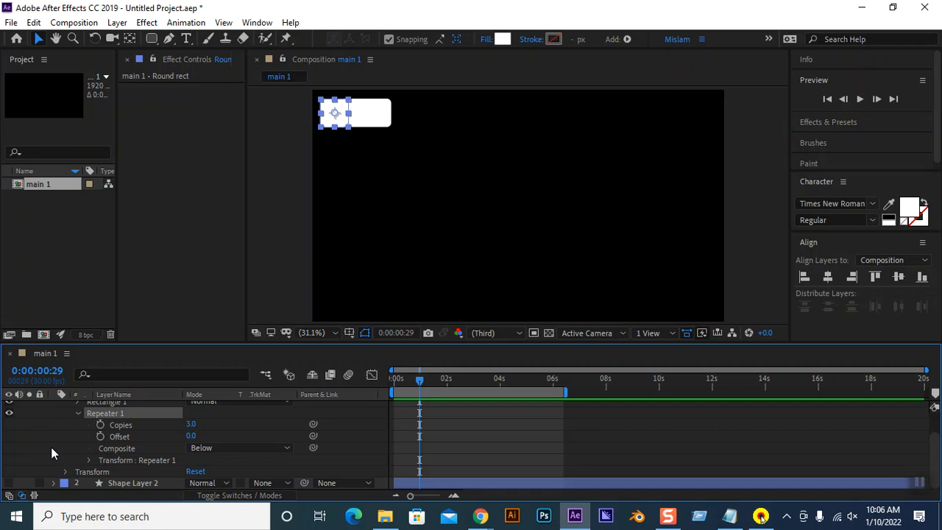
{"action": "left_click", "coordinate": [88, 459]}
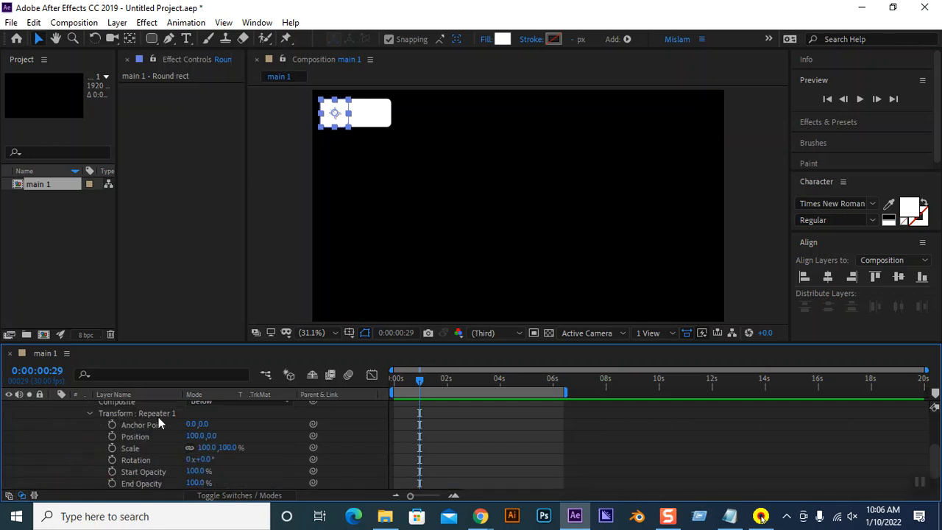
{"action": "left_click", "coordinate": [194, 438]}
{"action": "left_click", "coordinate": [191, 435]}
{"action": "left_click_drag", "start_coordinate": [192, 436], "coordinate": [237, 431]}
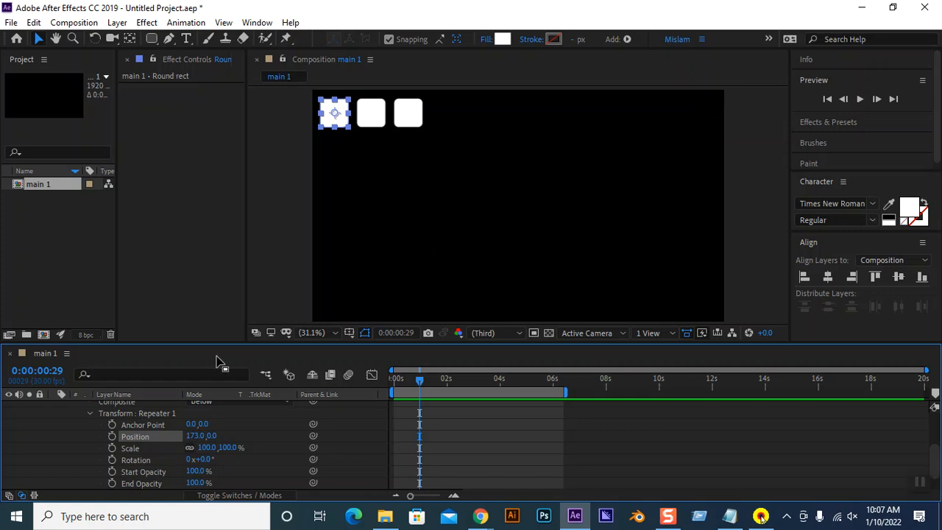
Set Repeater 1's Copies to 13 so the rounded squares span the frame's width
{"action": "scroll", "coordinate": [219, 439], "scroll_direction": "up", "scroll_amount": 1}
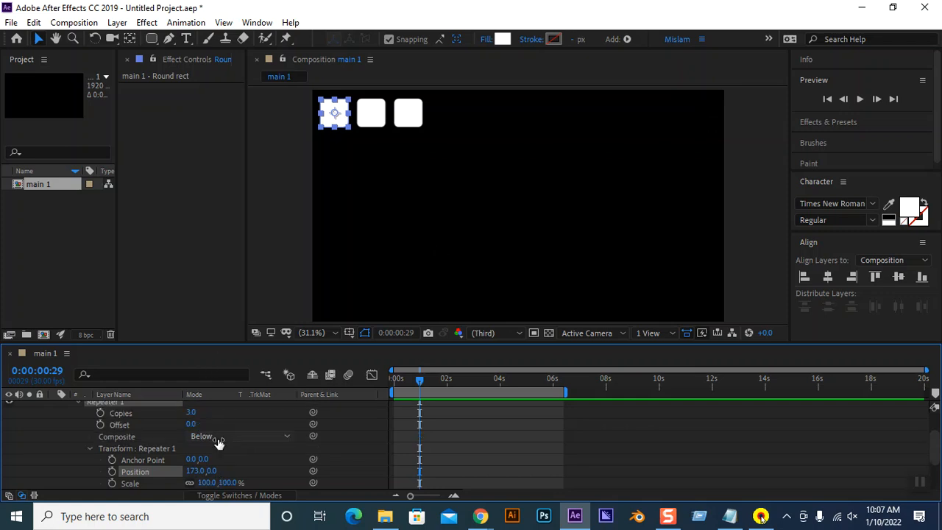
{"action": "scroll", "coordinate": [219, 440], "scroll_direction": "up", "scroll_amount": 1}
{"action": "left_click", "coordinate": [187, 439]}
{"action": "mouse_move", "coordinate": [188, 448]}
{"action": "left_mouse_down"}
{"action": "mouse_move", "coordinate": [197, 448]}
{"action": "mouse_move", "coordinate": [186, 448]}
{"action": "left_mouse_up"}
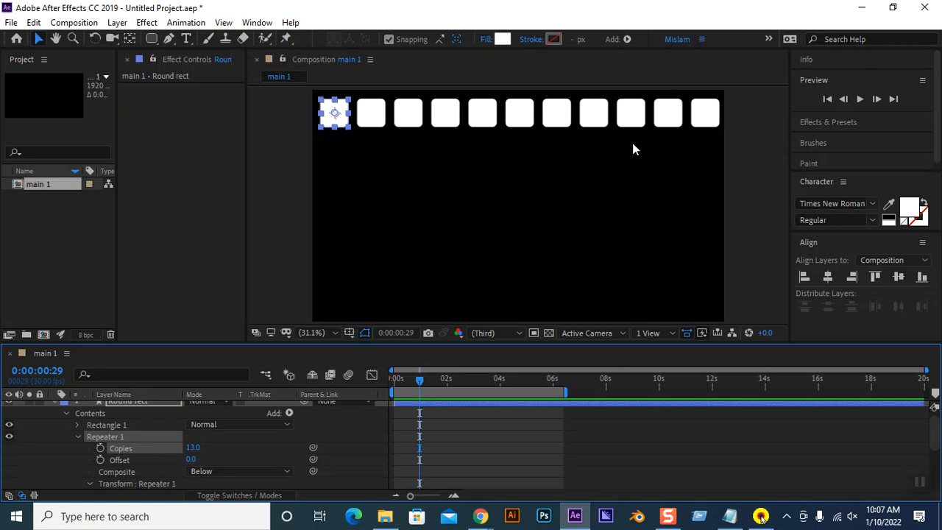
{"action": "left_click", "coordinate": [267, 216]}
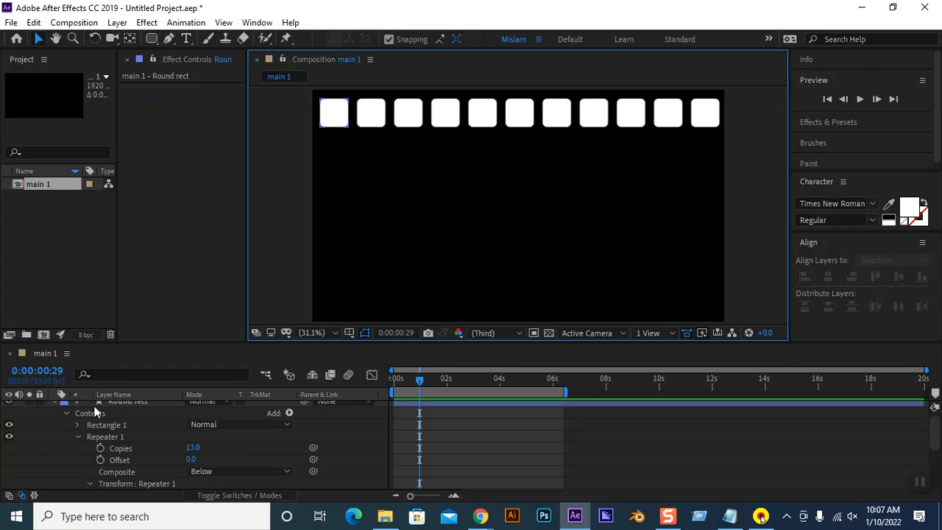
Collapse Repeater 1, add a second Repeater to the Round rect layer, and expand its properties
{"action": "left_click", "coordinate": [78, 437]}
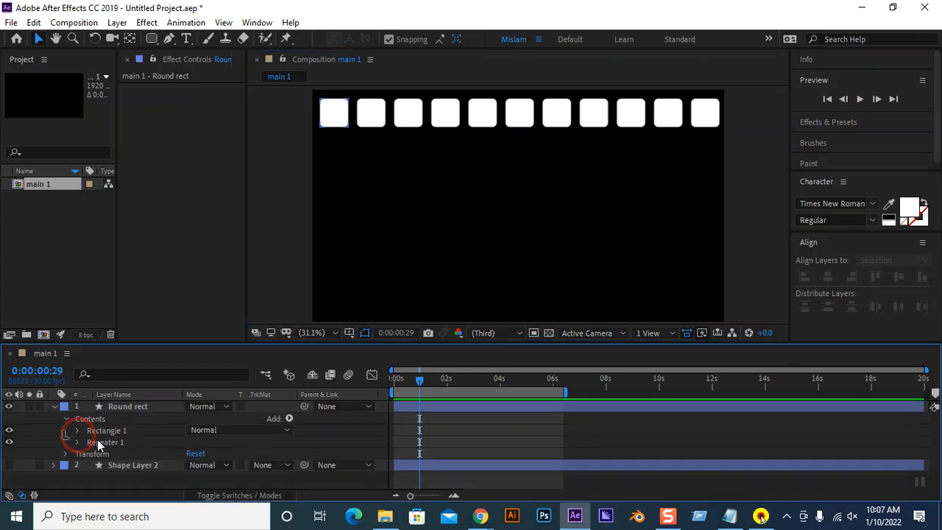
{"action": "left_click", "coordinate": [290, 419]}
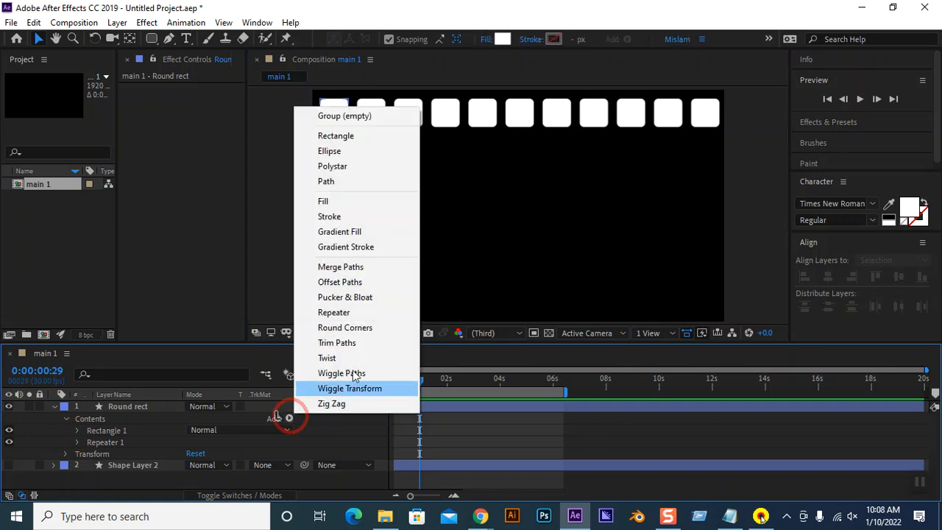
{"action": "left_click", "coordinate": [350, 314]}
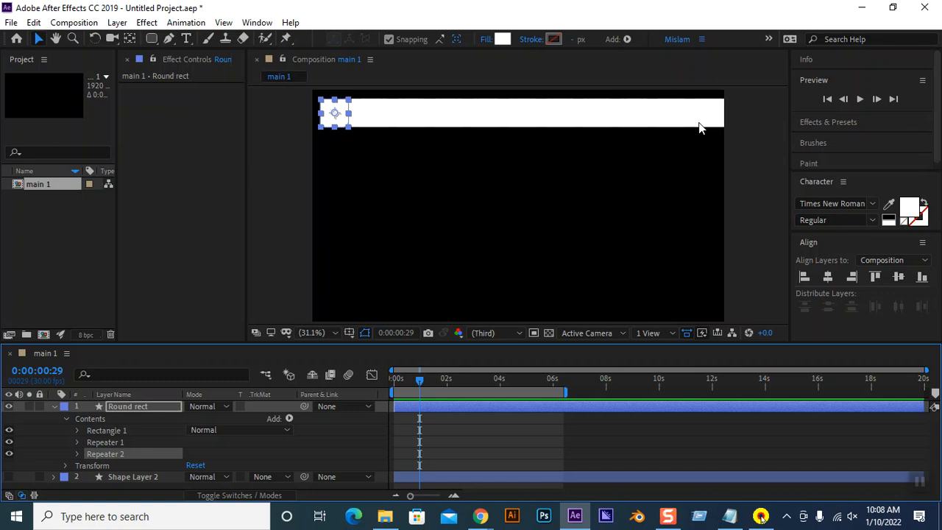
{"action": "left_click", "coordinate": [77, 454]}
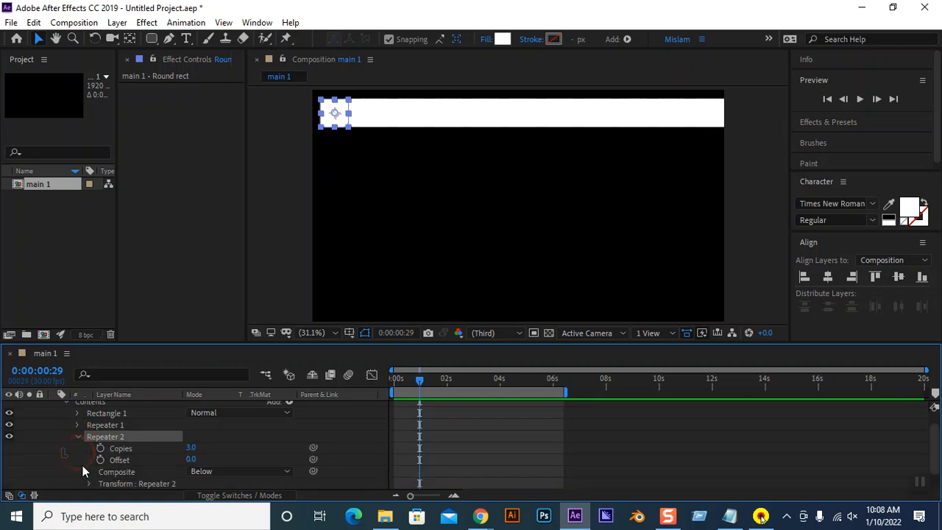
Set the horizontal Position in Repeater 2's transform to 0.0
{"action": "scroll", "coordinate": [118, 469], "scroll_direction": "down", "scroll_amount": 2}
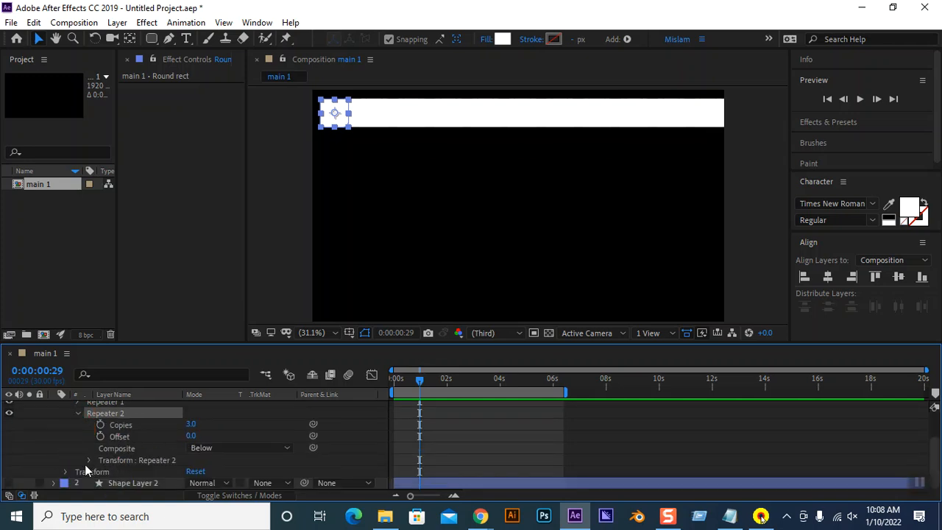
{"action": "left_click", "coordinate": [87, 461]}
{"action": "left_click_drag", "start_coordinate": [193, 435], "coordinate": [179, 436]}
{"action": "left_click", "coordinate": [195, 435]}
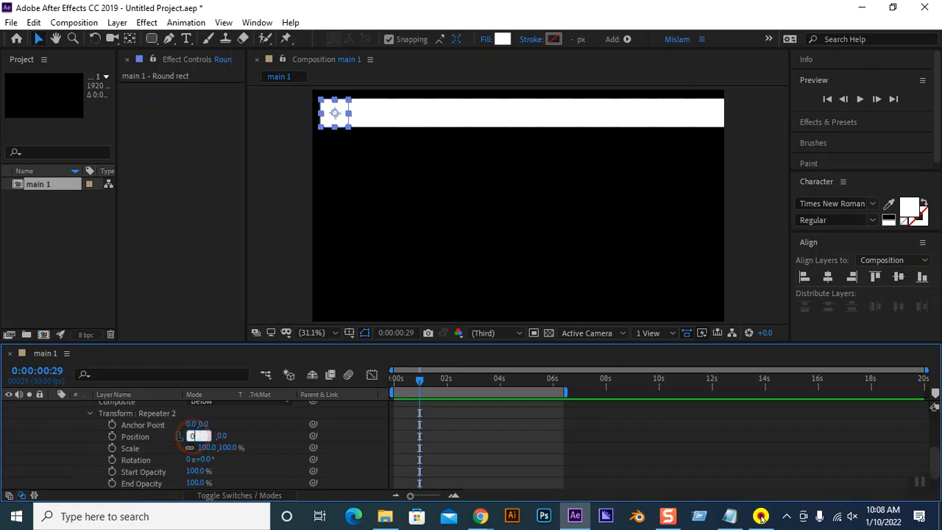
{"action": "type", "text": "0"}
{"action": "key", "text": "Return"}
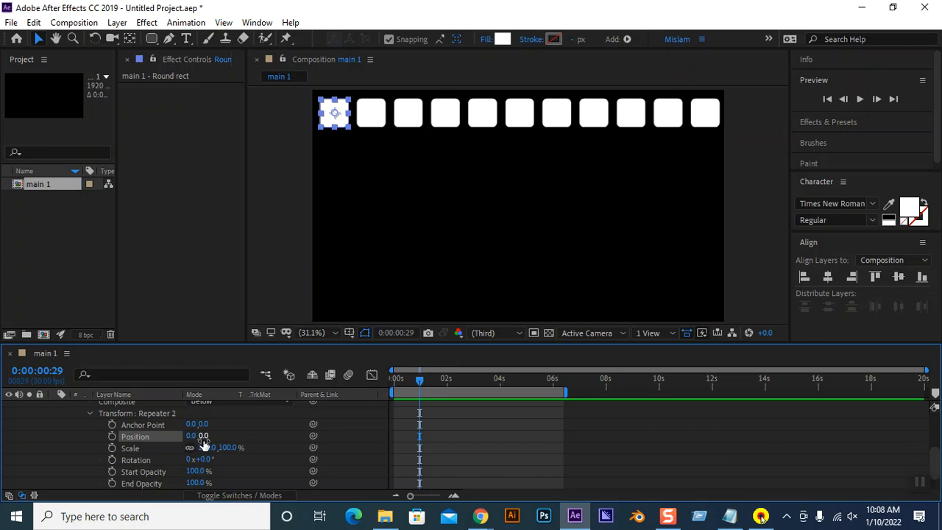
Set the vertical Position in Repeater 2's transform to 165.0 to stack the rows of squares
{"action": "left_click", "coordinate": [203, 436]}
{"action": "left_click", "coordinate": [211, 363]}
{"action": "left_click", "coordinate": [196, 434]}
{"action": "left_click_drag", "start_coordinate": [196, 435], "coordinate": [293, 445]}
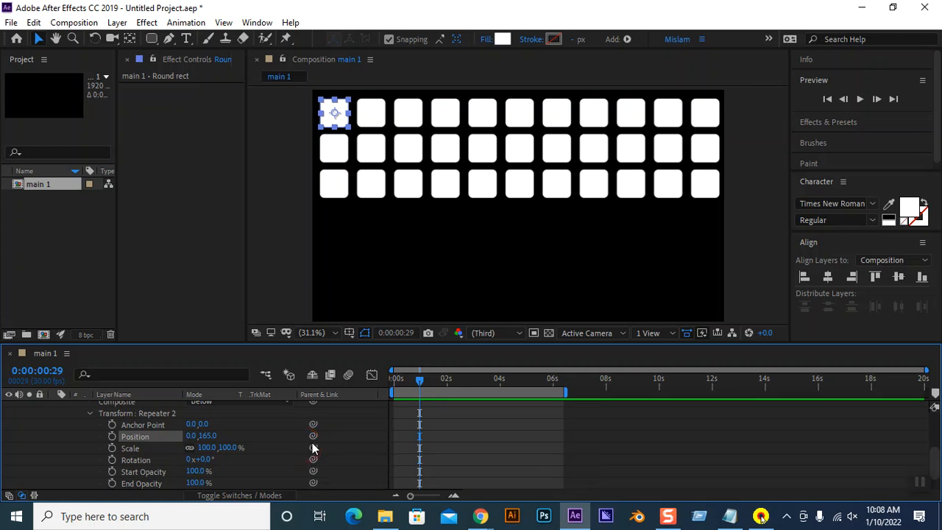
Undo the Repeater 2 edits back to before the second Repeater was added
{"action": "key", "text": "ctrl+z"}
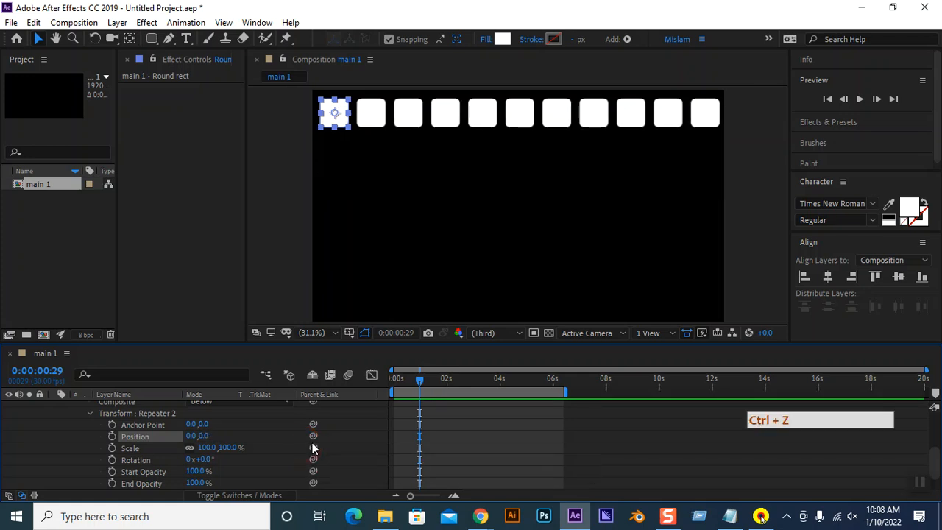
{"action": "key", "text": "ctrl+z"}
{"action": "key", "text": "ctrl+z"}
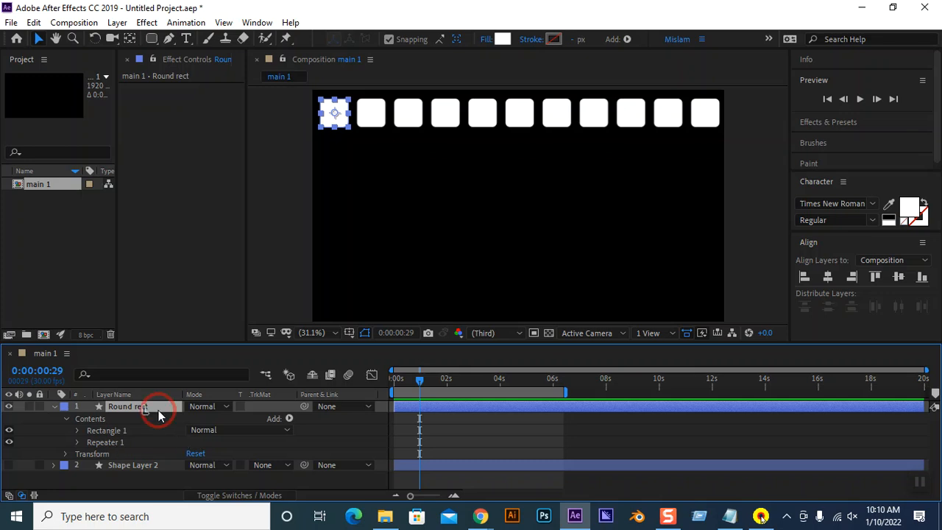
Add a second Repeater to the Round rect layer again and expand its properties
{"action": "left_click", "coordinate": [289, 418]}
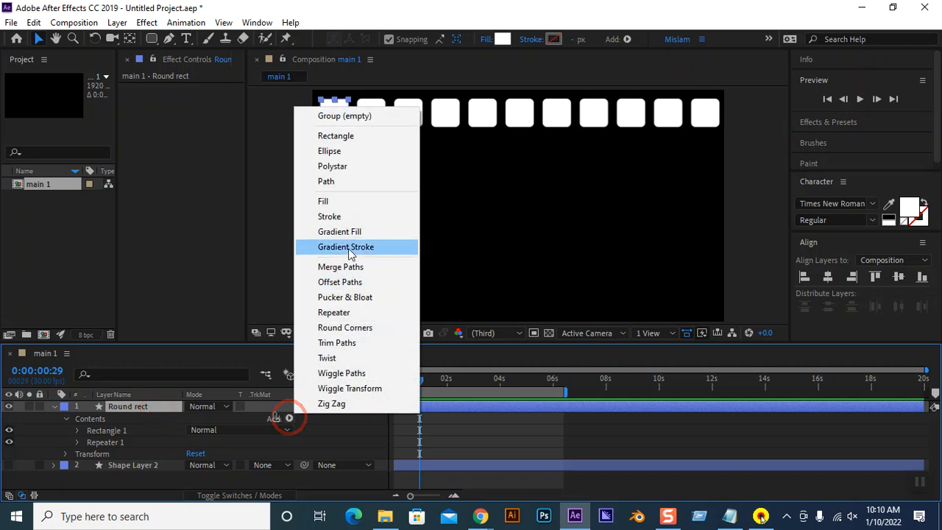
{"action": "left_click", "coordinate": [357, 312]}
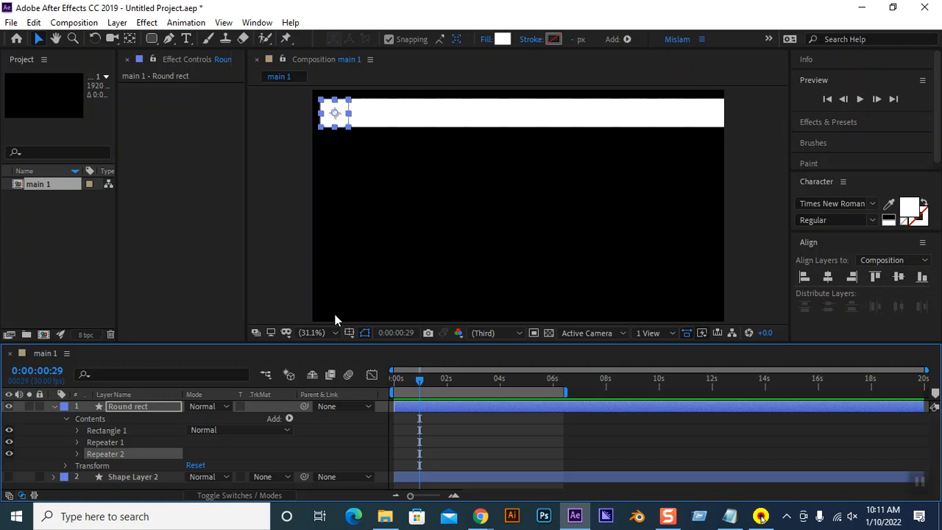
{"action": "left_click", "coordinate": [77, 456]}
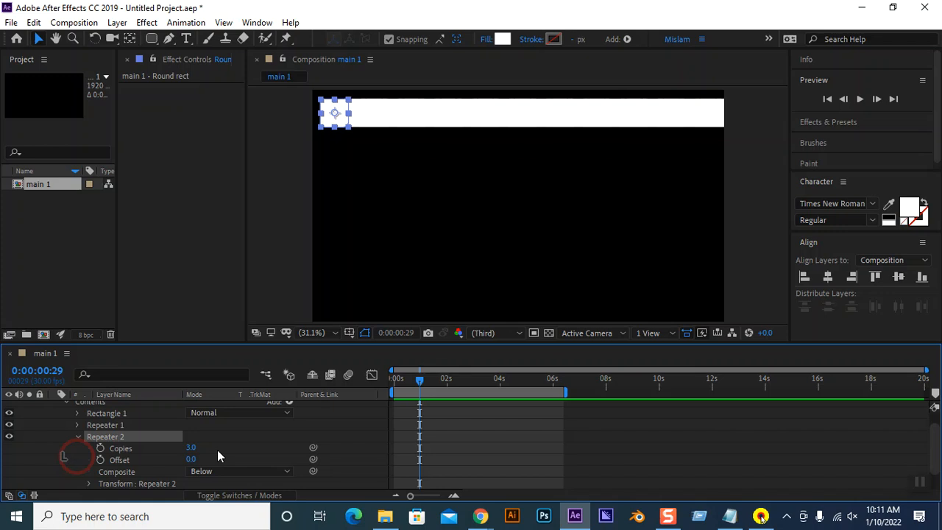
Set the Position in Repeater 2's transform to 0.0, 161.0 so the rows of squares stack vertically
{"action": "scroll", "coordinate": [217, 453], "scroll_direction": "down", "scroll_amount": 1}
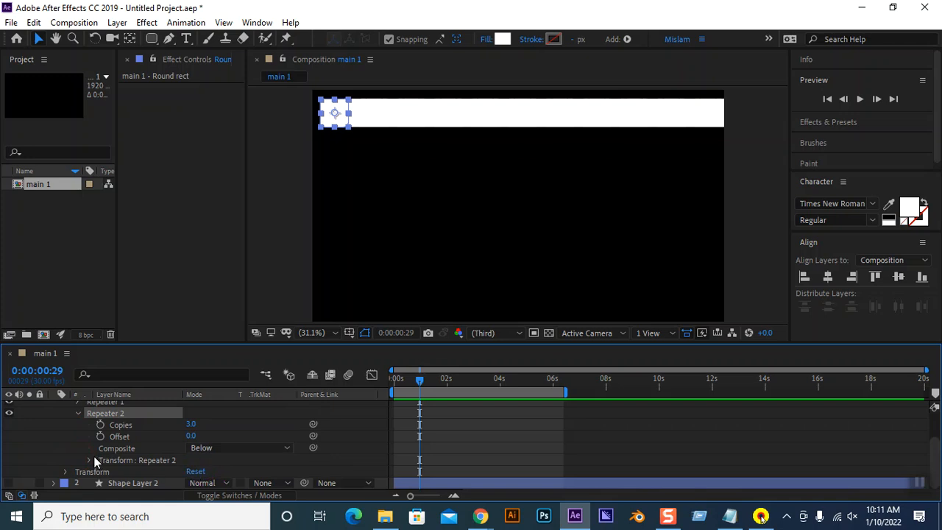
{"action": "left_click", "coordinate": [87, 459]}
{"action": "left_click", "coordinate": [194, 436]}
{"action": "type", "text": "0"}
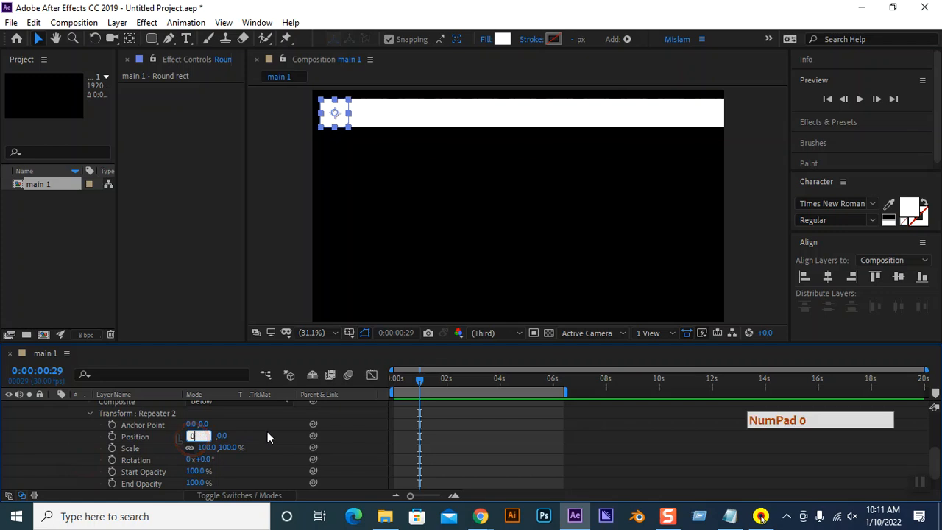
{"action": "key", "text": "Return"}
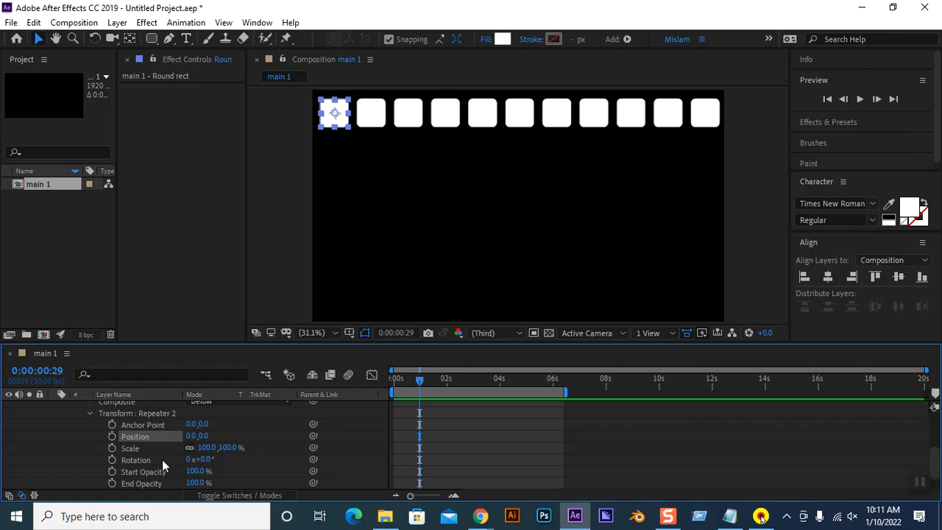
{"action": "left_click", "coordinate": [202, 435]}
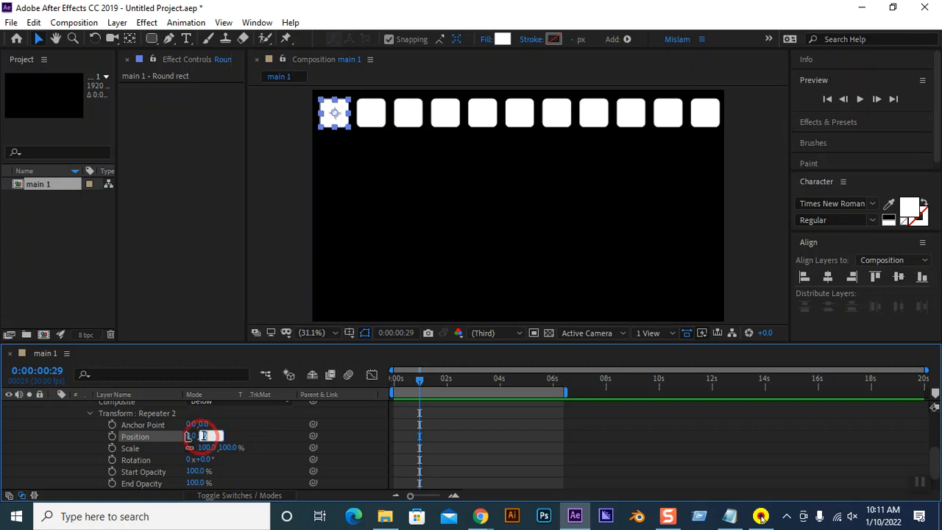
{"action": "left_click", "coordinate": [227, 438]}
{"action": "left_click_drag", "start_coordinate": [199, 436], "coordinate": [317, 436]}
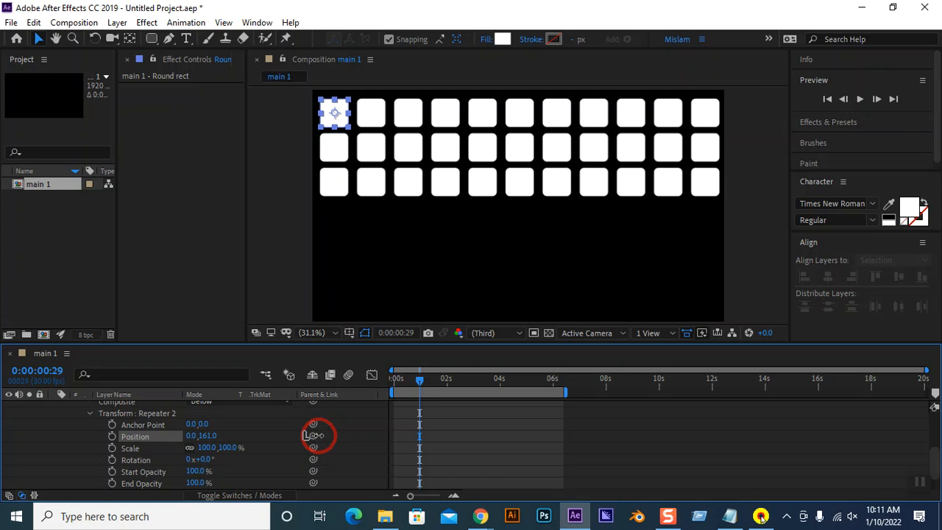
{"action": "left_click_drag", "start_coordinate": [312, 435], "coordinate": [320, 435]}
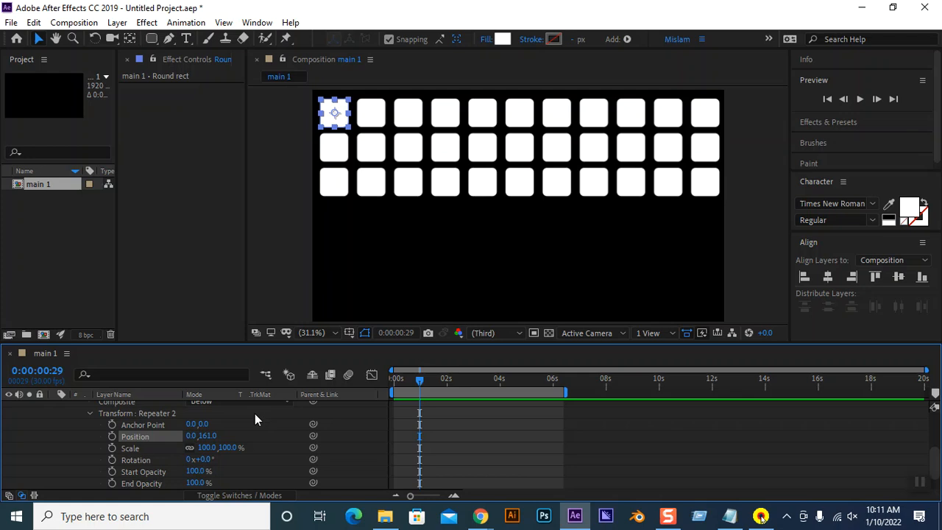
Set Repeater 2's Copies to 6 so the rows of squares fill the frame's height
{"action": "scroll", "coordinate": [250, 419], "scroll_direction": "up", "scroll_amount": 3}
{"action": "left_click_drag", "start_coordinate": [193, 448], "coordinate": [184, 449]}
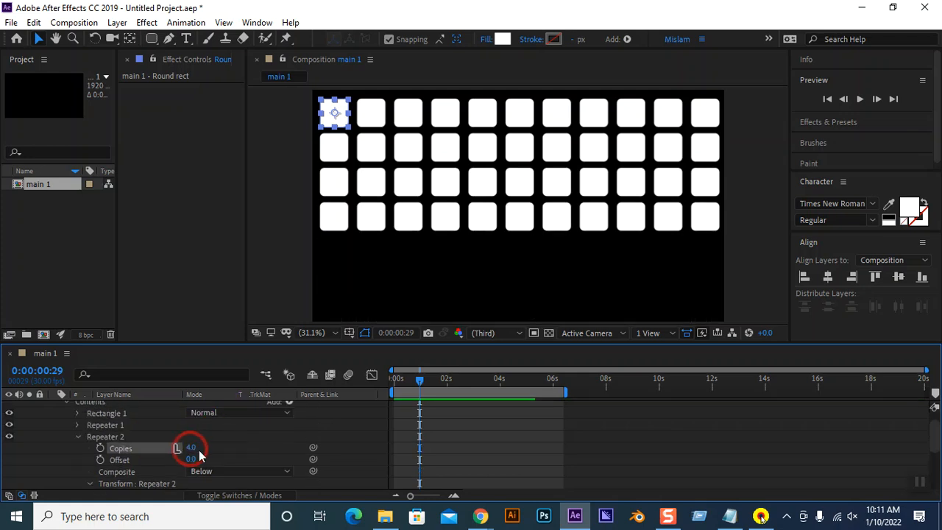
{"action": "left_click", "coordinate": [191, 447]}
{"action": "key", "text": "Down"}
{"action": "key", "text": "Up"}
{"action": "key", "text": "Up"}
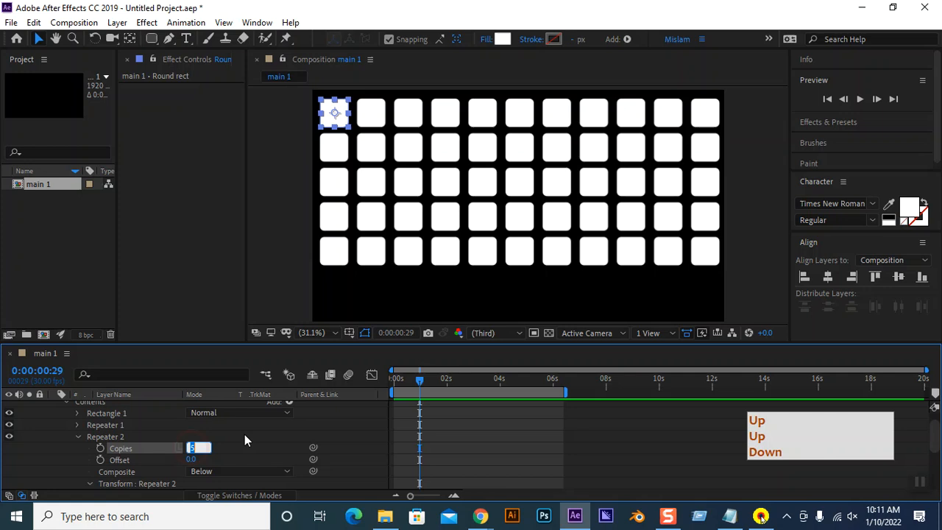
{"action": "key", "text": "Up"}
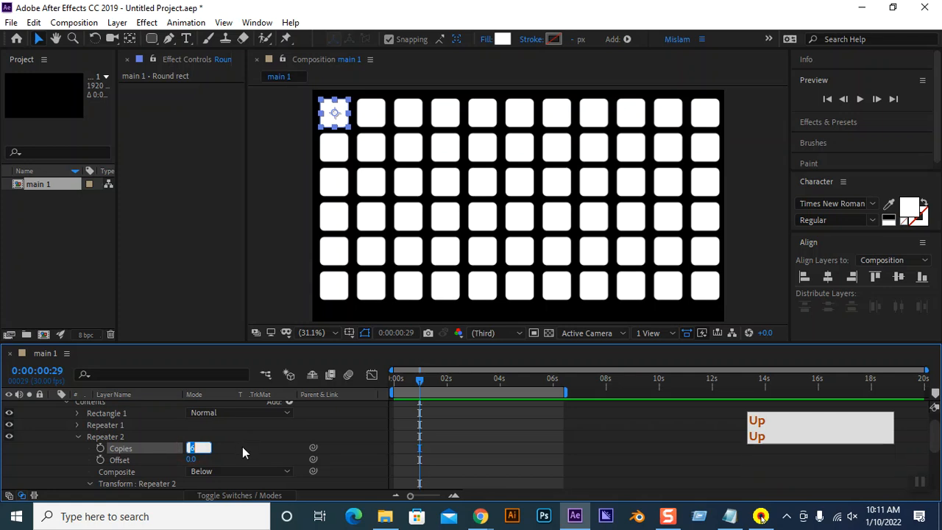
{"action": "left_click", "coordinate": [242, 446]}
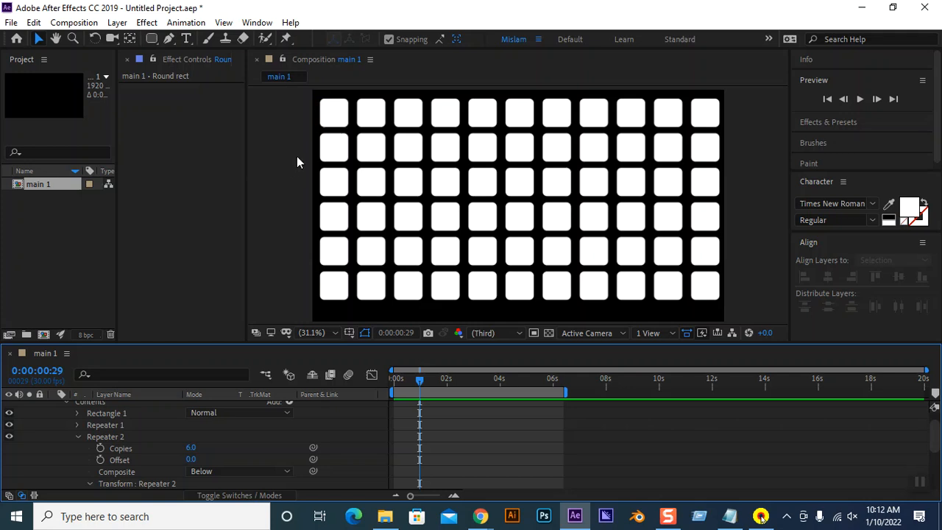
Change the main 1 composition's background color to light grey, CFCACA
{"action": "left_click", "coordinate": [71, 22]}
{"action": "left_click", "coordinate": [101, 59]}
{"action": "left_click", "coordinate": [330, 332]}
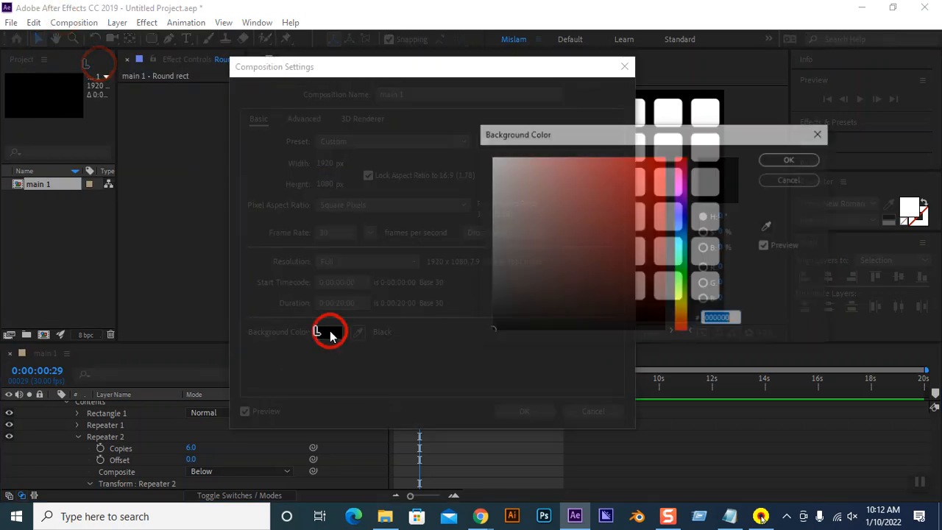
{"action": "left_click", "coordinate": [493, 189]}
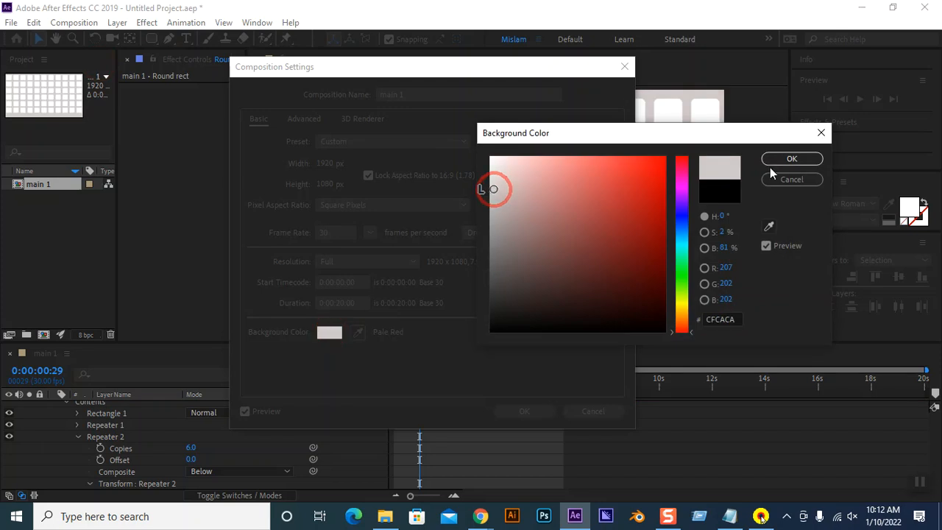
{"action": "left_click", "coordinate": [791, 159]}
{"action": "left_click", "coordinate": [522, 409]}
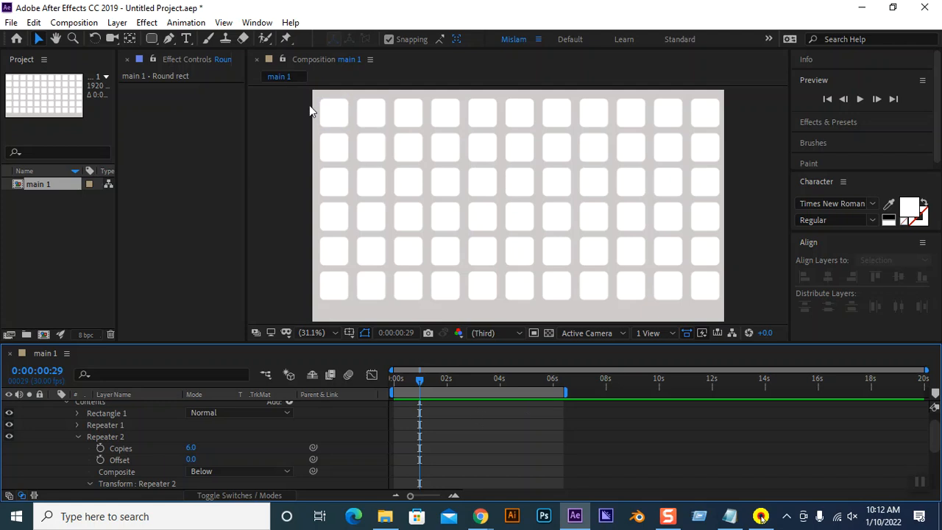
{"action": "left_click", "coordinate": [73, 22]}
{"action": "left_click", "coordinate": [158, 60]}
{"action": "left_click", "coordinate": [338, 336]}
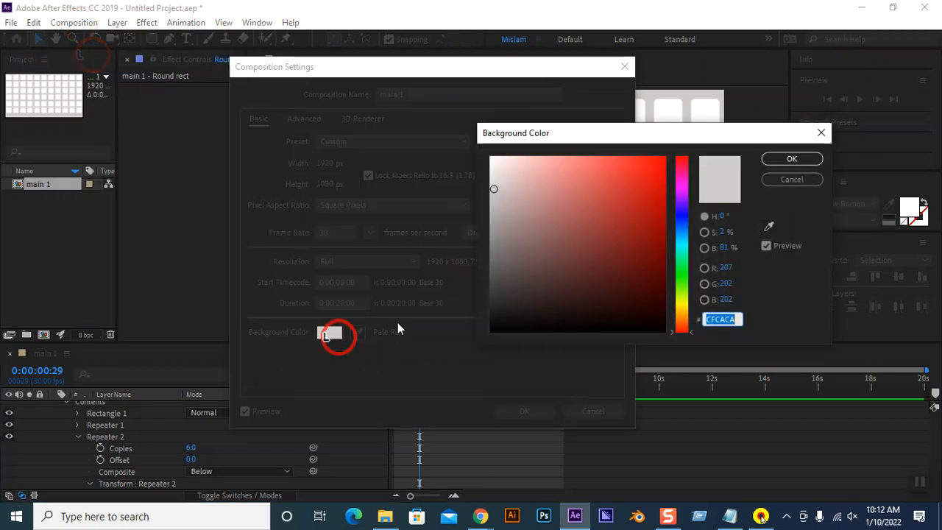
{"action": "left_click", "coordinate": [793, 181]}
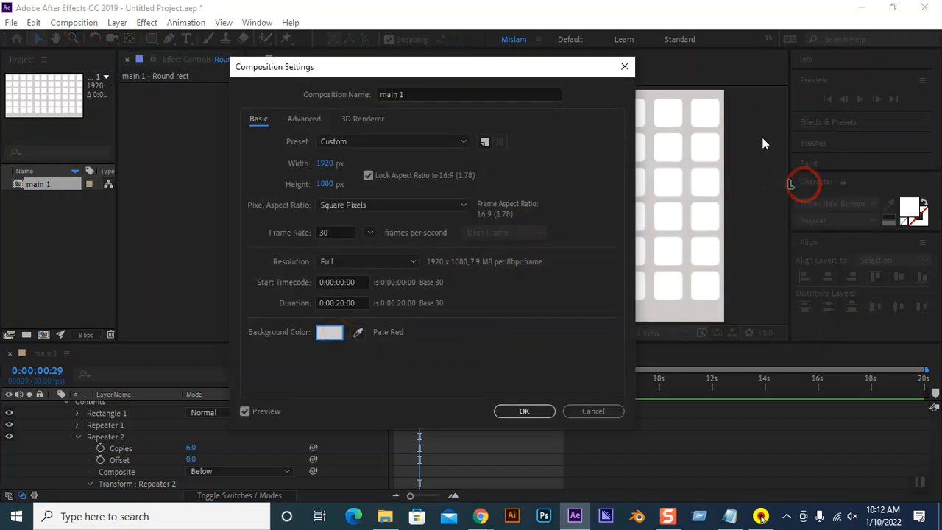
{"action": "left_click", "coordinate": [624, 66]}
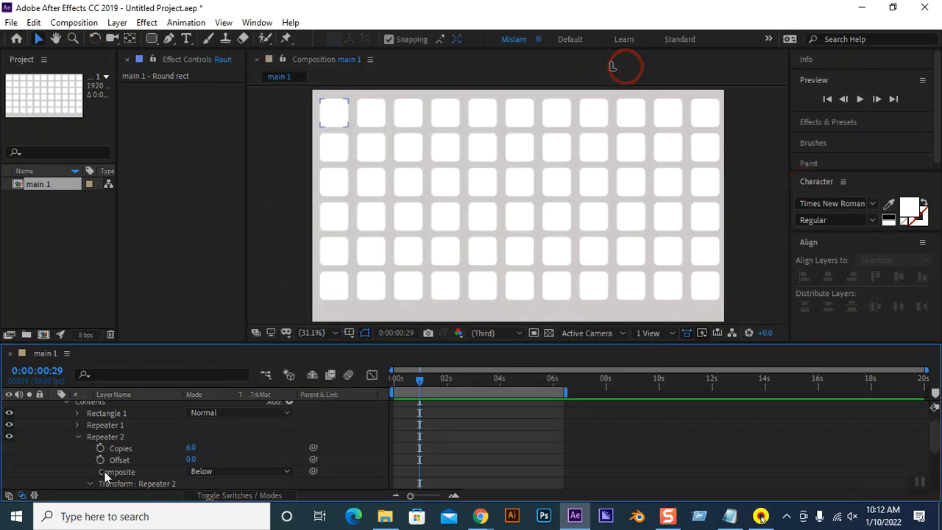
Collapse the Round rect layer's properties in the timeline
{"action": "scroll", "coordinate": [62, 400], "scroll_direction": "up", "scroll_amount": 3}
{"action": "left_click", "coordinate": [52, 406]}
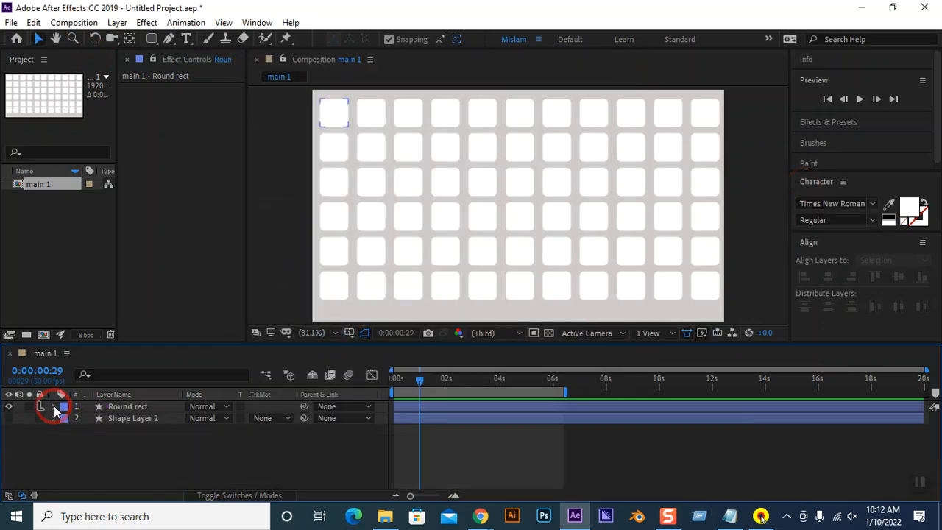
Try adding a 400 × 400 px solid layer in black (000000), and undo it
{"action": "right_click", "coordinate": [108, 450]}
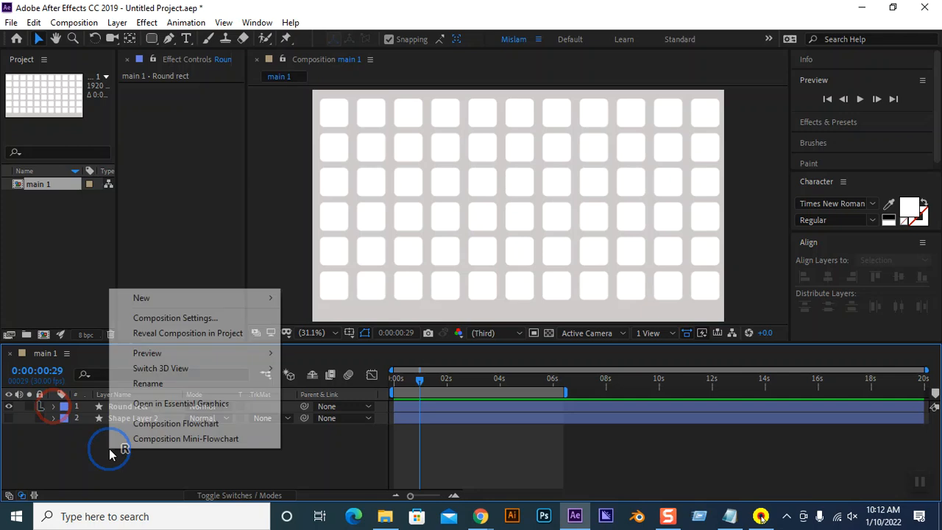
{"action": "left_click", "coordinate": [184, 297]}
{"action": "left_click", "coordinate": [324, 333]}
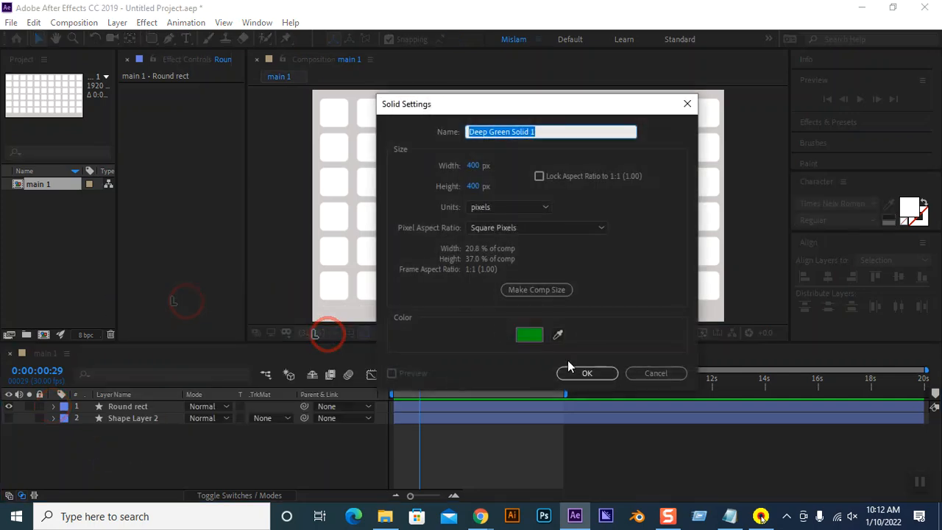
{"action": "left_click", "coordinate": [536, 338]}
{"action": "left_click", "coordinate": [489, 333]}
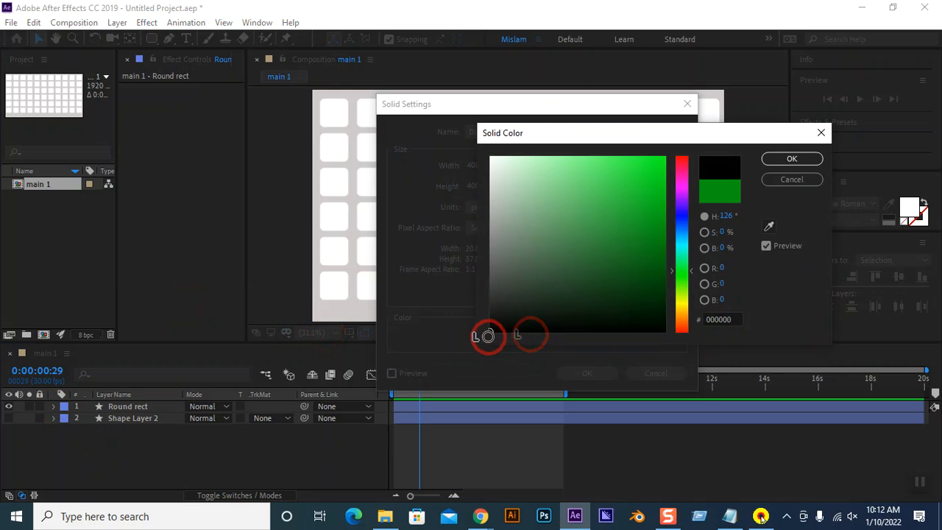
{"action": "left_click", "coordinate": [765, 158]}
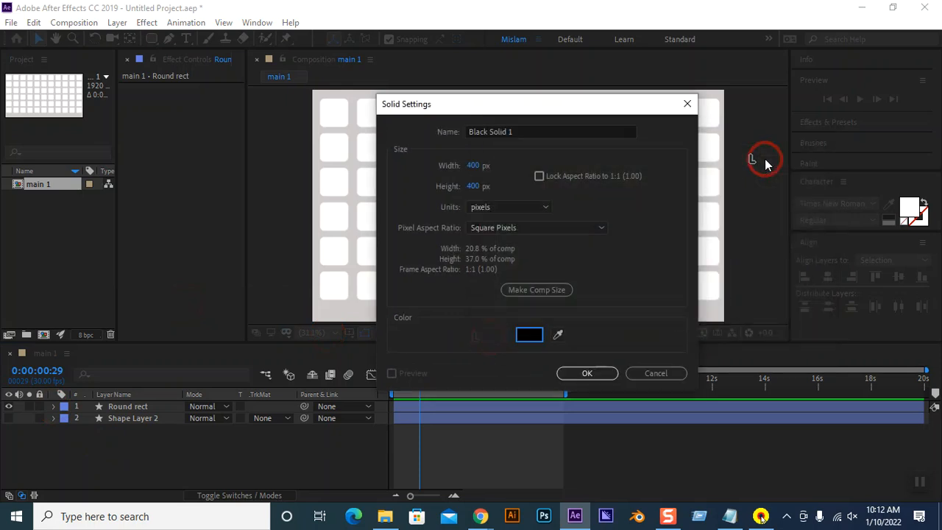
{"action": "left_click", "coordinate": [595, 375]}
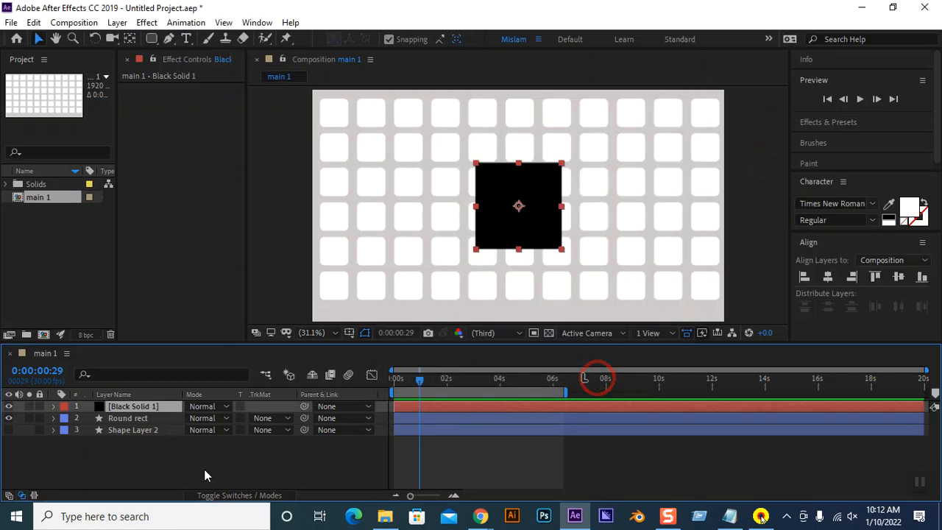
{"action": "key", "text": "ctrl+z"}
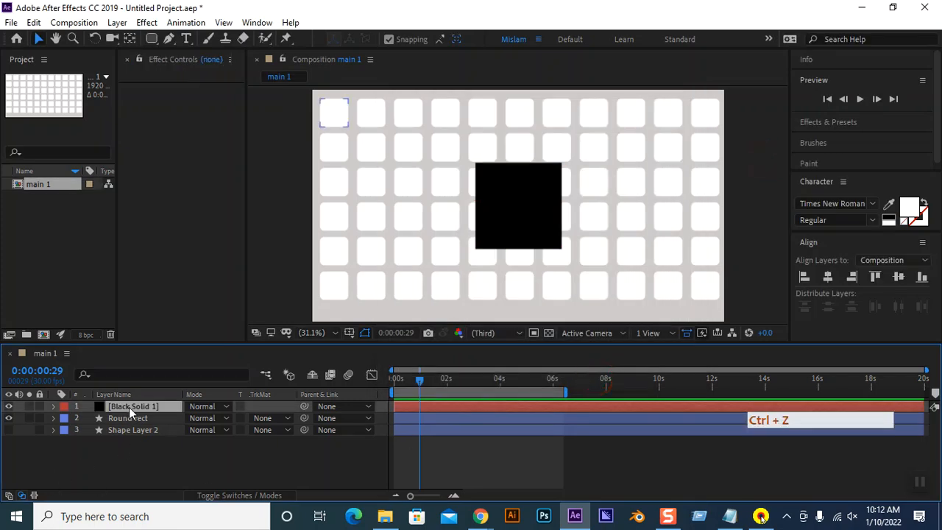
Add a black solid layer of 1920 × 1080 px with its aspect ratio locked to 16:9
{"action": "right_click", "coordinate": [114, 437]}
{"action": "left_click", "coordinate": [173, 289]}
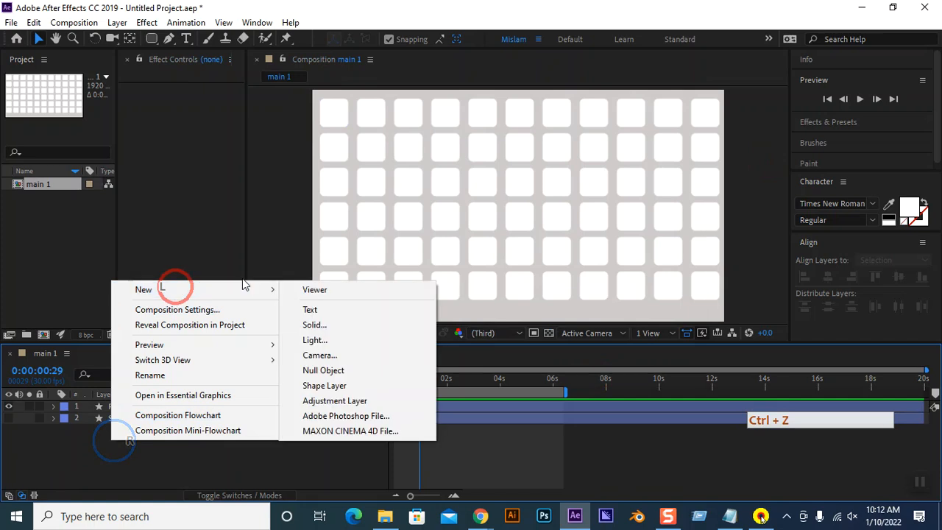
{"action": "mouse_move", "coordinate": [256, 292]}
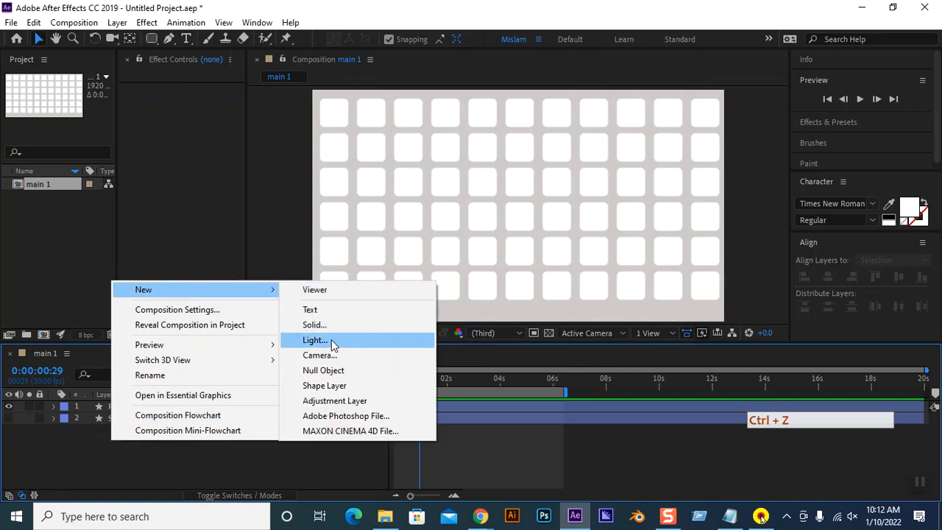
{"action": "left_click", "coordinate": [327, 329]}
{"action": "left_click", "coordinate": [472, 168]}
{"action": "type", "text": "1920"}
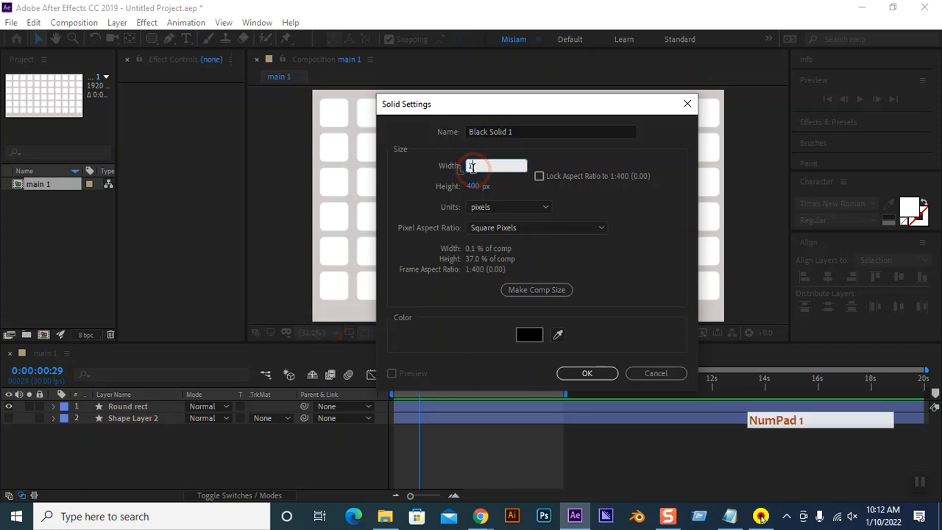
{"action": "left_click", "coordinate": [472, 185]}
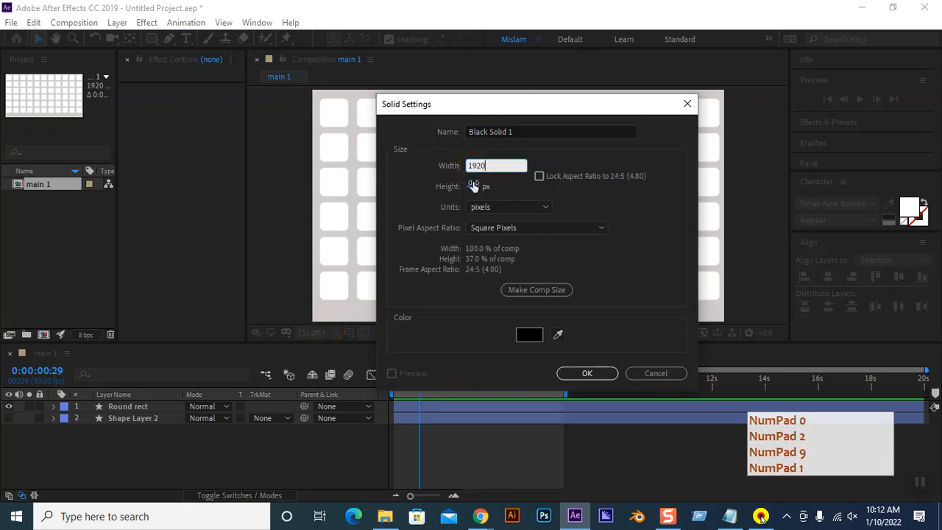
{"action": "type", "text": "108"}
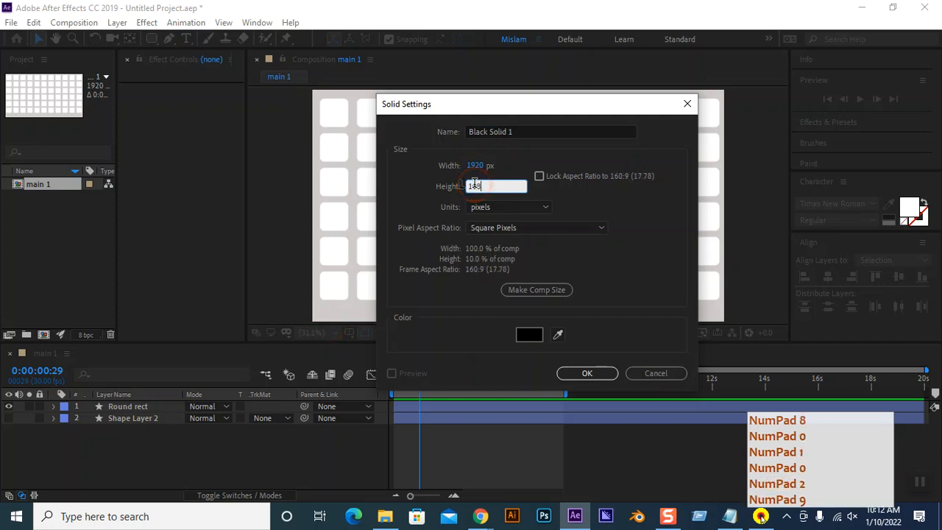
{"action": "type", "text": "0"}
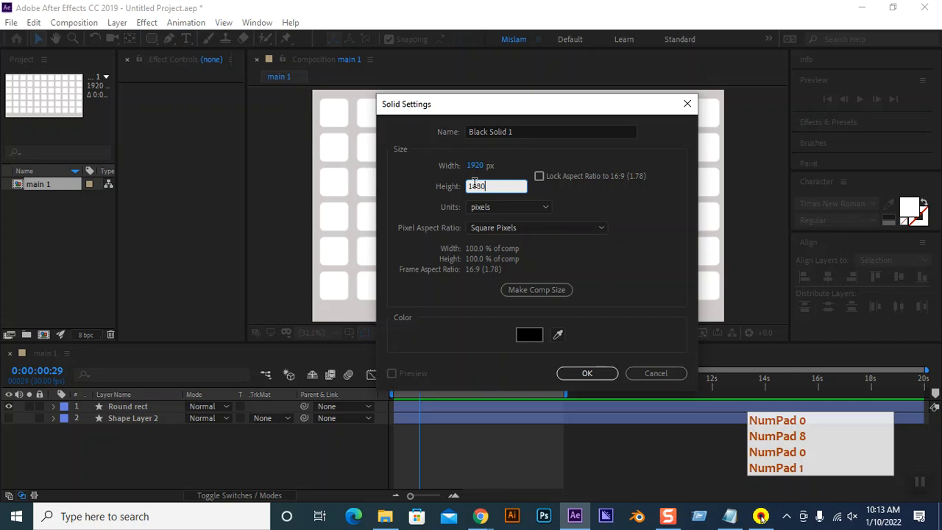
{"action": "left_click", "coordinate": [539, 176]}
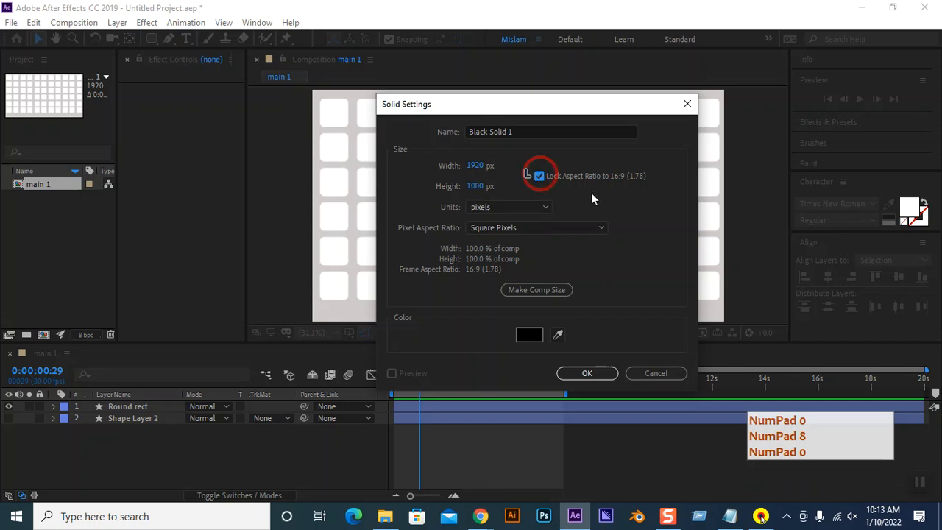
{"action": "left_click", "coordinate": [586, 373]}
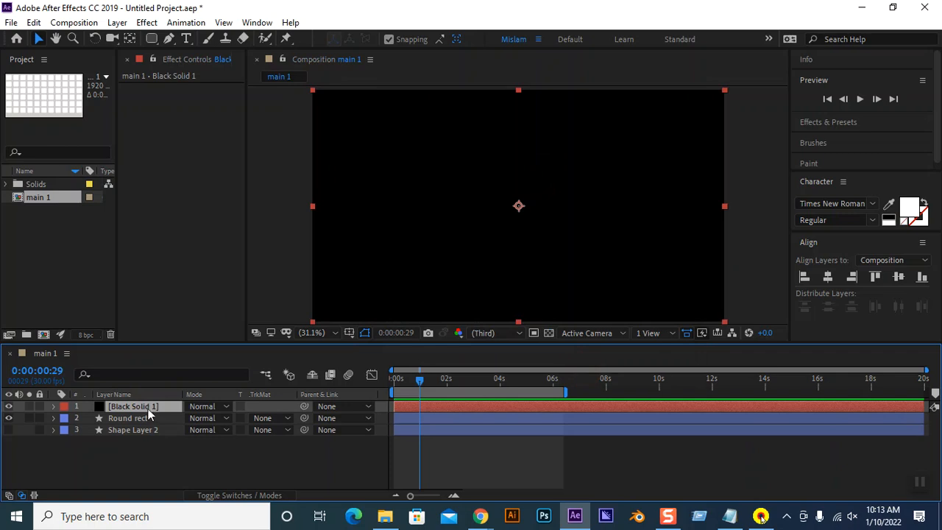
Move the black solid to the bottom of the layer stack and lock it
{"action": "left_click_drag", "start_coordinate": [150, 407], "coordinate": [151, 440]}
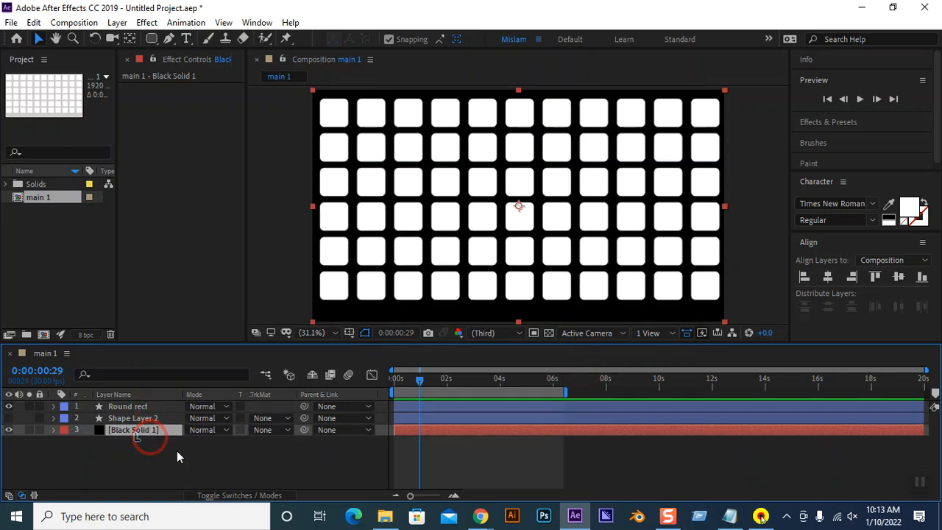
{"action": "left_click", "coordinate": [39, 430]}
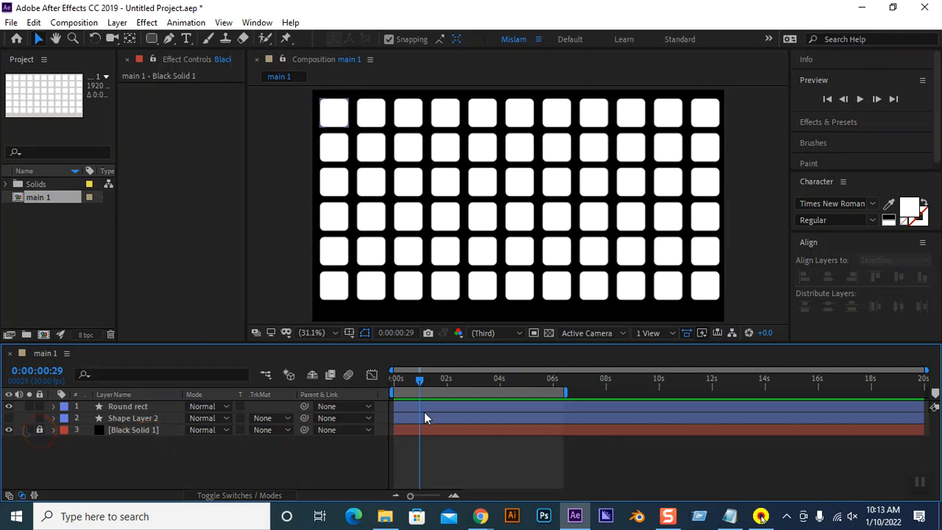
Add a Rotation keyframe to the Round rect layer at 0:00:00:00
{"action": "left_click", "coordinate": [128, 407]}
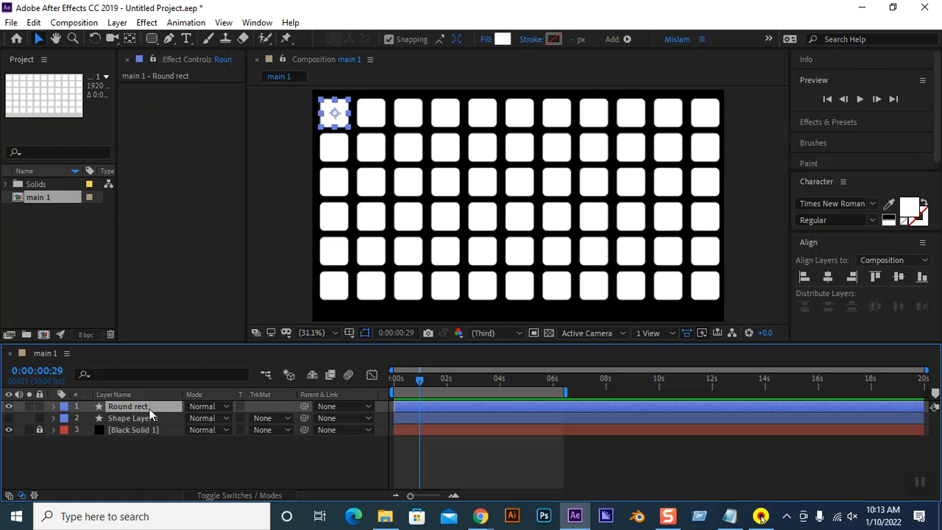
{"action": "key", "text": "r"}
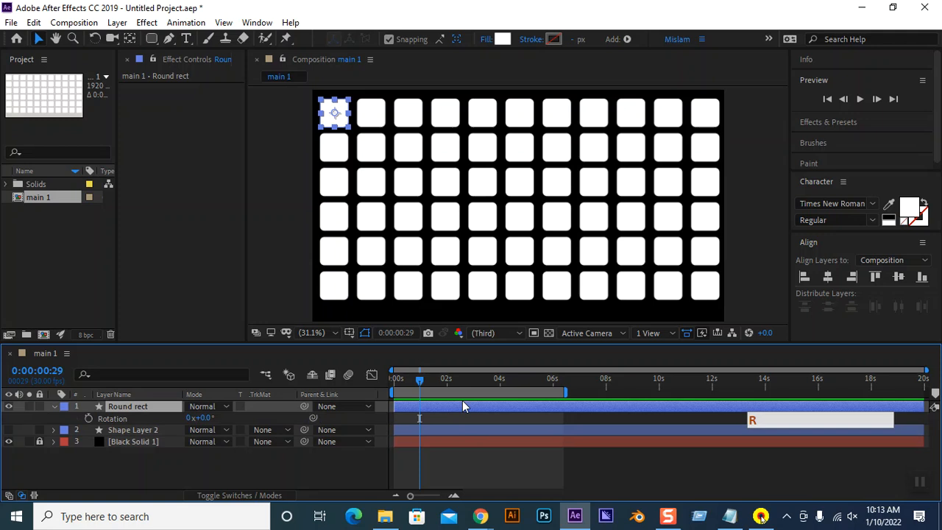
{"action": "left_click_drag", "start_coordinate": [416, 378], "coordinate": [326, 384]}
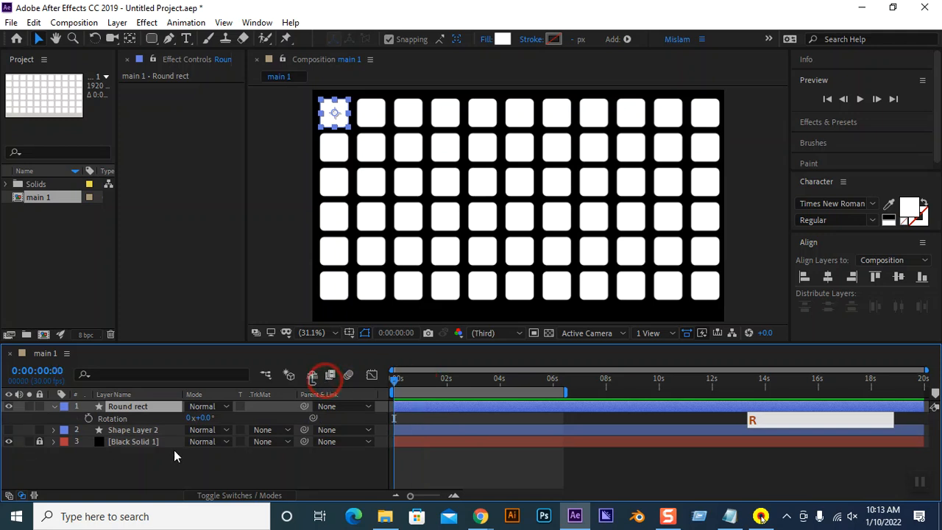
{"action": "left_click", "coordinate": [89, 417]}
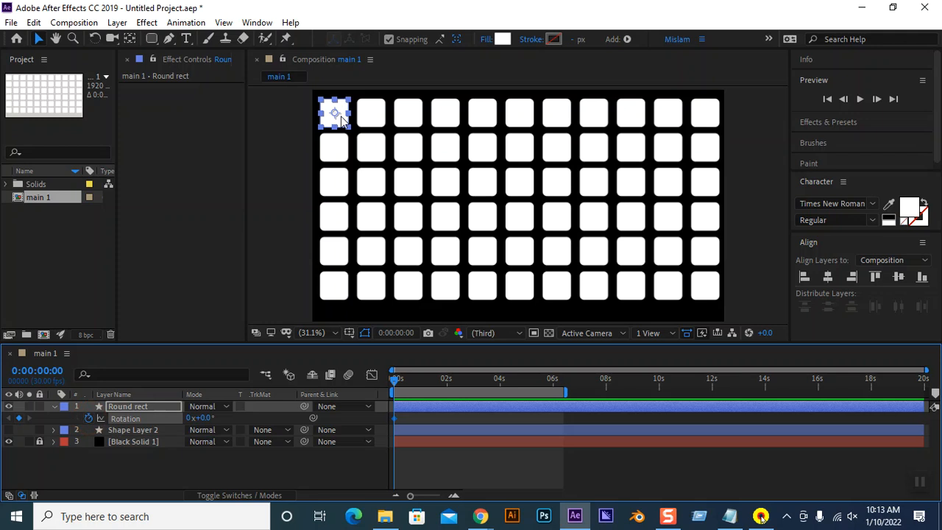
Try setting the Round rect layer's Rotation to 270° at 0:00:03:00, and undo it
{"action": "left_click", "coordinate": [397, 381]}
{"action": "mouse_move", "coordinate": [397, 381]}
{"action": "left_mouse_down"}
{"action": "mouse_move", "coordinate": [482, 381]}
{"action": "mouse_move", "coordinate": [473, 383]}
{"action": "left_mouse_up"}
{"action": "left_click", "coordinate": [190, 418]}
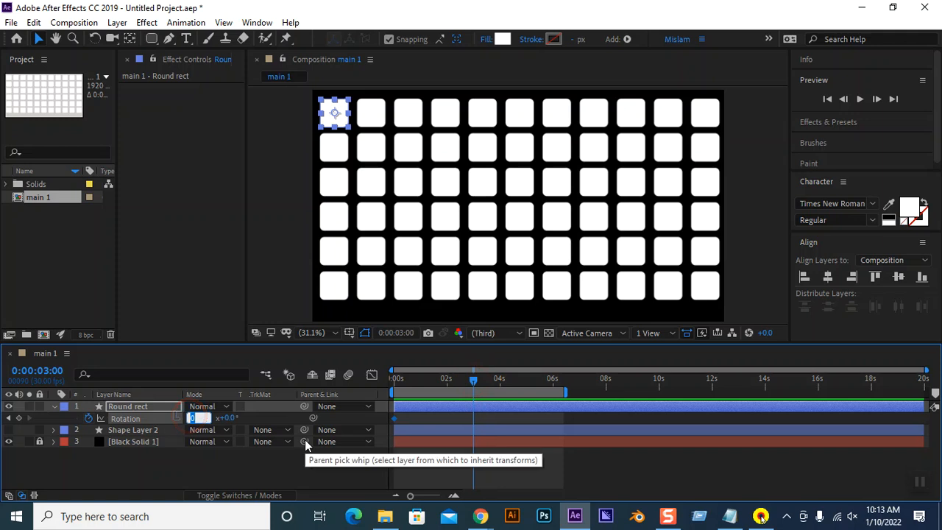
{"action": "type", "text": "1"}
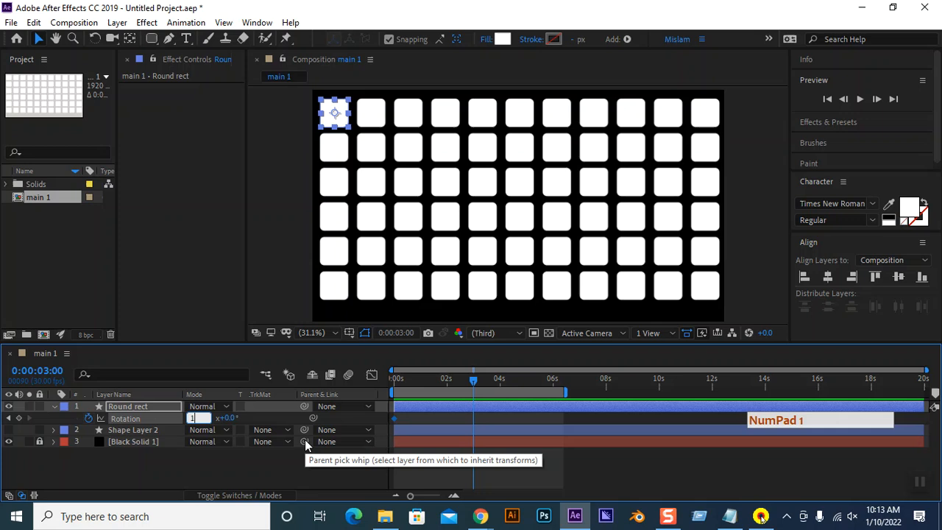
{"action": "left_click", "coordinate": [177, 423]}
{"action": "key", "text": "BackSpace"}
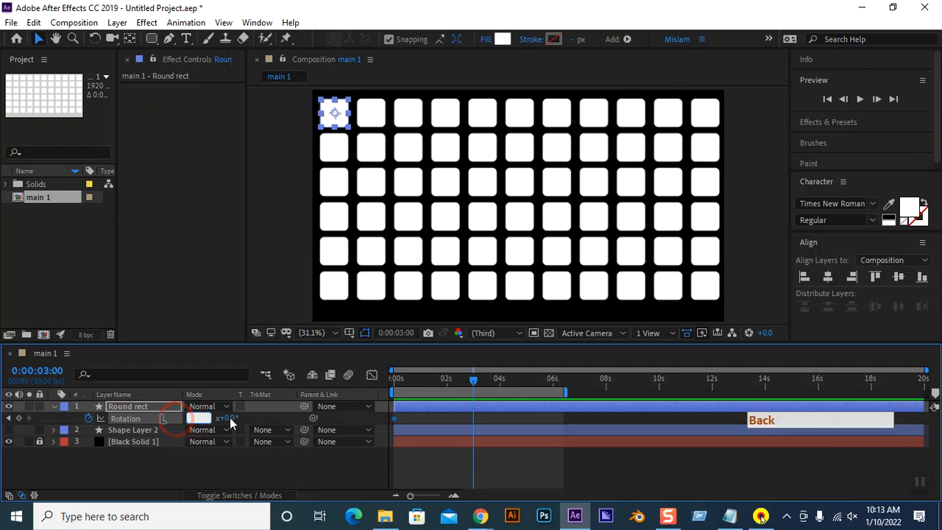
{"action": "left_click", "coordinate": [229, 418]}
{"action": "left_click", "coordinate": [208, 418]}
{"action": "type", "text": "27"}
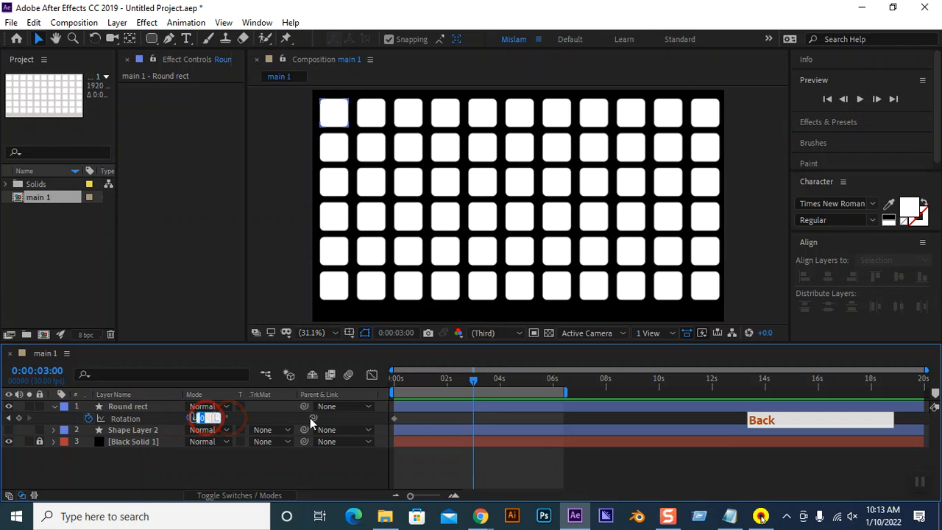
{"action": "type", "text": "0"}
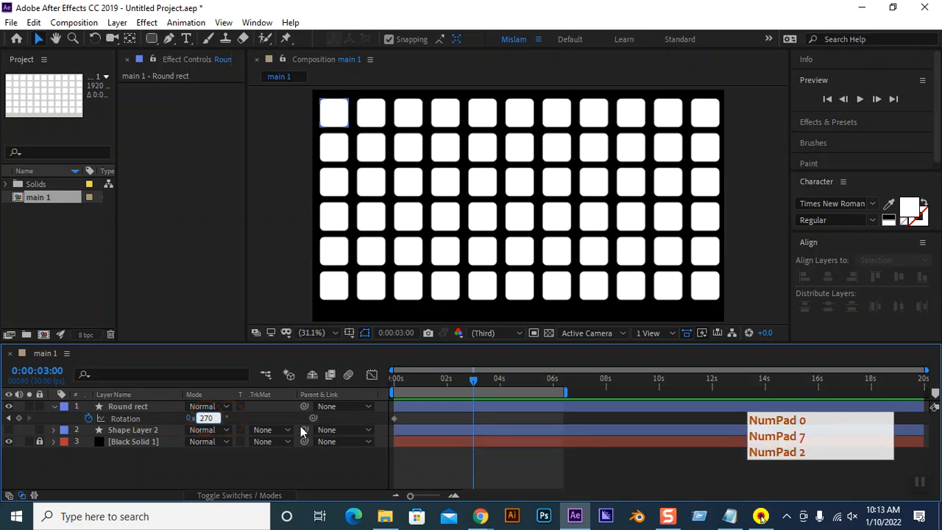
{"action": "left_click", "coordinate": [311, 464]}
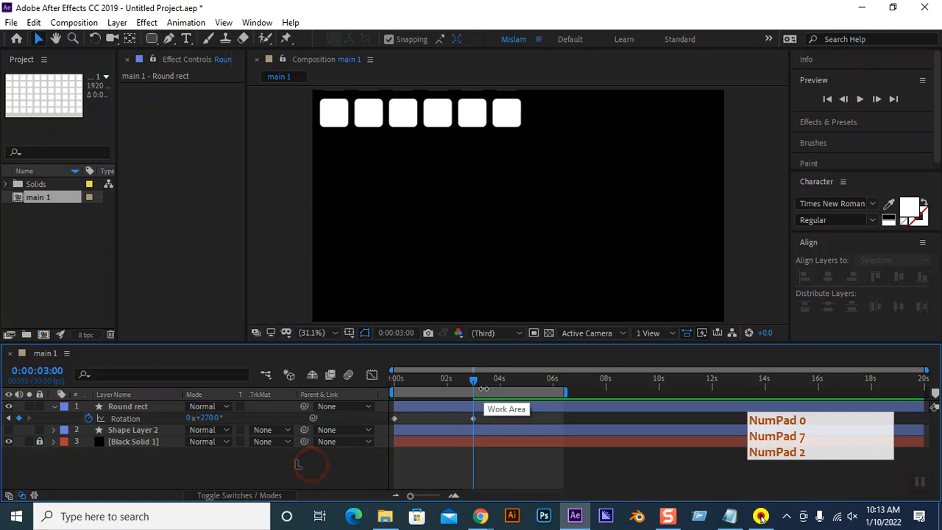
{"action": "key", "text": "ctrl+z"}
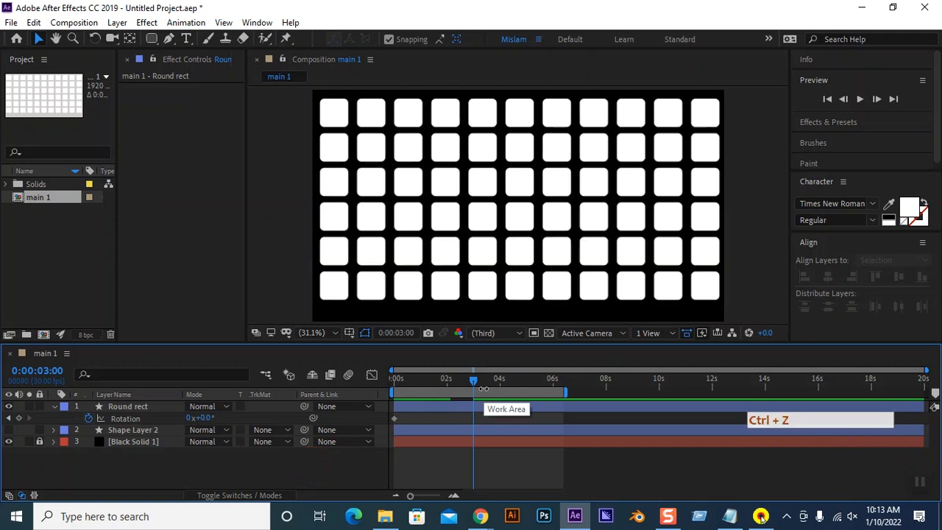
Turn off the Round rect layer's Rotation animation at the timeline's start, and try changing its Rotation value, undoing the change
{"action": "left_click_drag", "start_coordinate": [473, 379], "coordinate": [344, 376]}
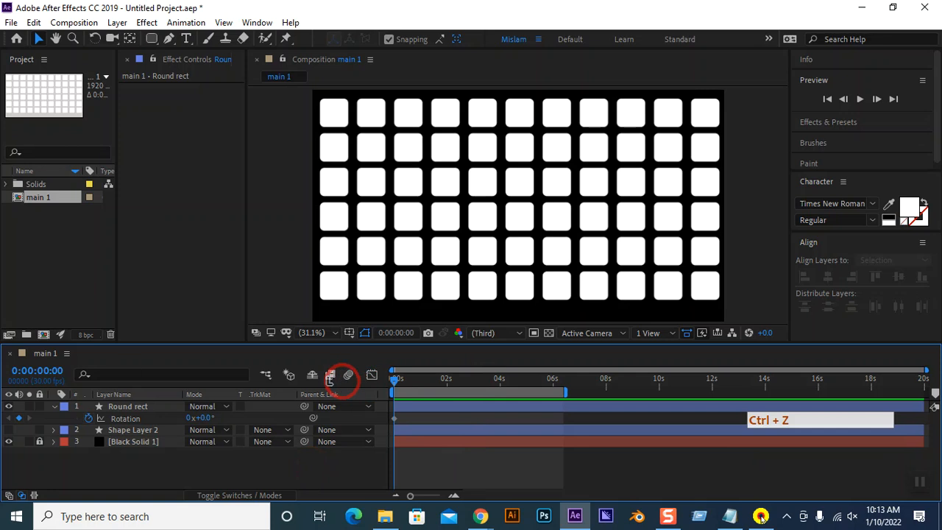
{"action": "left_click", "coordinate": [53, 406]}
{"action": "left_click", "coordinate": [54, 407]}
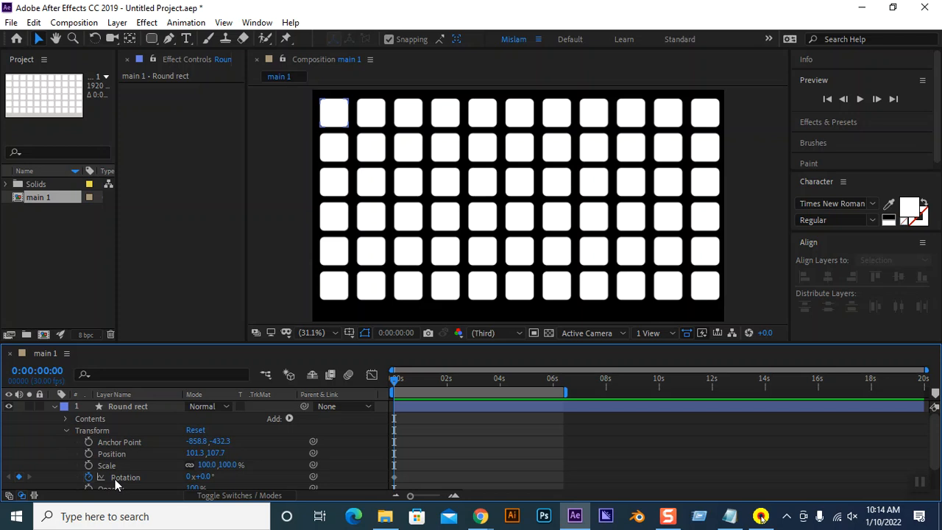
{"action": "left_click", "coordinate": [603, 485]}
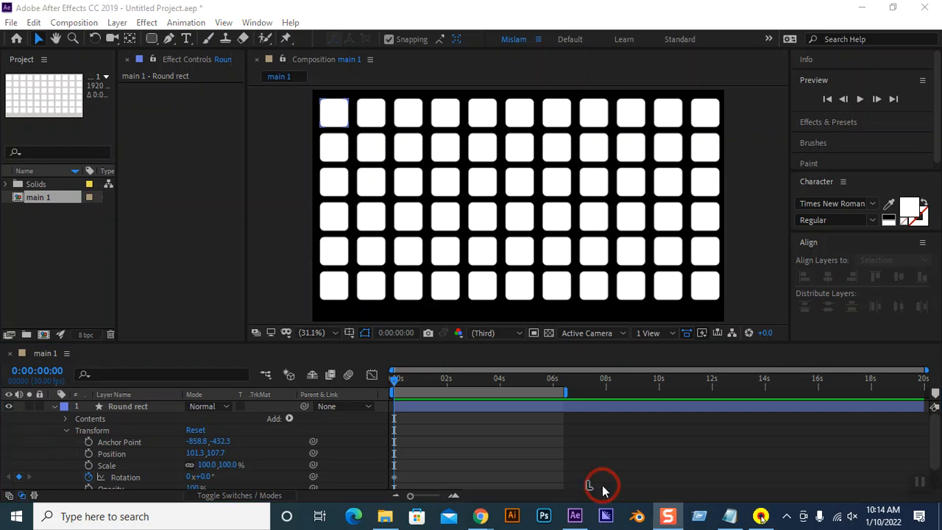
{"action": "left_click", "coordinate": [88, 477]}
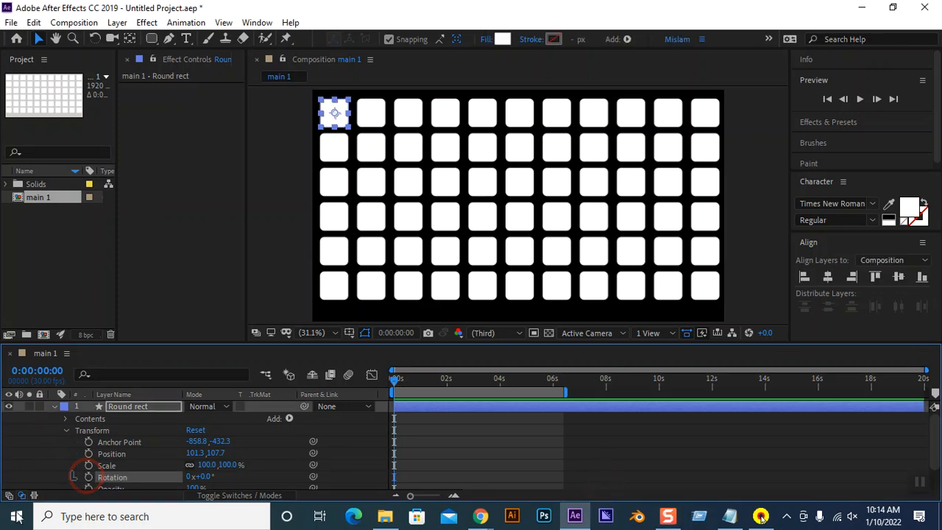
{"action": "left_click_drag", "start_coordinate": [201, 479], "coordinate": [206, 478]}
{"action": "key", "text": "ctrl+z"}
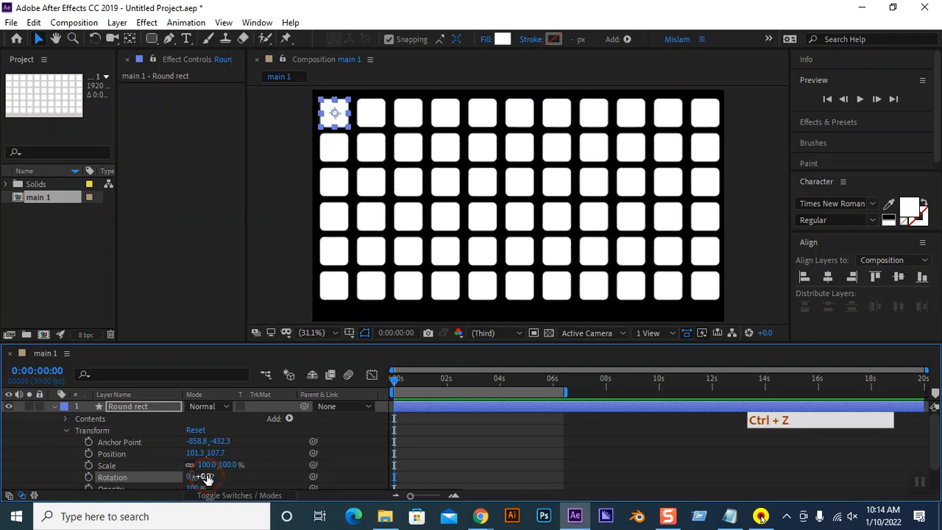
Expand the Round rect layer's Contents and examine the property groups inside Rectangle 1
{"action": "left_click", "coordinate": [67, 431]}
{"action": "left_click", "coordinate": [65, 418]}
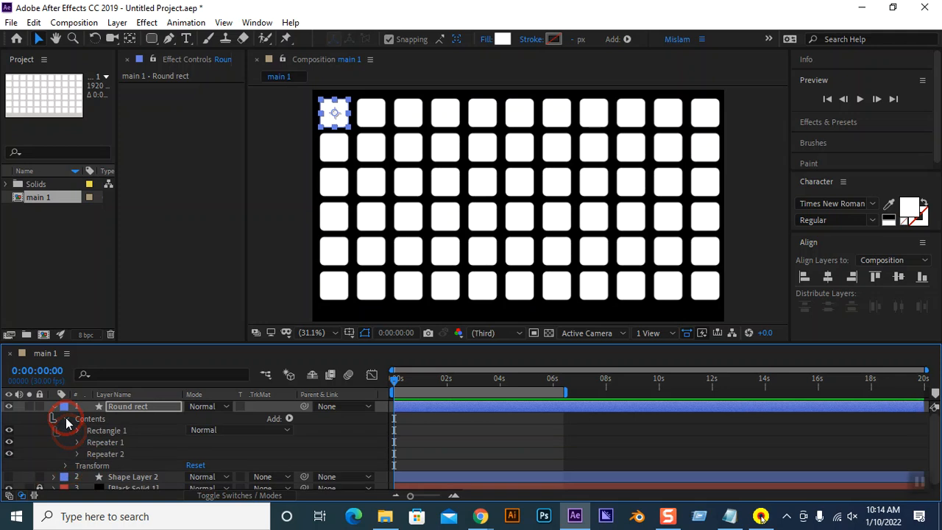
{"action": "left_click", "coordinate": [78, 432]}
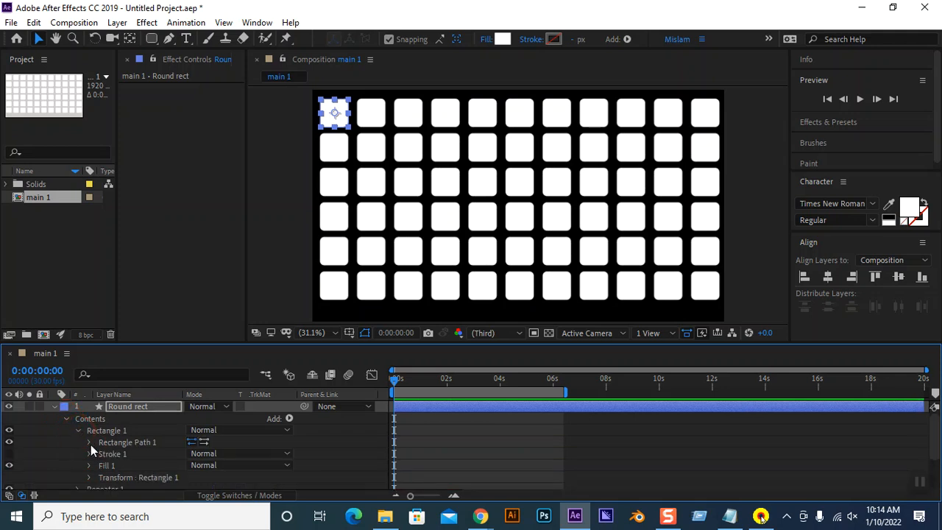
{"action": "scroll", "coordinate": [134, 440], "scroll_direction": "down", "scroll_amount": 3}
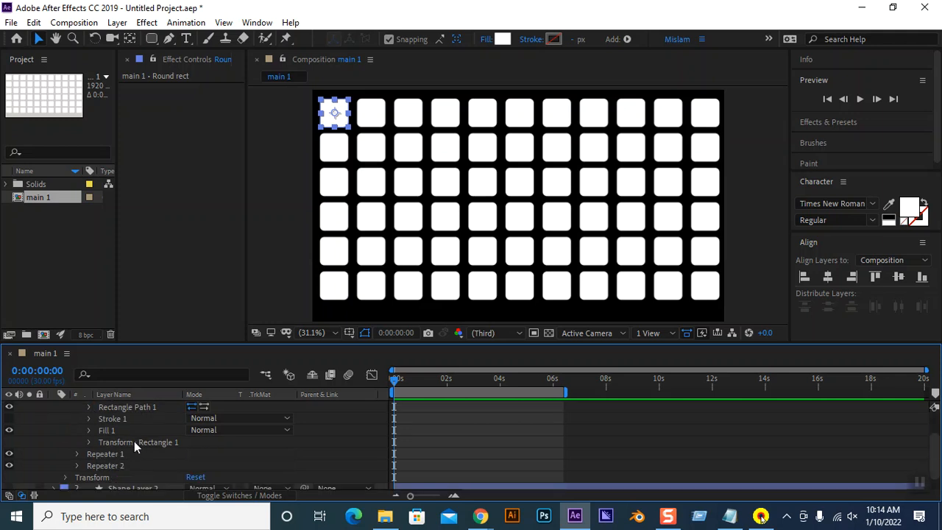
{"action": "scroll", "coordinate": [134, 441], "scroll_direction": "up", "scroll_amount": 3}
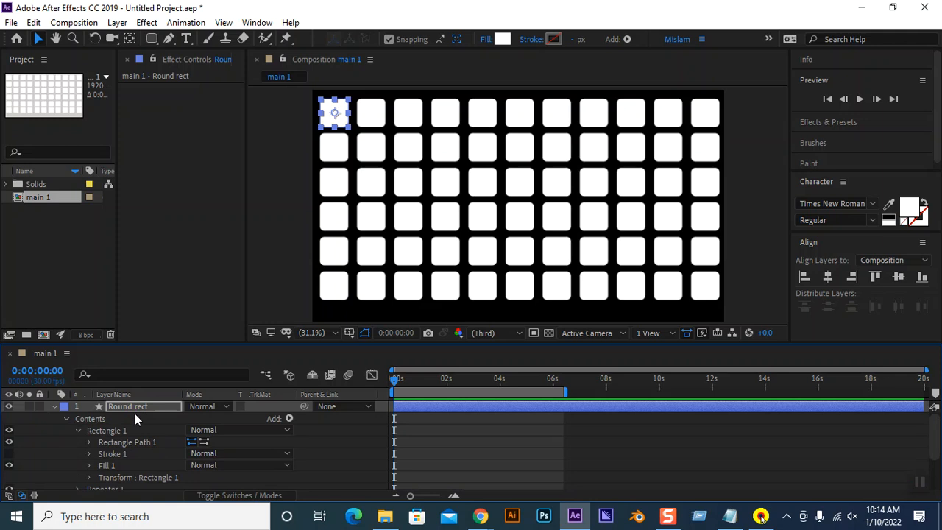
{"action": "left_click", "coordinate": [77, 430]}
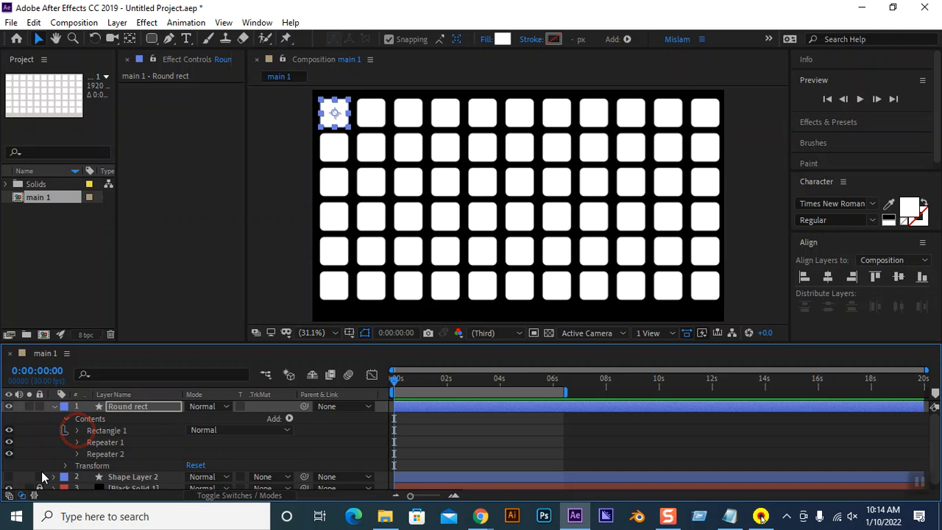
Try changing Rotation in the Round rect layer's own Transform group, undo it, and collapse the group
{"action": "double_click", "coordinate": [130, 405]}
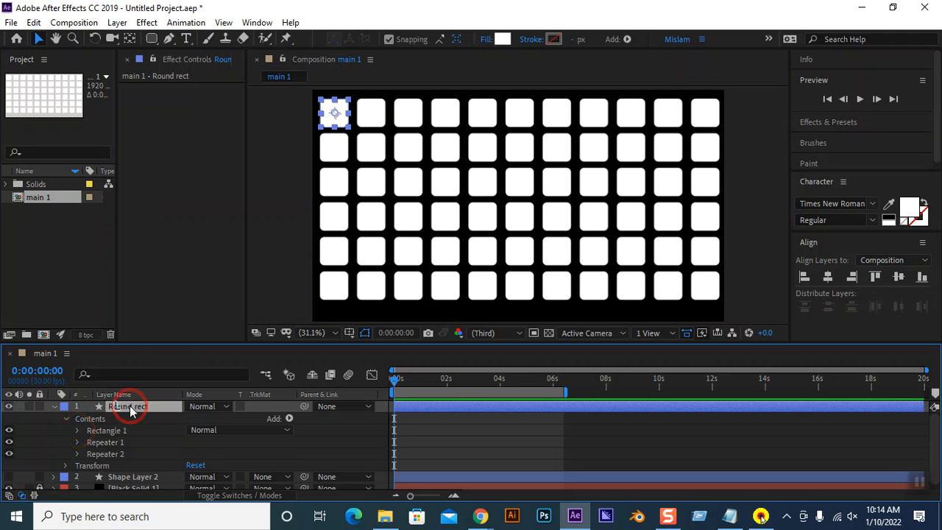
{"action": "left_click", "coordinate": [65, 465]}
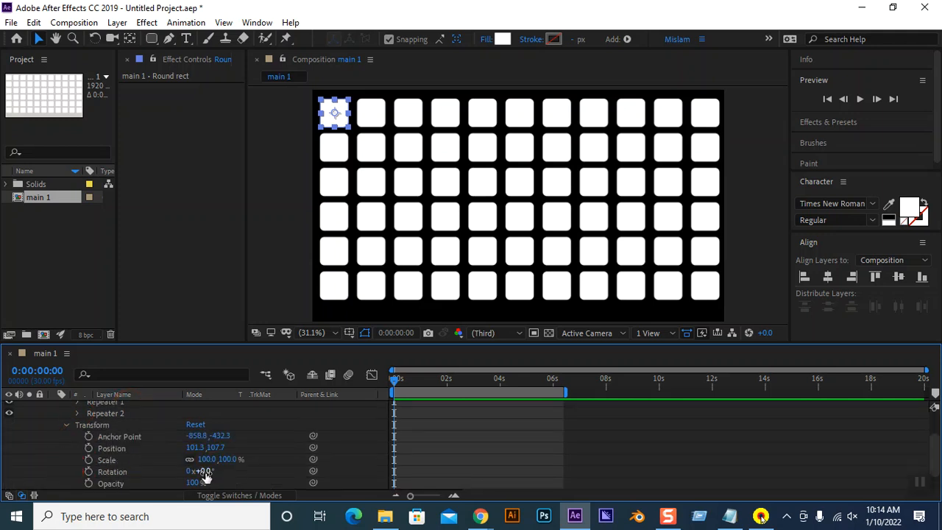
{"action": "mouse_move", "coordinate": [205, 475]}
{"action": "left_mouse_down"}
{"action": "mouse_move", "coordinate": [232, 473]}
{"action": "mouse_move", "coordinate": [197, 473]}
{"action": "mouse_move", "coordinate": [205, 476]}
{"action": "left_mouse_up"}
{"action": "key", "text": "ctrl+z"}
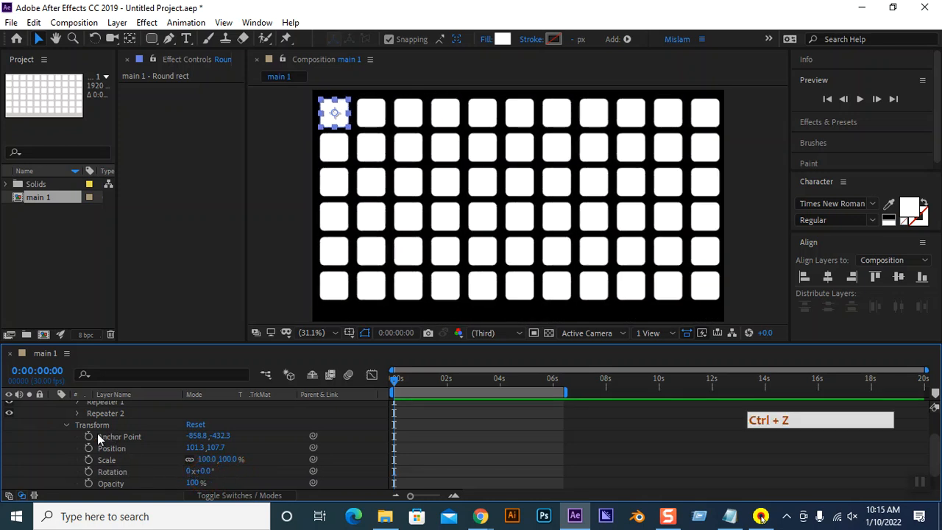
{"action": "left_click", "coordinate": [66, 426]}
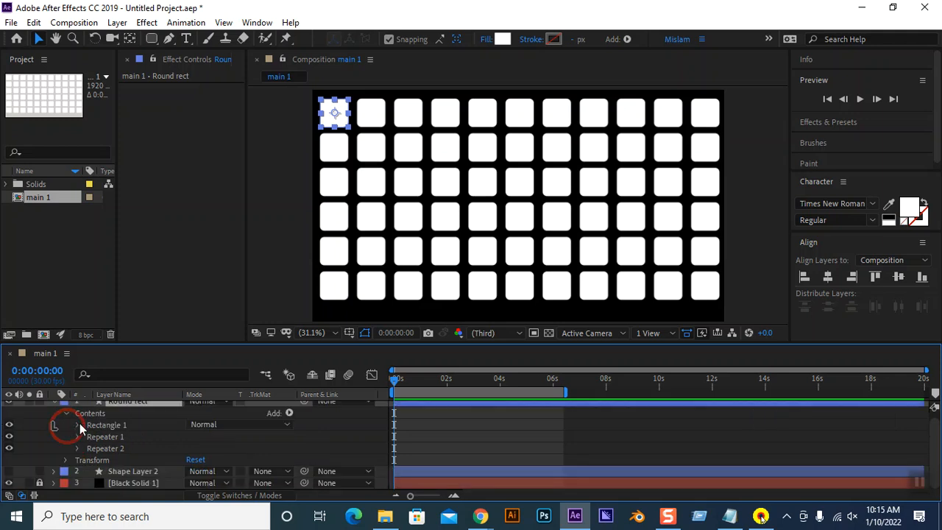
Expand Rectangle 1 and its Transform group, try changing Rotation there, and set it back to 0°
{"action": "left_click", "coordinate": [77, 425]}
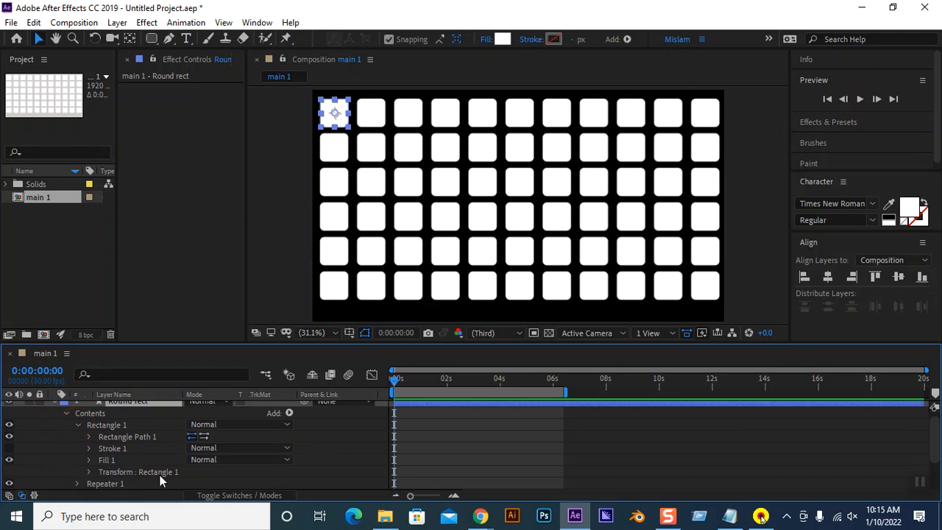
{"action": "left_click", "coordinate": [88, 472]}
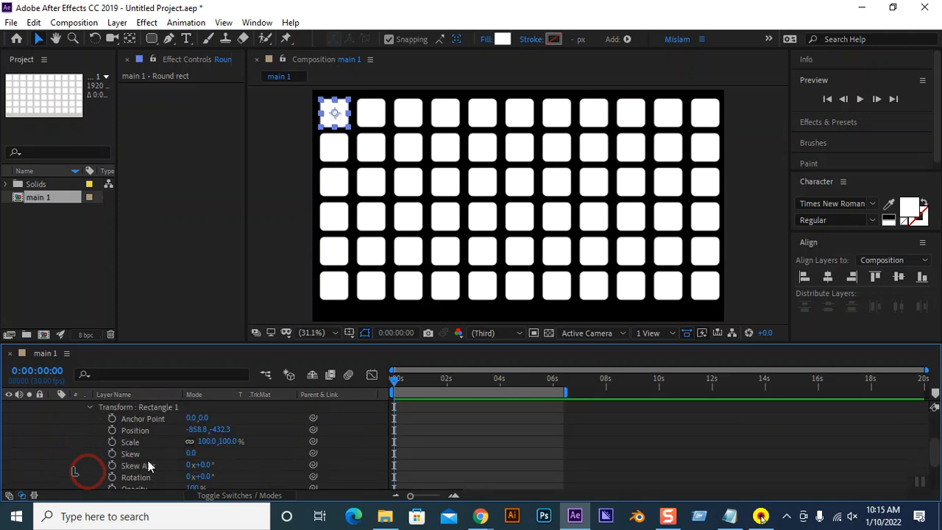
{"action": "left_click_drag", "start_coordinate": [200, 476], "coordinate": [212, 476]}
{"action": "mouse_move", "coordinate": [217, 475]}
{"action": "left_mouse_down"}
{"action": "mouse_move", "coordinate": [236, 475]}
{"action": "mouse_move", "coordinate": [198, 476]}
{"action": "mouse_move", "coordinate": [234, 475]}
{"action": "mouse_move", "coordinate": [206, 477]}
{"action": "mouse_move", "coordinate": [215, 477]}
{"action": "left_mouse_up"}
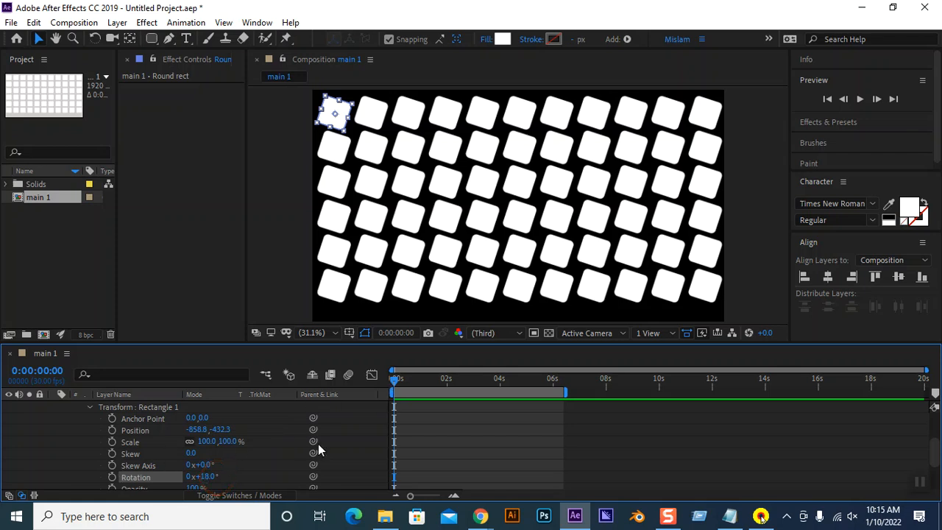
{"action": "left_click", "coordinate": [202, 477]}
{"action": "type", "text": "0"}
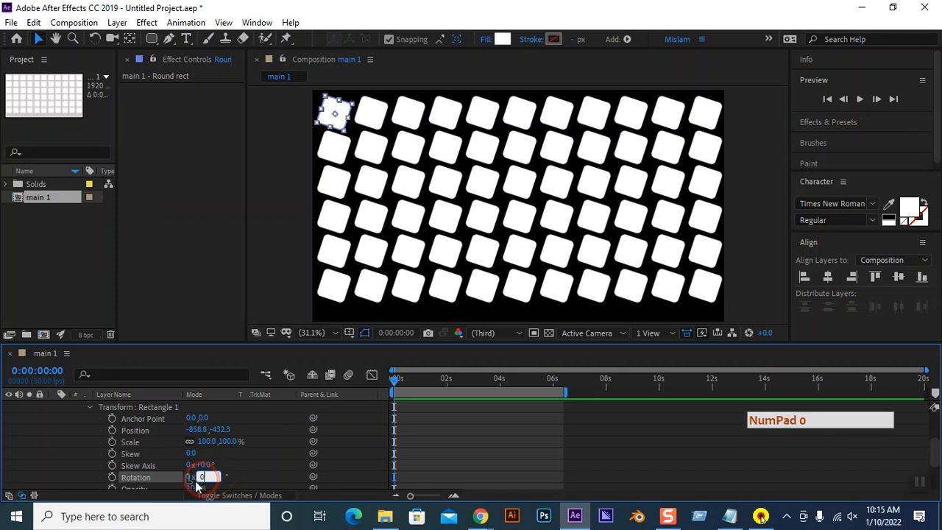
{"action": "key", "text": "Return"}
Keyframe Rectangle 1's transform Rotation at 0° on the timeline's start and at 270° on 0:00:03:02
{"action": "left_click", "coordinate": [112, 477]}
{"action": "left_click_drag", "start_coordinate": [395, 381], "coordinate": [476, 381]}
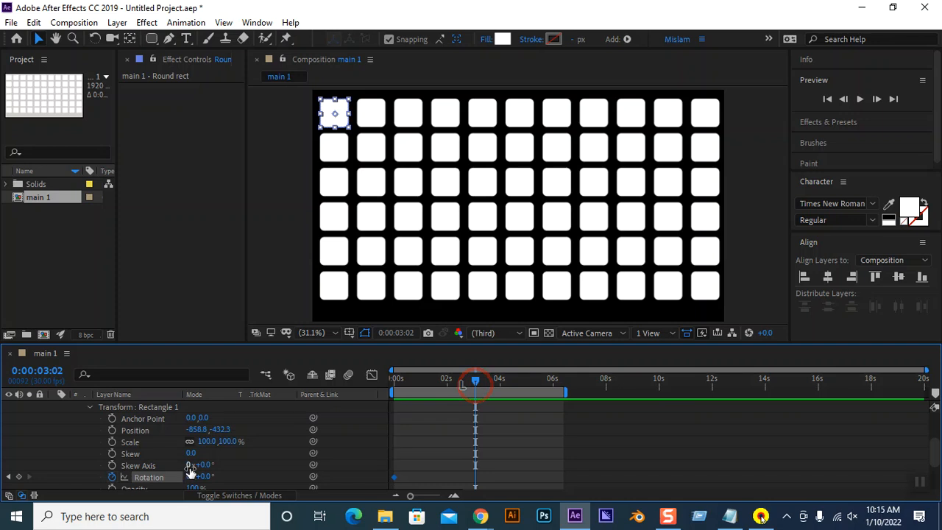
{"action": "left_click", "coordinate": [212, 476]}
{"action": "type", "text": "270"}
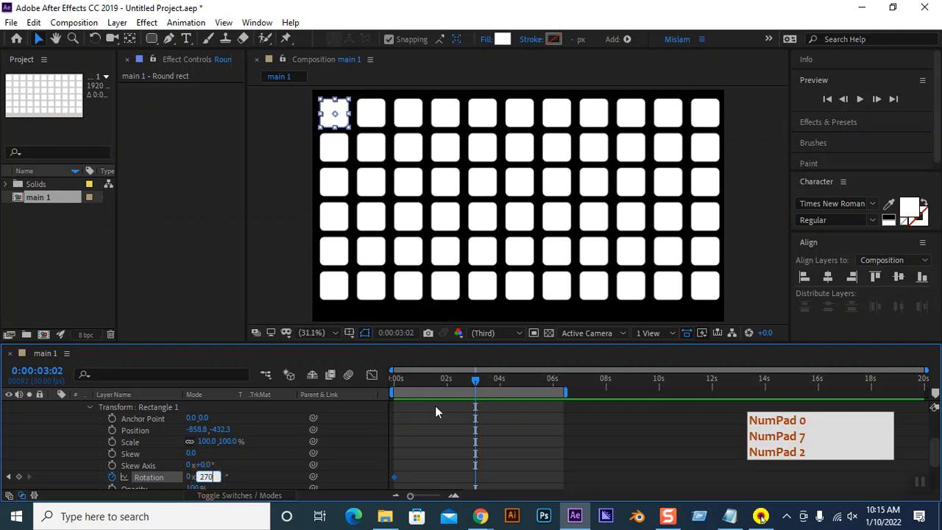
{"action": "key", "text": "Return"}
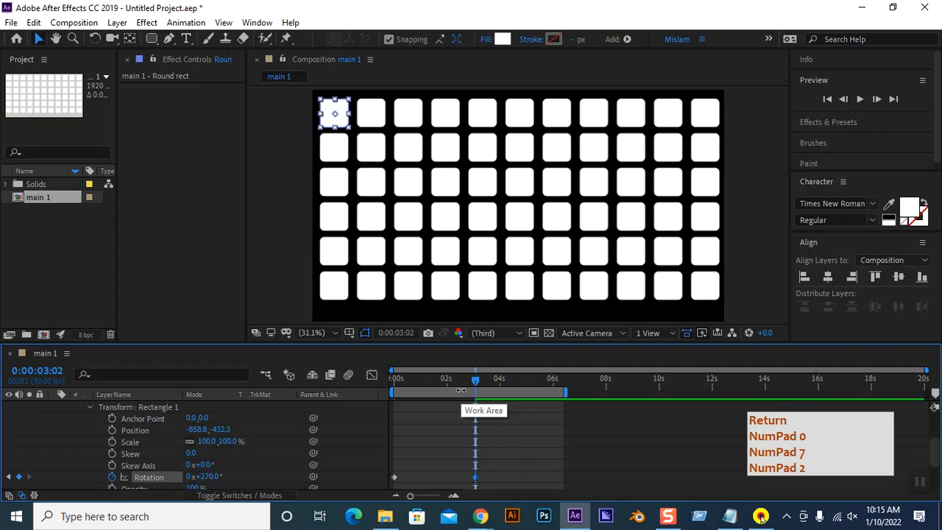
Preview the squares' rotation animation from the start of the timeline
{"action": "left_click_drag", "start_coordinate": [475, 380], "coordinate": [392, 381]}
{"action": "left_click", "coordinate": [309, 409]}
{"action": "key", "text": "space"}
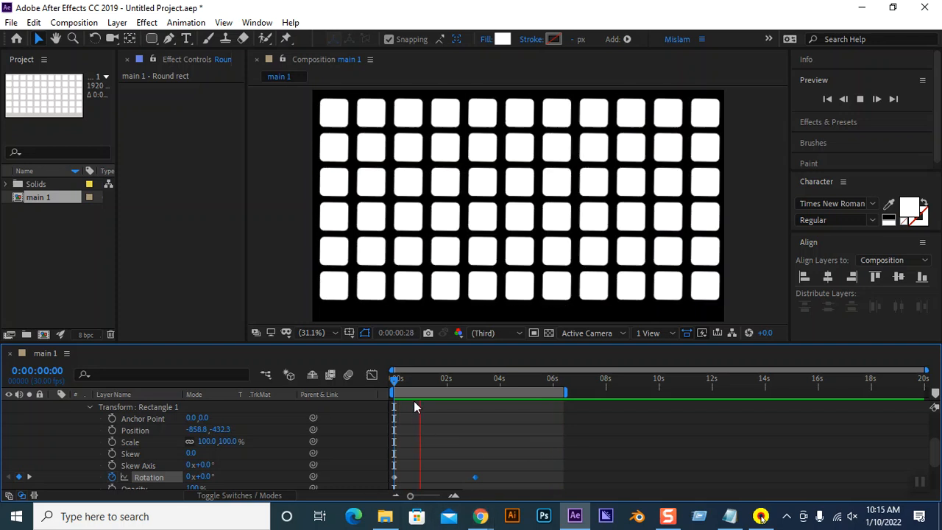
{"action": "key", "text": "space"}
End the work area at 0:00:03:08 and play the rotation animation within it
{"action": "left_click_drag", "start_coordinate": [469, 380], "coordinate": [481, 383]}
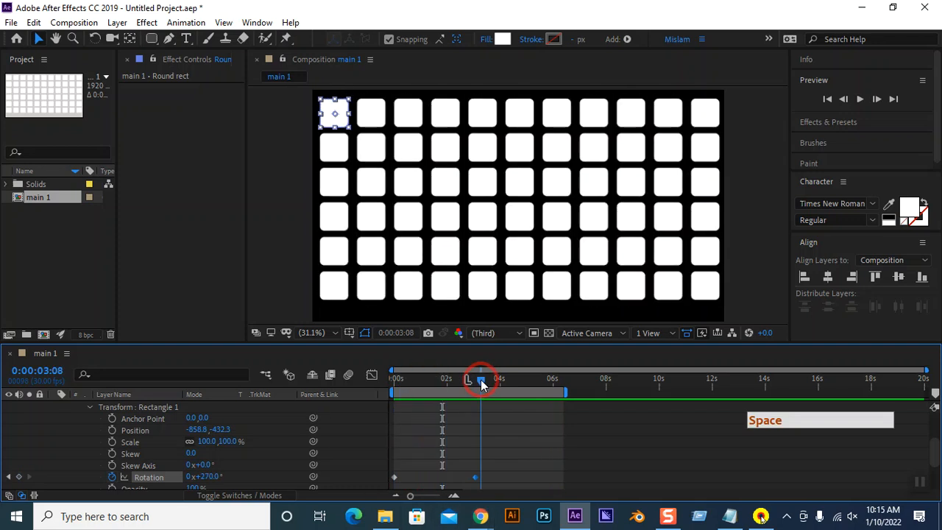
{"action": "key", "text": "n"}
{"action": "key", "text": "space"}
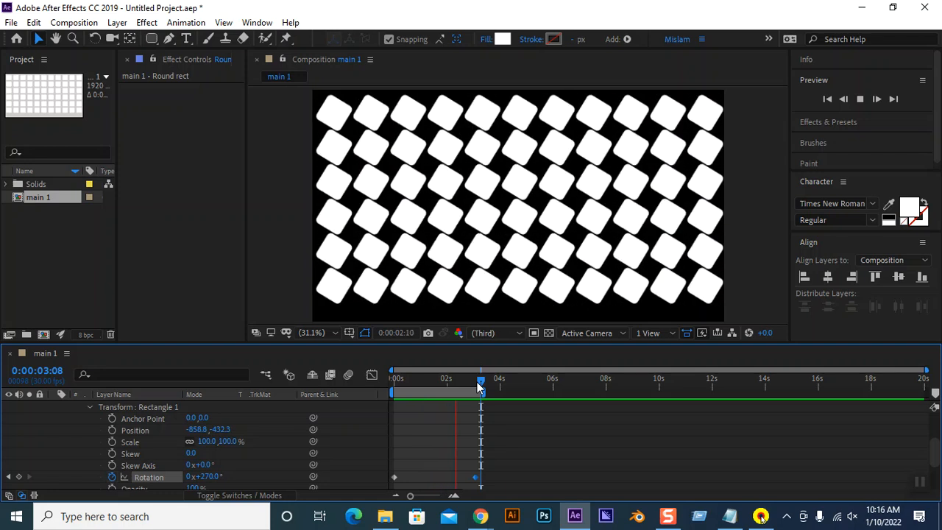
{"action": "key", "text": "shift+F9"}
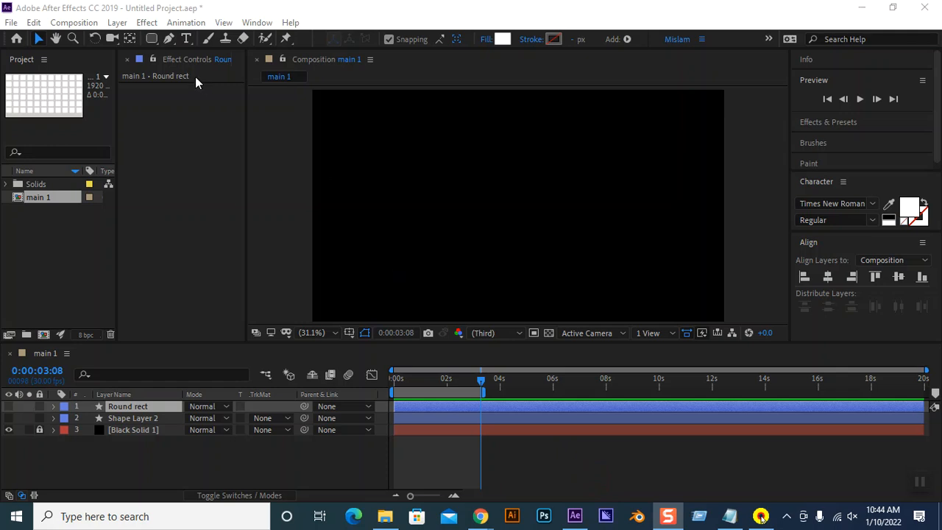
Try drawing a rectangle across the bottom of the frame while the Round rect layer is selected, and undo it
{"action": "left_click_drag", "start_coordinate": [151, 38], "coordinate": [180, 38]}
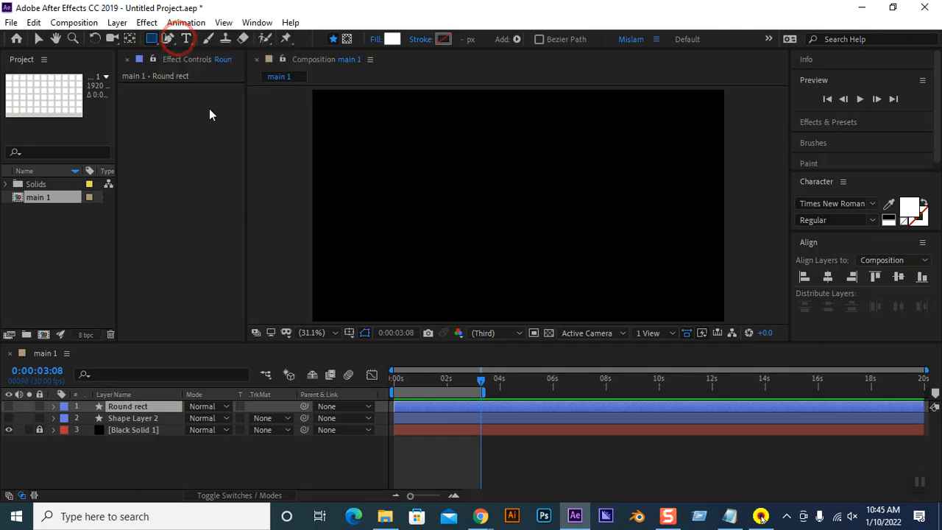
{"action": "mouse_move", "coordinate": [295, 296]}
{"action": "left_mouse_down"}
{"action": "mouse_move", "coordinate": [721, 309]}
{"action": "mouse_move", "coordinate": [710, 311]}
{"action": "left_mouse_up"}
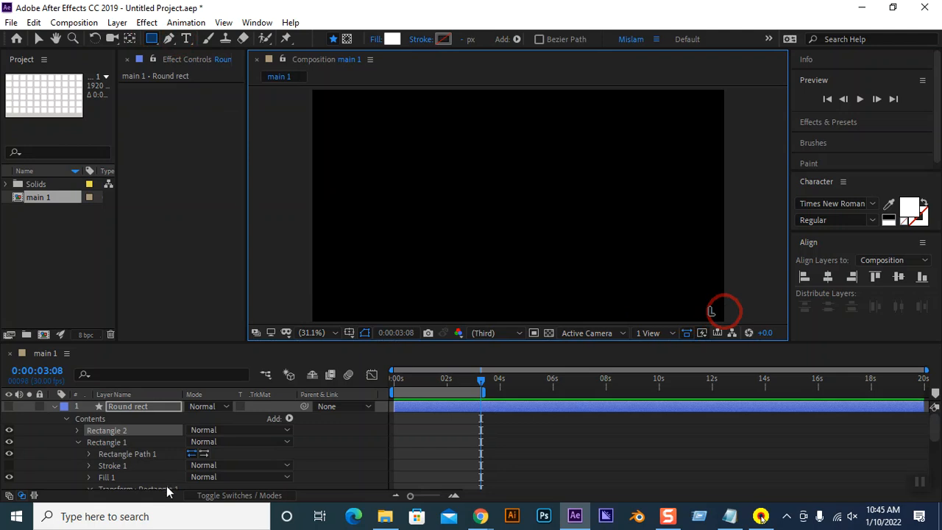
{"action": "key", "text": "ctrl+z"}
{"action": "left_click", "coordinate": [53, 406]}
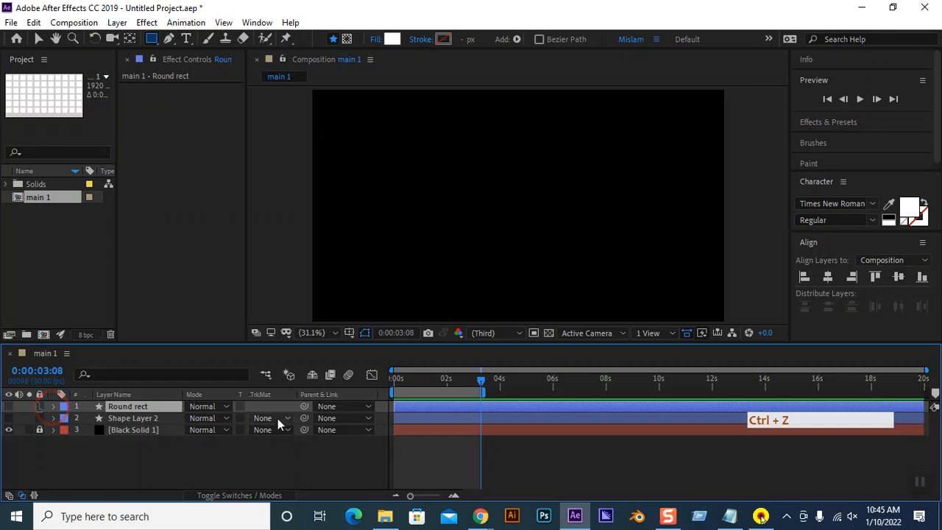
Mark the Round rect, Shape Layer 2 and Black Solid 1 layers as shy, and hide shy layers in the timeline
{"action": "left_click", "coordinate": [231, 495]}
{"action": "left_click", "coordinate": [189, 429]}
{"action": "left_click", "coordinate": [189, 418]}
{"action": "left_click", "coordinate": [189, 407]}
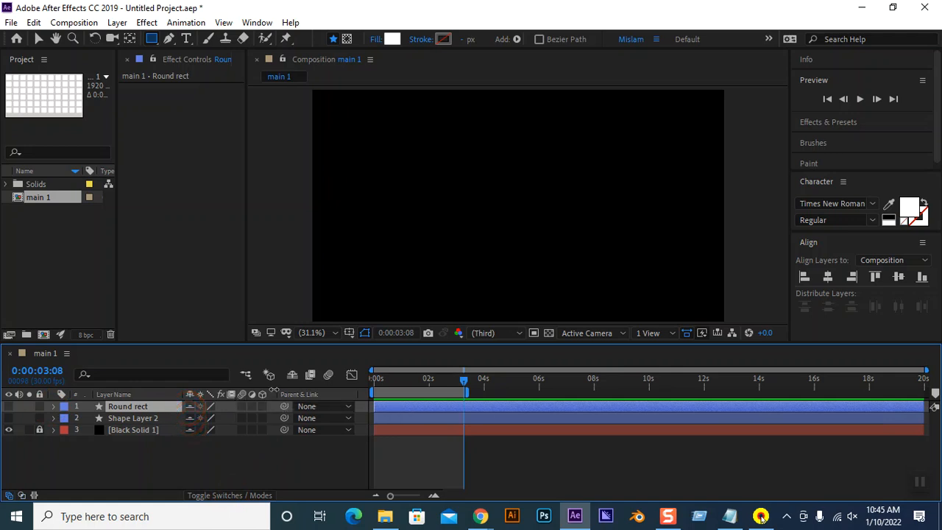
{"action": "left_click", "coordinate": [292, 374]}
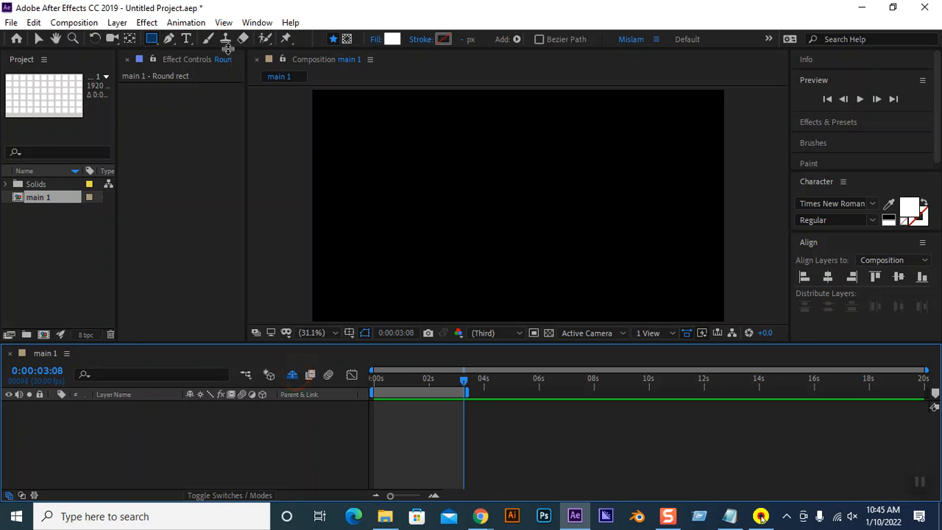
Try drawing a rectangle across the bottom of the frame with the shy layers hidden
{"action": "left_click", "coordinate": [152, 39]}
{"action": "left_click_drag", "start_coordinate": [467, 306], "coordinate": [720, 309]}
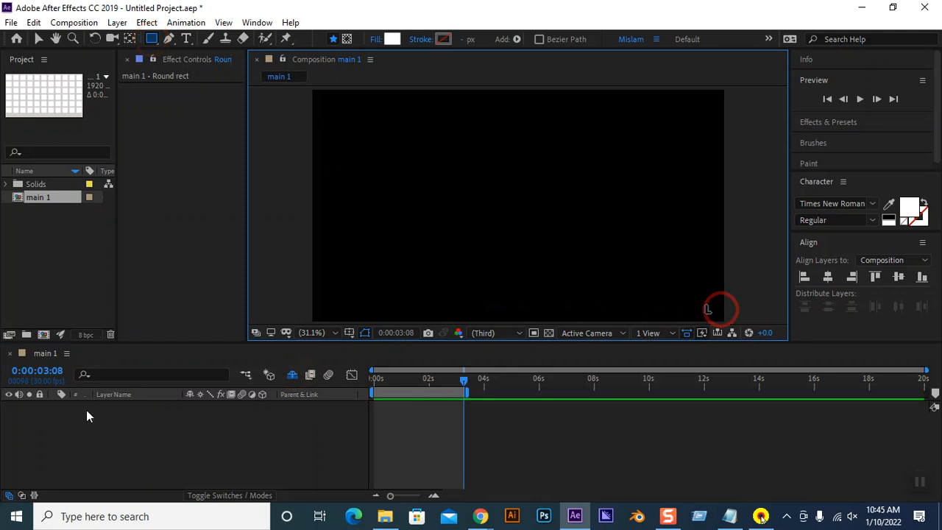
Show the shy layers again and delete all layers except the locked black solid
{"action": "left_click", "coordinate": [293, 376]}
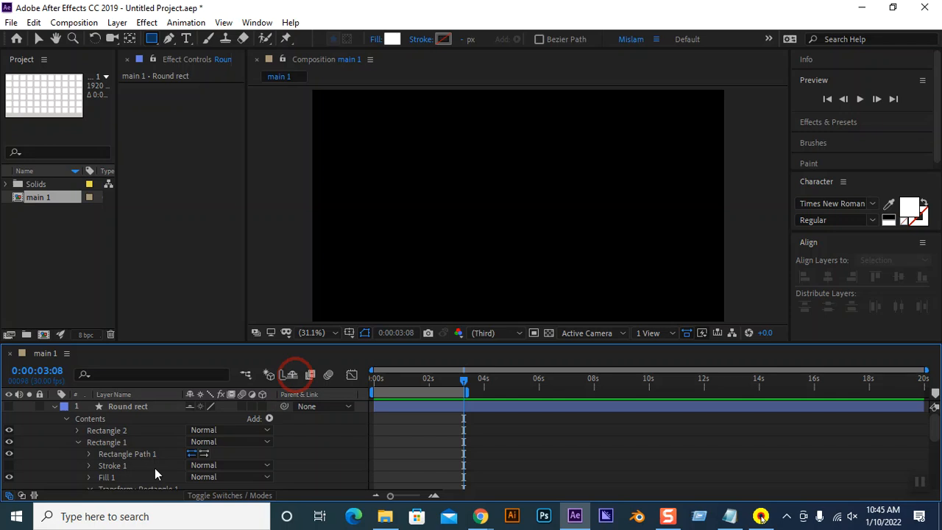
{"action": "key", "text": "ctrl+a"}
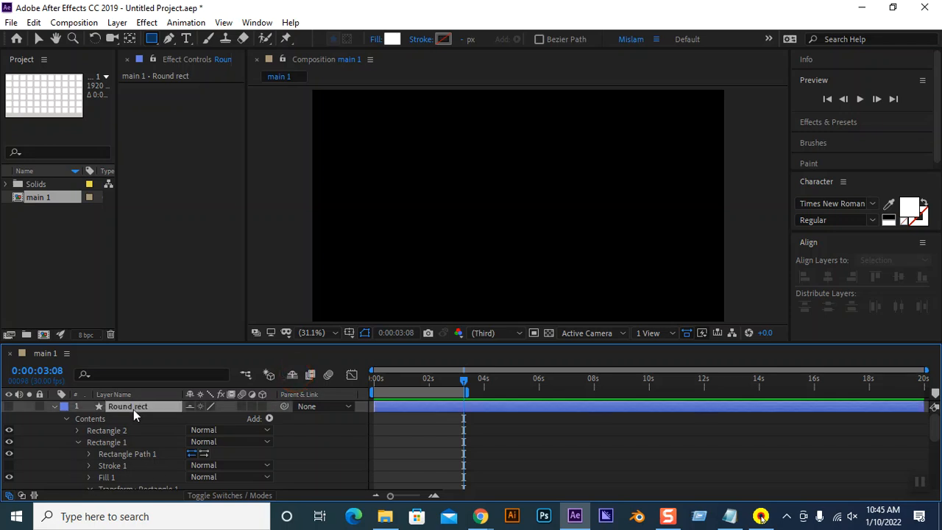
{"action": "key", "text": "Delete"}
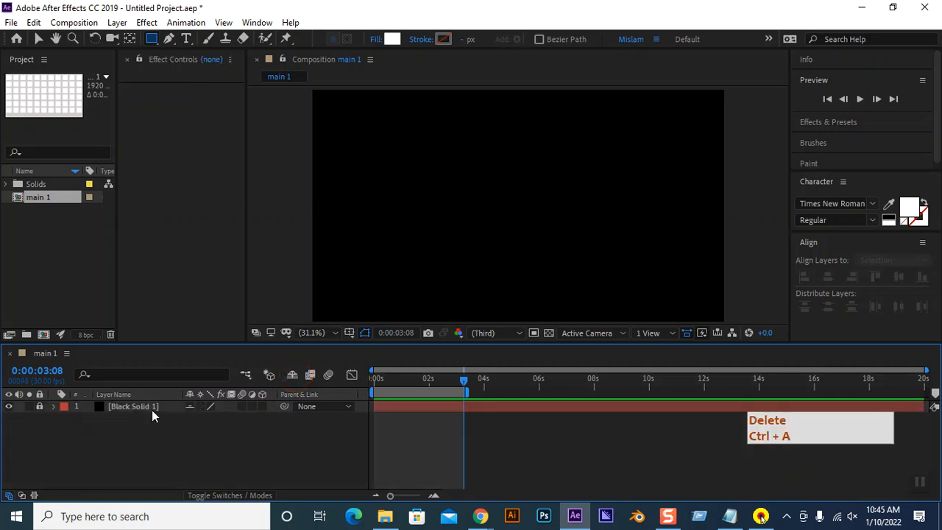
Draw a rectangle strip on a new shape layer, spanning the frame's bottom edge, and centre its anchor point
{"action": "left_click_drag", "start_coordinate": [269, 253], "coordinate": [749, 324]}
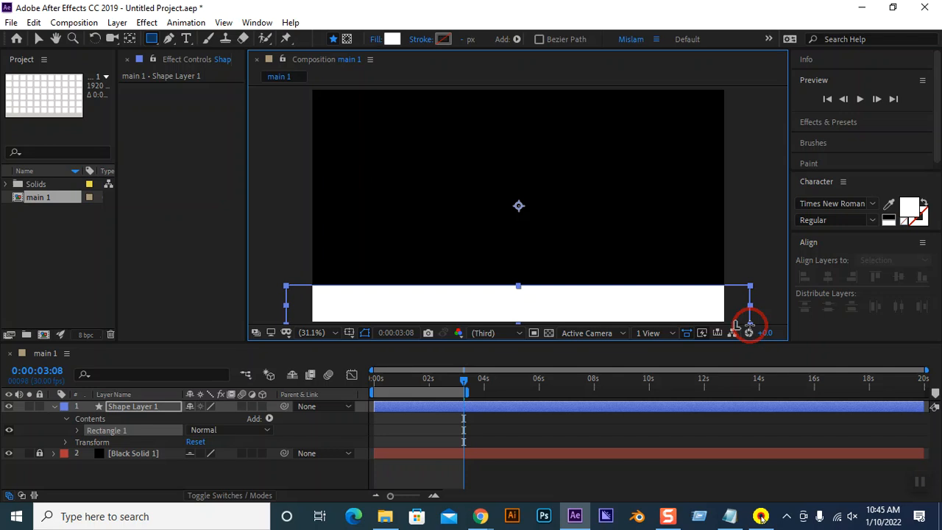
{"action": "key", "text": "ctrl+z"}
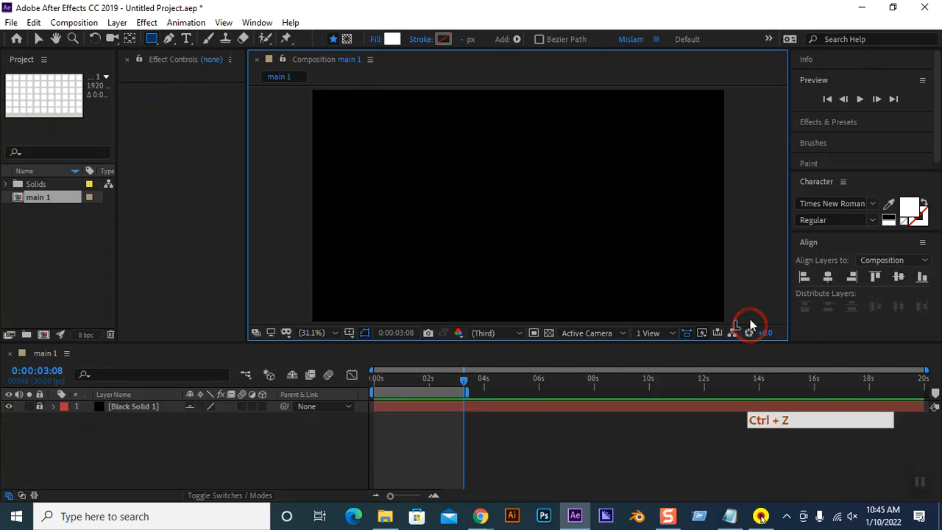
{"action": "left_click_drag", "start_coordinate": [278, 297], "coordinate": [758, 323]}
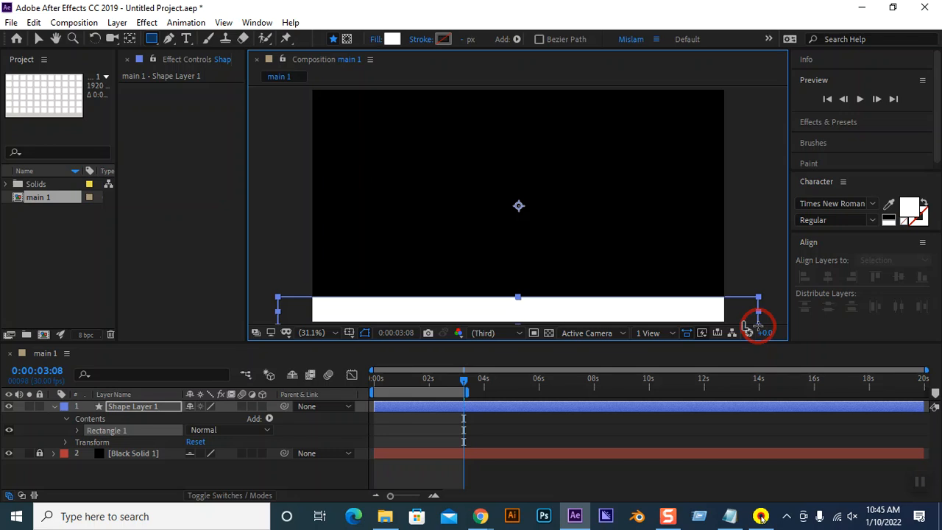
{"action": "key", "text": "ctrl+alt+Home"}
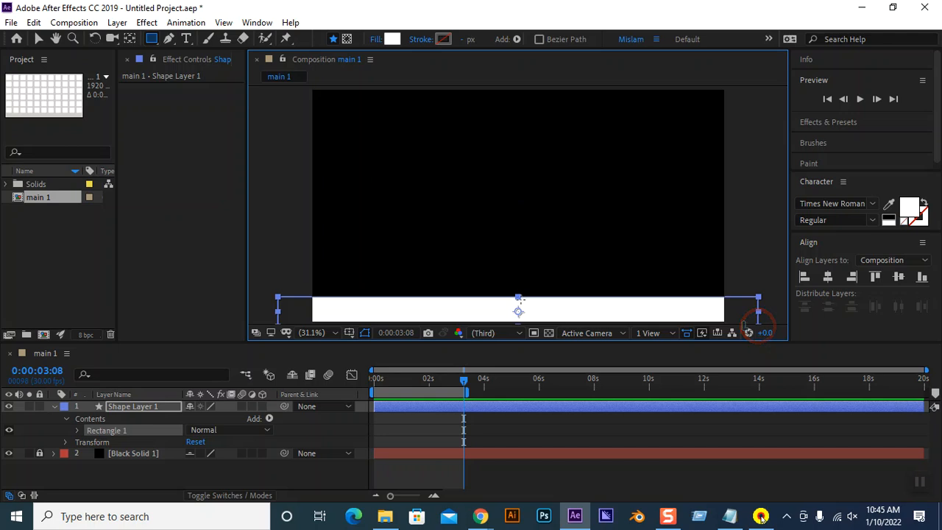
Set the rectangle strip's fill color to grey B6B6B6
{"action": "left_click", "coordinate": [390, 39]}
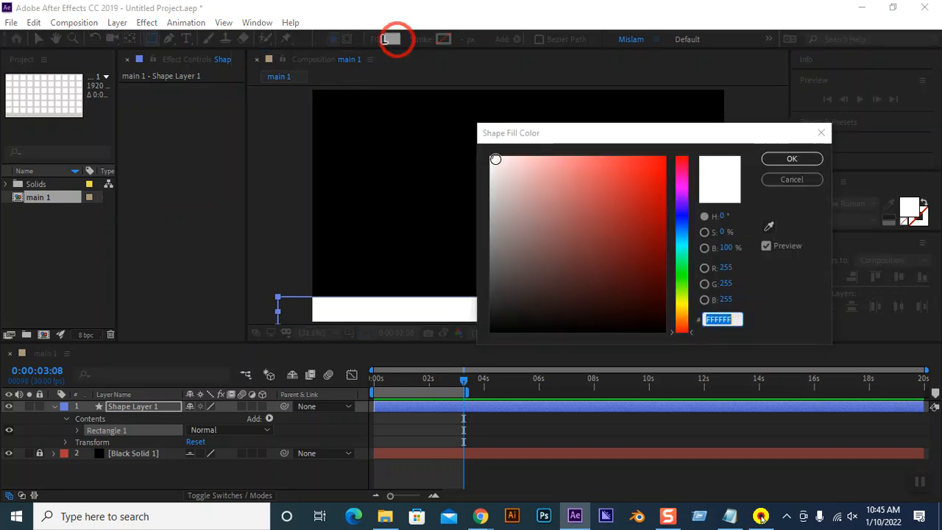
{"action": "left_click", "coordinate": [490, 210]}
{"action": "mouse_move", "coordinate": [490, 210]}
{"action": "left_mouse_down"}
{"action": "mouse_move", "coordinate": [489, 192]}
{"action": "mouse_move", "coordinate": [489, 206]}
{"action": "left_mouse_up"}
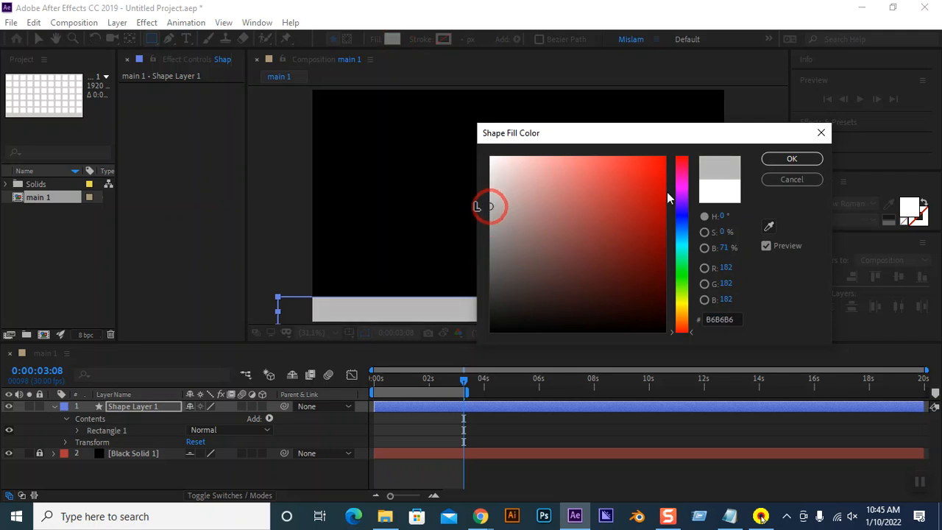
{"action": "left_click", "coordinate": [773, 161]}
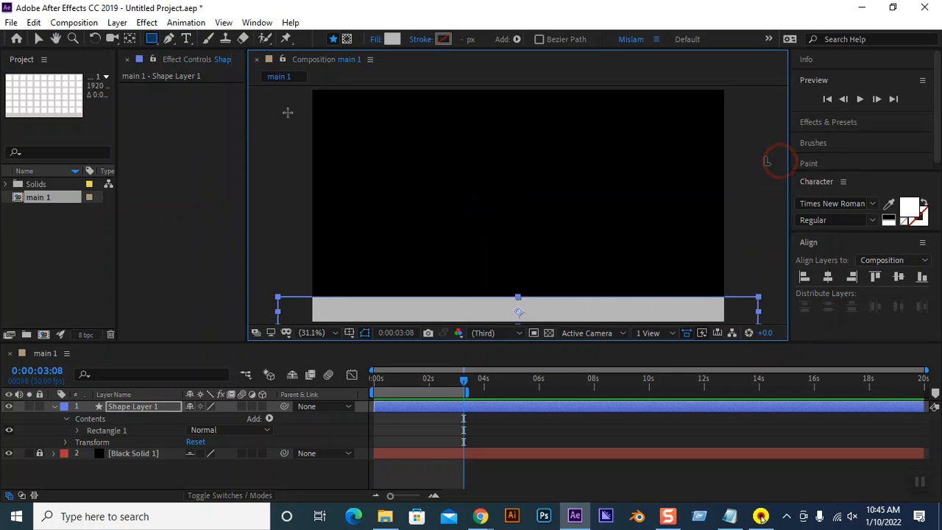
Draw a small circle with the Ellipse tool near the frame's centre, on its own shape layer
{"action": "left_click", "coordinate": [152, 39]}
{"action": "left_click_drag", "start_coordinate": [155, 45], "coordinate": [218, 71]}
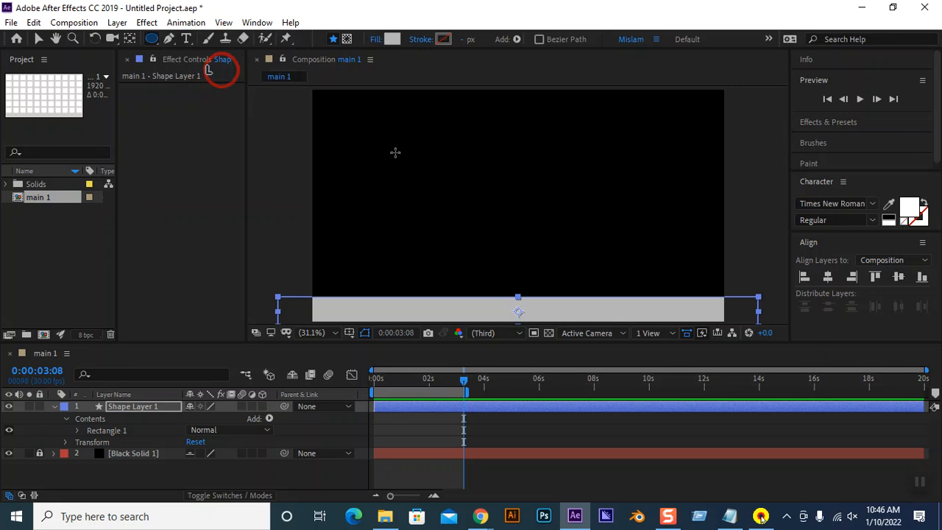
{"action": "left_click_drag", "start_coordinate": [476, 236], "coordinate": [499, 258]}
{"action": "key", "text": "ctrl+z"}
{"action": "left_click", "coordinate": [138, 470]}
{"action": "left_click_drag", "start_coordinate": [455, 200], "coordinate": [478, 228]}
Set the circle's fill color to white
{"action": "left_click", "coordinate": [392, 39]}
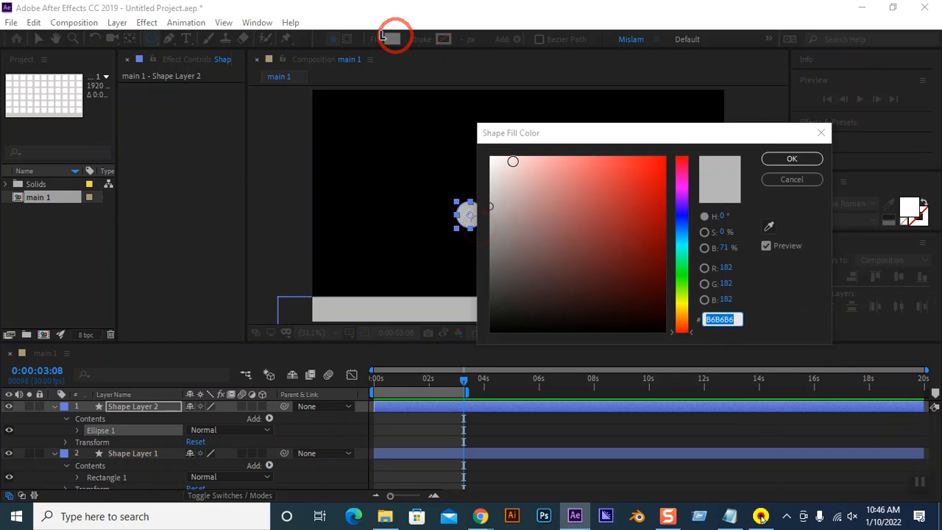
{"action": "left_click", "coordinate": [475, 155]}
{"action": "left_click", "coordinate": [788, 158]}
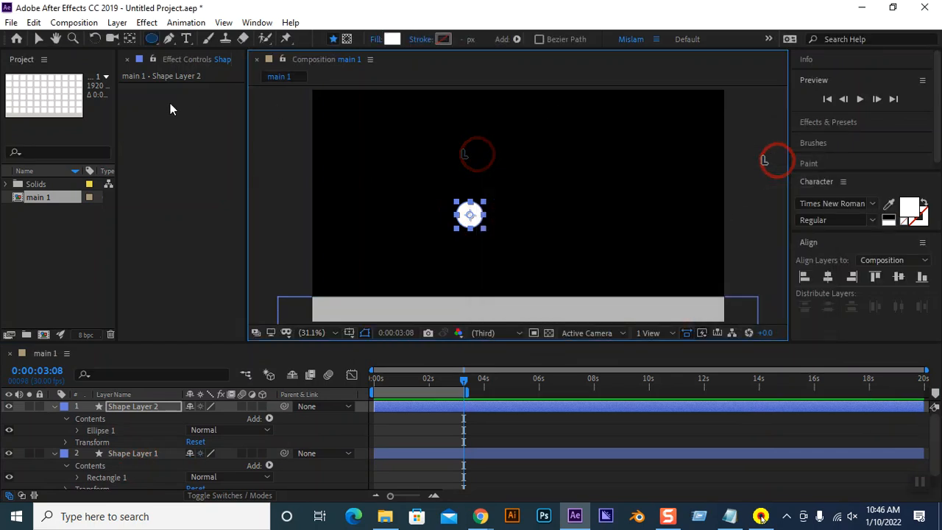
Move the white circle down to rest on the grey strip and centre it horizontally in the composition
{"action": "left_click", "coordinate": [39, 39]}
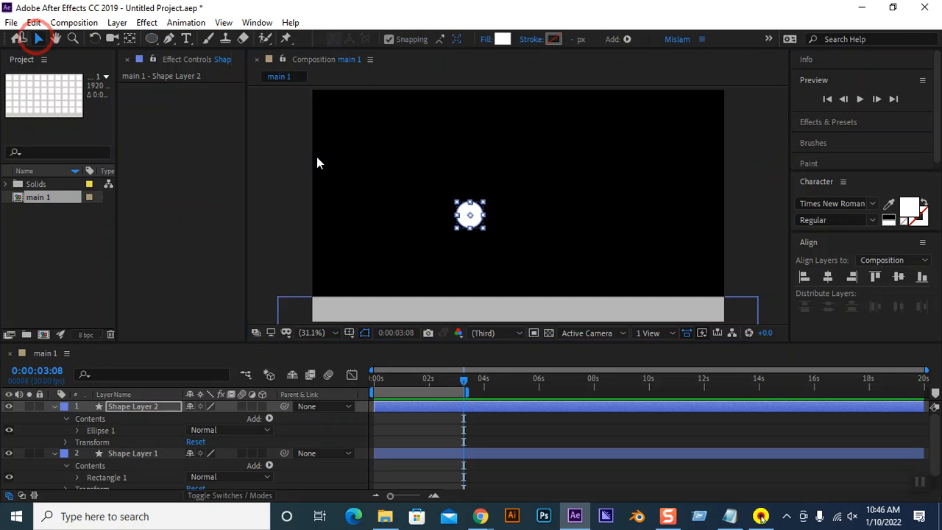
{"action": "left_click", "coordinate": [482, 224]}
{"action": "left_click_drag", "start_coordinate": [482, 225], "coordinate": [525, 291]}
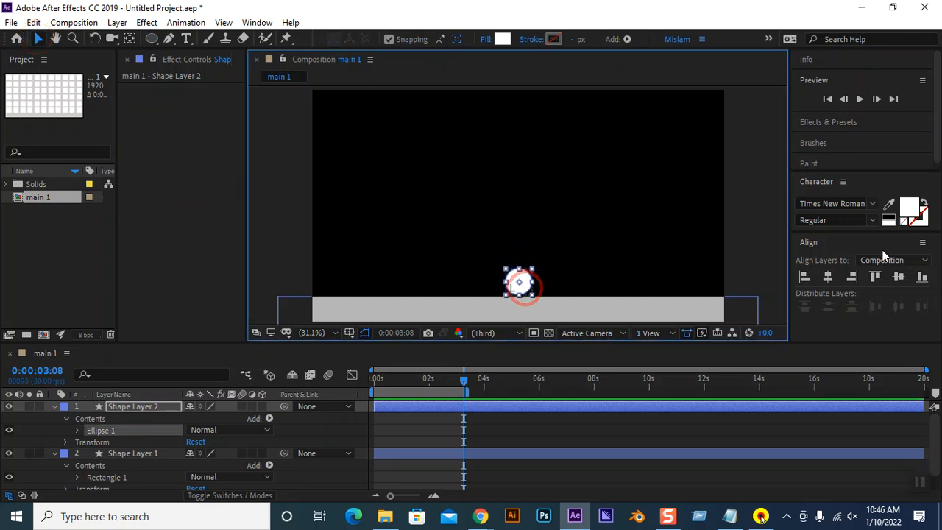
{"action": "left_click", "coordinate": [827, 276]}
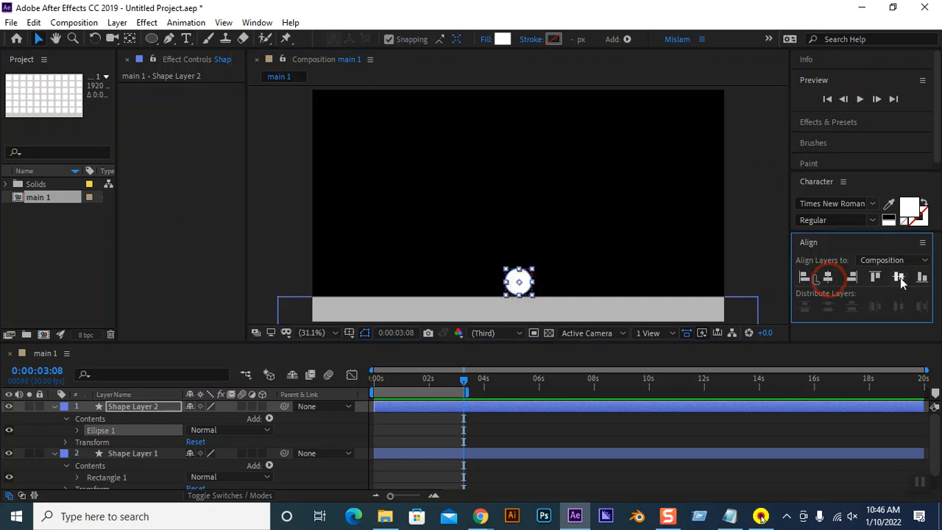
Centre the white ball layer's anchor point within the circle
{"action": "left_click", "coordinate": [278, 129]}
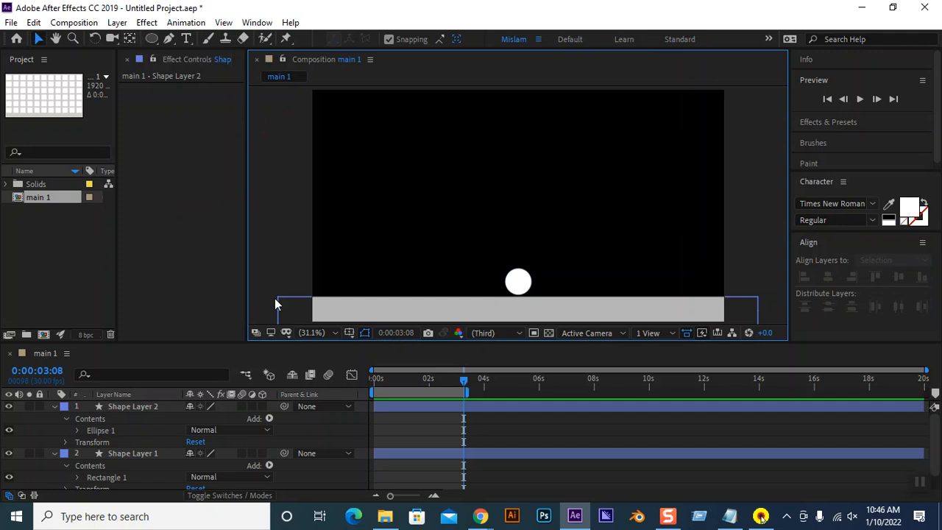
{"action": "left_click", "coordinate": [335, 329]}
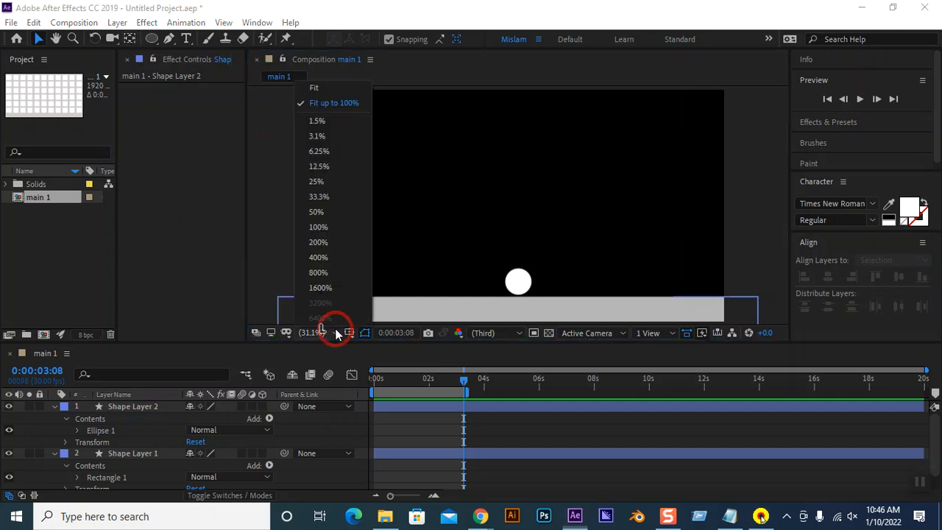
{"action": "left_click", "coordinate": [329, 226]}
{"action": "key", "text": "space"}
{"action": "left_click_drag", "start_coordinate": [487, 225], "coordinate": [519, 201]}
{"action": "left_click", "coordinate": [493, 224]}
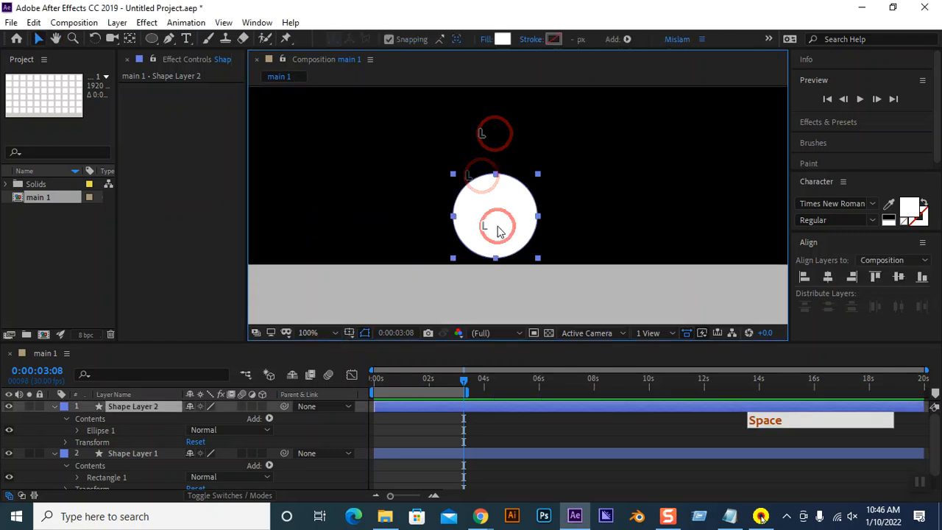
{"action": "left_click", "coordinate": [604, 201]}
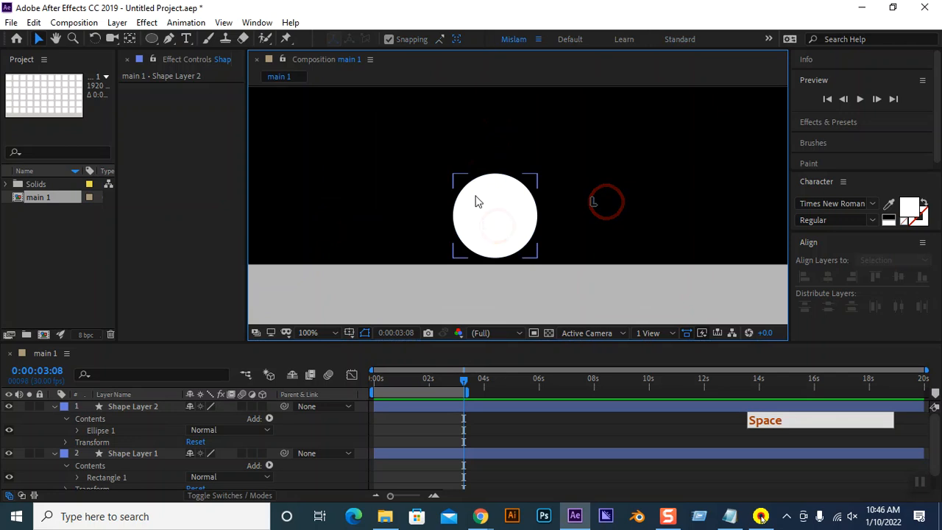
{"action": "left_click", "coordinate": [490, 212]}
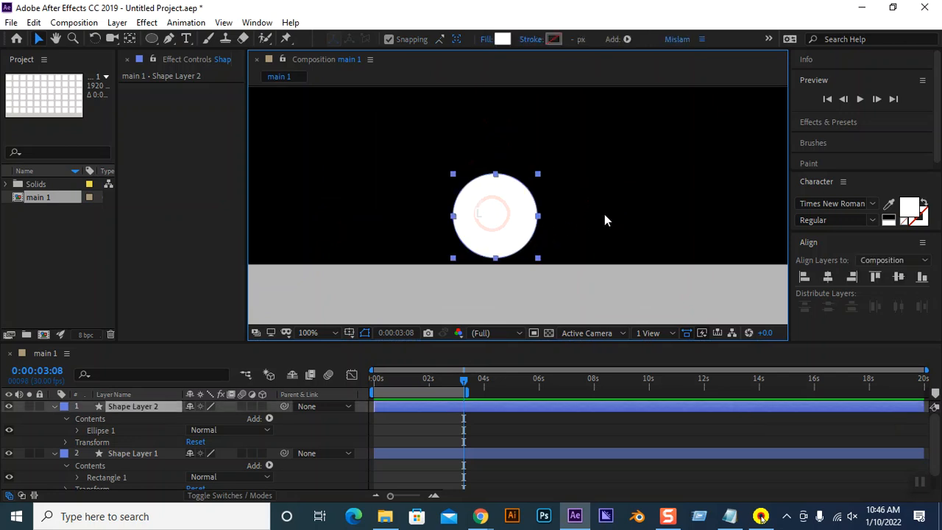
{"action": "key", "text": "ctrl+alt+Home"}
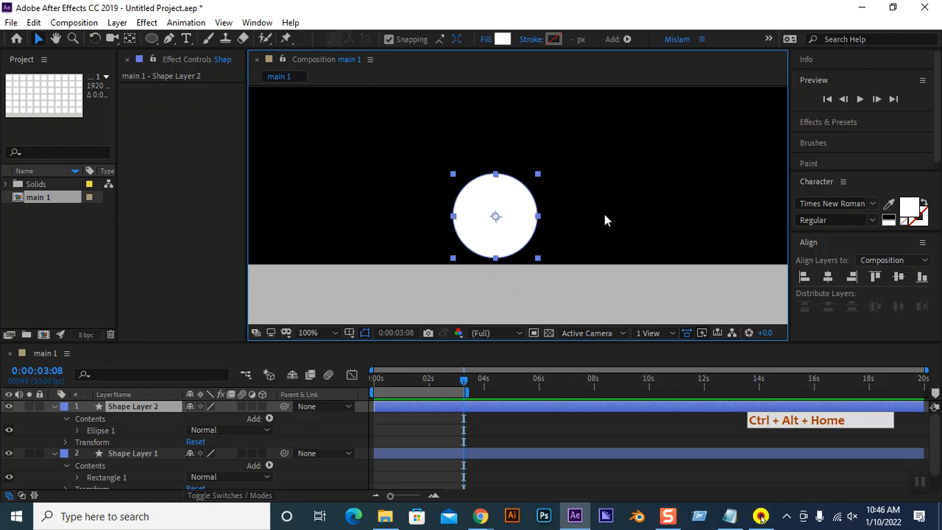
Move the ball's anchor point to the middle of its bottom edge with the Pan Behind tool
{"action": "left_click", "coordinate": [521, 219]}
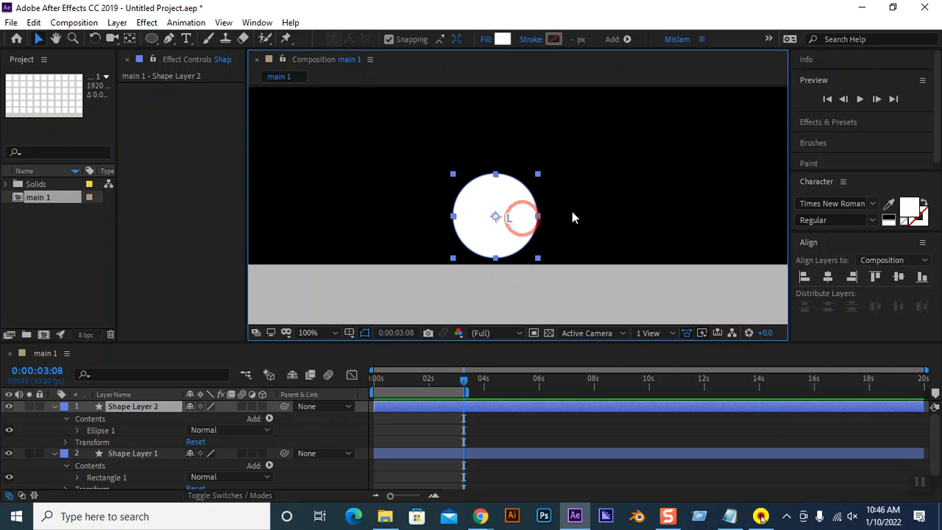
{"action": "left_click", "coordinate": [130, 38]}
{"action": "left_click", "coordinate": [496, 218]}
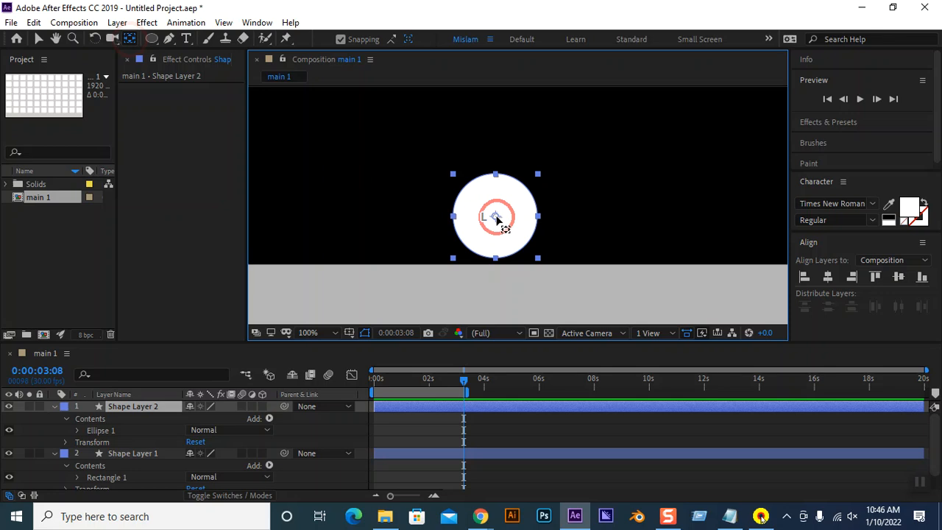
{"action": "left_click_drag", "start_coordinate": [496, 218], "coordinate": [497, 258]}
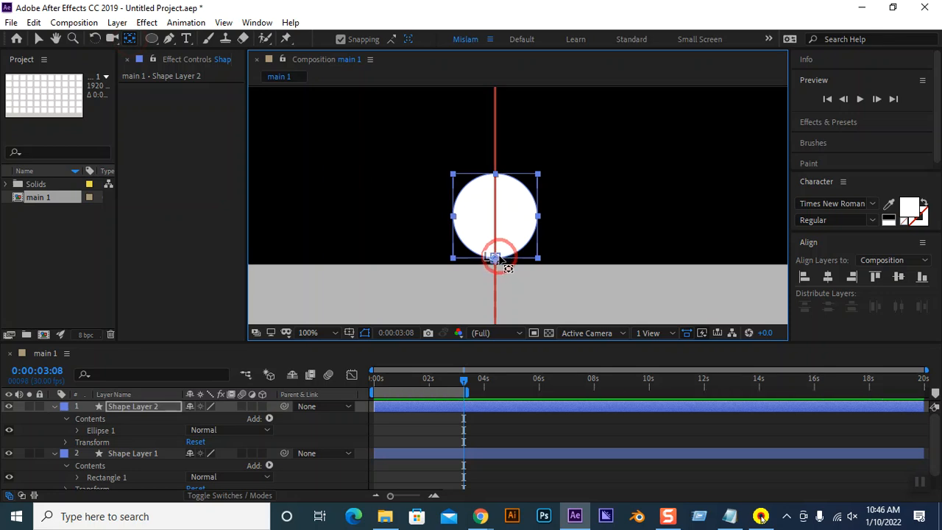
{"action": "left_click", "coordinate": [313, 332]}
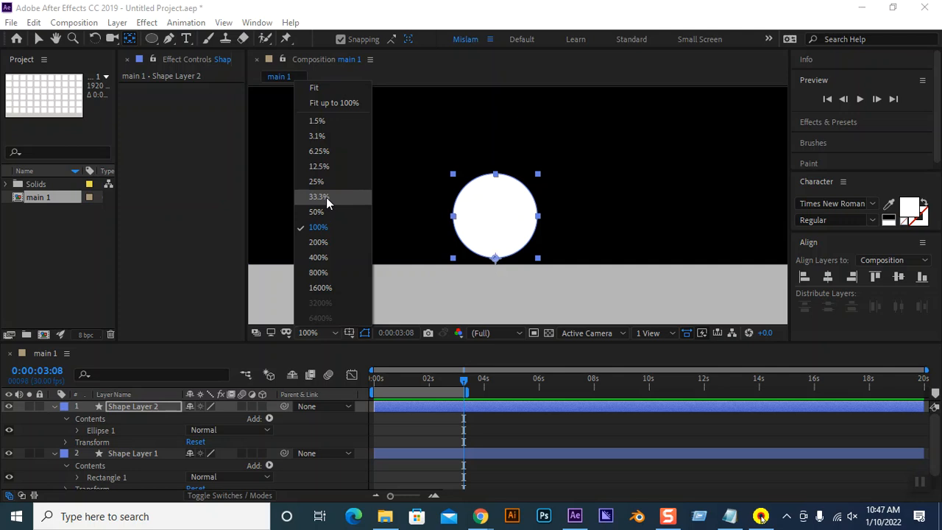
{"action": "left_click", "coordinate": [317, 103]}
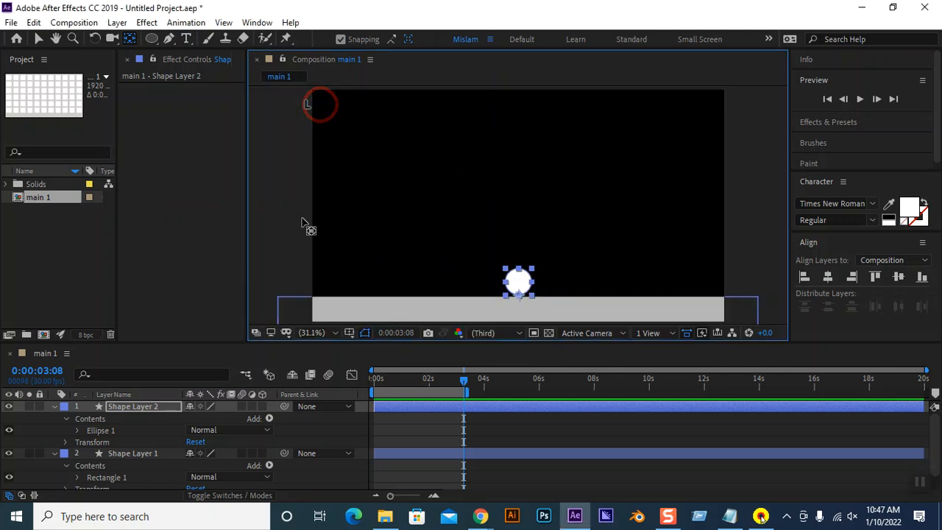
Extend the work area to the end of the composition and return the current time to 0:00:00:00
{"action": "left_click_drag", "start_coordinate": [471, 393], "coordinate": [928, 395]}
{"action": "left_click", "coordinate": [464, 379]}
{"action": "left_click", "coordinate": [328, 370]}
{"action": "key", "text": "Home"}
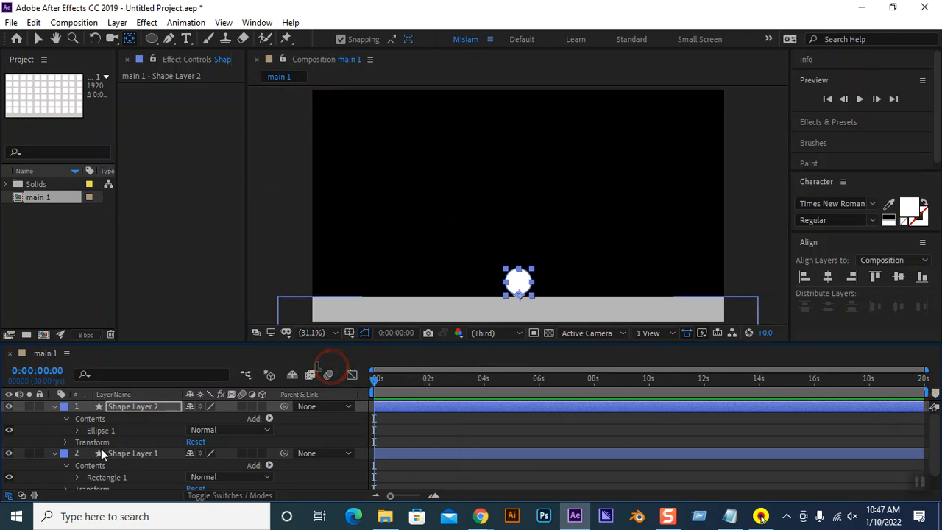
Lock the grey strip's layer and nudge the white ball down a few pixels until it touches the strip
{"action": "left_click", "coordinate": [129, 453]}
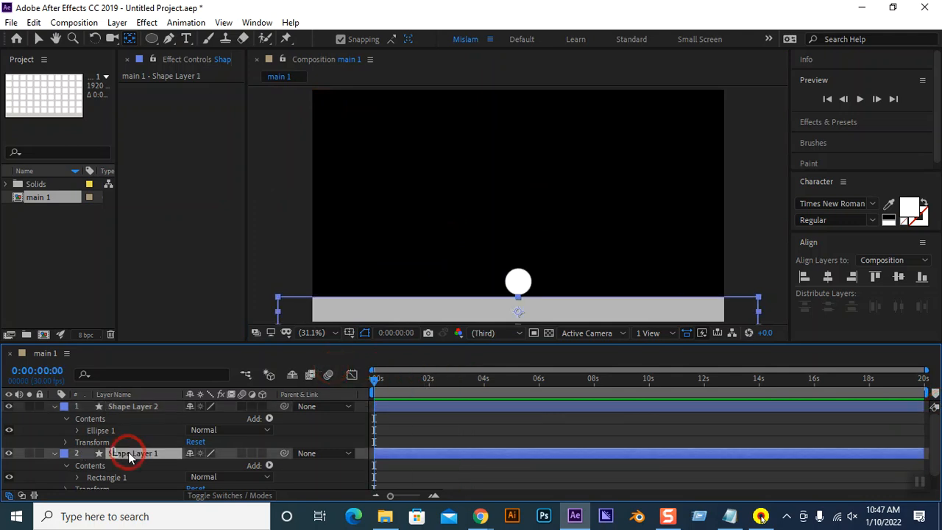
{"action": "left_click", "coordinate": [40, 454]}
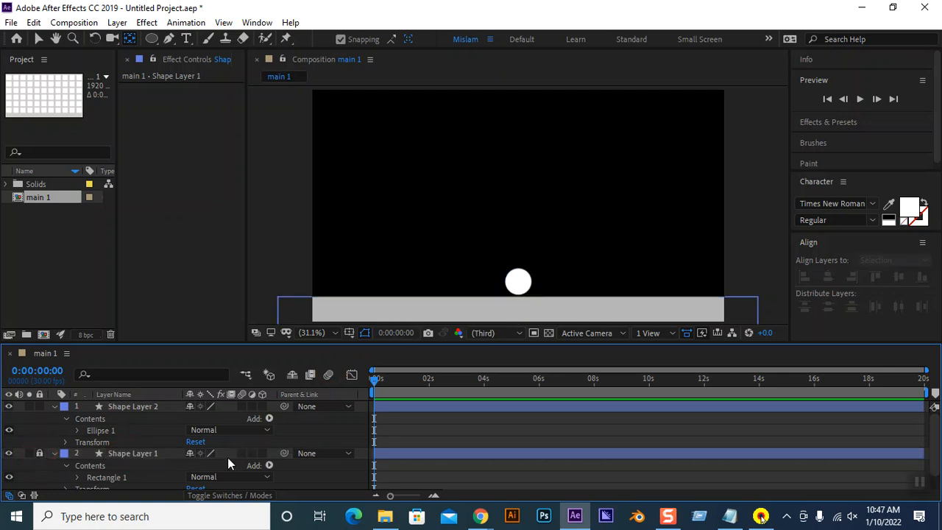
{"action": "left_click", "coordinate": [520, 286]}
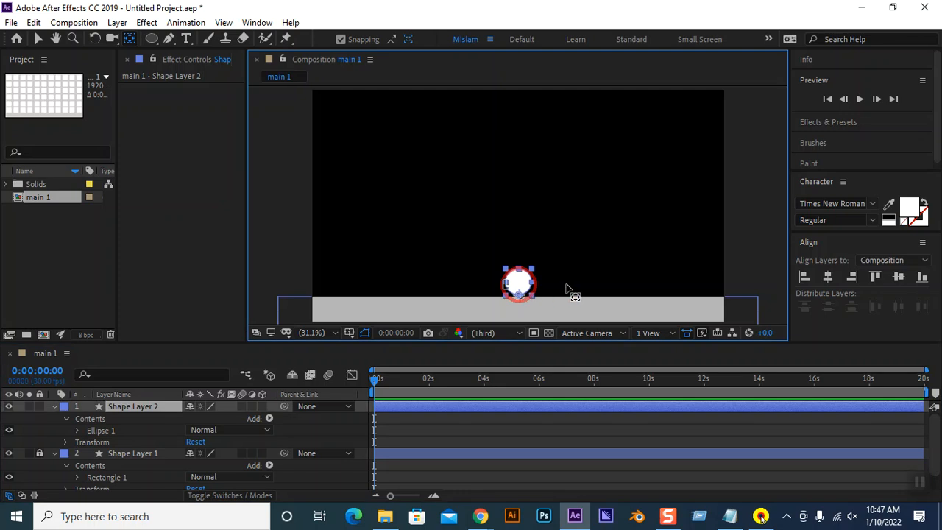
{"action": "key", "text": "Down"}
{"action": "key", "text": "Down"}
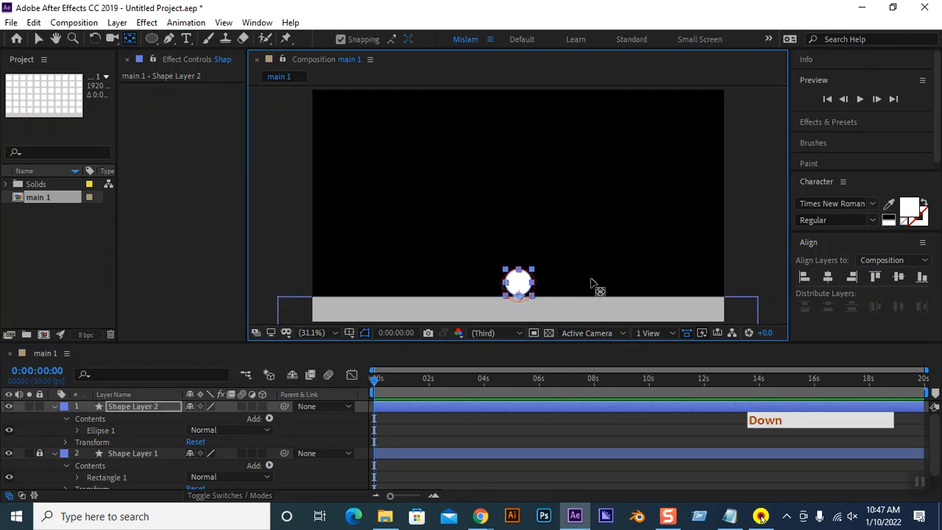
{"action": "left_click", "coordinate": [277, 230]}
{"action": "left_click", "coordinate": [515, 286]}
{"action": "key", "text": "Down"}
{"action": "left_click", "coordinate": [282, 206]}
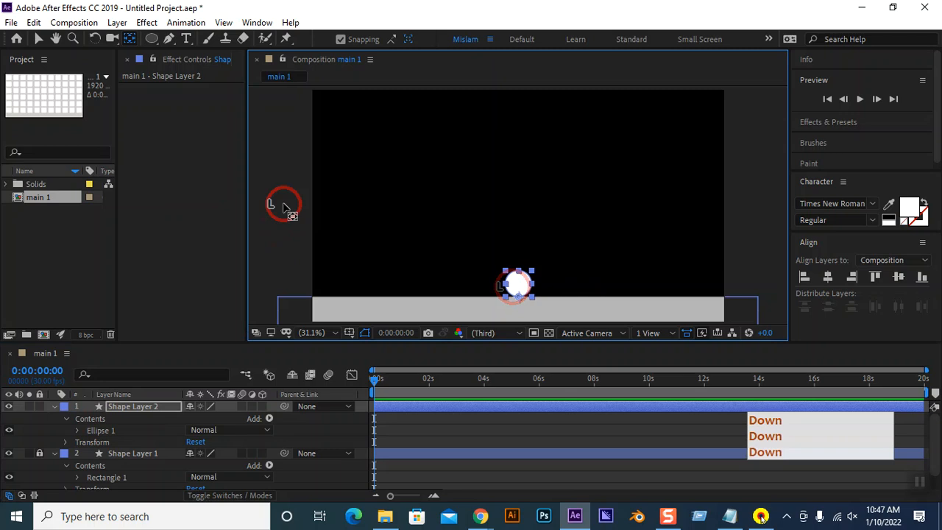
{"action": "left_click", "coordinate": [520, 285]}
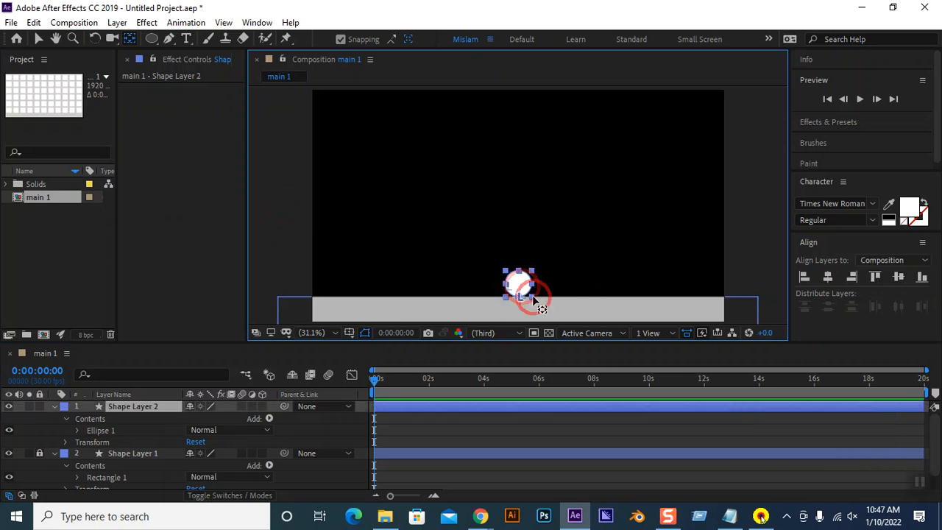
{"action": "key", "text": "shift+space"}
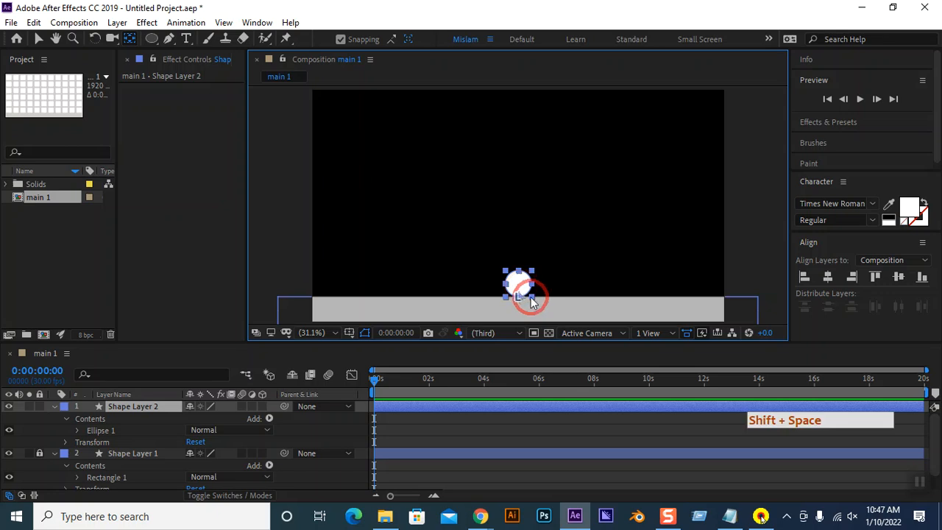
{"action": "left_click", "coordinate": [269, 254]}
Add Position keyframes to the ball layer at 0:00:00:00 and 0:00:00:20, keeping the ball on the ground at both
{"action": "left_click", "coordinate": [375, 380]}
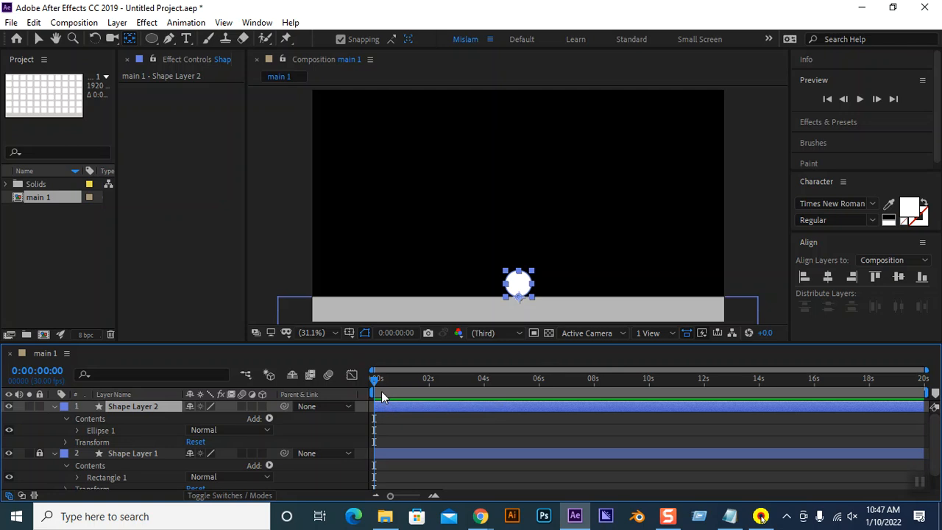
{"action": "left_click", "coordinate": [138, 409]}
{"action": "left_click", "coordinate": [66, 441]}
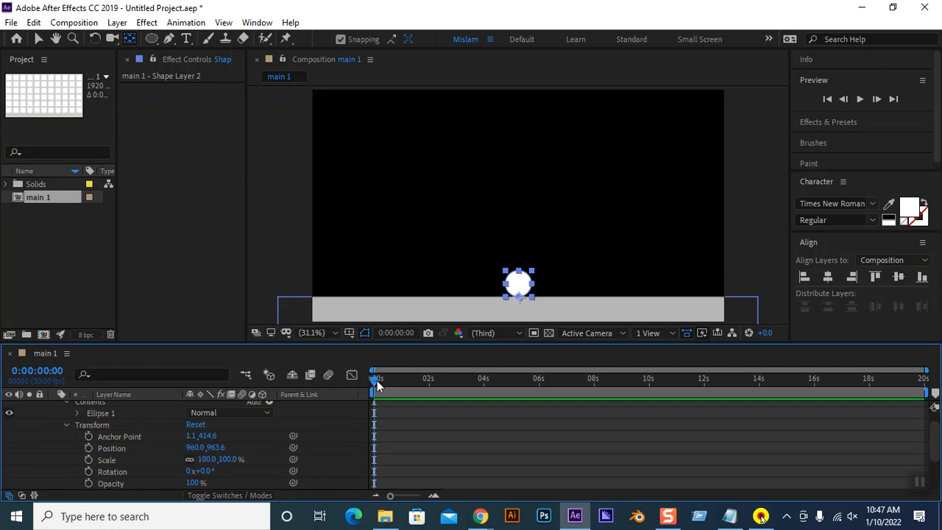
{"action": "left_click", "coordinate": [89, 448]}
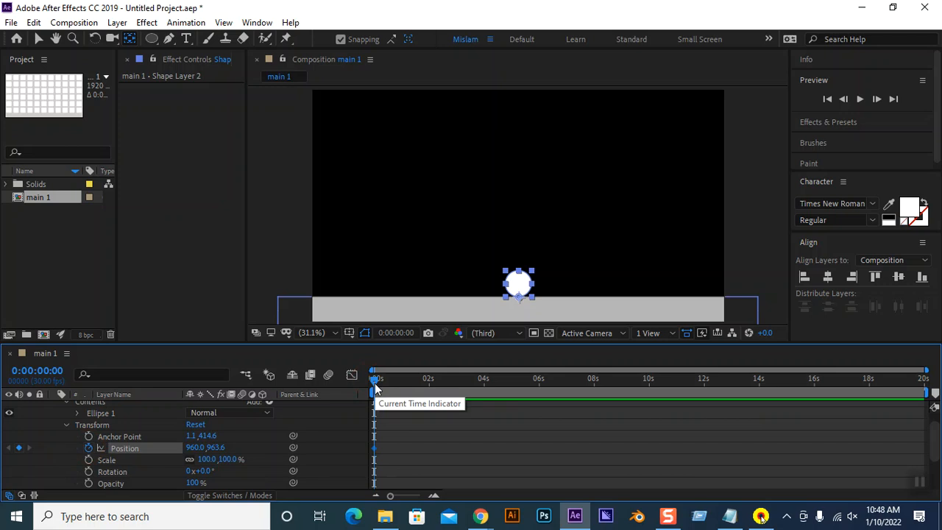
{"action": "key", "text": "shift+Page_Down"}
{"action": "key", "text": "shift+Page_Down"}
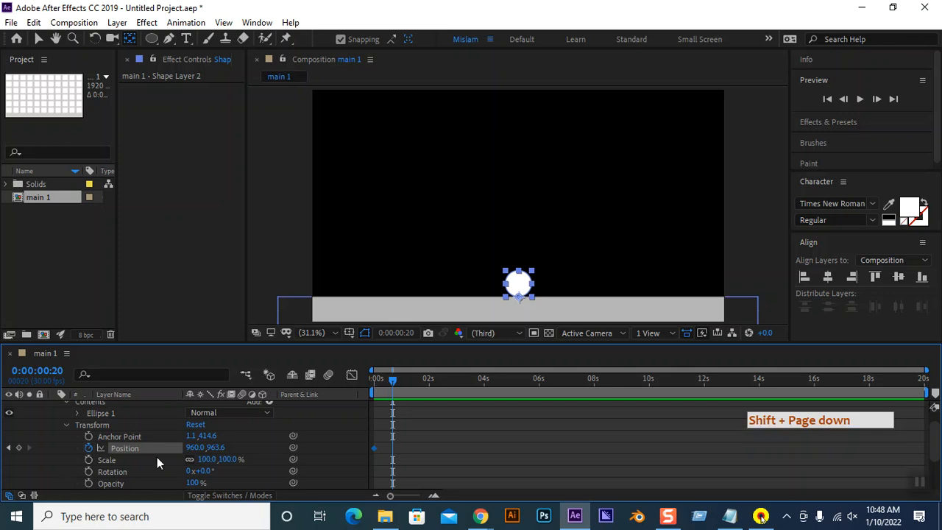
{"action": "left_click", "coordinate": [19, 448]}
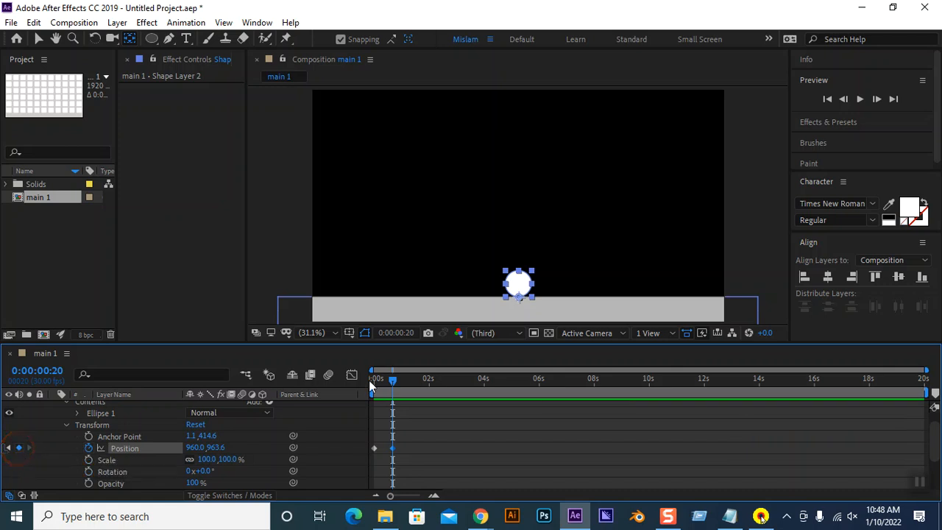
Raise the ball at 0:00:00:10 by setting its Position to 960.0, 254.6
{"action": "key", "text": "shift+Page_Up"}
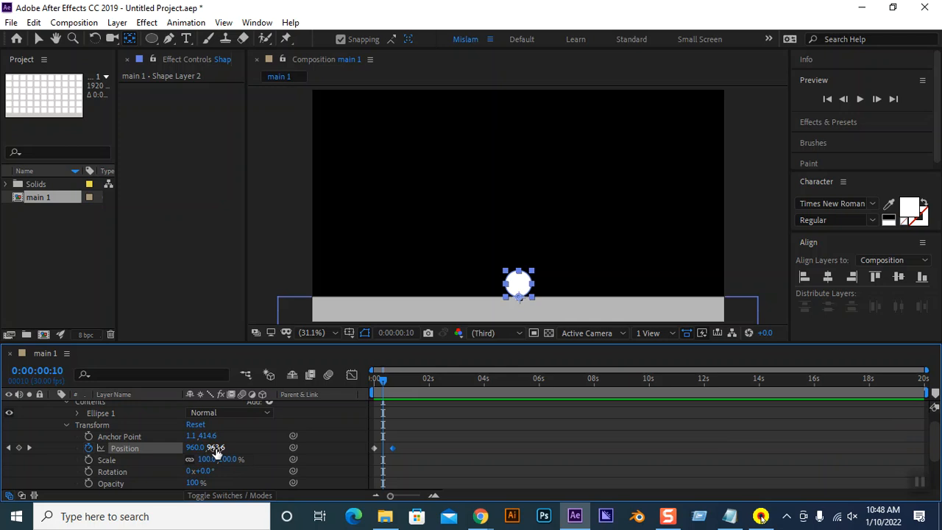
{"action": "left_click_drag", "start_coordinate": [215, 449], "coordinate": [6, 448]}
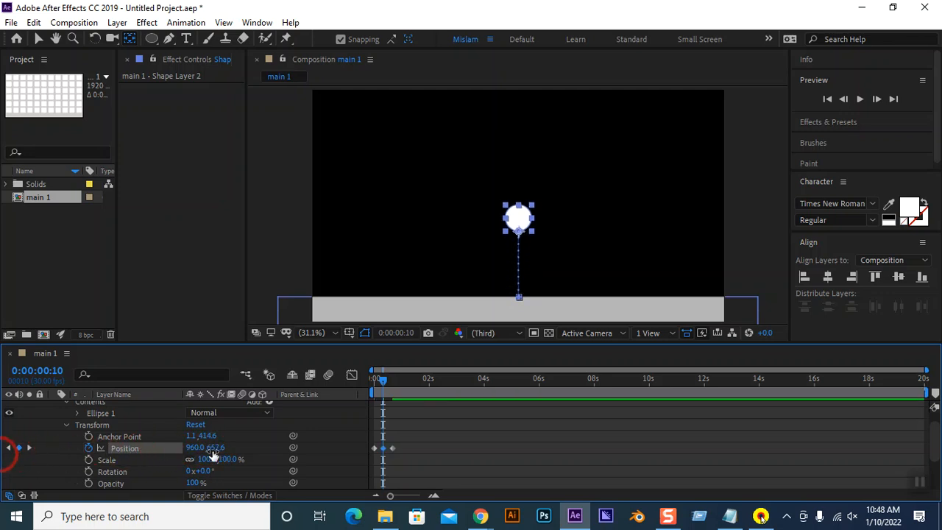
{"action": "left_click_drag", "start_coordinate": [216, 447], "coordinate": [5, 447]}
{"action": "left_click_drag", "start_coordinate": [212, 448], "coordinate": [157, 452]}
Preview the ball's bounce from the start of the composition
{"action": "left_click", "coordinate": [378, 379]}
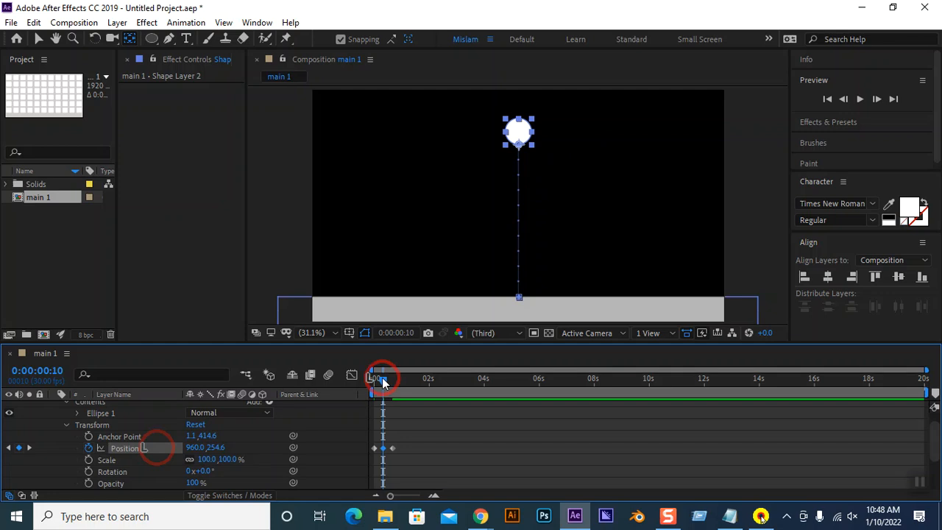
{"action": "left_click", "coordinate": [313, 379]}
{"action": "key", "text": "space"}
{"action": "key", "text": "space"}
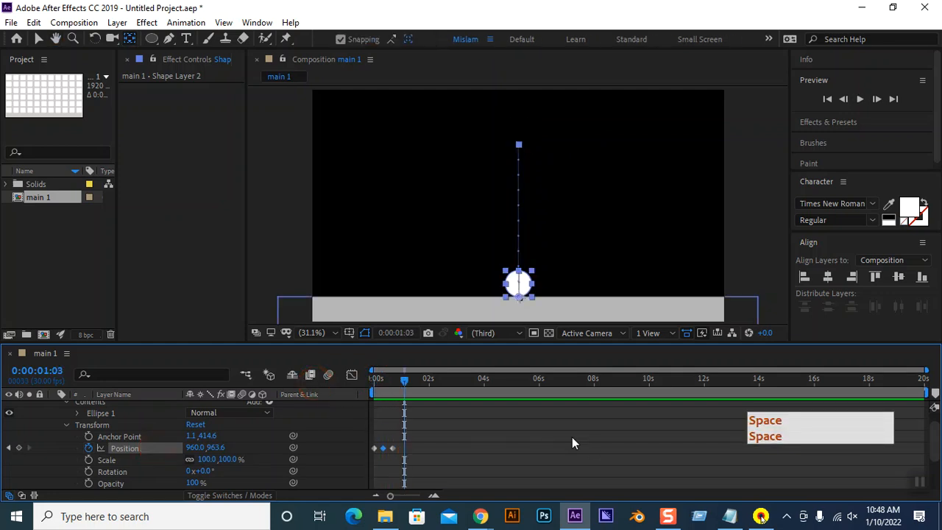
Apply Easy Ease to the ball's raised Position keyframe at 0:00:00:10
{"action": "left_click_drag", "start_coordinate": [405, 381], "coordinate": [384, 380]}
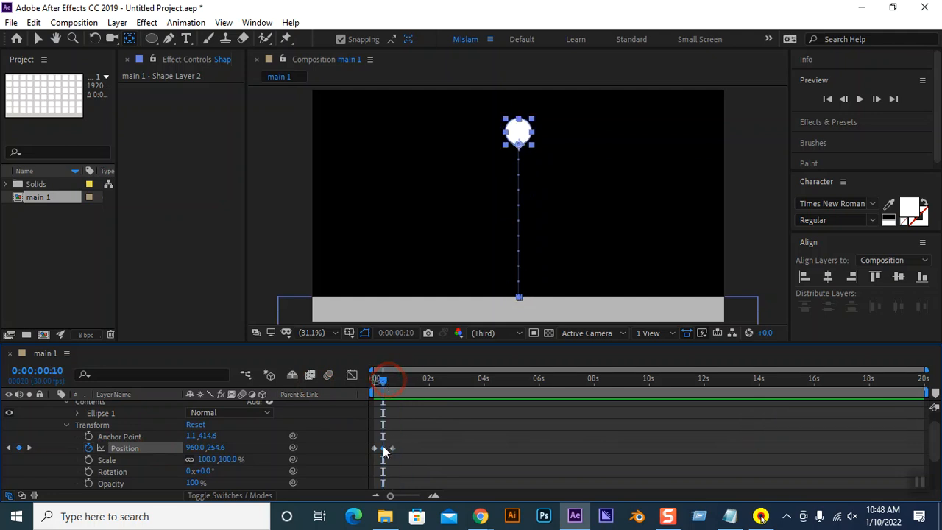
{"action": "mouse_move", "coordinate": [384, 449]}
{"action": "left_click", "coordinate": [384, 459]}
{"action": "left_click", "coordinate": [382, 448]}
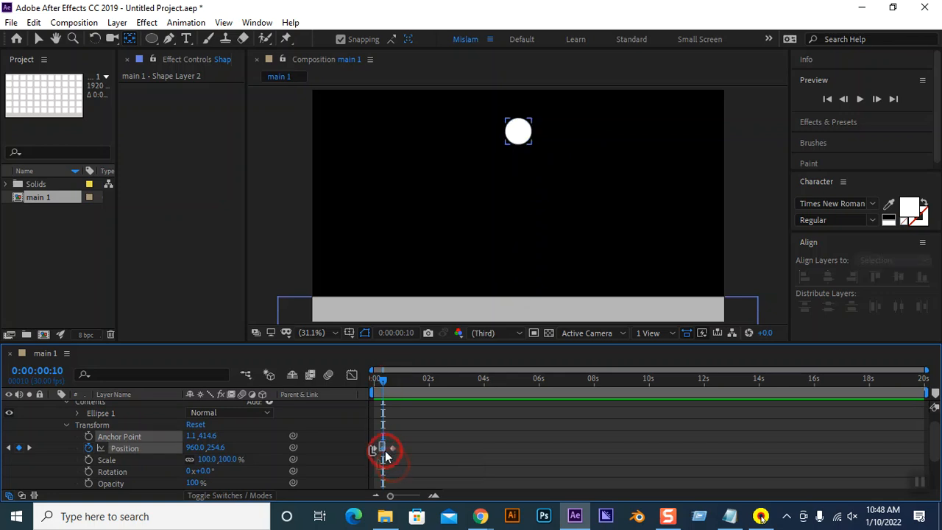
{"action": "left_click", "coordinate": [433, 495]}
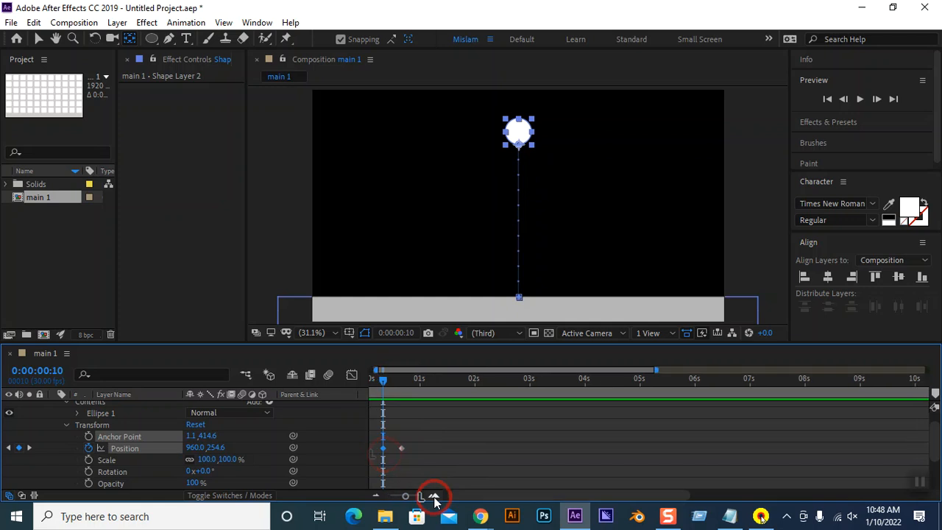
{"action": "left_click", "coordinate": [433, 495]}
{"action": "left_click_drag", "start_coordinate": [414, 495], "coordinate": [409, 495]}
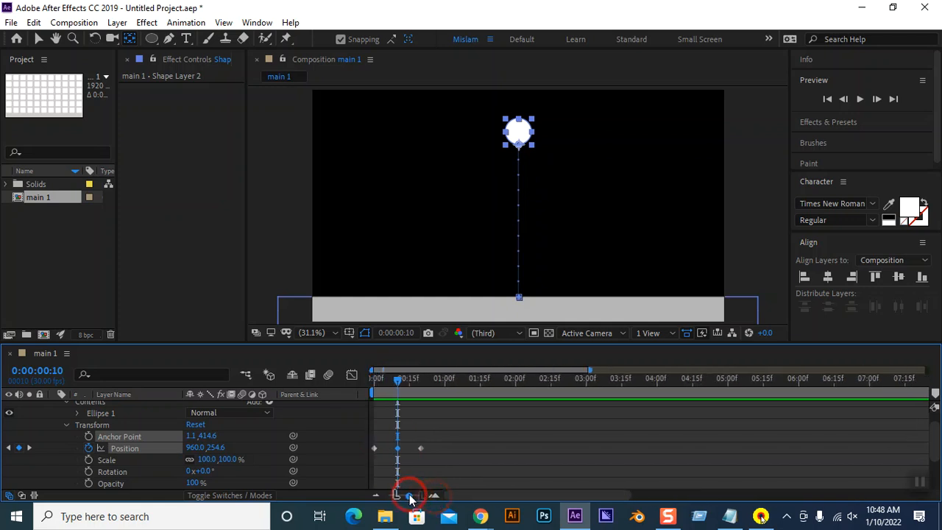
{"action": "left_click", "coordinate": [390, 443]}
{"action": "left_click_drag", "start_coordinate": [390, 443], "coordinate": [395, 452]}
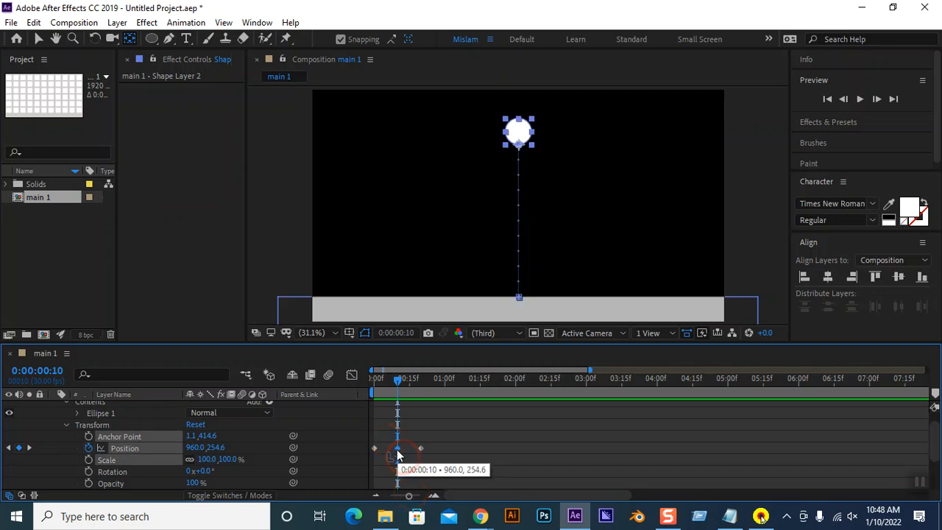
{"action": "right_click", "coordinate": [398, 456]}
{"action": "mouse_move", "coordinate": [455, 446]}
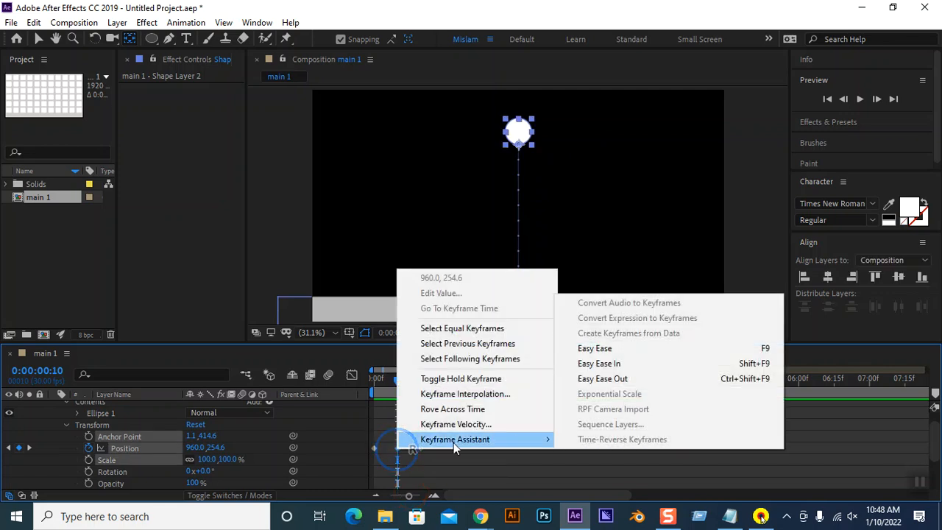
{"action": "left_click", "coordinate": [615, 349]}
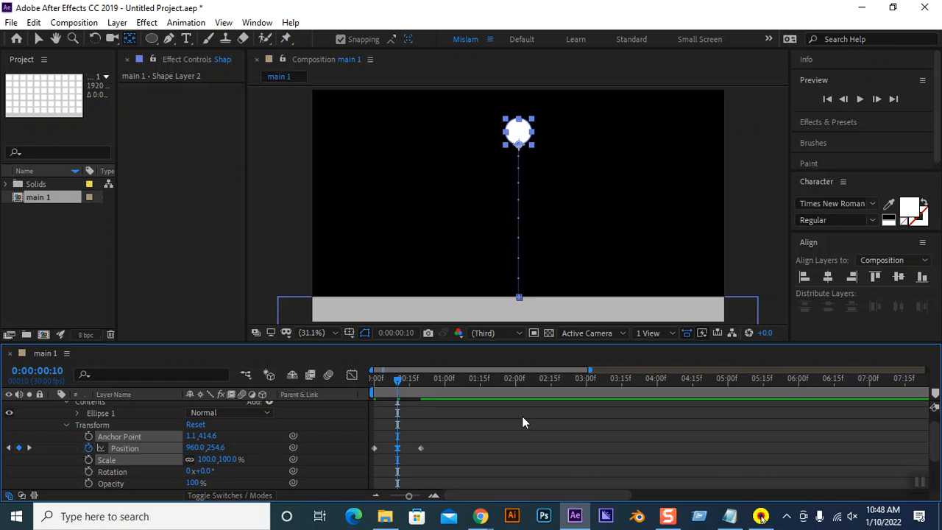
Inspect the speed graph of the ball's Position keyframes in the Graph Editor, then return to the keyframe view
{"action": "left_click_drag", "start_coordinate": [443, 442], "coordinate": [374, 450]}
{"action": "left_click", "coordinate": [352, 374]}
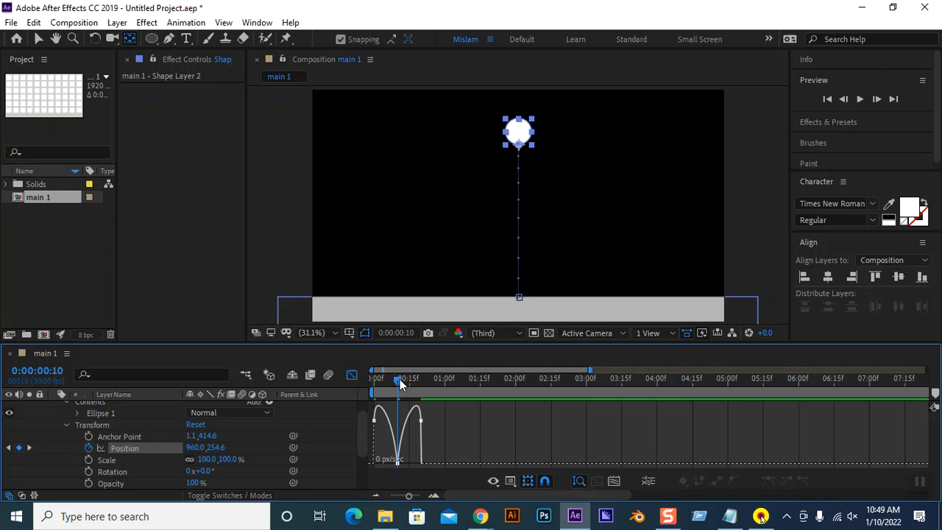
{"action": "left_click", "coordinate": [352, 375]}
Undo the Easy Ease and the last Position change on the ball's keyframe at 0:00:00:10
{"action": "key", "text": "ctrl+z"}
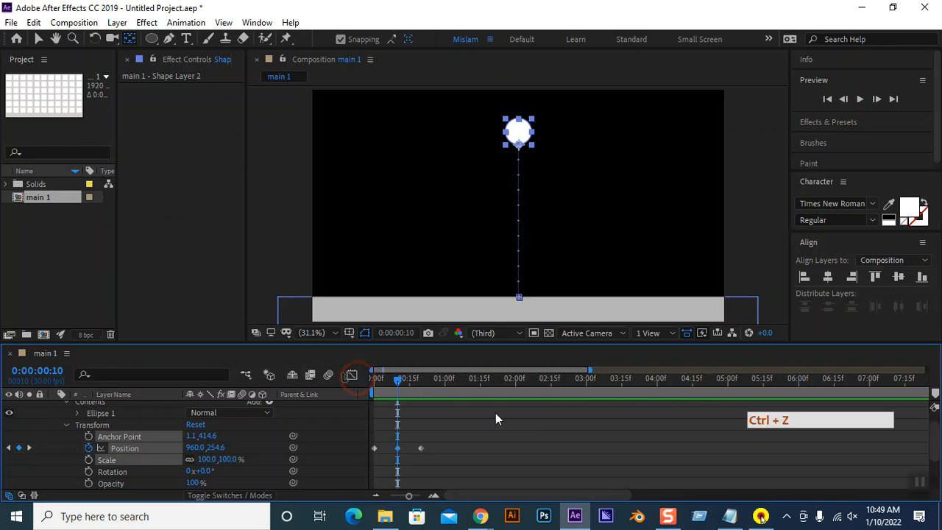
{"action": "left_click", "coordinate": [462, 440]}
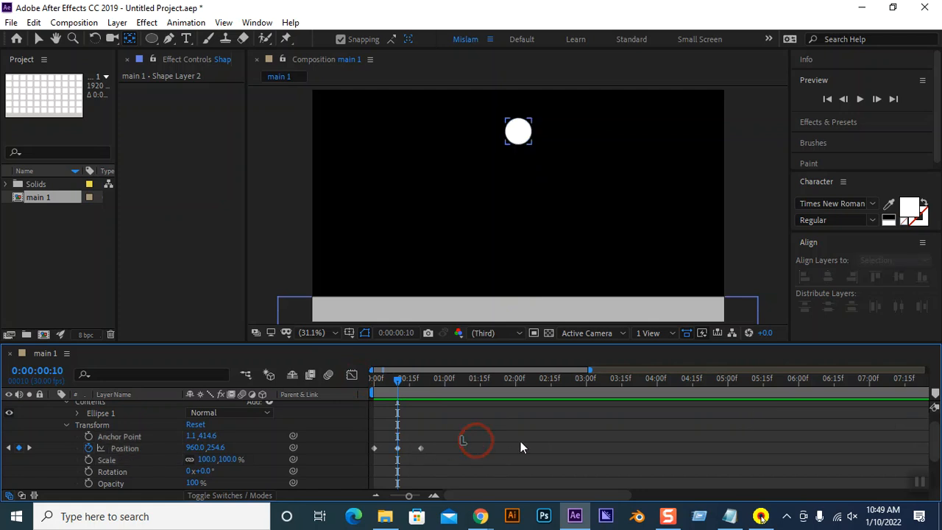
{"action": "key", "text": "ctrl+z"}
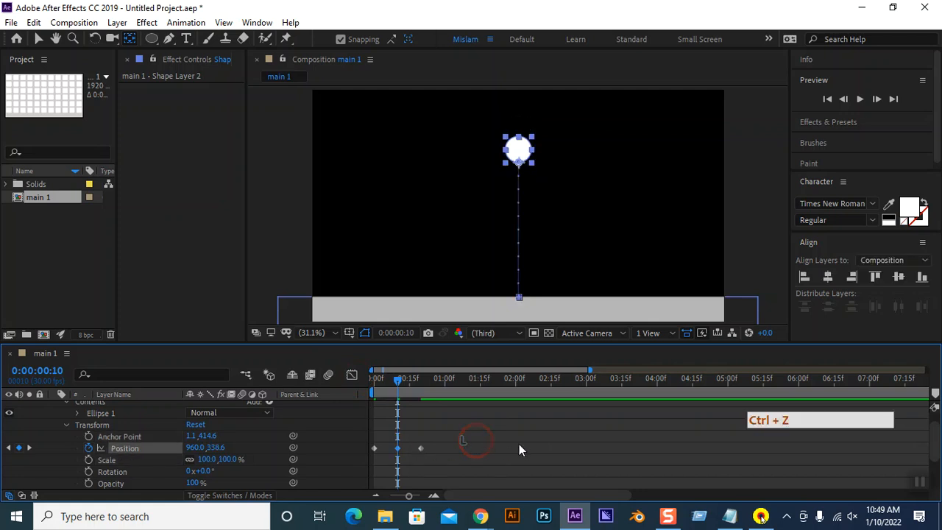
Apply Easy Ease to the ball's middle Position keyframe at 0:00:00:10
{"action": "left_click", "coordinate": [401, 432]}
{"action": "left_click", "coordinate": [388, 446]}
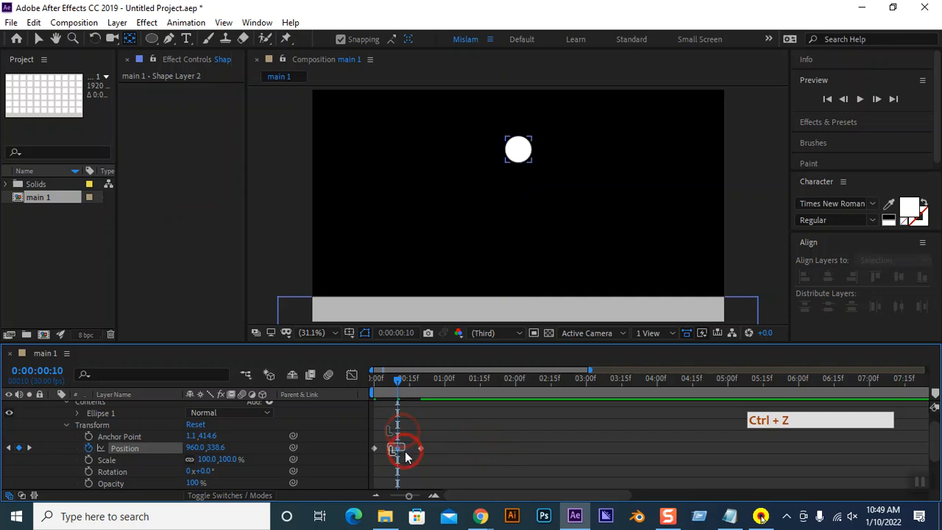
{"action": "left_click", "coordinate": [396, 456]}
{"action": "right_click", "coordinate": [397, 457]}
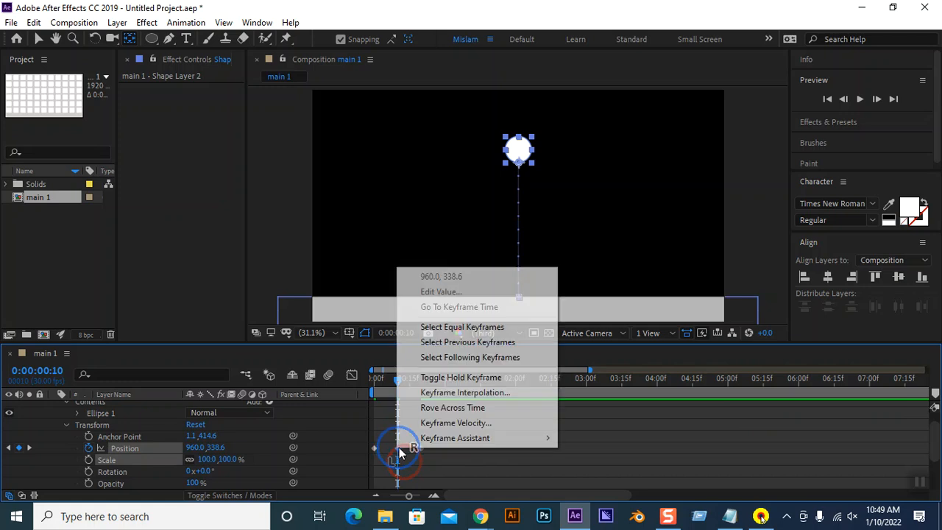
{"action": "mouse_move", "coordinate": [456, 440]}
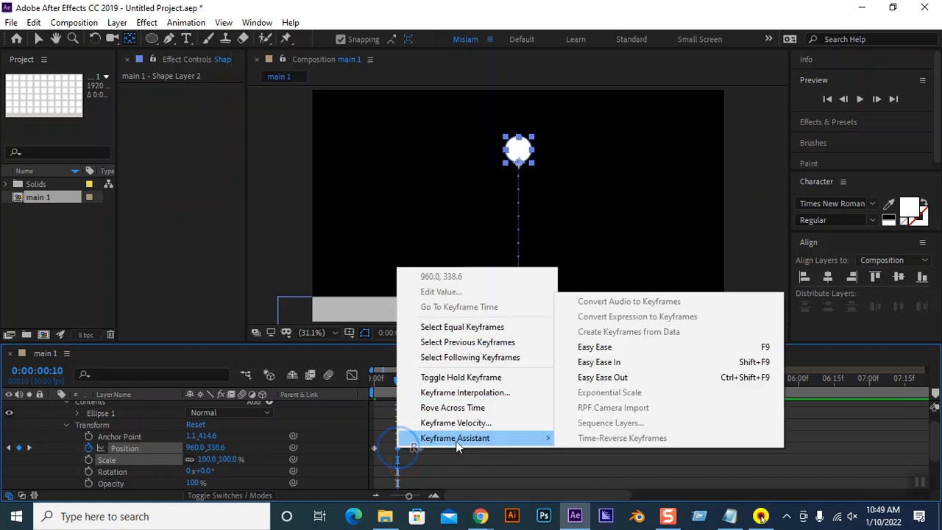
{"action": "left_click", "coordinate": [611, 347]}
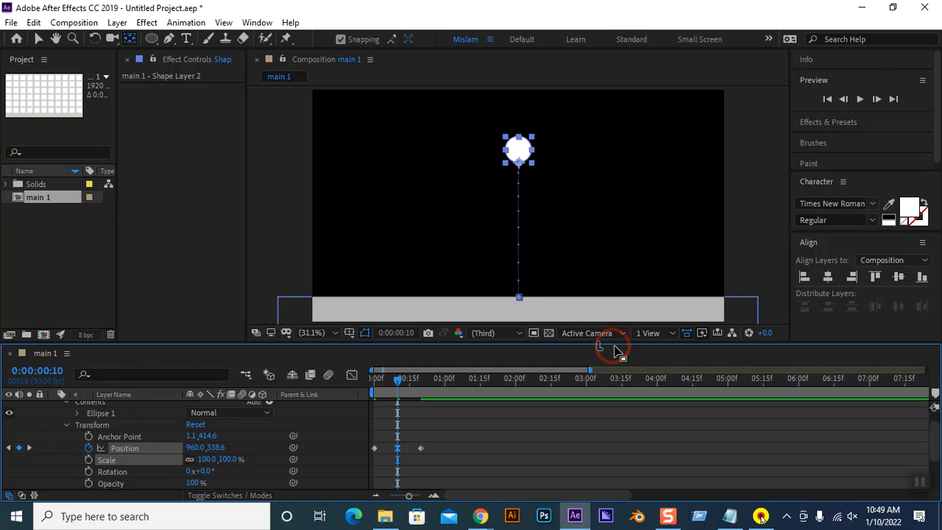
Check the eased bounce by scrubbing, return to 0:00:00:10, and display the Position value graph in the Graph Editor
{"action": "left_click", "coordinate": [397, 378]}
{"action": "left_click_drag", "start_coordinate": [398, 380], "coordinate": [424, 382]}
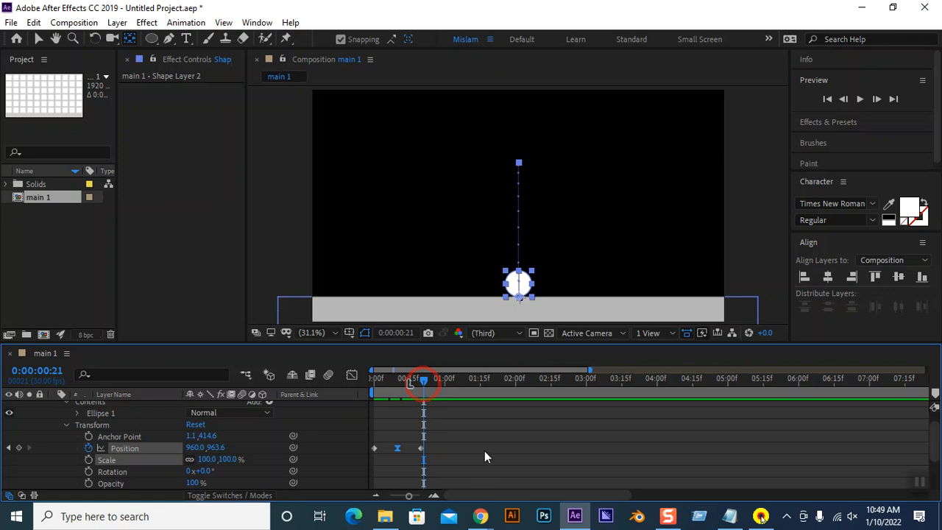
{"action": "left_click_drag", "start_coordinate": [423, 382], "coordinate": [397, 381]}
{"action": "left_click", "coordinate": [353, 377]}
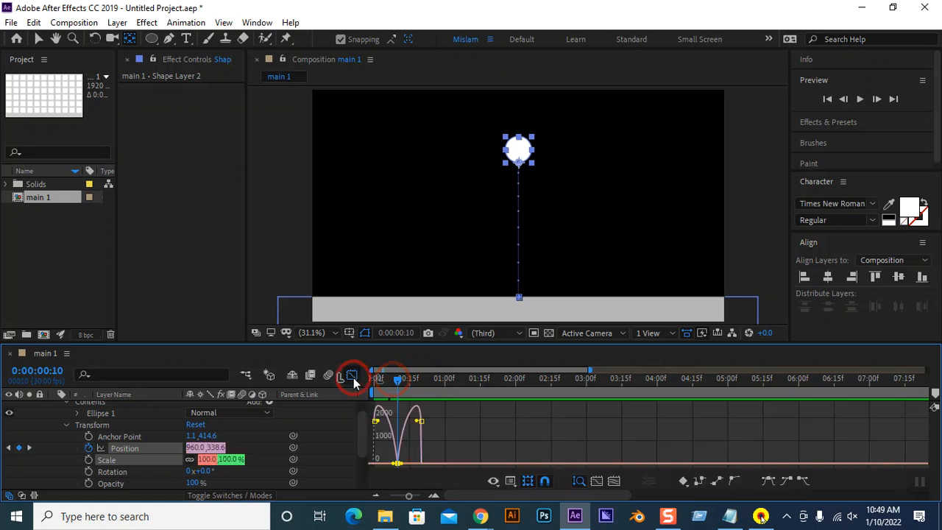
{"action": "left_click", "coordinate": [401, 467]}
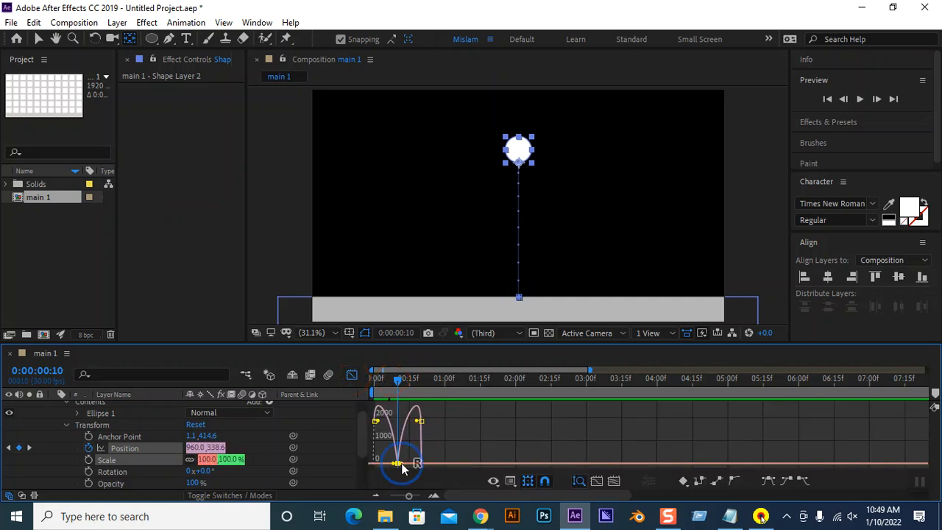
{"action": "right_click", "coordinate": [403, 468]}
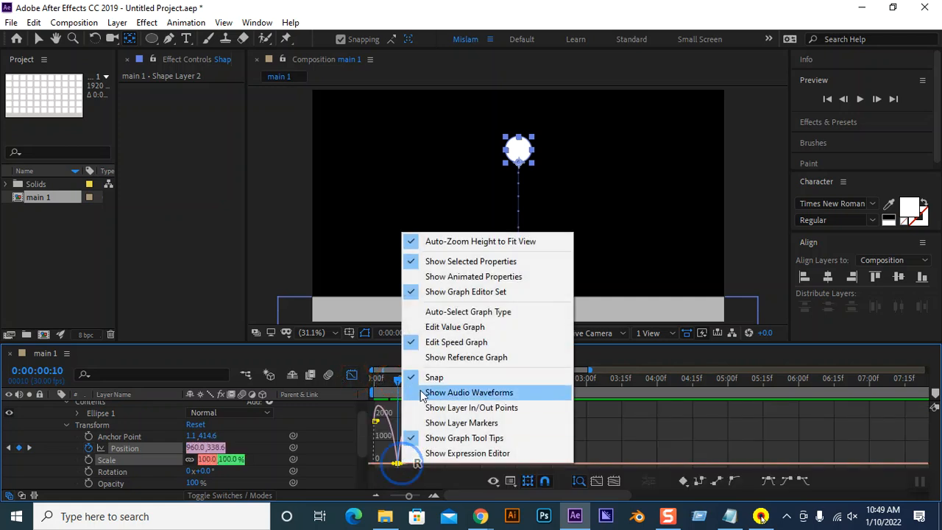
{"action": "left_click", "coordinate": [462, 328]}
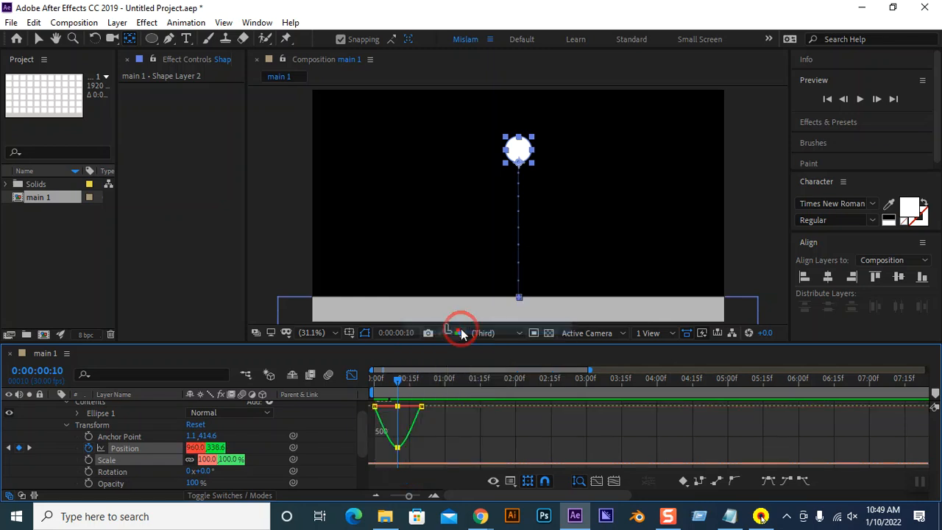
Raise the bounce peak at 0:00:00:10 to a Y position of about 256 in the value graph, then close the Graph Editor
{"action": "left_click", "coordinate": [398, 448]}
{"action": "left_click", "coordinate": [398, 448]}
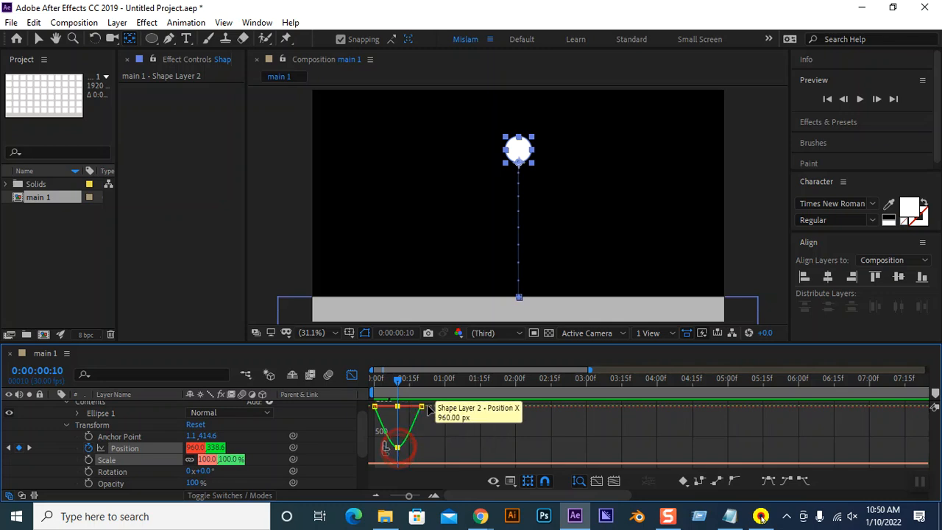
{"action": "left_click", "coordinate": [398, 447]}
{"action": "mouse_move", "coordinate": [398, 448]}
{"action": "left_mouse_down"}
{"action": "mouse_move", "coordinate": [397, 438]}
{"action": "mouse_move", "coordinate": [401, 466]}
{"action": "mouse_move", "coordinate": [399, 444]}
{"action": "mouse_move", "coordinate": [401, 456]}
{"action": "left_mouse_up"}
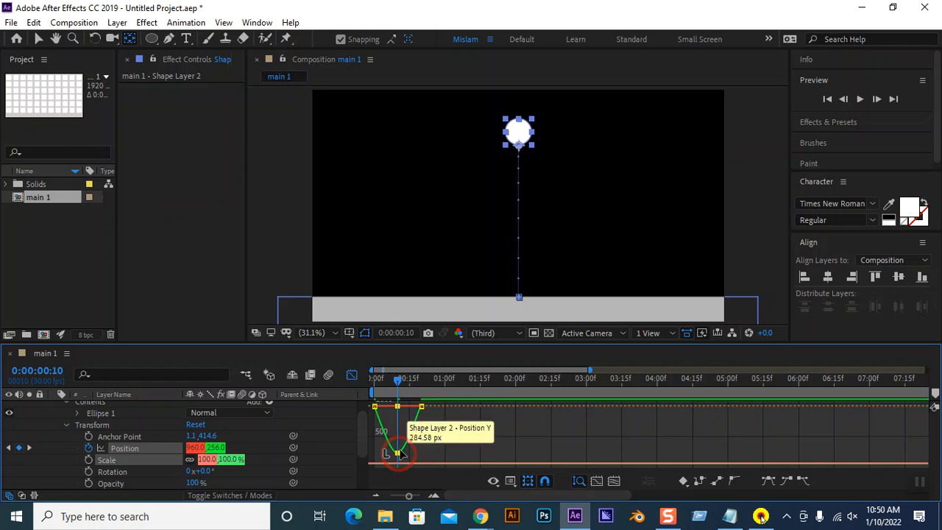
{"action": "left_click", "coordinate": [420, 407]}
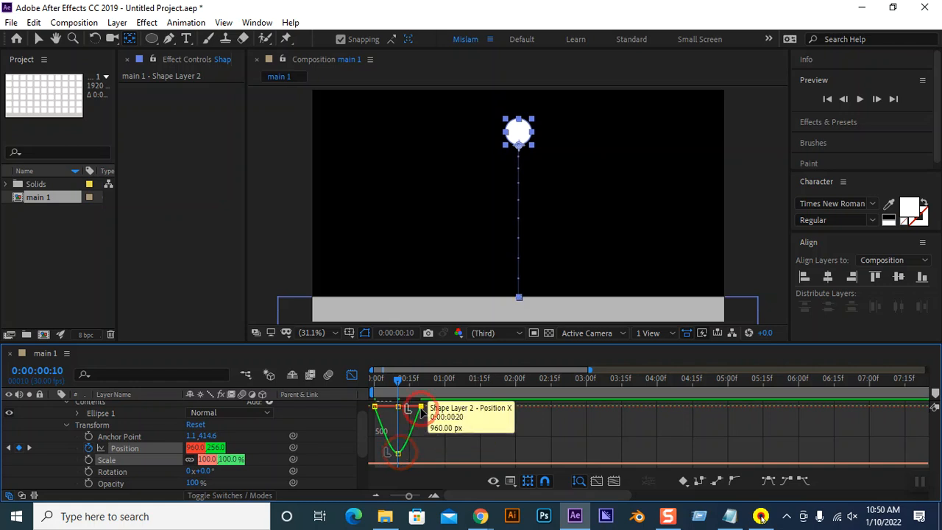
{"action": "double_click", "coordinate": [388, 452]}
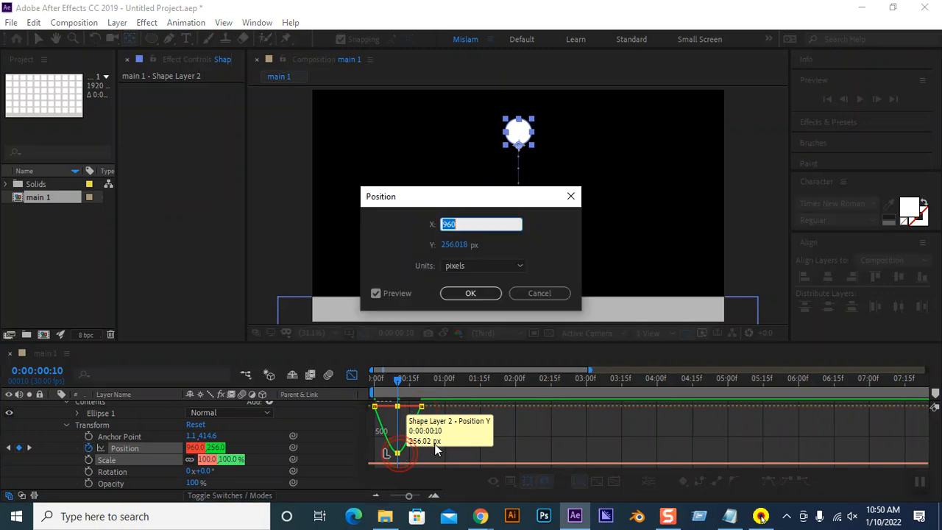
{"action": "left_click", "coordinate": [570, 196]}
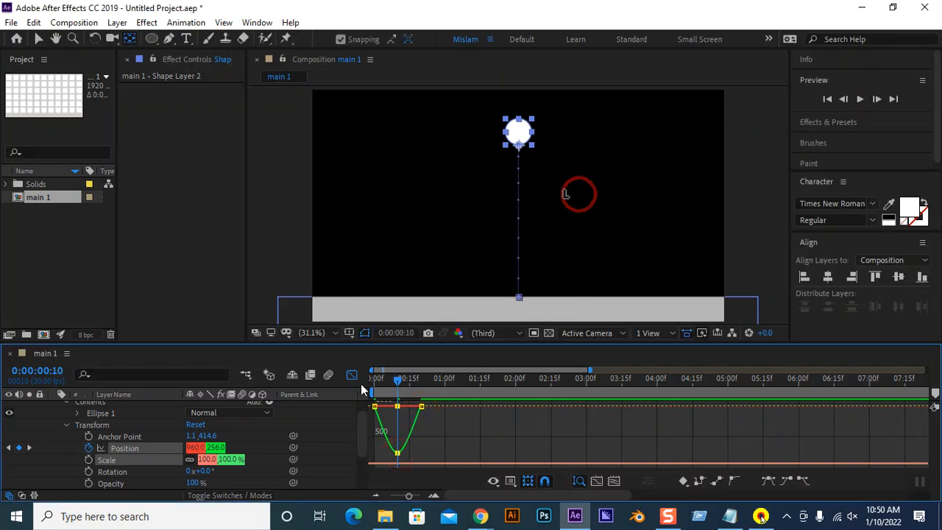
{"action": "left_click", "coordinate": [350, 375]}
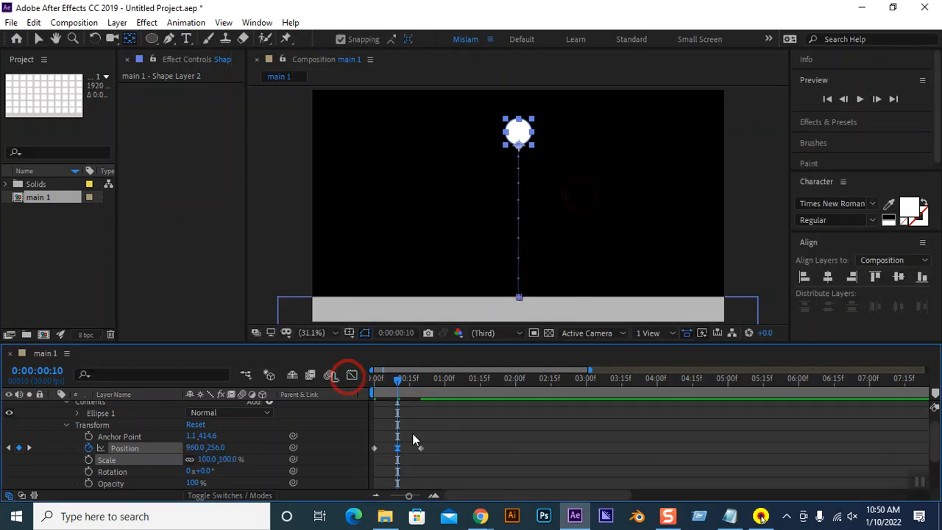
Copy the ball's three Position keyframes and paste them at 0:00:00:20 to add a second bounce
{"action": "left_click", "coordinate": [448, 447]}
{"action": "left_click_drag", "start_coordinate": [449, 445], "coordinate": [366, 457]}
{"action": "key", "text": "ctrl+c"}
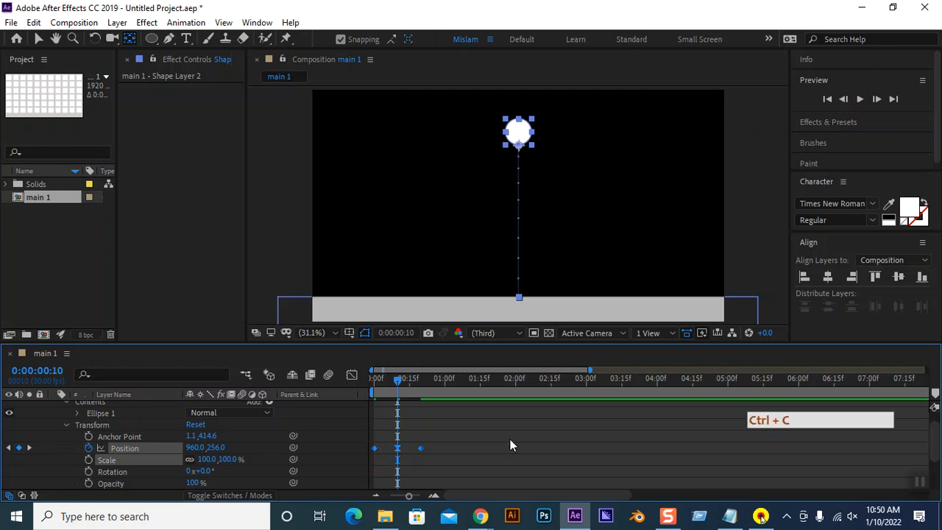
{"action": "left_click_drag", "start_coordinate": [399, 383], "coordinate": [420, 379]}
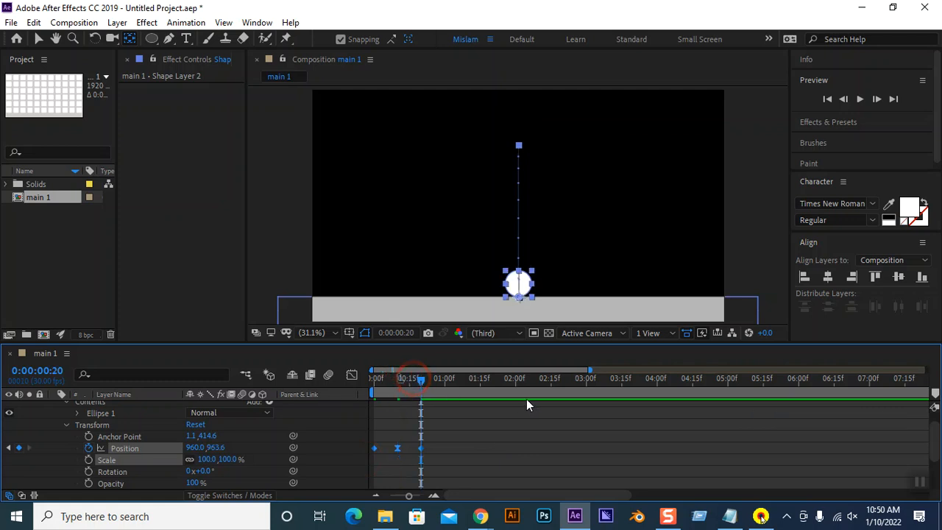
{"action": "key", "text": "ctrl+v"}
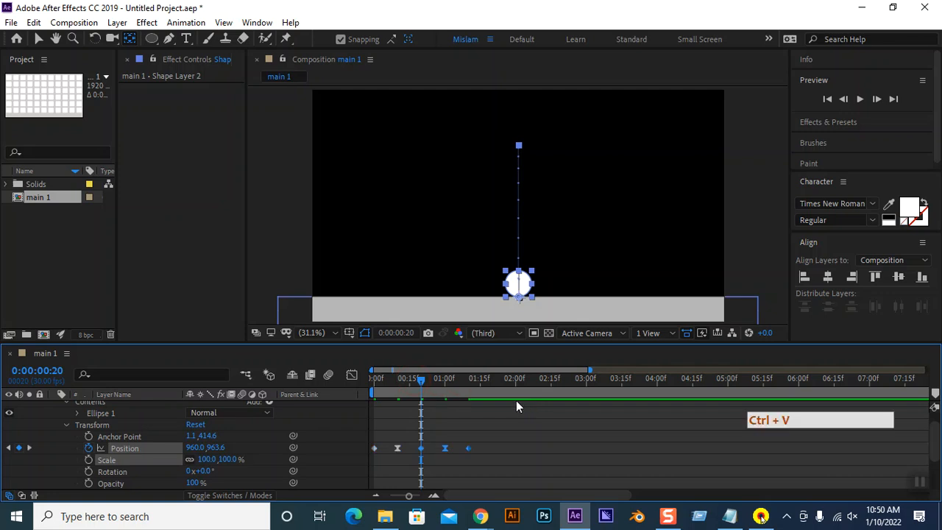
Paste the copied bounce keyframes at 0:00:01:10, 0:00:02:00, 0:00:02:20, 0:00:03:10 and 0:00:04:00
{"action": "left_click", "coordinate": [421, 380]}
{"action": "left_click_drag", "start_coordinate": [437, 382], "coordinate": [469, 381]}
{"action": "key", "text": "ctrl+v"}
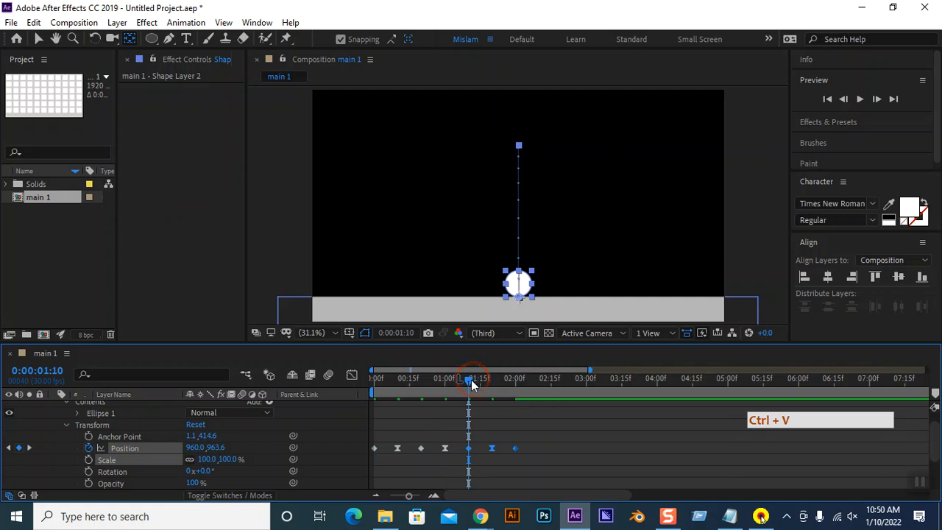
{"action": "left_click_drag", "start_coordinate": [470, 381], "coordinate": [515, 384]}
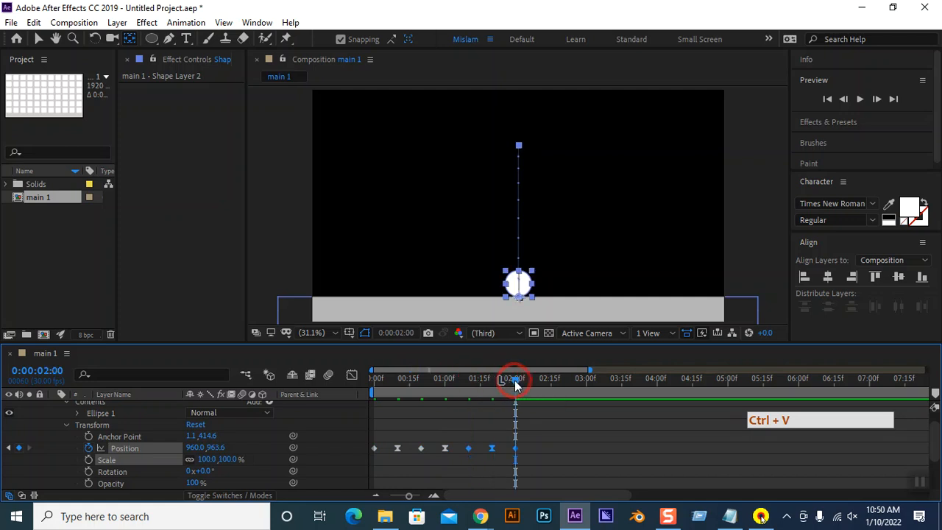
{"action": "key", "text": "ctrl+v"}
{"action": "left_click_drag", "start_coordinate": [515, 382], "coordinate": [556, 384]}
{"action": "key", "text": "ctrl+v"}
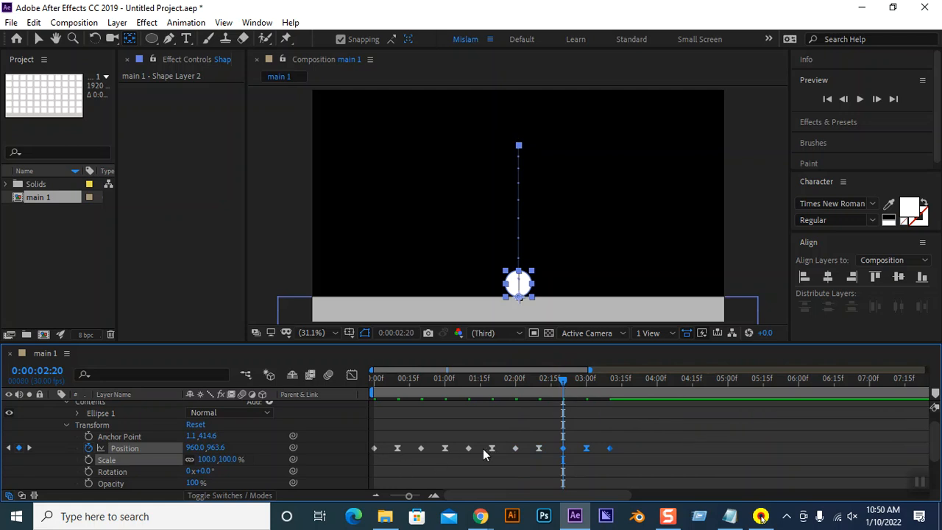
{"action": "left_click_drag", "start_coordinate": [565, 379], "coordinate": [654, 378]}
{"action": "key", "text": "ctrl+v"}
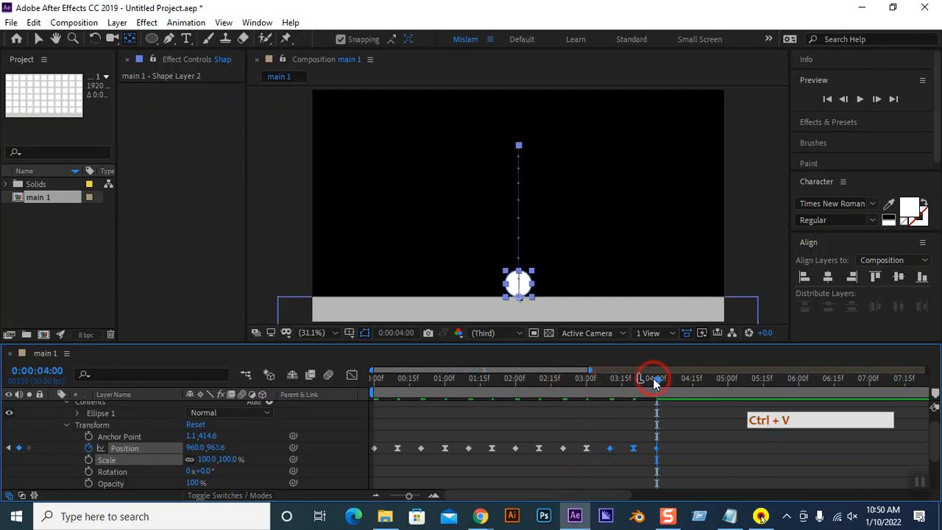
{"action": "key", "text": "ctrl+v"}
{"action": "left_click_drag", "start_coordinate": [671, 383], "coordinate": [699, 388]}
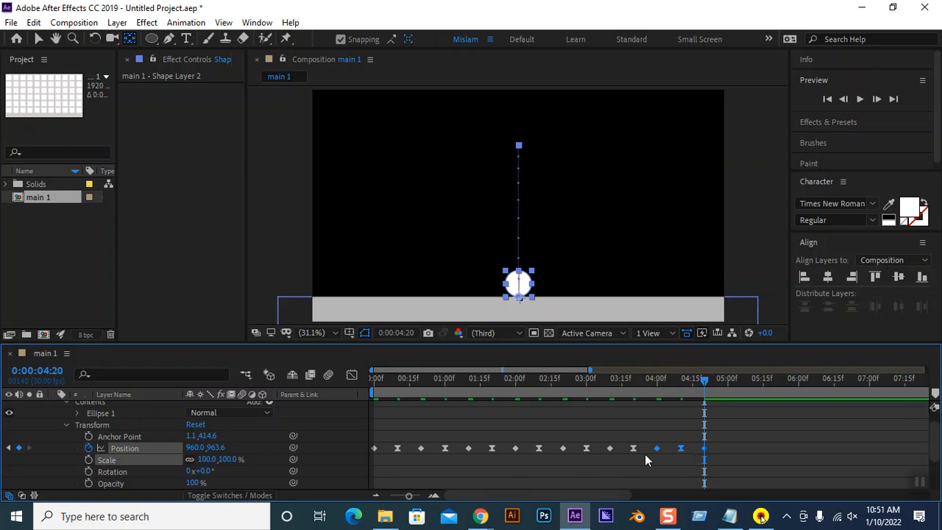
Preview the repeated bounces from the start of the composition
{"action": "left_click", "coordinate": [557, 380]}
{"action": "key", "text": "space"}
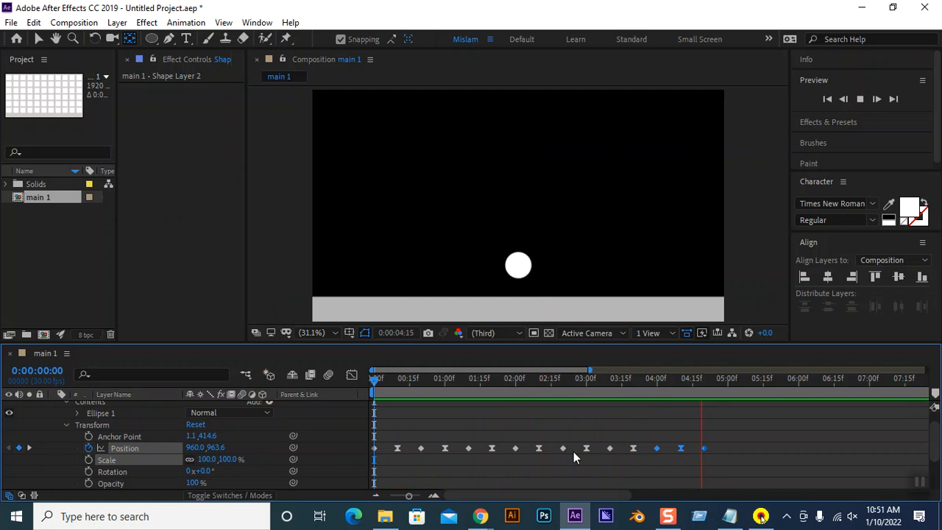
{"action": "key", "text": "space"}
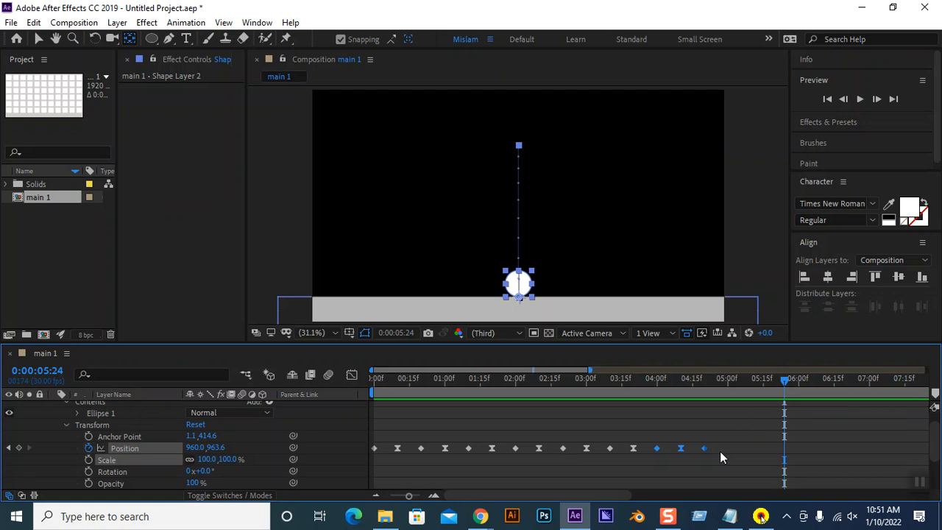
{"action": "mouse_move", "coordinate": [706, 450]}
{"action": "left_click_drag", "start_coordinate": [724, 450], "coordinate": [385, 458]}
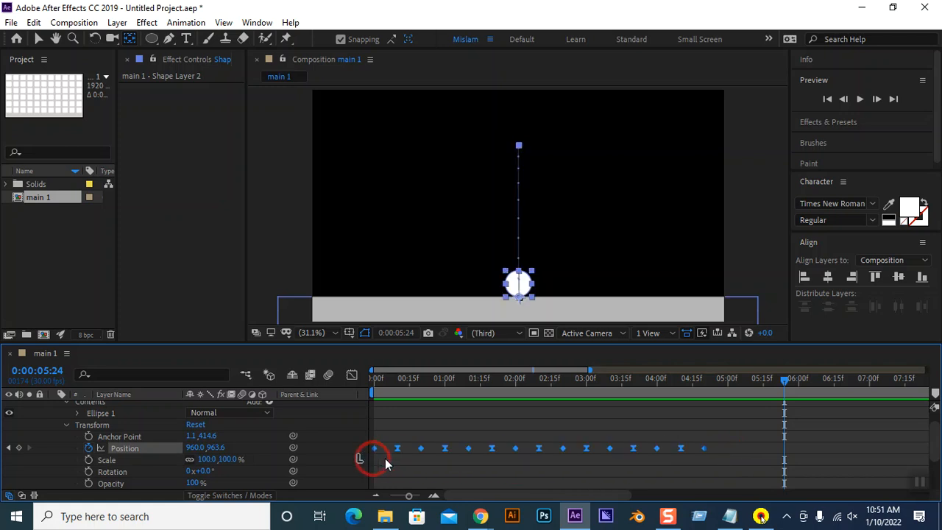
{"action": "left_click", "coordinate": [704, 450]}
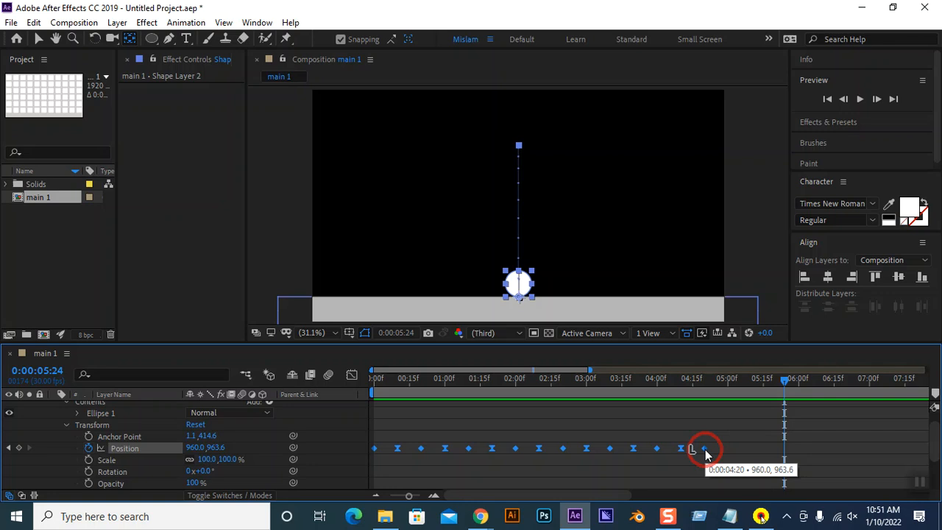
{"action": "mouse_move", "coordinate": [705, 450]}
{"action": "left_mouse_down"}
{"action": "mouse_move", "coordinate": [675, 450]}
{"action": "mouse_move", "coordinate": [699, 450]}
{"action": "left_mouse_up"}
{"action": "key", "text": "ctrl+z"}
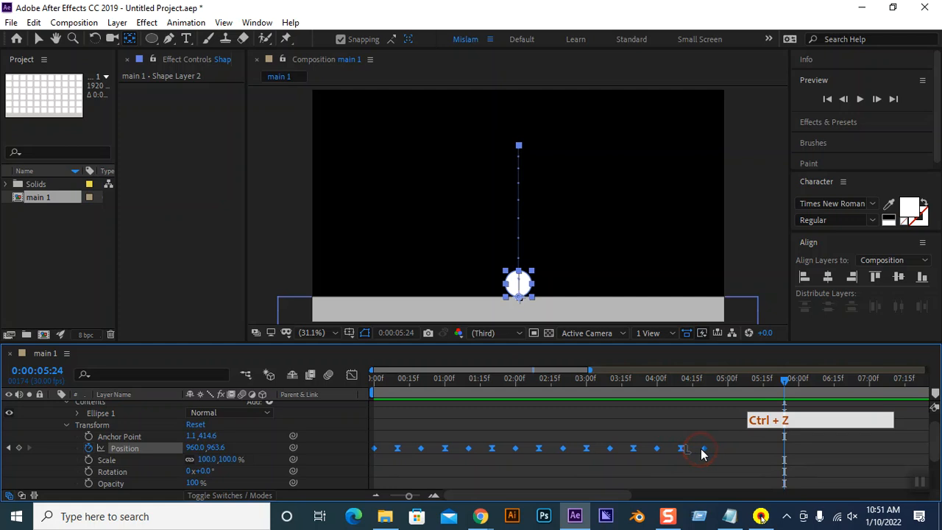
Compress all the ball's Position keyframes proportionally so the last falls just after 0:00:04:00, and preview the bouncing from the start
{"action": "left_click", "coordinate": [693, 448]}
{"action": "left_click", "coordinate": [704, 447]}
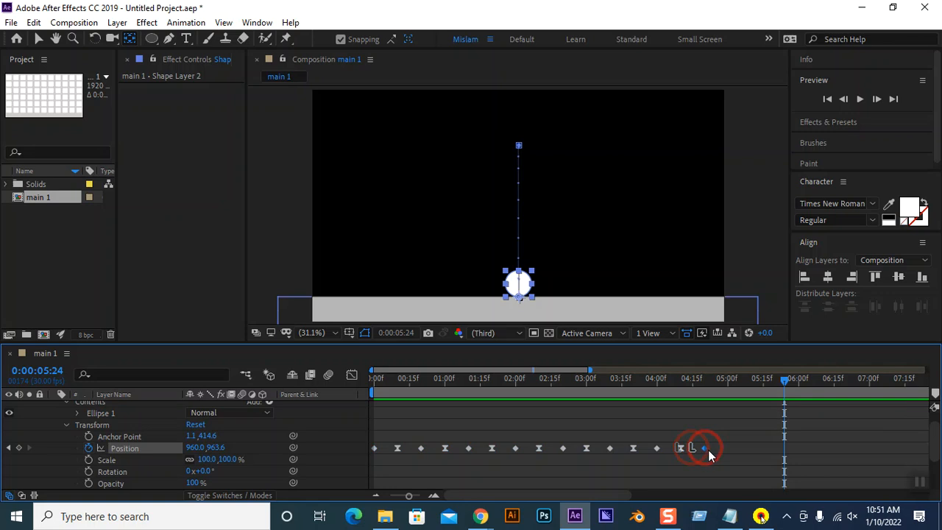
{"action": "left_click_drag", "start_coordinate": [706, 458], "coordinate": [372, 447]}
{"action": "left_click_drag", "start_coordinate": [704, 447], "coordinate": [659, 447]}
{"action": "left_click_drag", "start_coordinate": [784, 381], "coordinate": [254, 375]}
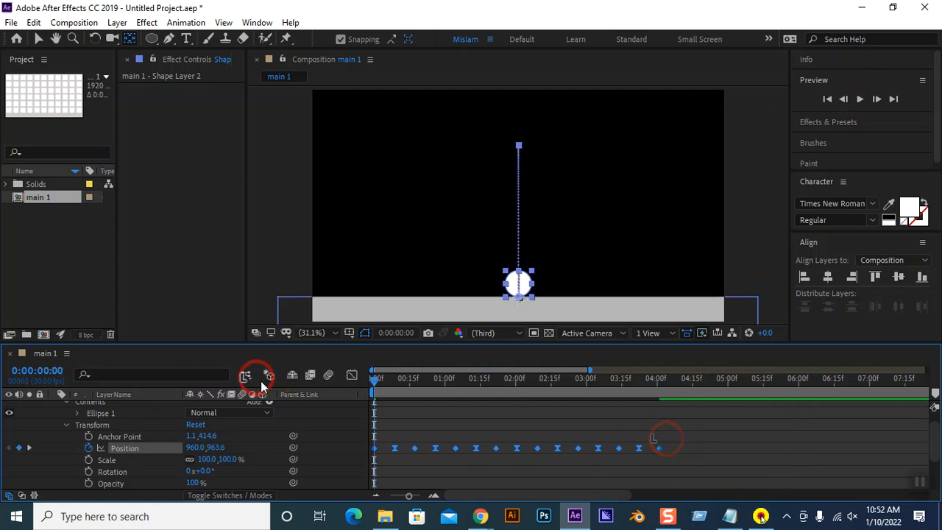
{"action": "key", "text": "space"}
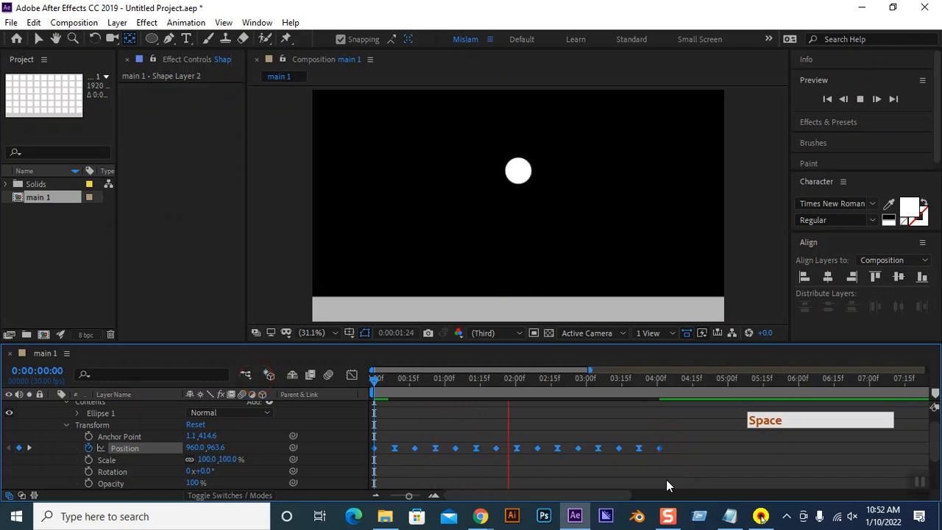
Stop the preview, enable motion blur on the ball's layer, and play the bouncing from the start
{"action": "key", "text": "space"}
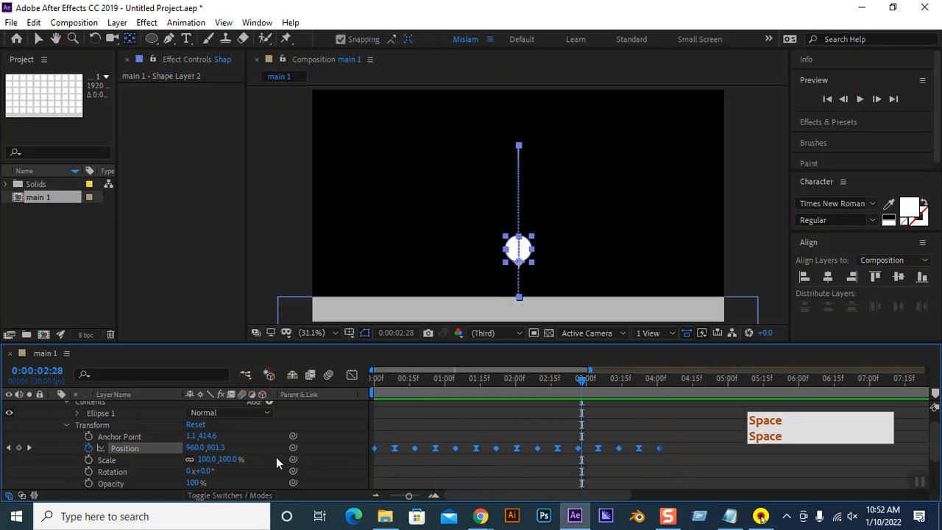
{"action": "scroll", "coordinate": [284, 444], "scroll_direction": "up", "scroll_amount": 1}
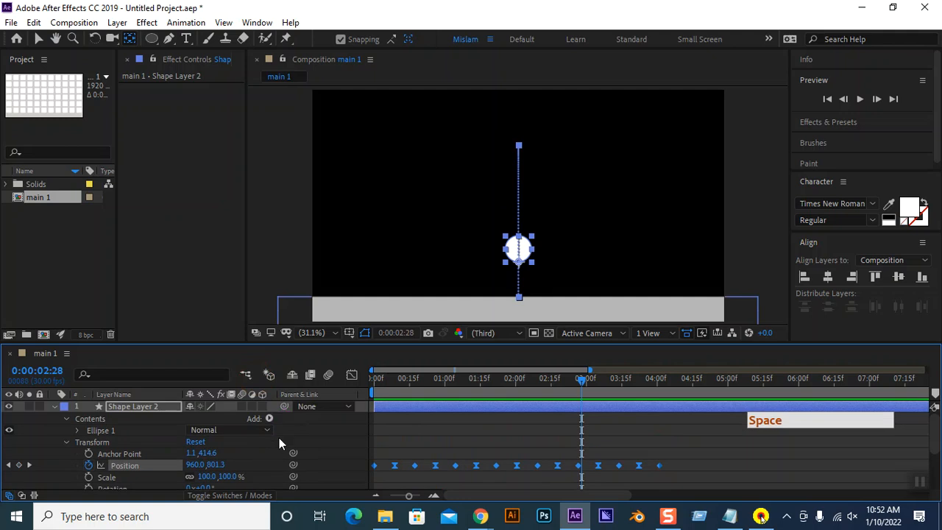
{"action": "left_click", "coordinate": [242, 405]}
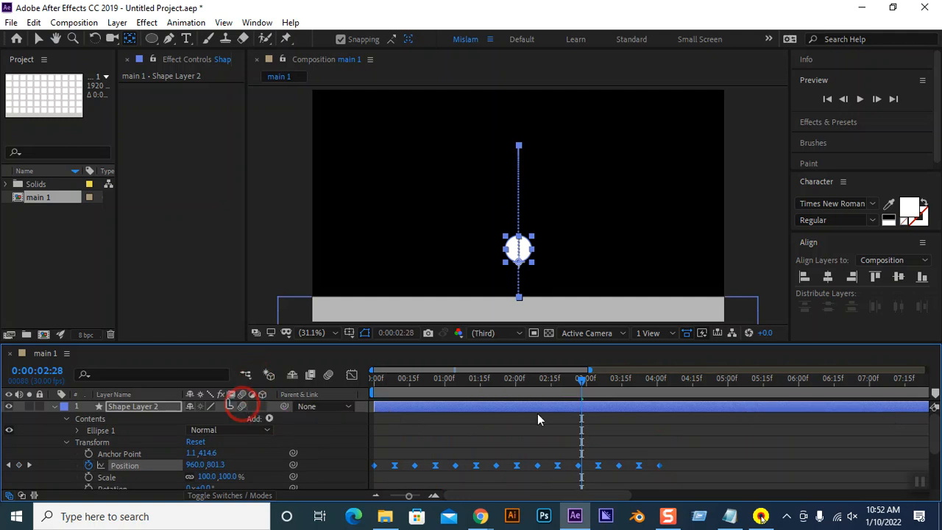
{"action": "left_click", "coordinate": [376, 378]}
{"action": "left_click", "coordinate": [328, 375]}
{"action": "key", "text": "space"}
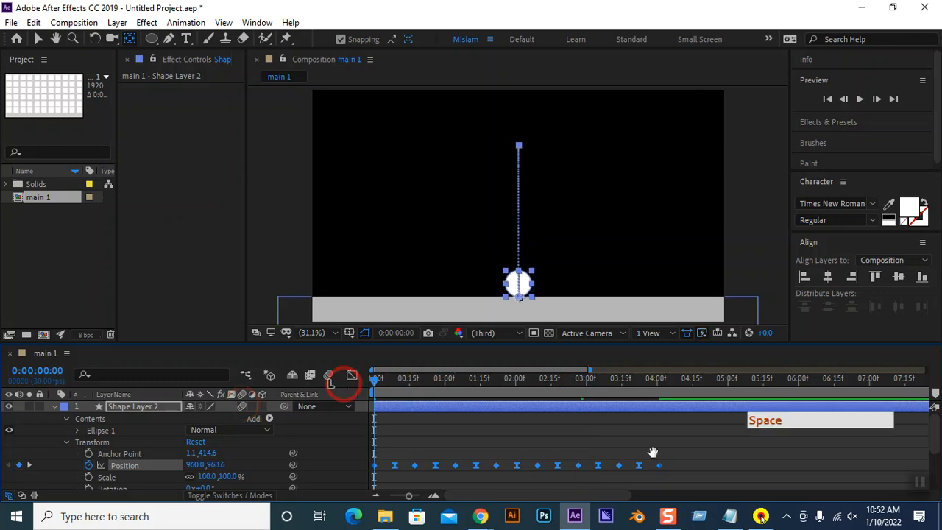
{"action": "key", "text": "space"}
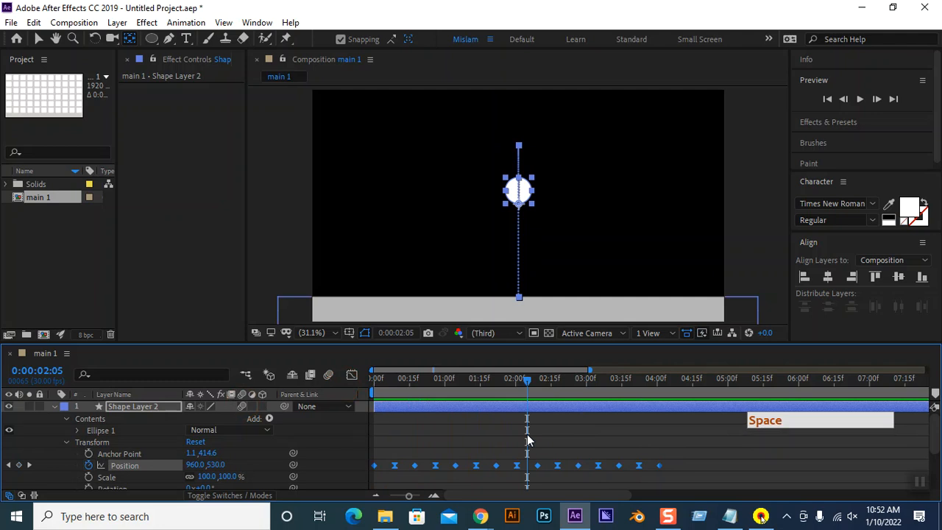
Enable motion blur for the whole composition and preview the blurred bouncing from the start
{"action": "left_click", "coordinate": [328, 374]}
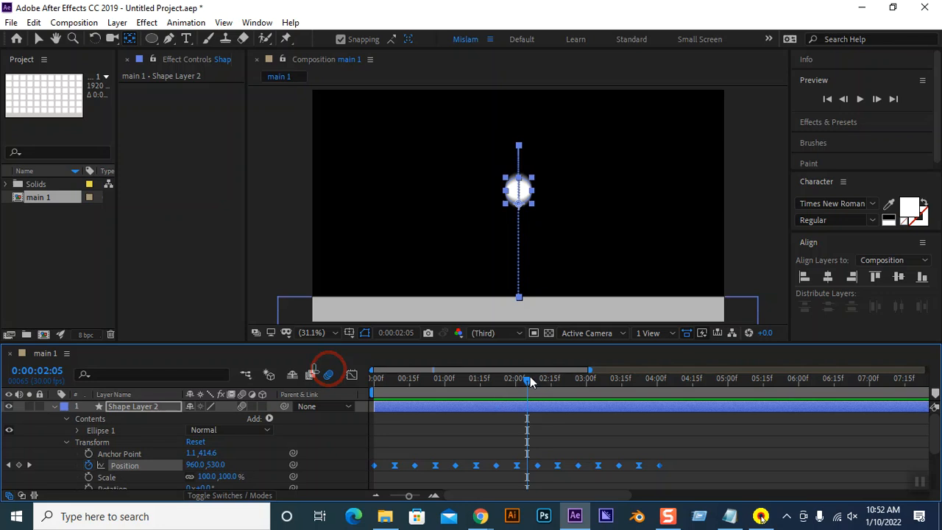
{"action": "left_click_drag", "start_coordinate": [531, 380], "coordinate": [393, 391]}
{"action": "key", "text": "space"}
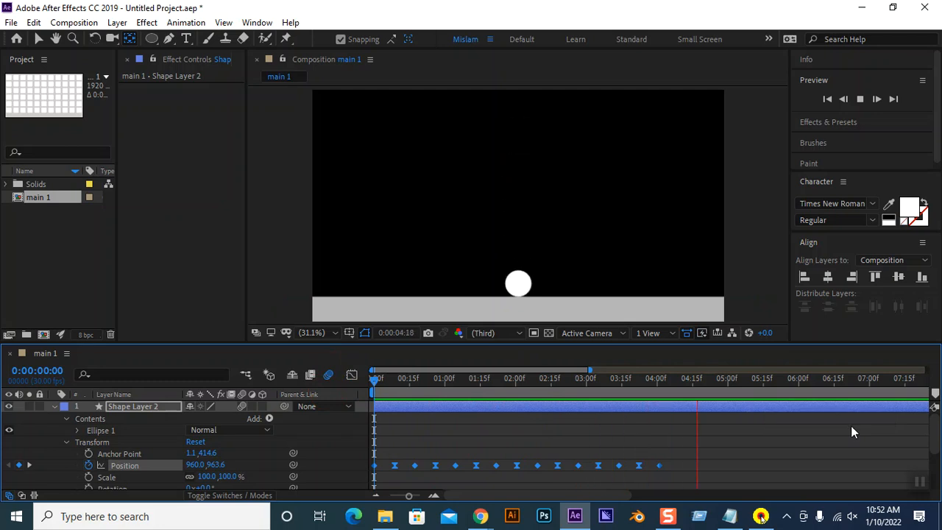
{"action": "key", "text": "space"}
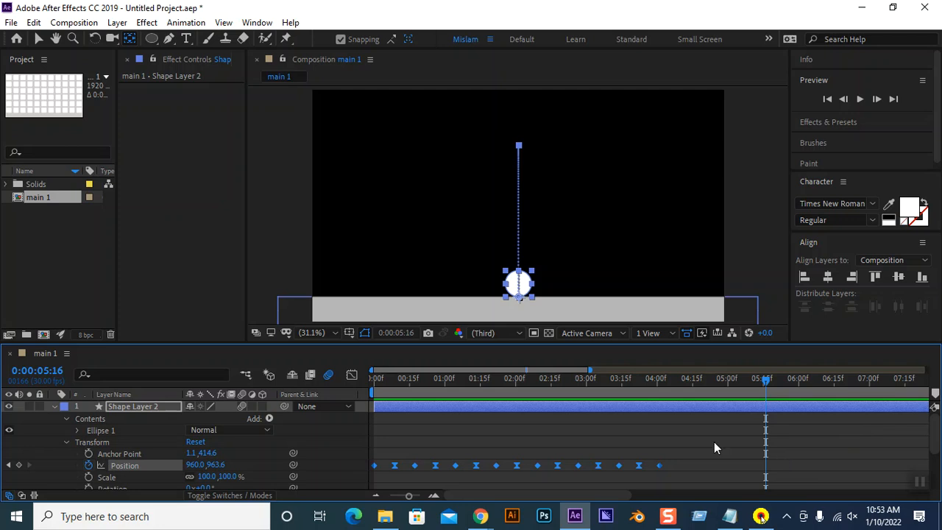
Show the ball's Position keyframes in the Graph Editor and try moving them from the last airborne keyframe, then undo
{"action": "left_click", "coordinate": [351, 376]}
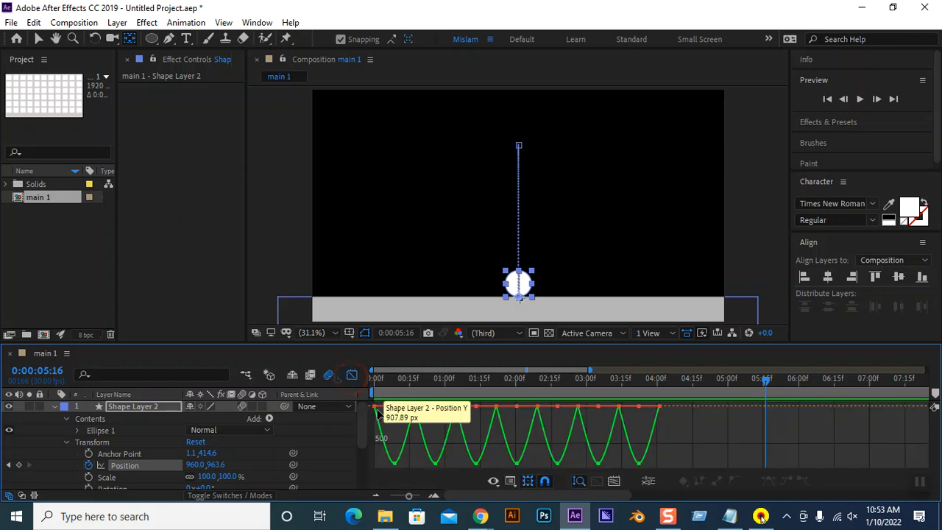
{"action": "left_click_drag", "start_coordinate": [717, 465], "coordinate": [346, 391]}
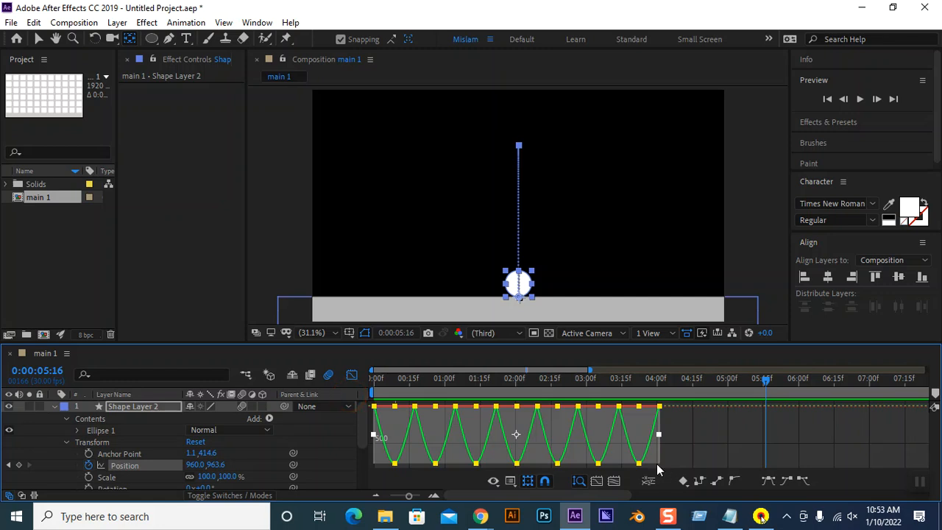
{"action": "left_click_drag", "start_coordinate": [638, 462], "coordinate": [641, 465]}
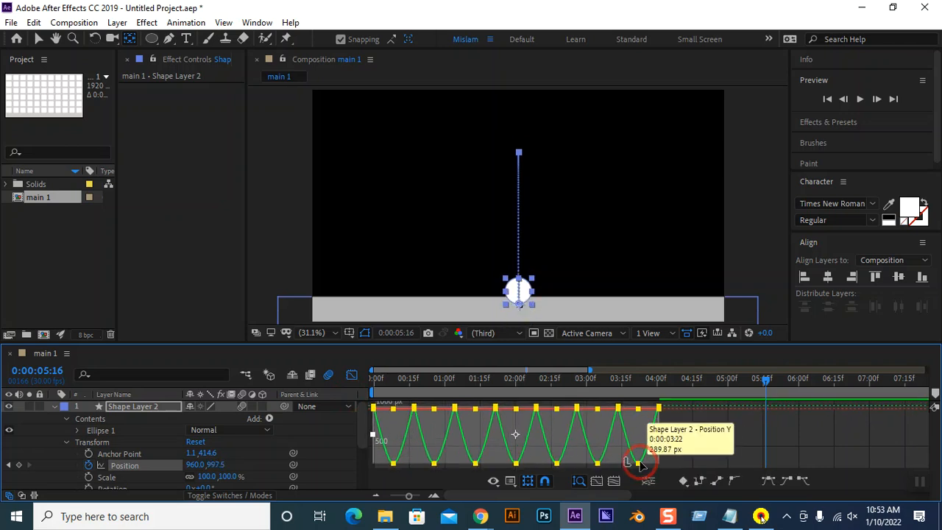
{"action": "key", "text": "ctrl+z"}
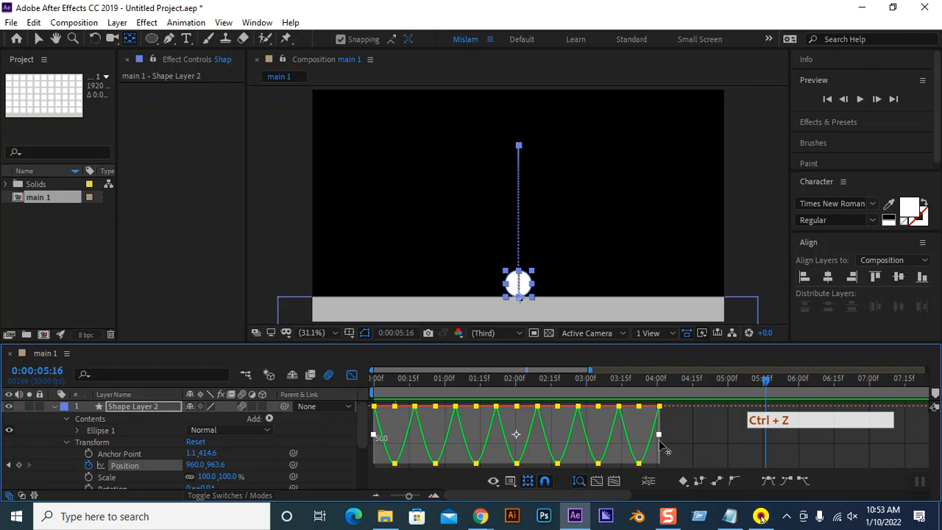
Try converting all the Position keyframes to linear interpolation in the graph, and undo the conversion
{"action": "left_click", "coordinate": [640, 458]}
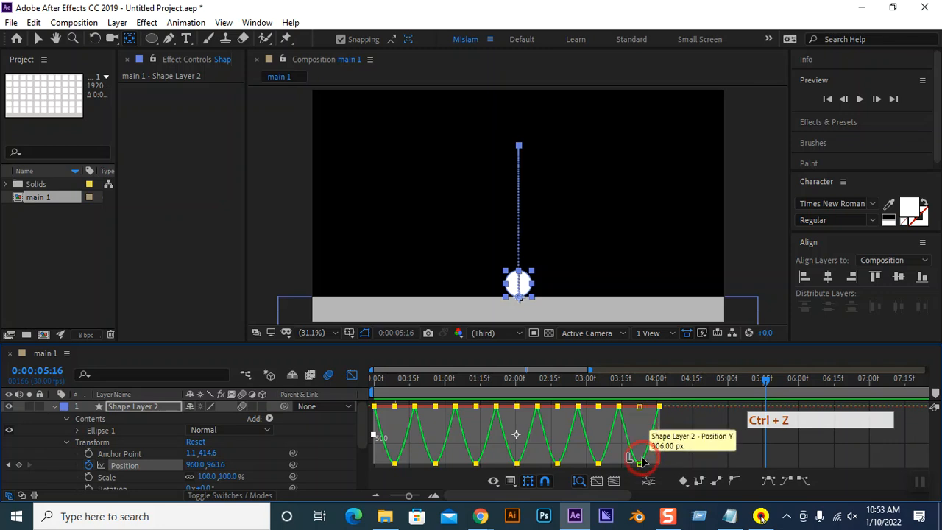
{"action": "left_click", "coordinate": [640, 410]}
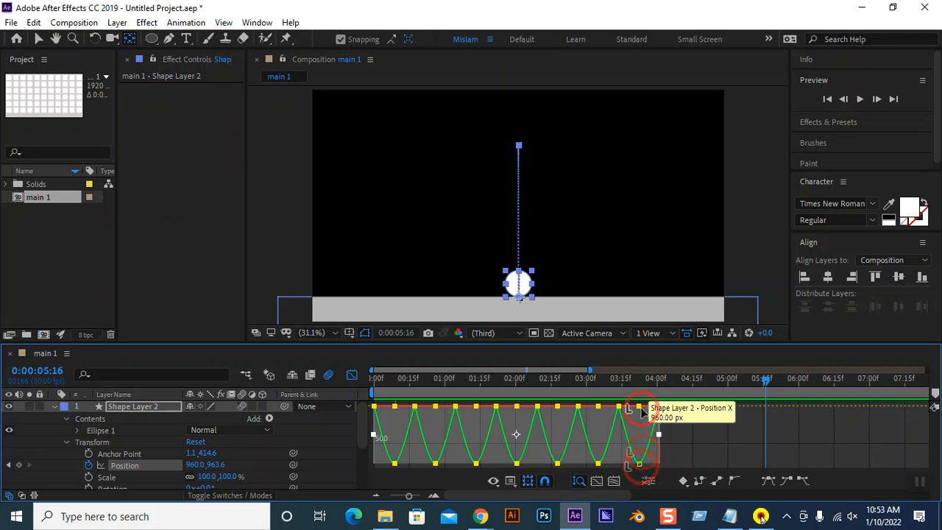
{"action": "left_click", "coordinate": [640, 464]}
{"action": "left_click", "coordinate": [652, 440]}
{"action": "left_click", "coordinate": [659, 406], "text": "alt"}
{"action": "left_click", "coordinate": [658, 407], "text": "alt"}
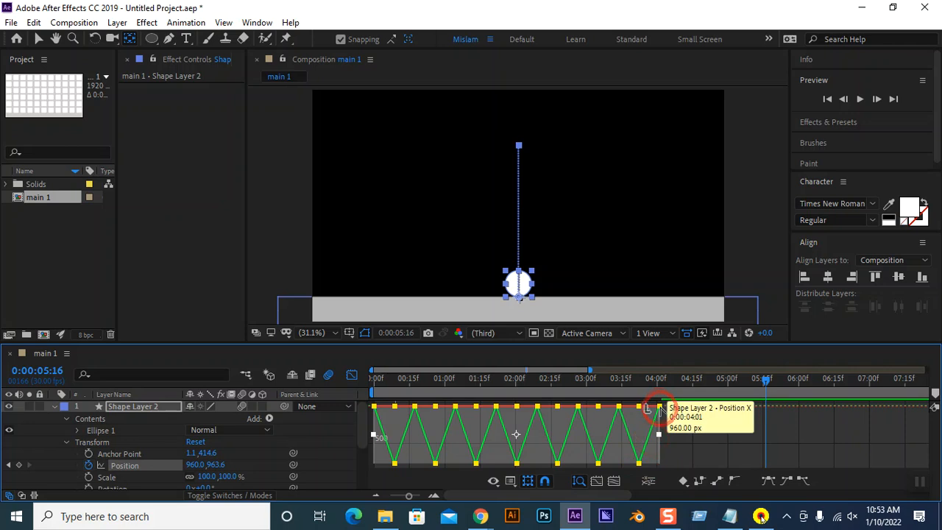
{"action": "key", "text": "ctrl+z"}
{"action": "key", "text": "ctrl+z"}
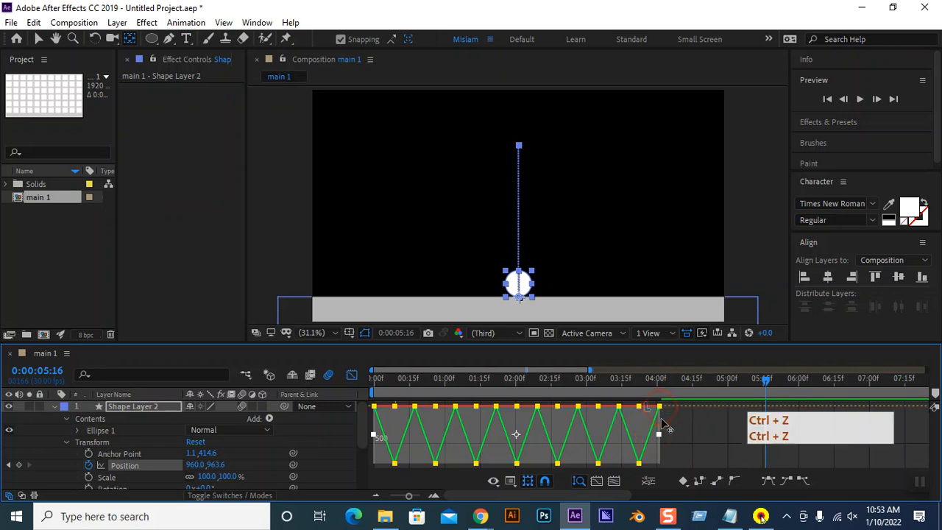
{"action": "key", "text": "ctrl+z"}
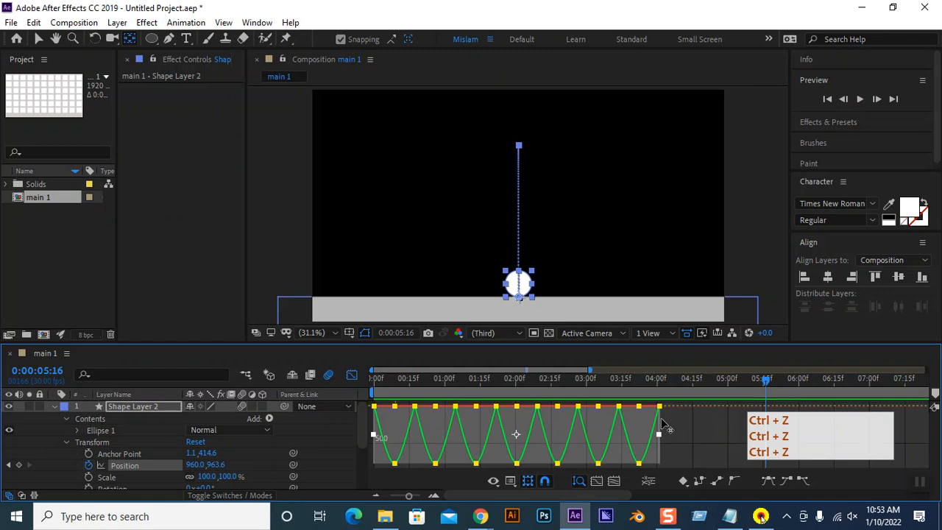
Try adjusting the airborne Position keyframe at 0:00:03:22 in the graph, and clear the keyframe selection
{"action": "left_click", "coordinate": [638, 464]}
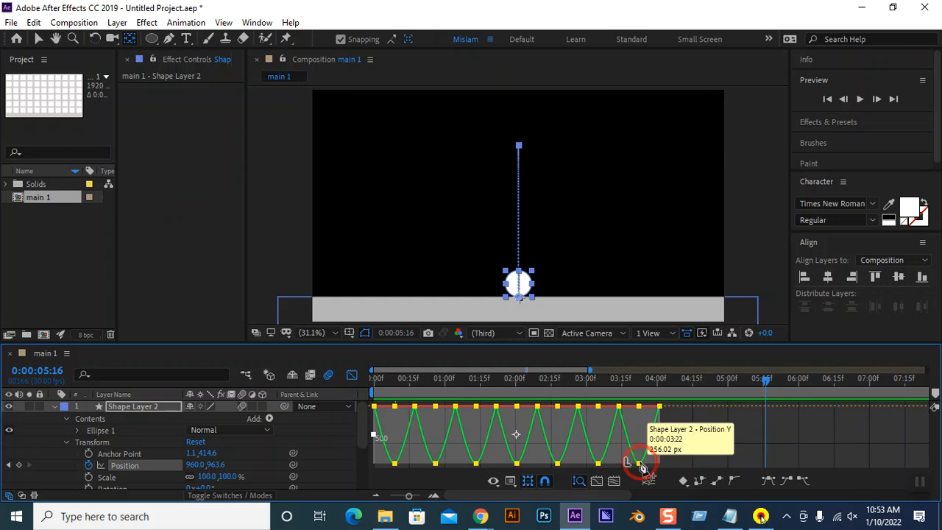
{"action": "left_click", "coordinate": [646, 446]}
{"action": "key", "text": "ctrl+z"}
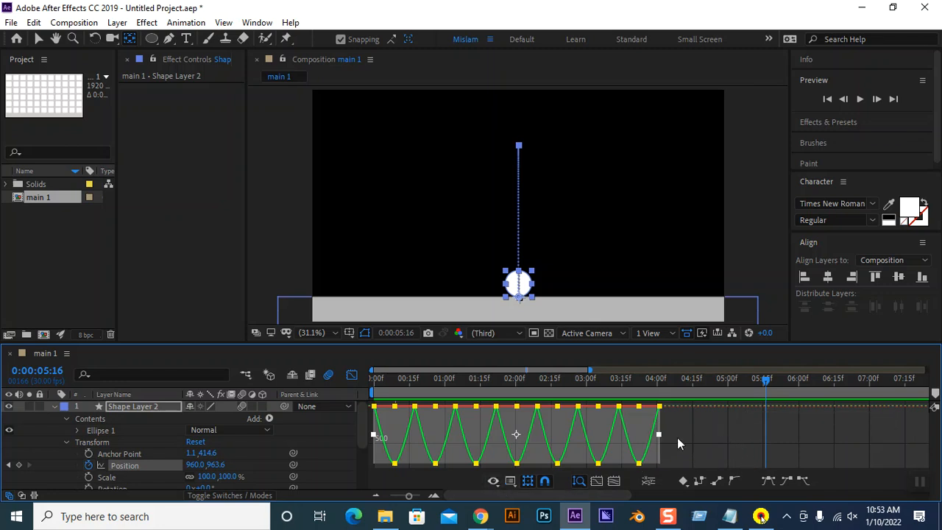
{"action": "left_click", "coordinate": [638, 462]}
{"action": "left_click_drag", "start_coordinate": [640, 462], "coordinate": [641, 452]}
{"action": "left_click", "coordinate": [640, 465], "text": "shift"}
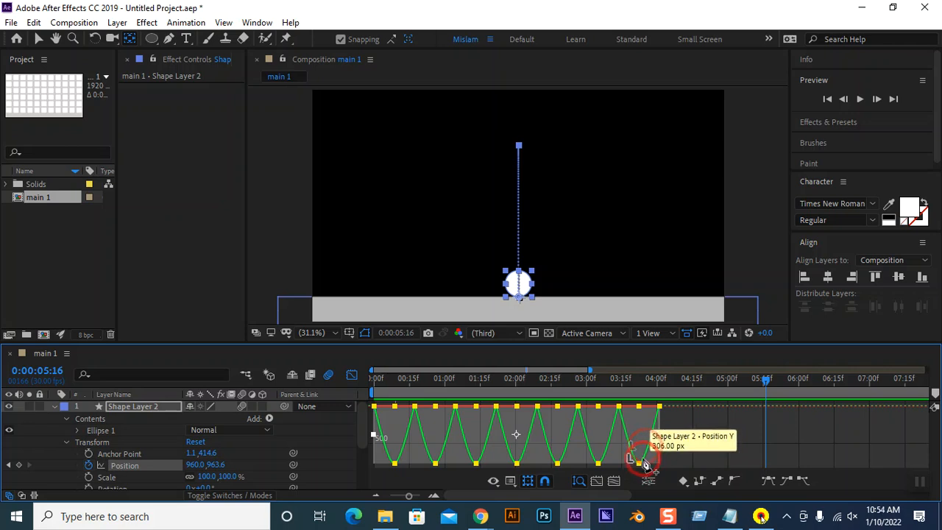
{"action": "left_click", "coordinate": [709, 415]}
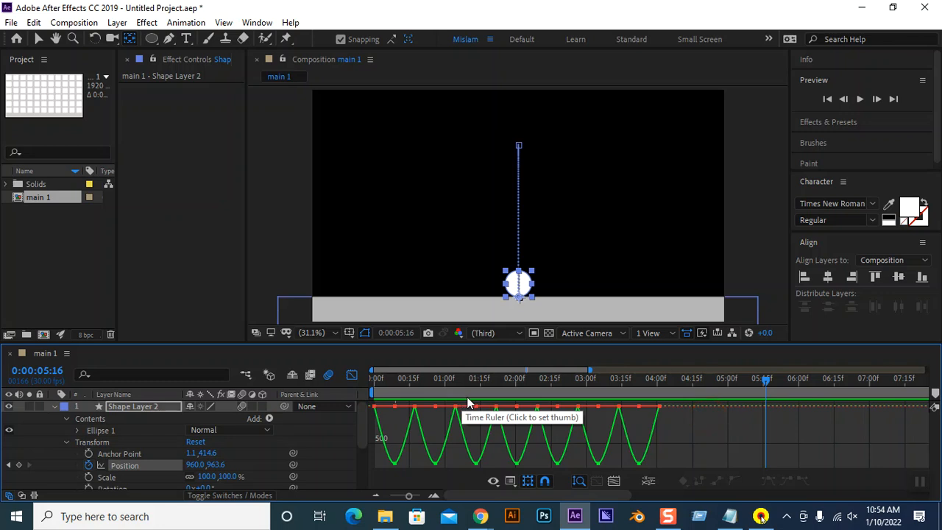
Redo the last undone keyframe change and try moving the final Position keyframe earlier, then undo the move
{"action": "key", "text": "ctrl+a"}
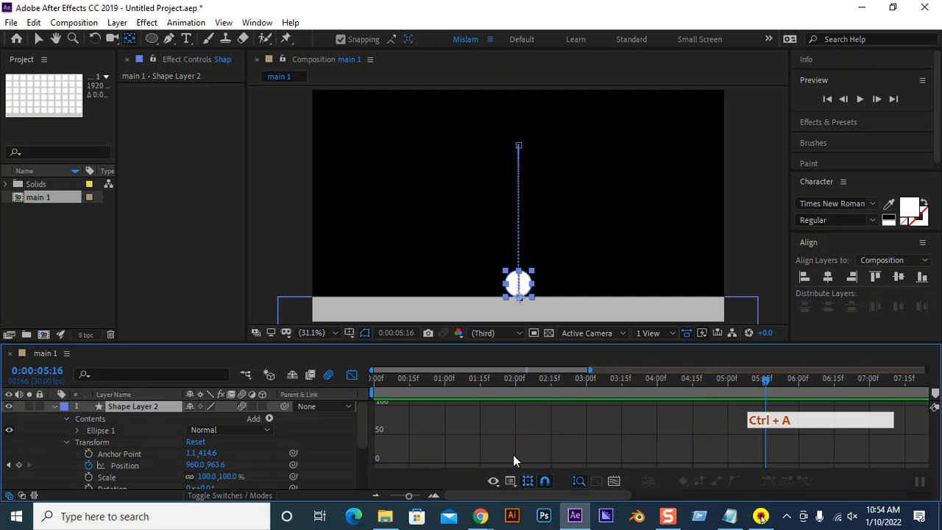
{"action": "key", "text": "ctrl+shift+z"}
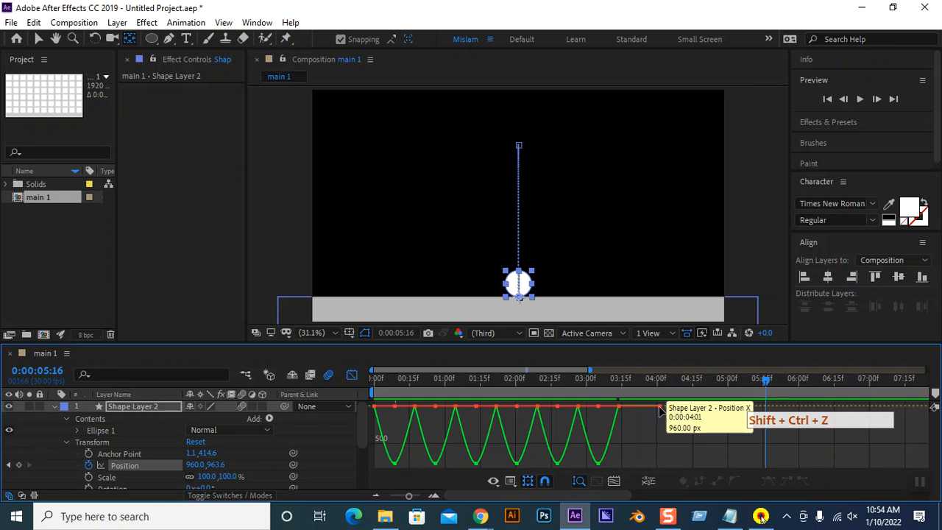
{"action": "left_click_drag", "start_coordinate": [660, 406], "coordinate": [635, 412]}
{"action": "key", "text": "ctrl+a"}
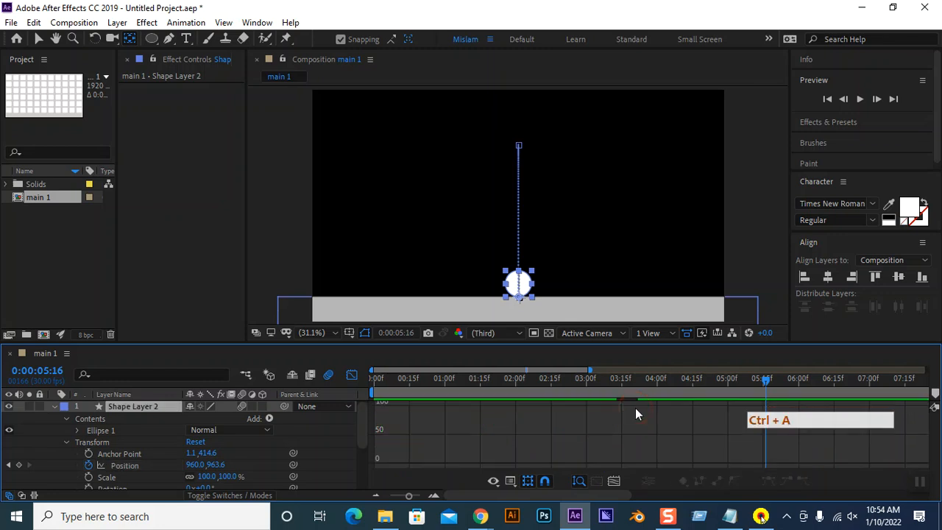
{"action": "key", "text": "ctrl+a"}
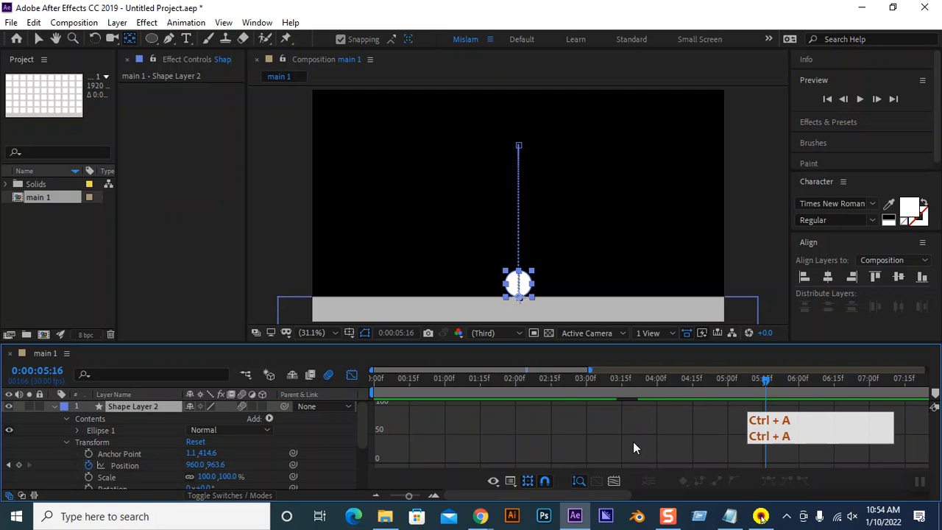
{"action": "key", "text": "ctrl+z"}
Select all the Position keyframes in the graph and try reshaping the curve at the 0:00:03:05 keyframe
{"action": "left_click_drag", "start_coordinate": [675, 464], "coordinate": [364, 399]}
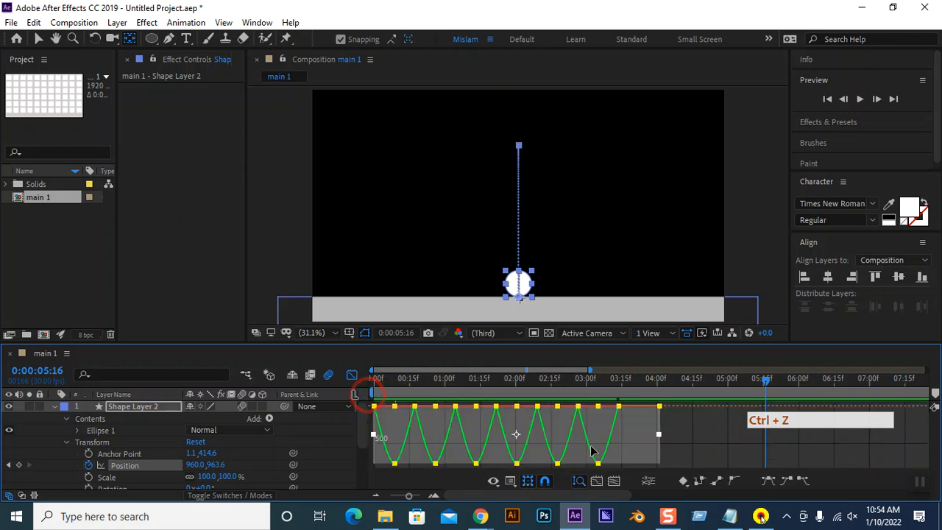
{"action": "mouse_move", "coordinate": [598, 465]}
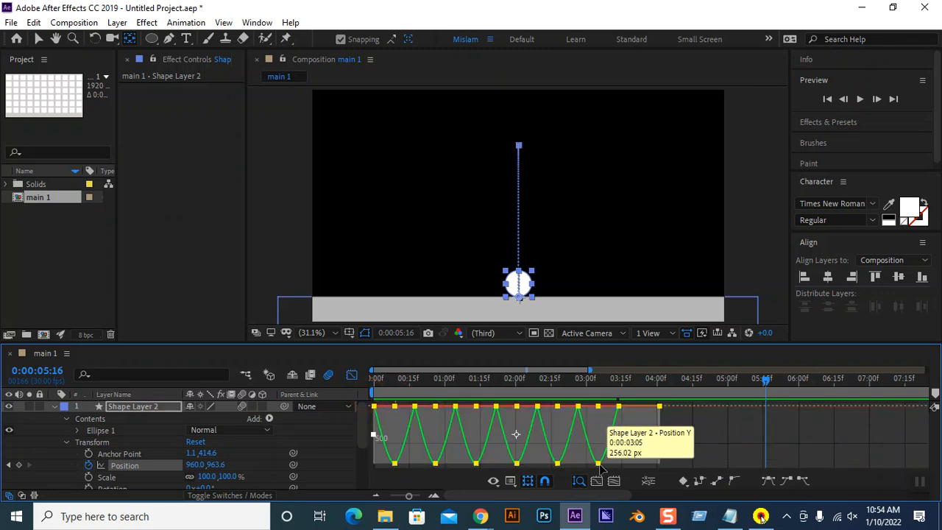
{"action": "mouse_move", "coordinate": [600, 465]}
{"action": "left_mouse_down"}
{"action": "mouse_move", "coordinate": [605, 454]}
{"action": "mouse_move", "coordinate": [612, 478]}
{"action": "left_mouse_up"}
{"action": "key", "text": "ctrl+z"}
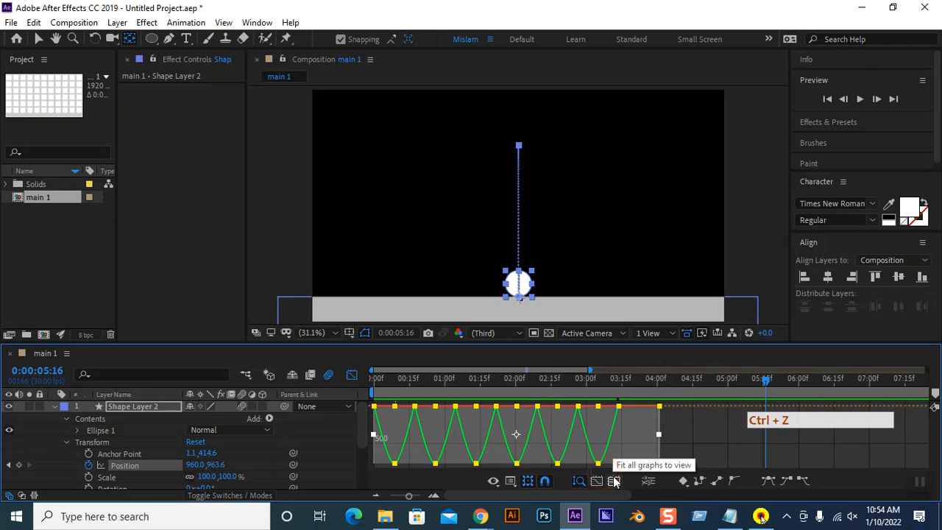
{"action": "left_click", "coordinate": [605, 453]}
{"action": "left_click", "coordinate": [660, 436]}
{"action": "left_click", "coordinate": [613, 434]}
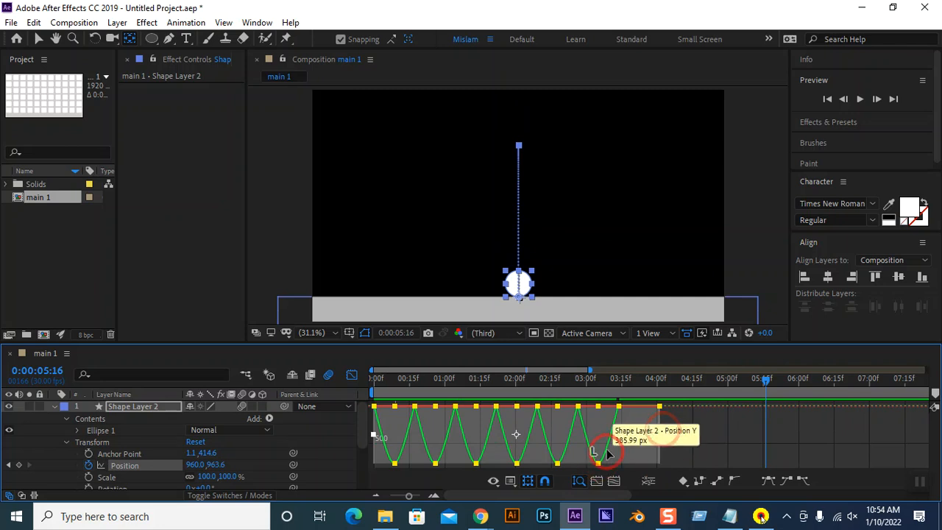
Close the Graph Editor and undo the removal of the last airborne Position keyframe
{"action": "left_click", "coordinate": [350, 375]}
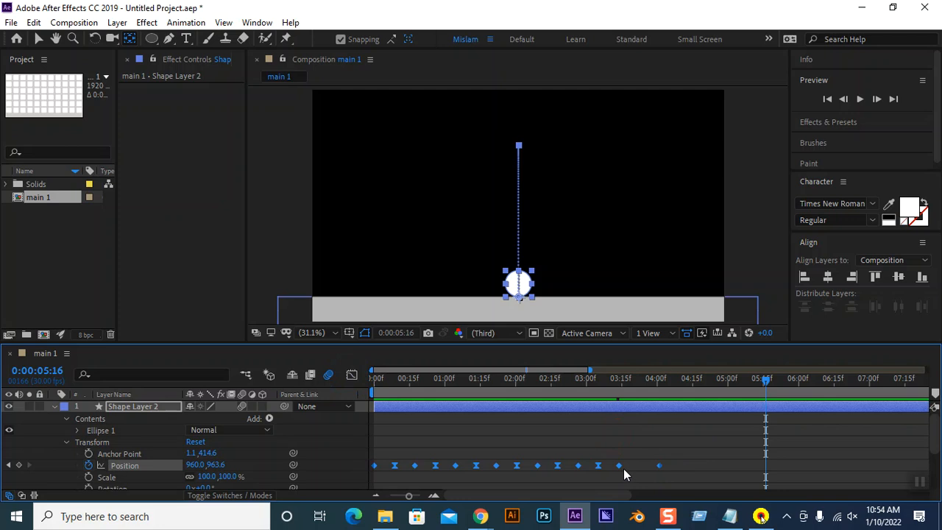
{"action": "key", "text": "ctrl+z"}
{"action": "key", "text": "ctrl+z"}
Preview the restored bouncing animation briefly from the start of the composition
{"action": "left_click_drag", "start_coordinate": [765, 380], "coordinate": [101, 369]}
{"action": "key", "text": "space"}
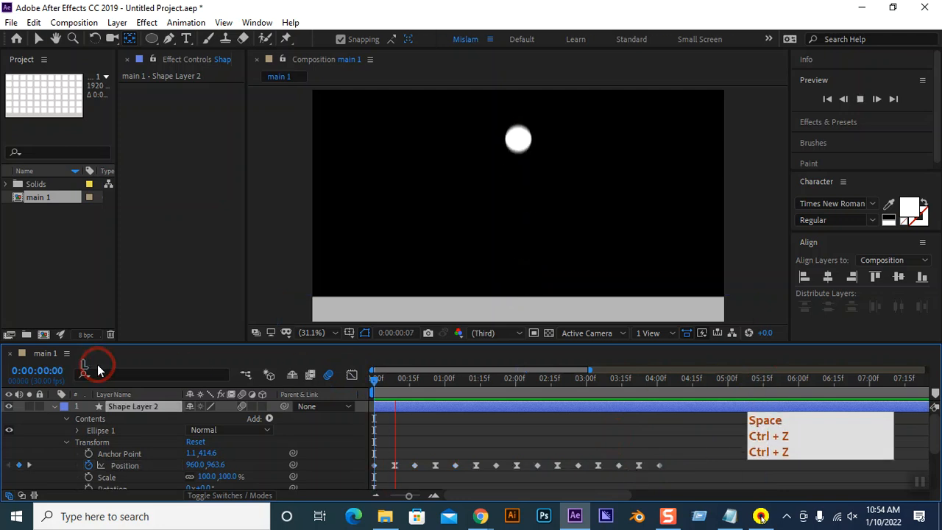
{"action": "key", "text": "space"}
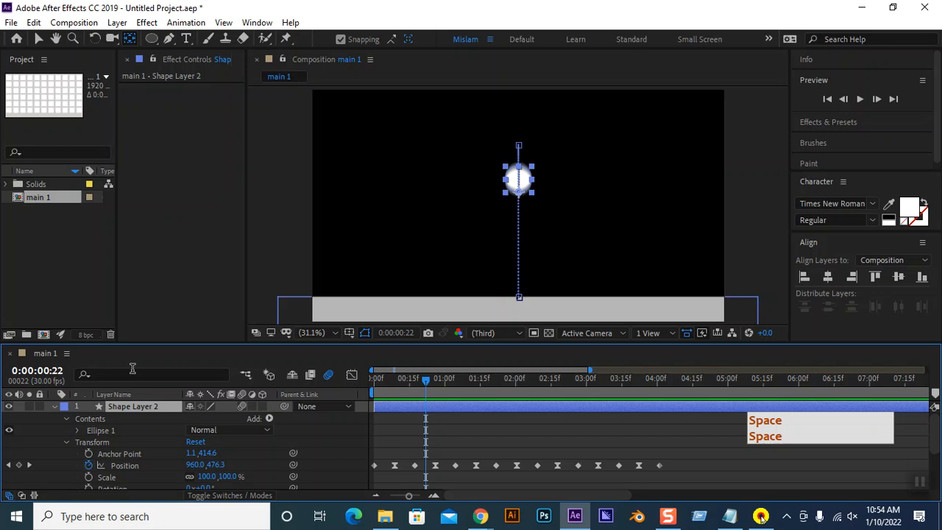
Select all the ball's Position keyframes, show their curves in the Graph Editor and open the graph display options
{"action": "left_click_drag", "start_coordinate": [693, 456], "coordinate": [370, 487]}
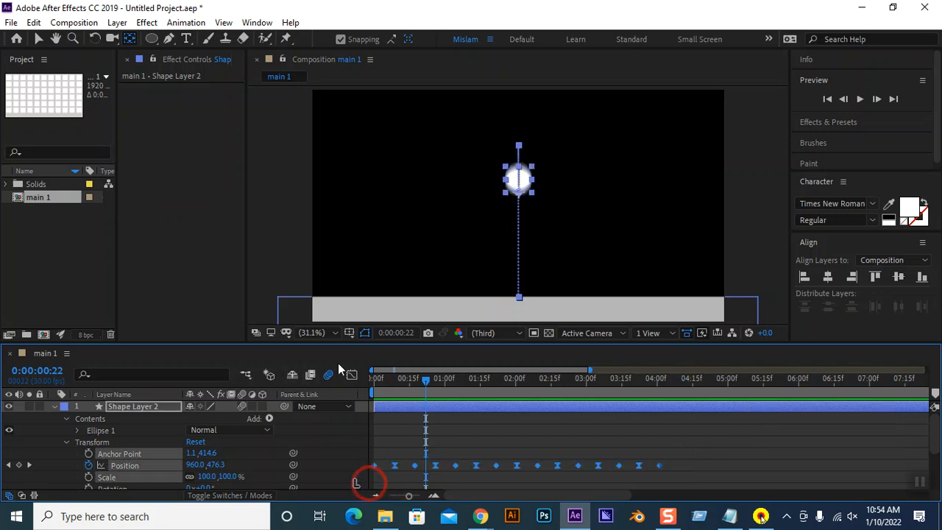
{"action": "left_click", "coordinate": [353, 376]}
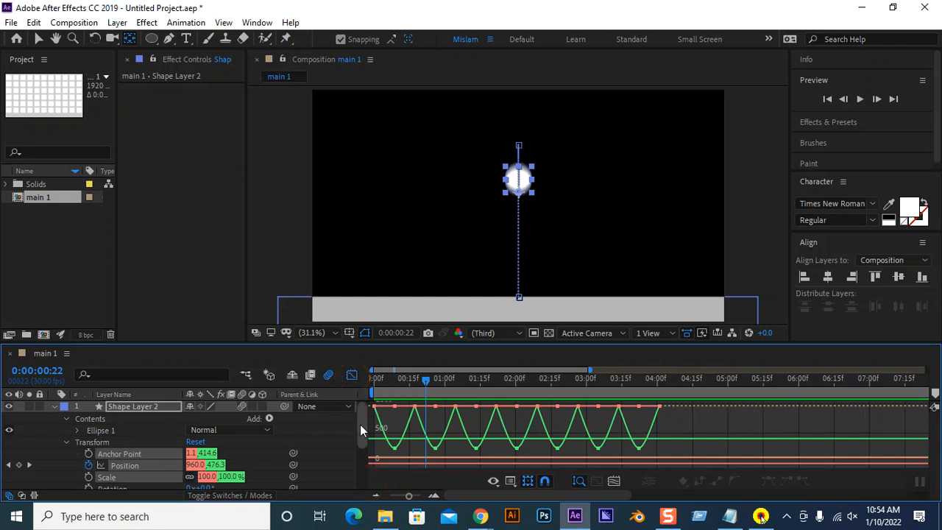
{"action": "left_click", "coordinate": [352, 374]}
{"action": "left_click", "coordinate": [351, 373]}
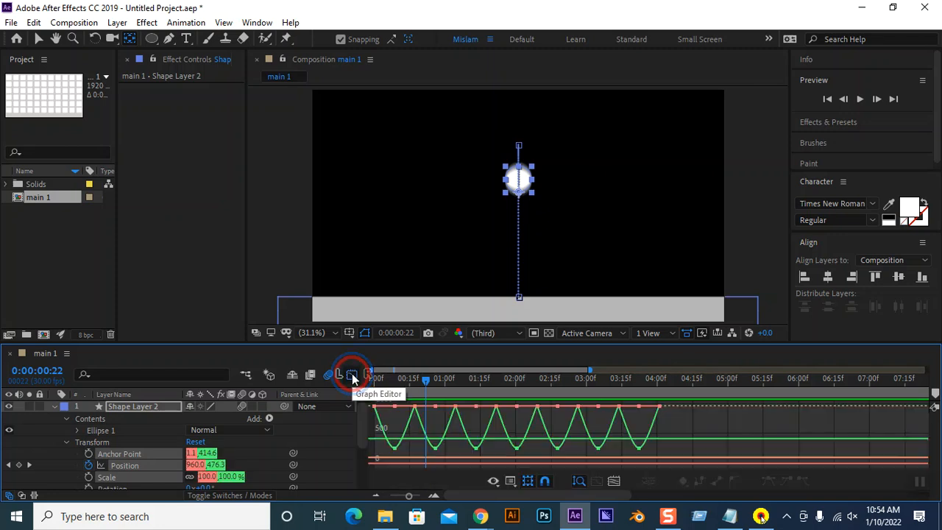
{"action": "left_click", "coordinate": [351, 373]}
{"action": "left_click", "coordinate": [351, 374]}
{"action": "left_click", "coordinate": [352, 373]}
{"action": "right_click", "coordinate": [450, 421]}
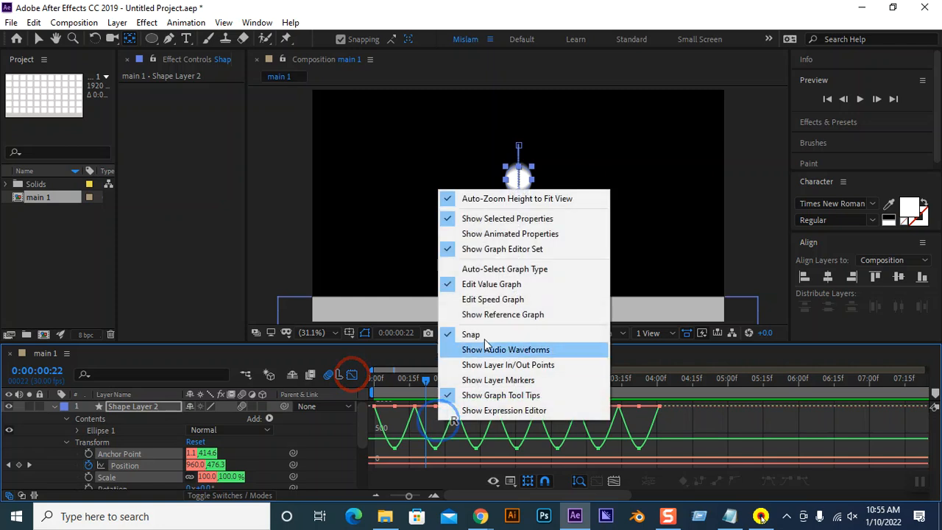
Show the speed graph for the ball's Position and try lowering individual keyframes, undoing each change
{"action": "left_click", "coordinate": [487, 299]}
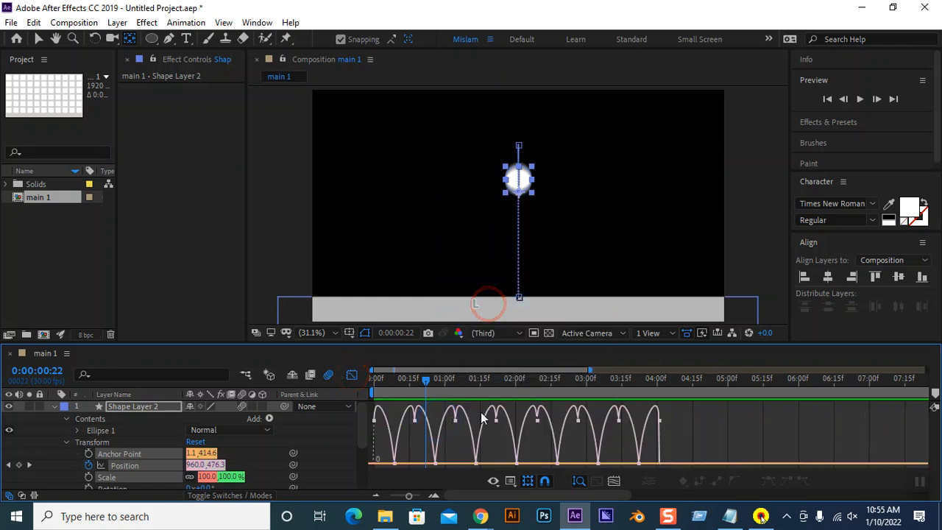
{"action": "left_click_drag", "start_coordinate": [494, 419], "coordinate": [497, 432]}
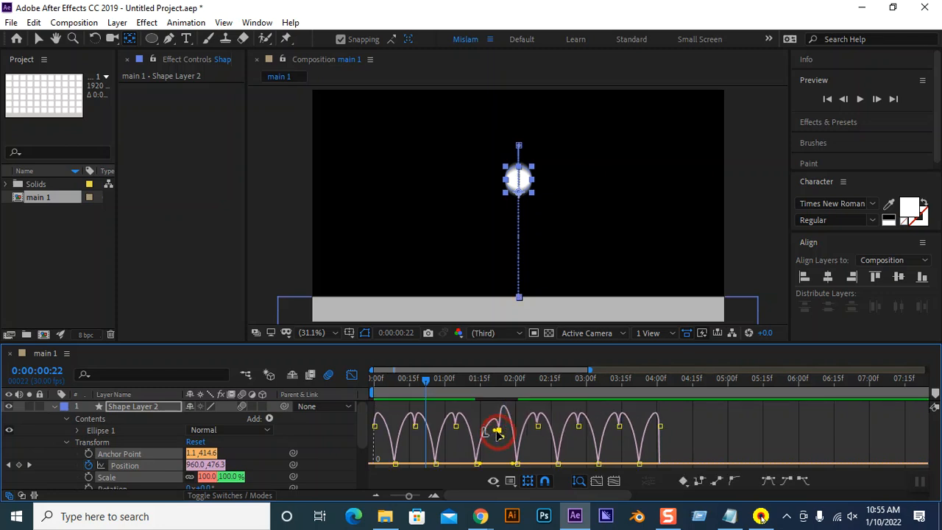
{"action": "key", "text": "ctrl+z"}
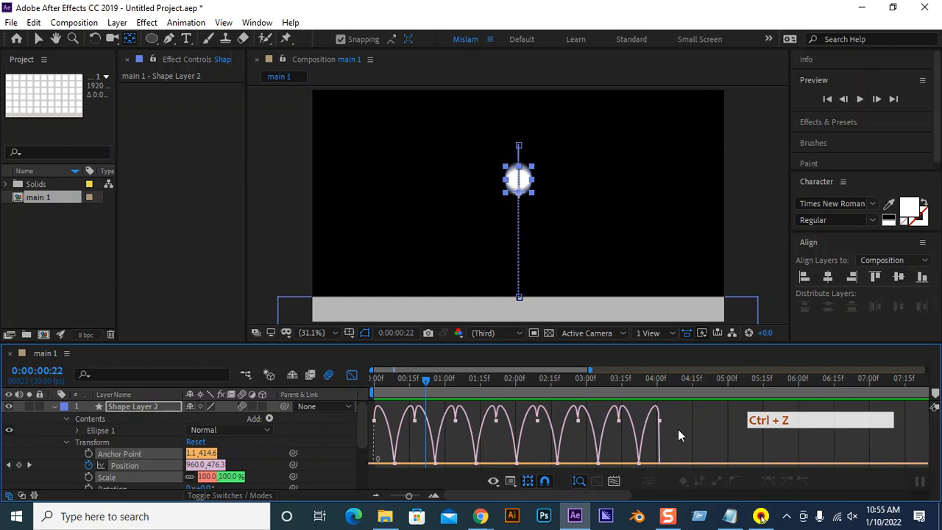
{"action": "left_click_drag", "start_coordinate": [661, 425], "coordinate": [663, 450]}
{"action": "key", "text": "ctrl+z"}
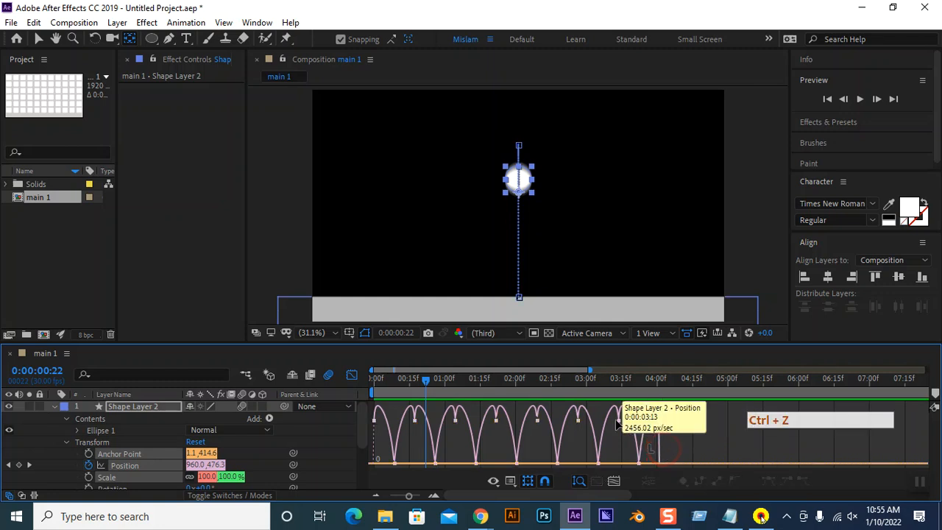
{"action": "left_click", "coordinate": [618, 419]}
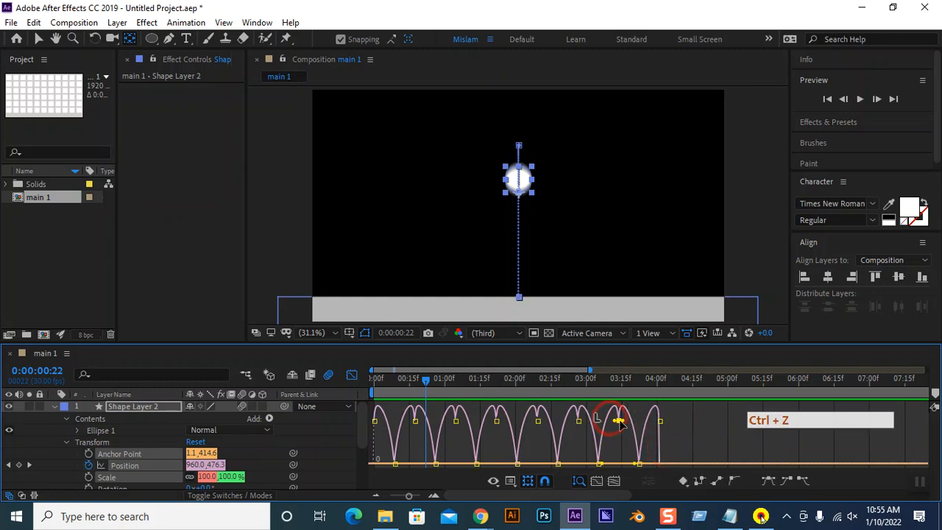
{"action": "left_click_drag", "start_coordinate": [617, 419], "coordinate": [621, 438]}
{"action": "key", "text": "ctrl+z"}
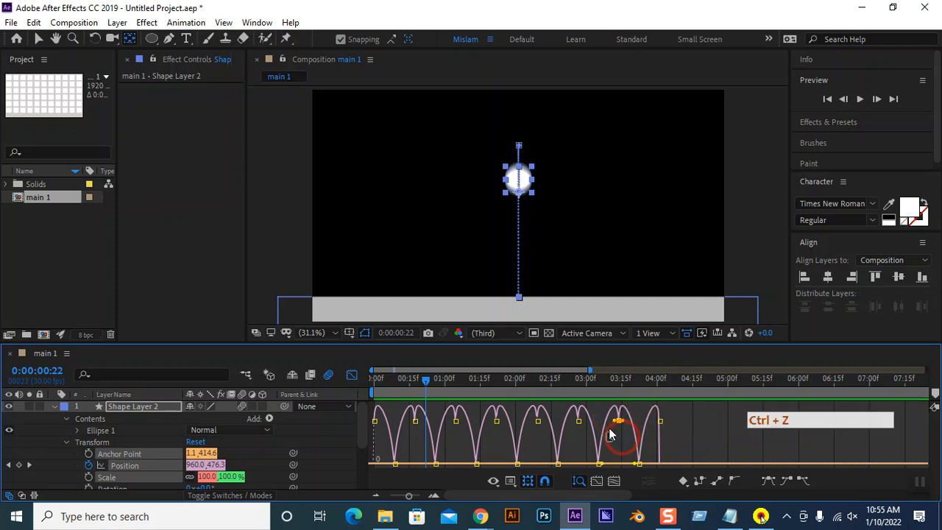
Switch back to the value graph and try shifting all the ball's Position keyframes to lower Y values
{"action": "right_click", "coordinate": [409, 412]}
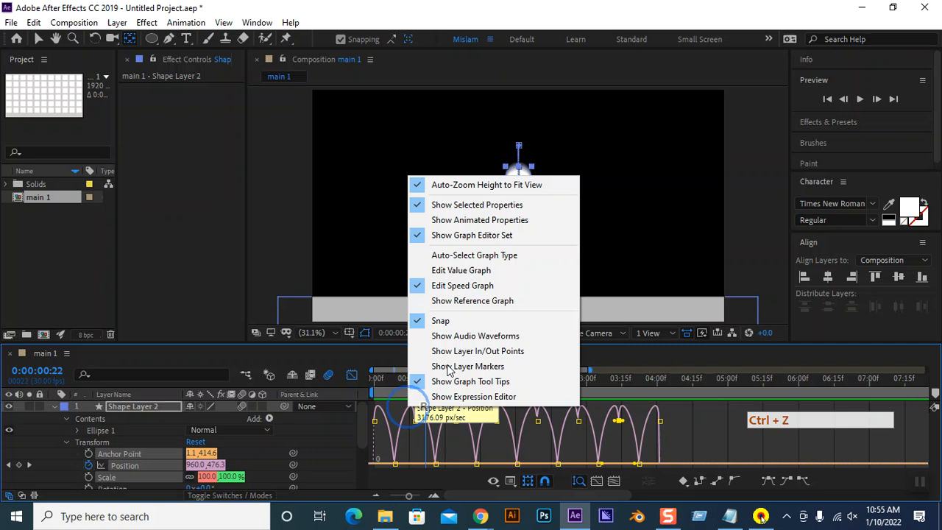
{"action": "left_click", "coordinate": [446, 270]}
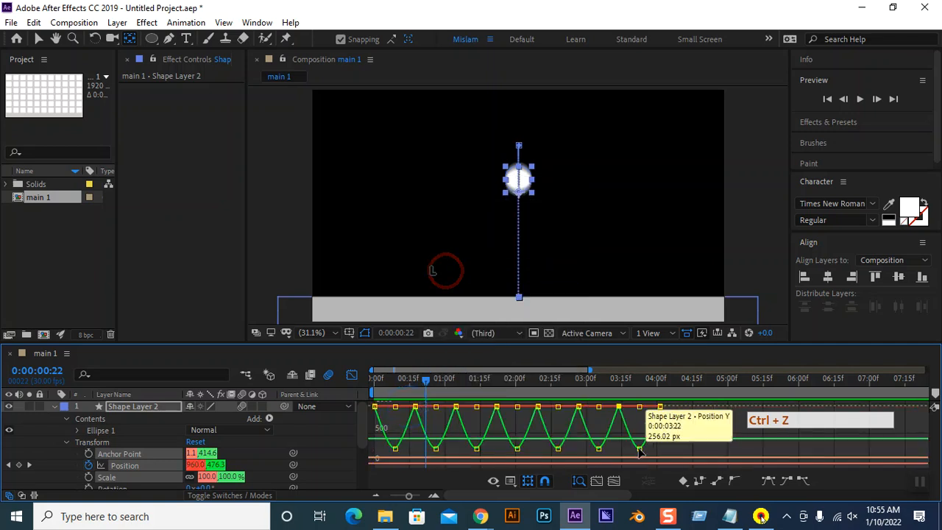
{"action": "left_click_drag", "start_coordinate": [666, 447], "coordinate": [338, 392]}
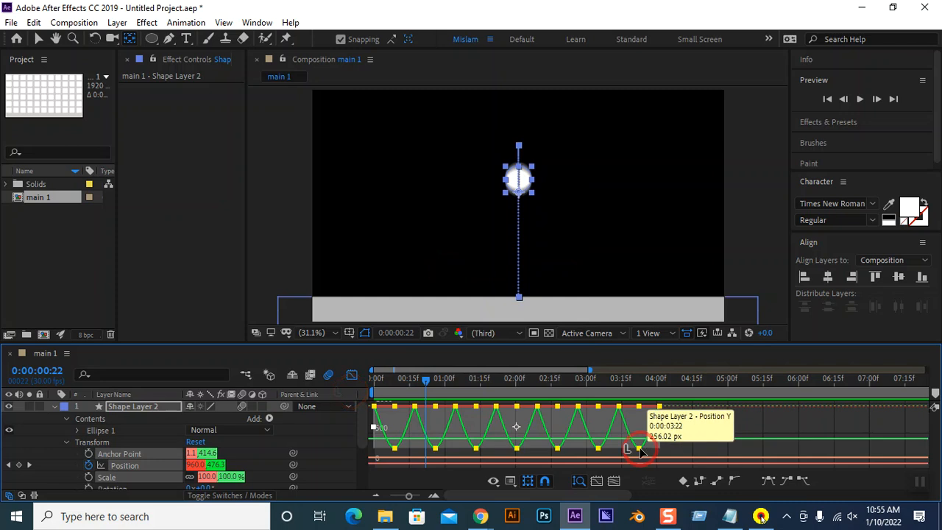
{"action": "mouse_move", "coordinate": [640, 450]}
{"action": "left_mouse_down"}
{"action": "mouse_move", "coordinate": [644, 434]}
{"action": "mouse_move", "coordinate": [644, 460]}
{"action": "left_mouse_up"}
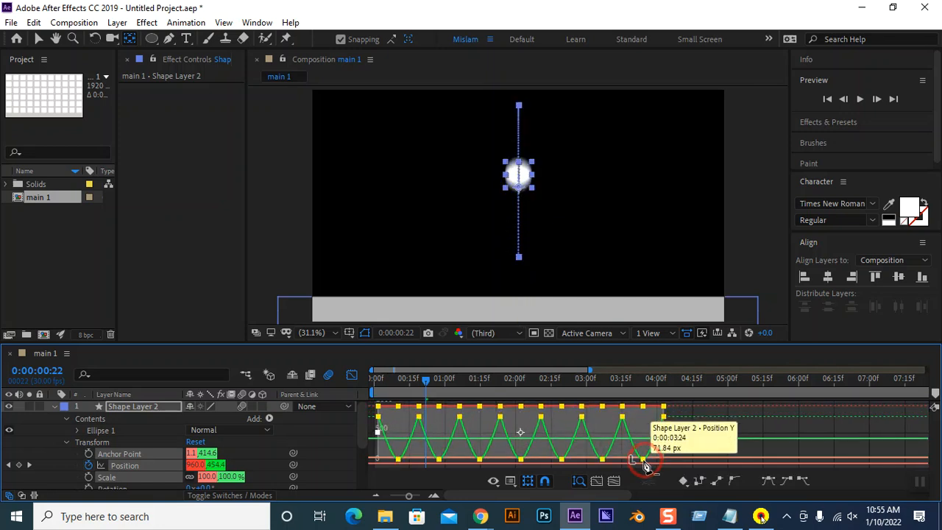
{"action": "left_click", "coordinate": [645, 463]}
{"action": "key", "text": "ctrl+z"}
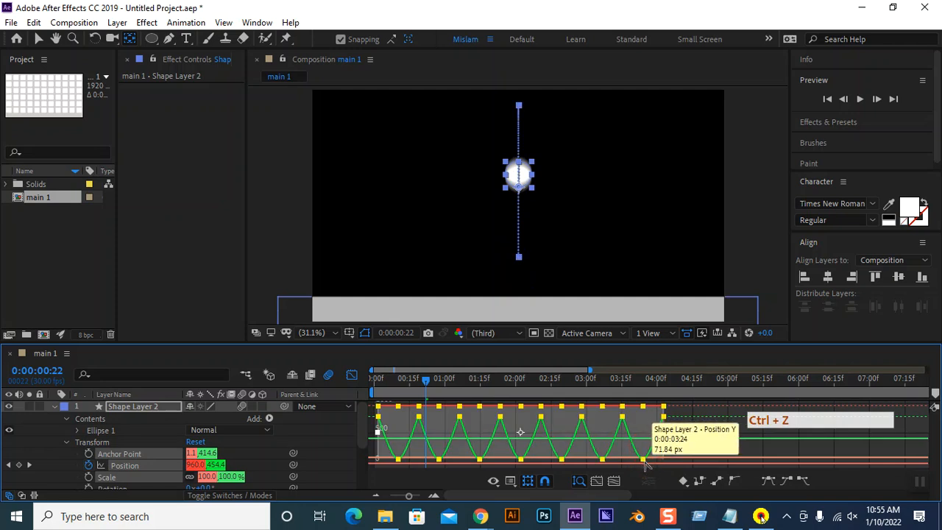
Try linear interpolation on the selected Position keyframes, undo it, and apply Easy Ease In
{"action": "left_click", "coordinate": [649, 454]}
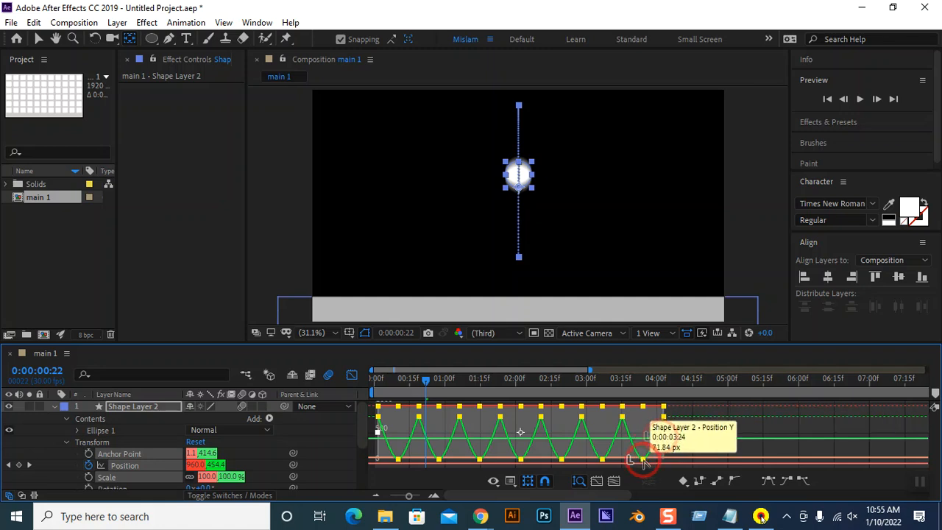
{"action": "left_click", "coordinate": [650, 446]}
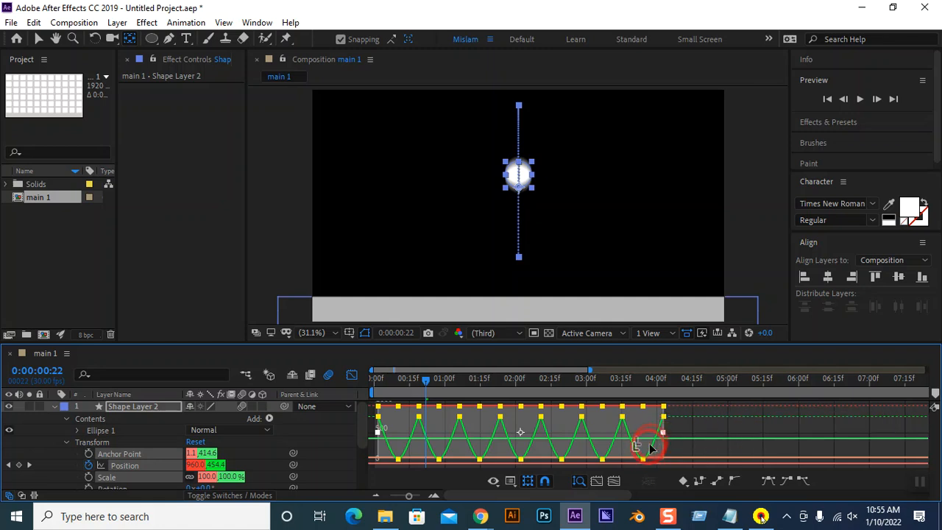
{"action": "left_click", "coordinate": [665, 406]}
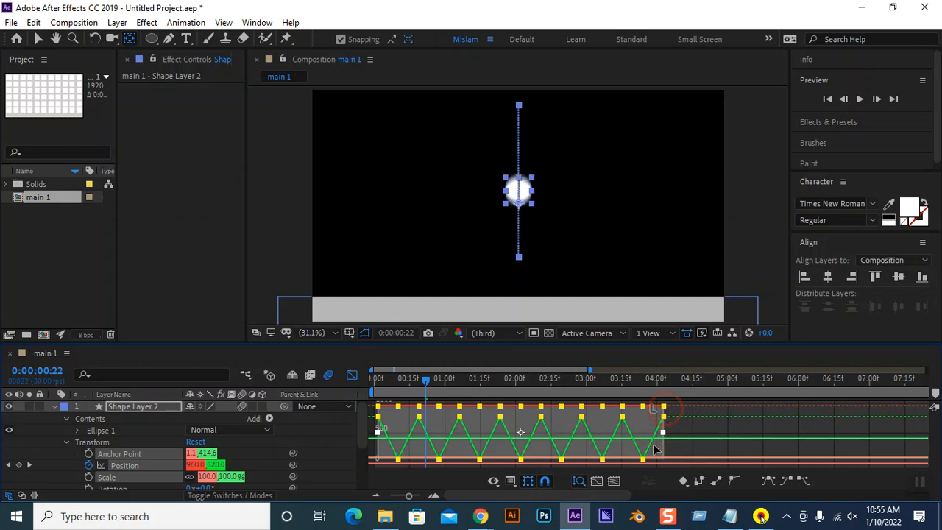
{"action": "key", "text": "ctrl+z"}
{"action": "key", "text": "shift+F9"}
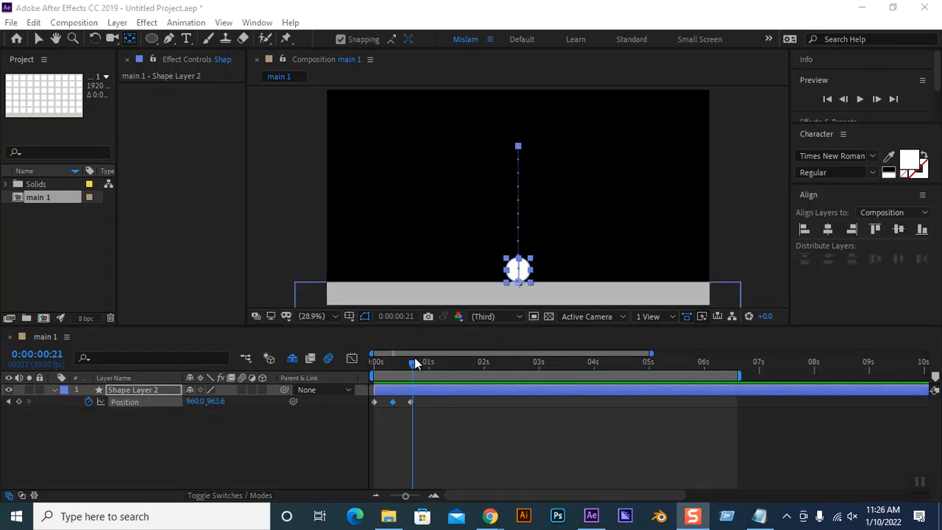
Preview the ball's bounce from the first frame with nothing selected
{"action": "left_click_drag", "start_coordinate": [412, 358], "coordinate": [331, 364]}
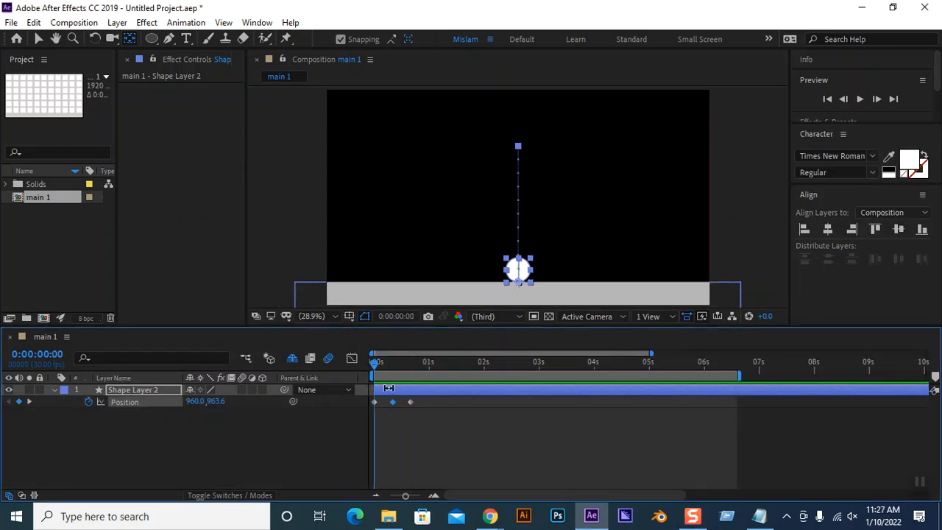
{"action": "left_click", "coordinate": [431, 403]}
{"action": "key", "text": "space"}
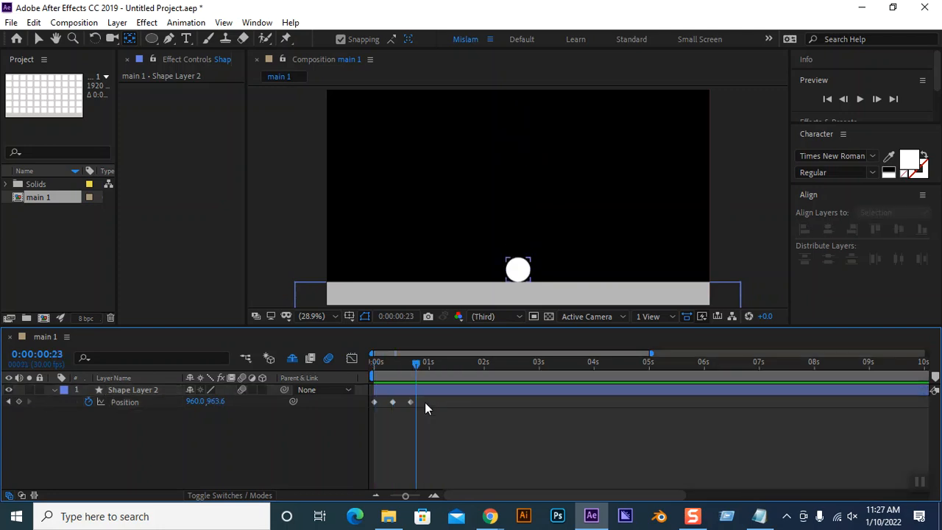
Delete the ball's Position keyframes at frames 10 and 20, and add a fresh ground-level keyframe at frame 20
{"action": "left_click", "coordinate": [425, 401]}
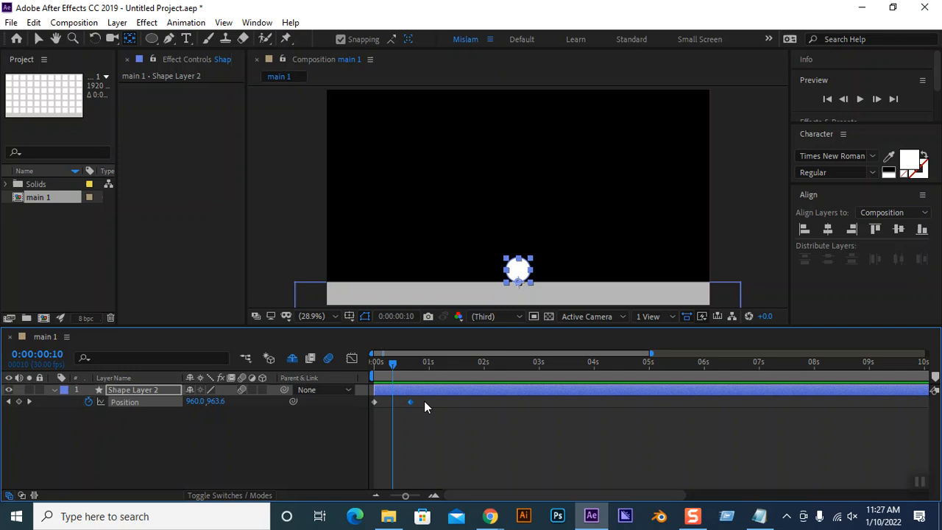
{"action": "key", "text": "Delete"}
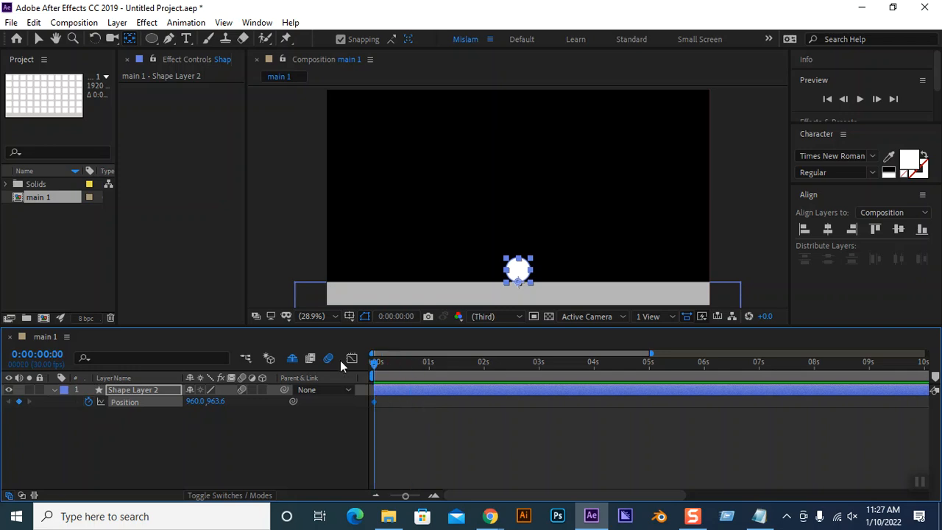
{"action": "key", "text": "space"}
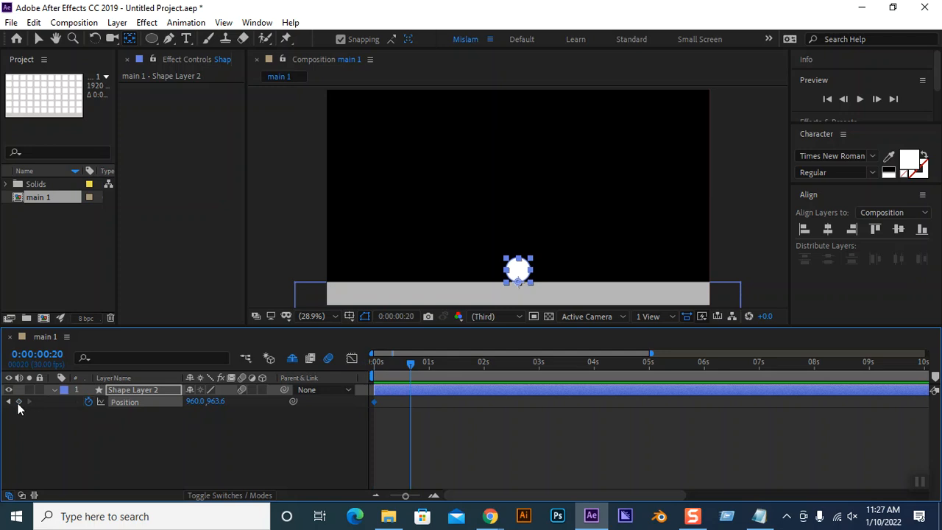
{"action": "mouse_move", "coordinate": [410, 365]}
{"action": "left_mouse_down"}
{"action": "mouse_move", "coordinate": [358, 374]}
{"action": "mouse_move", "coordinate": [409, 372]}
{"action": "left_mouse_up"}
Raise the ball at frame 10 by keyframing its Position to 960.0, 333.6
{"action": "key", "text": "shift+Page_Up"}
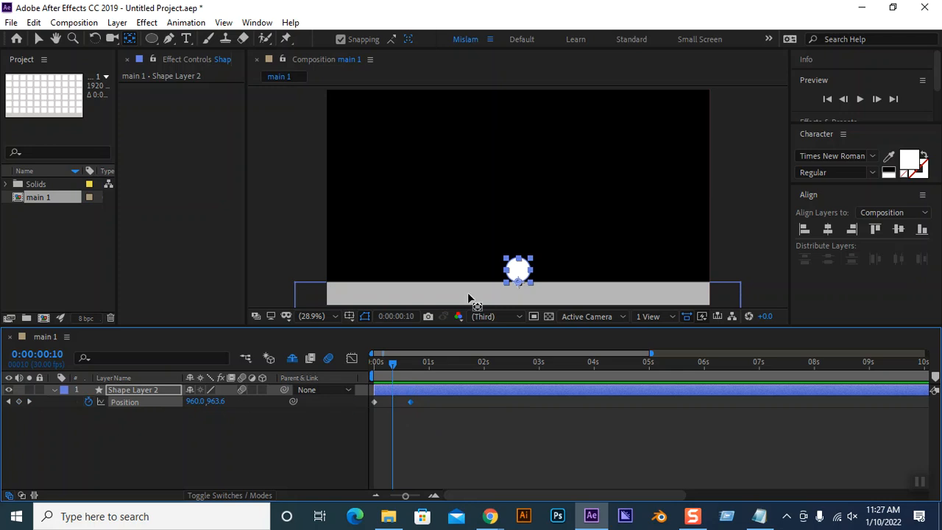
{"action": "left_click_drag", "start_coordinate": [206, 402], "coordinate": [31, 410]}
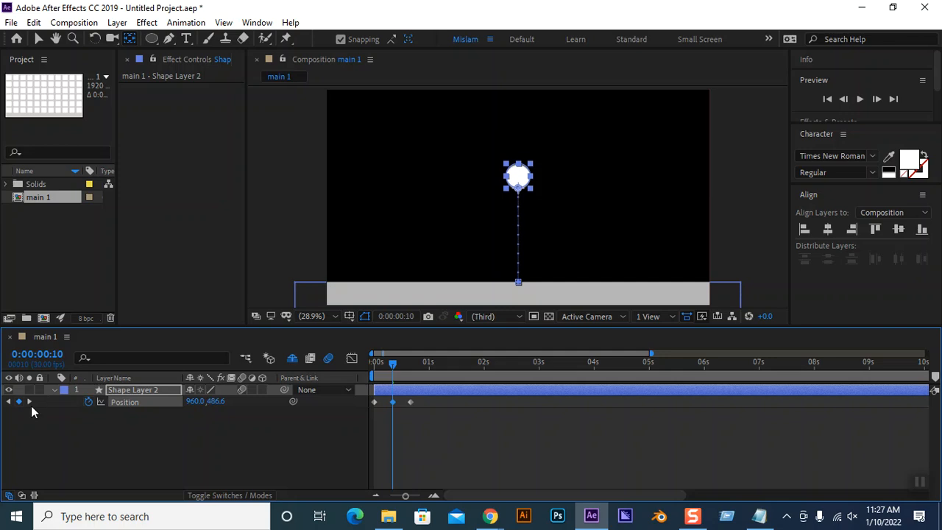
{"action": "left_click_drag", "start_coordinate": [210, 401], "coordinate": [103, 403]}
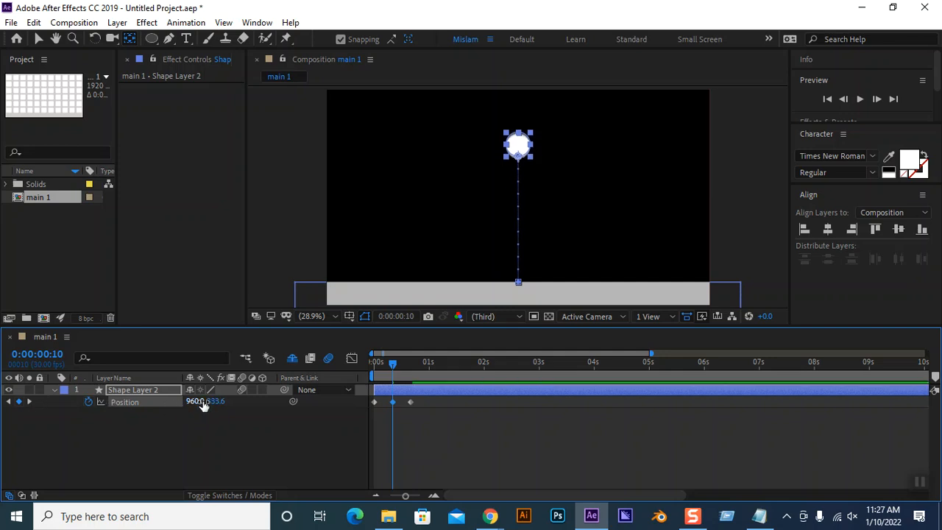
Play the ball's bounce repeatedly from the first frame to check the motion
{"action": "left_click_drag", "start_coordinate": [395, 362], "coordinate": [360, 366]}
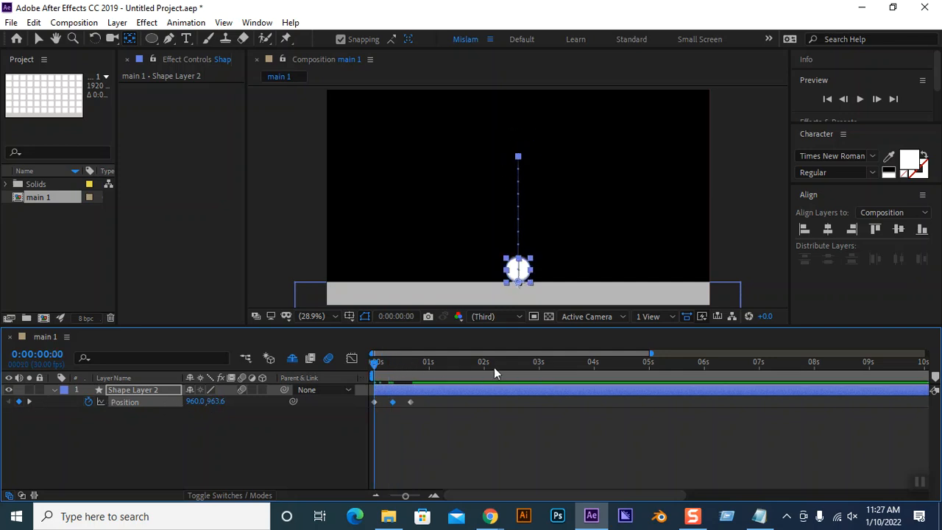
{"action": "key", "text": "space"}
{"action": "key", "text": "space"}
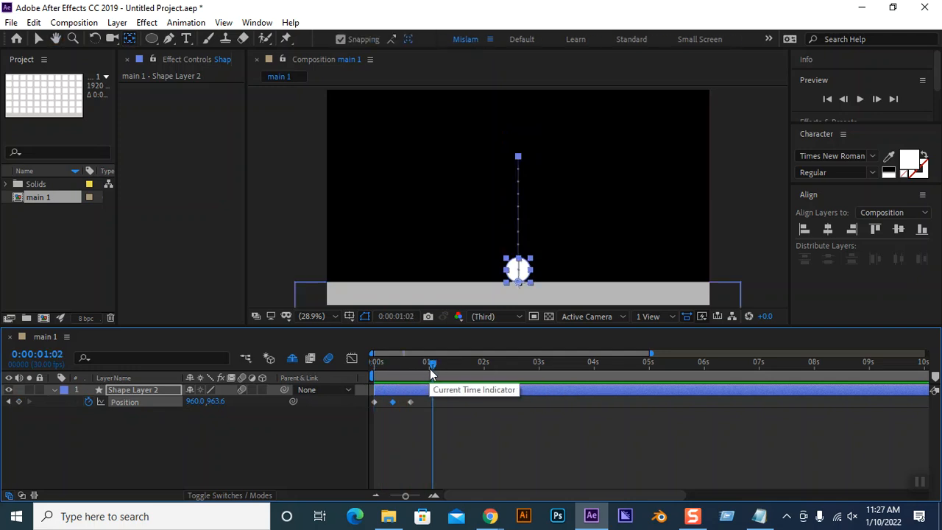
{"action": "left_click_drag", "start_coordinate": [431, 363], "coordinate": [340, 363]}
{"action": "key", "text": "space"}
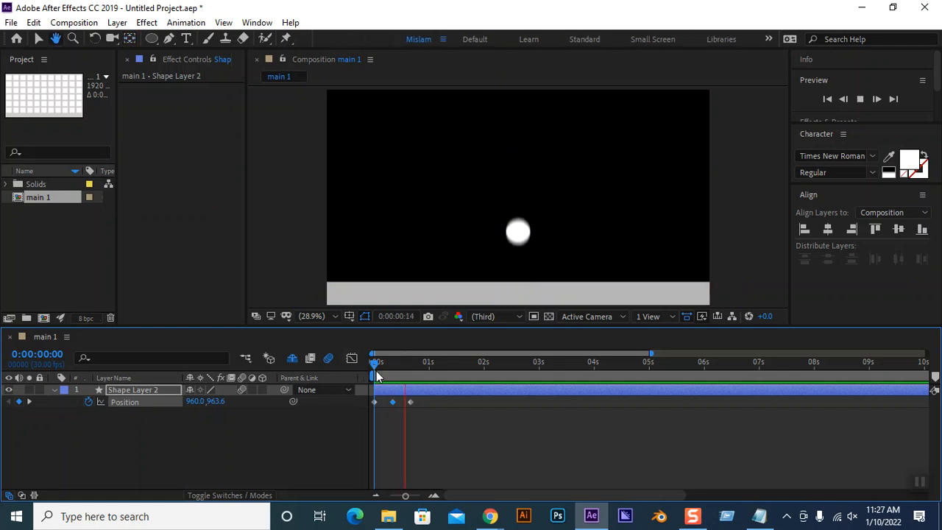
{"action": "key", "text": "space"}
Apply Easy Ease to the ball's Position keyframe at frame 10 and return the playhead to that frame
{"action": "left_click_drag", "start_coordinate": [410, 364], "coordinate": [410, 364]}
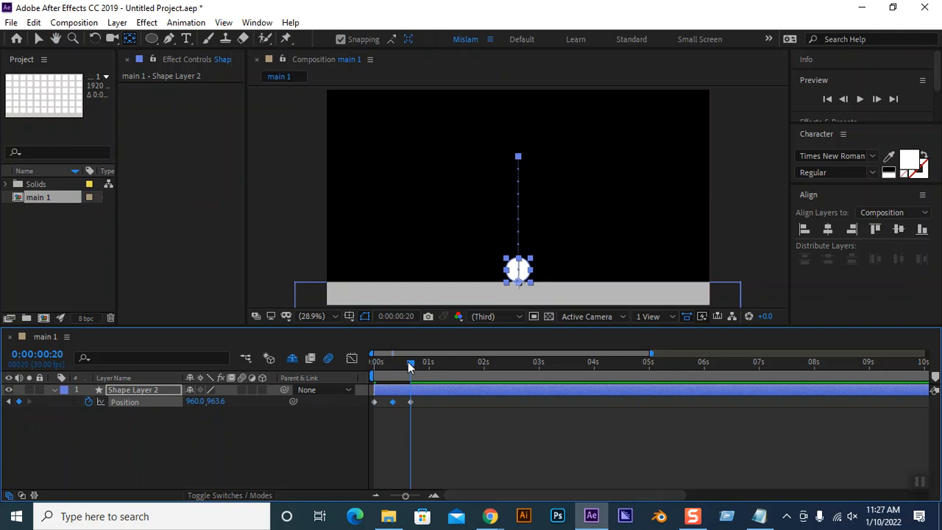
{"action": "mouse_move", "coordinate": [392, 406]}
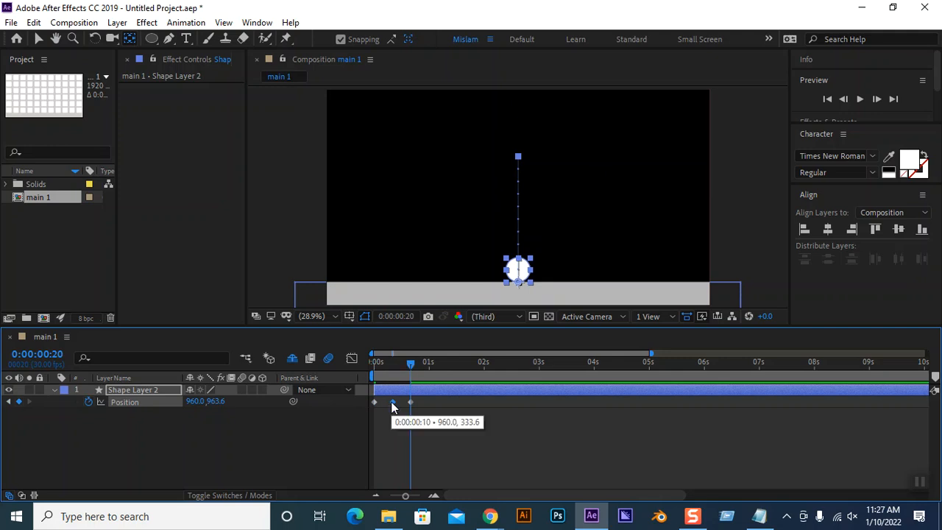
{"action": "right_click", "coordinate": [392, 403]}
{"action": "mouse_move", "coordinate": [436, 396]}
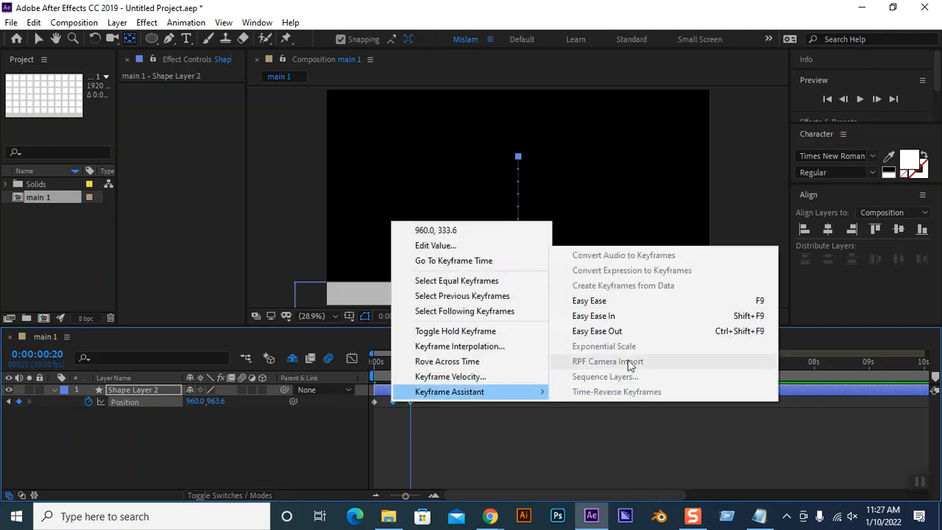
{"action": "left_click", "coordinate": [592, 301]}
{"action": "mouse_move", "coordinate": [410, 362]}
{"action": "left_mouse_down"}
{"action": "mouse_move", "coordinate": [377, 370]}
{"action": "mouse_move", "coordinate": [393, 371]}
{"action": "left_mouse_up"}
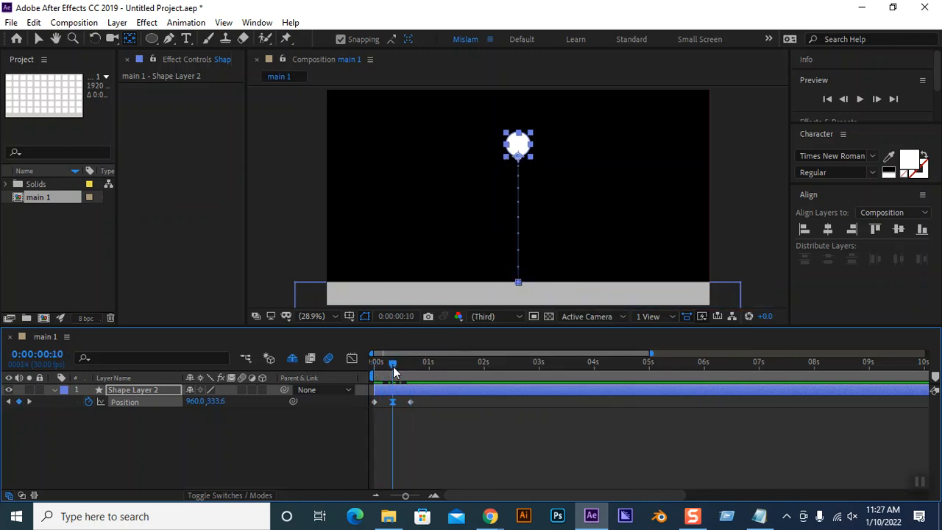
Inspect the curve of the ball's eased Position keyframes in the Graph Editor and return to the layer timeline
{"action": "left_click", "coordinate": [351, 361]}
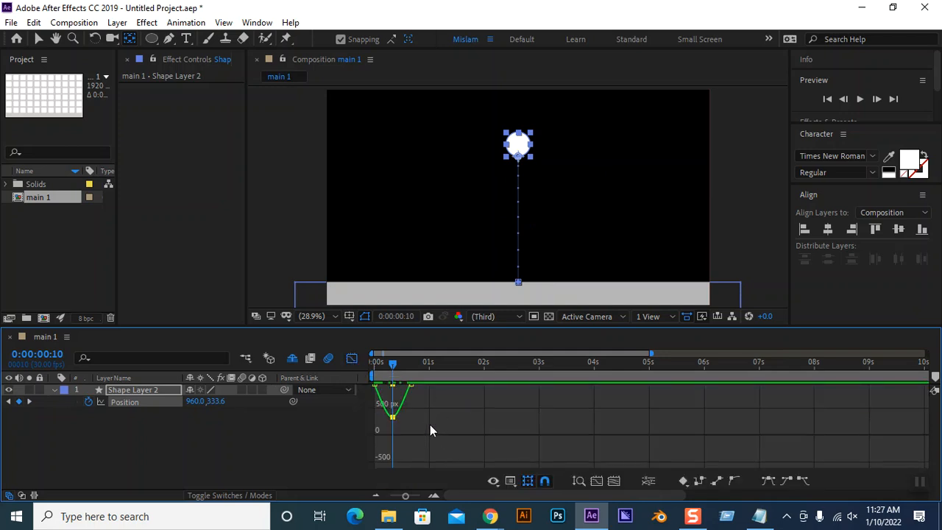
{"action": "mouse_move", "coordinate": [392, 446]}
{"action": "left_click_drag", "start_coordinate": [463, 444], "coordinate": [372, 404]}
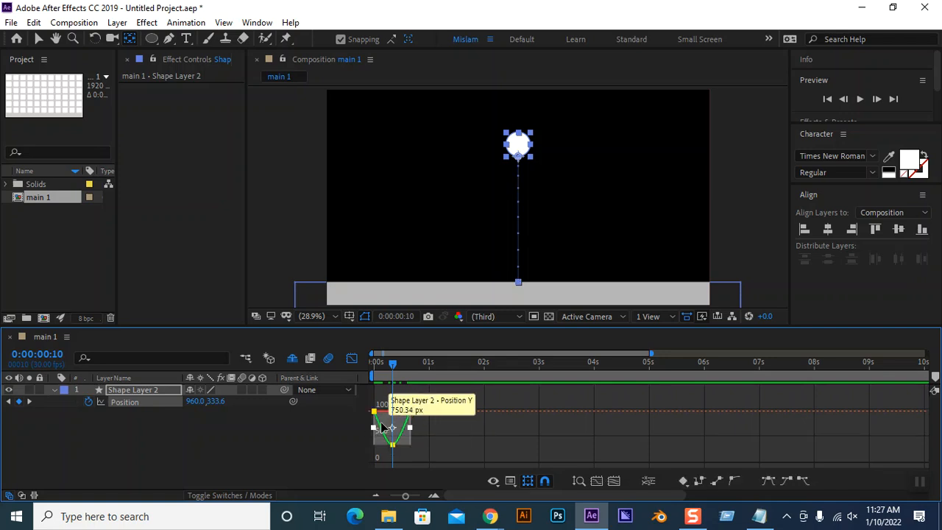
{"action": "left_click", "coordinate": [442, 425]}
{"action": "left_click", "coordinate": [350, 359]}
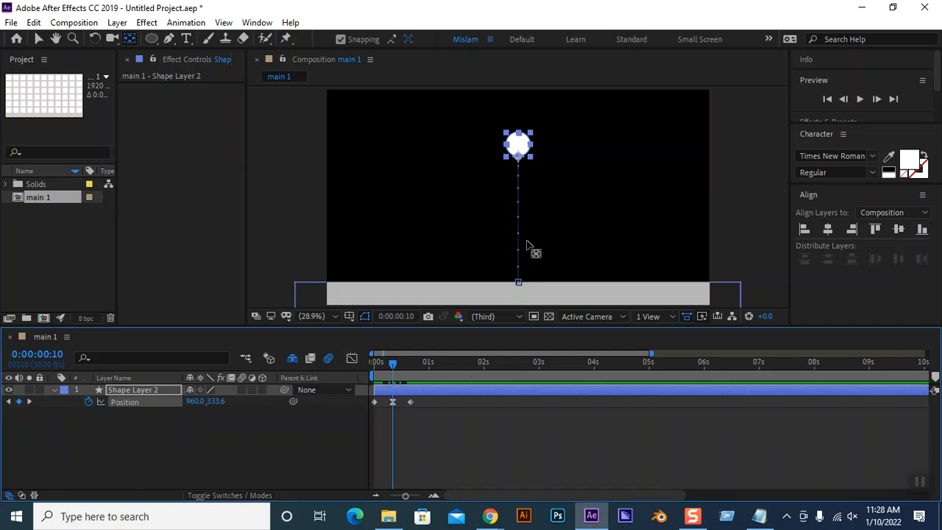
Return to the first frame and select all of the ball's Position keyframes
{"action": "left_click_drag", "start_coordinate": [397, 369], "coordinate": [373, 364]}
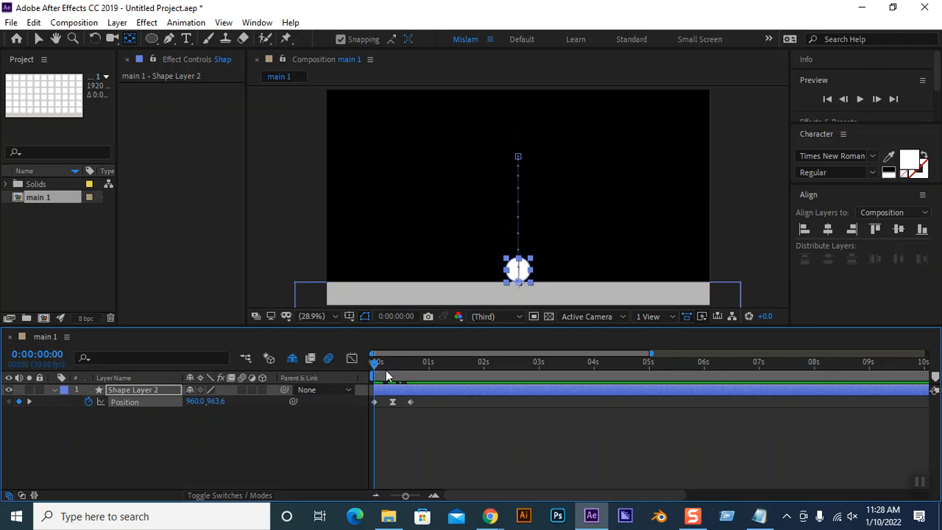
{"action": "left_click", "coordinate": [424, 401]}
{"action": "left_click_drag", "start_coordinate": [423, 400], "coordinate": [368, 407]}
Search Windows for "spot", launch Spot on the Mouse, and minimize its settings window
{"action": "left_click", "coordinate": [220, 517]}
{"action": "type", "text": "spo"}
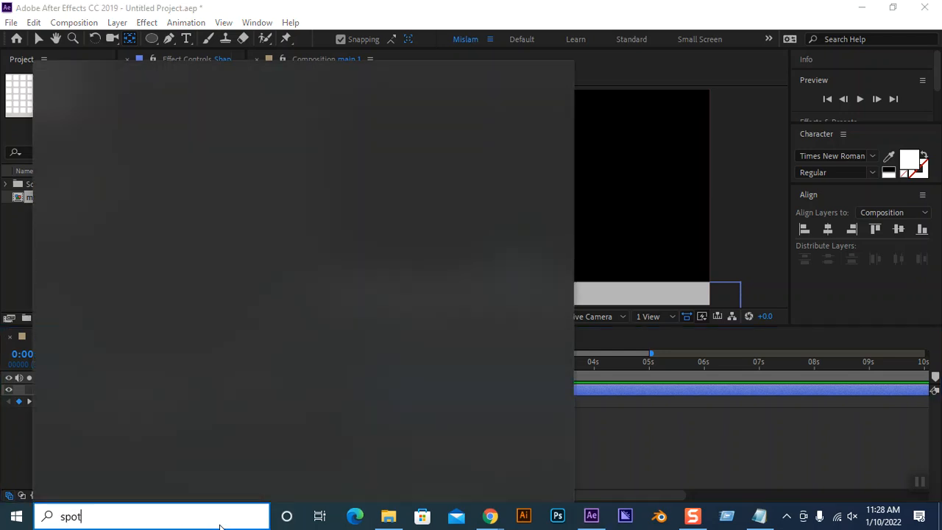
{"action": "type", "text": "t"}
{"action": "left_click", "coordinate": [464, 183]}
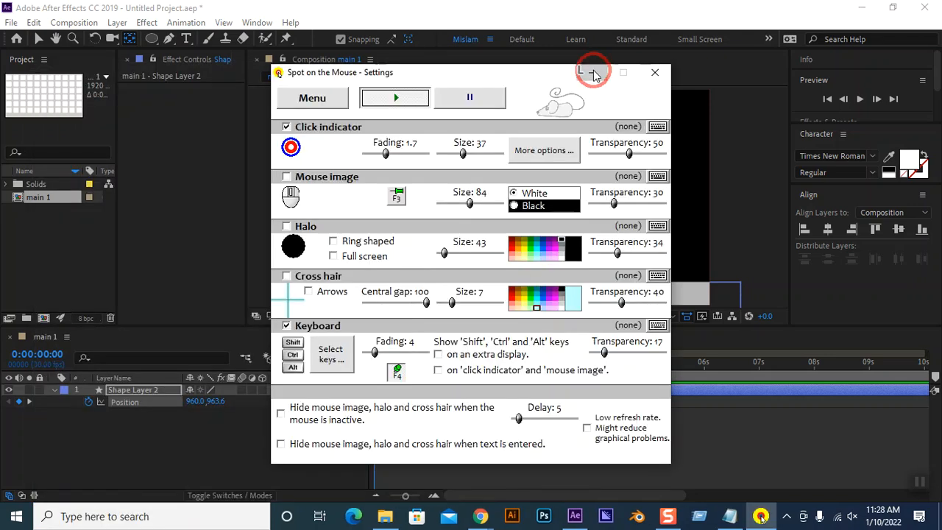
{"action": "left_click", "coordinate": [593, 71]}
{"action": "left_click", "coordinate": [376, 363]}
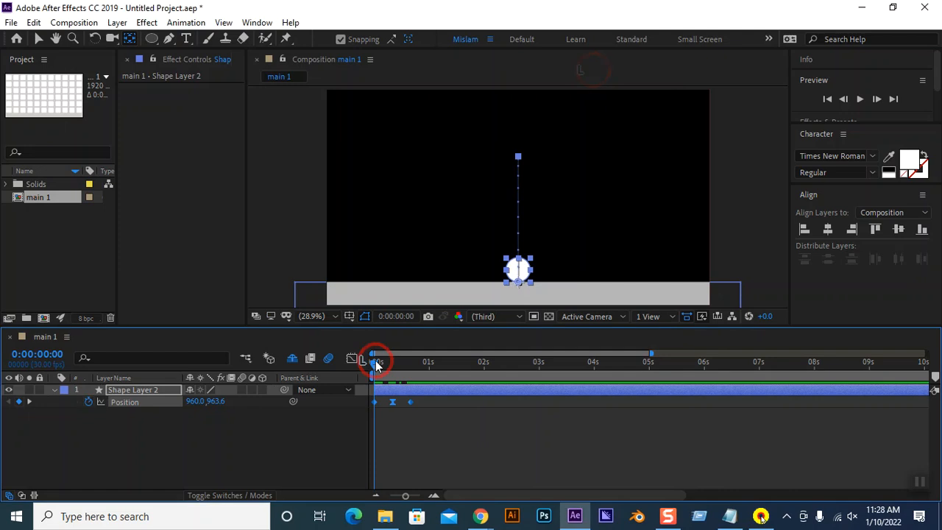
{"action": "left_click_drag", "start_coordinate": [376, 362], "coordinate": [411, 368]}
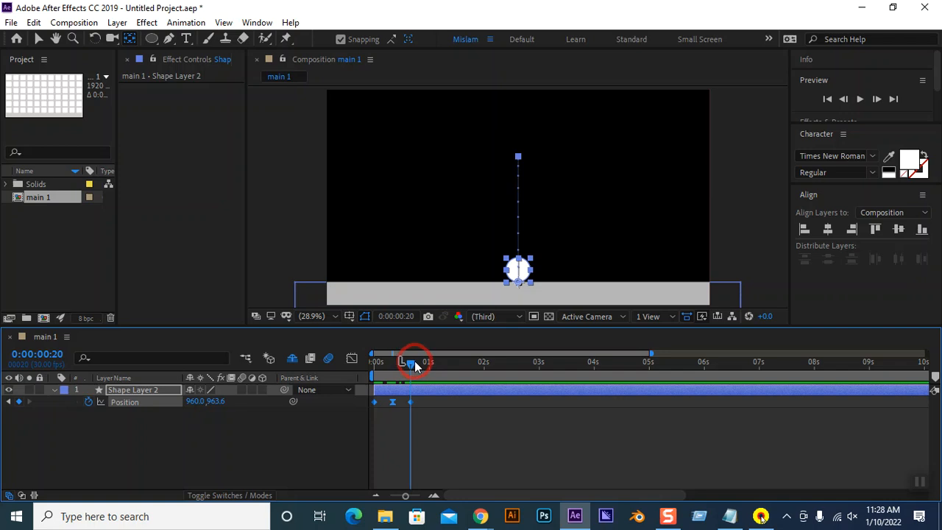
{"action": "key", "text": "ctrl+v"}
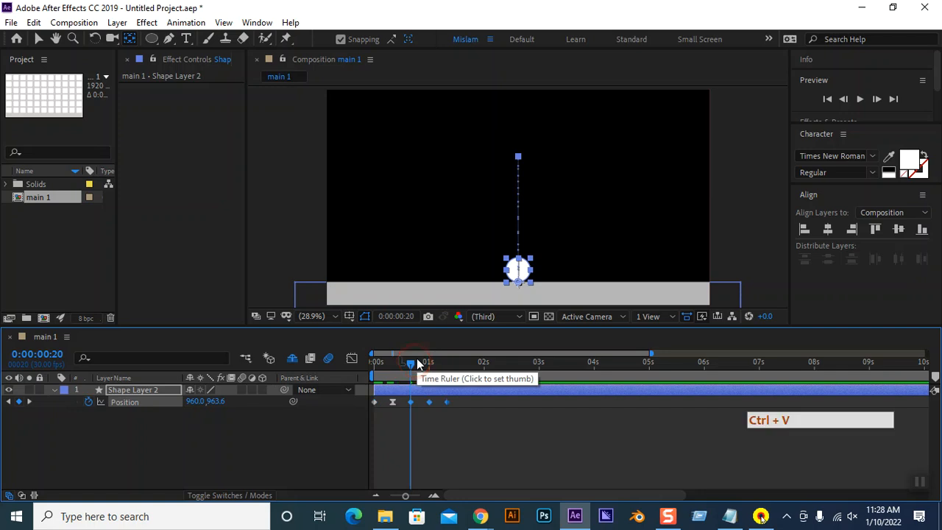
{"action": "key", "text": "ctrl+z"}
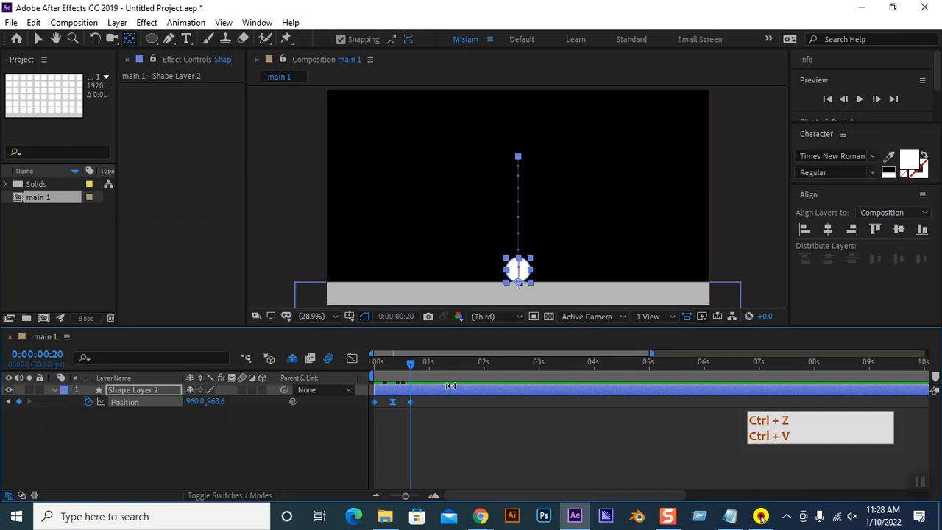
Copy the ball's three Position keyframes and paste them at 0:00:00:20
{"action": "left_click_drag", "start_coordinate": [431, 401], "coordinate": [353, 406]}
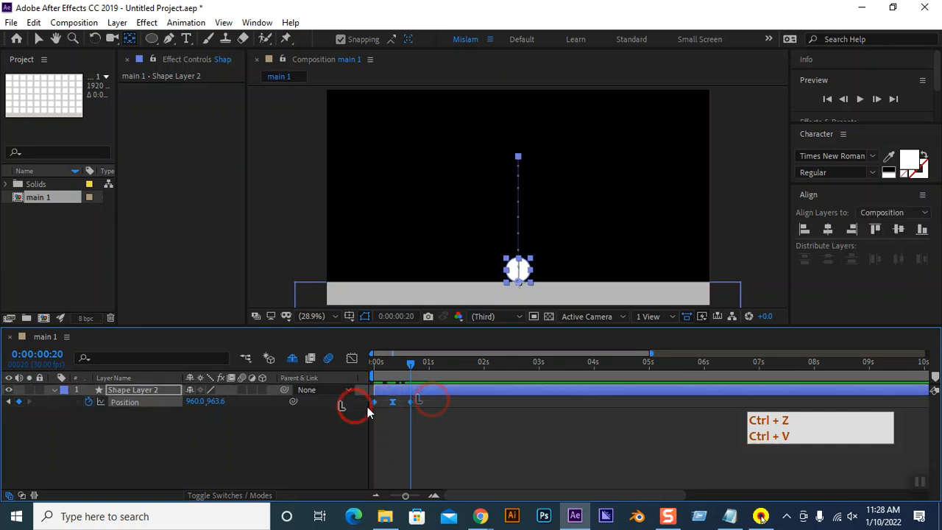
{"action": "key", "text": "ctrl+c"}
{"action": "left_click", "coordinate": [409, 363]}
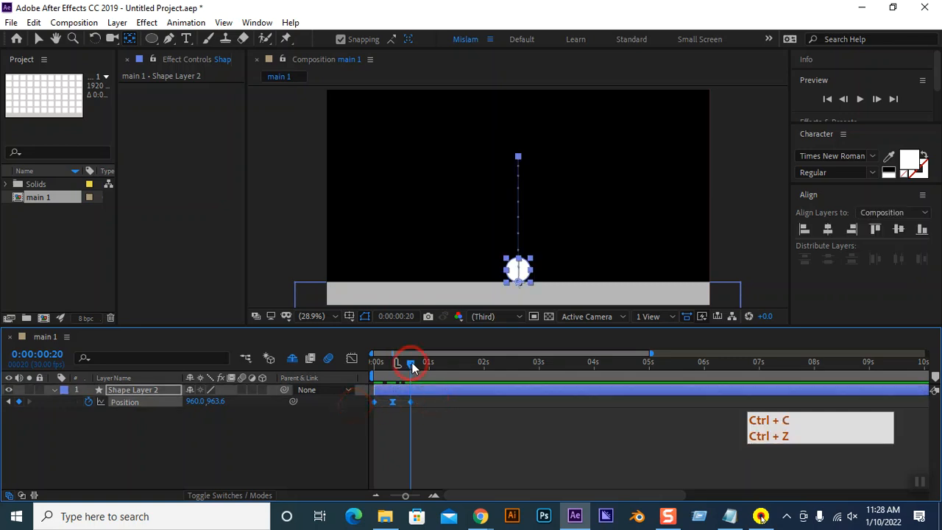
{"action": "key", "text": "ctrl+v"}
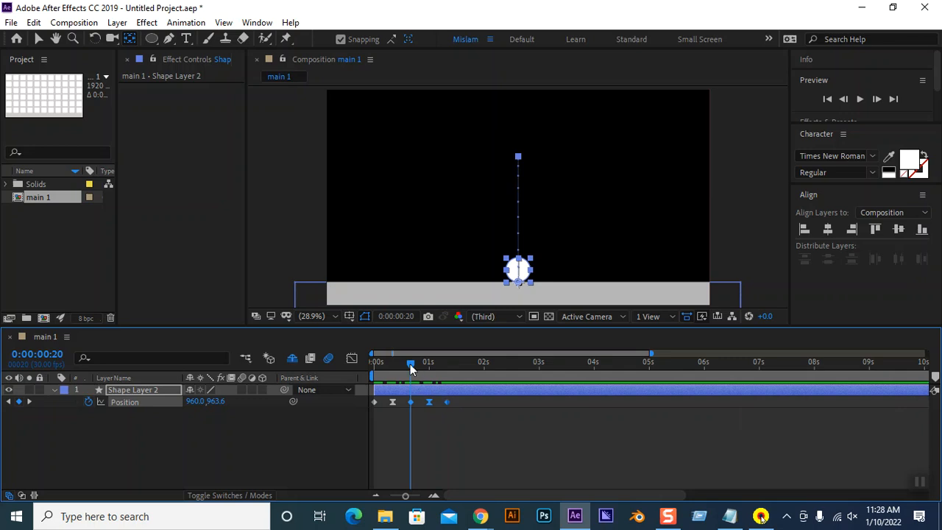
Paste the copied bounce keyframes four more times end to end, at 0:00:01:10, 0:00:02:00, 0:00:02:20 and 0:00:03:10
{"action": "left_click_drag", "start_coordinate": [410, 368], "coordinate": [447, 367]}
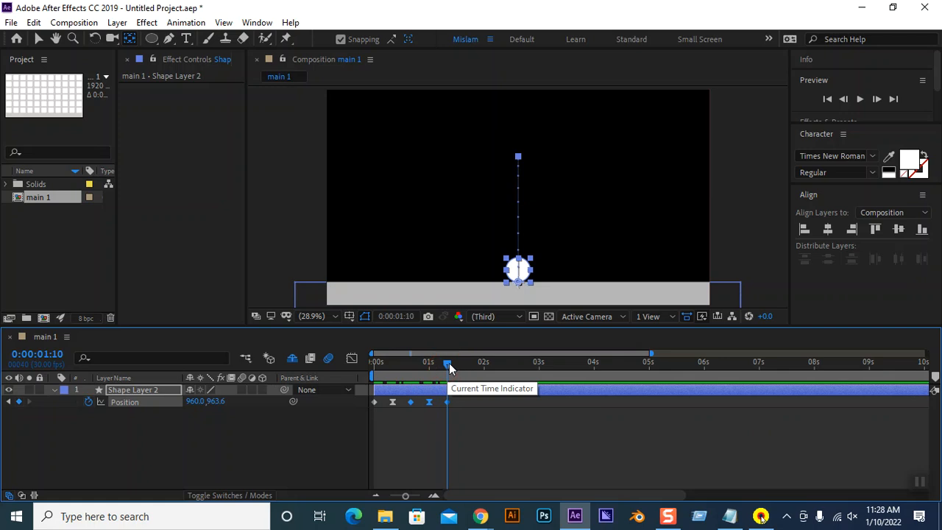
{"action": "key", "text": "ctrl+v"}
{"action": "left_click_drag", "start_coordinate": [449, 364], "coordinate": [562, 362]}
{"action": "key", "text": "ctrl+v"}
{"action": "left_click", "coordinate": [498, 366]}
{"action": "key", "text": "ctrl+v"}
{"action": "key", "text": "ctrl+v"}
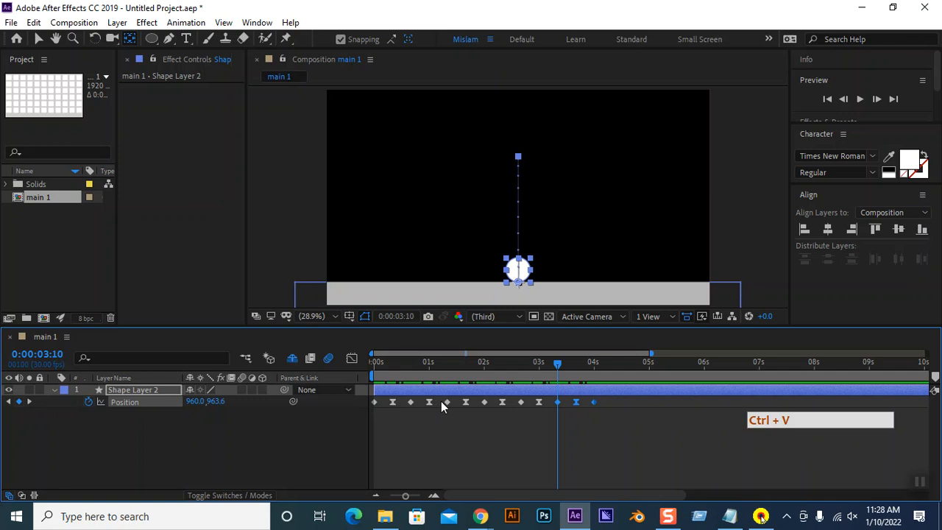
Set the end of the work area at the last Position keyframe, 0:00:04:00
{"action": "left_click_drag", "start_coordinate": [565, 370], "coordinate": [301, 361]}
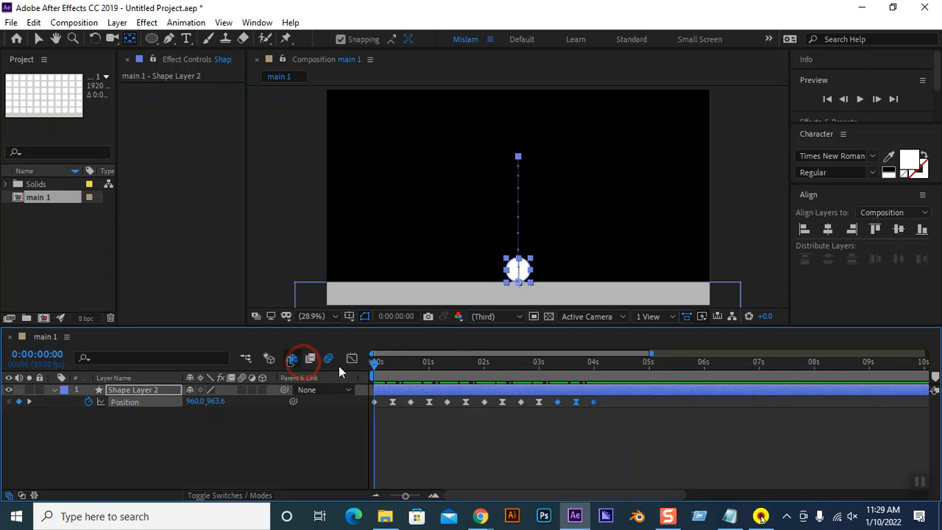
{"action": "left_click_drag", "start_coordinate": [381, 364], "coordinate": [596, 374]}
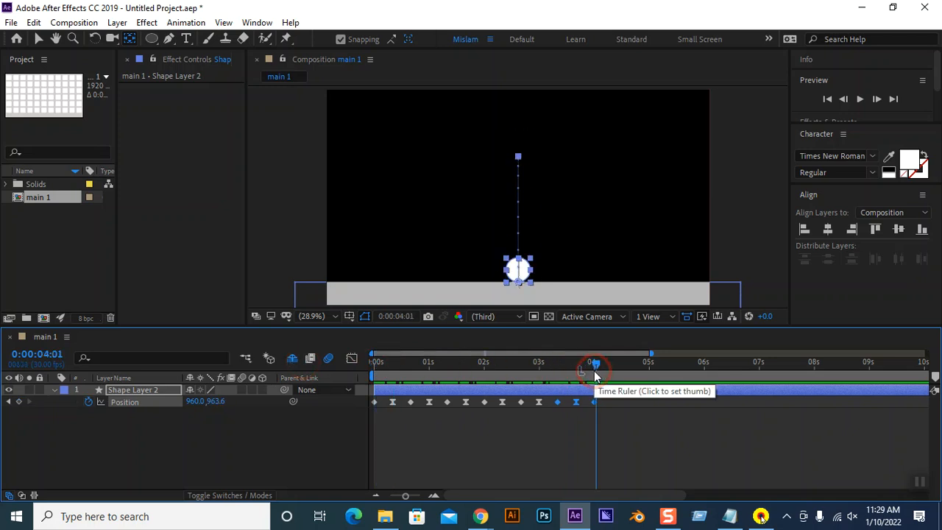
{"action": "left_click", "coordinate": [594, 361]}
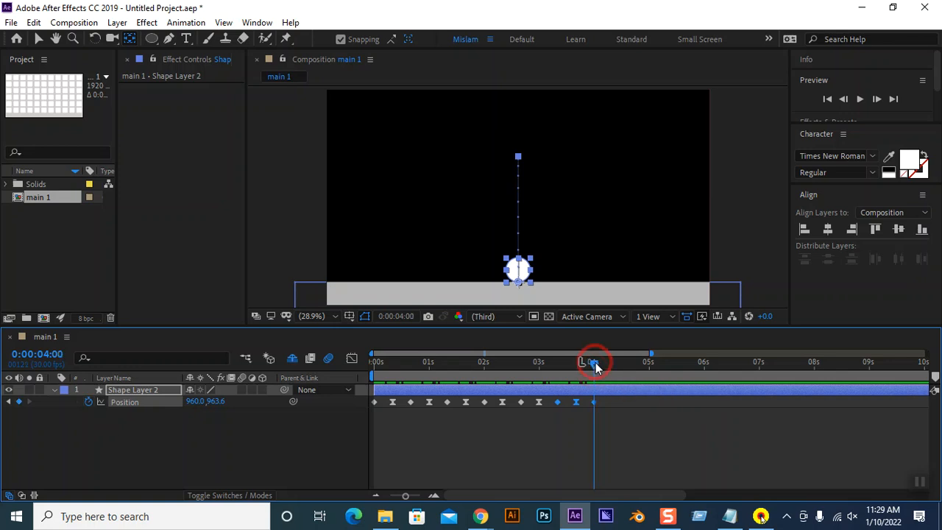
{"action": "key", "text": "n"}
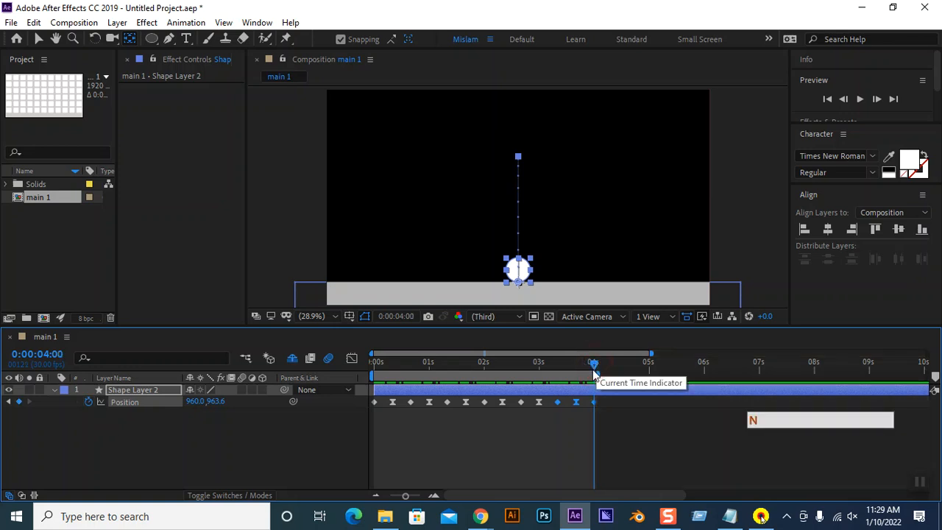
{"action": "left_click", "coordinate": [595, 368]}
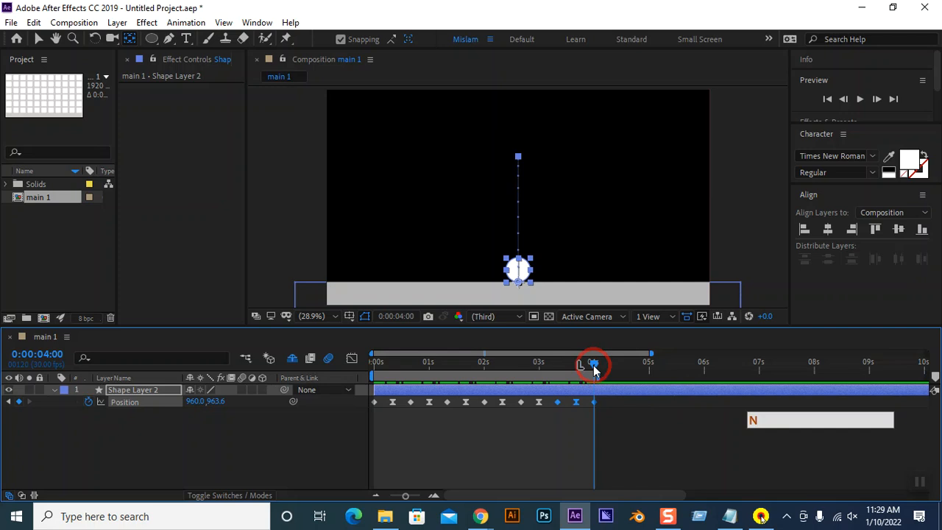
Preview the repeated bounces from the first frame, then stop and return to the start
{"action": "key", "text": "Home"}
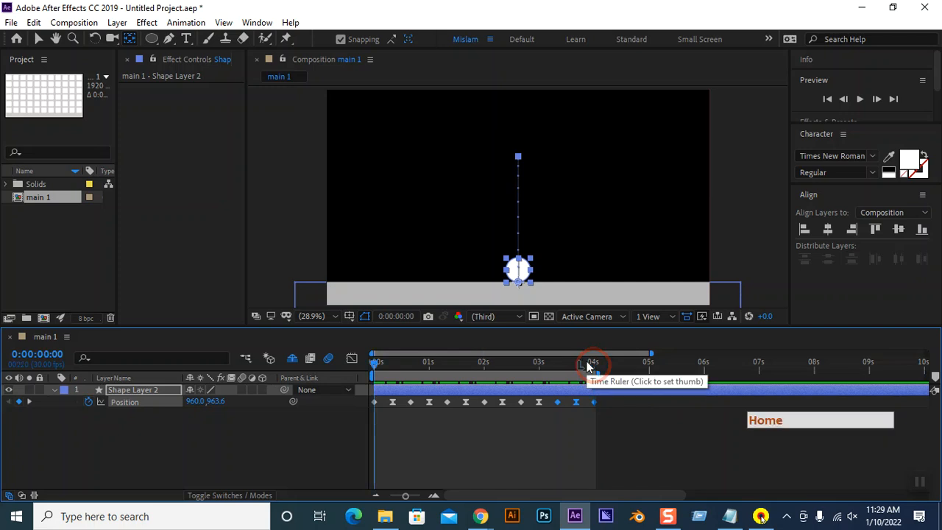
{"action": "key", "text": "space"}
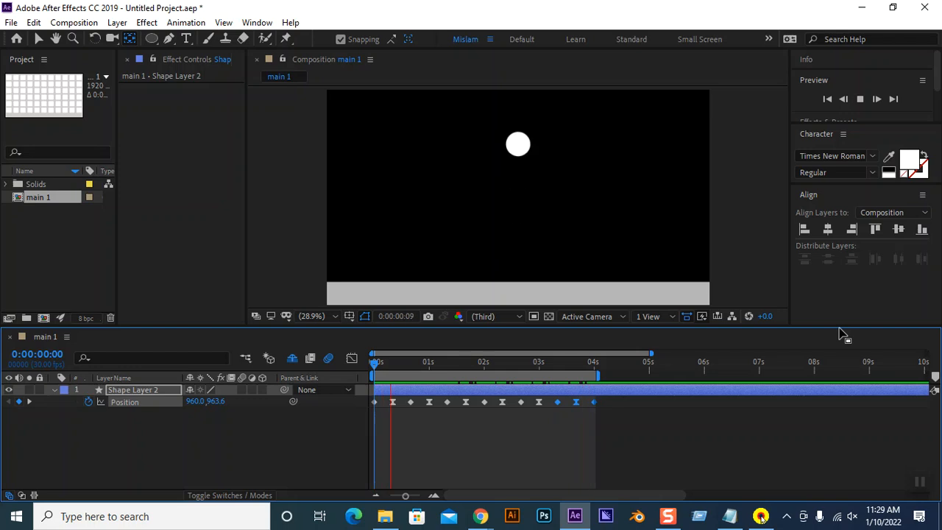
{"action": "key", "text": "space"}
{"action": "left_click", "coordinate": [603, 479]}
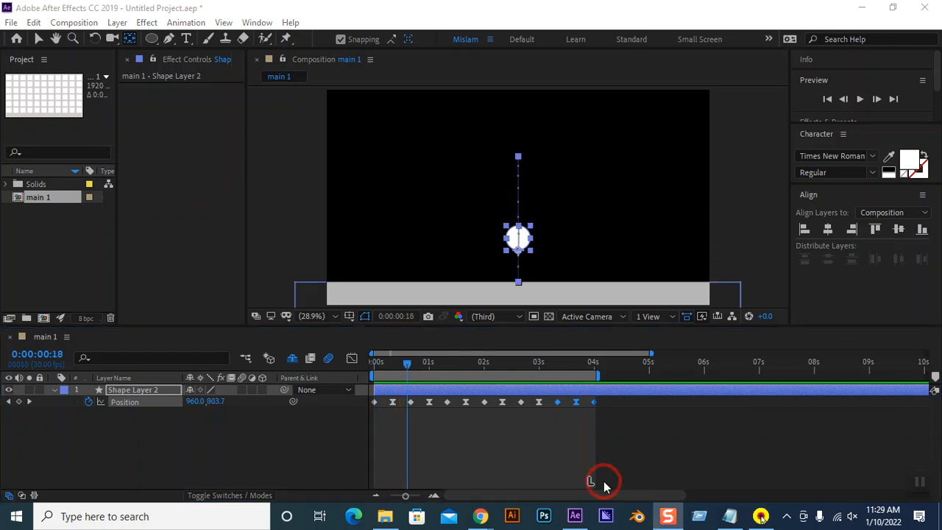
{"action": "left_click_drag", "start_coordinate": [407, 361], "coordinate": [343, 359]}
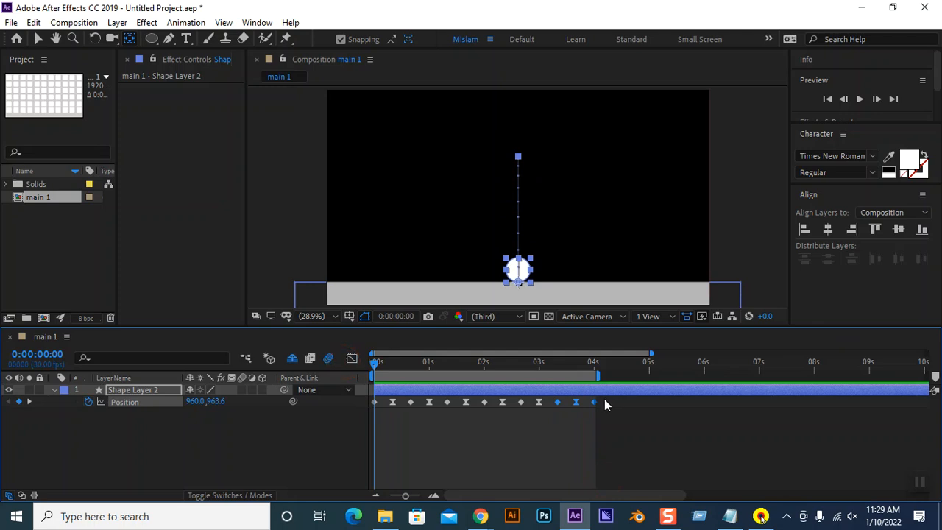
Select all of the ball's Position keyframes, show them in the Graph Editor, fit the curves to view, and clear the keyframe selection
{"action": "left_click_drag", "start_coordinate": [604, 398], "coordinate": [368, 398]}
{"action": "left_click", "coordinate": [329, 358]}
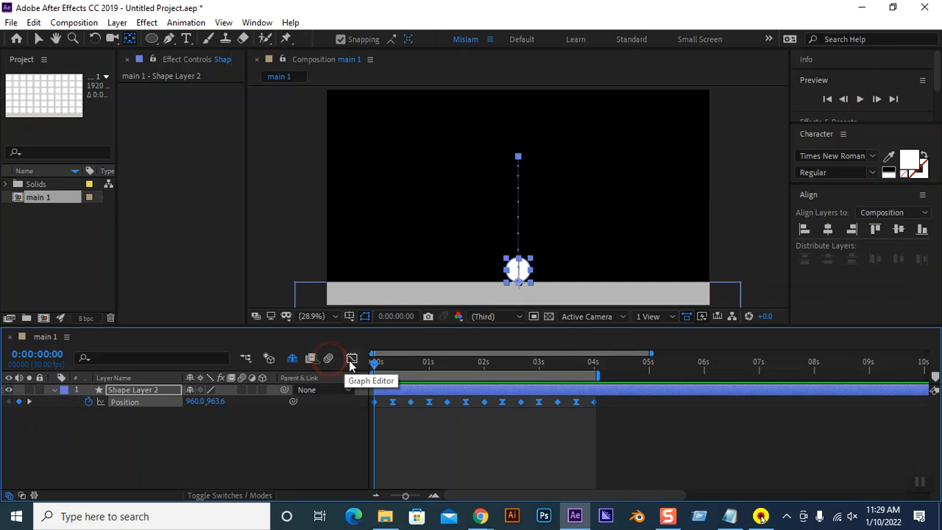
{"action": "left_click", "coordinate": [351, 361]}
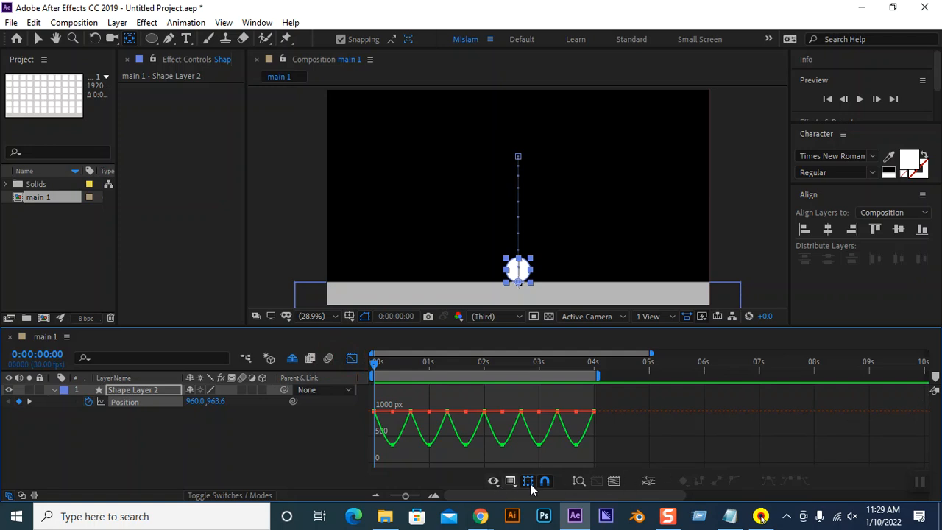
{"action": "left_click", "coordinate": [578, 481]}
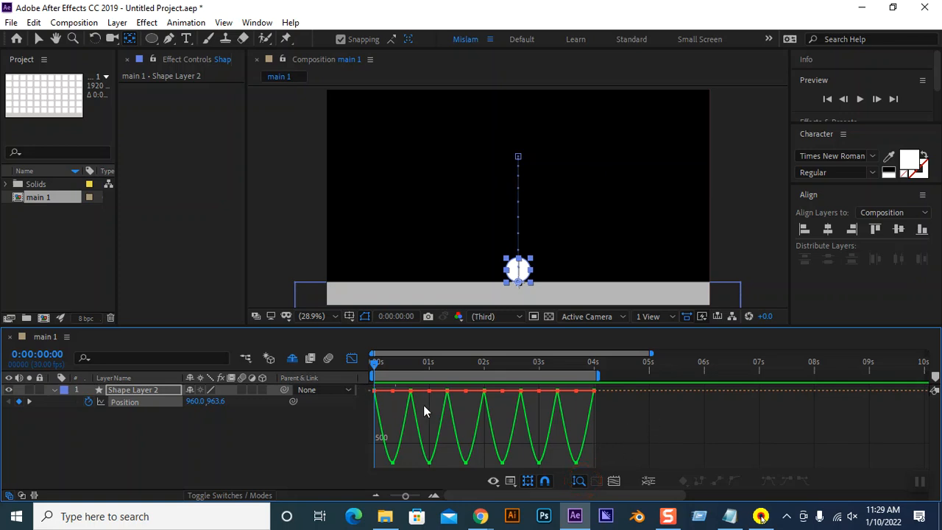
{"action": "left_click", "coordinate": [609, 456]}
Progressively lower the ball's bounce peaks at 0:00:01:00, 0:00:01:20 and 0:00:02:10 by adjusting the Y Position curve
{"action": "left_click", "coordinate": [429, 463]}
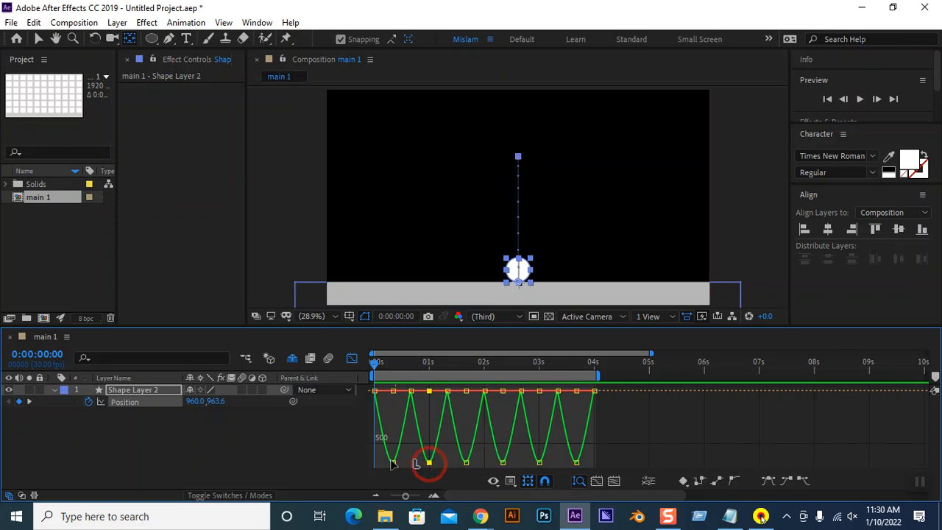
{"action": "mouse_move", "coordinate": [431, 465]}
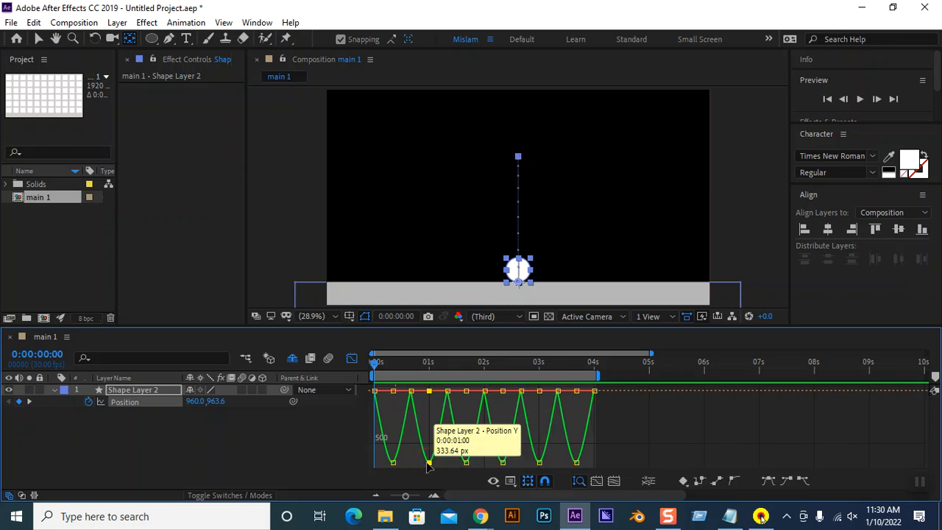
{"action": "left_click_drag", "start_coordinate": [431, 465], "coordinate": [469, 445]}
{"action": "left_click", "coordinate": [465, 463]}
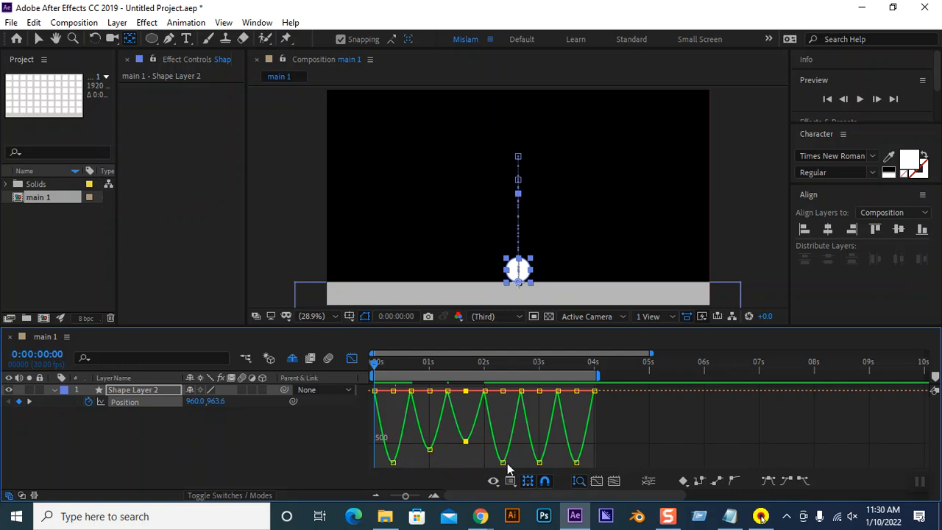
{"action": "left_click_drag", "start_coordinate": [503, 462], "coordinate": [504, 432]}
Lower the bounce peak at 0:00:03:00 to a Y Position of about 756 px on the curve
{"action": "left_click", "coordinate": [540, 462]}
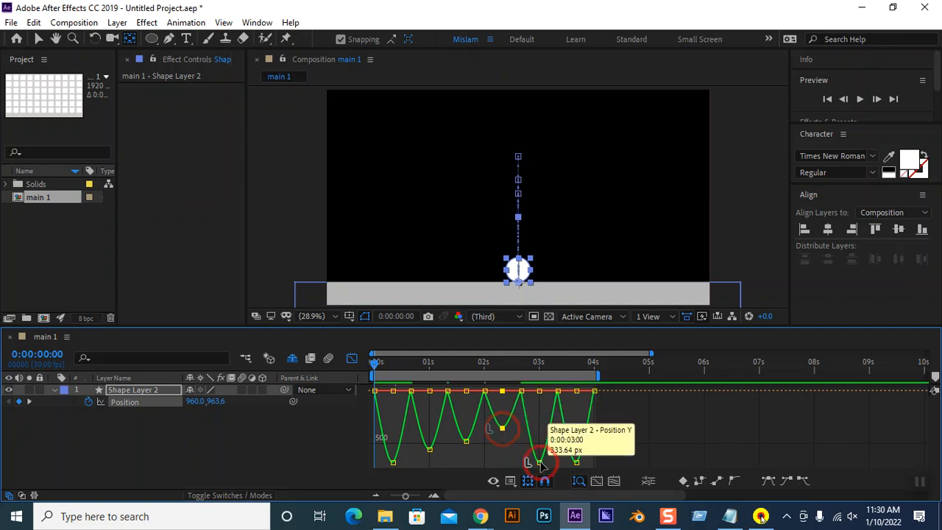
{"action": "left_click_drag", "start_coordinate": [541, 467], "coordinate": [541, 422]}
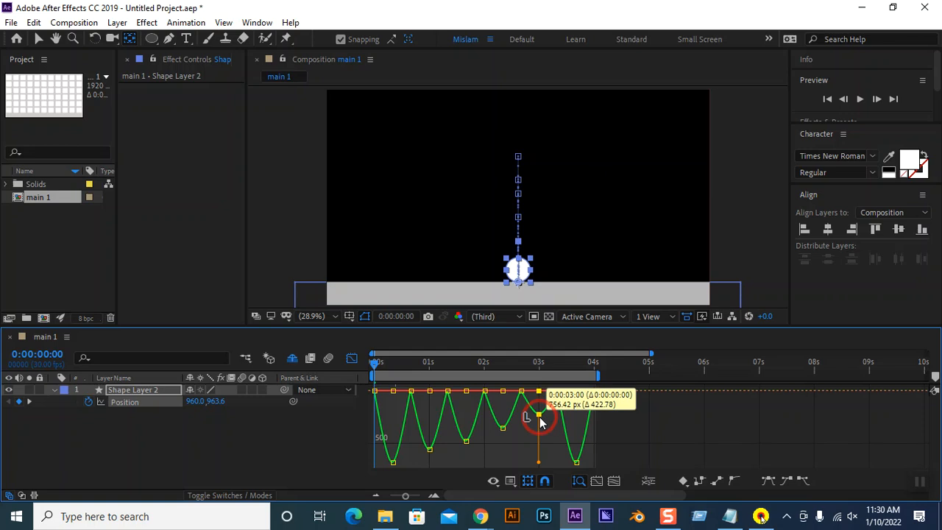
{"action": "left_click_drag", "start_coordinate": [541, 423], "coordinate": [540, 425]}
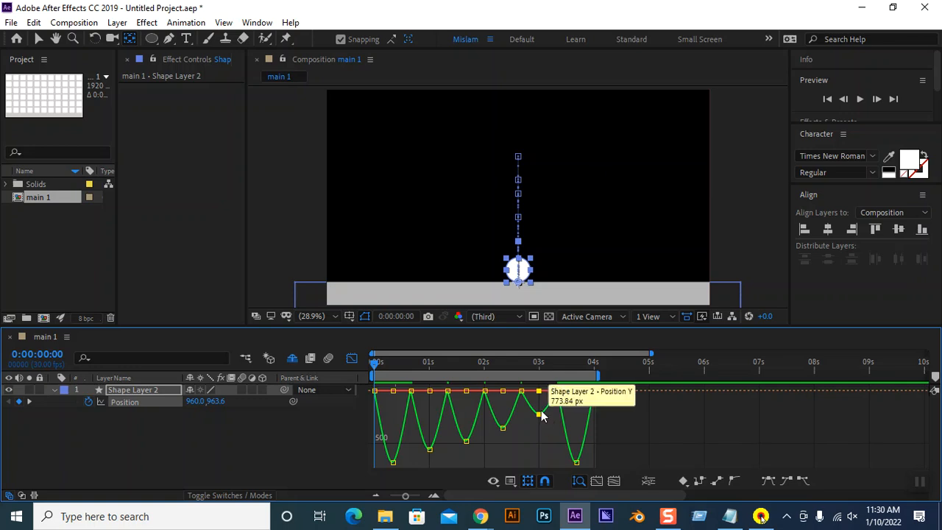
{"action": "left_click", "coordinate": [540, 414]}
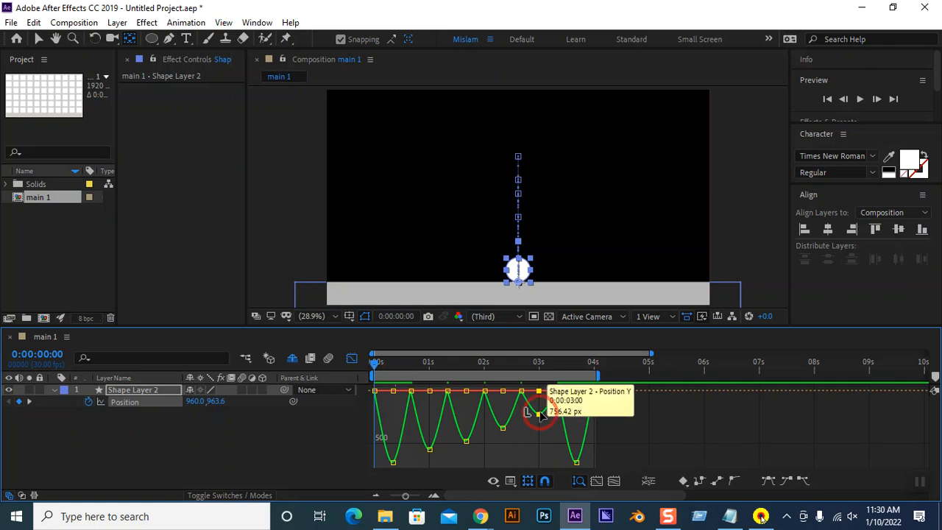
Lower the last bounce peak, near 0:00:03:20, to a Y Position of about 847 px on the curve
{"action": "double_click", "coordinate": [575, 462]}
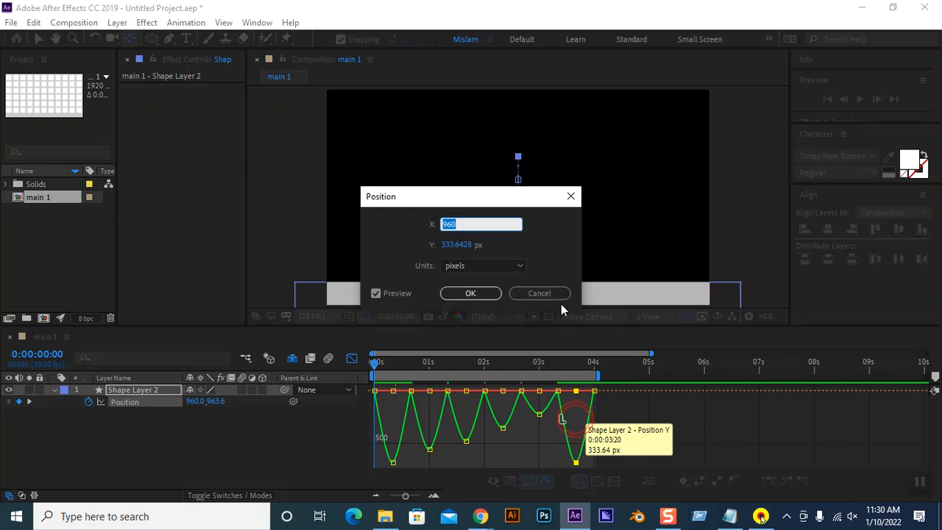
{"action": "left_click", "coordinate": [557, 293]}
{"action": "left_click_drag", "start_coordinate": [575, 461], "coordinate": [580, 409]}
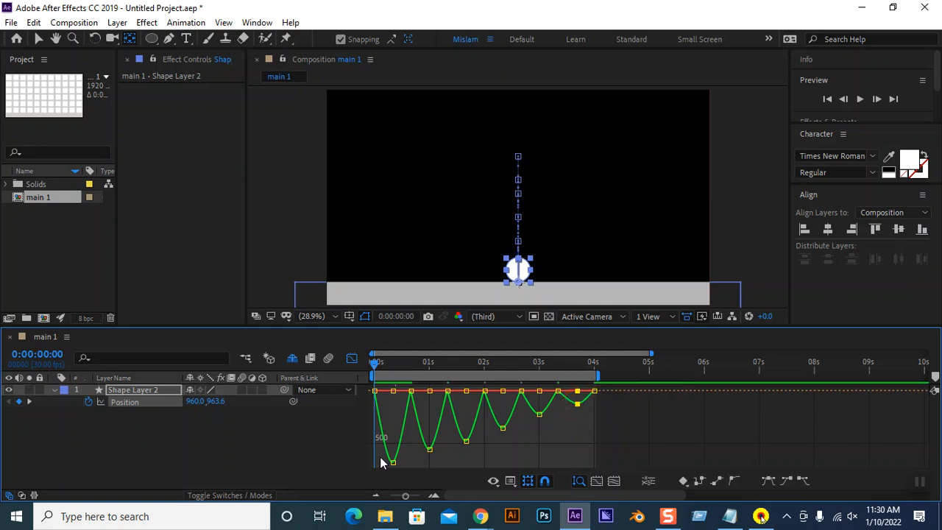
Raise the bounce peak at 0:00:03:00 slightly and return from the Graph Editor to the layer timeline
{"action": "left_click", "coordinate": [539, 416]}
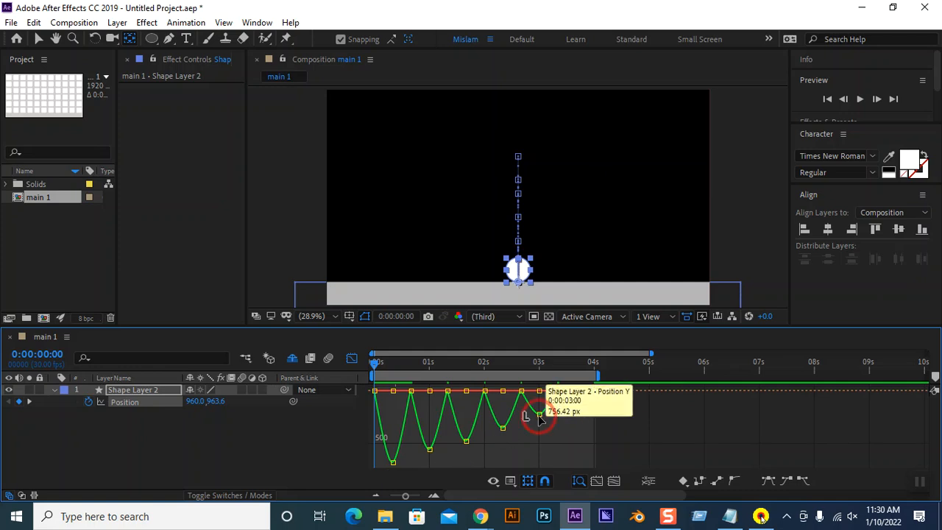
{"action": "left_click_drag", "start_coordinate": [539, 420], "coordinate": [541, 422]}
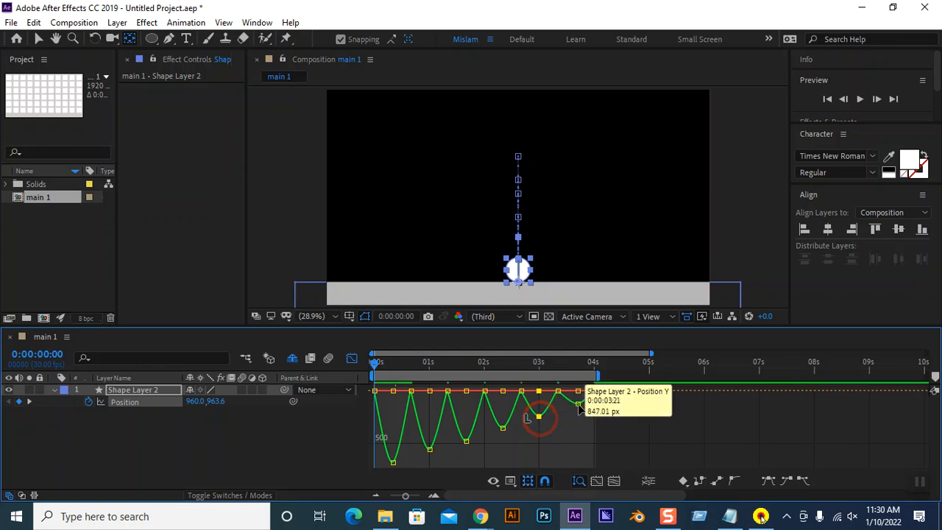
{"action": "left_click", "coordinate": [577, 405]}
{"action": "left_click", "coordinate": [351, 358]}
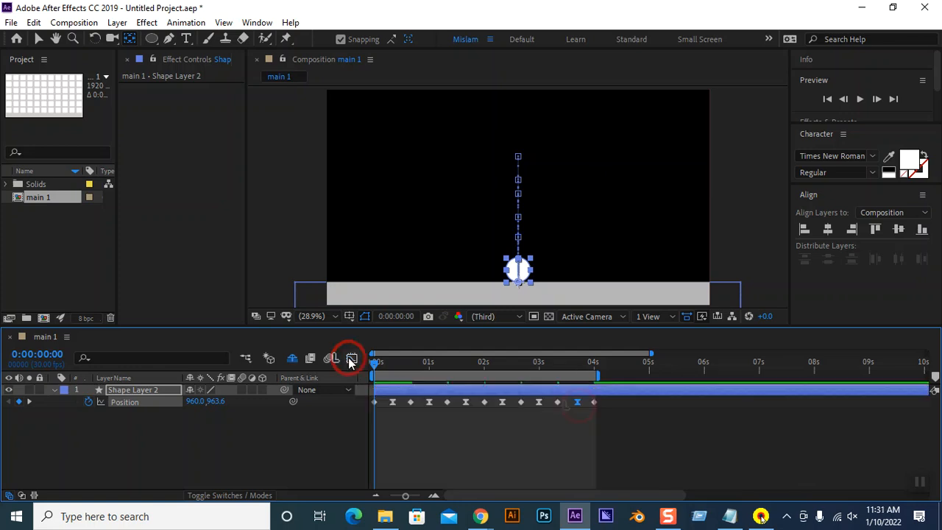
Copy the last bounce's Position keyframes to 0:00:04:00 and extend the work area to just past the final pasted keyframe
{"action": "left_click_drag", "start_coordinate": [600, 405], "coordinate": [564, 412]}
{"action": "key", "text": "ctrl+c"}
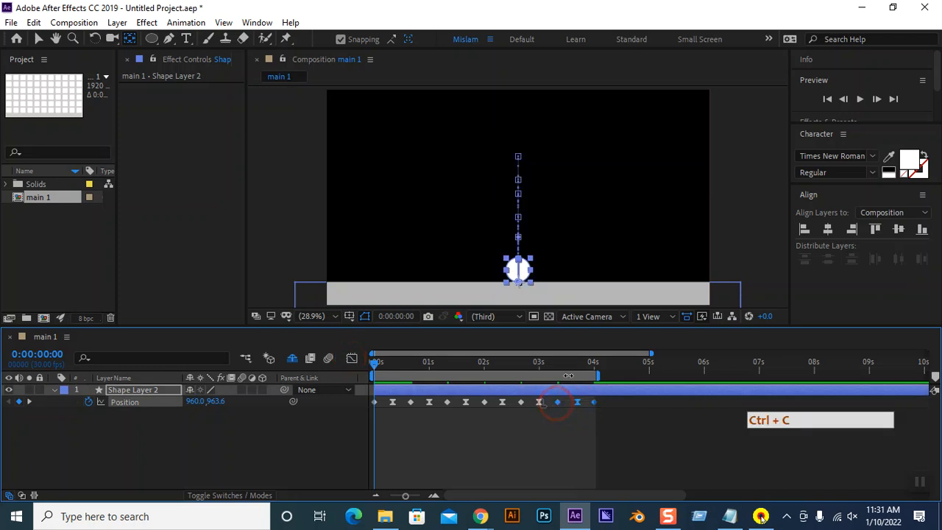
{"action": "left_click", "coordinate": [379, 363]}
{"action": "left_click_drag", "start_coordinate": [381, 368], "coordinate": [595, 383]}
{"action": "key", "text": "ctrl+v"}
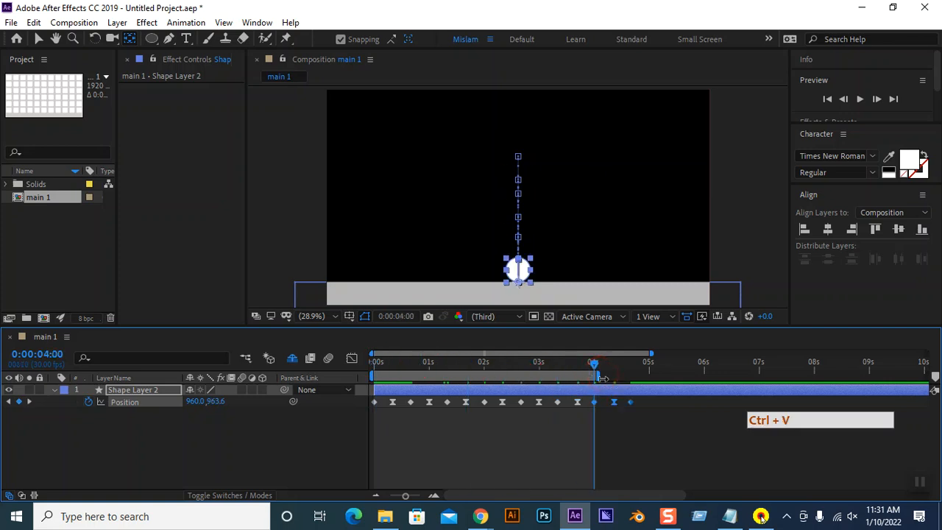
{"action": "left_click_drag", "start_coordinate": [640, 377], "coordinate": [636, 377]}
Show the Position curve in the Graph Editor and try to lower the new bounce peak at 0:00:04:11 by moving its point
{"action": "left_click", "coordinate": [351, 359]}
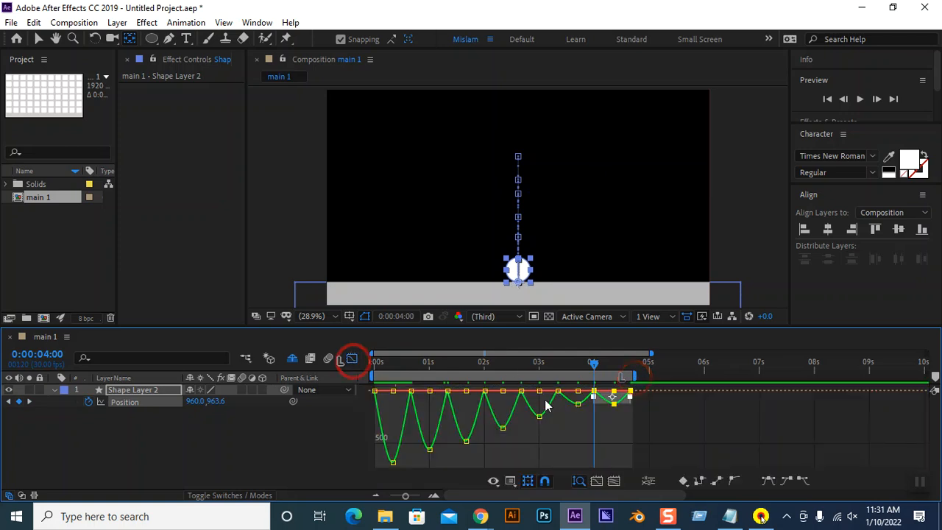
{"action": "left_click", "coordinate": [615, 407]}
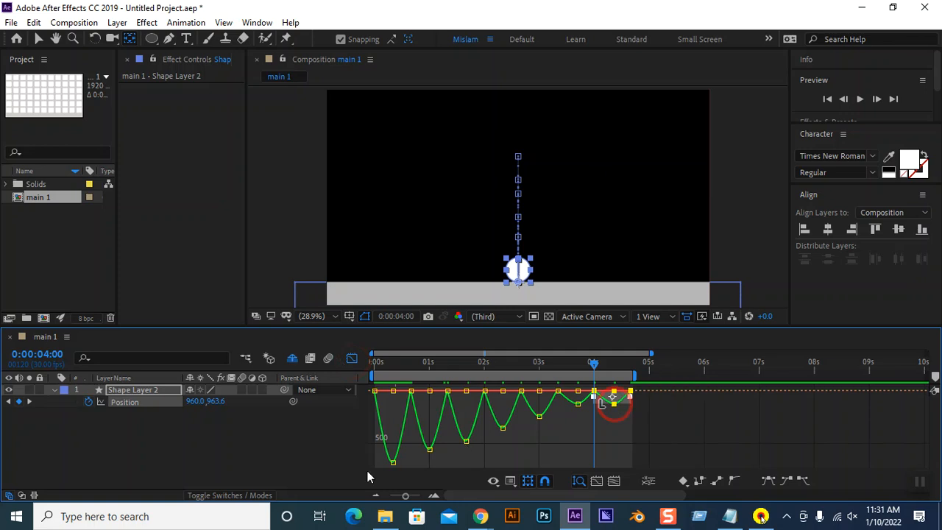
{"action": "left_click", "coordinate": [578, 480]}
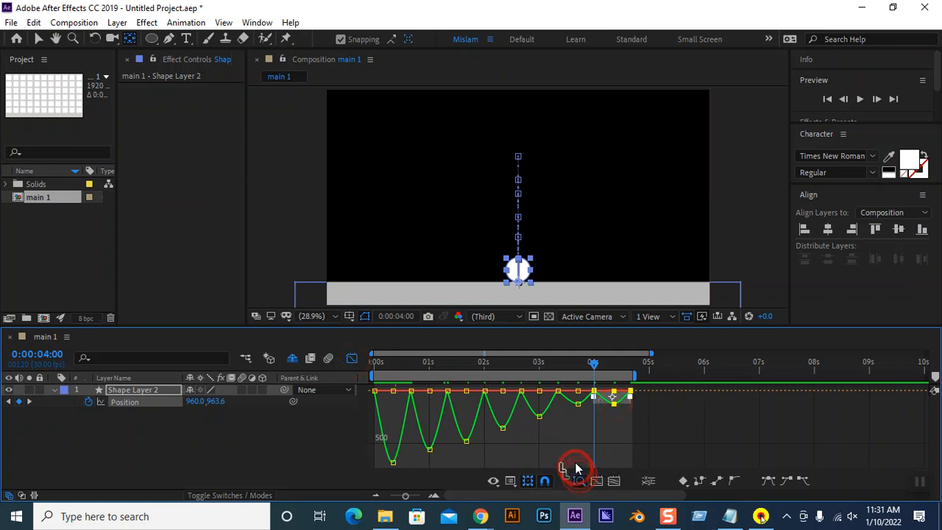
{"action": "left_click", "coordinate": [613, 403]}
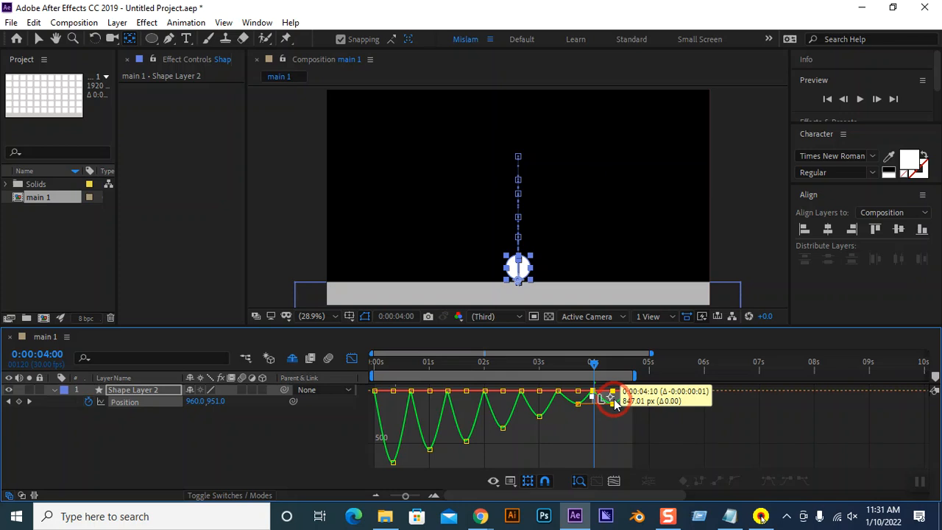
{"action": "left_click", "coordinate": [614, 413]}
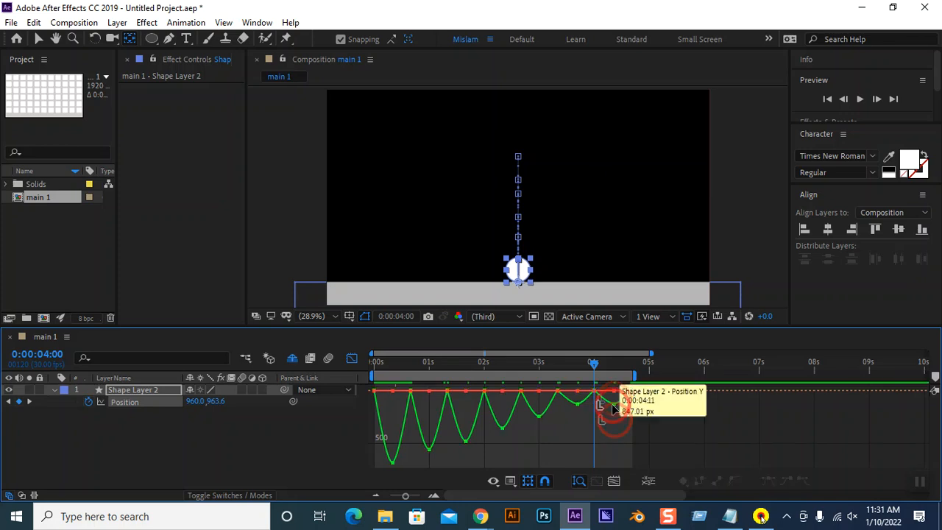
{"action": "left_click", "coordinate": [552, 293]}
{"action": "left_click", "coordinate": [614, 404]}
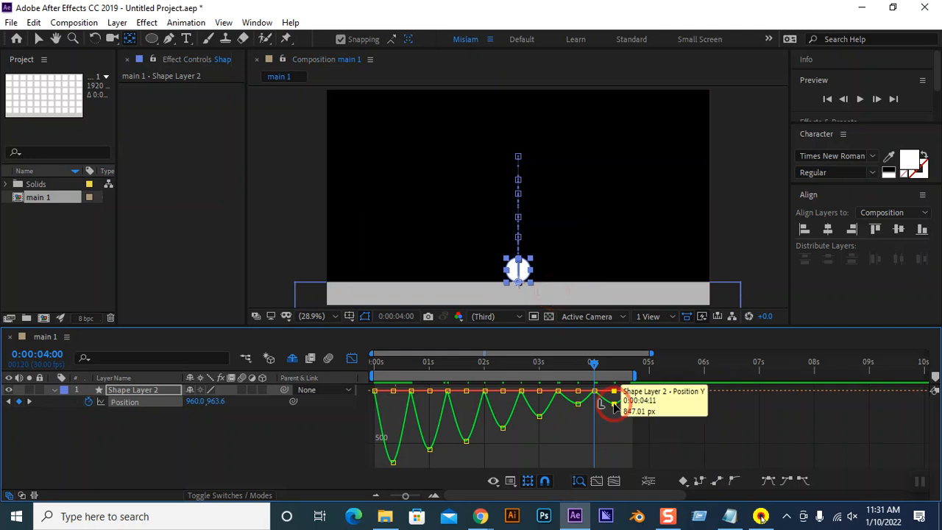
{"action": "left_click", "coordinate": [615, 404]}
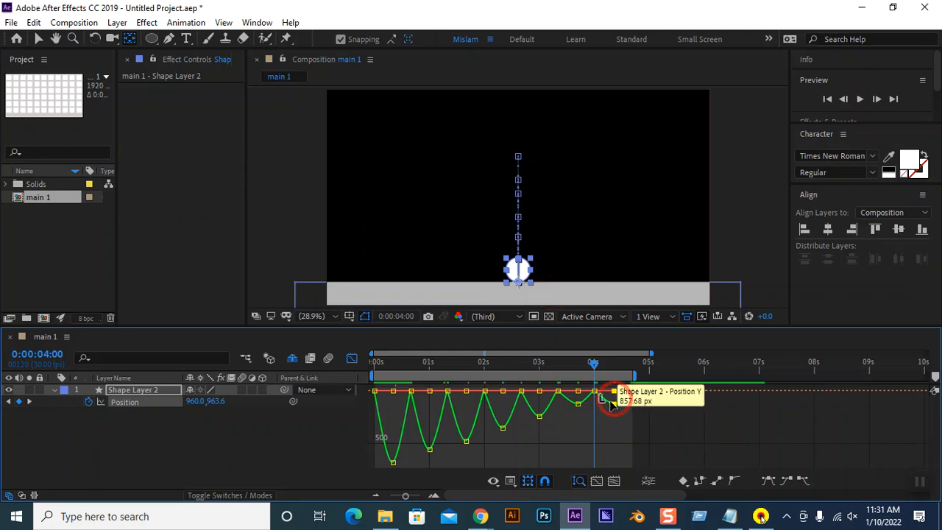
Set the Position value of the bounce peak keyframe at 0:00:04:11 to X 961 px and Y 855 px
{"action": "double_click", "coordinate": [615, 404]}
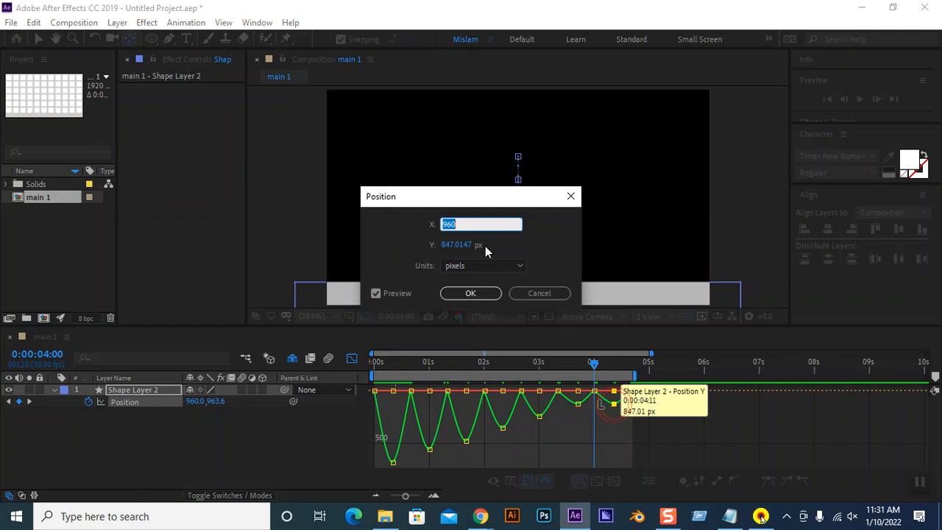
{"action": "key", "text": "Up"}
{"action": "key", "text": "Up"}
{"action": "key", "text": "Up"}
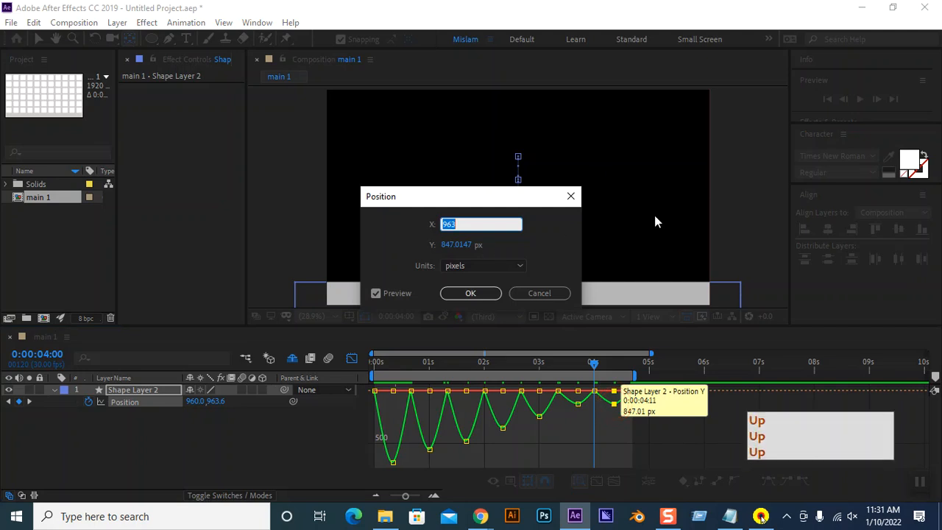
{"action": "key", "text": "Down"}
{"action": "key", "text": "Down"}
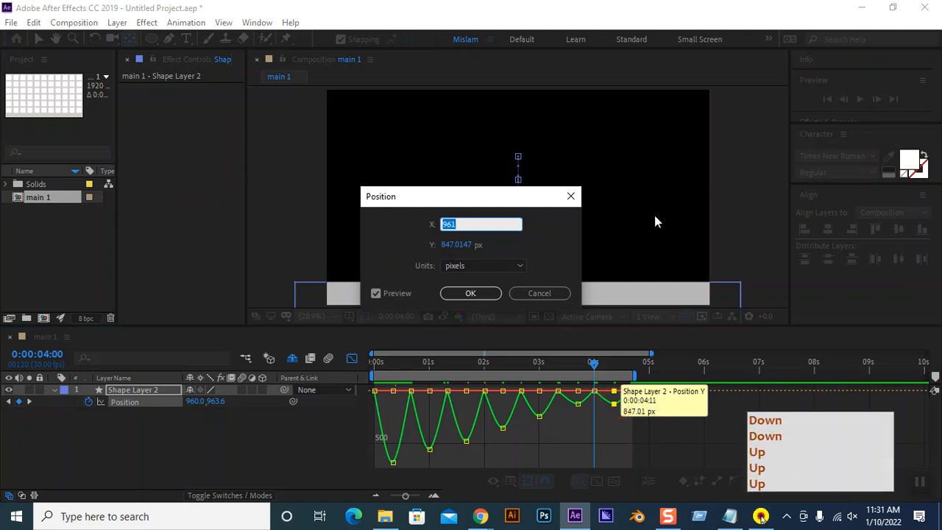
{"action": "left_click", "coordinate": [450, 245]}
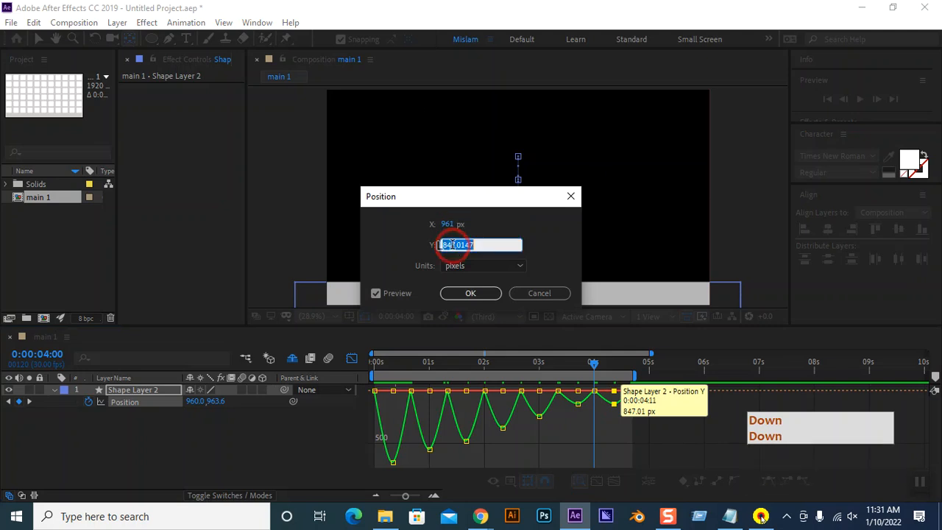
{"action": "key", "text": "Up"}
{"action": "key", "text": "Up"}
{"action": "key", "text": "Up"}
{"action": "key", "text": "Up"}
{"action": "key", "text": "Up"}
{"action": "key", "text": "Up"}
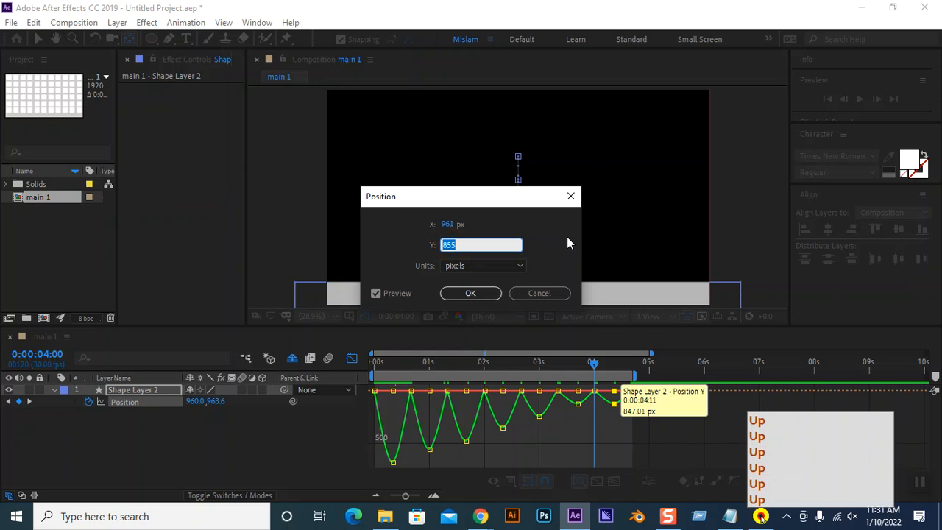
{"action": "key", "text": "Return"}
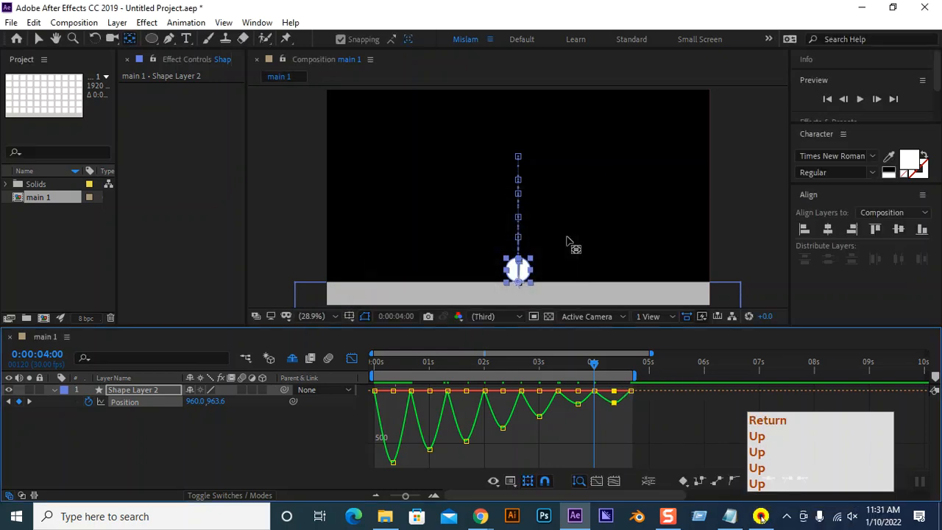
Lower the bounce peak at 0:00:04:11 further by increasing its Y value in the Position settings
{"action": "left_click", "coordinate": [615, 403]}
{"action": "double_click", "coordinate": [614, 403]}
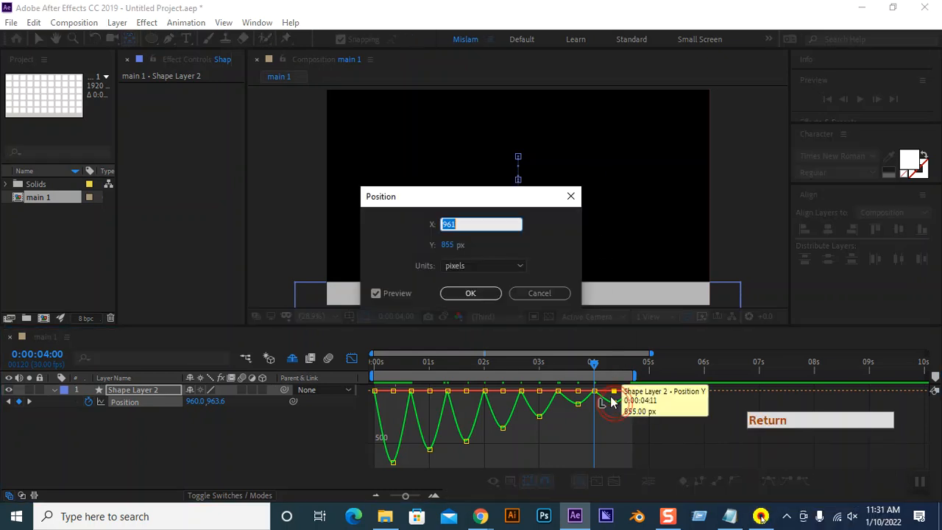
{"action": "left_click", "coordinate": [449, 245]}
{"action": "key", "text": "Up"}
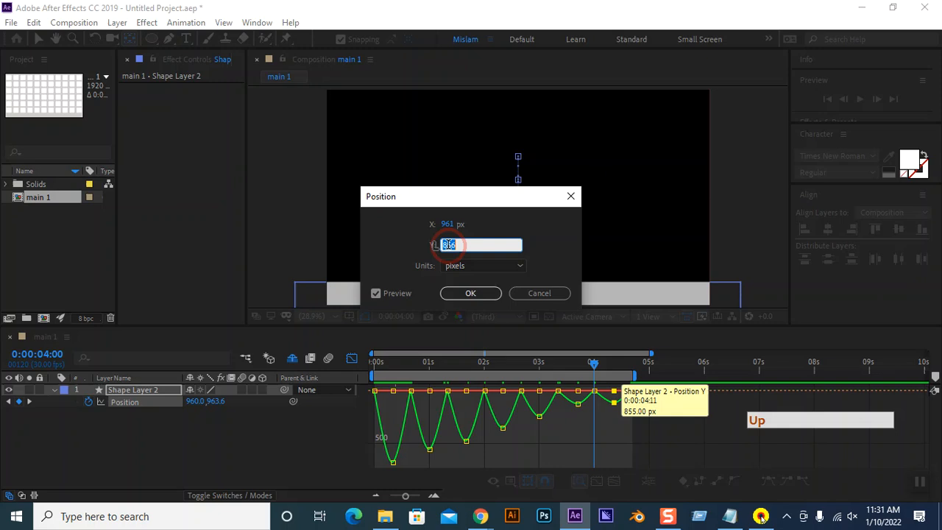
{"action": "key", "text": "Return"}
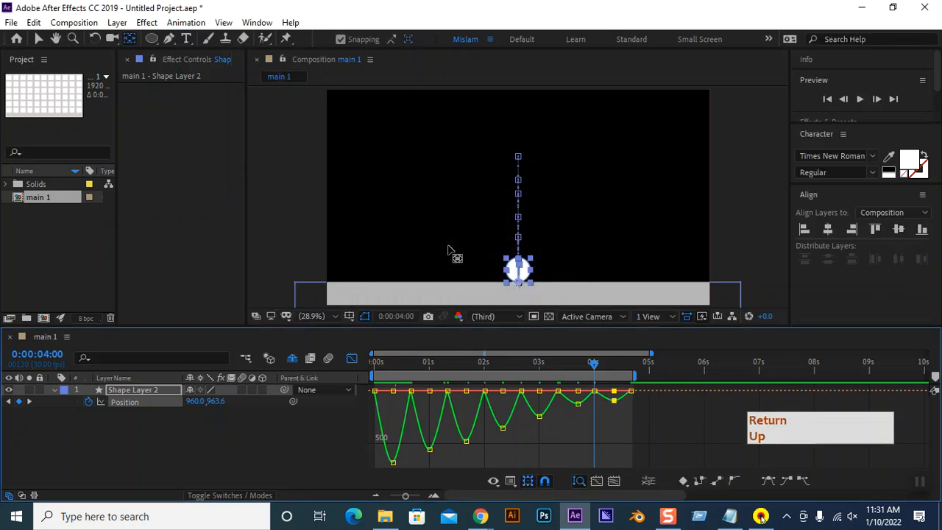
Preview the bounce from the start in the layer timeline and extend the work area end to about 0:00:07:10
{"action": "left_click_drag", "start_coordinate": [590, 369], "coordinate": [295, 361]}
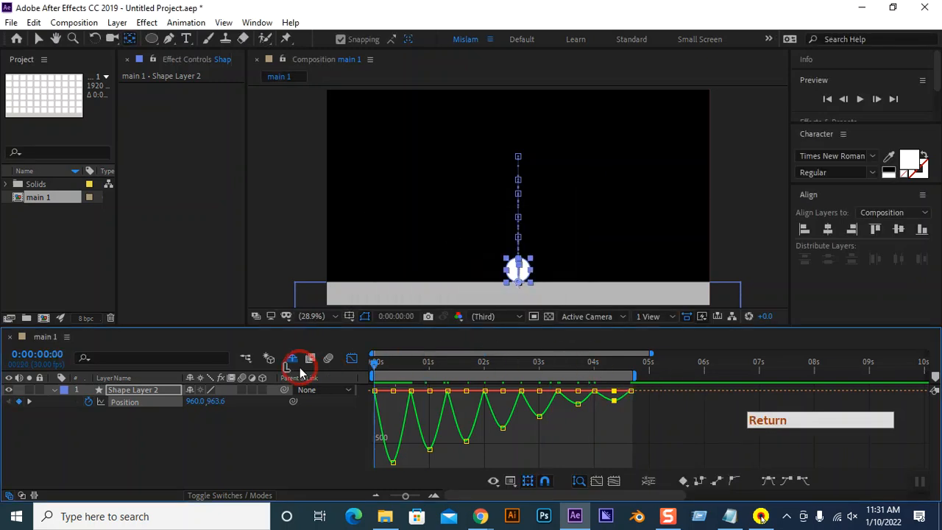
{"action": "left_click", "coordinate": [351, 359]}
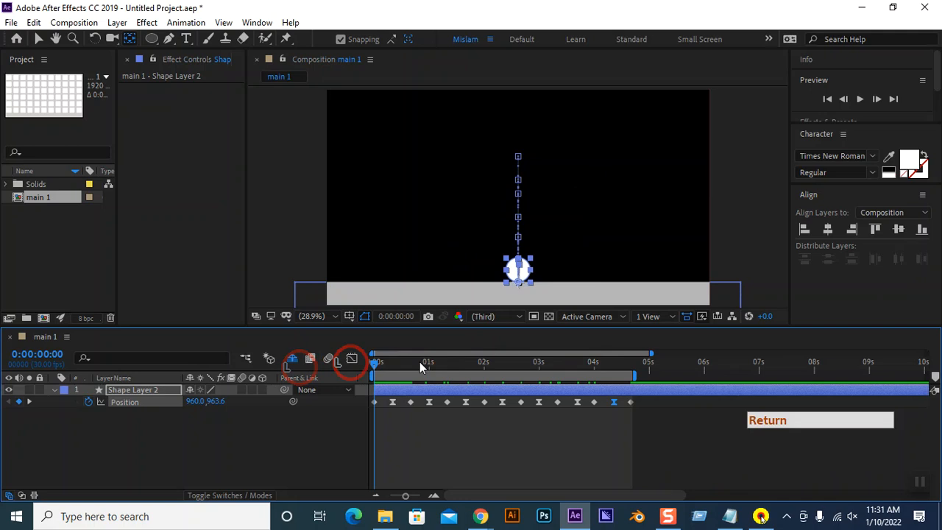
{"action": "left_click", "coordinate": [337, 427]}
{"action": "key", "text": "space"}
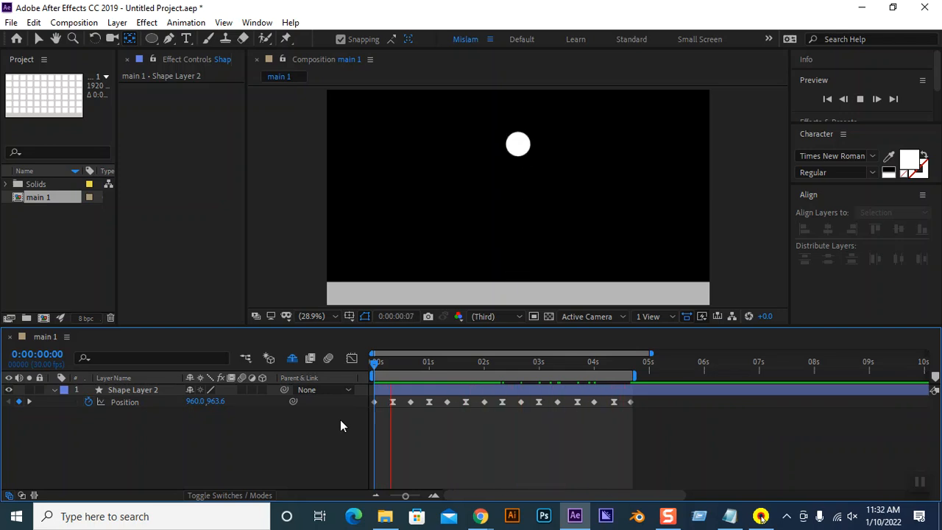
{"action": "key", "text": "space"}
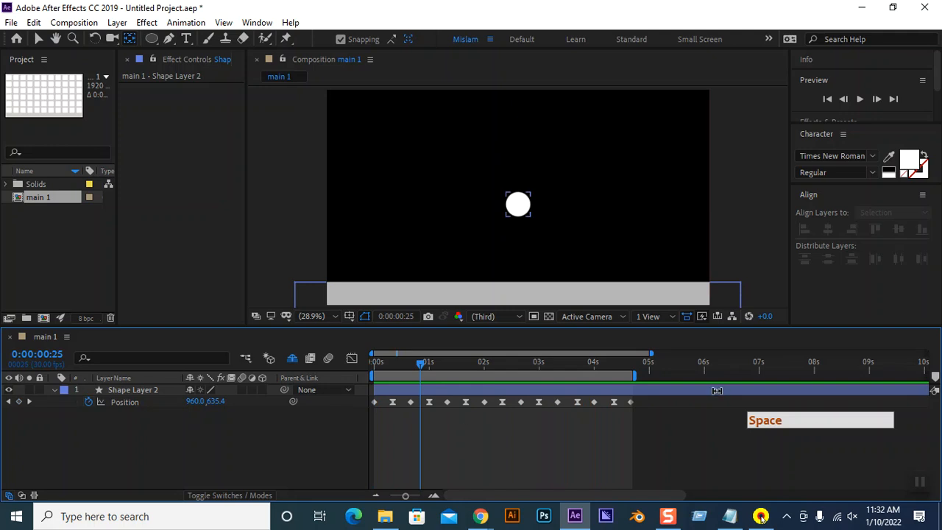
{"action": "left_click_drag", "start_coordinate": [634, 376], "coordinate": [780, 377]}
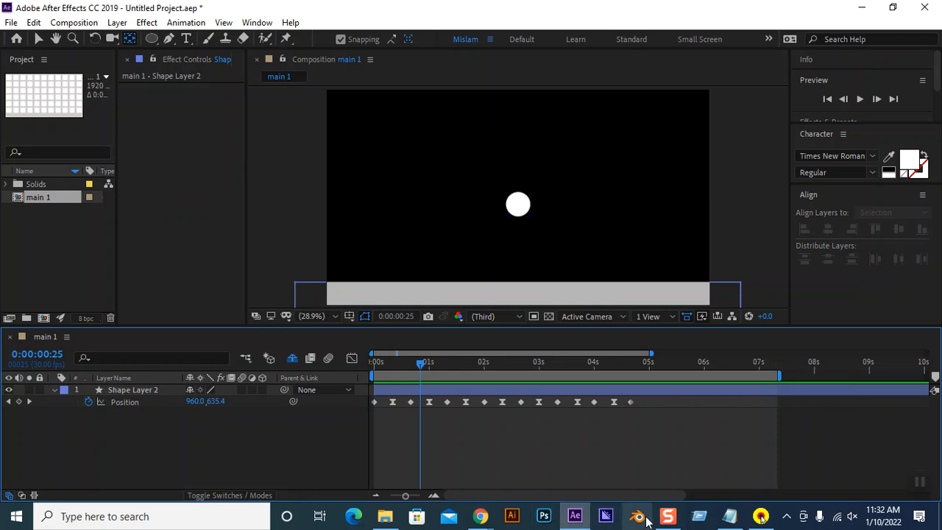
Try separating the dimensions of the ball layer's Position property, and undo the separation
{"action": "right_click", "coordinate": [118, 404]}
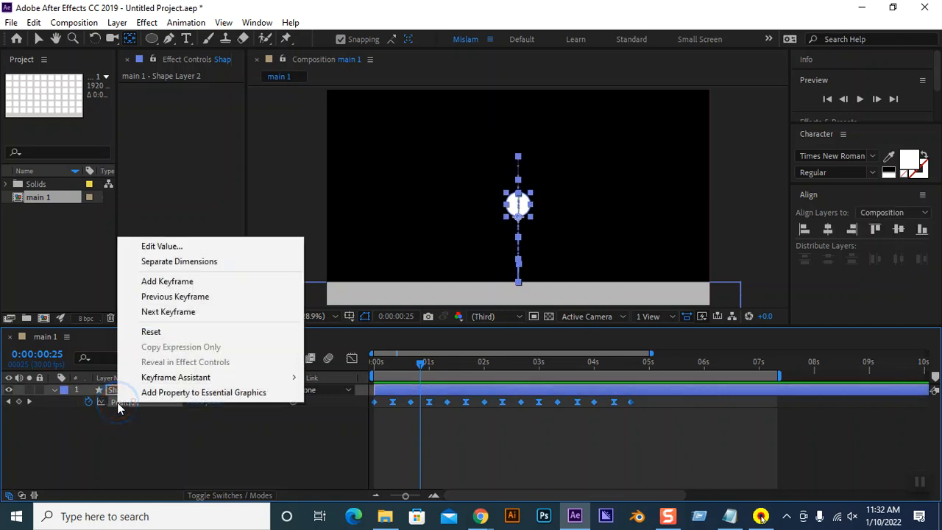
{"action": "left_click", "coordinate": [197, 269]}
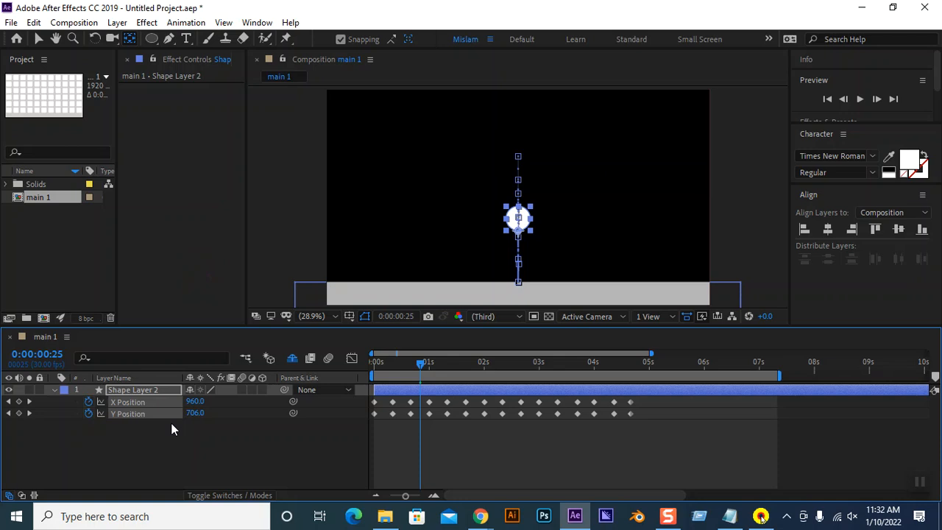
{"action": "key", "text": "ctrl+z"}
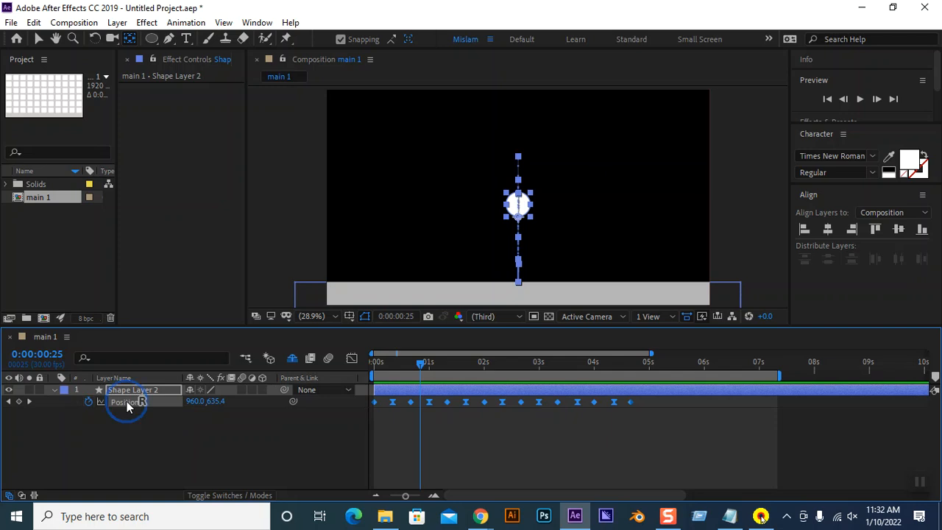
Separate the ball layer's Position into X Position and Y Position, and return to 0:00:00:00
{"action": "right_click", "coordinate": [127, 401]}
{"action": "left_click", "coordinate": [184, 260]}
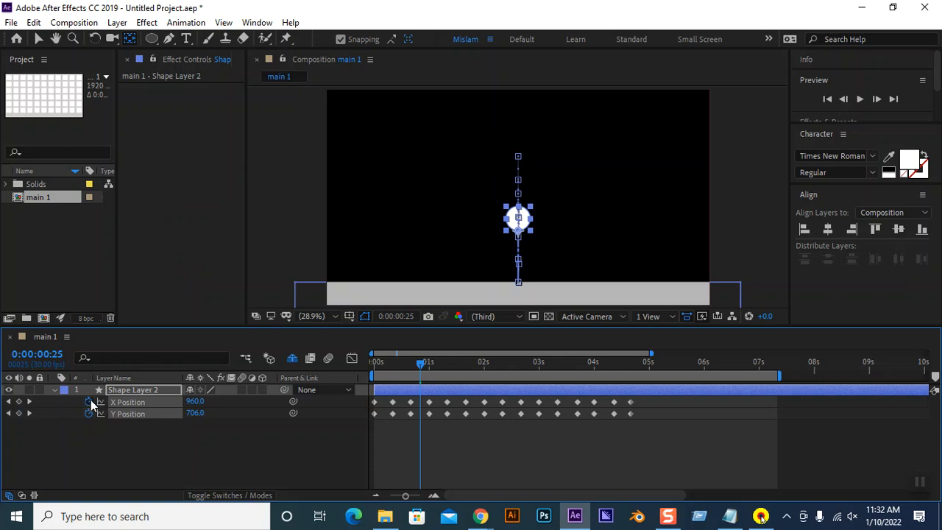
{"action": "left_click_drag", "start_coordinate": [420, 361], "coordinate": [301, 358]}
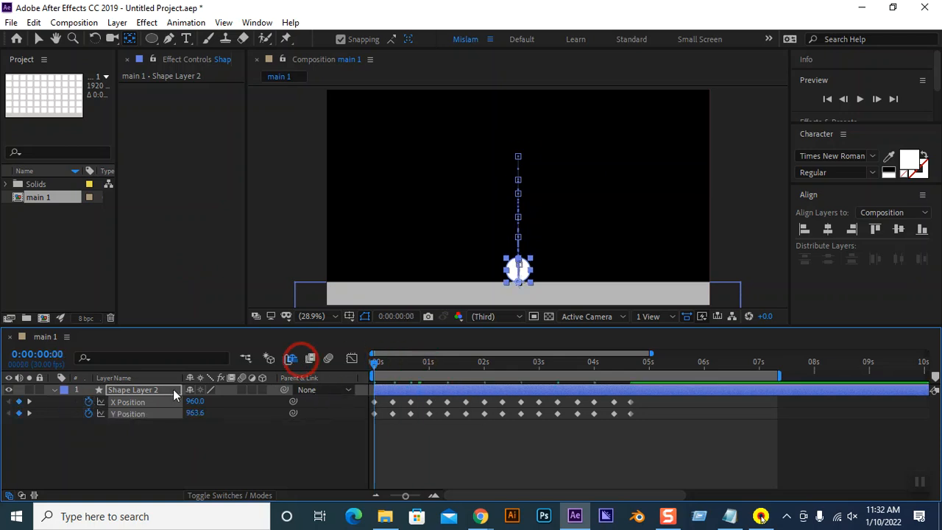
Try removing all keyframes from both X Position and Y Position, and undo the removal
{"action": "left_click", "coordinate": [88, 401]}
{"action": "left_click", "coordinate": [88, 413]}
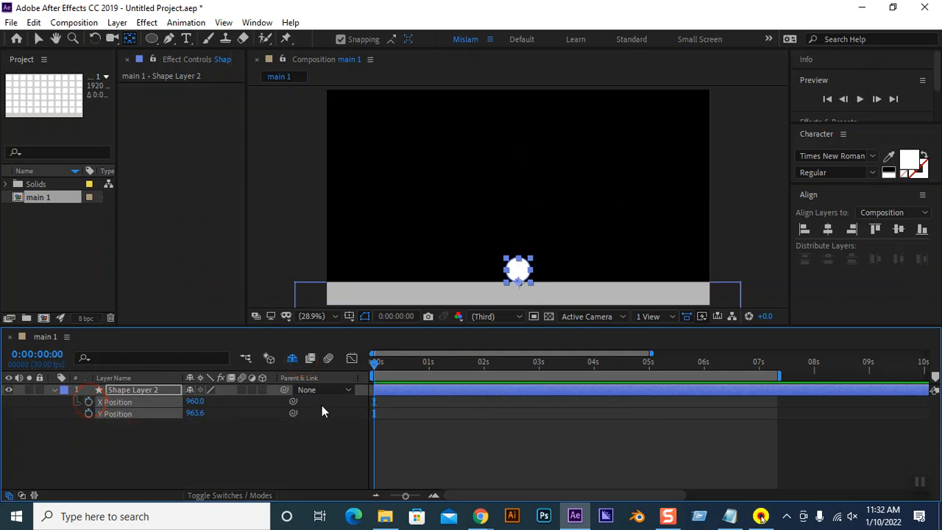
{"action": "key", "text": "ctrl+z"}
{"action": "left_click", "coordinate": [121, 443]}
Remove all keyframes from X Position only and preview the bounce from the start
{"action": "left_click", "coordinate": [126, 405]}
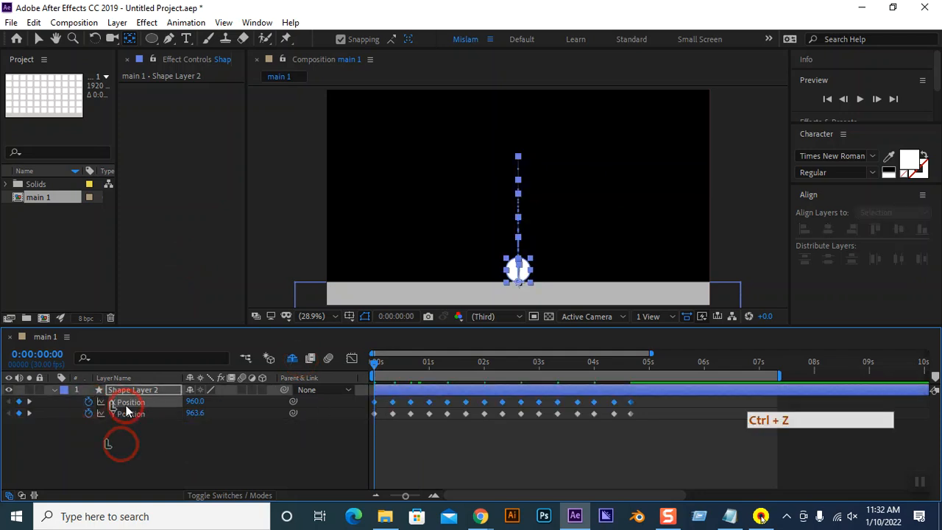
{"action": "left_click", "coordinate": [88, 401]}
{"action": "left_click_drag", "start_coordinate": [374, 363], "coordinate": [346, 373]}
{"action": "key", "text": "space"}
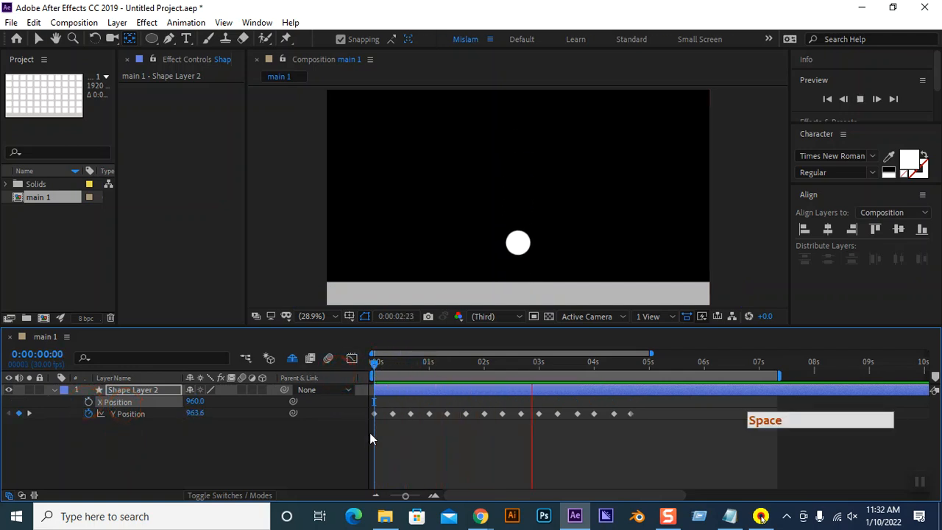
{"action": "key", "text": "space"}
Apply Easy Ease to the Y Position keyframe at the ball's first and highest bounce peak
{"action": "left_click_drag", "start_coordinate": [591, 362], "coordinate": [391, 367]}
{"action": "left_click", "coordinate": [393, 414]}
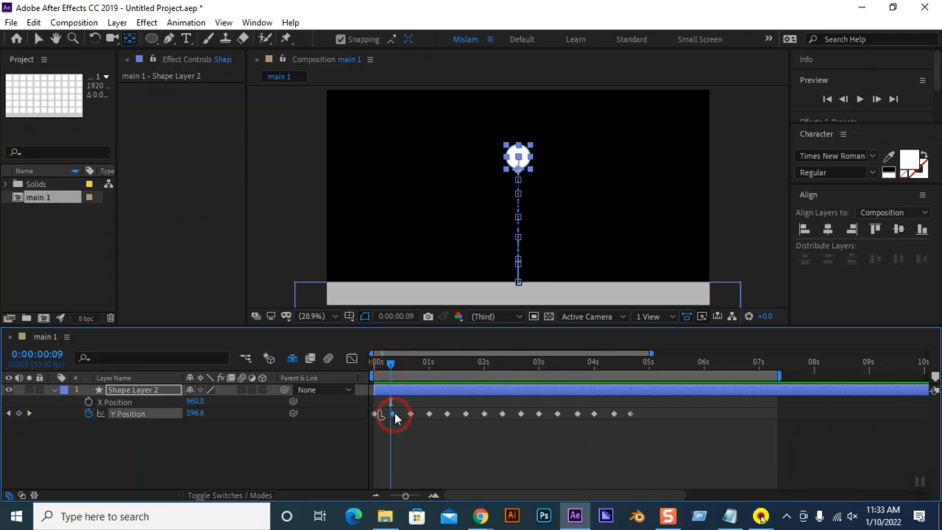
{"action": "left_click", "coordinate": [430, 414]}
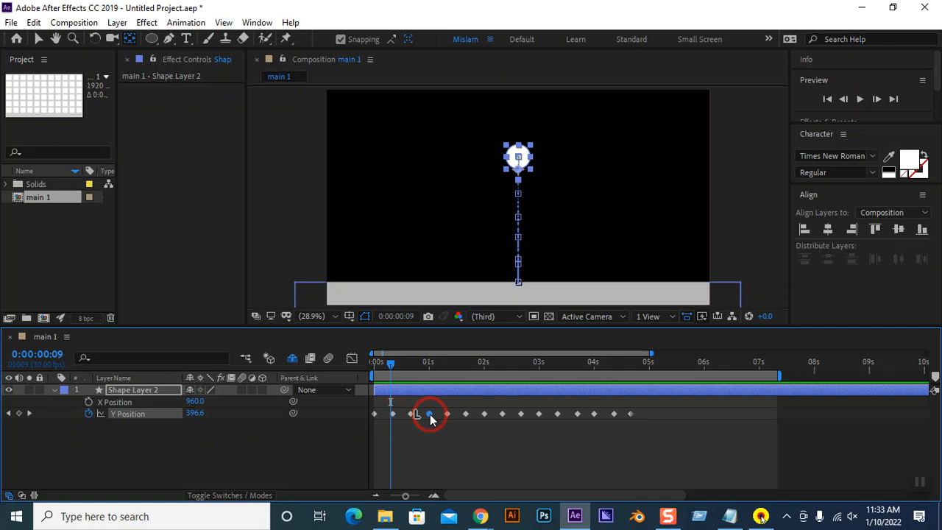
{"action": "key", "text": "ctrl+z"}
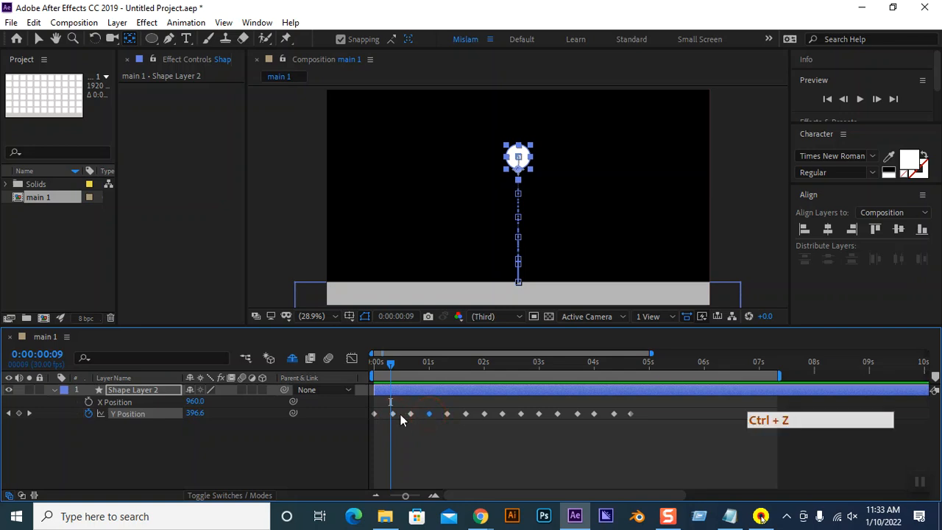
{"action": "right_click", "coordinate": [394, 413]}
{"action": "mouse_move", "coordinate": [469, 403]}
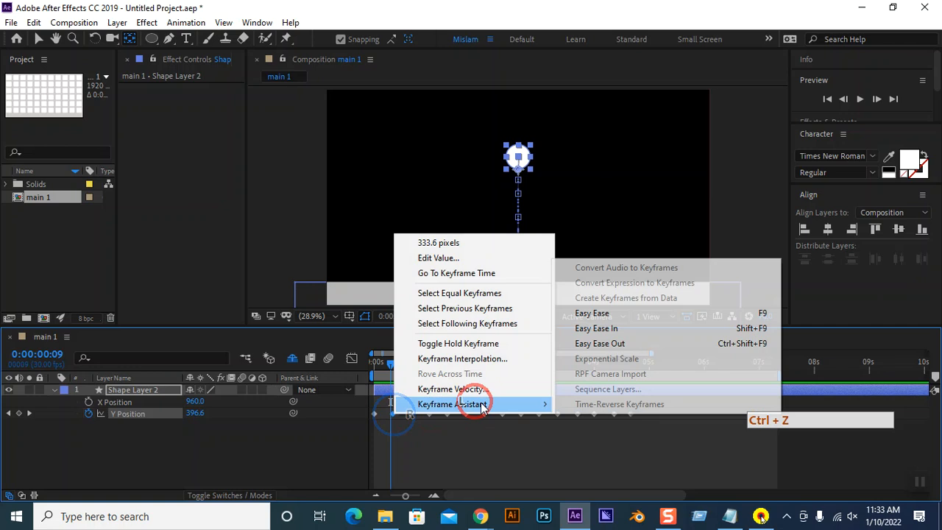
{"action": "left_click", "coordinate": [626, 313]}
Apply Easy Ease to the Y Position keyframe of the second bounce peak at 0:00:01:00
{"action": "left_click_drag", "start_coordinate": [390, 362], "coordinate": [427, 364]}
{"action": "left_click", "coordinate": [429, 413]}
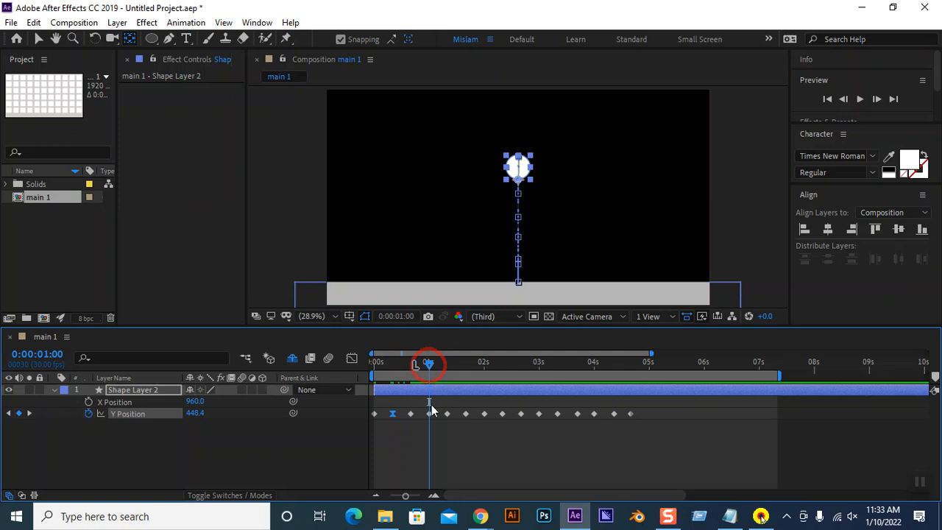
{"action": "right_click", "coordinate": [430, 412]}
{"action": "mouse_move", "coordinate": [478, 401]}
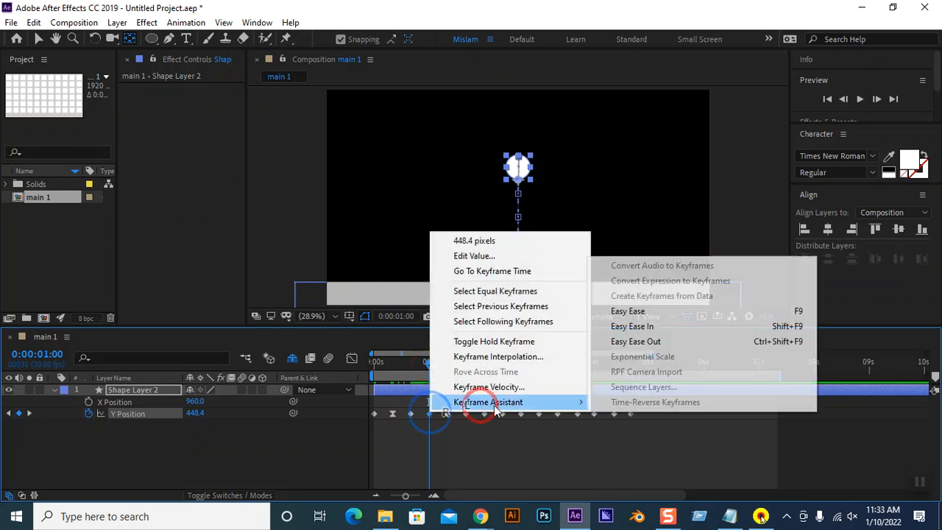
{"action": "left_click", "coordinate": [651, 309]}
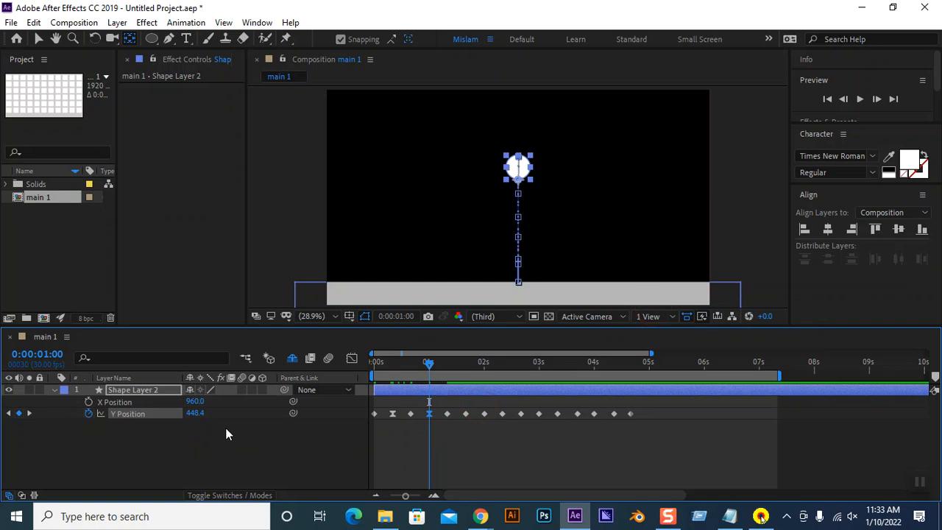
Apply Easy Ease to the Y Position keyframes of the third and fourth bounce peaks
{"action": "right_click", "coordinate": [467, 414]}
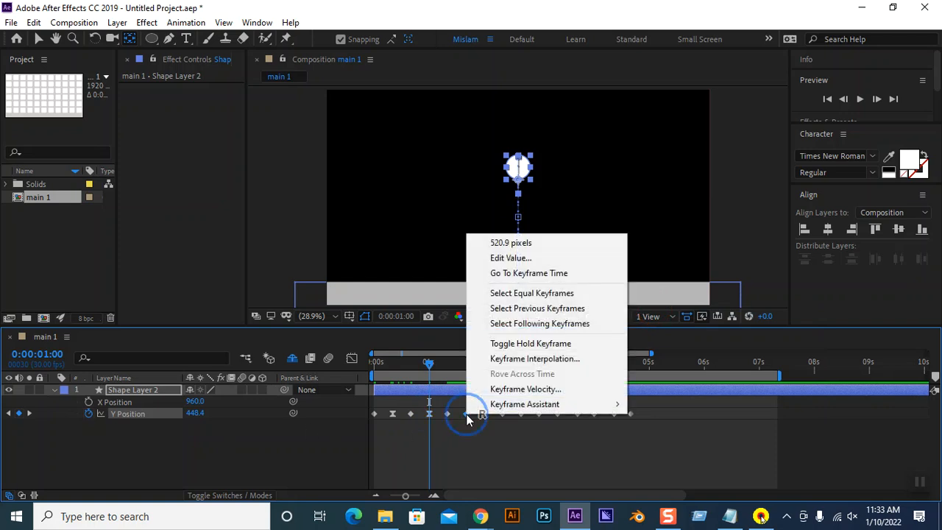
{"action": "left_click", "coordinate": [524, 404]}
{"action": "left_click", "coordinate": [674, 328]}
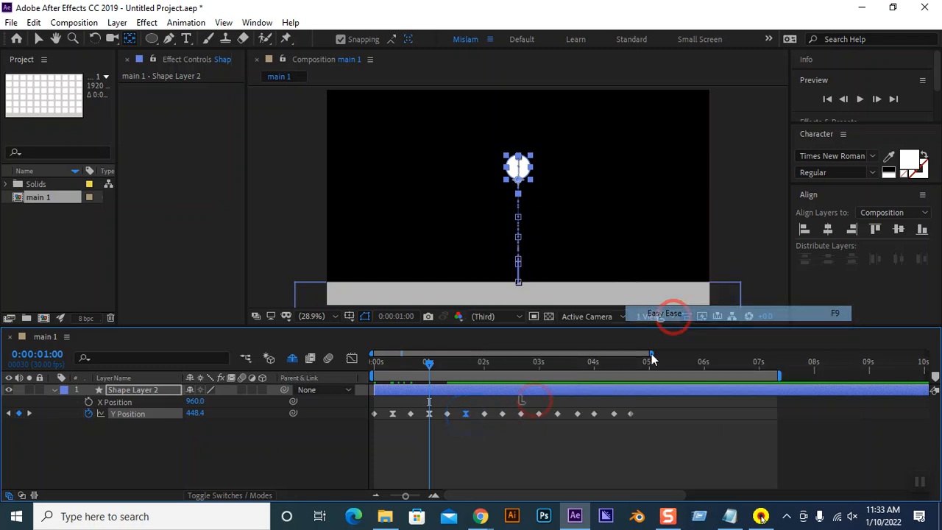
{"action": "right_click", "coordinate": [505, 413]}
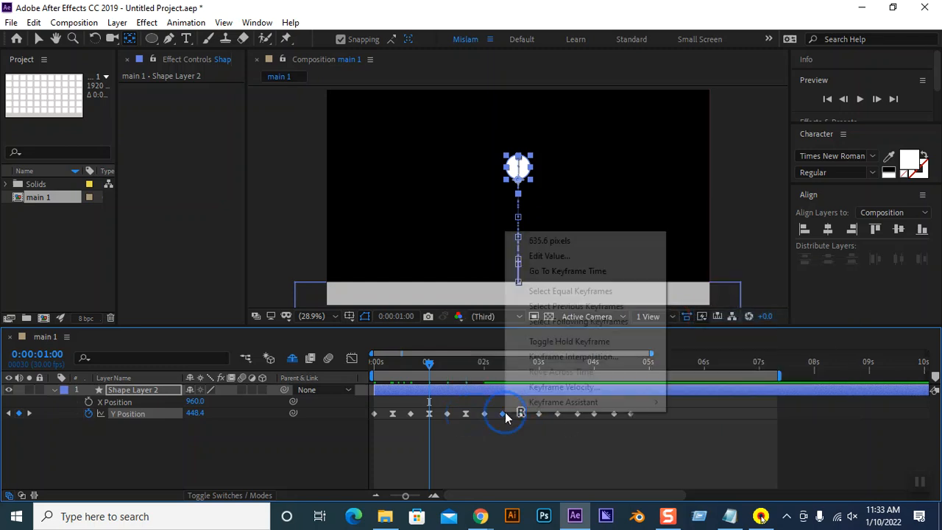
{"action": "left_click", "coordinate": [546, 404]}
{"action": "left_click", "coordinate": [690, 329]}
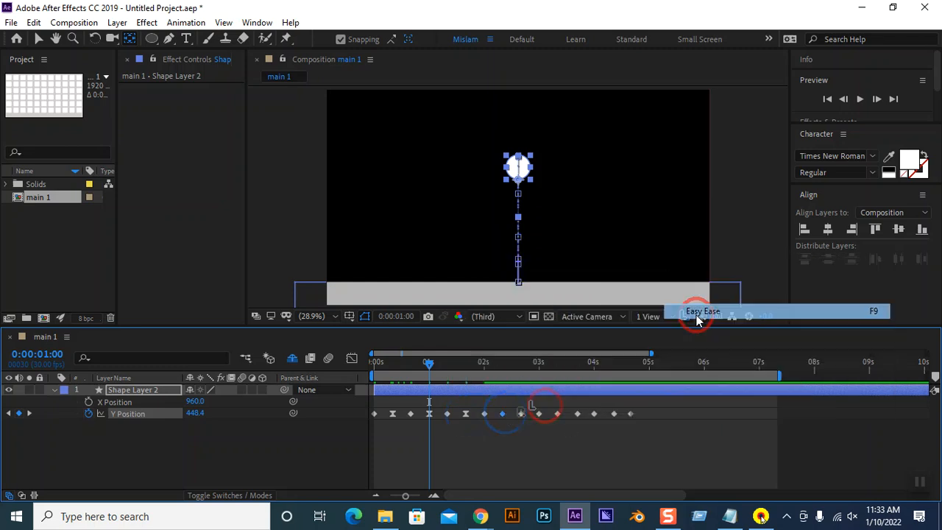
Apply Easy Ease to the Y Position keyframes of the fifth and sixth bounce peaks
{"action": "right_click", "coordinate": [538, 414]}
{"action": "left_click", "coordinate": [625, 405]}
{"action": "left_click", "coordinate": [733, 314]}
{"action": "right_click", "coordinate": [579, 413]}
{"action": "left_click", "coordinate": [618, 404]}
{"action": "left_click", "coordinate": [618, 404]}
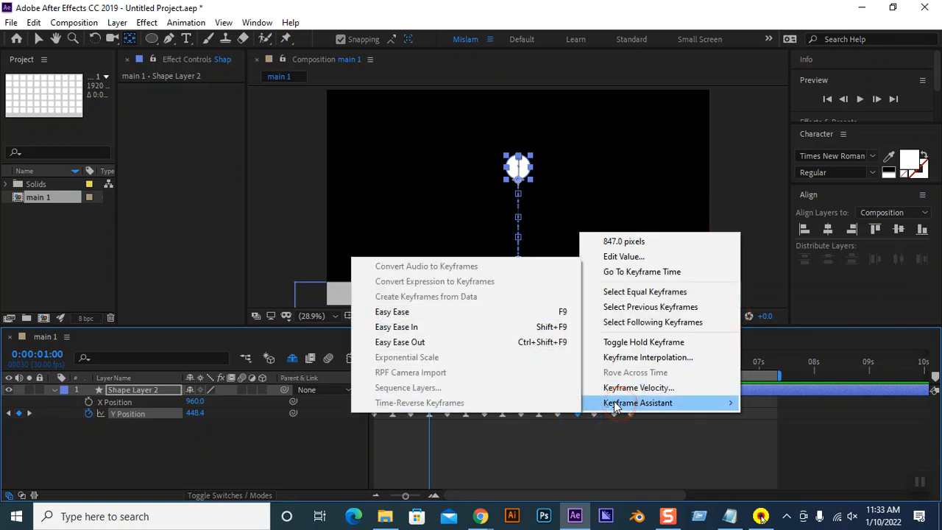
{"action": "left_click", "coordinate": [515, 312]}
Apply Easy Ease to the Y Position keyframe of the last bounce peak and preview the animation from the start
{"action": "right_click", "coordinate": [614, 413]}
{"action": "left_click", "coordinate": [620, 404]}
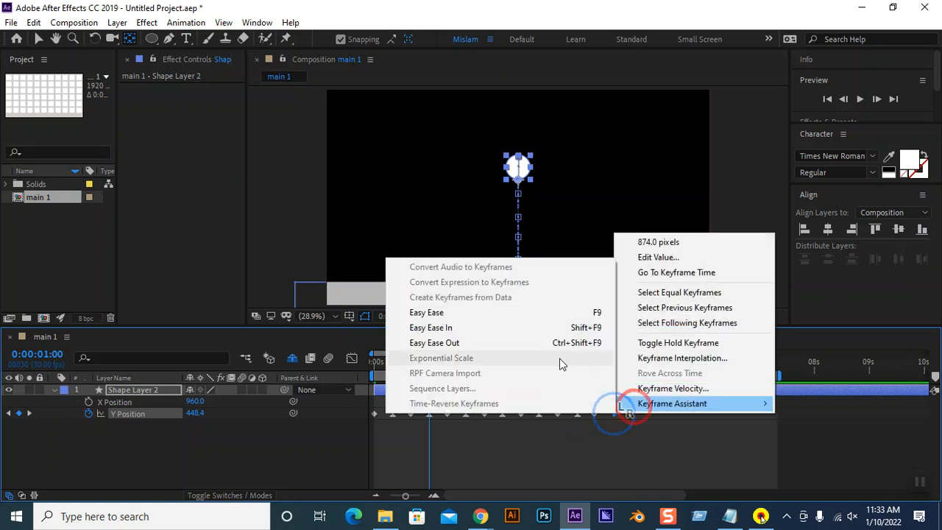
{"action": "left_click", "coordinate": [493, 310]}
{"action": "left_click", "coordinate": [268, 358]}
{"action": "key", "text": "space"}
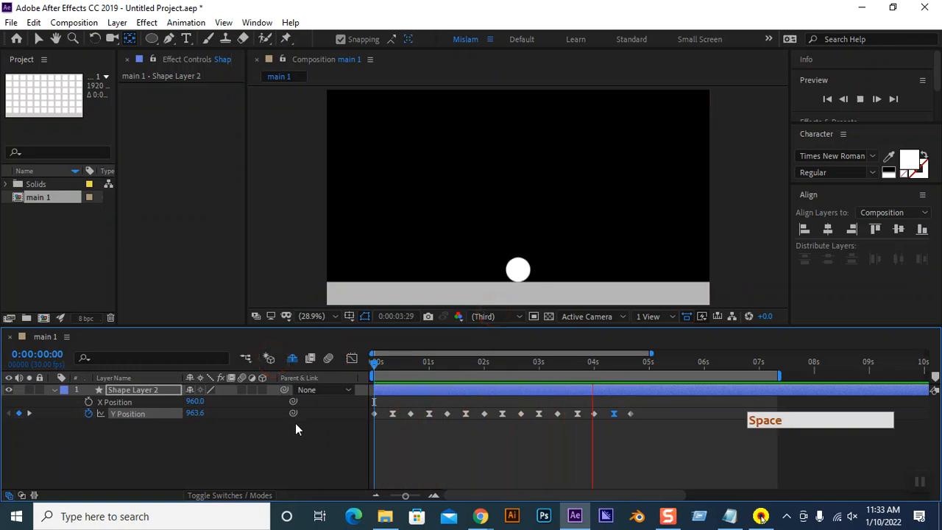
{"action": "key", "text": "space"}
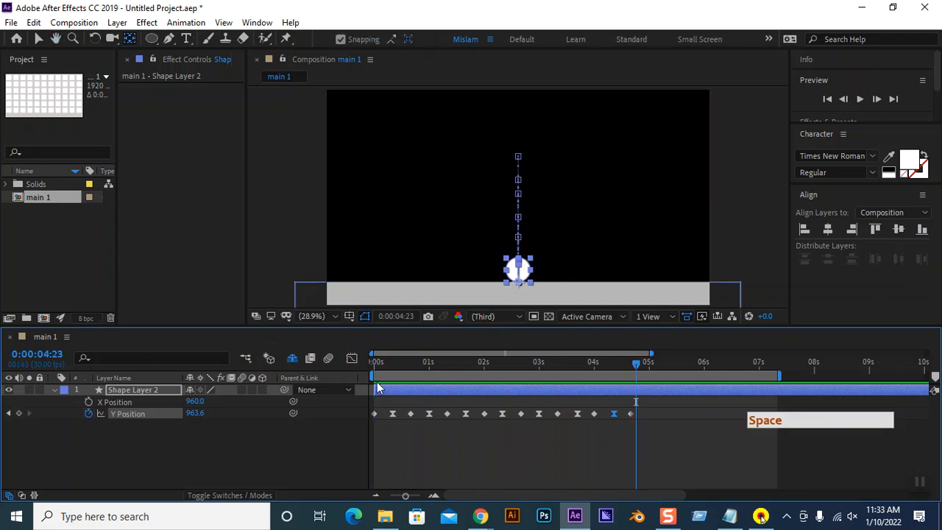
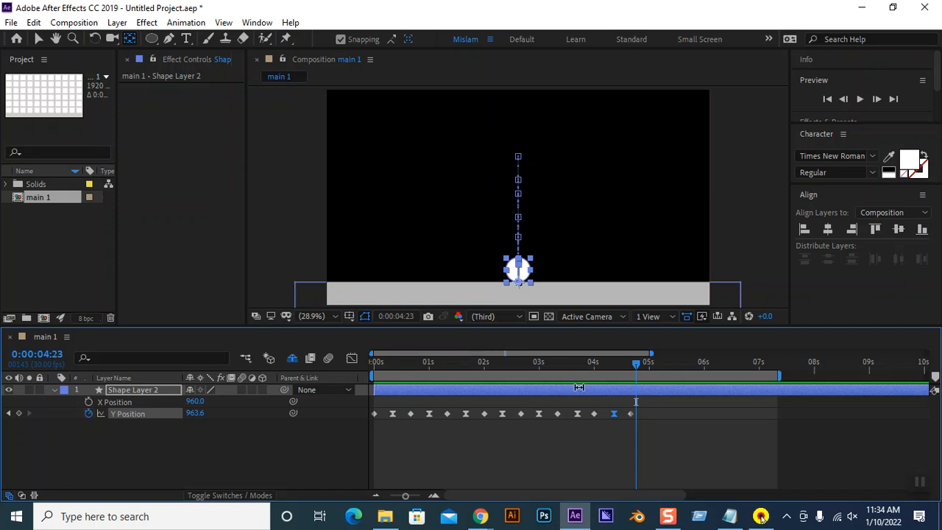
At 0:00:00:00, set the ball's X Position to -113 so it sits outside the frame, and enable X Position keyframing
{"action": "left_click_drag", "start_coordinate": [634, 363], "coordinate": [338, 372]}
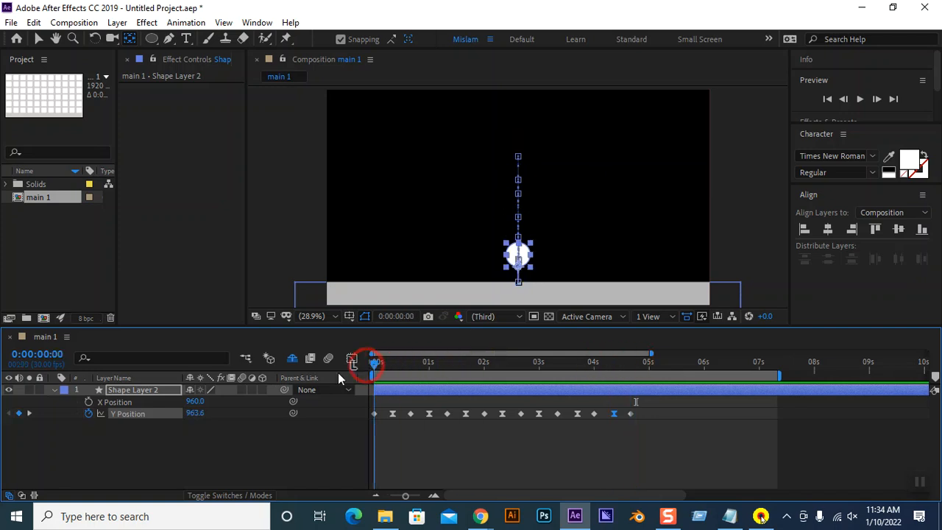
{"action": "left_click", "coordinate": [115, 402]}
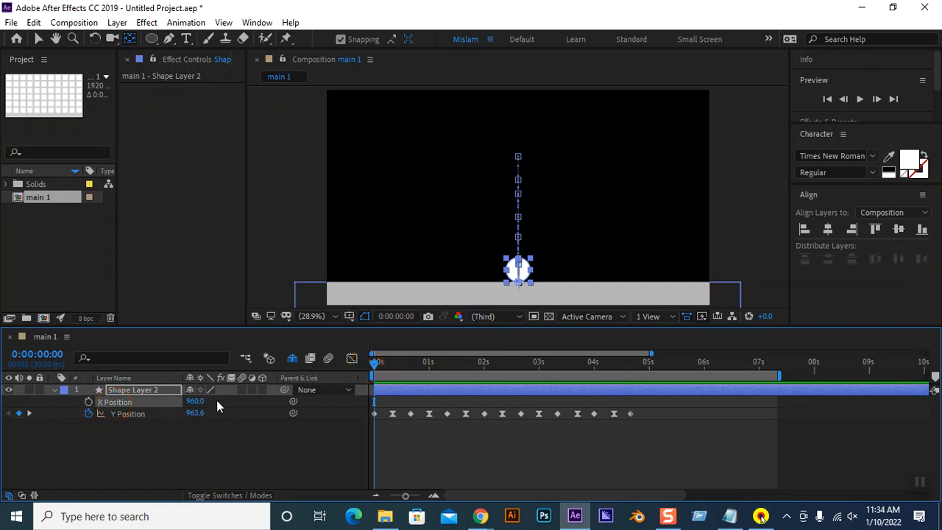
{"action": "left_click_drag", "start_coordinate": [194, 400], "coordinate": [15, 405]}
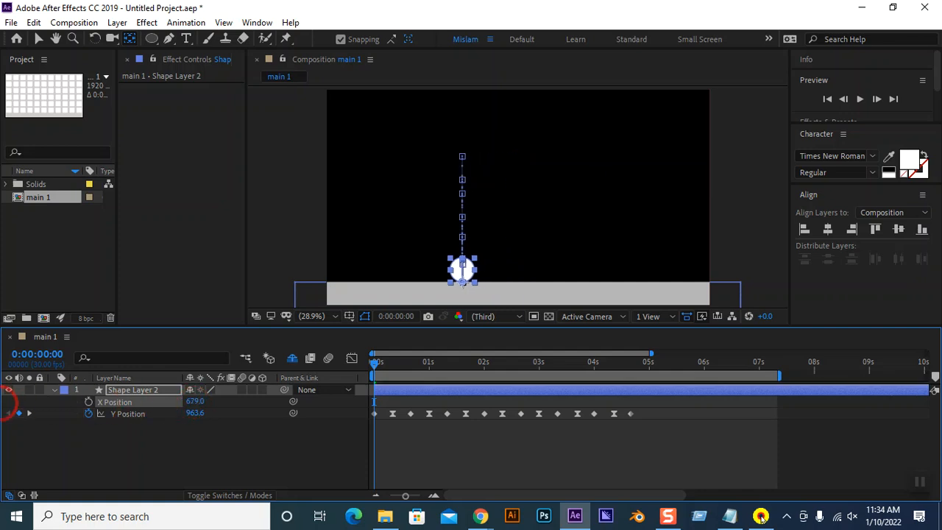
{"action": "left_click_drag", "start_coordinate": [203, 401], "coordinate": [12, 405]}
{"action": "left_click", "coordinate": [192, 402]}
{"action": "left_click_drag", "start_coordinate": [192, 403], "coordinate": [213, 408]}
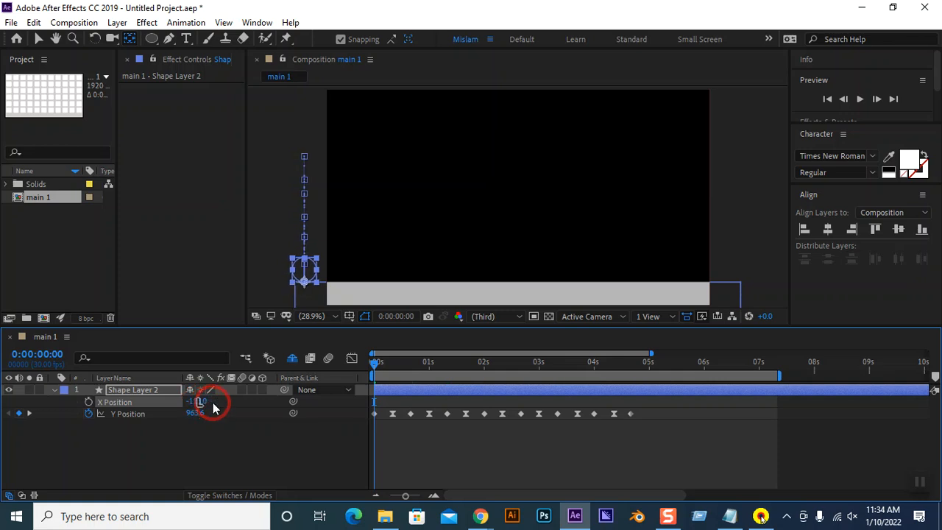
{"action": "left_click", "coordinate": [88, 402]}
At 0:00:04:20, keyframe the ball's X Position at 1593 and move that keyframe slightly past the last Y Position keyframe
{"action": "left_click_drag", "start_coordinate": [375, 363], "coordinate": [634, 376]}
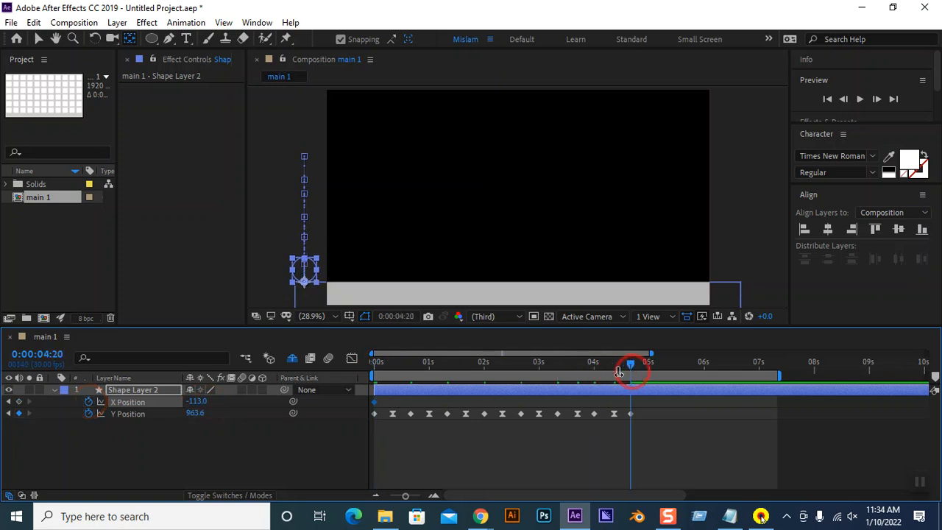
{"action": "left_click_drag", "start_coordinate": [196, 403], "coordinate": [639, 402]}
{"action": "left_click", "coordinate": [633, 405]}
{"action": "left_click", "coordinate": [631, 362]}
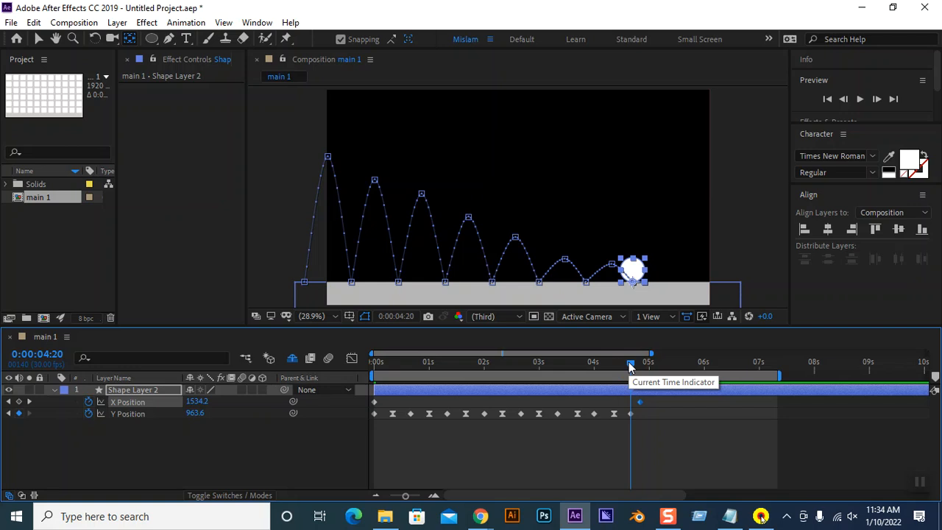
Deselect the ball layer and preview the bounce across the frame from 0:00:00:00
{"action": "key", "text": "Home"}
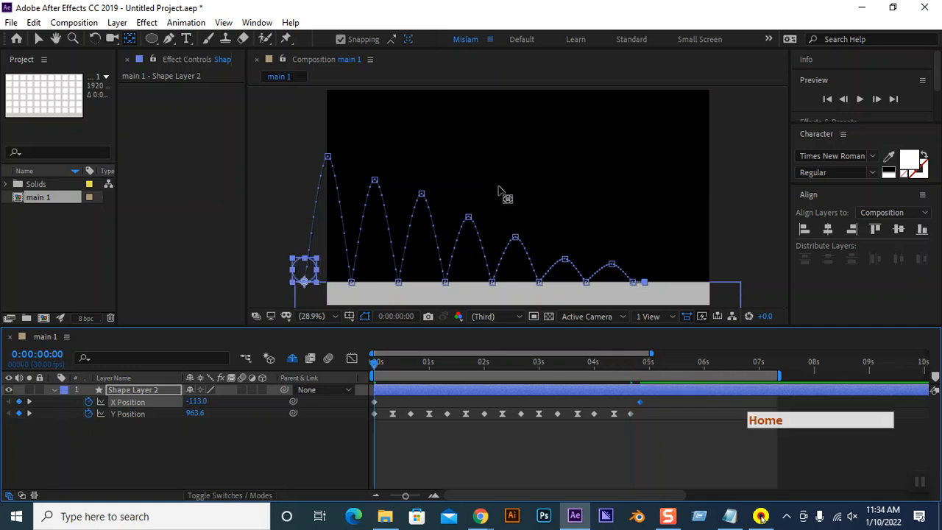
{"action": "left_click", "coordinate": [295, 189]}
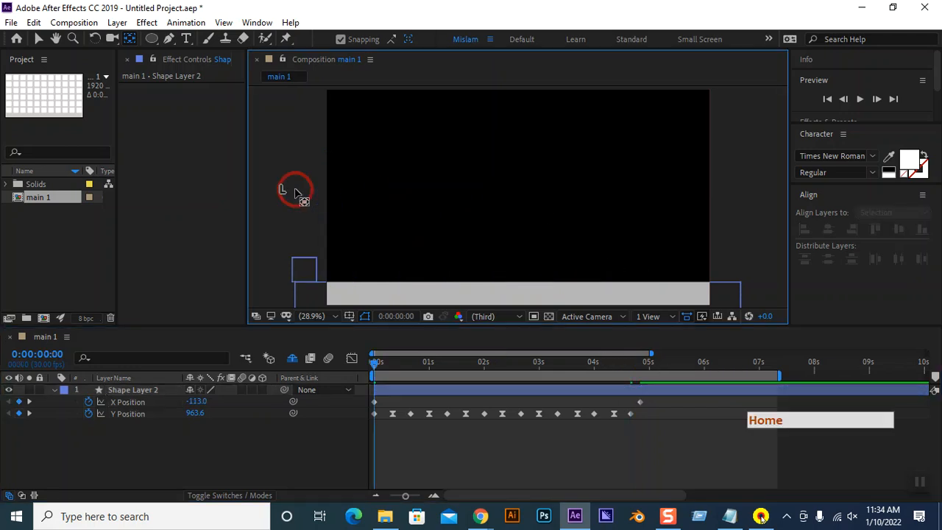
{"action": "key", "text": "space"}
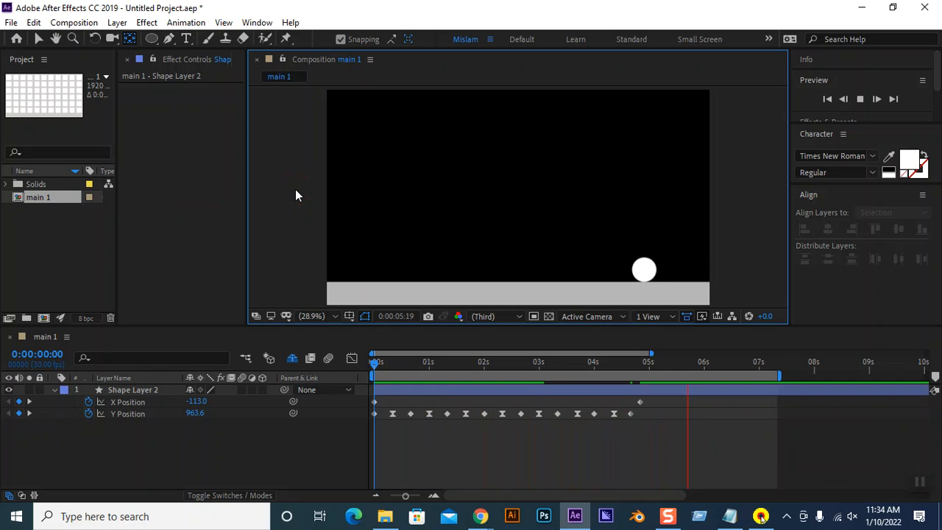
{"action": "key", "text": "space"}
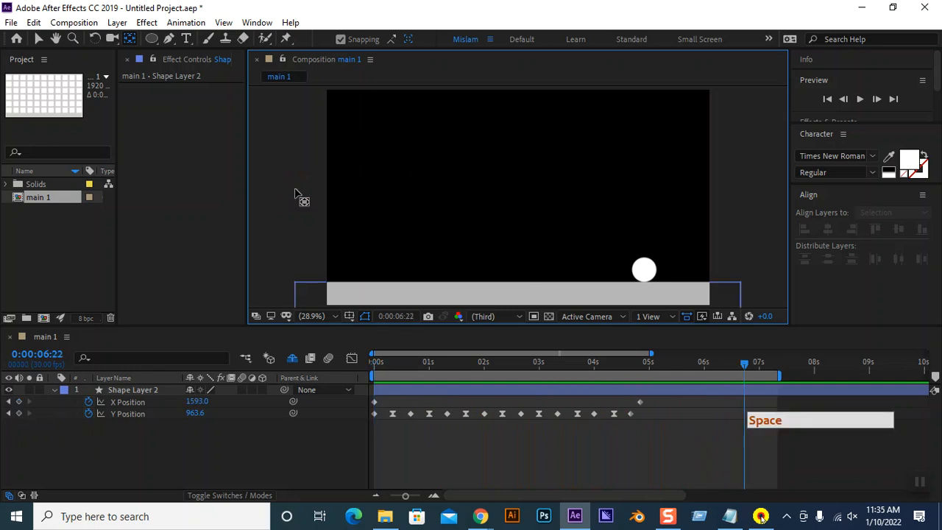
{"action": "key", "text": "space"}
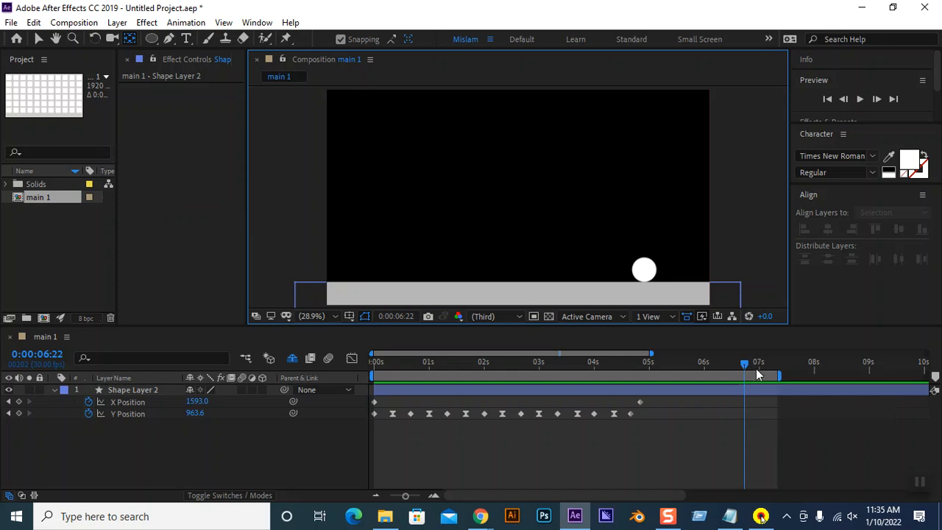
Shorten the work area to end just after the last X Position keyframe, and preview the animation from 0:00:00:00
{"action": "left_click", "coordinate": [653, 375]}
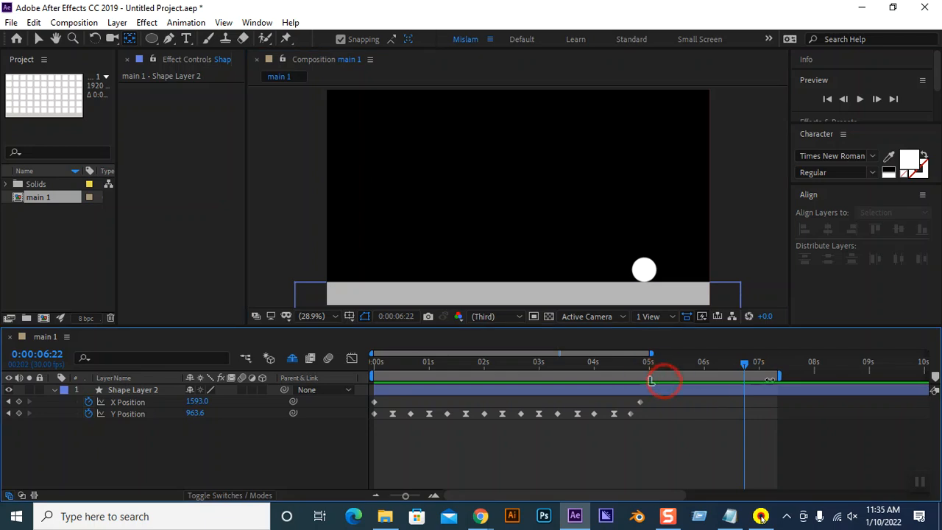
{"action": "left_click_drag", "start_coordinate": [776, 378], "coordinate": [648, 377]}
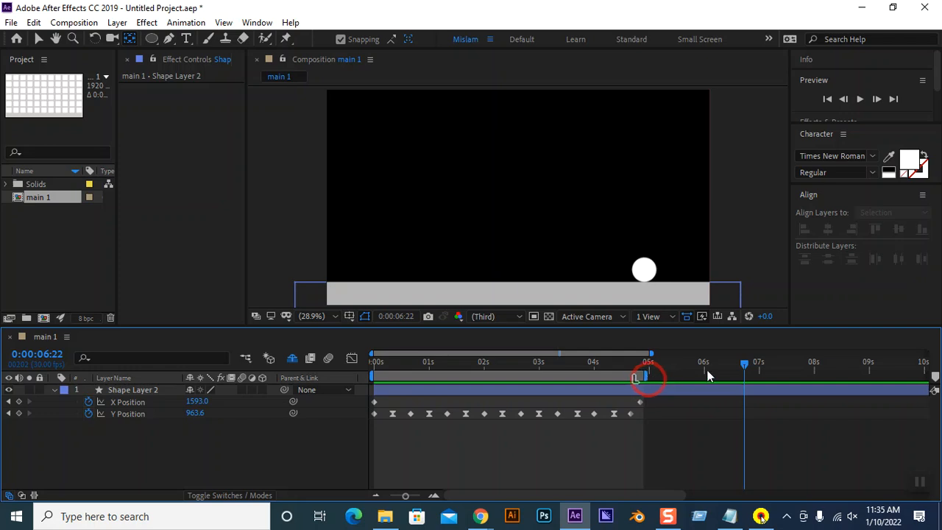
{"action": "left_click_drag", "start_coordinate": [743, 366], "coordinate": [390, 352]}
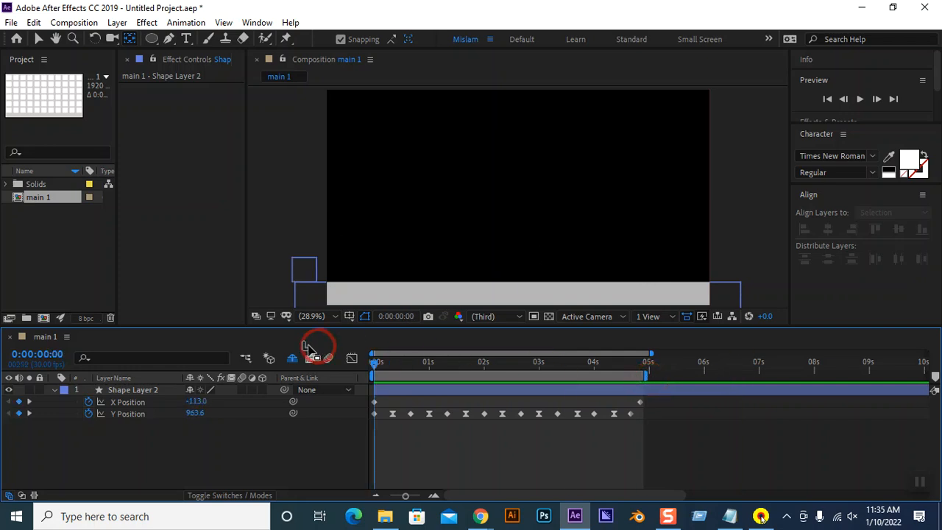
{"action": "key", "text": "space"}
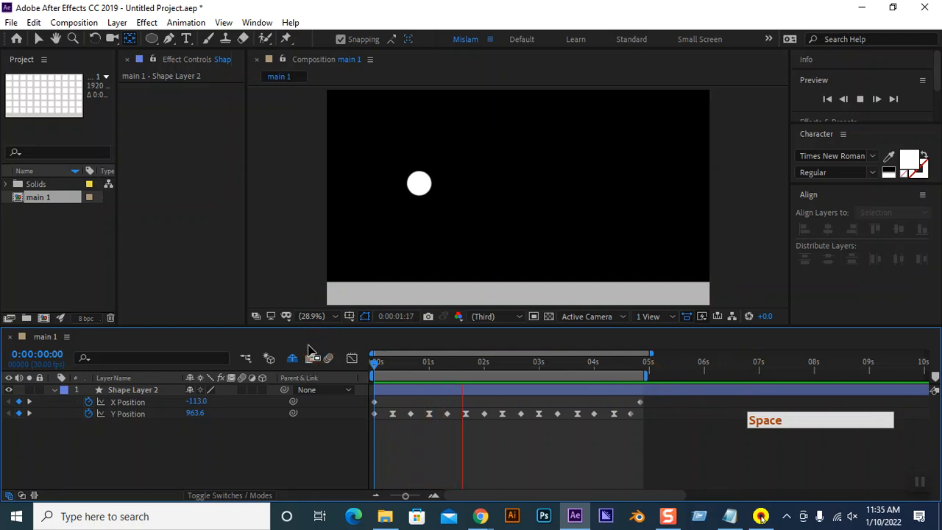
{"action": "key", "text": "space"}
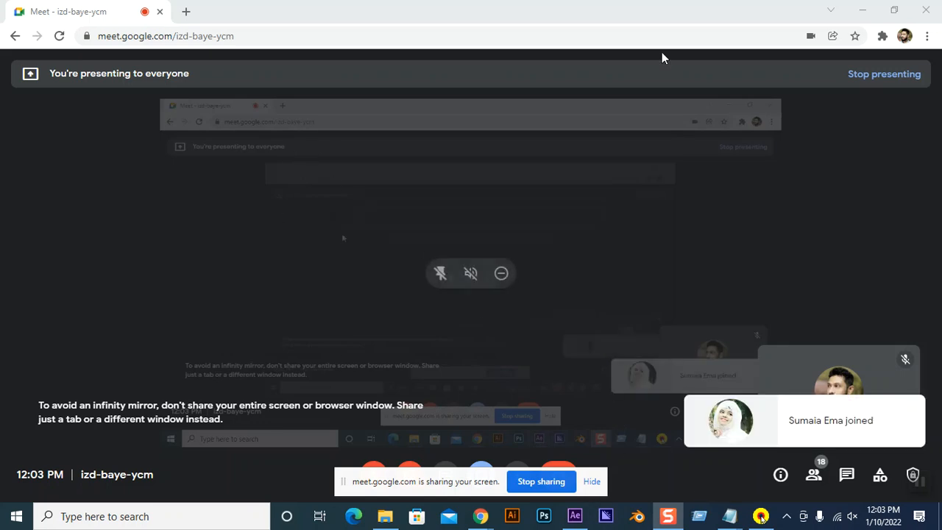
Open a new browser tab ready for a web search
{"action": "left_click", "coordinate": [186, 12]}
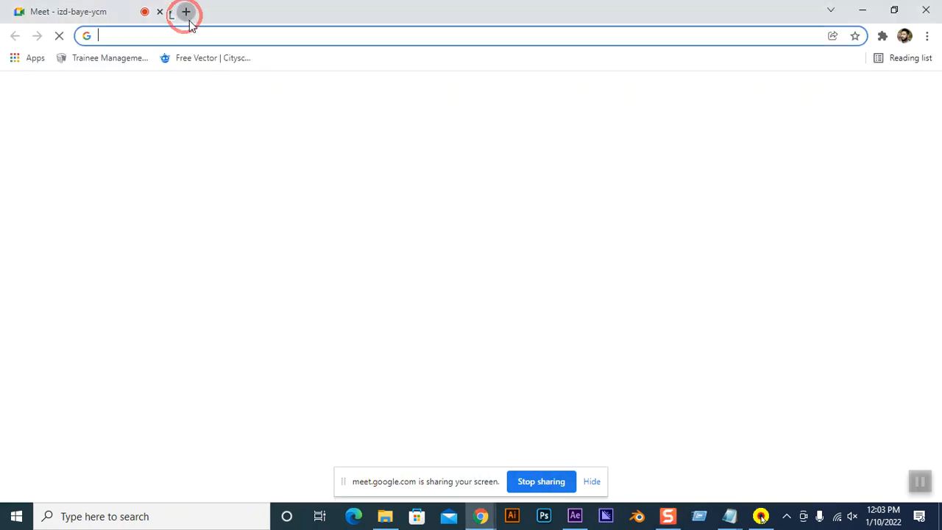
{"action": "left_click", "coordinate": [267, 40]}
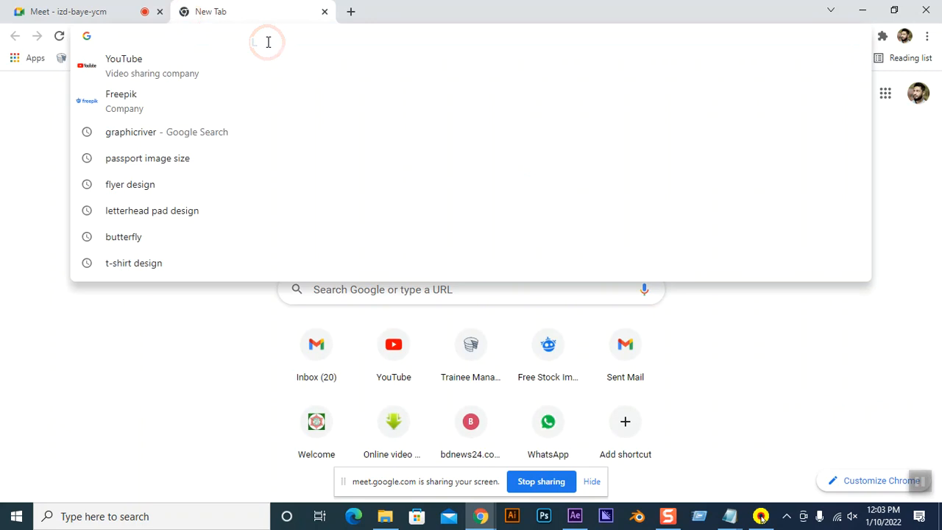
{"action": "type", "text": "egg"}
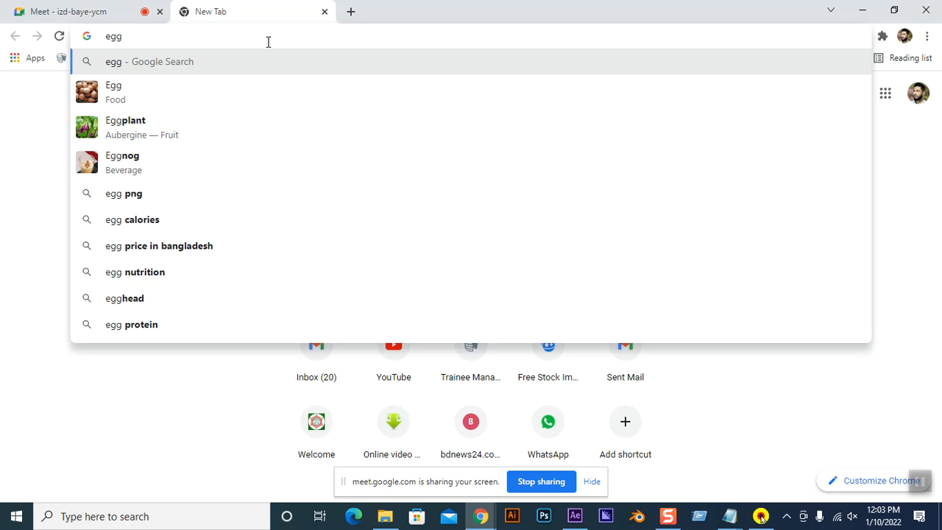
{"action": "key", "text": "BackSpace"}
{"action": "key", "text": "BackSpace"}
{"action": "key", "text": "BackSpace"}
{"action": "key", "text": "BackSpace"}
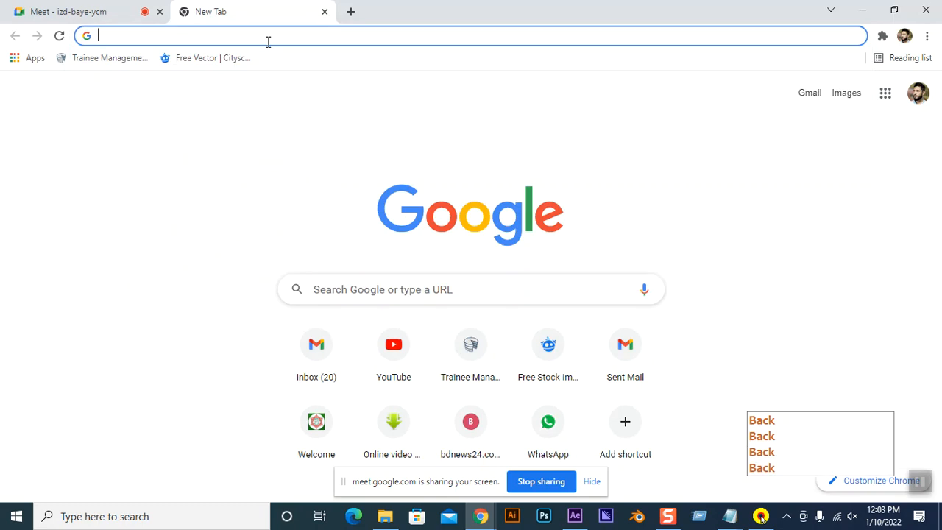
Search Google for "apple", then refine the query to "apple png"
{"action": "type", "text": "apple"}
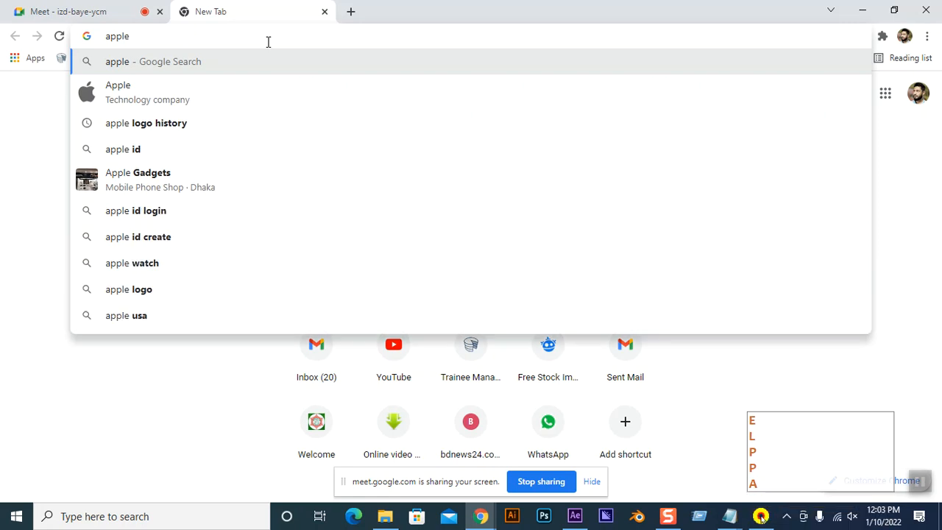
{"action": "key", "text": "Return"}
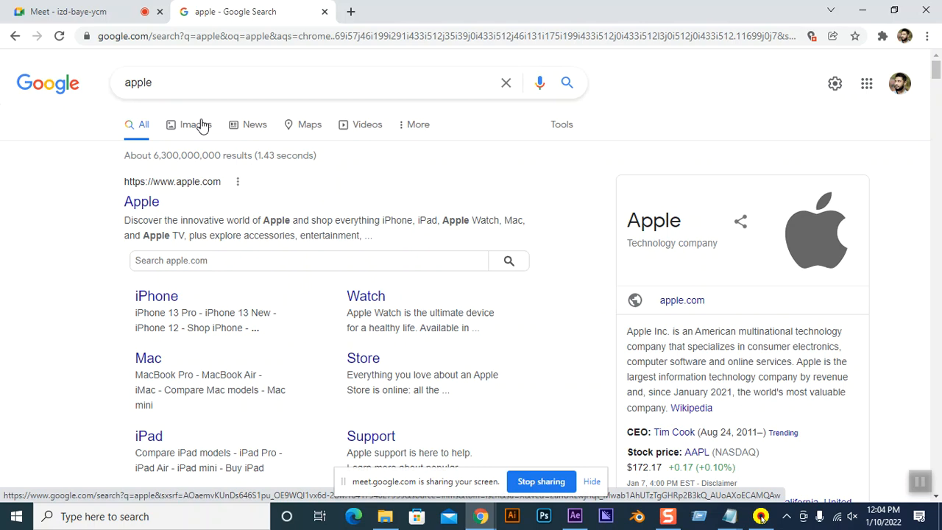
{"action": "left_click", "coordinate": [179, 86]}
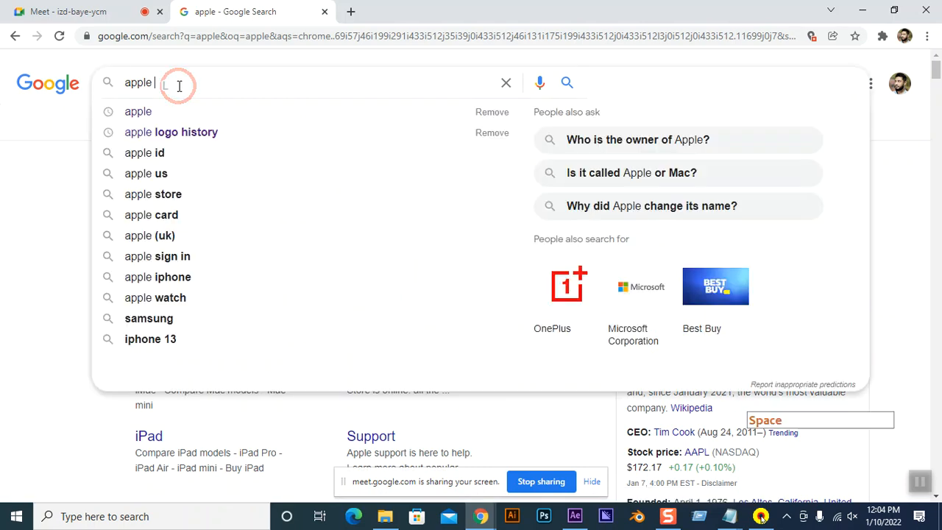
{"action": "type", "text": "png"}
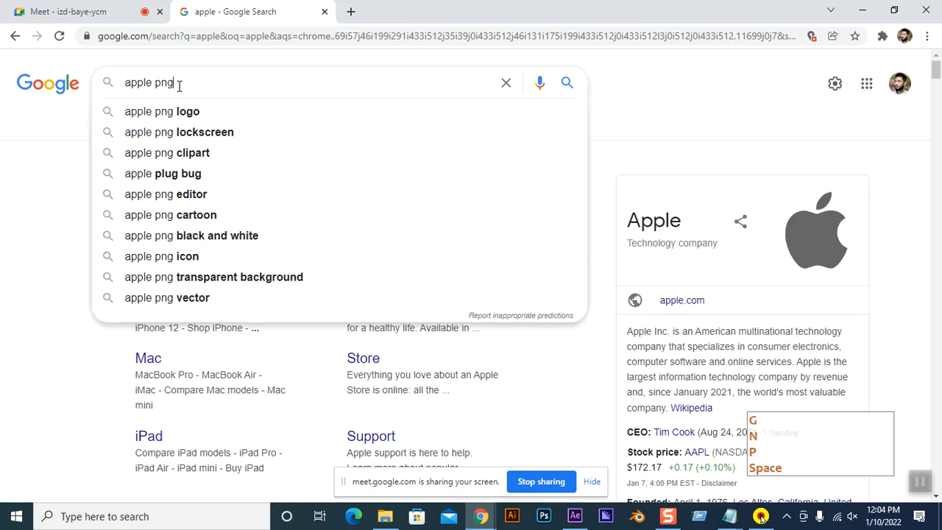
{"action": "key", "text": "Return"}
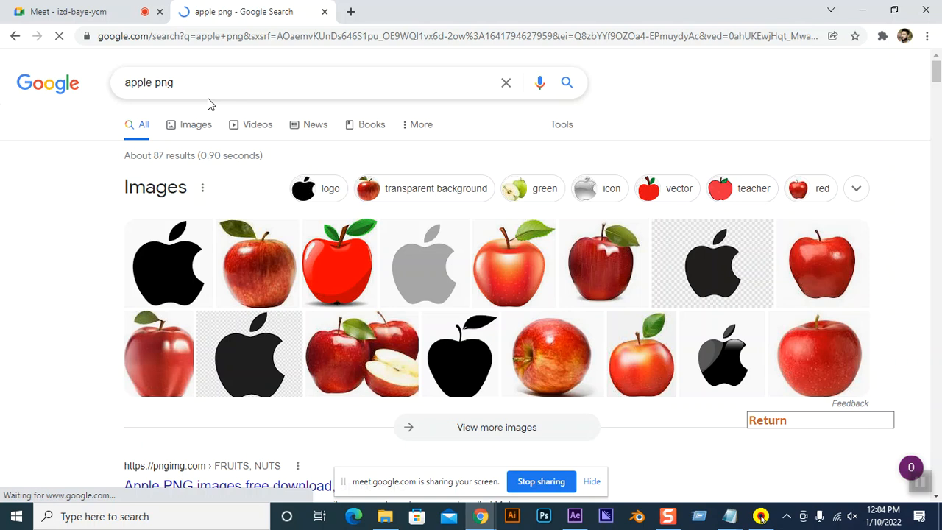
Open the image results for the apple search and preview the red cartoon apple from pixabay.com and its related images
{"action": "left_click", "coordinate": [266, 274]}
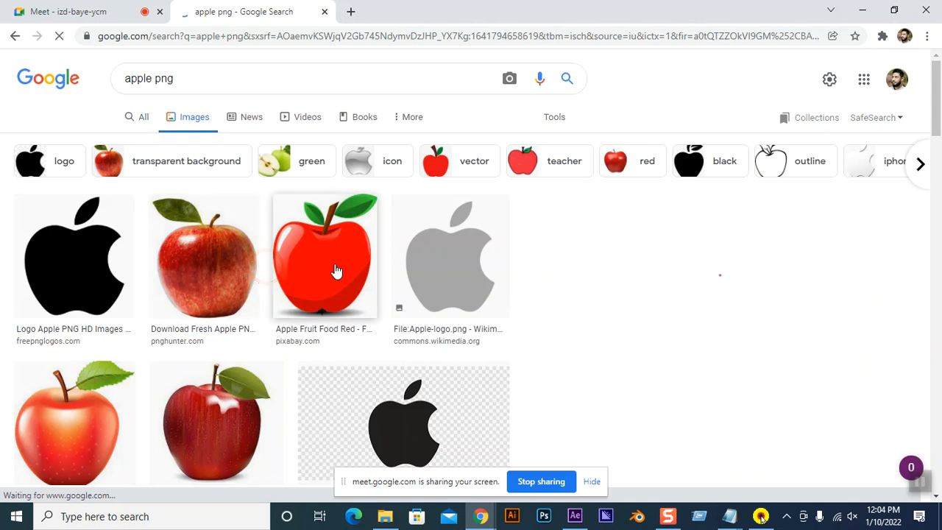
{"action": "left_click", "coordinate": [336, 271]}
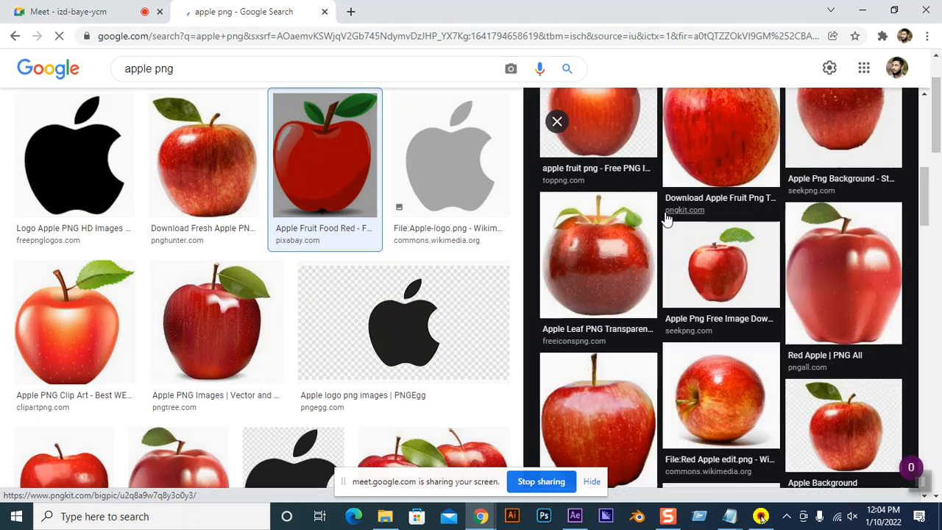
{"action": "scroll", "coordinate": [664, 221], "scroll_direction": "up", "scroll_amount": 6}
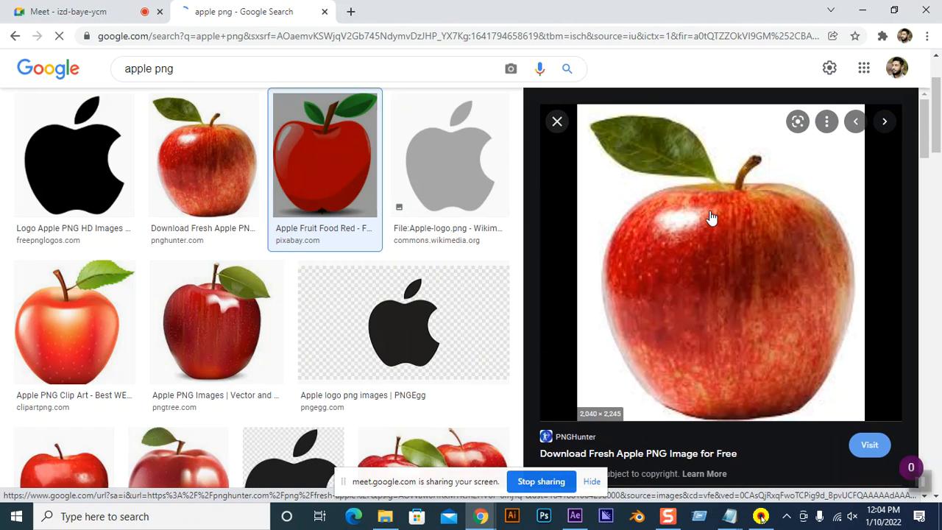
{"action": "scroll", "coordinate": [415, 211], "scroll_direction": "up", "scroll_amount": 3}
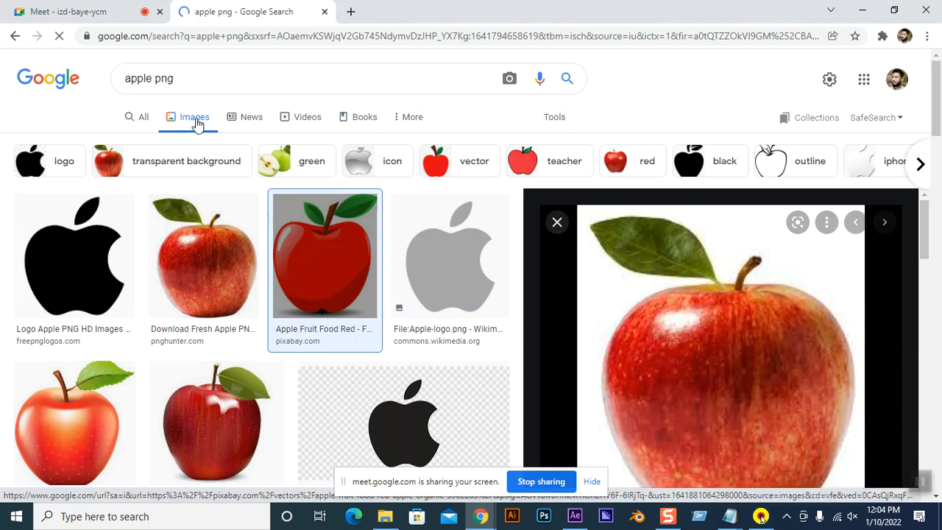
Filter the apple image results by color to Transparent
{"action": "left_click", "coordinate": [551, 119]}
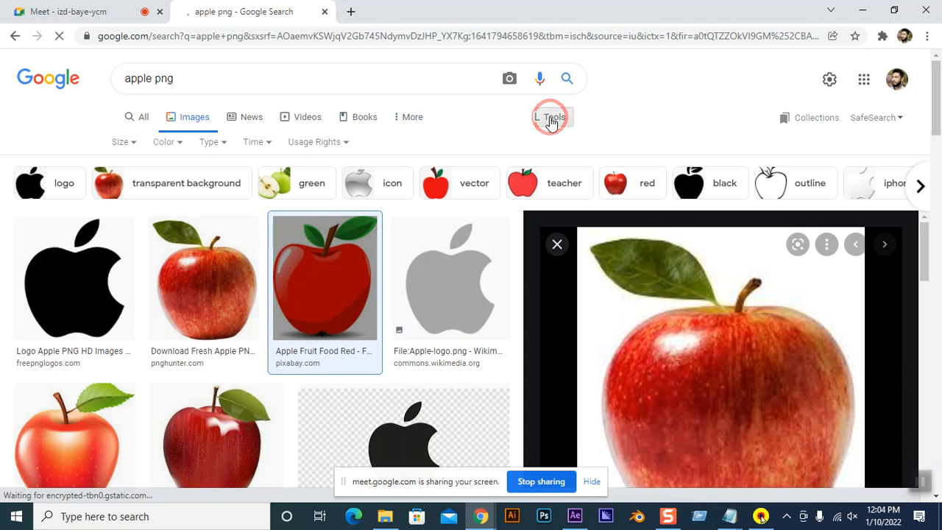
{"action": "left_click", "coordinate": [169, 147]}
{"action": "left_click", "coordinate": [196, 207]}
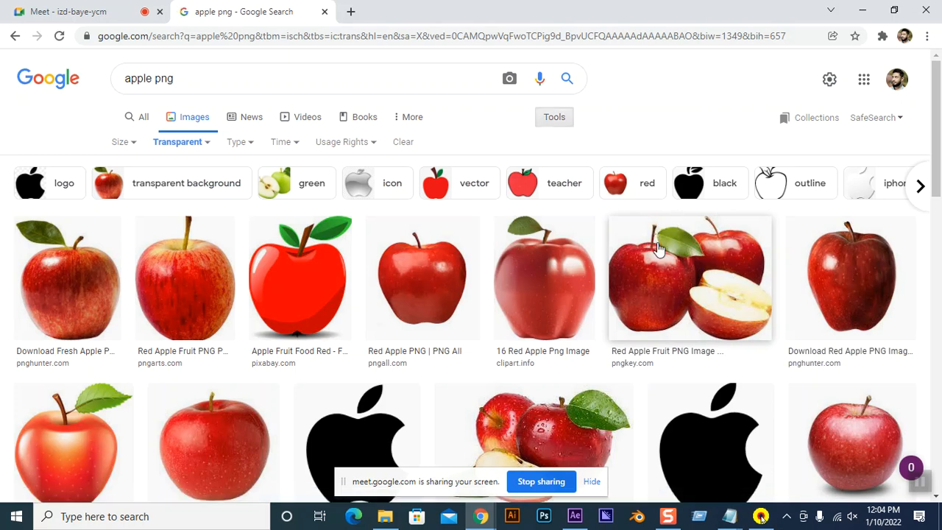
Preview the red Vector Apple Fruit PNG Photo from PNG Arts and open its source page in a new tab
{"action": "scroll", "coordinate": [540, 326], "scroll_direction": "down", "scroll_amount": 3}
{"action": "scroll", "coordinate": [540, 325], "scroll_direction": "down", "scroll_amount": 5}
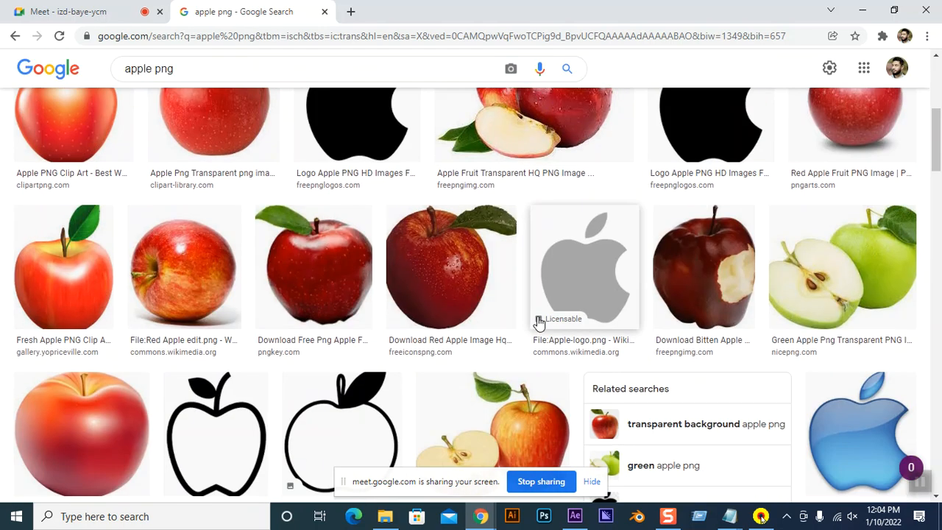
{"action": "scroll", "coordinate": [540, 322], "scroll_direction": "down", "scroll_amount": 2}
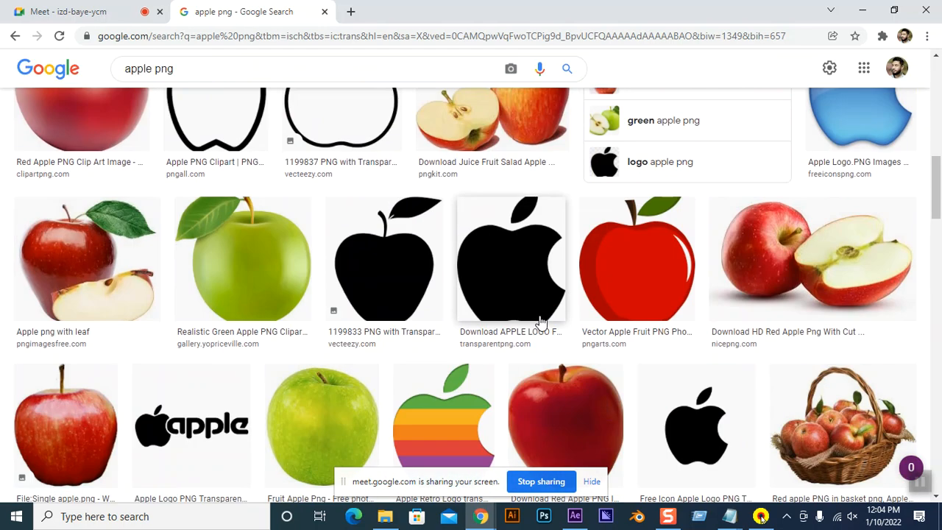
{"action": "left_click", "coordinate": [636, 287]}
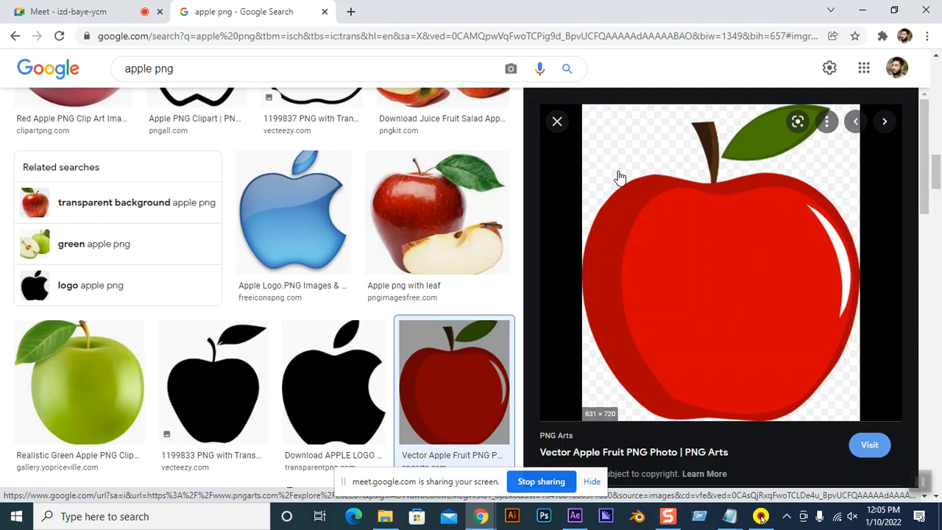
{"action": "scroll", "coordinate": [647, 324], "scroll_direction": "up", "scroll_amount": 3}
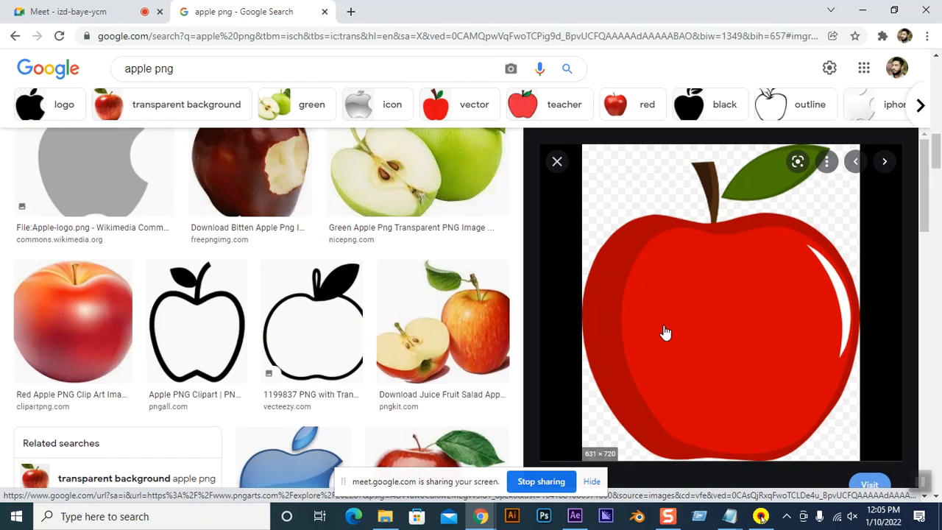
{"action": "right_click", "coordinate": [658, 321]}
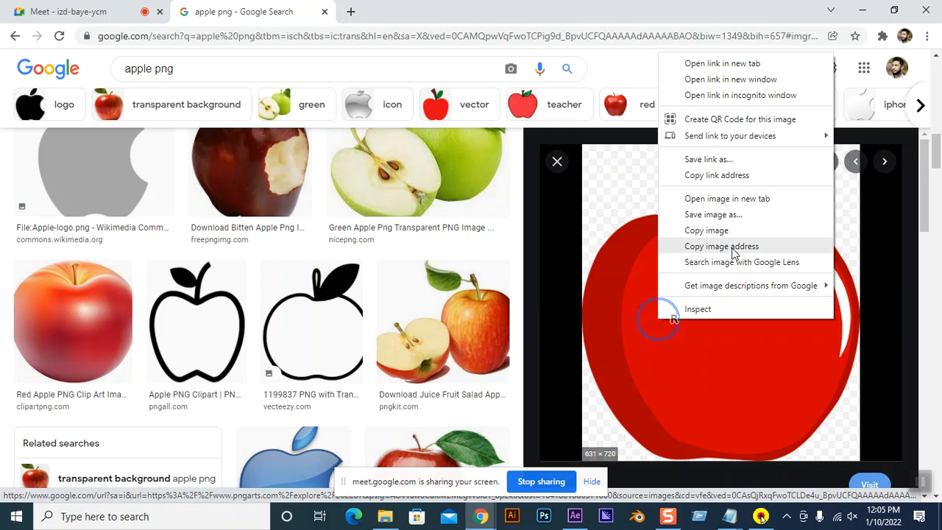
{"action": "left_click", "coordinate": [714, 199]}
{"action": "left_click", "coordinate": [401, 10]}
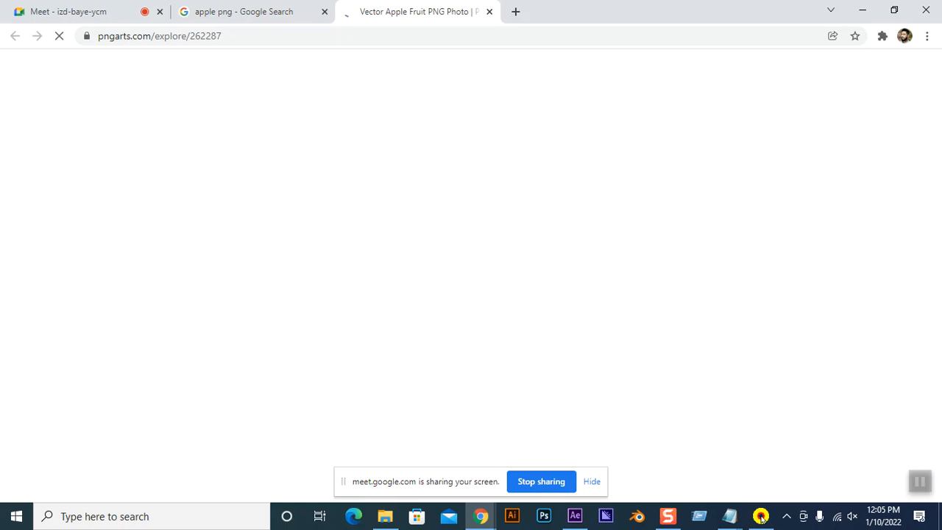
Hide the screen-sharing notice and download the free Vector Apple Fruit PNG from its page
{"action": "left_click", "coordinate": [593, 481]}
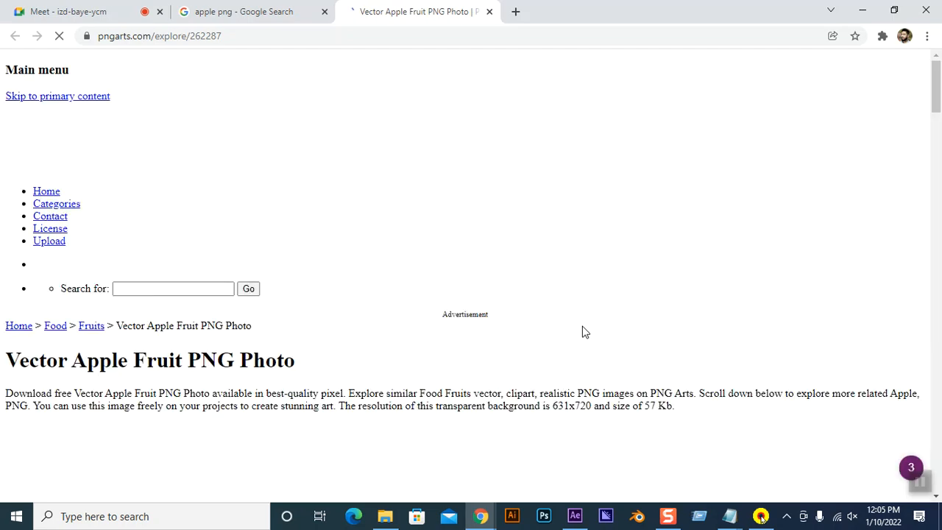
{"action": "scroll", "coordinate": [581, 331], "scroll_direction": "down", "scroll_amount": 2}
{"action": "scroll", "coordinate": [581, 332], "scroll_direction": "up", "scroll_amount": 2}
{"action": "scroll", "coordinate": [581, 331], "scroll_direction": "down", "scroll_amount": 10}
{"action": "left_click", "coordinate": [606, 473]}
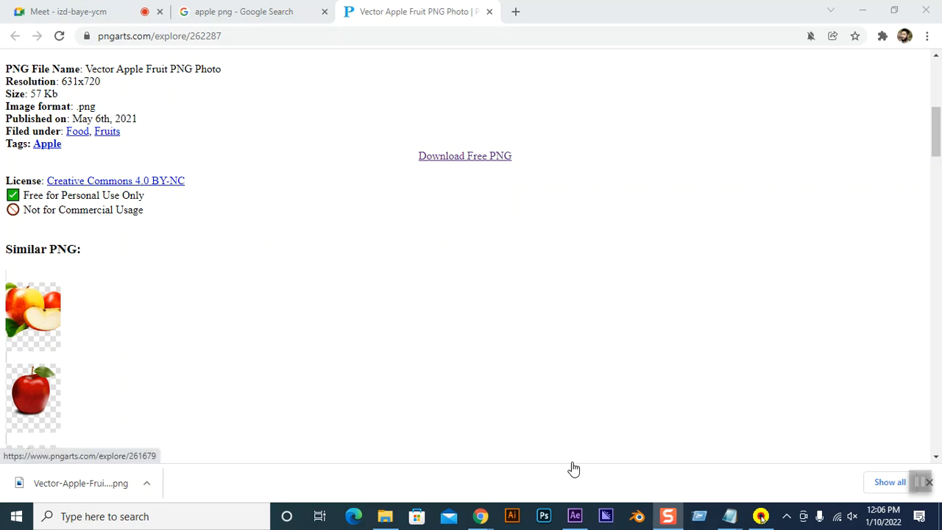
Return to the Google image results and search for "apple juice png"
{"action": "left_click", "coordinate": [243, 11]}
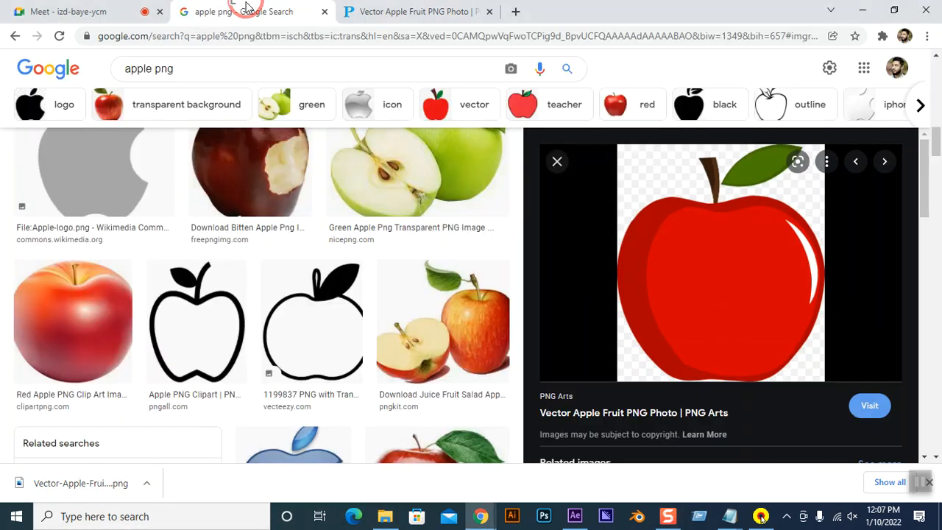
{"action": "left_click", "coordinate": [201, 74]}
{"action": "left_click", "coordinate": [153, 69]}
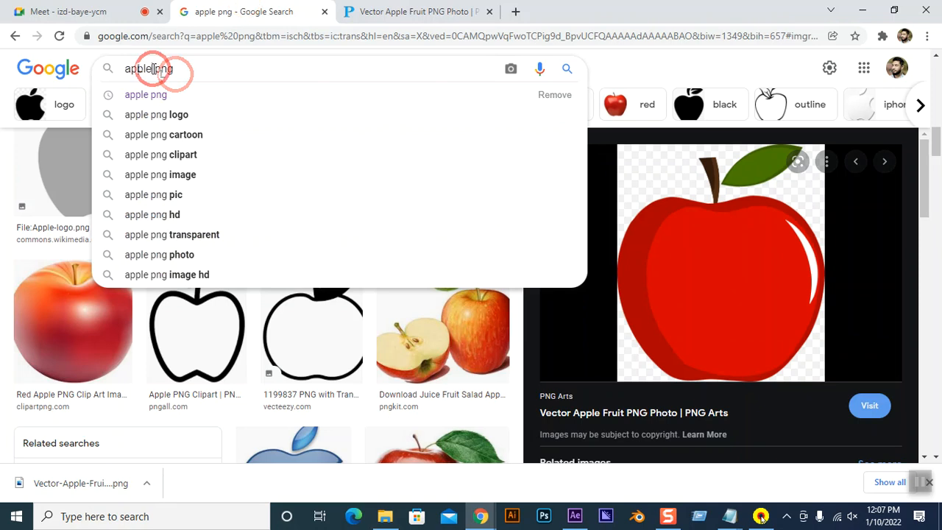
{"action": "type", "text": "juce"}
{"action": "key", "text": "Insert"}
{"action": "key", "text": "Insert"}
{"action": "key", "text": "BackSpace"}
{"action": "key", "text": "BackSpace"}
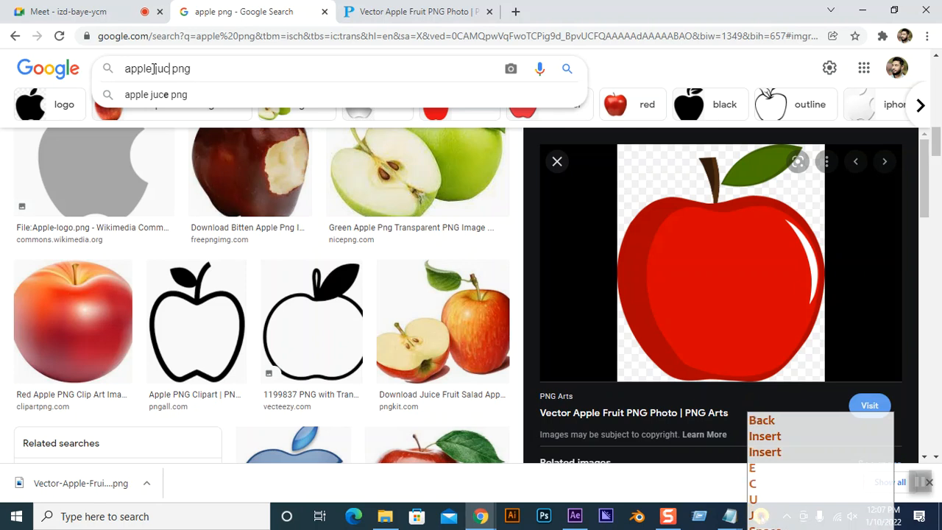
{"action": "type", "text": "ice"}
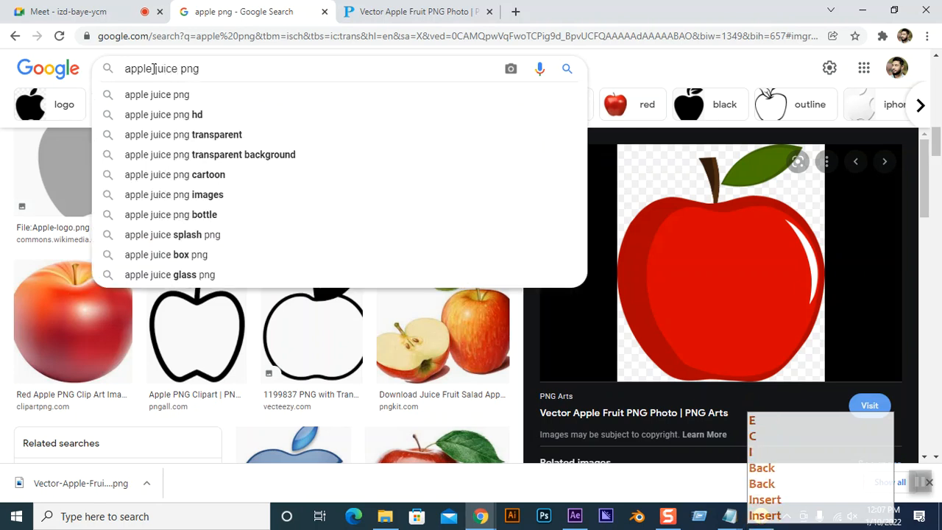
{"action": "key", "text": "Return"}
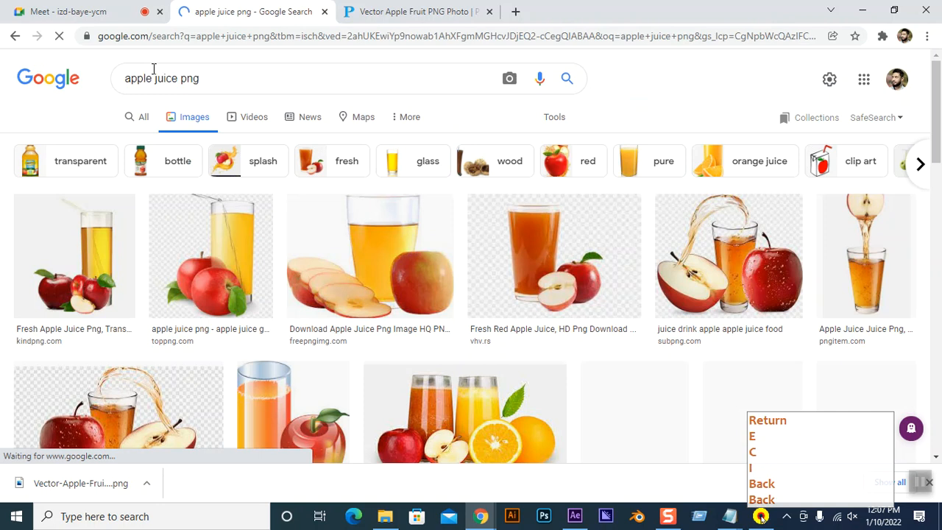
Browse the apple juice images and preview the Tree Top Juice 10oz bottle from pngitem.com
{"action": "scroll", "coordinate": [303, 200], "scroll_direction": "down", "scroll_amount": 5}
{"action": "scroll", "coordinate": [304, 202], "scroll_direction": "down", "scroll_amount": 2}
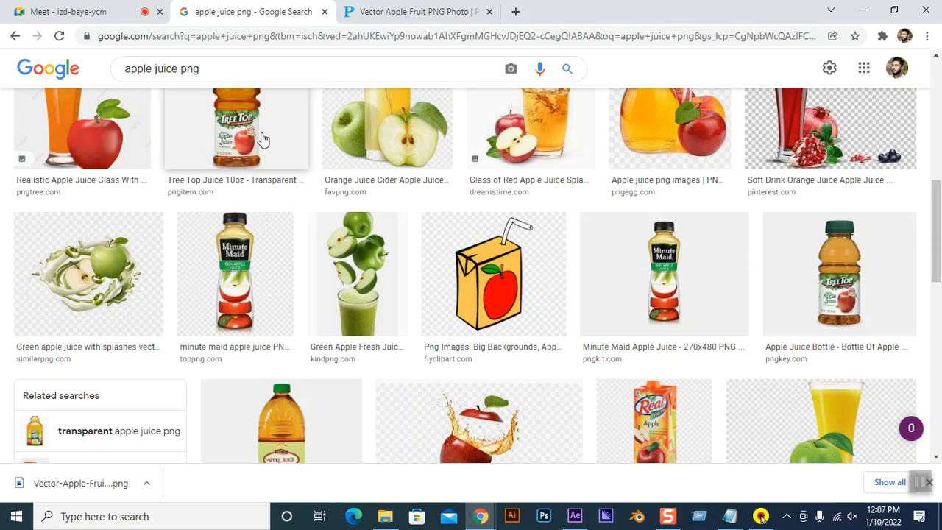
{"action": "scroll", "coordinate": [266, 256], "scroll_direction": "up", "scroll_amount": 1}
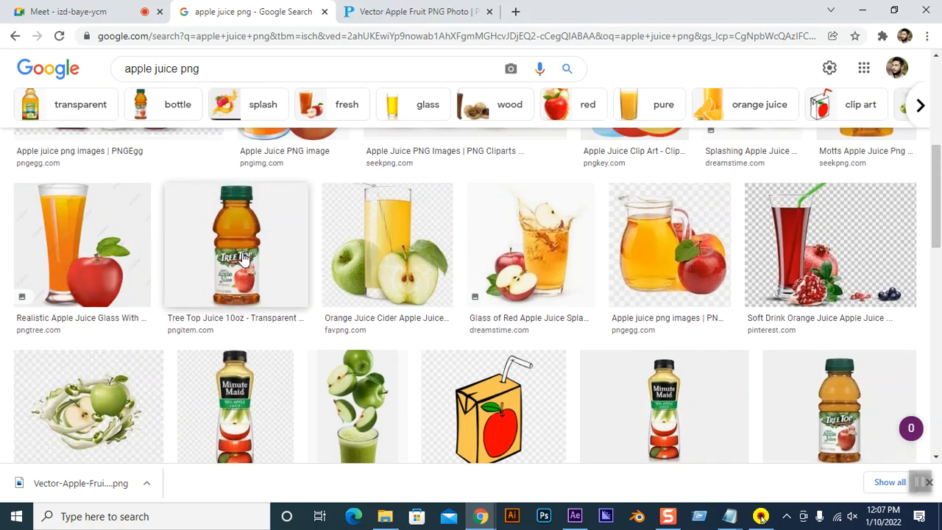
{"action": "left_click", "coordinate": [244, 259]}
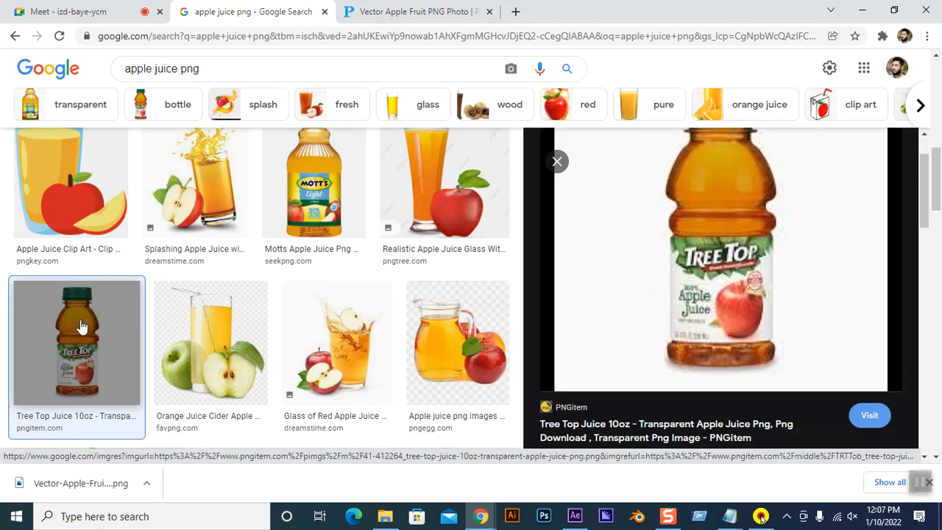
{"action": "scroll", "coordinate": [94, 323], "scroll_direction": "up", "scroll_amount": 5}
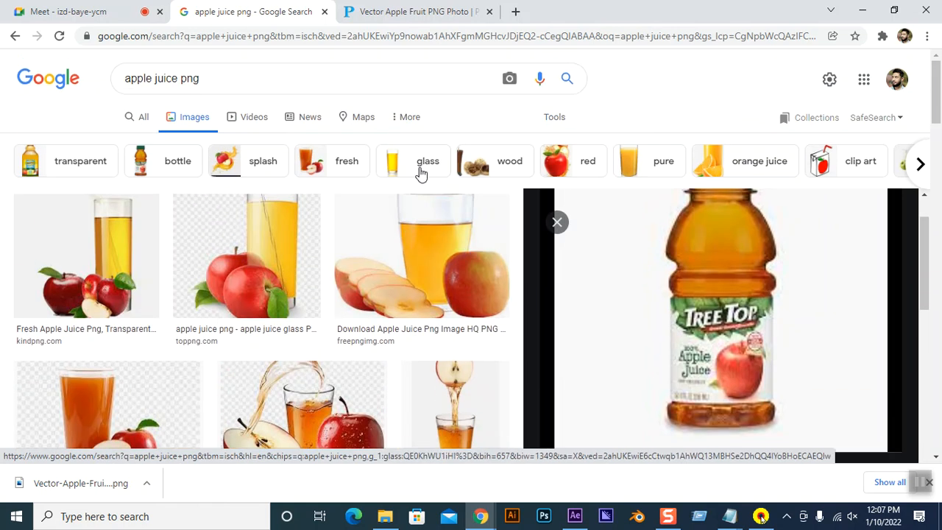
Filter the apple juice image results by color to Transparent and browse the filtered images
{"action": "left_click", "coordinate": [550, 120]}
{"action": "left_click", "coordinate": [162, 142]}
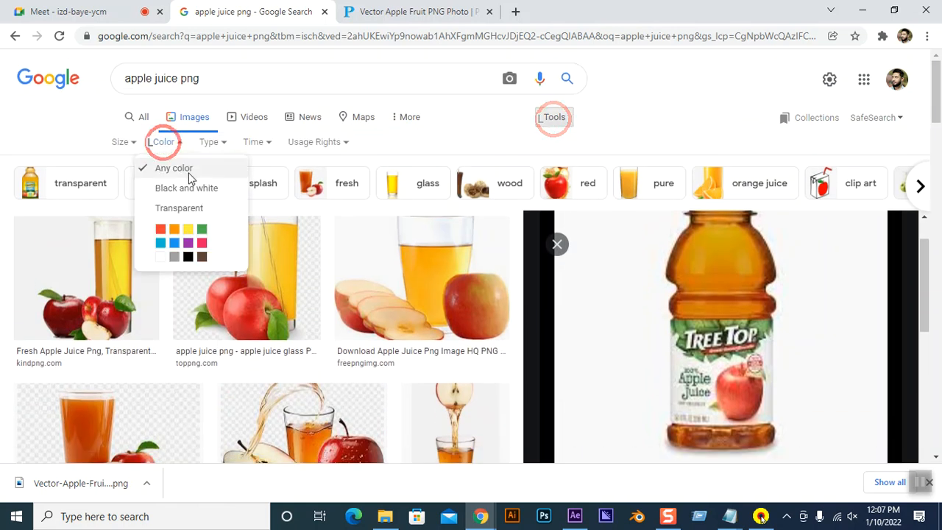
{"action": "left_click", "coordinate": [192, 209]}
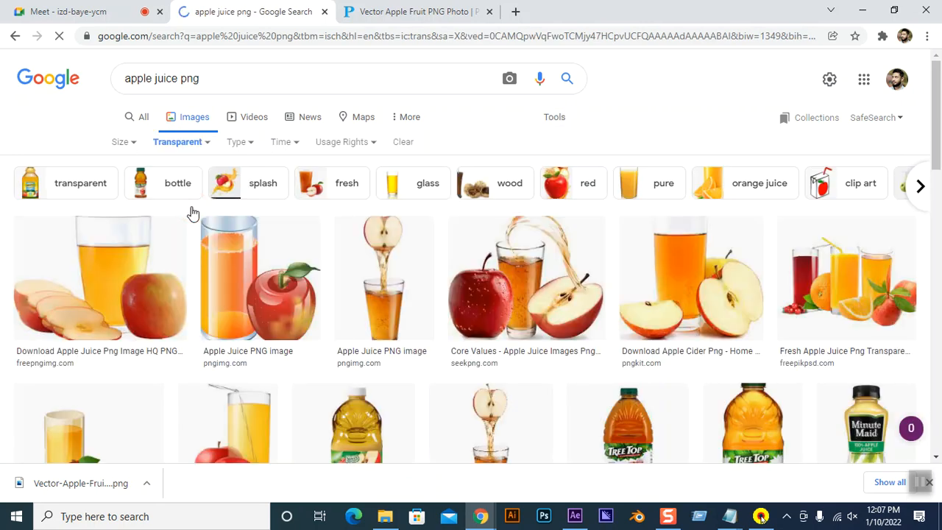
{"action": "scroll", "coordinate": [192, 213], "scroll_direction": "down", "scroll_amount": 2}
{"action": "scroll", "coordinate": [192, 213], "scroll_direction": "down", "scroll_amount": 1}
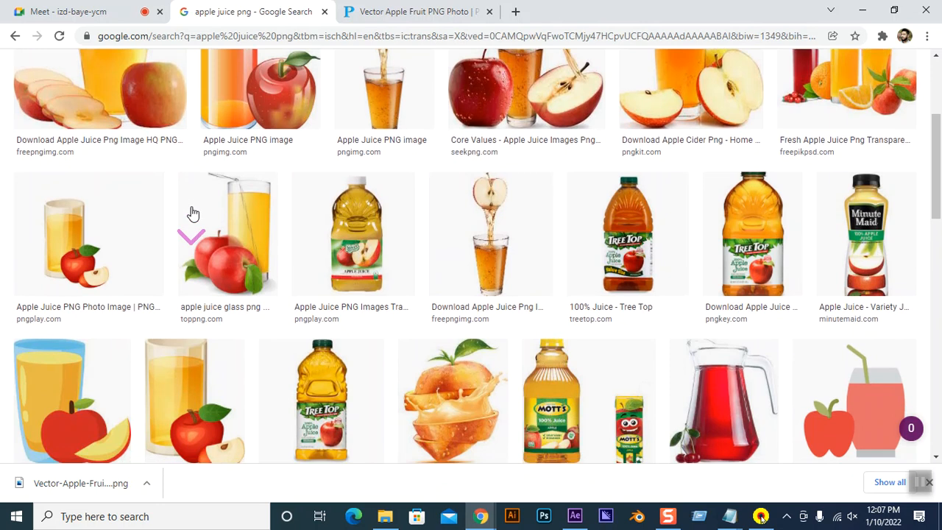
Browse the transparent apple juice images and preview the Minute Maid bottle from minutemaid.com
{"action": "scroll", "coordinate": [192, 213], "scroll_direction": "down", "scroll_amount": 2}
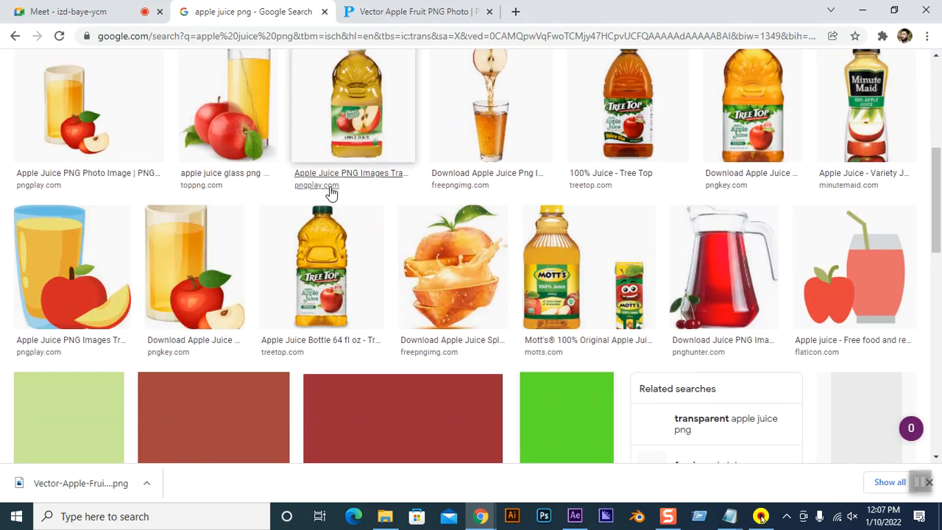
{"action": "scroll", "coordinate": [637, 214], "scroll_direction": "up", "scroll_amount": 3}
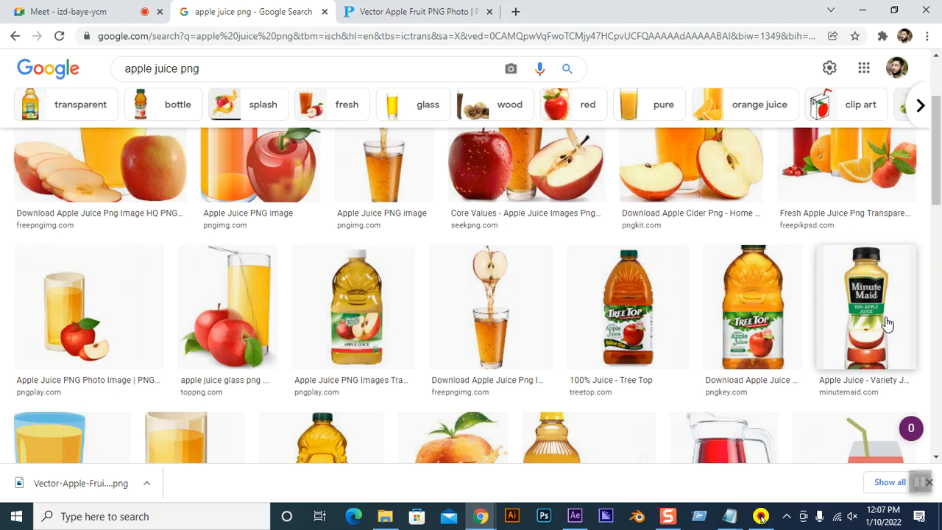
{"action": "scroll", "coordinate": [879, 323], "scroll_direction": "down", "scroll_amount": 5}
{"action": "scroll", "coordinate": [876, 320], "scroll_direction": "down", "scroll_amount": 2}
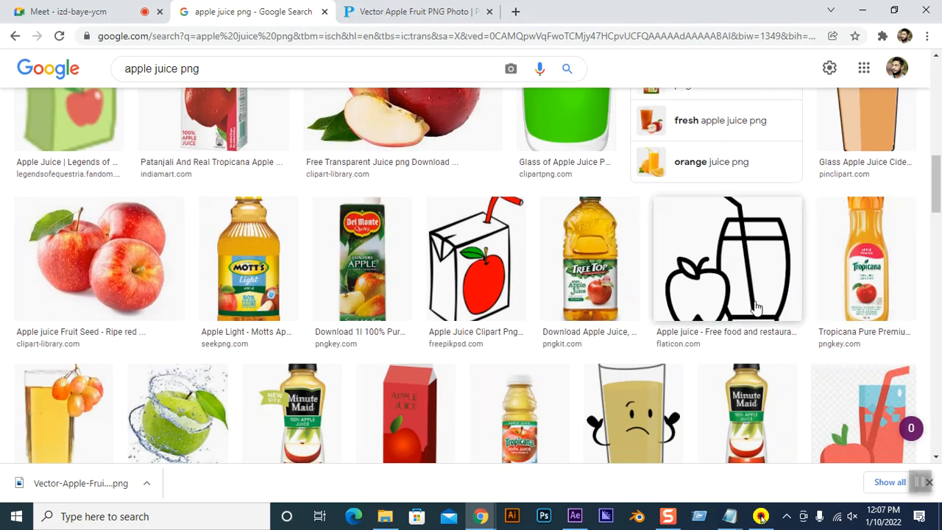
{"action": "scroll", "coordinate": [878, 268], "scroll_direction": "up", "scroll_amount": 3}
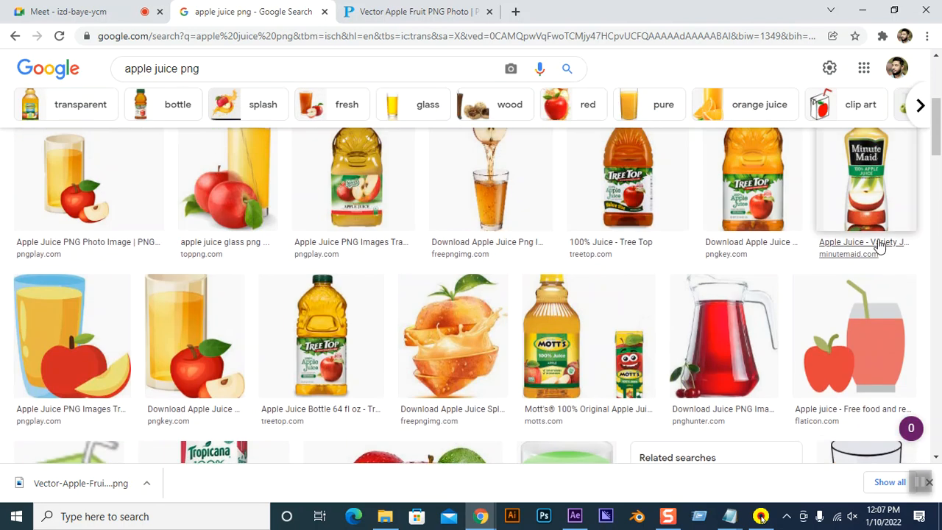
{"action": "left_click", "coordinate": [875, 194]}
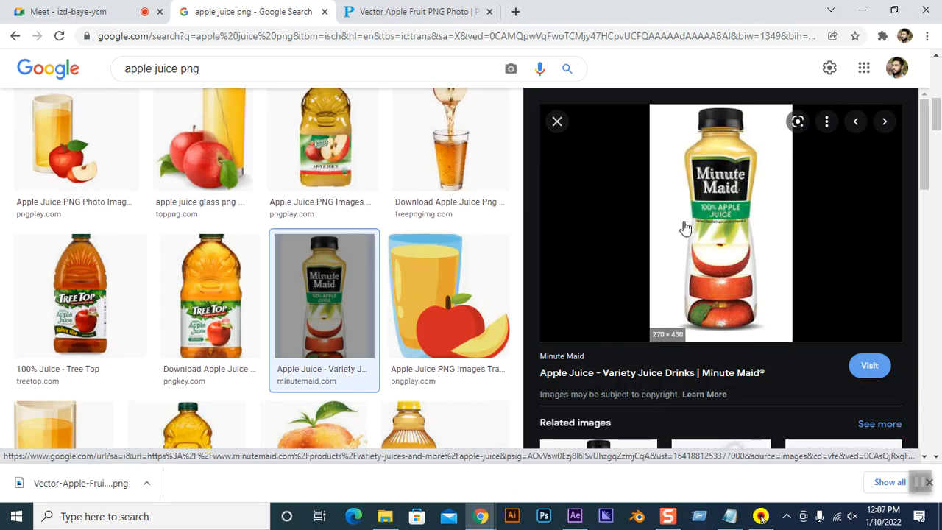
Look further through the image results and preview the "New Size" Minute Maid apple juice bottle from pngkit.com
{"action": "scroll", "coordinate": [252, 324], "scroll_direction": "down", "scroll_amount": 5}
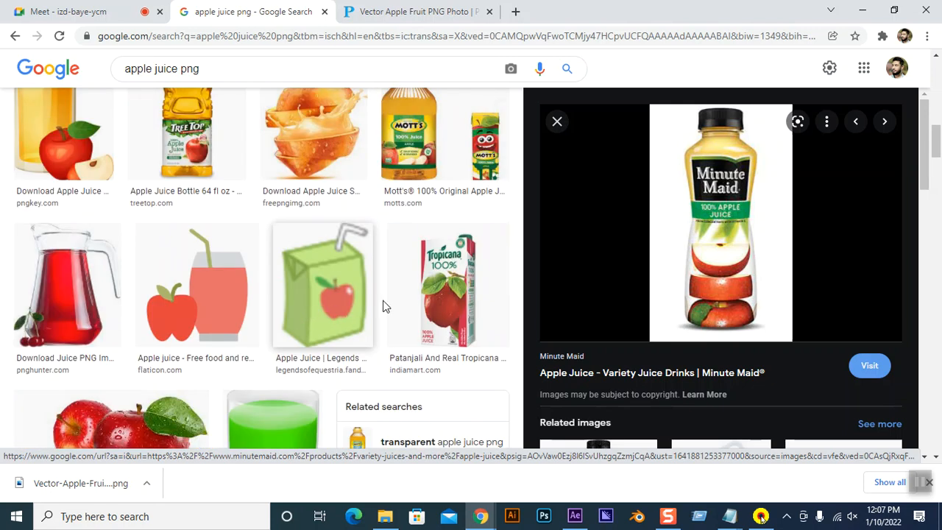
{"action": "scroll", "coordinate": [257, 327], "scroll_direction": "down", "scroll_amount": 3}
{"action": "scroll", "coordinate": [258, 327], "scroll_direction": "down", "scroll_amount": 2}
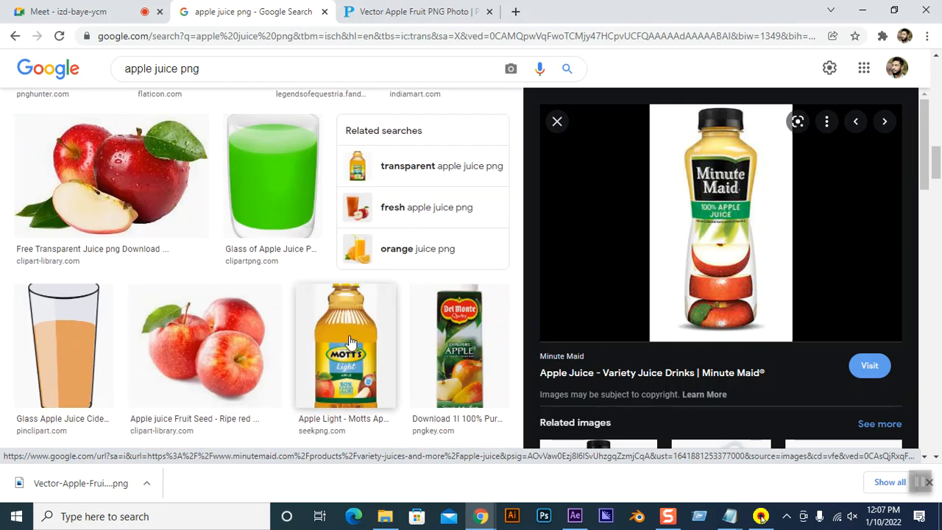
{"action": "scroll", "coordinate": [357, 341], "scroll_direction": "down", "scroll_amount": 3}
{"action": "scroll", "coordinate": [363, 342], "scroll_direction": "down", "scroll_amount": 3}
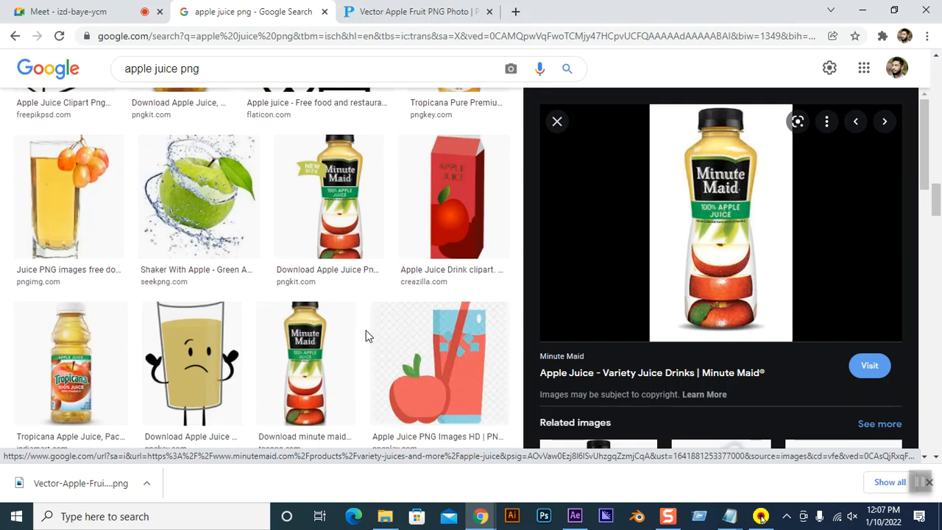
{"action": "left_click", "coordinate": [332, 226]}
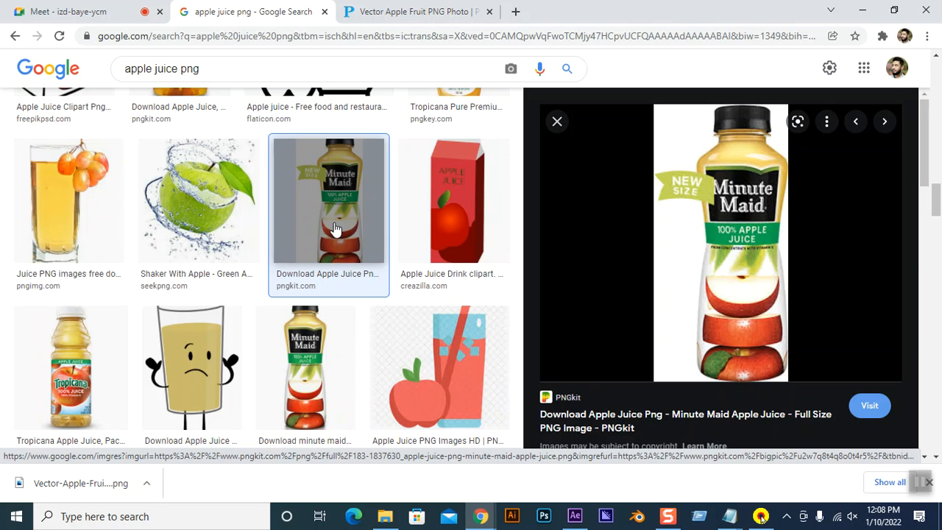
Preview the Minute Maid bottle from seekpng.com and the Tropicana bottle from indiamart.com, then return to the image results
{"action": "scroll", "coordinate": [287, 267], "scroll_direction": "down", "scroll_amount": 9}
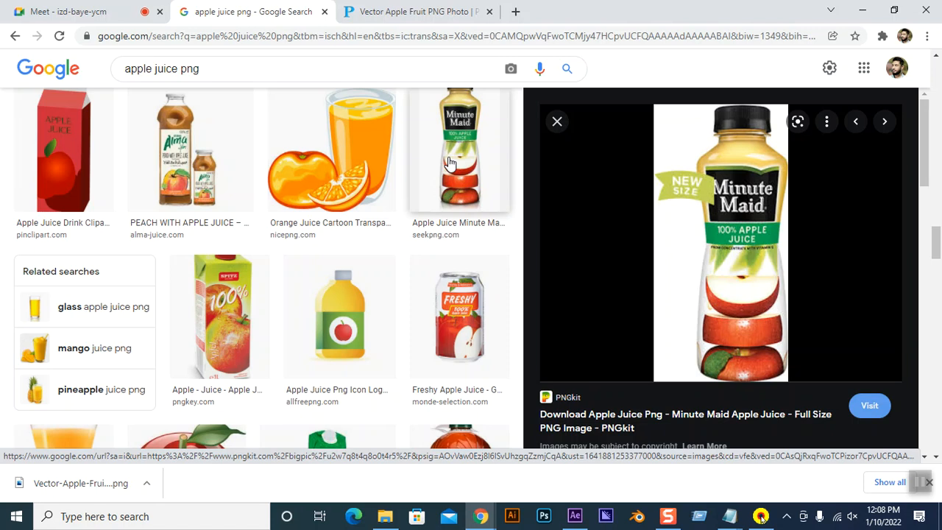
{"action": "left_click", "coordinate": [451, 163]}
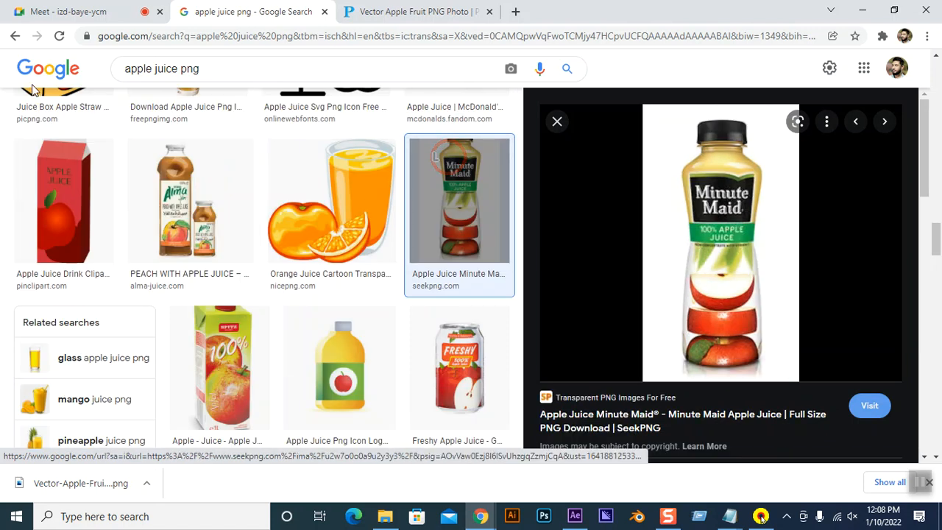
{"action": "left_click", "coordinate": [16, 37]}
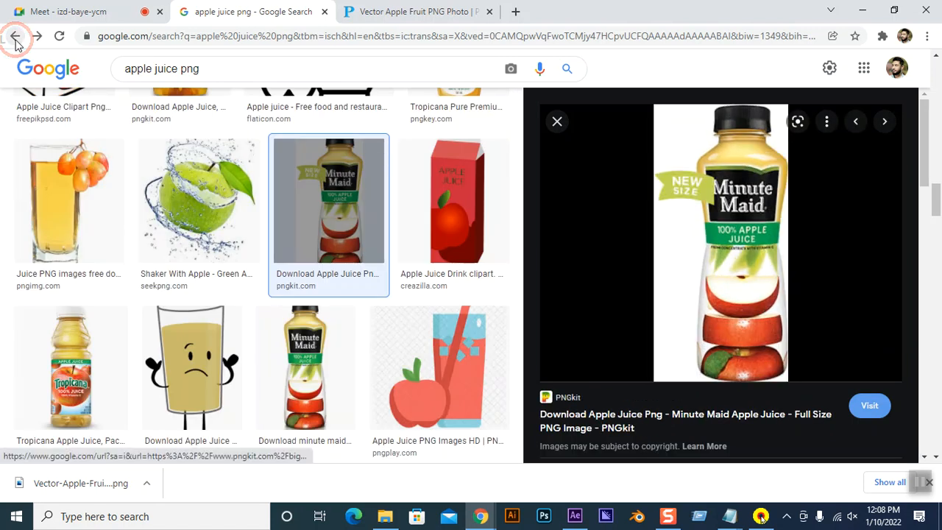
{"action": "left_click", "coordinate": [556, 122]}
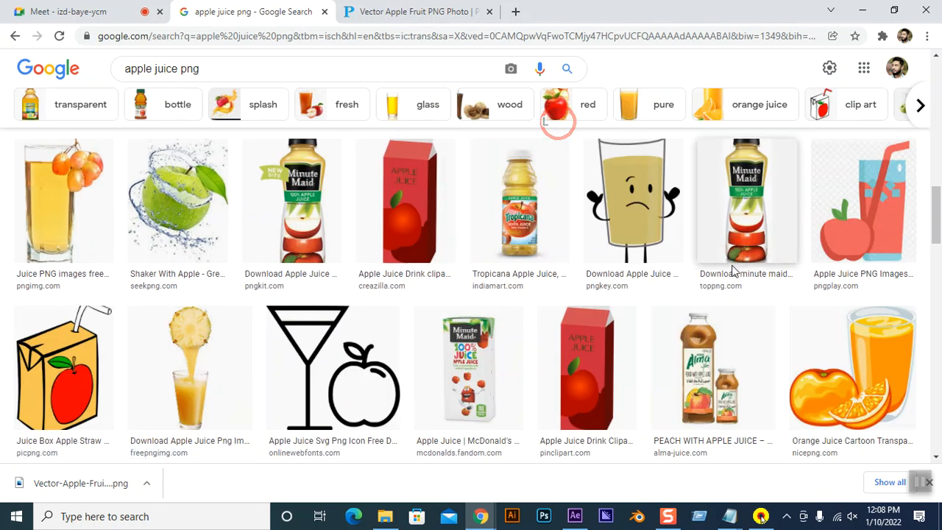
{"action": "scroll", "coordinate": [583, 292], "scroll_direction": "up", "scroll_amount": 2}
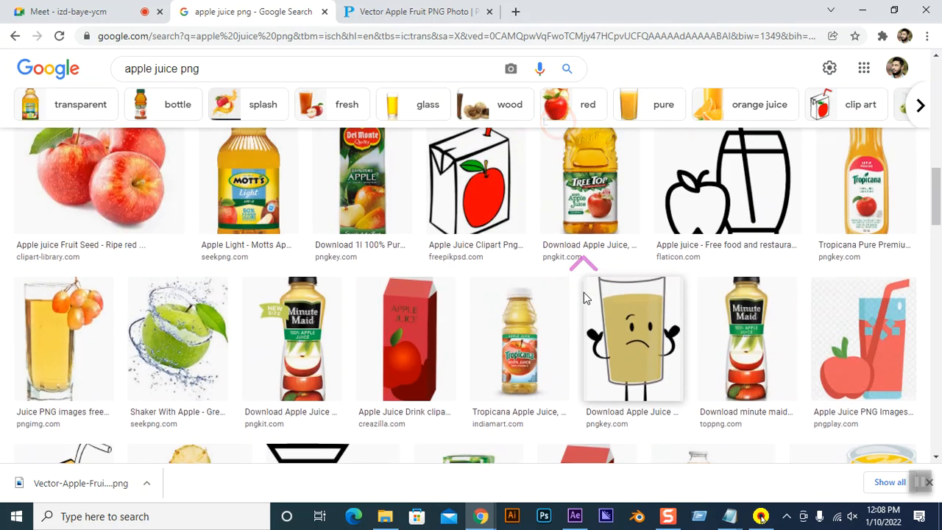
{"action": "left_click", "coordinate": [524, 316]}
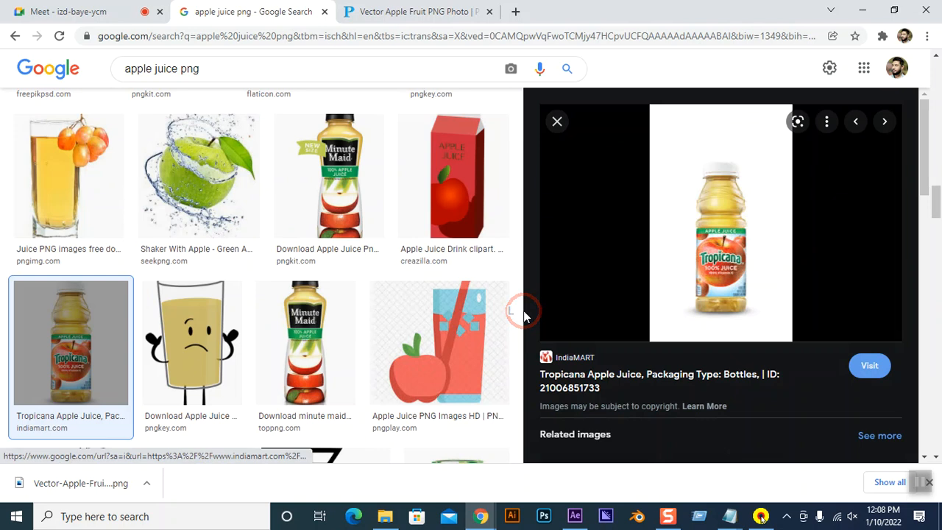
{"action": "left_click", "coordinate": [16, 37]}
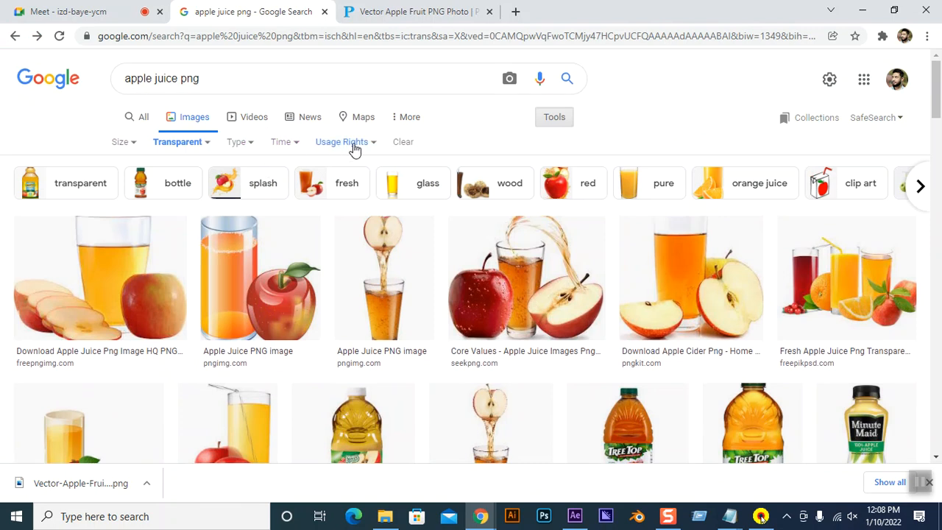
Filter the image results by size to Large and preview the Juicy Juice bottle from pngplay.com
{"action": "left_click", "coordinate": [118, 142]}
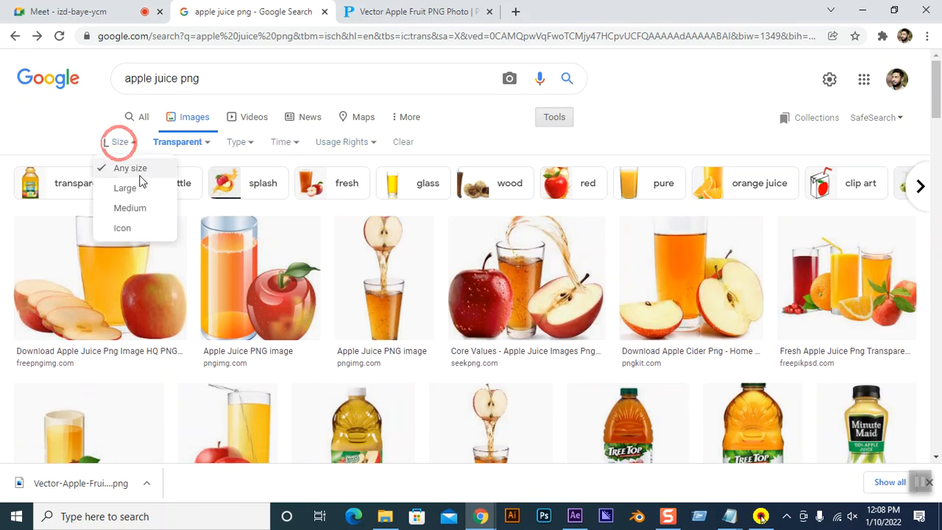
{"action": "left_click", "coordinate": [125, 189]}
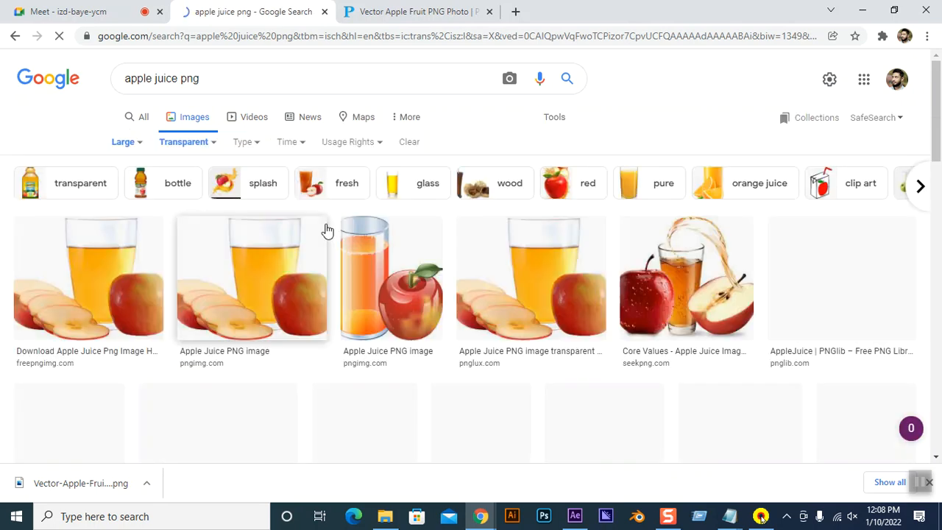
{"action": "scroll", "coordinate": [378, 266], "scroll_direction": "down", "scroll_amount": 3}
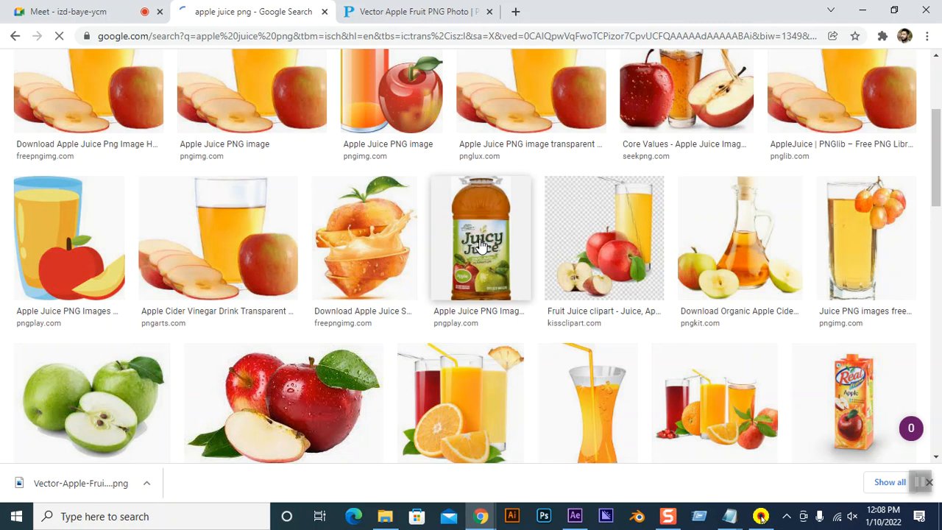
{"action": "left_click", "coordinate": [489, 231]}
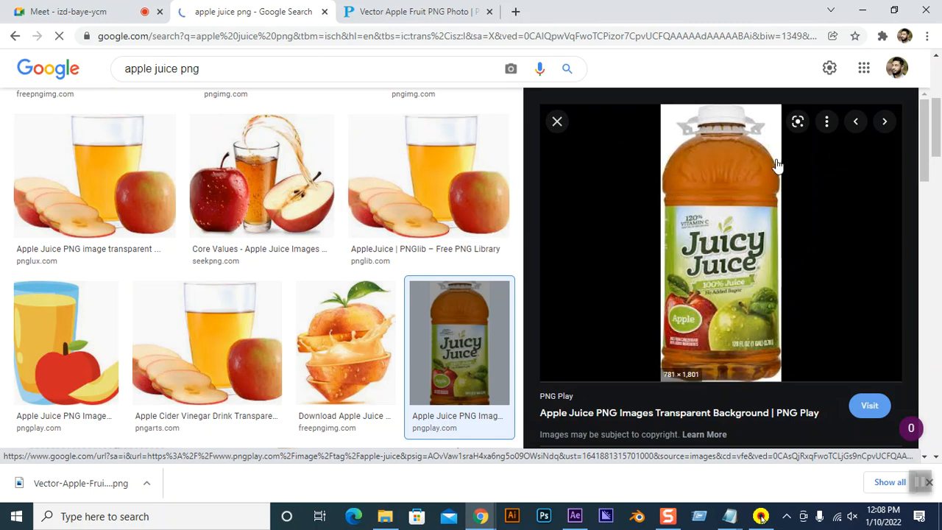
Open the previewed Juicy Juice bottle image in its own browser tab and switch to it
{"action": "right_click", "coordinate": [701, 219]}
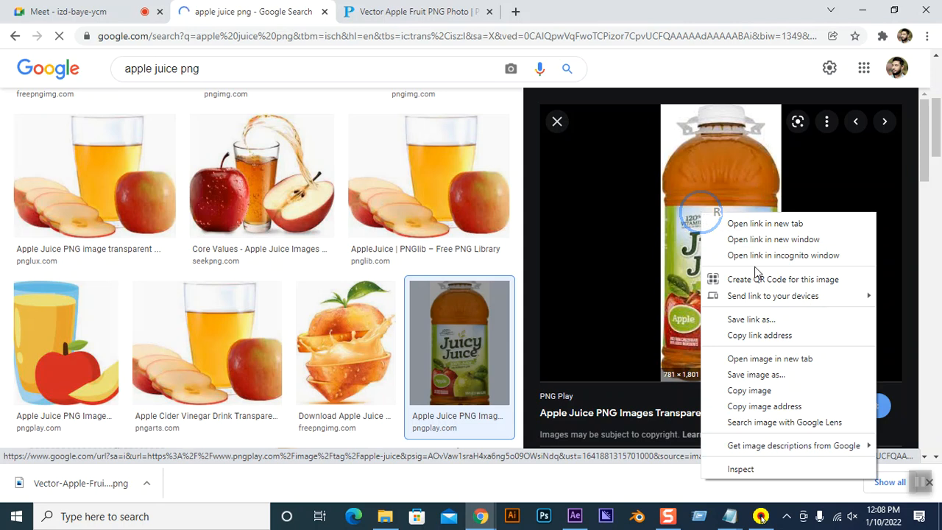
{"action": "left_click", "coordinate": [758, 358]}
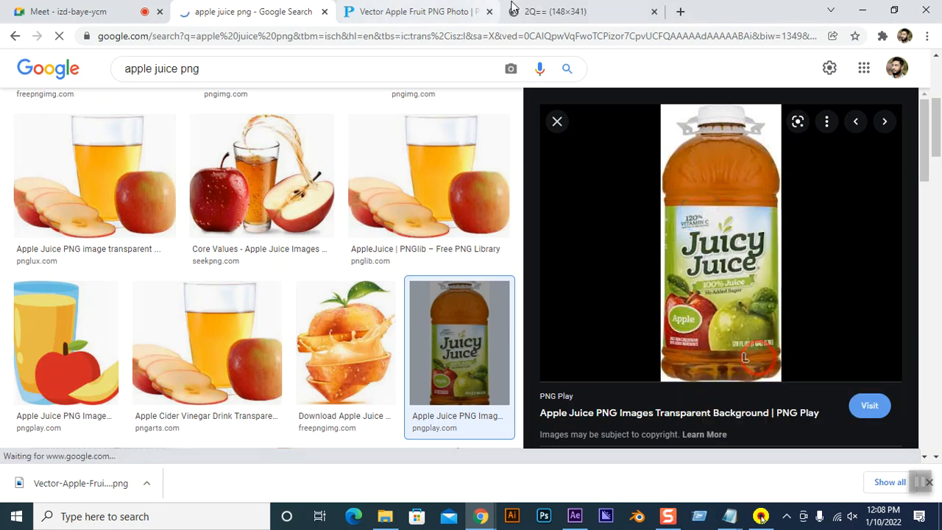
{"action": "left_click", "coordinate": [559, 11]}
Save the Juicy Juice bottle image as a JPEG named "apple juice" in the desktop's Image folder
{"action": "right_click", "coordinate": [473, 230]}
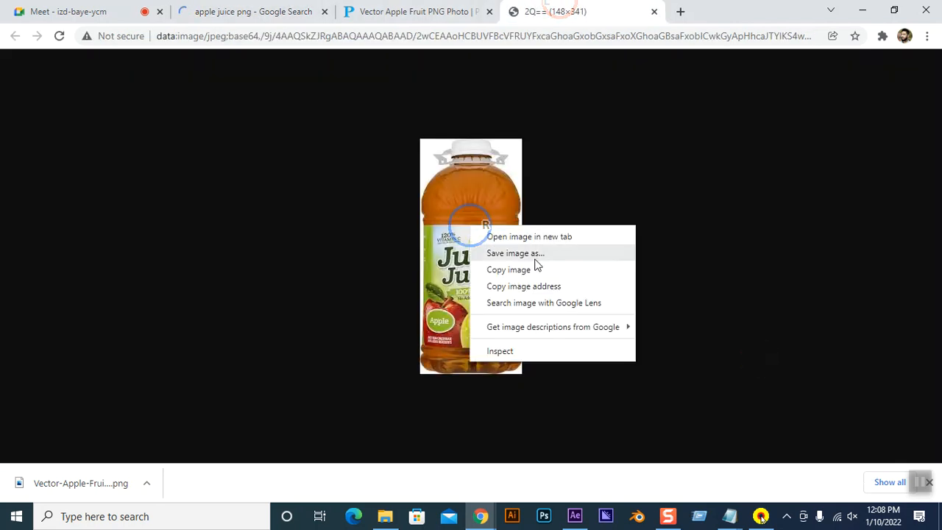
{"action": "left_click", "coordinate": [530, 253]}
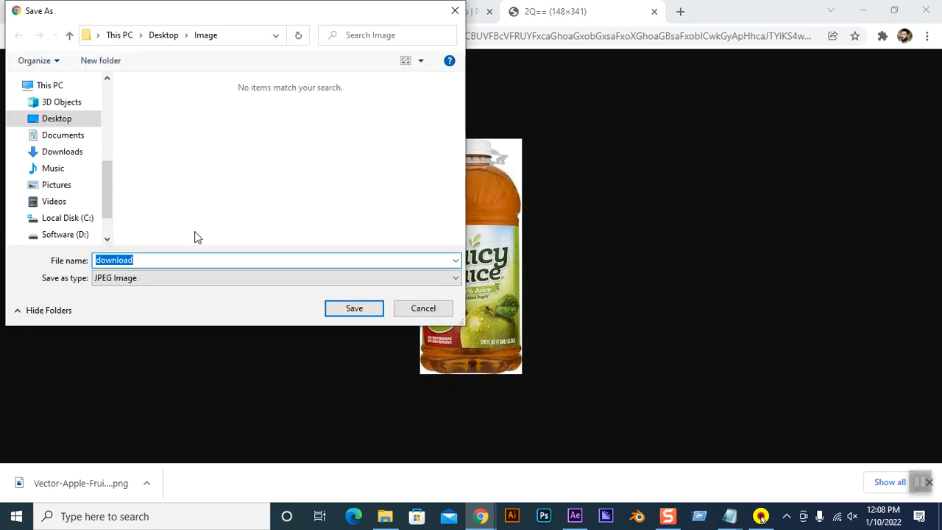
{"action": "type", "text": "apple "}
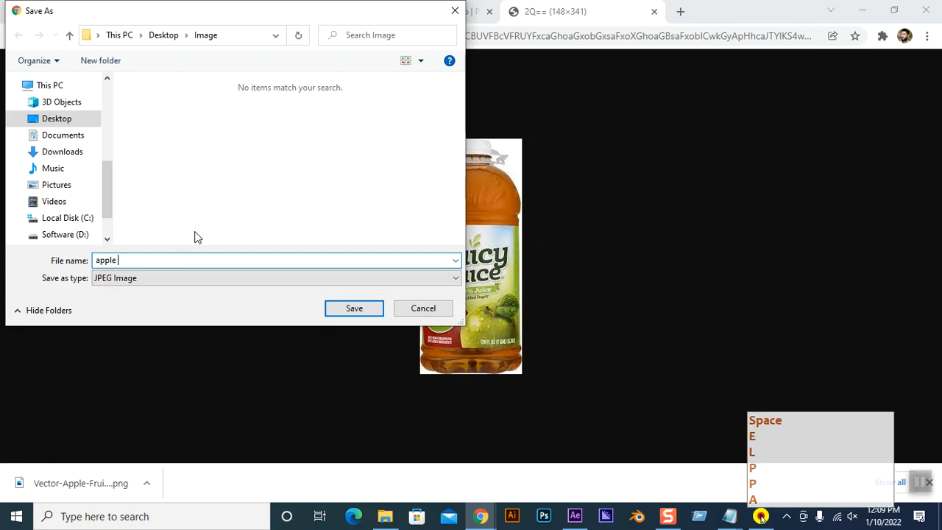
{"action": "type", "text": "juc"}
{"action": "key", "text": "BackSpace"}
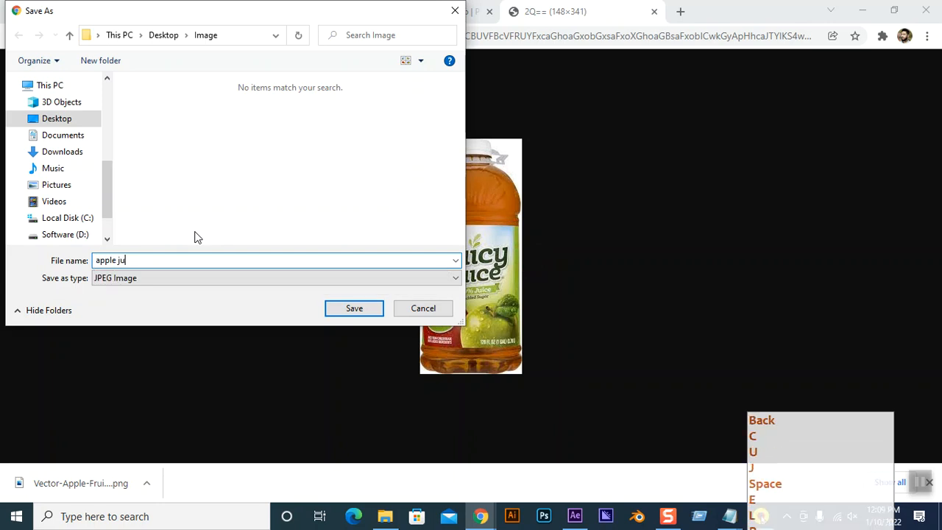
{"action": "type", "text": "ice"}
{"action": "key", "text": "Return"}
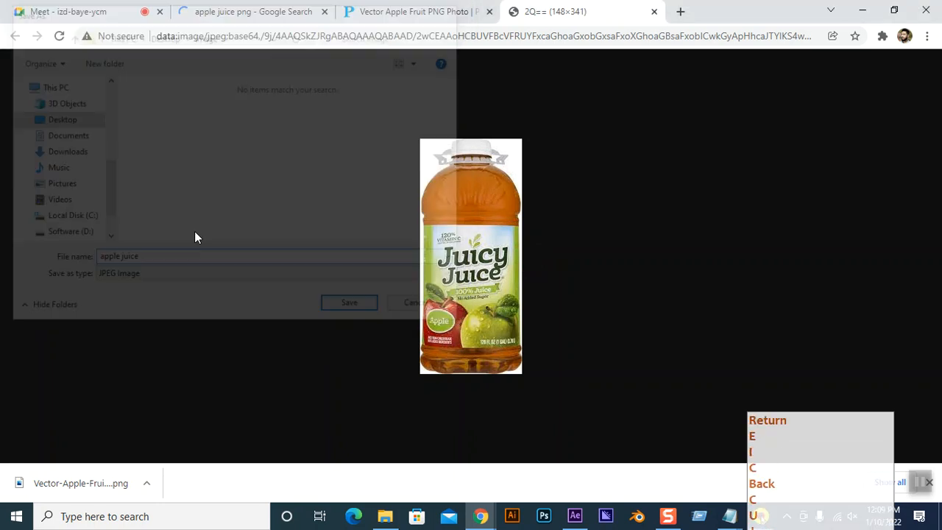
Search for "background remove bg" and open the remove.bg website
{"action": "left_click", "coordinate": [469, 30]}
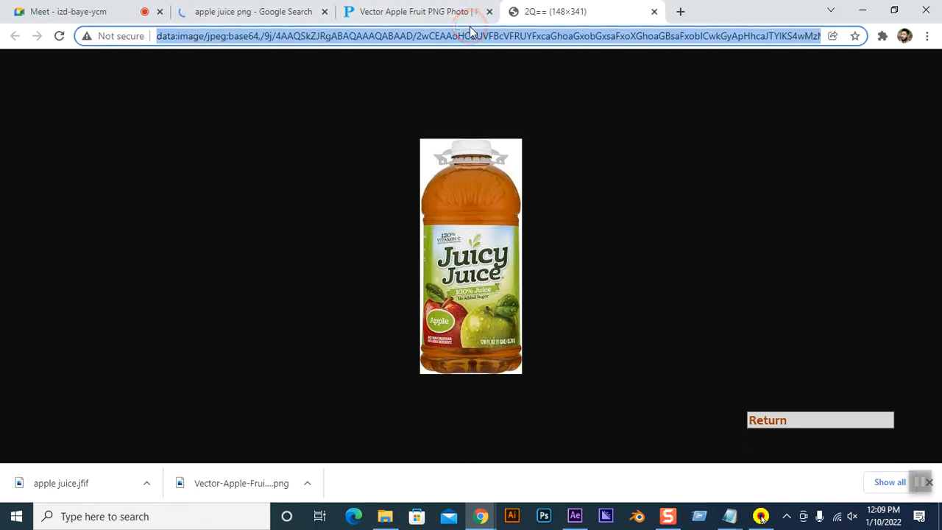
{"action": "type", "text": "backgroun"}
{"action": "left_click", "coordinate": [263, 98]}
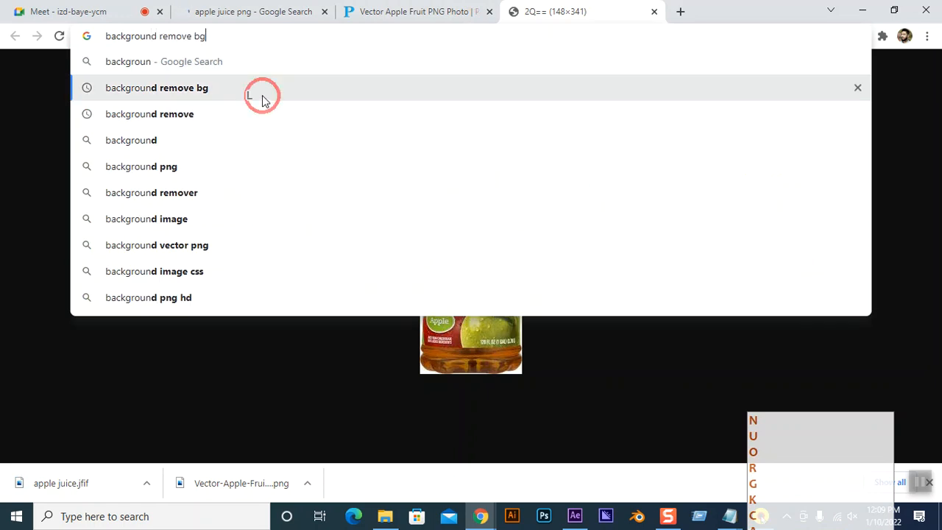
{"action": "left_click", "coordinate": [228, 210]}
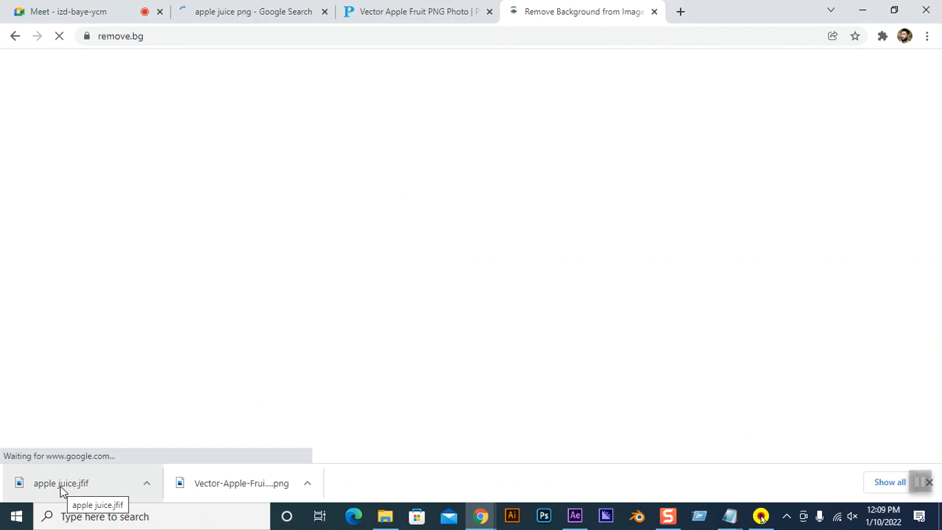
Check the downloaded apple picture in the photo viewer, then upload apple juice.jfif and the Vector Apple Fruit PNG to remove.bg
{"action": "left_click", "coordinate": [199, 489]}
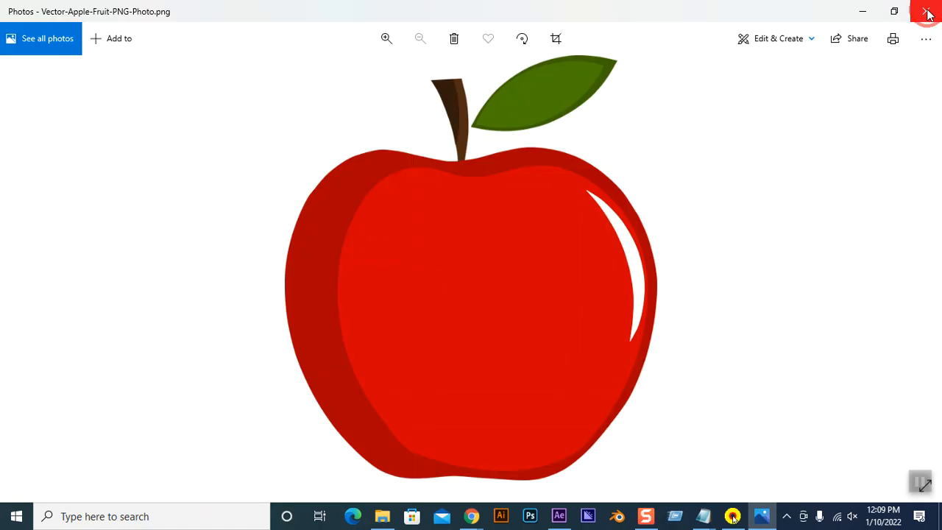
{"action": "left_click", "coordinate": [927, 13]}
{"action": "left_click_drag", "start_coordinate": [96, 477], "coordinate": [242, 368]}
{"action": "left_click_drag", "start_coordinate": [221, 482], "coordinate": [330, 294]}
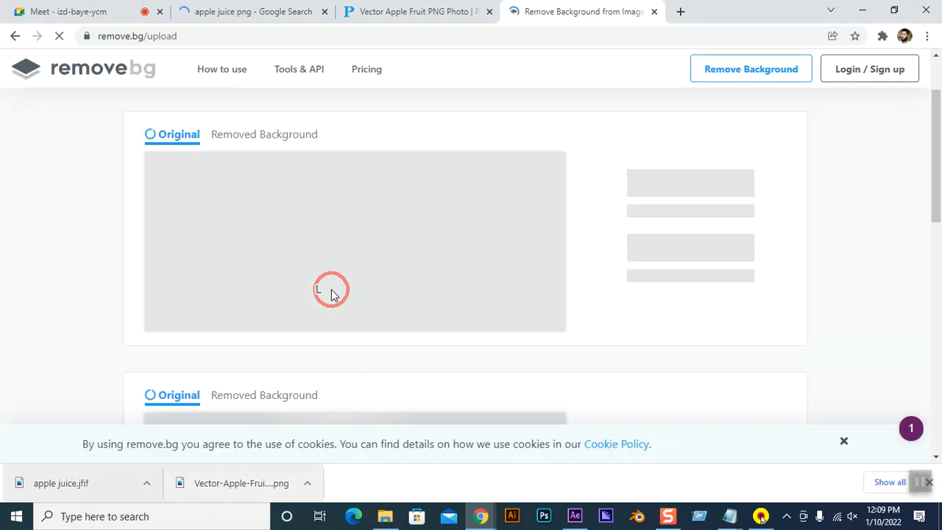
Review both background-removed results and download the apple's preview-size image
{"action": "scroll", "coordinate": [484, 266], "scroll_direction": "down", "scroll_amount": 3}
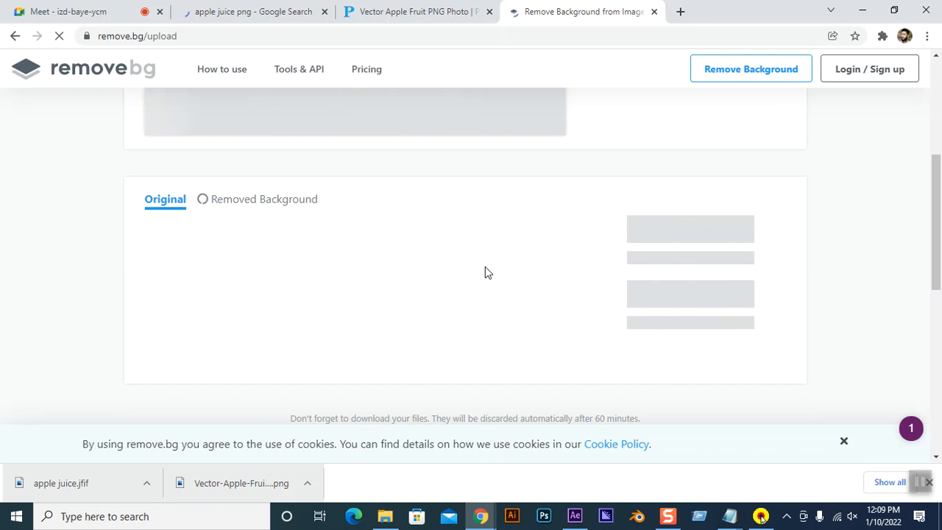
{"action": "scroll", "coordinate": [485, 273], "scroll_direction": "down", "scroll_amount": 4}
{"action": "scroll", "coordinate": [485, 272], "scroll_direction": "up", "scroll_amount": 5}
{"action": "scroll", "coordinate": [485, 272], "scroll_direction": "up", "scroll_amount": 3}
{"action": "scroll", "coordinate": [485, 272], "scroll_direction": "down", "scroll_amount": 4}
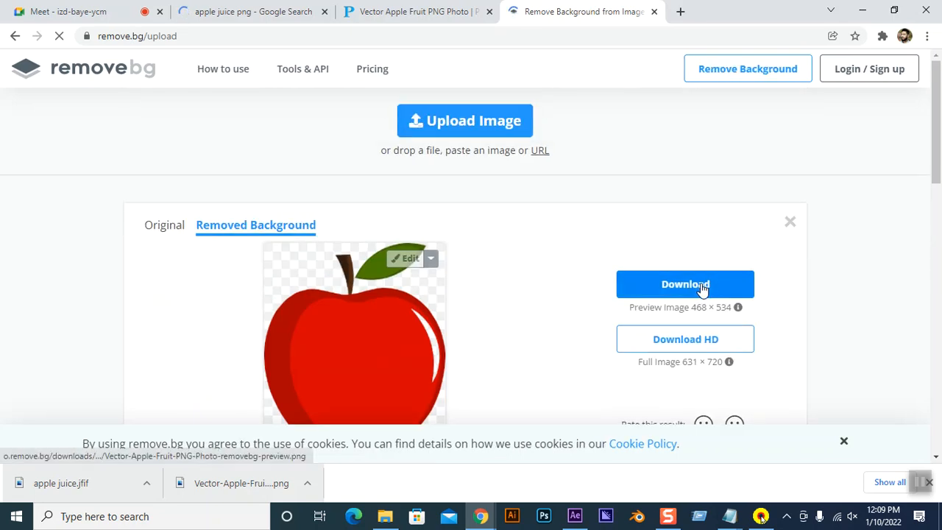
{"action": "left_click", "coordinate": [685, 284]}
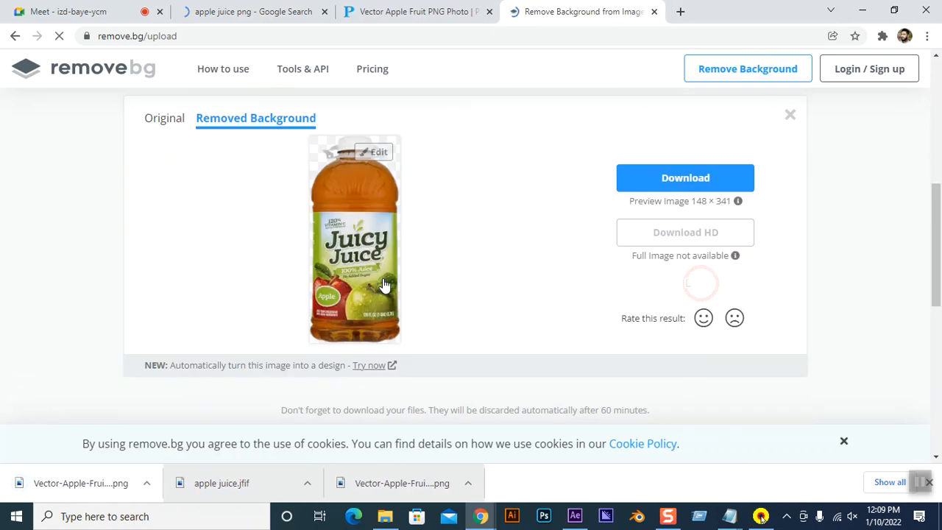
Download the juice bottle's background-removed preview image and check the downloaded files in the Downloads folder in File Explorer
{"action": "left_click", "coordinate": [690, 184]}
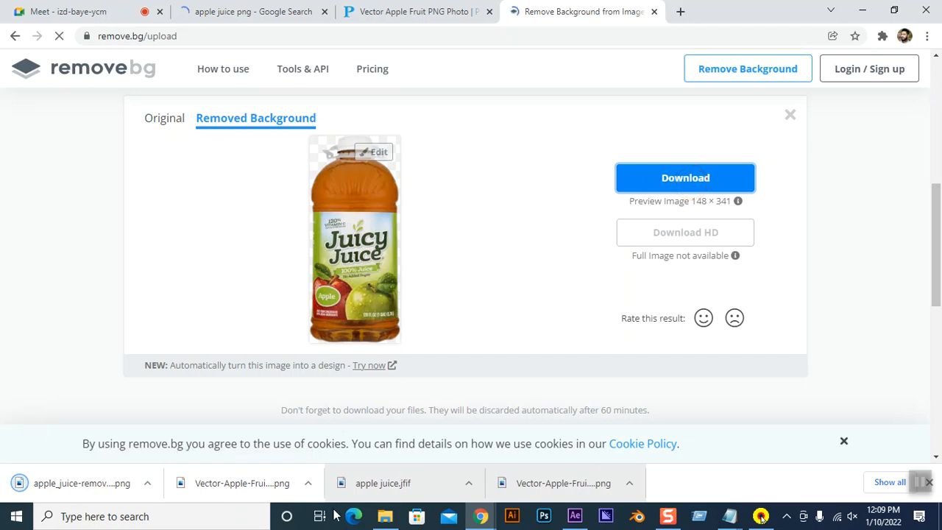
{"action": "left_click", "coordinate": [575, 515]}
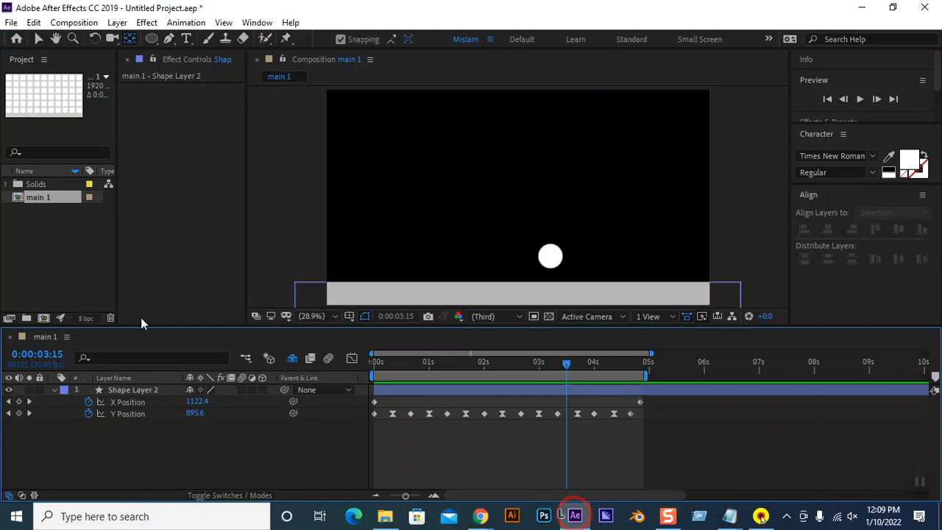
{"action": "left_click", "coordinate": [26, 267]}
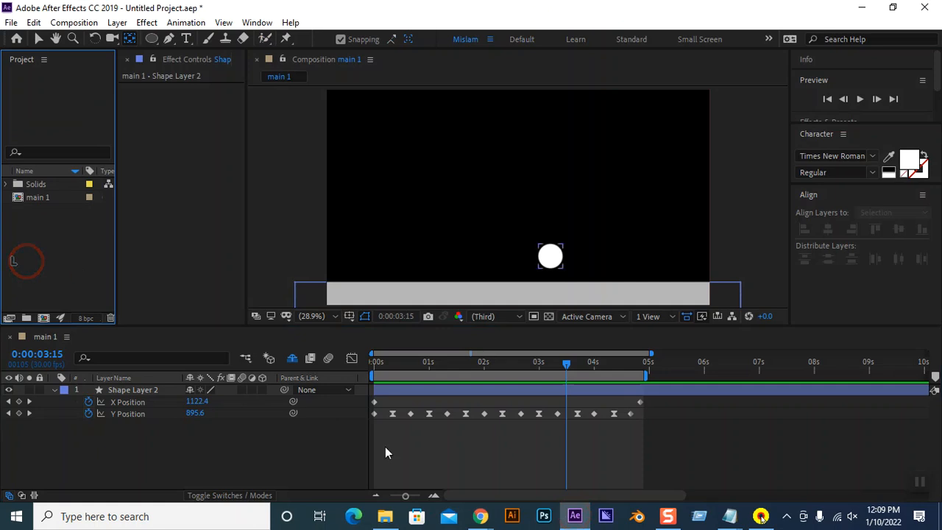
{"action": "left_click", "coordinate": [381, 514]}
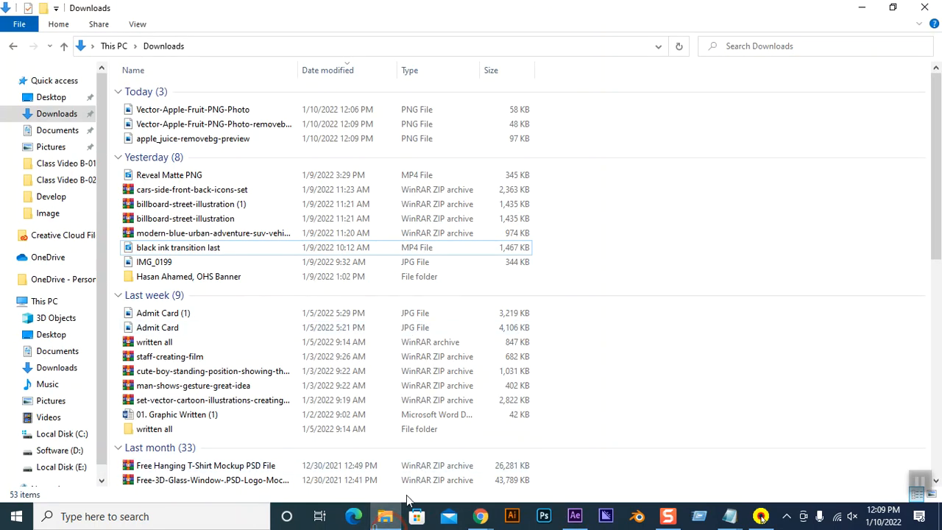
{"action": "left_click", "coordinate": [398, 517]}
{"action": "left_click", "coordinate": [399, 522]}
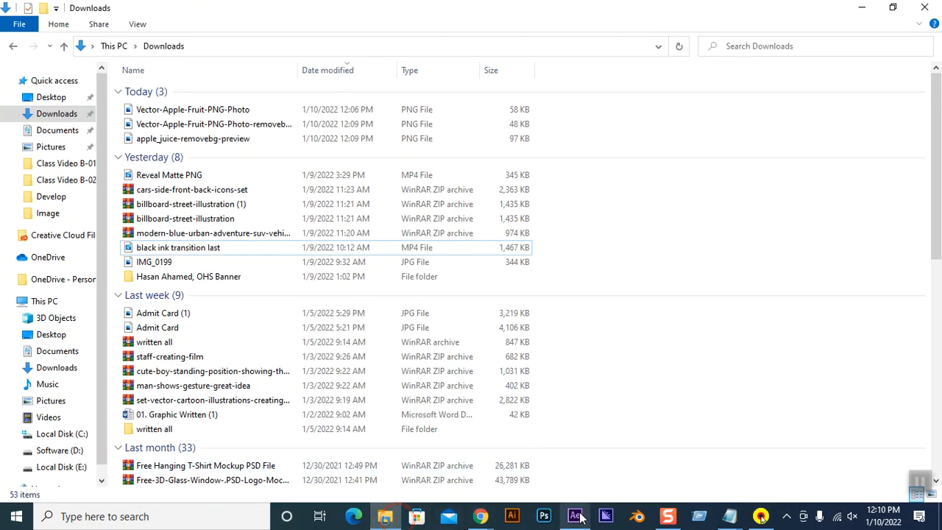
Switch to After Effects and delete the bouncing ball's Shape Layer 2 from the main 1 composition
{"action": "left_click", "coordinate": [576, 516]}
{"action": "left_click", "coordinate": [55, 241]}
{"action": "left_click", "coordinate": [126, 442]}
{"action": "left_click_drag", "start_coordinate": [174, 460], "coordinate": [131, 390]}
{"action": "key", "text": "Delete"}
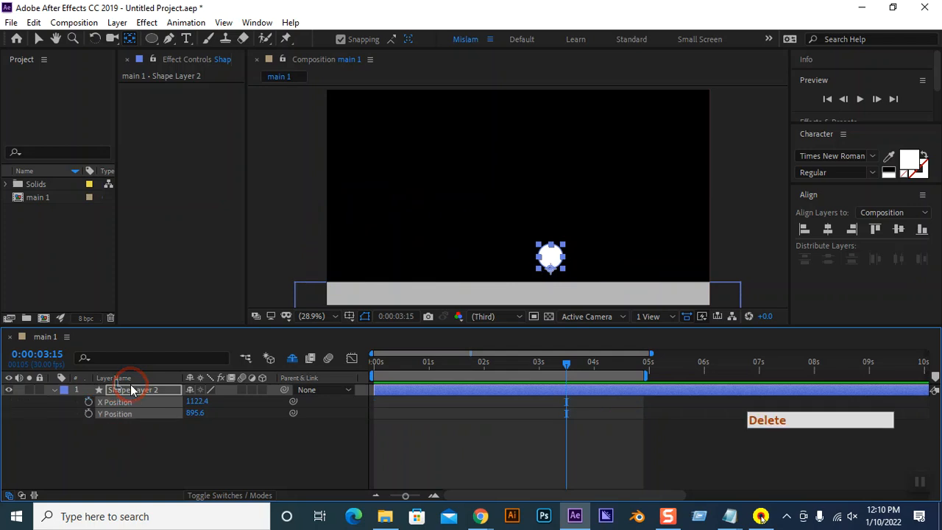
{"action": "key", "text": "Delete"}
{"action": "left_click", "coordinate": [116, 439]}
Import the background-removed apple juice and Vector Apple Fruit PNG files from the Downloads folder as footage
{"action": "double_click", "coordinate": [27, 234]}
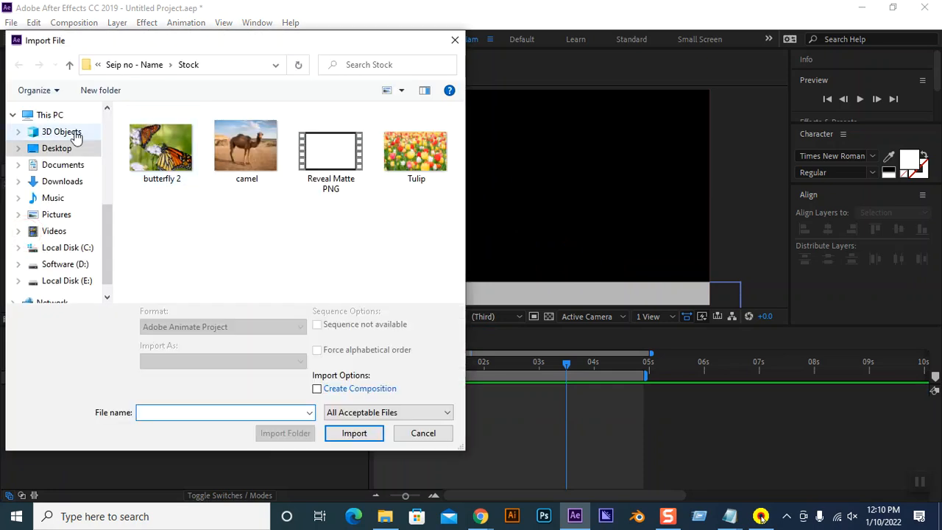
{"action": "left_click", "coordinate": [65, 182]}
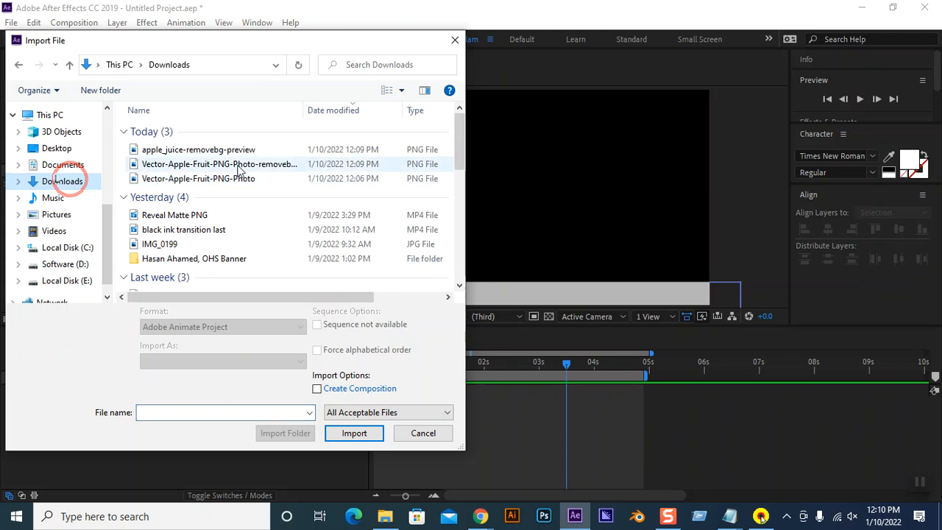
{"action": "left_click", "coordinate": [172, 150]}
{"action": "left_click", "coordinate": [195, 164], "text": "ctrl"}
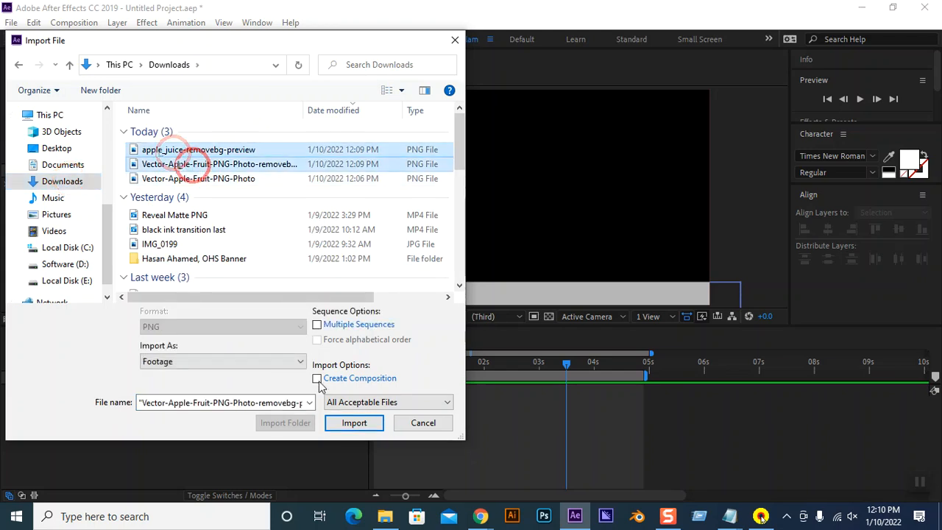
{"action": "left_click", "coordinate": [346, 423]}
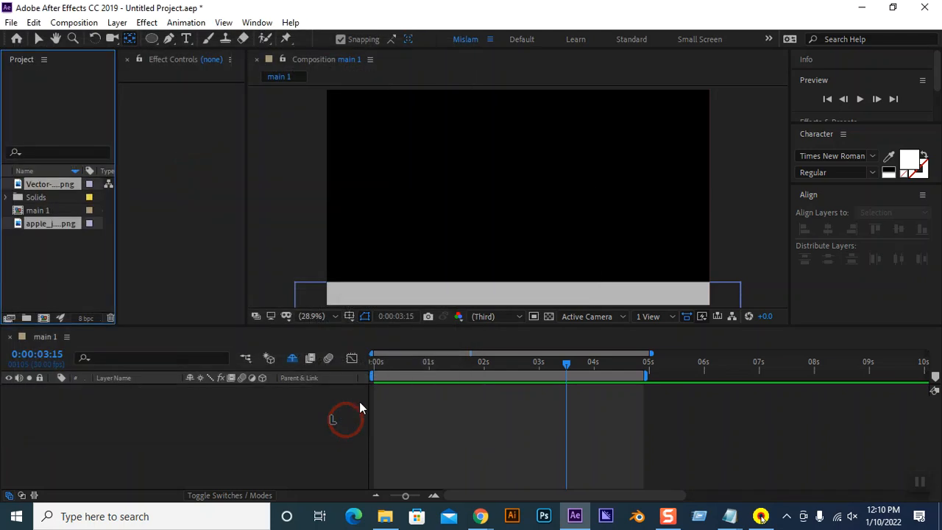
Try placing both imported images in the main 1 timeline together, and delete the two layers again
{"action": "left_click_drag", "start_coordinate": [47, 227], "coordinate": [74, 434]}
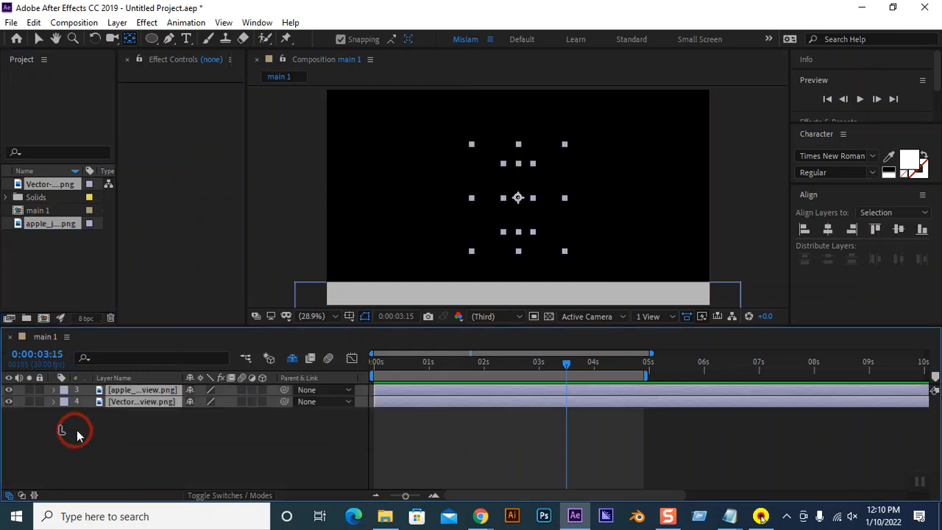
{"action": "left_click", "coordinate": [160, 445]}
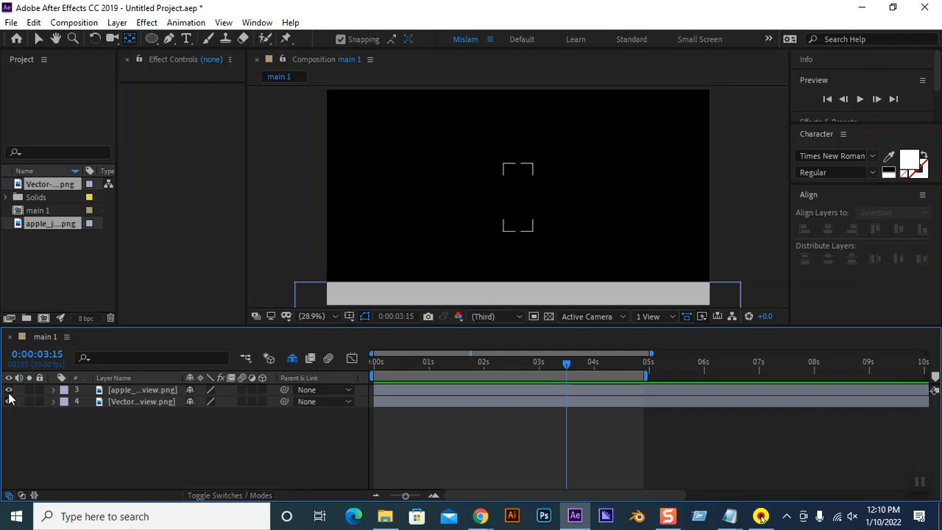
{"action": "left_click_drag", "start_coordinate": [183, 424], "coordinate": [169, 395]}
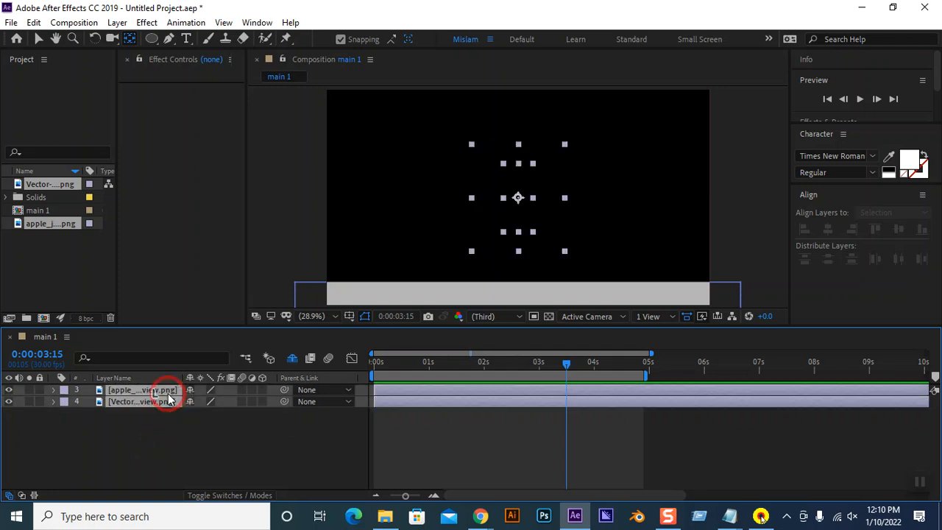
{"action": "key", "text": "Delete"}
Add only the apple juice image to the main 1 composition and show its Scale property
{"action": "left_click", "coordinate": [45, 269]}
{"action": "left_click_drag", "start_coordinate": [45, 224], "coordinate": [84, 470]}
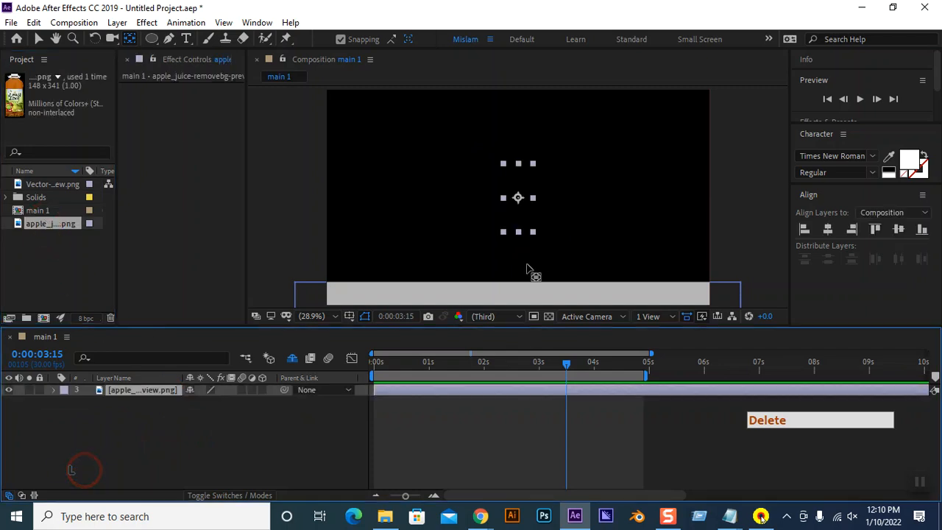
{"action": "left_click", "coordinate": [529, 234]}
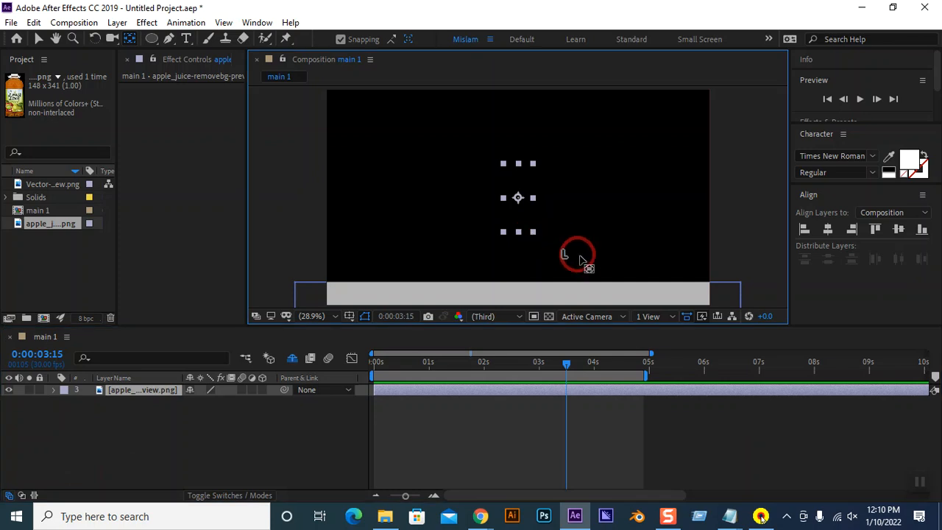
{"action": "left_click", "coordinate": [532, 234]}
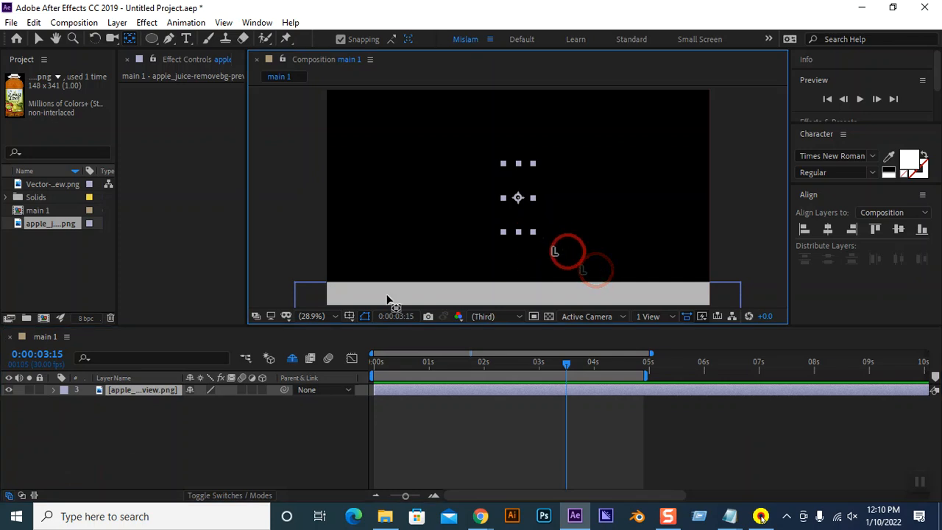
{"action": "key", "text": "s"}
{"action": "left_click_drag", "start_coordinate": [353, 399], "coordinate": [475, 409]}
Delete all the items in the project, including the main 1 composition and the imported images
{"action": "left_click_drag", "start_coordinate": [61, 254], "coordinate": [29, 193]}
{"action": "key", "text": "Delete"}
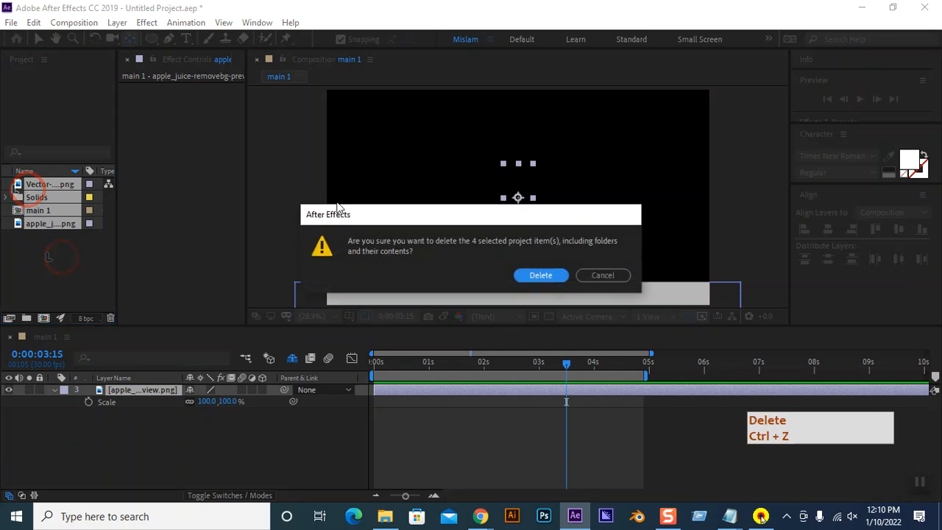
{"action": "left_click", "coordinate": [535, 277]}
{"action": "double_click", "coordinate": [45, 252]}
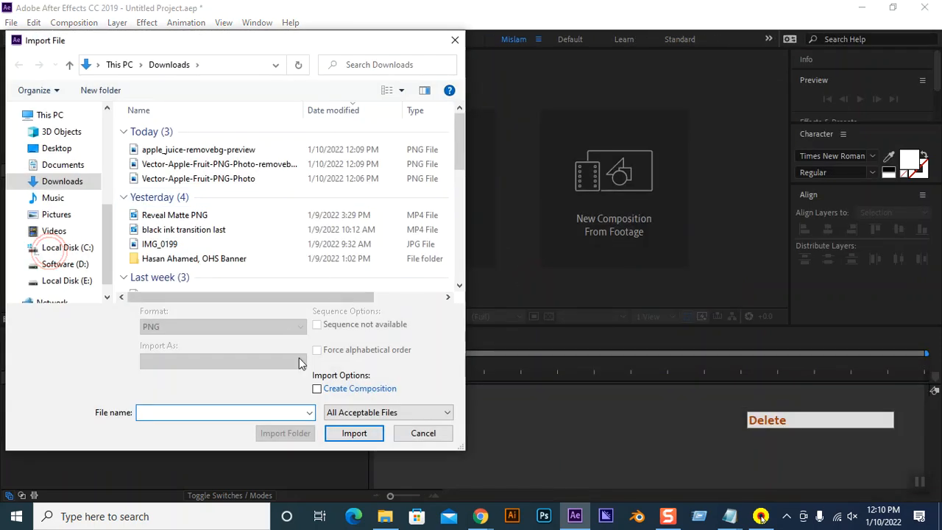
{"action": "left_click", "coordinate": [422, 432]}
{"action": "left_click", "coordinate": [413, 161]}
{"action": "left_click", "coordinate": [328, 332]}
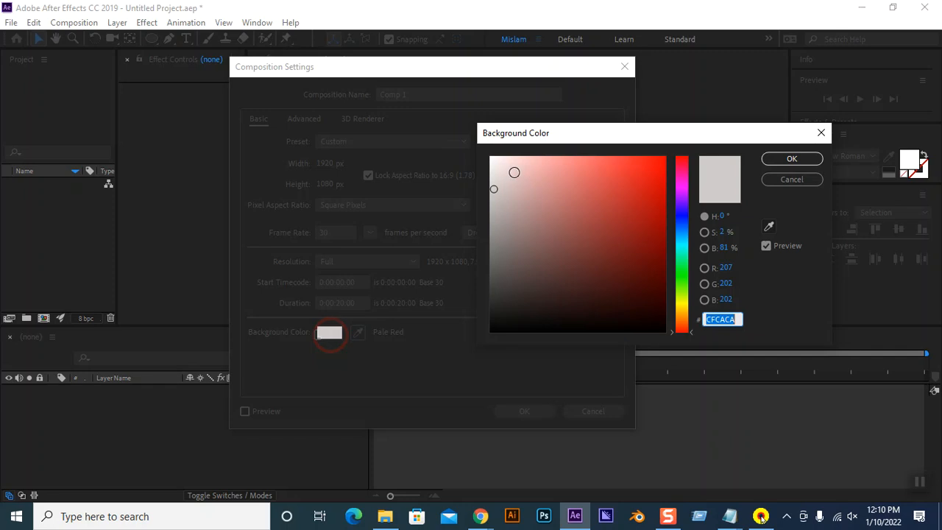
{"action": "left_click", "coordinate": [508, 170]}
{"action": "left_click", "coordinate": [786, 179]}
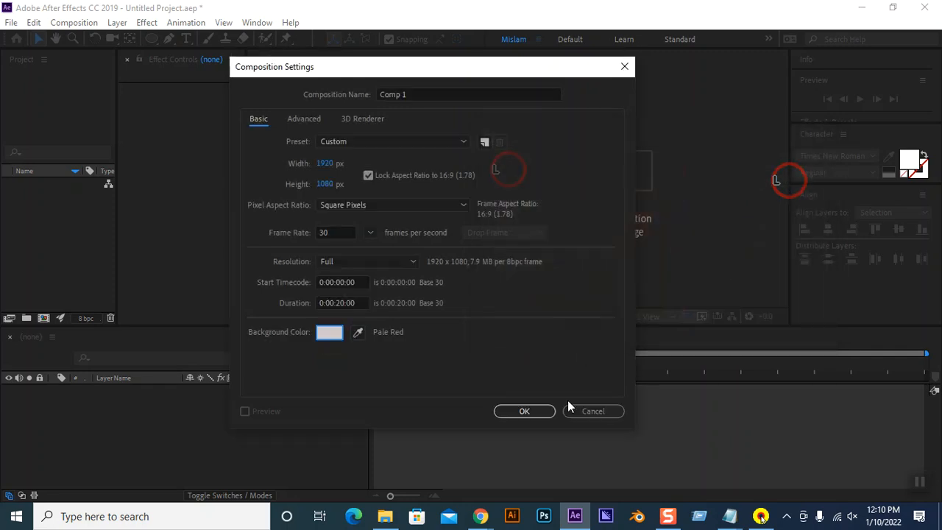
{"action": "left_click", "coordinate": [591, 410]}
Undo the deletion of the project items and reopen the main 1 composition
{"action": "key", "text": "ctrl+z"}
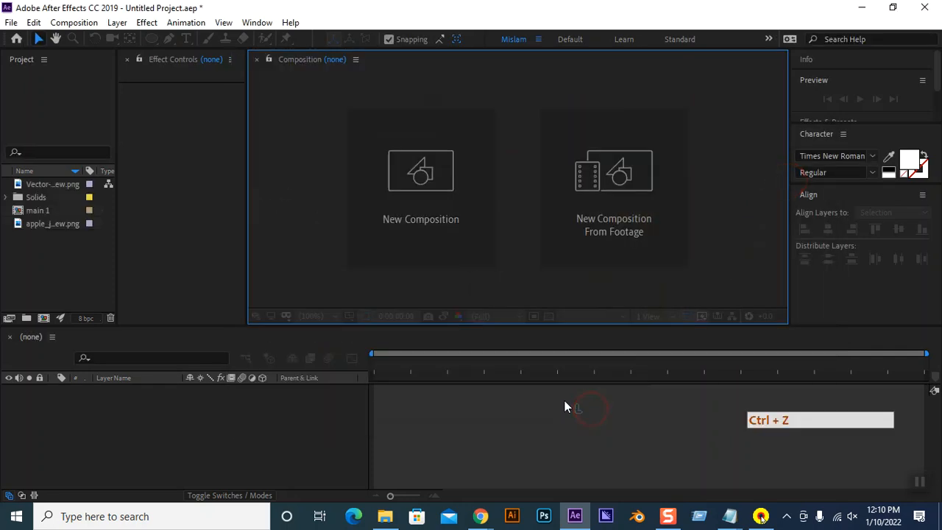
{"action": "double_click", "coordinate": [33, 210]}
{"action": "left_click", "coordinate": [128, 454]}
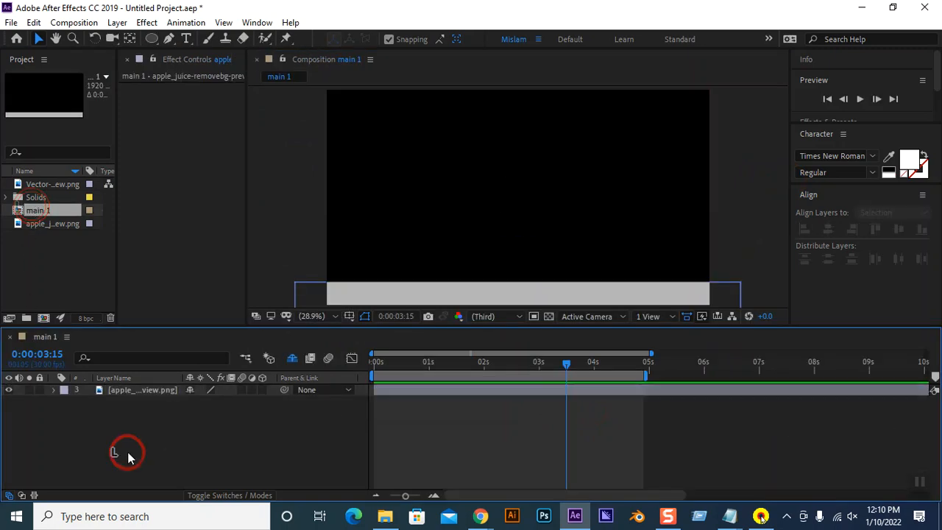
Reveal the shy layers, then hide and unlock Black Solid 1 and move it below the apple juice layer
{"action": "left_click", "coordinate": [292, 361]}
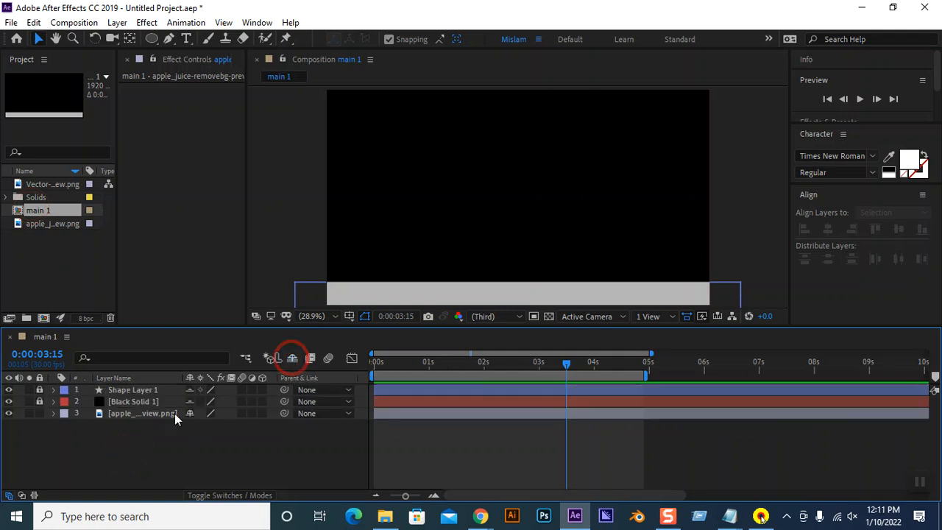
{"action": "left_click", "coordinate": [9, 400]}
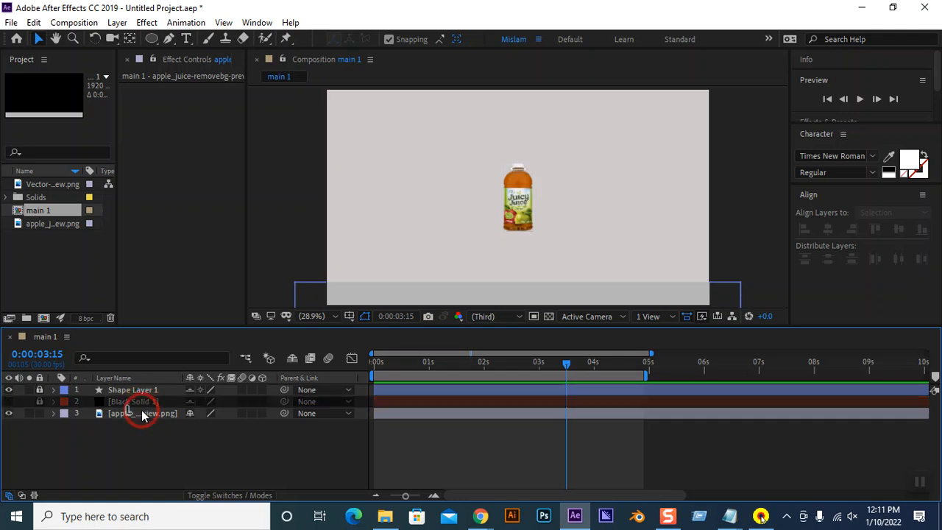
{"action": "left_click", "coordinate": [131, 416]}
{"action": "left_click", "coordinate": [38, 401]}
{"action": "left_click_drag", "start_coordinate": [135, 402], "coordinate": [134, 421]}
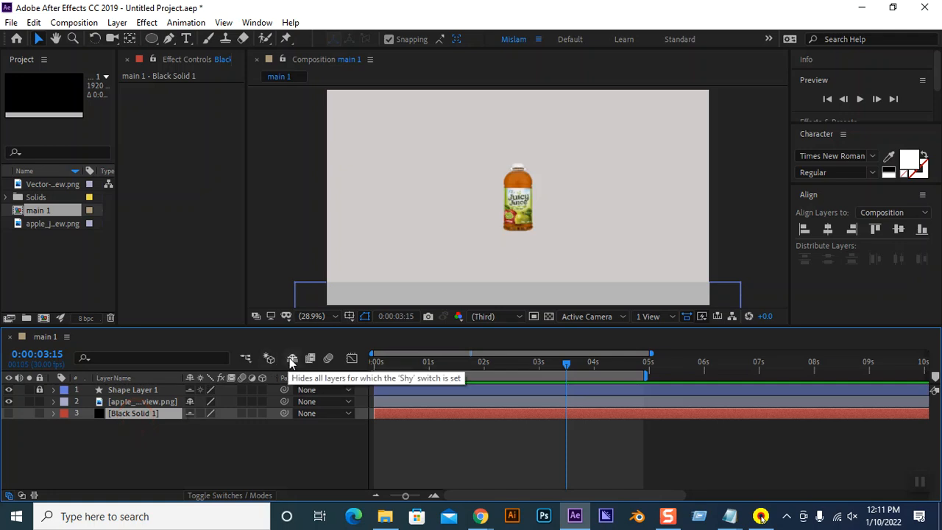
Unlock and delete the ground's Shape Layer 1, and add the vector apple image above the apple juice layer
{"action": "left_click", "coordinate": [118, 390]}
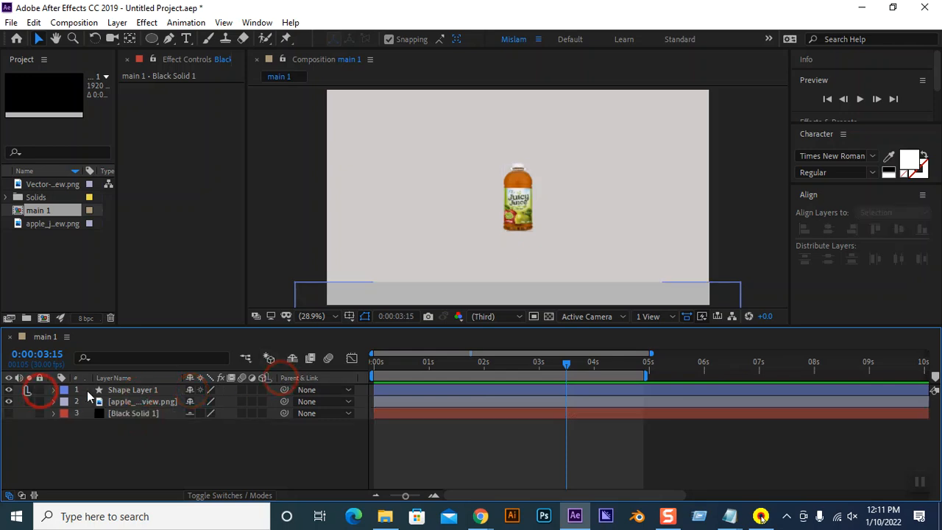
{"action": "left_click", "coordinate": [143, 390]}
{"action": "key", "text": "Delete"}
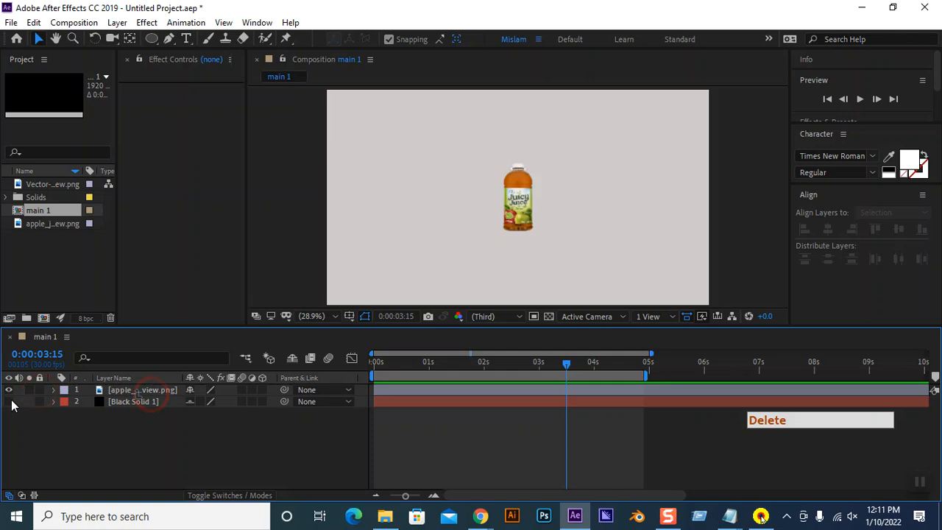
{"action": "left_click", "coordinate": [154, 392]}
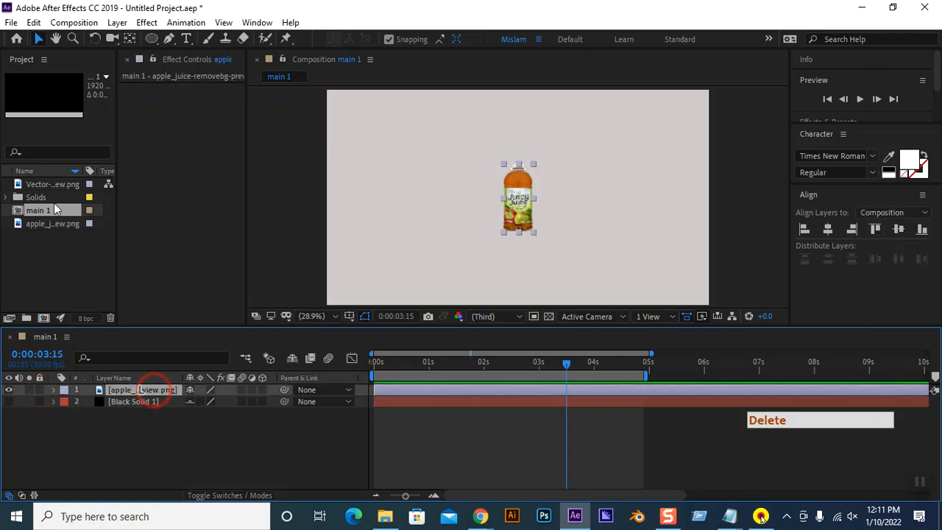
{"action": "left_click_drag", "start_coordinate": [62, 186], "coordinate": [99, 387]}
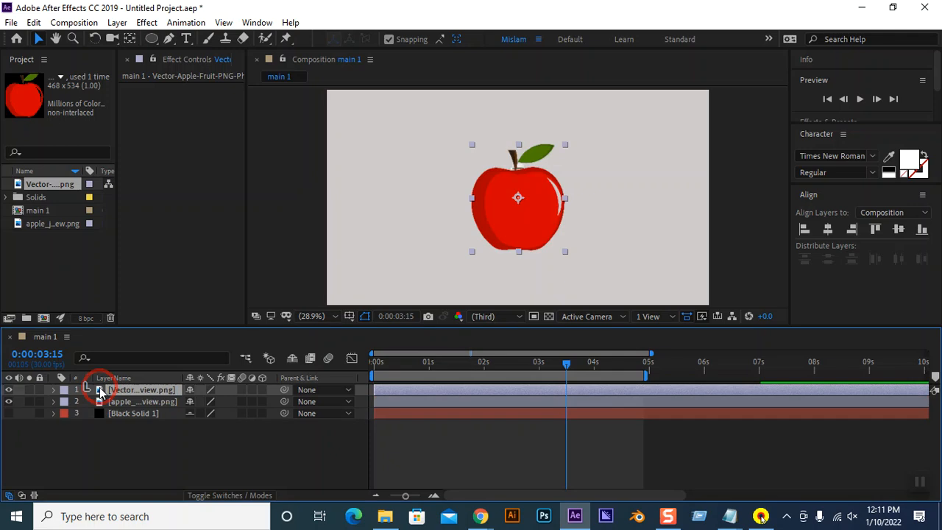
Scale the apple juice bottle to 276% and position it near the centre of the composition
{"action": "left_click", "coordinate": [147, 401]}
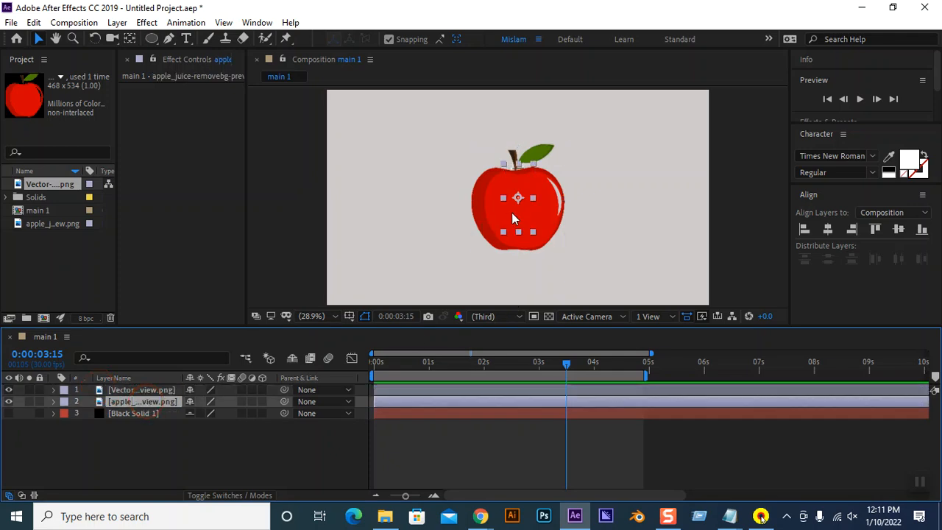
{"action": "left_click_drag", "start_coordinate": [523, 219], "coordinate": [526, 254]}
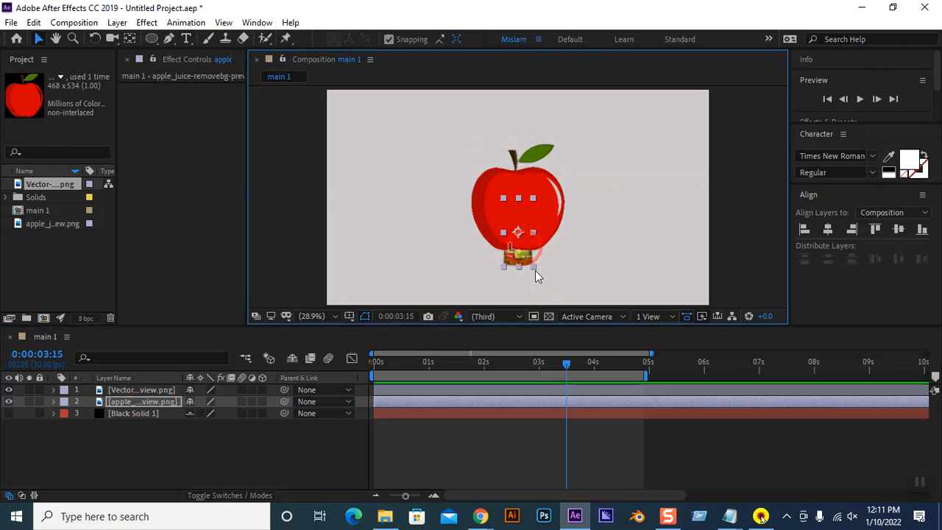
{"action": "key", "text": "s"}
{"action": "left_click_drag", "start_coordinate": [199, 413], "coordinate": [277, 411]}
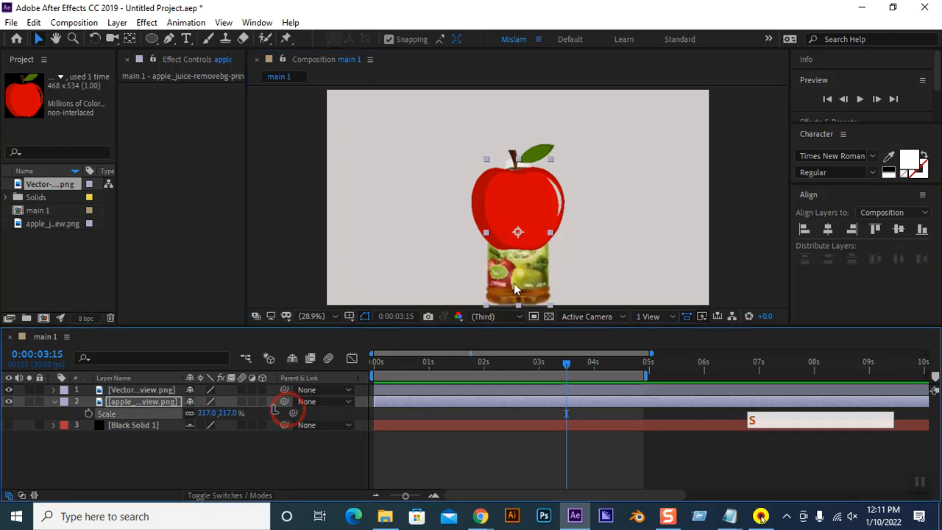
{"action": "left_click_drag", "start_coordinate": [504, 283], "coordinate": [505, 263]}
{"action": "left_click_drag", "start_coordinate": [208, 413], "coordinate": [244, 412]}
{"action": "left_click_drag", "start_coordinate": [504, 290], "coordinate": [512, 279]}
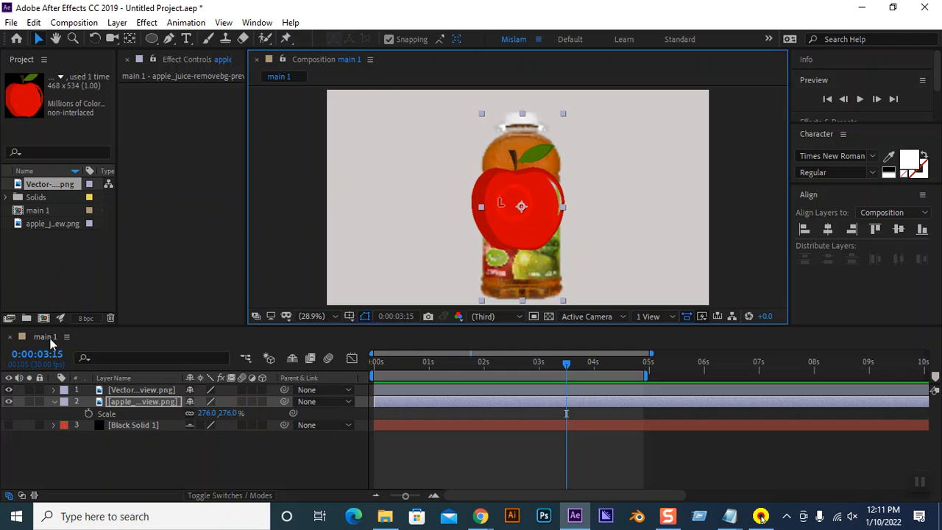
Move the apple down over the lower part of the bottle and scale it to 76%
{"action": "left_click", "coordinate": [116, 389]}
{"action": "left_click_drag", "start_coordinate": [513, 226], "coordinate": [510, 280]}
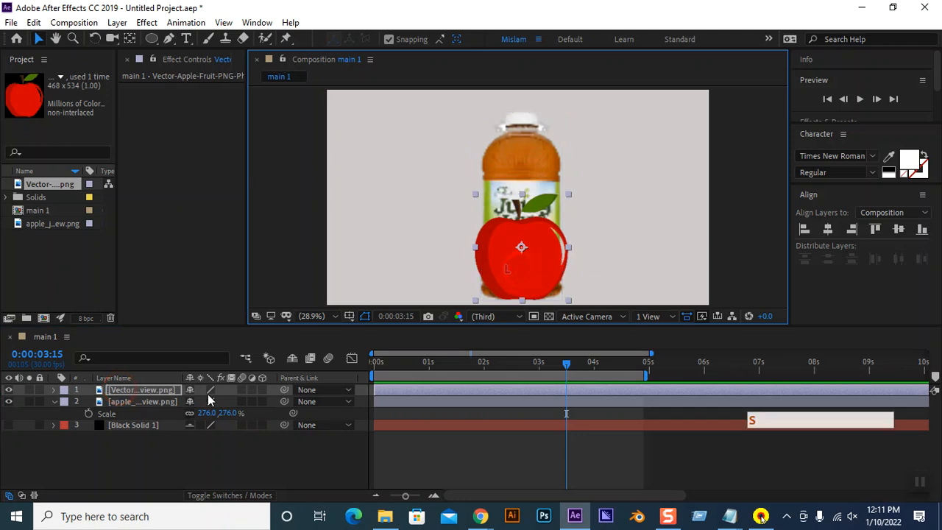
{"action": "key", "text": "s"}
{"action": "left_click_drag", "start_coordinate": [208, 401], "coordinate": [189, 402]}
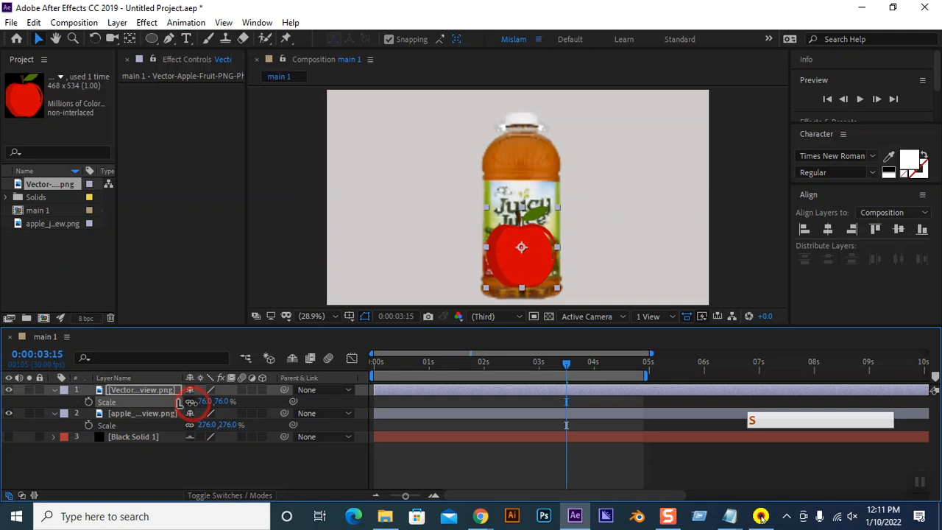
Turn on the visibility of Black Solid 1 behind the bottle and apple
{"action": "left_click", "coordinate": [225, 470]}
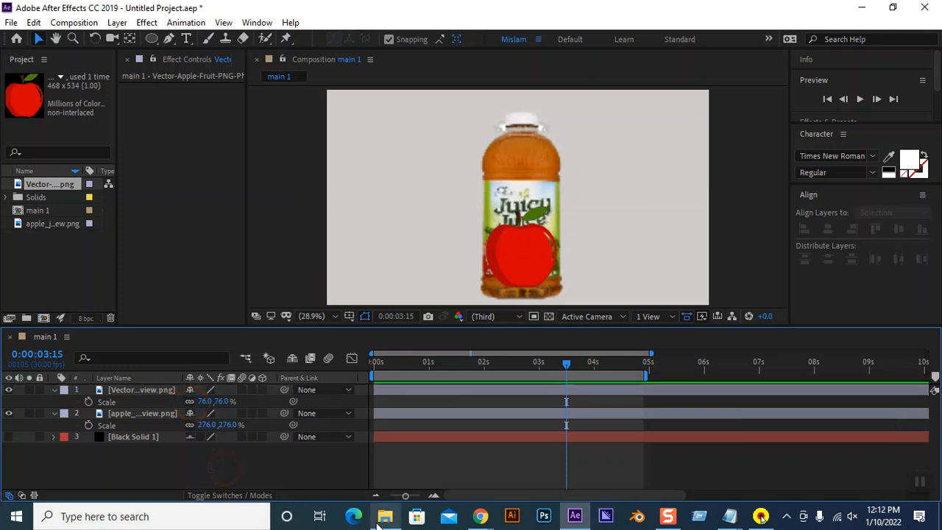
{"action": "mouse_move", "coordinate": [378, 521]}
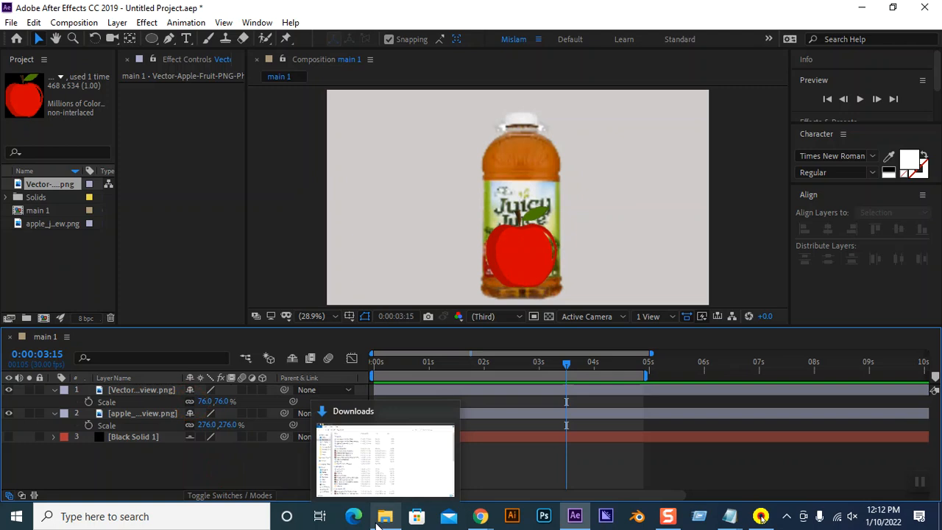
{"action": "left_click", "coordinate": [271, 471]}
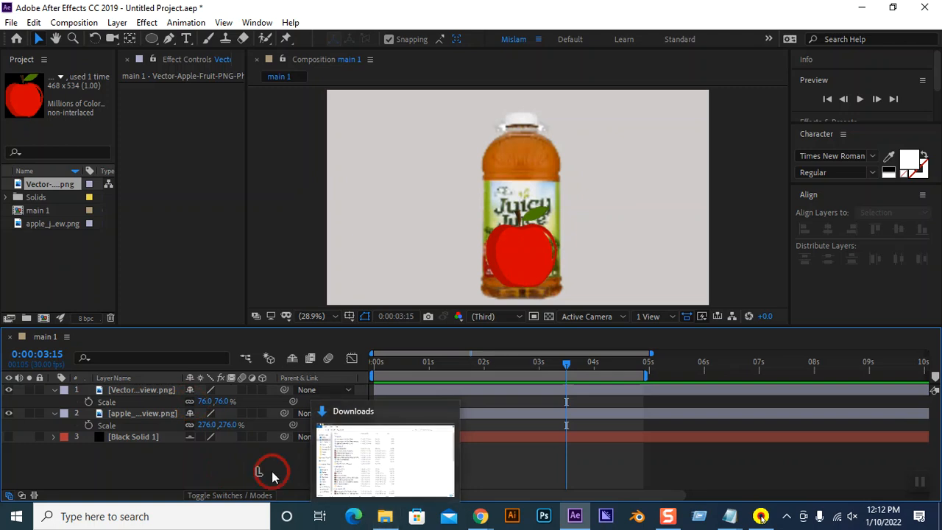
{"action": "left_click", "coordinate": [516, 253]}
{"action": "left_click", "coordinate": [514, 167]}
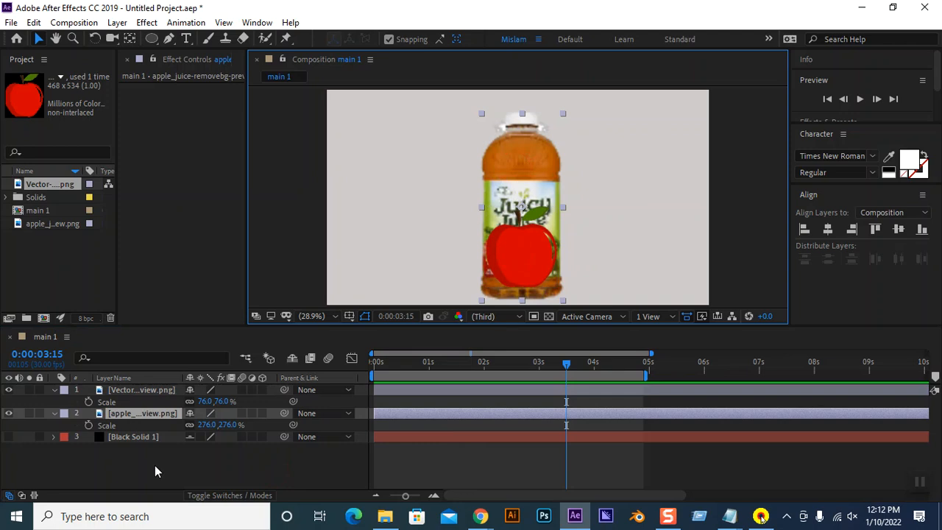
{"action": "left_click", "coordinate": [8, 437]}
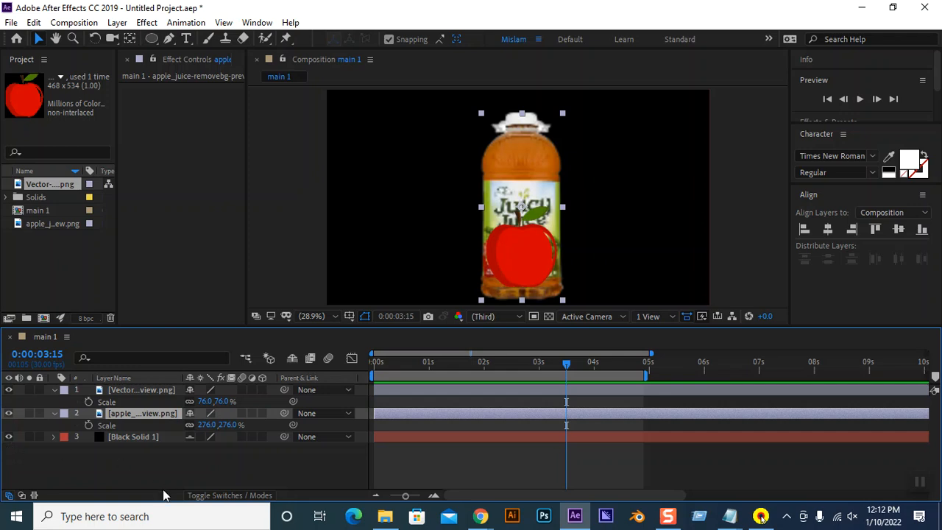
{"action": "left_click", "coordinate": [158, 464]}
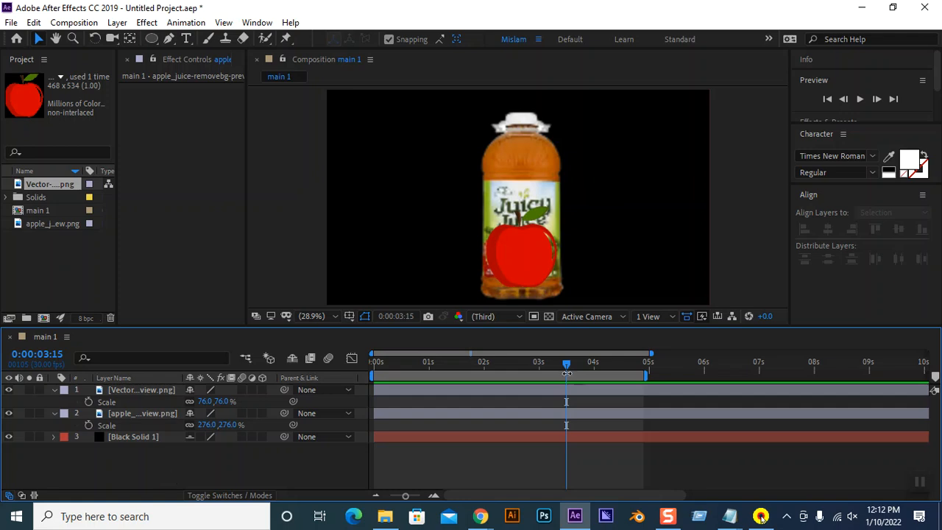
{"action": "left_click", "coordinate": [514, 273]}
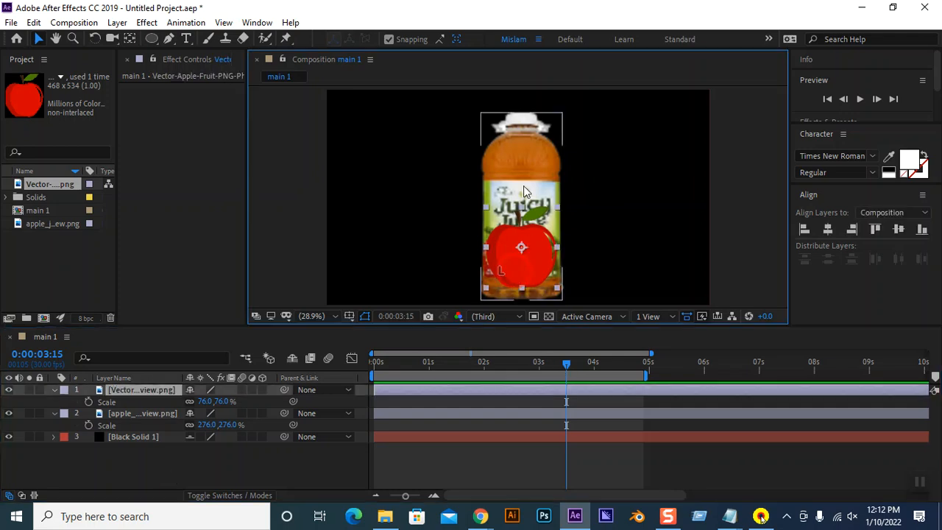
{"action": "left_click", "coordinate": [527, 162]}
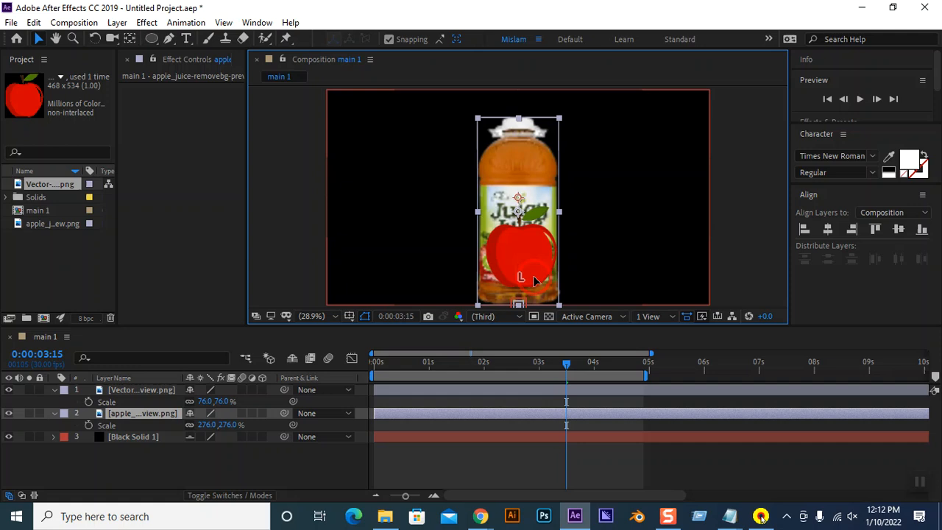
{"action": "key", "text": "ctrl+z"}
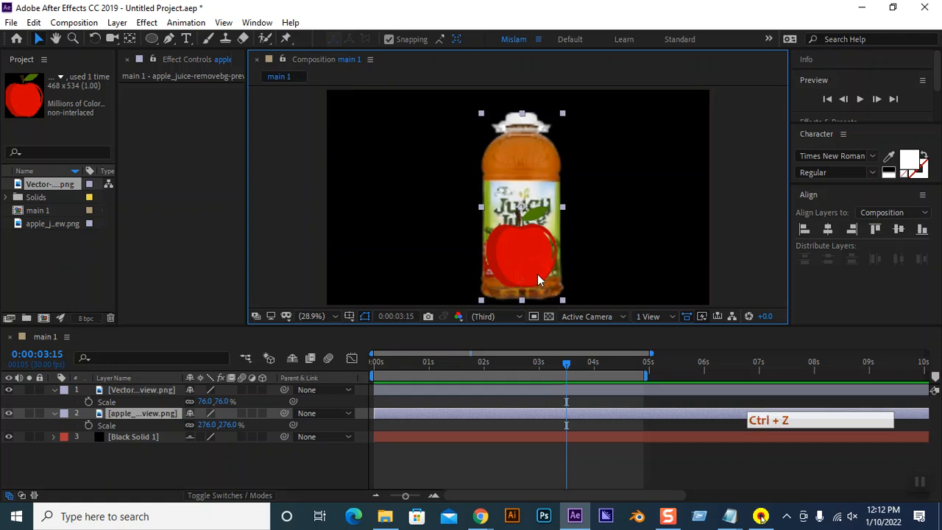
{"action": "left_click", "coordinate": [40, 41]}
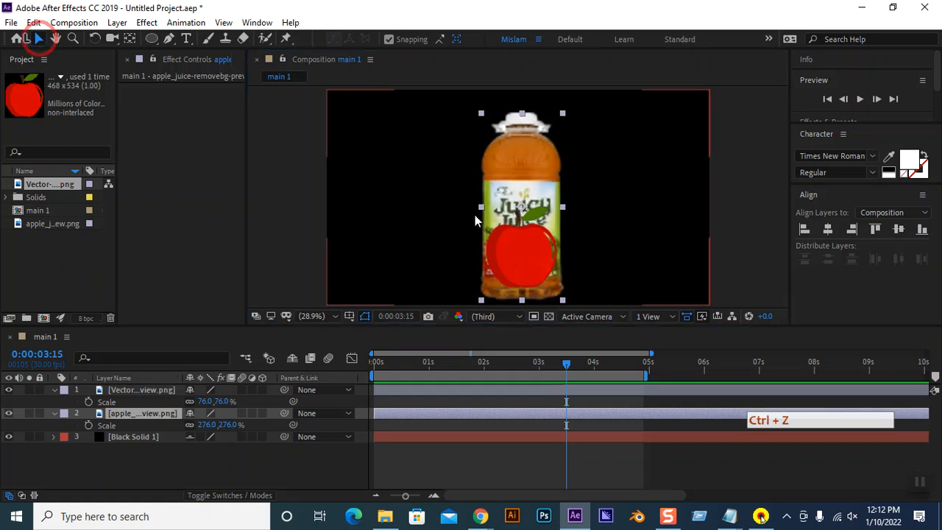
Nudge the apple layer down until its base lines up with the bottom of the bottle
{"action": "left_click", "coordinate": [137, 390]}
{"action": "key", "text": "Down"}
{"action": "key", "text": "Down"}
{"action": "key", "text": "Down"}
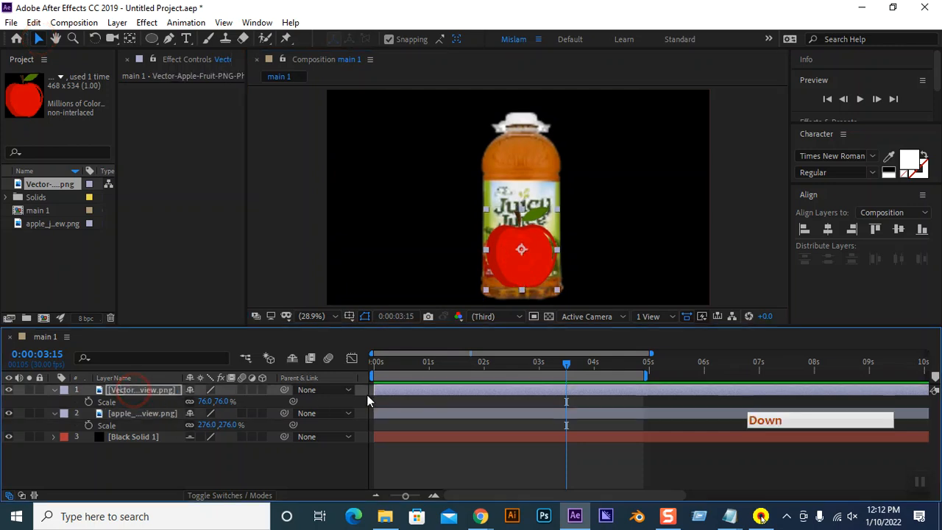
{"action": "key", "text": "Down"}
{"action": "key", "text": "Down"}
{"action": "key", "text": "Down"}
{"action": "key", "text": "Down"}
{"action": "key", "text": "Down"}
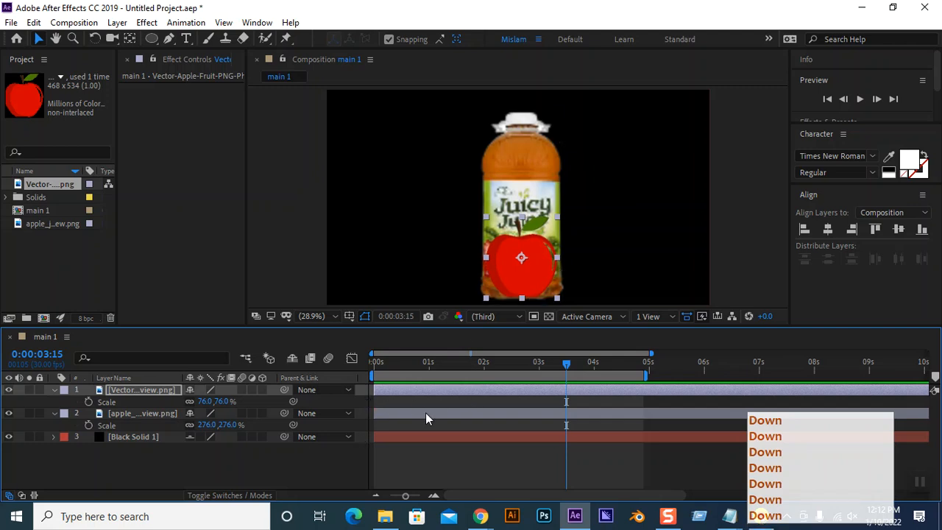
{"action": "key", "text": "Down"}
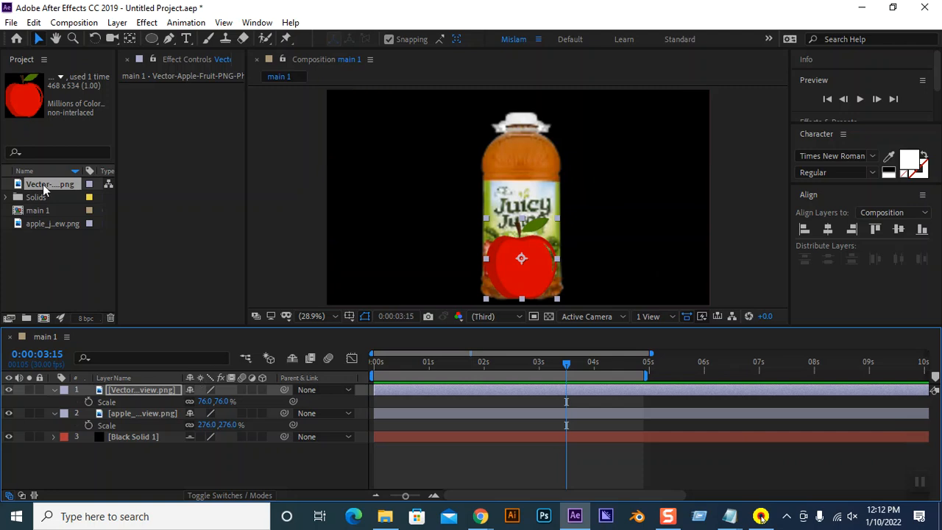
Rename the vector apple image layer as apple
{"action": "right_click", "coordinate": [135, 392]}
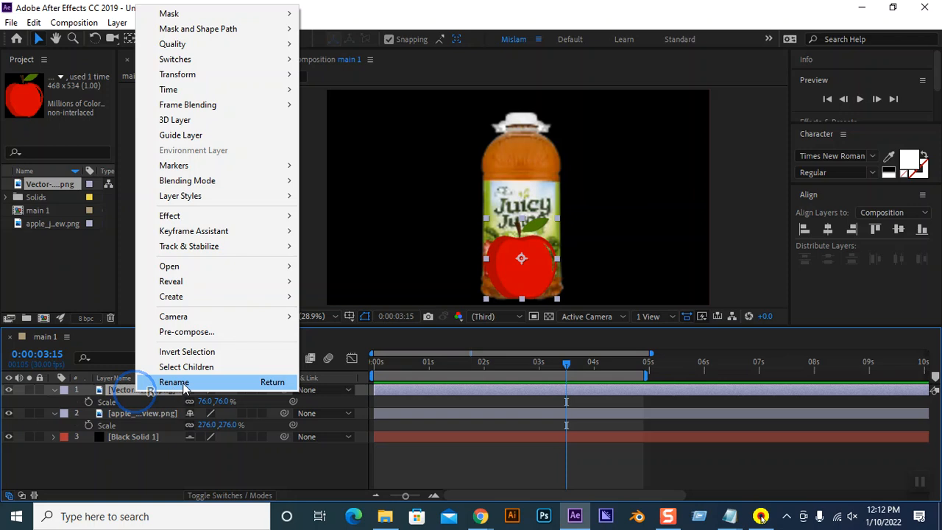
{"action": "left_click", "coordinate": [180, 381]}
{"action": "type", "text": "apple"}
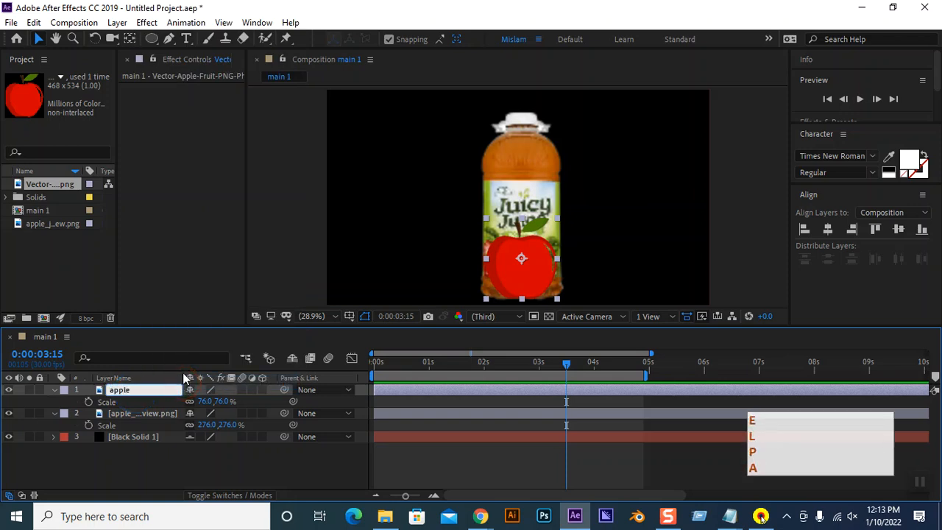
{"action": "left_click", "coordinate": [167, 472]}
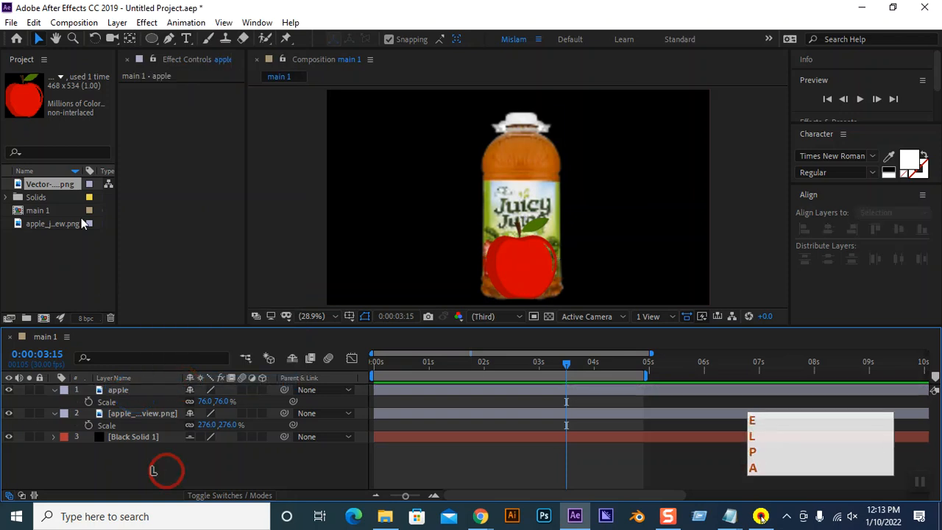
Rename the apple juice image layer as bottle
{"action": "right_click", "coordinate": [143, 414]}
{"action": "left_click", "coordinate": [218, 405]}
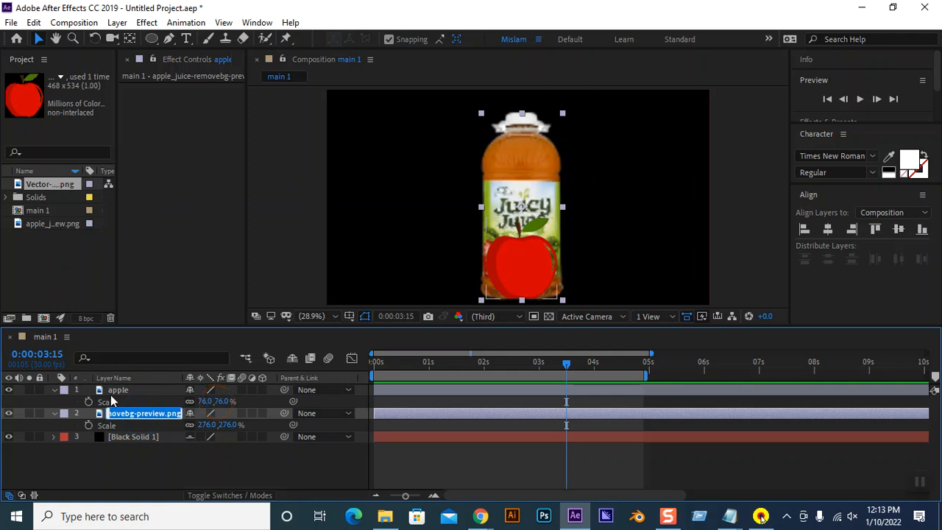
{"action": "type", "text": "b"}
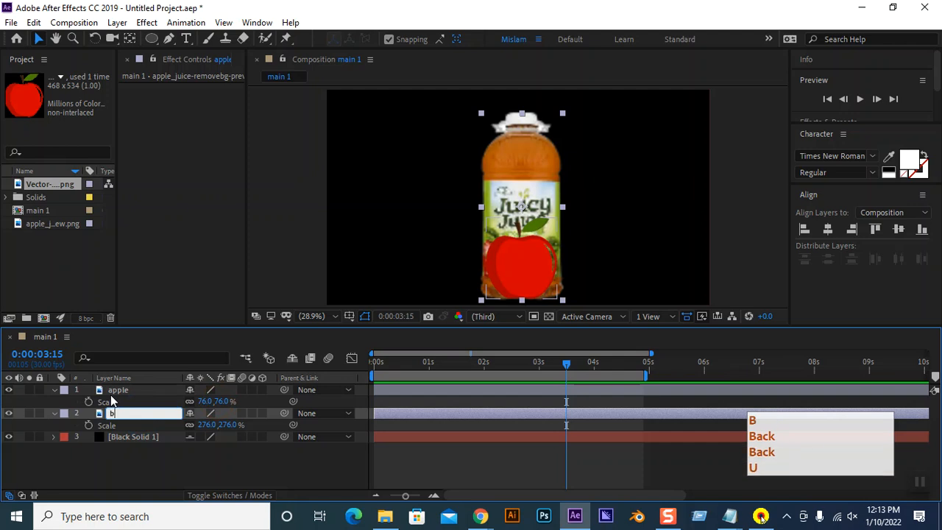
{"action": "type", "text": "ottle"}
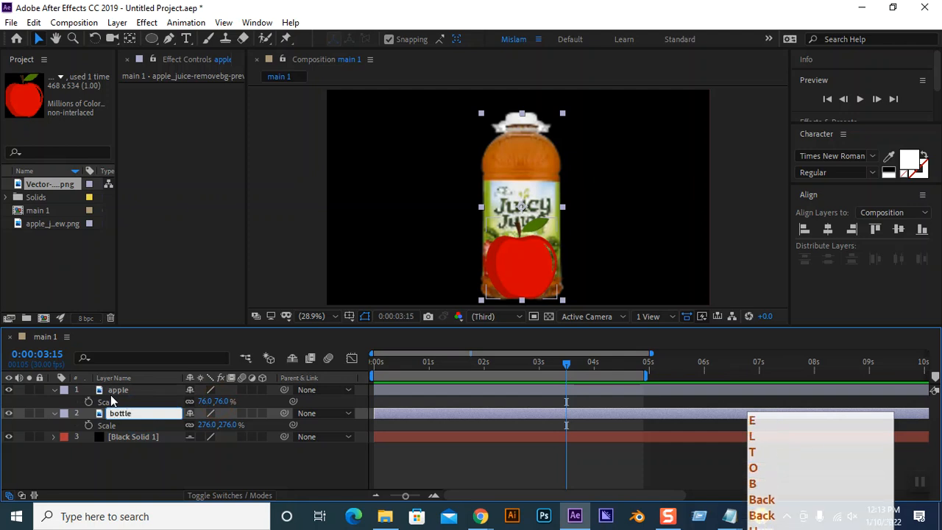
{"action": "key", "text": "Return"}
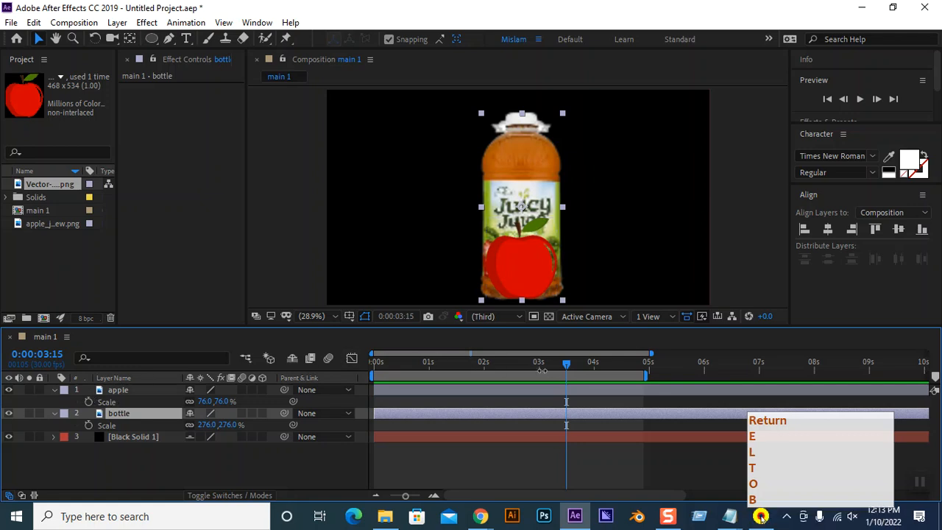
Move the current time to 0:00:00:00 and select the apple layer
{"action": "left_click_drag", "start_coordinate": [566, 365], "coordinate": [350, 362]}
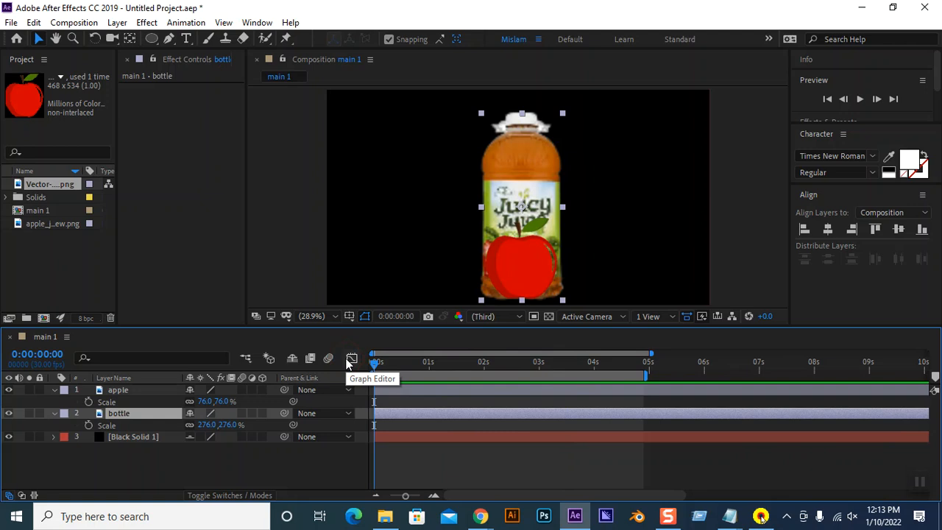
{"action": "key", "text": "l"}
{"action": "left_click", "coordinate": [134, 390]}
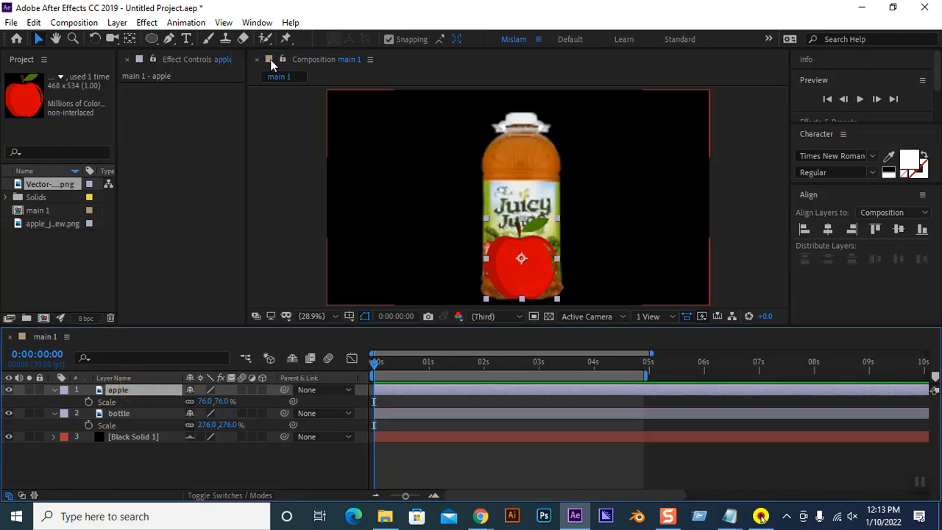
{"action": "left_click", "coordinate": [313, 316]}
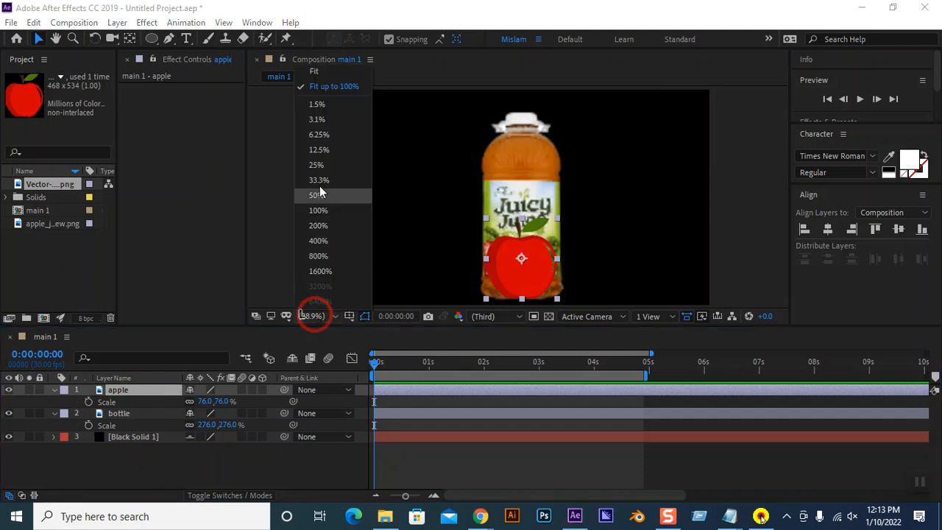
{"action": "left_click_drag", "start_coordinate": [242, 330], "coordinate": [247, 401]}
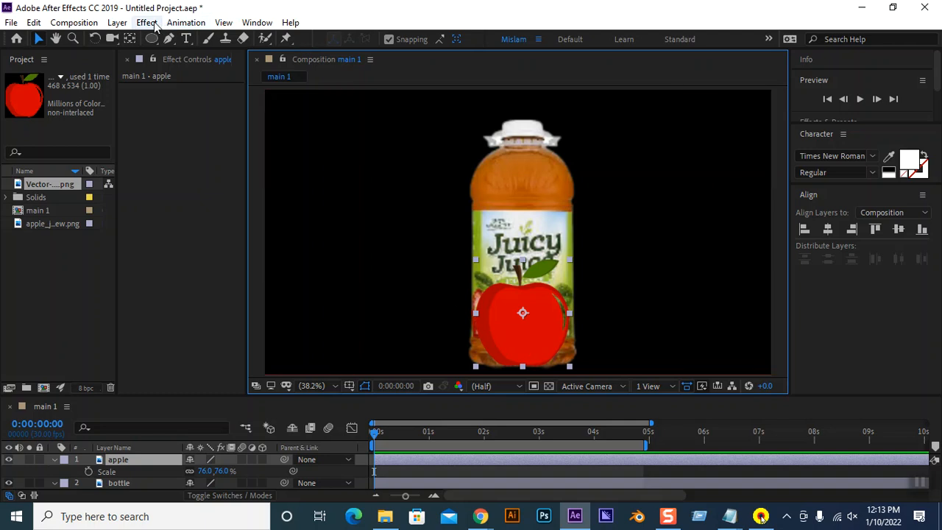
Try to auto-trace the apple layer on the current frame using the Alpha channel
{"action": "left_click", "coordinate": [117, 23]}
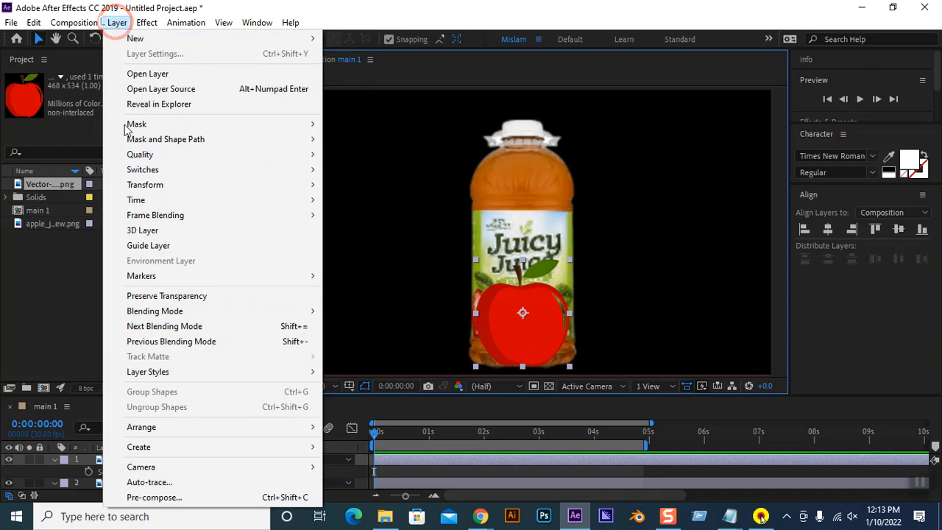
{"action": "left_click", "coordinate": [156, 486]}
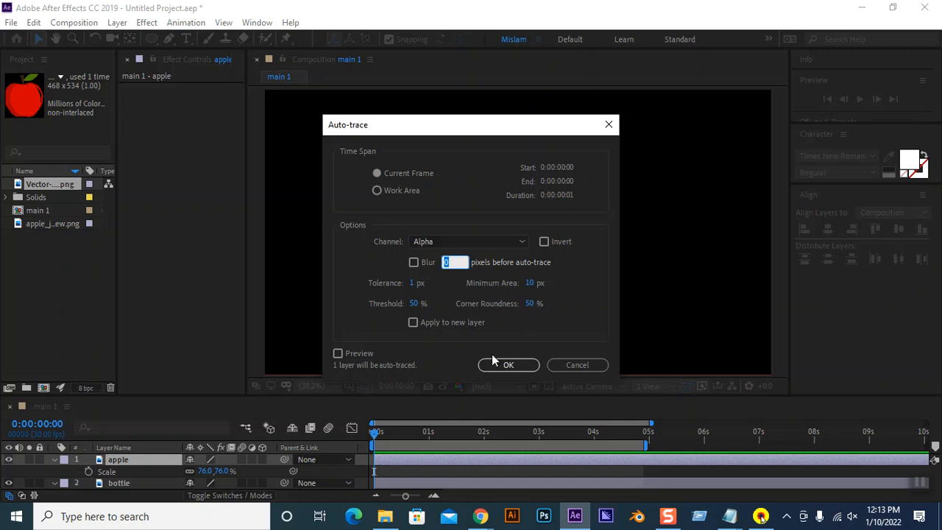
{"action": "left_click", "coordinate": [506, 366]}
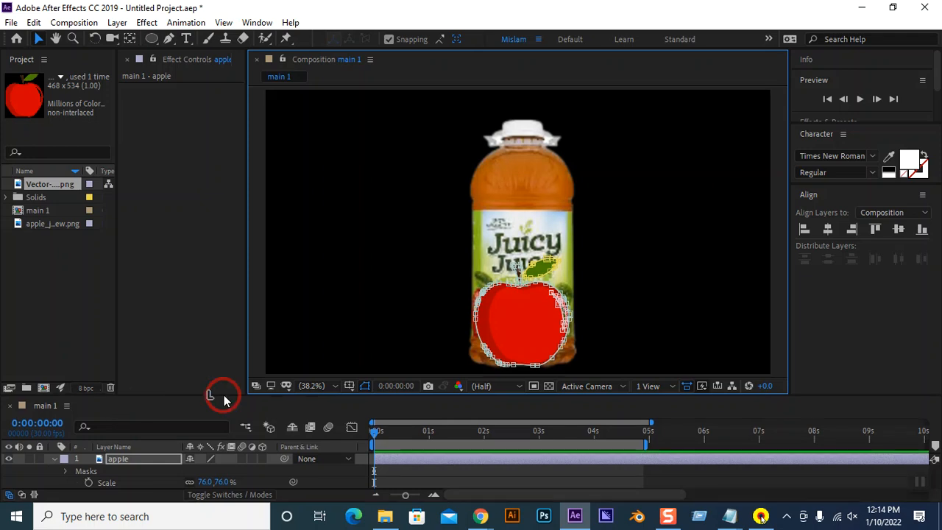
Try to rename the Masks group on the apple layer and undo the auto-trace
{"action": "left_click_drag", "start_coordinate": [224, 404], "coordinate": [221, 343]}
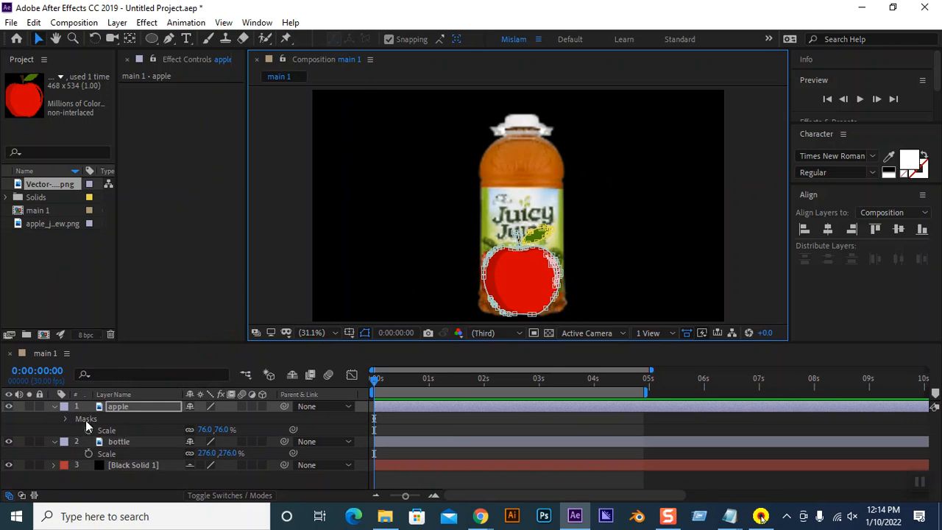
{"action": "left_click", "coordinate": [85, 419]}
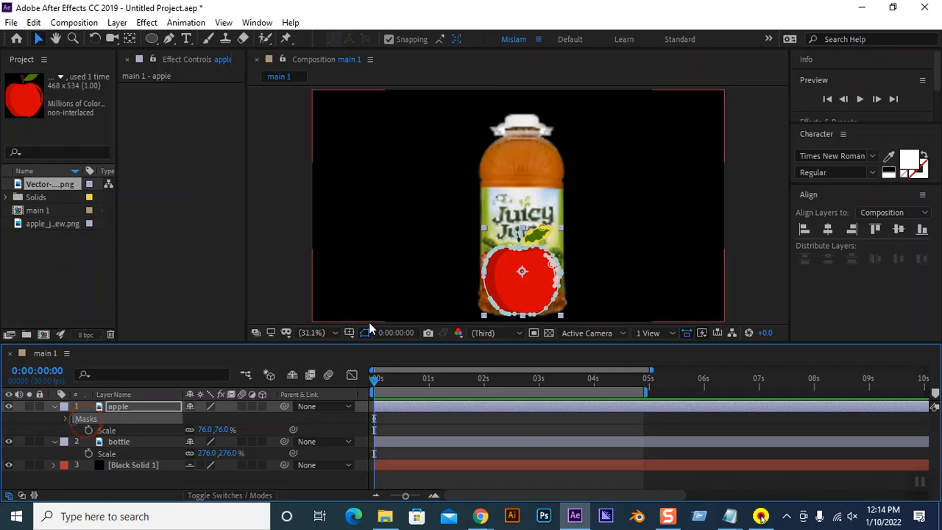
{"action": "left_click", "coordinate": [161, 317]}
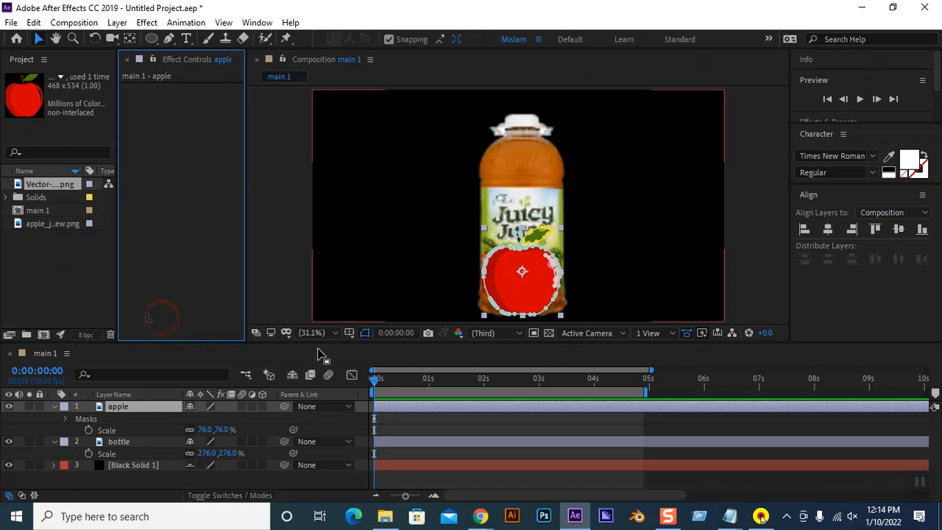
{"action": "right_click", "coordinate": [90, 425]}
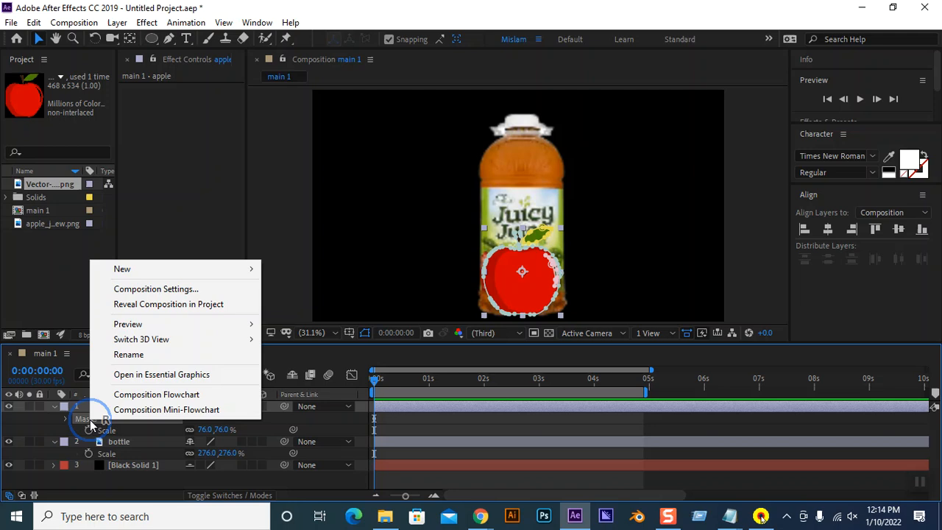
{"action": "left_click", "coordinate": [143, 354]}
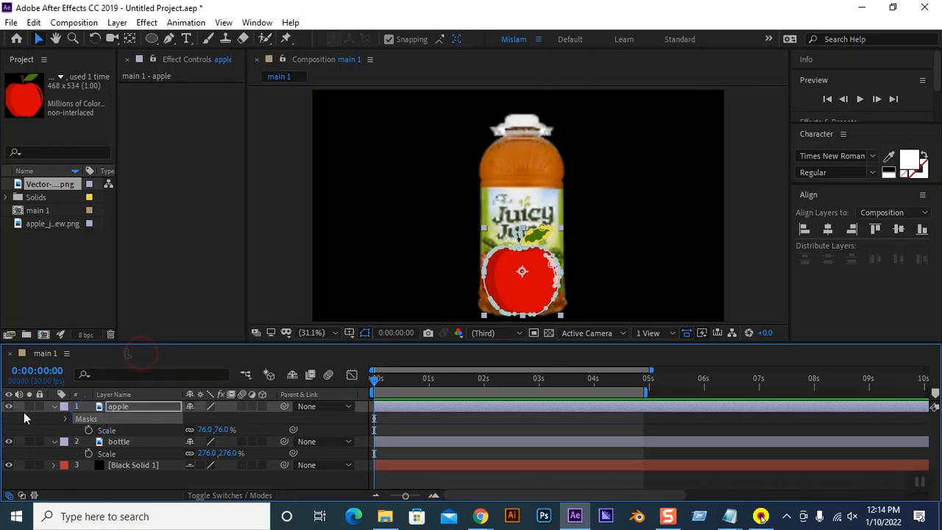
{"action": "right_click", "coordinate": [93, 418]}
{"action": "left_click", "coordinate": [123, 351]}
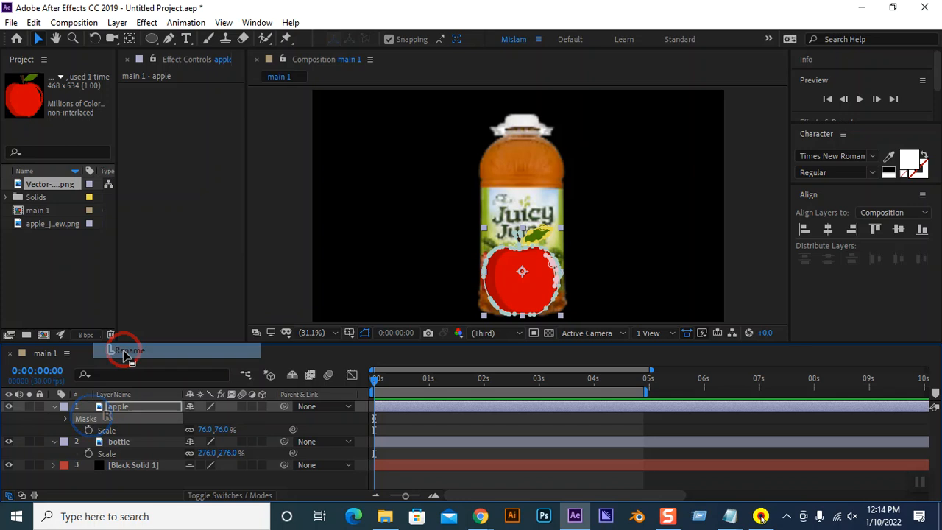
{"action": "left_click", "coordinate": [91, 421]}
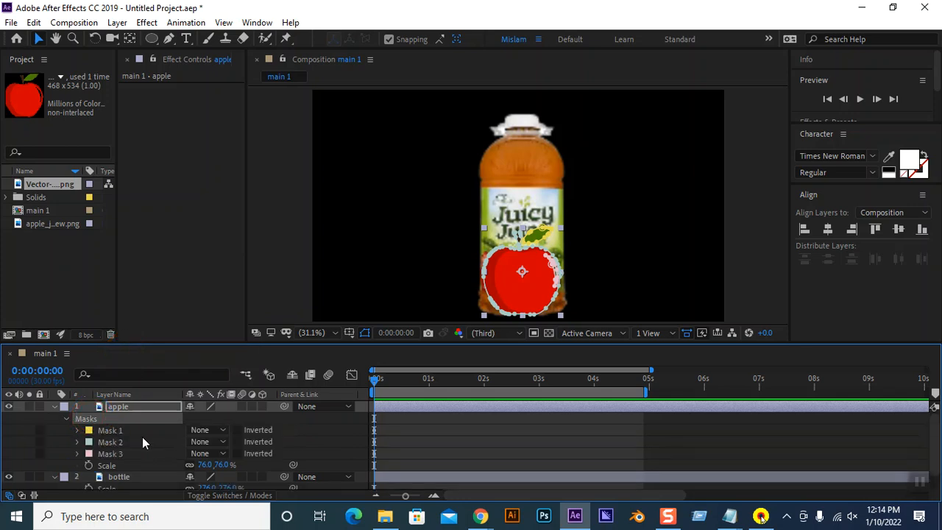
{"action": "key", "text": "ctrl+z"}
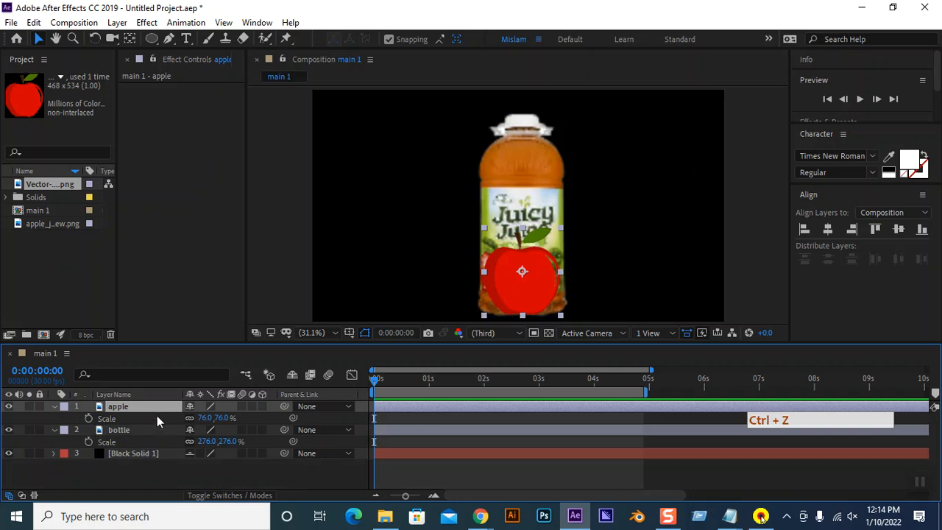
Undo the bottle layer's renaming and auto-trace the apple layer on the current frame using the Alpha channel
{"action": "key", "text": "ctrl+z"}
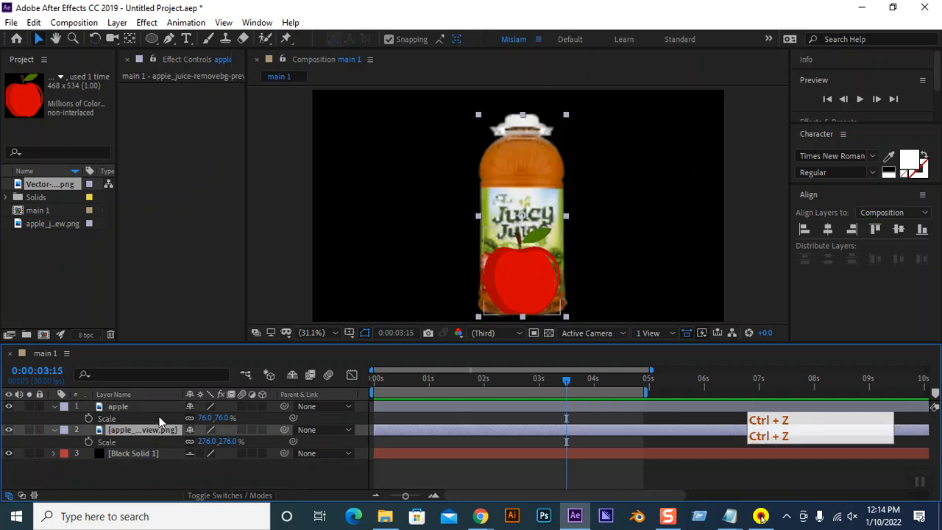
{"action": "left_click", "coordinate": [118, 409]}
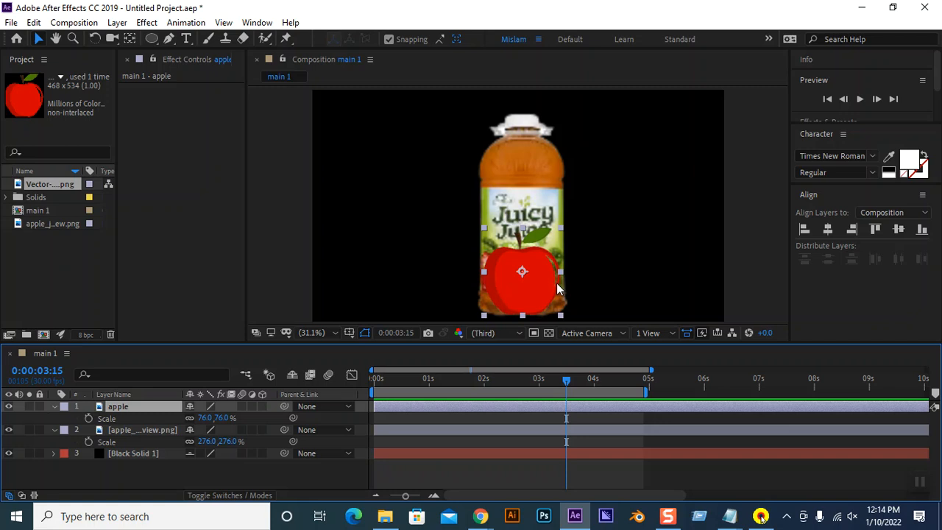
{"action": "left_click", "coordinate": [131, 407]}
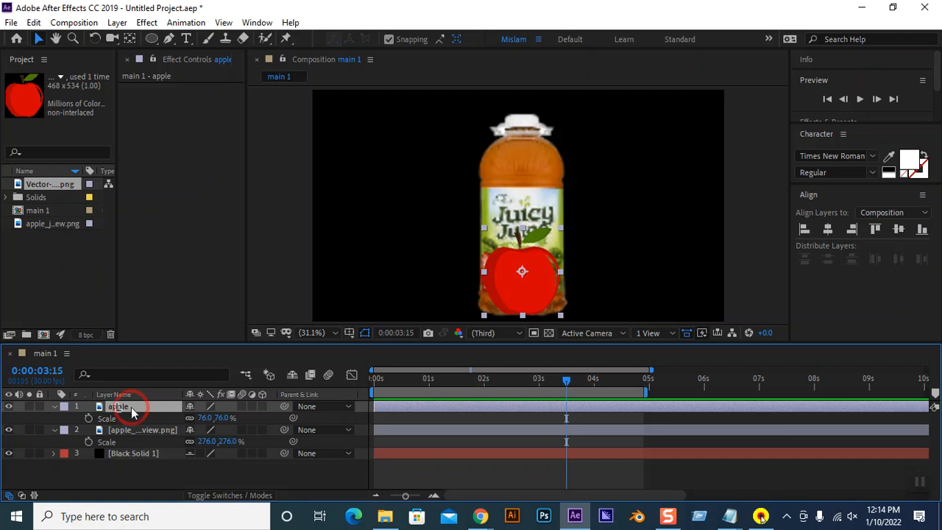
{"action": "left_click", "coordinate": [117, 22]}
{"action": "left_click", "coordinate": [180, 481]}
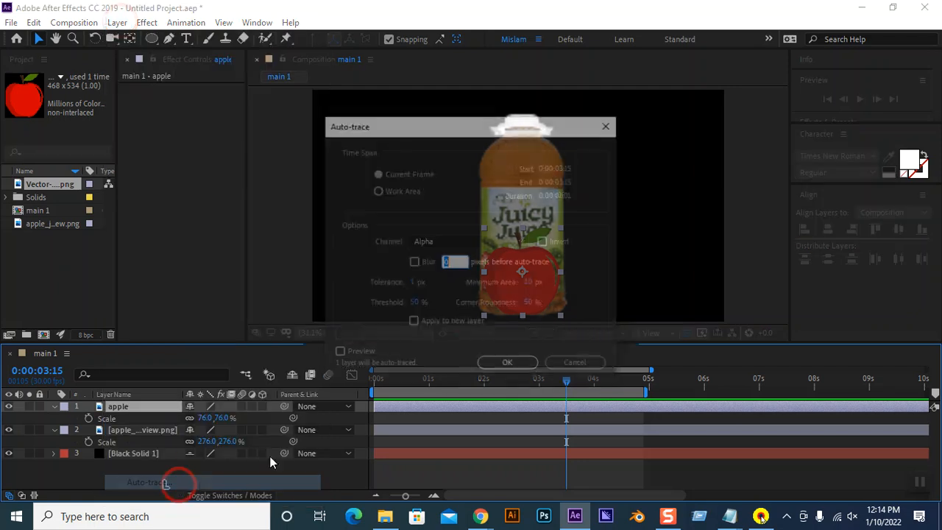
{"action": "left_click", "coordinate": [495, 370]}
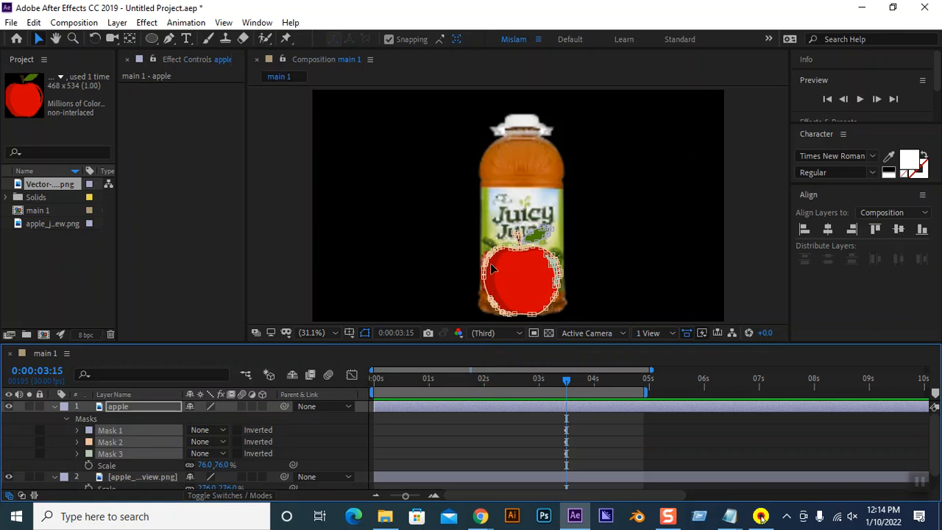
Select Mask 1, Mask 2 and Mask 3 of the apple layer one by one to check which part each outlines
{"action": "left_click", "coordinate": [37, 421]}
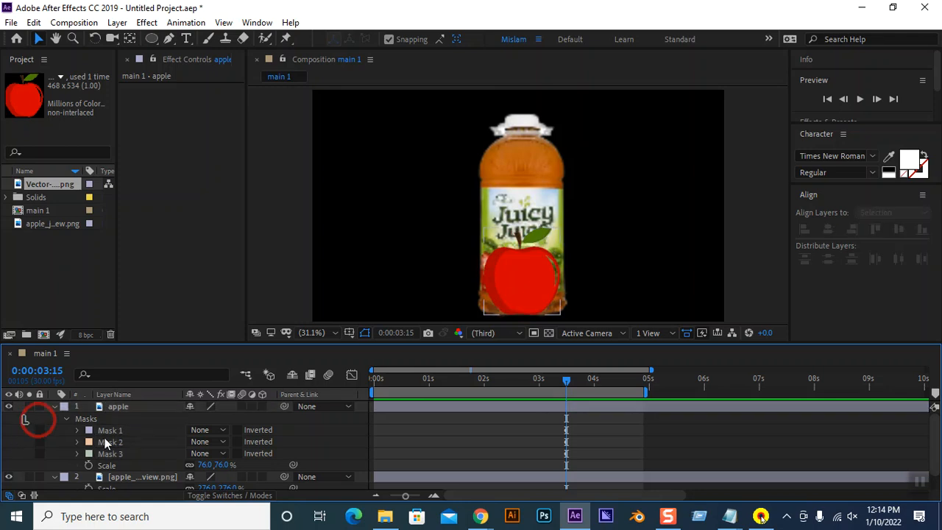
{"action": "left_click", "coordinate": [115, 432]}
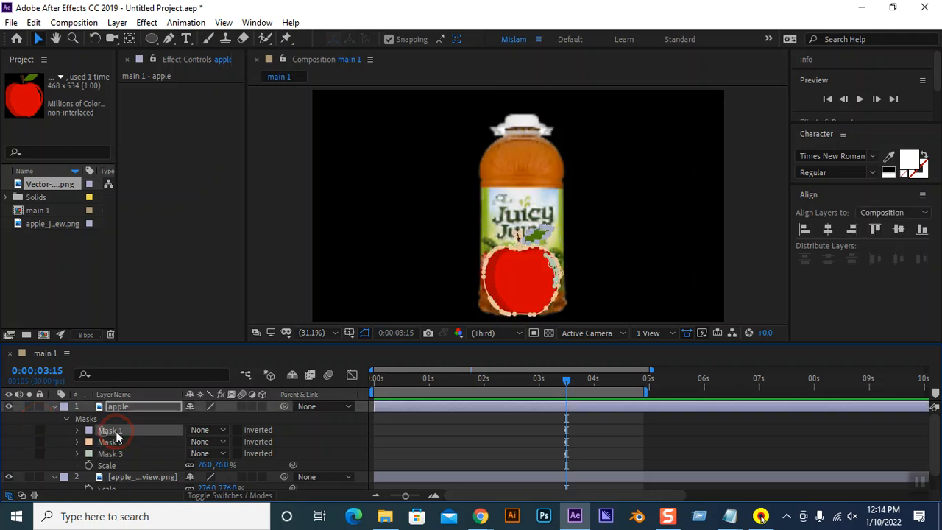
{"action": "left_click", "coordinate": [116, 442]}
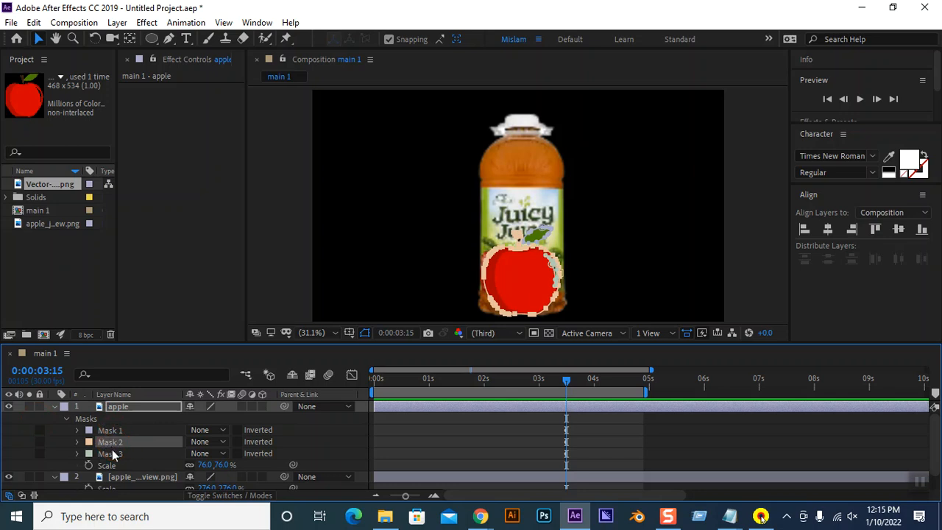
{"action": "left_click", "coordinate": [111, 453]}
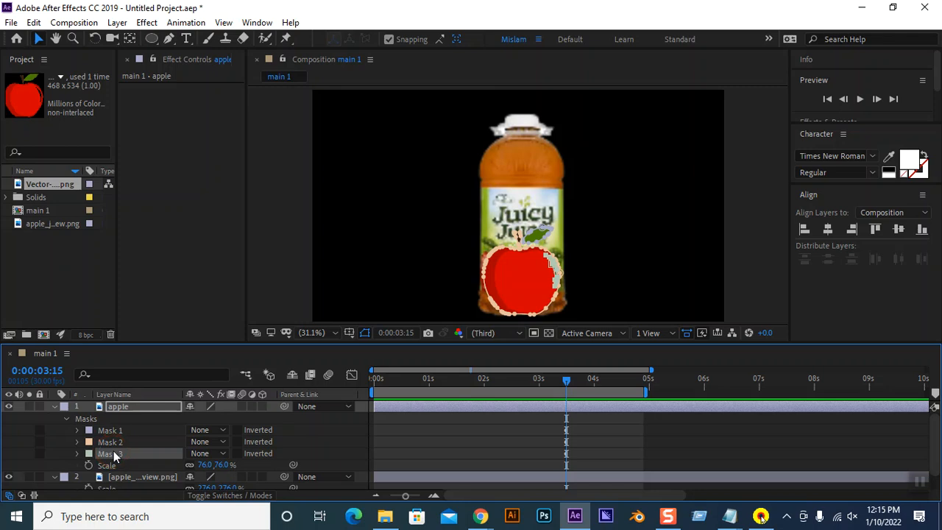
Switch to Chrome to look at the apple juice png image search, and return to After Effects
{"action": "mouse_move", "coordinate": [482, 518]}
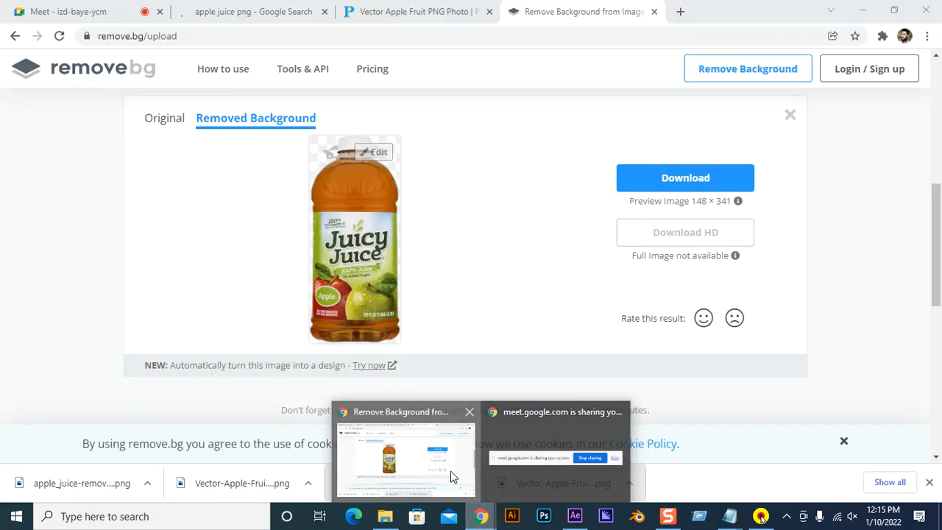
{"action": "left_click", "coordinate": [451, 474]}
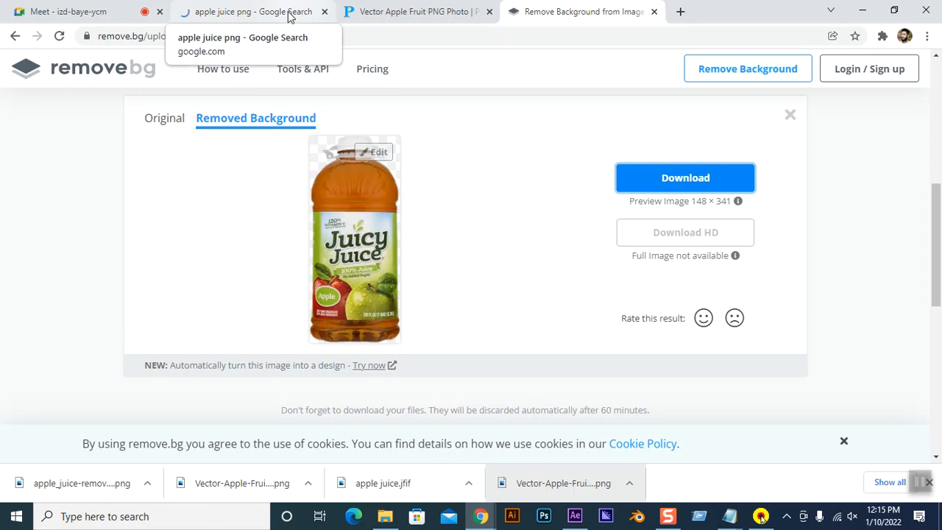
{"action": "left_click", "coordinate": [289, 16]}
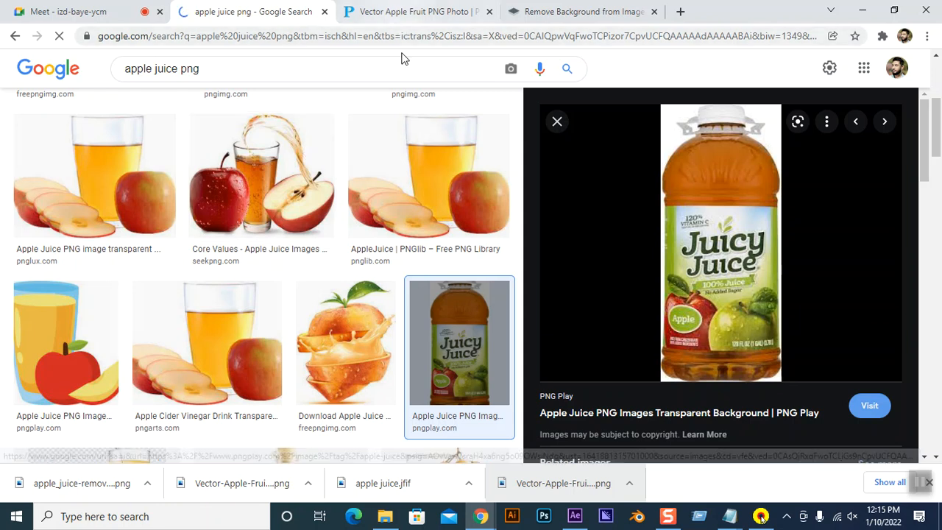
{"action": "left_click", "coordinate": [574, 516]}
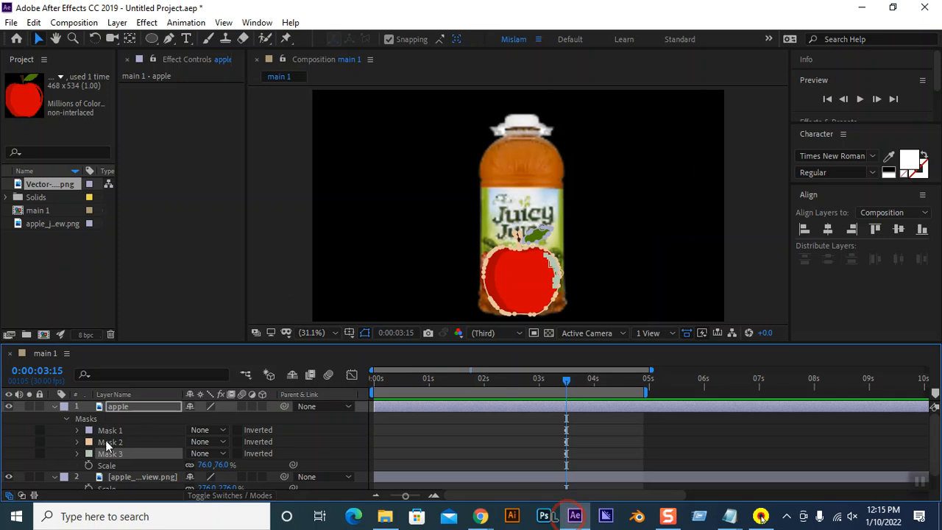
Try deleting Mask 1 and Mask 2 from the apple layer and undo both deletions
{"action": "left_click", "coordinate": [105, 440]}
{"action": "left_click", "coordinate": [109, 430]}
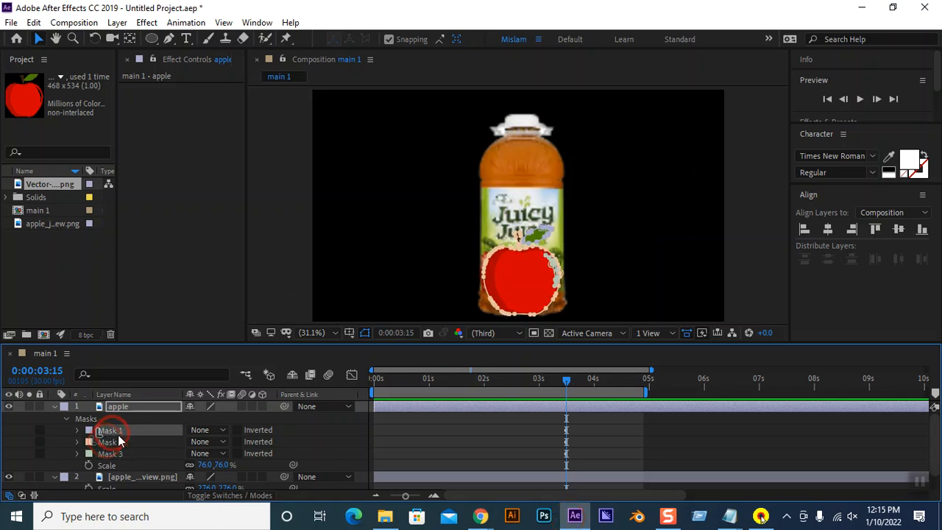
{"action": "key", "text": "Delete"}
{"action": "left_click", "coordinate": [127, 430]}
{"action": "key", "text": "Delete"}
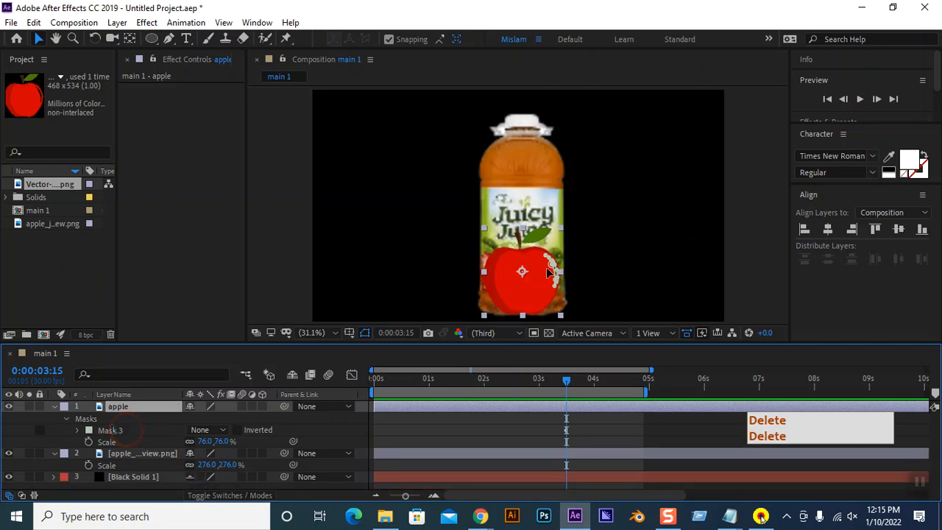
{"action": "key", "text": "ctrl+z"}
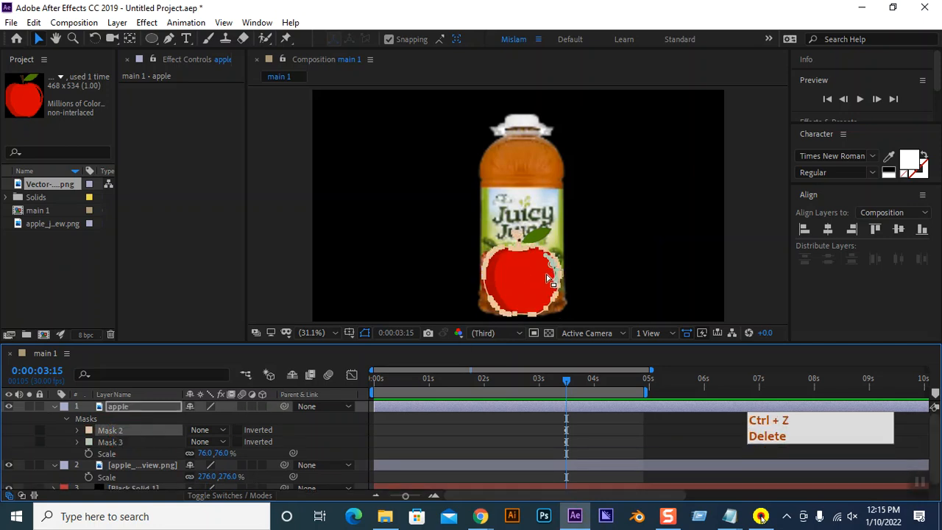
{"action": "key", "text": "ctrl+z"}
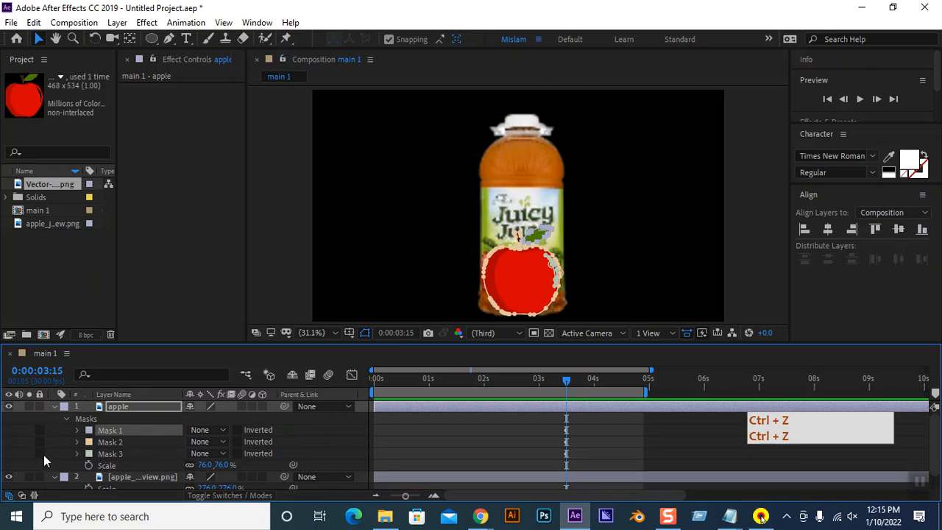
Delete Mask 3, the highlight outline, from the apple layer
{"action": "left_click", "coordinate": [38, 454]}
{"action": "left_click", "coordinate": [107, 454]}
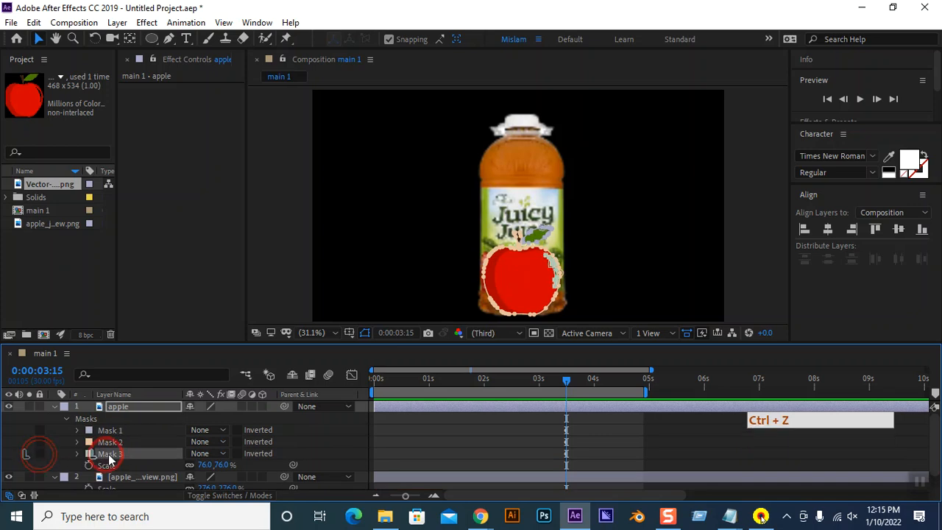
{"action": "key", "text": "Delete"}
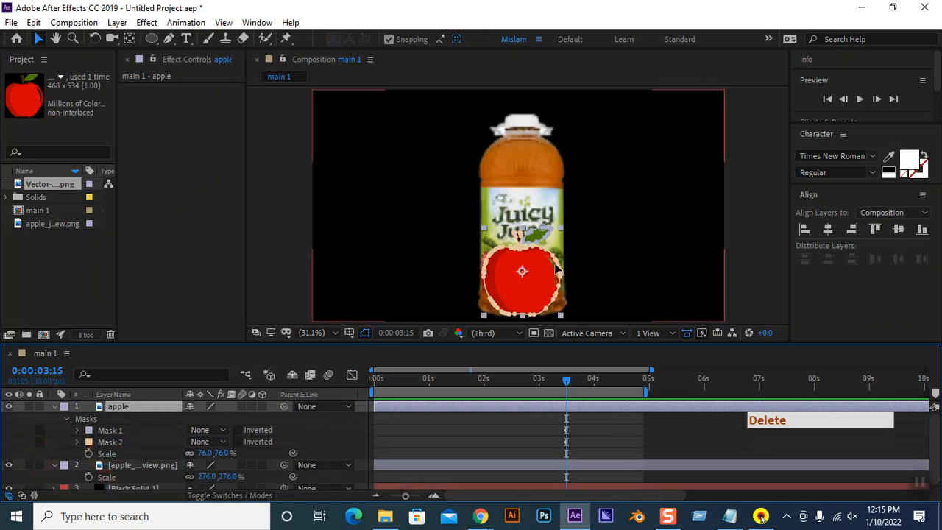
Compare the outlines of Mask 1 and Mask 2, try deleting Mask 2 and undo the deletion
{"action": "left_click", "coordinate": [97, 432]}
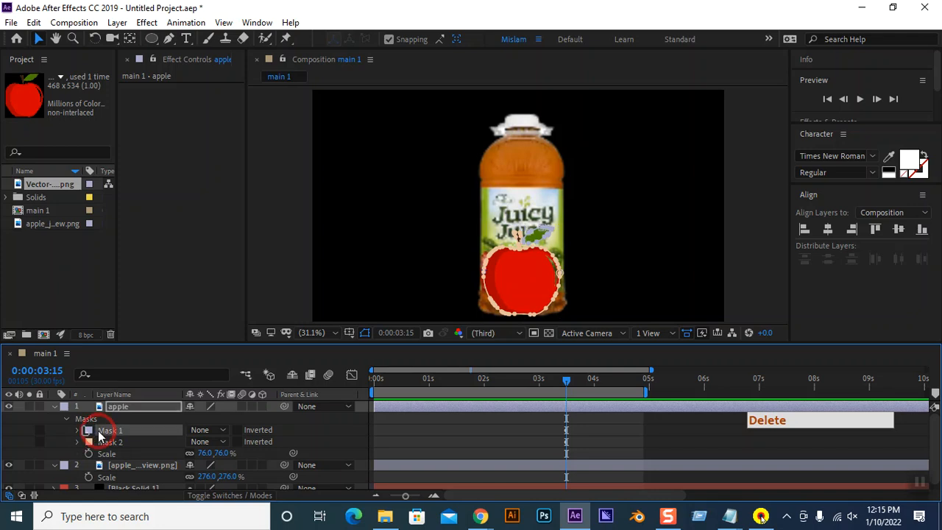
{"action": "left_click", "coordinate": [107, 445]}
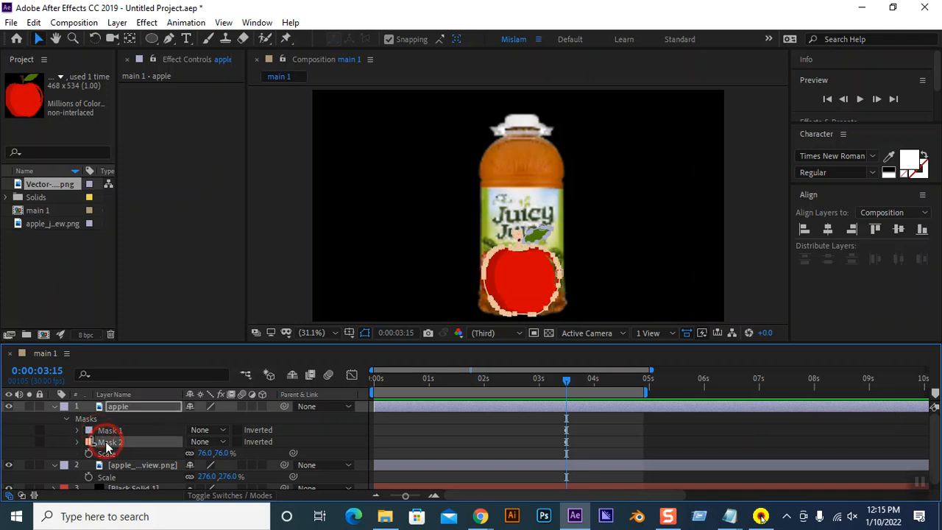
{"action": "left_click", "coordinate": [115, 433]}
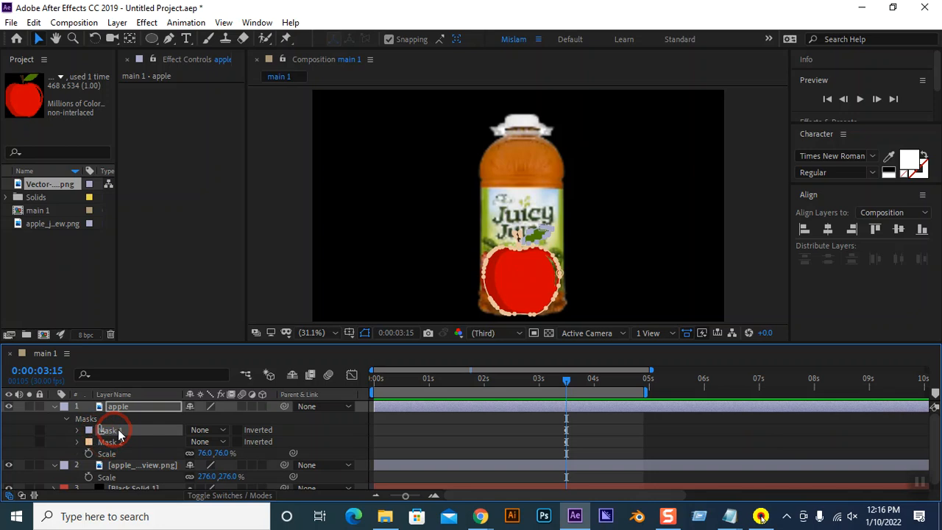
{"action": "left_click", "coordinate": [116, 443]}
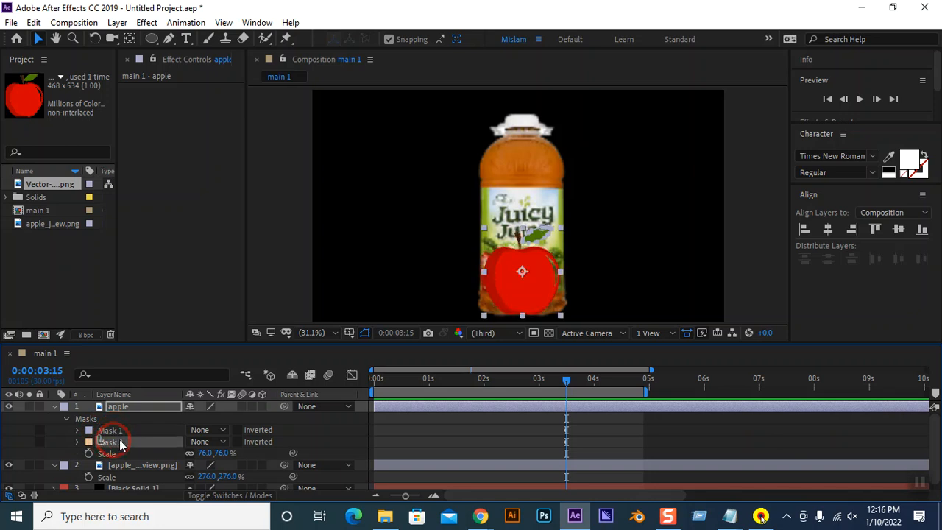
{"action": "key", "text": "Delete"}
{"action": "left_click", "coordinate": [117, 433]}
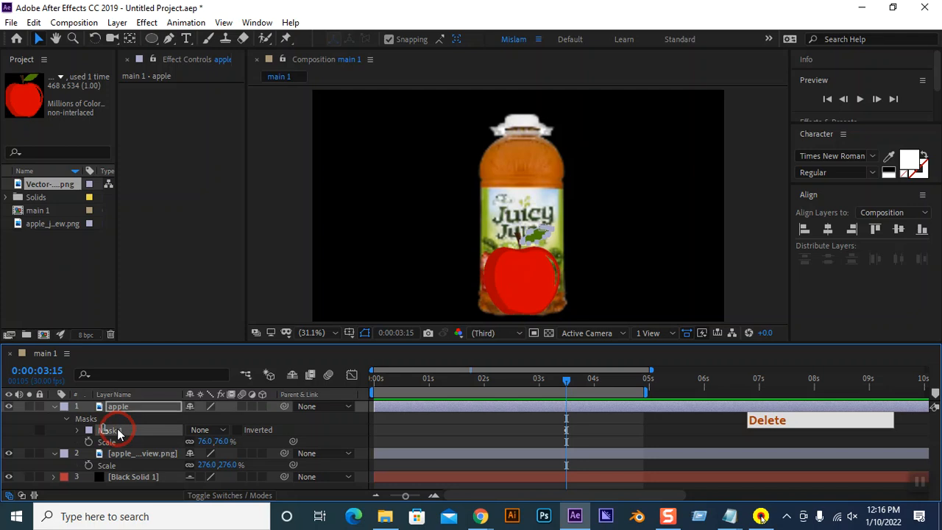
{"action": "key", "text": "ctrl+z"}
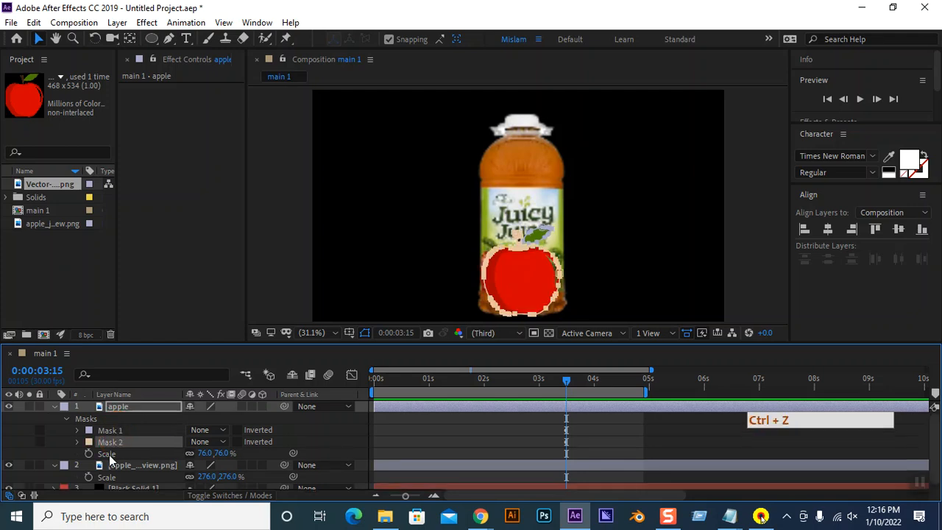
Delete Mask 1, the leaf outline, from the apple layer and rename the remaining Mask 2 as Apple
{"action": "left_click", "coordinate": [111, 432]}
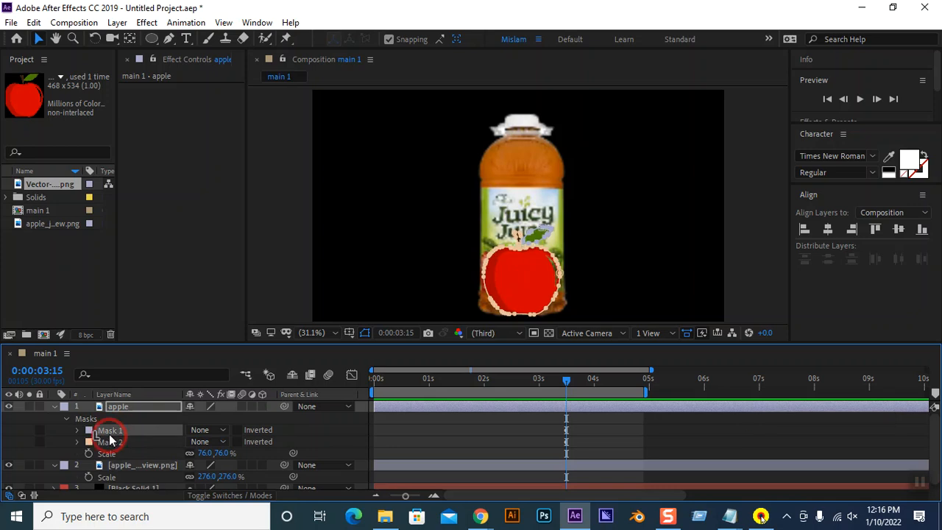
{"action": "key", "text": "Delete"}
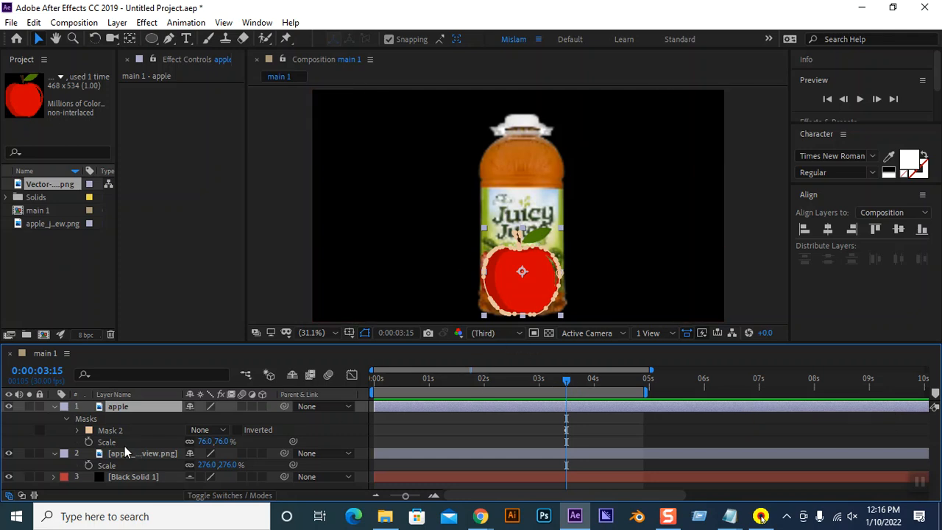
{"action": "left_click", "coordinate": [109, 432]}
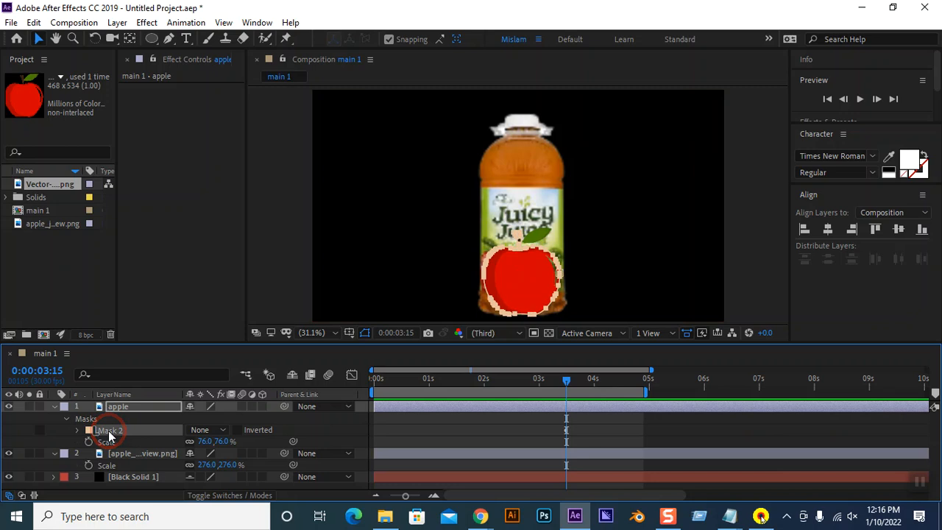
{"action": "double_click", "coordinate": [109, 434]}
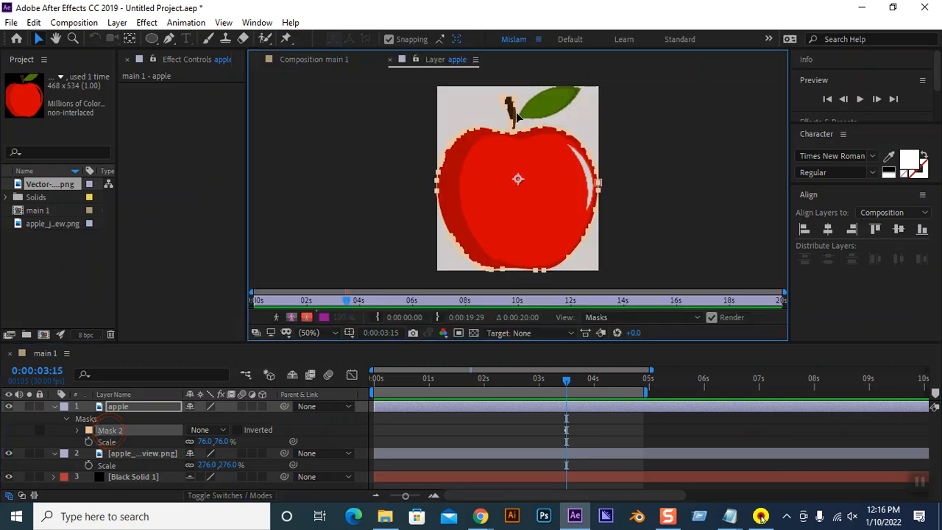
{"action": "left_click", "coordinate": [390, 59]}
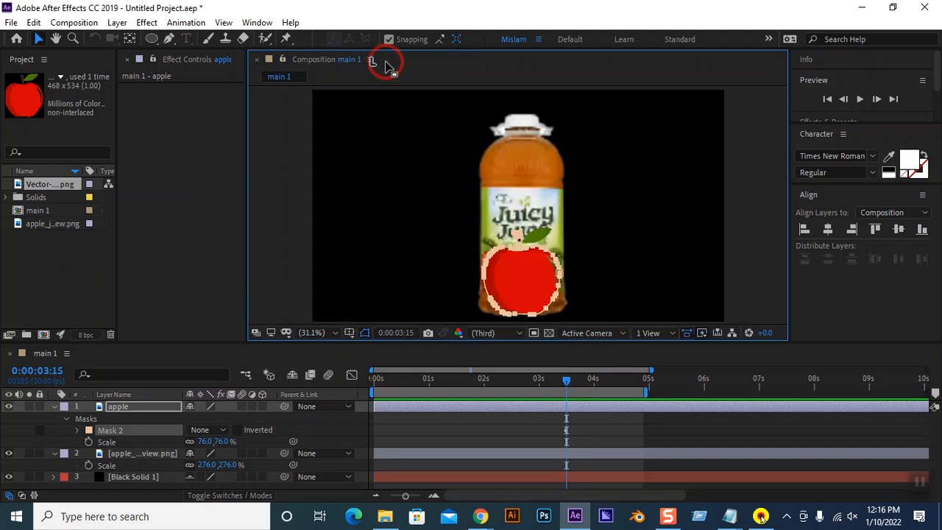
{"action": "right_click", "coordinate": [112, 430]}
{"action": "left_click", "coordinate": [161, 364]}
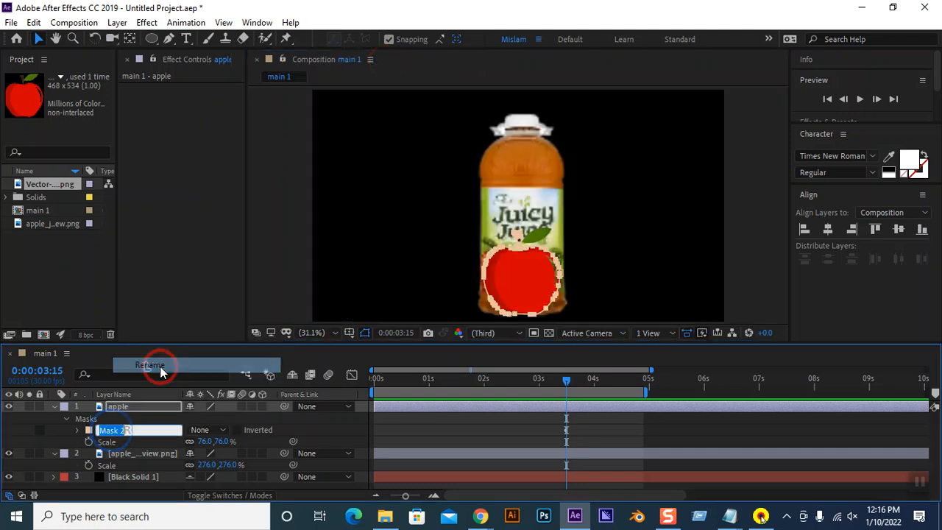
{"action": "type", "text": "Apple"}
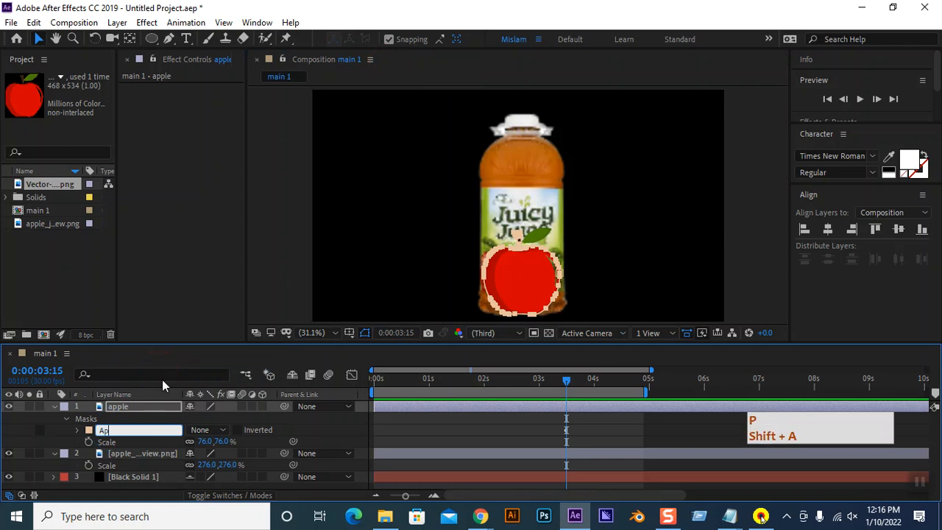
{"action": "left_click", "coordinate": [179, 281]}
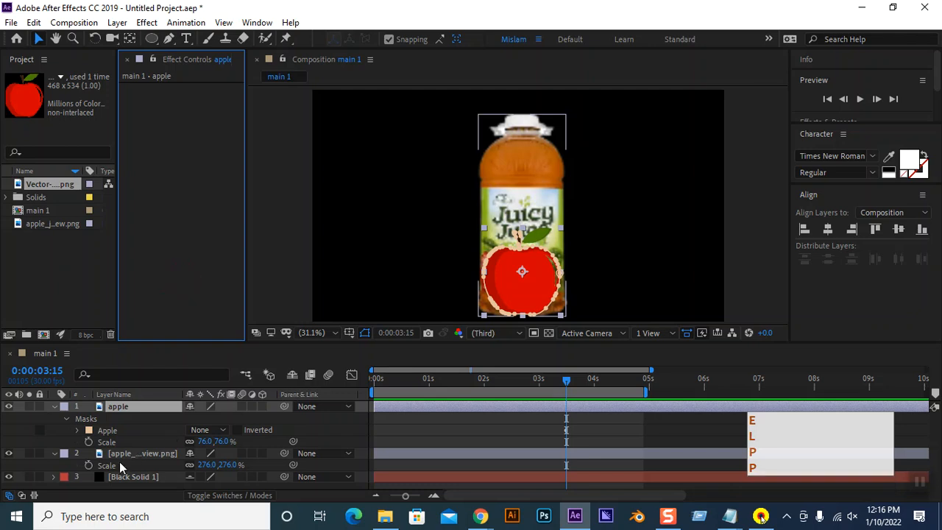
Auto-trace the juice bottle image layer to create its outline mask
{"action": "left_click", "coordinate": [138, 453]}
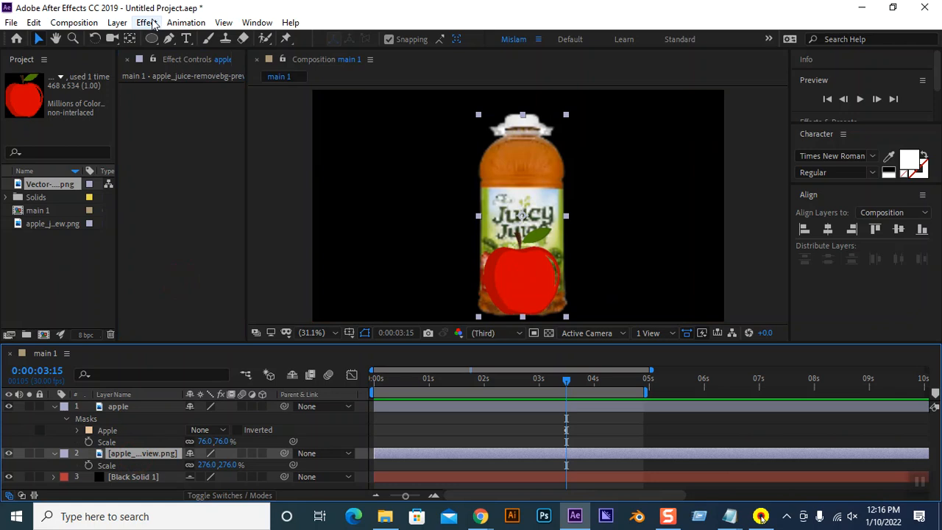
{"action": "left_click", "coordinate": [117, 22]}
{"action": "left_click", "coordinate": [175, 482]}
{"action": "left_click", "coordinate": [501, 368]}
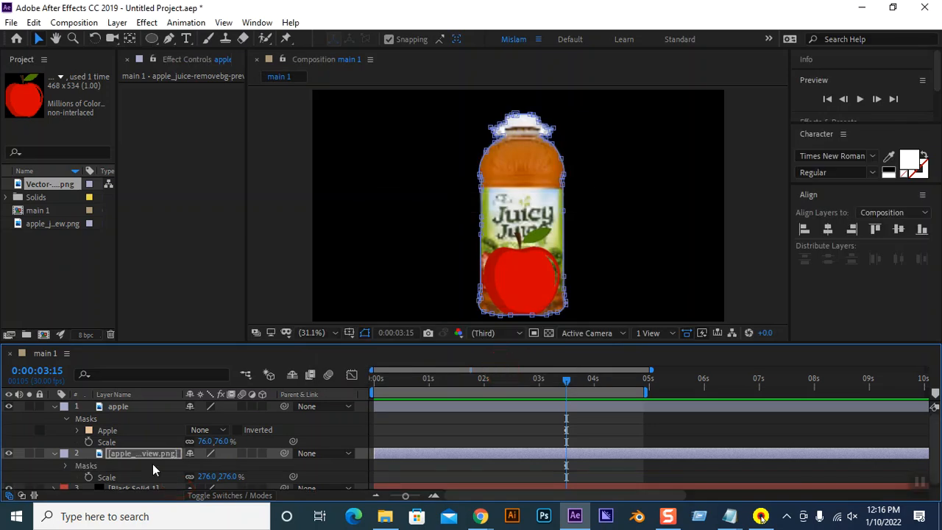
Rename Mask 1 on the juice bottle image layer as Bottle mask
{"action": "scroll", "coordinate": [152, 463], "scroll_direction": "down", "scroll_amount": 1}
{"action": "left_click", "coordinate": [65, 460]}
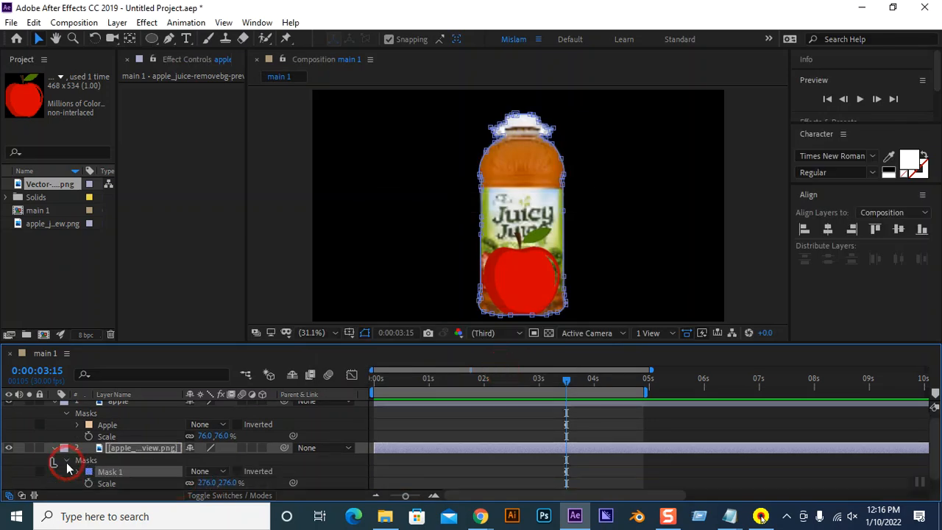
{"action": "scroll", "coordinate": [160, 470], "scroll_direction": "down", "scroll_amount": 2}
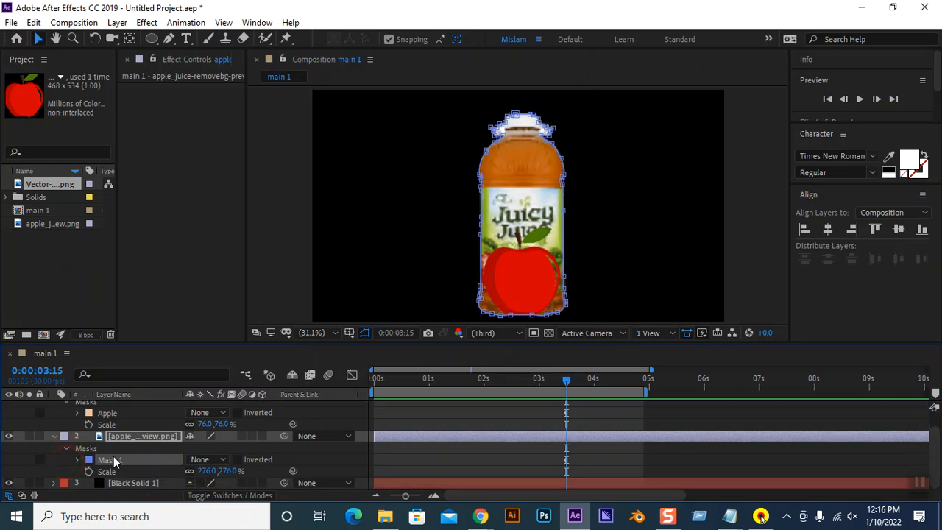
{"action": "right_click", "coordinate": [112, 460]}
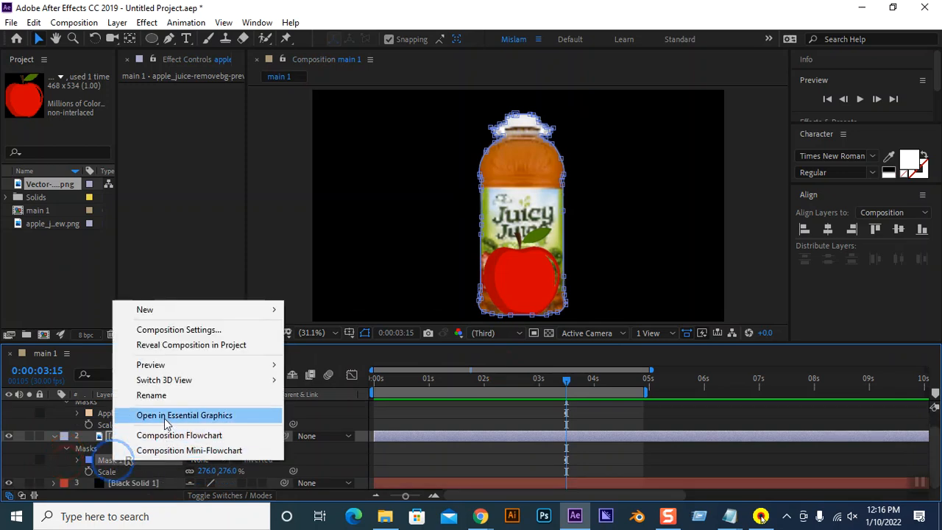
{"action": "left_click", "coordinate": [162, 397]}
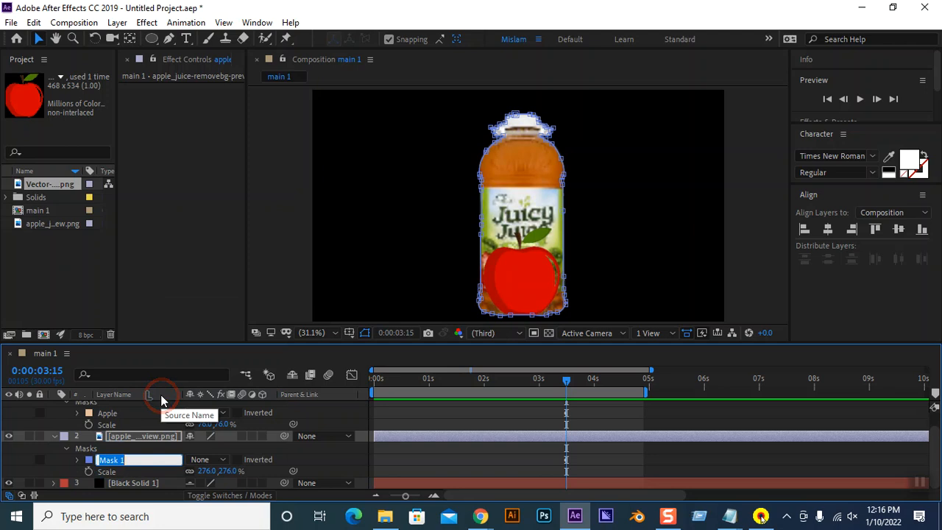
{"action": "type", "text": "Bottle"}
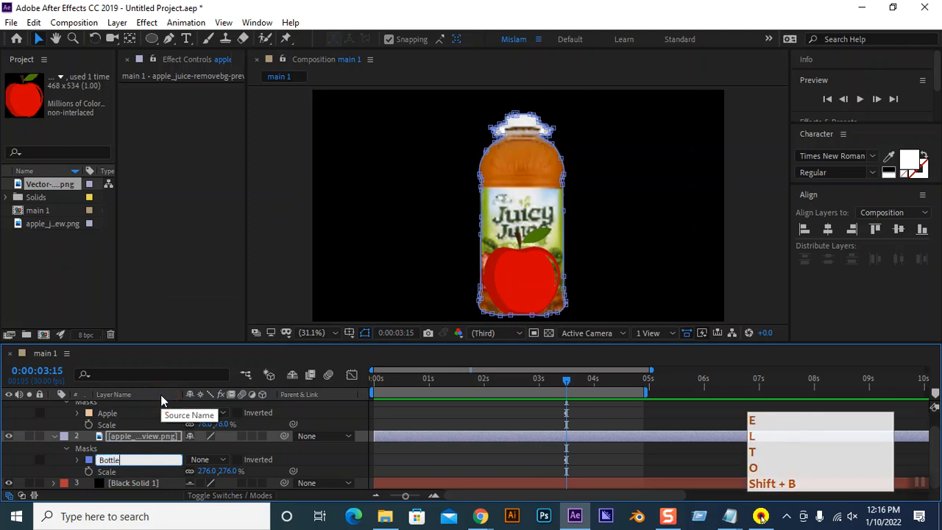
{"action": "type", "text": " mask"}
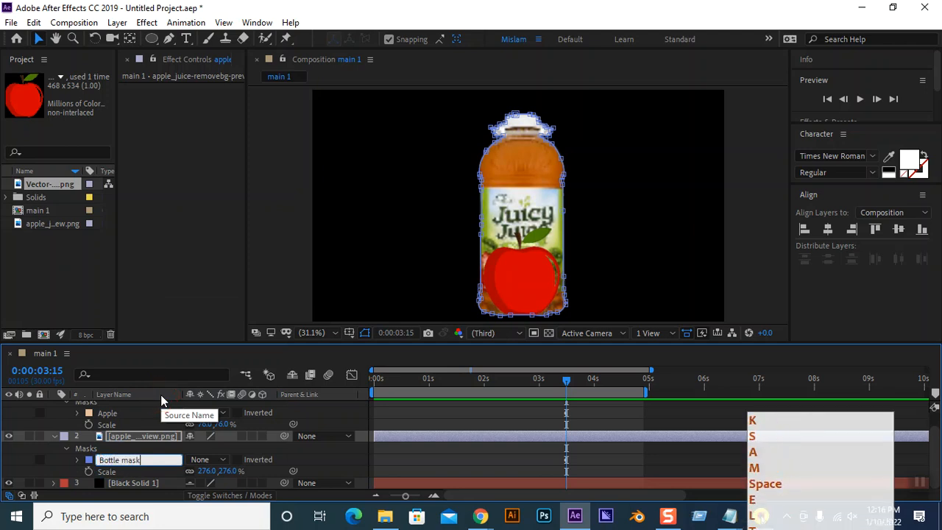
Rename the Apple mask on the apple layer as Apple Mask
{"action": "left_click", "coordinate": [116, 414]}
{"action": "right_click", "coordinate": [116, 414]}
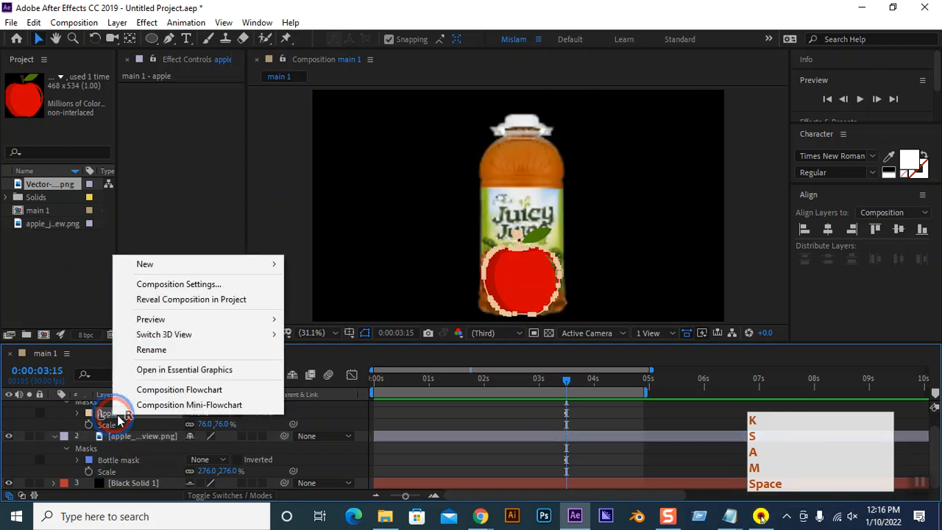
{"action": "left_click", "coordinate": [151, 349]}
{"action": "key", "text": "Right"}
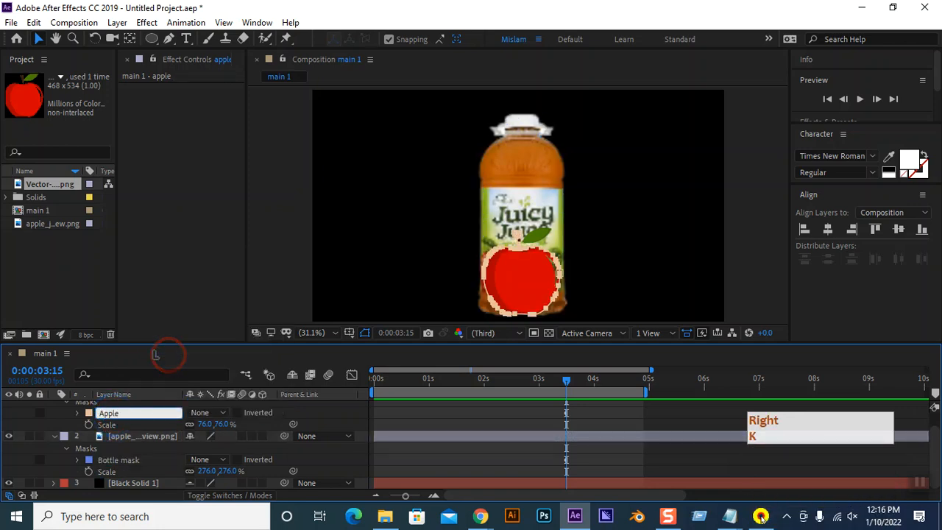
{"action": "type", "text": "Mask"}
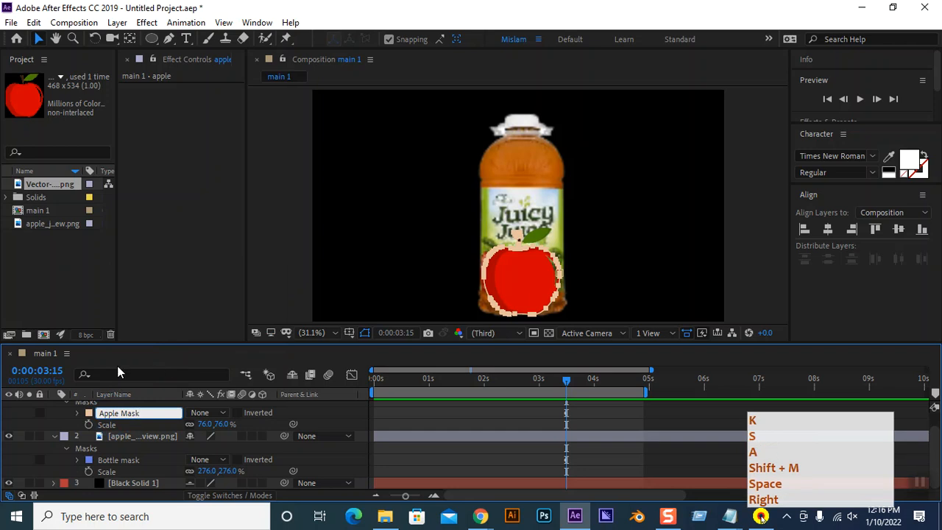
{"action": "left_click", "coordinate": [160, 315]}
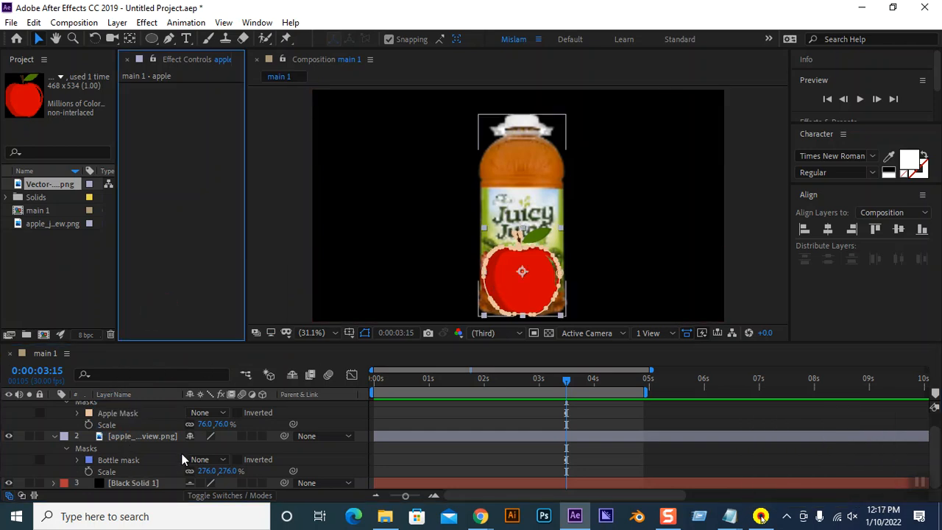
Check the Bottle mask outline on the juice bottle layer and enlarge the timeline area to show all layers
{"action": "left_click", "coordinate": [138, 436]}
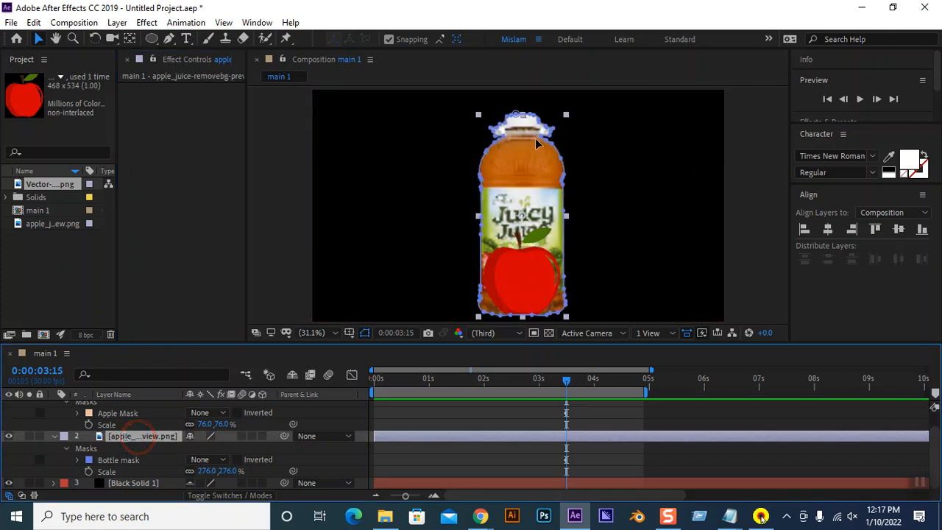
{"action": "left_click", "coordinate": [125, 459]}
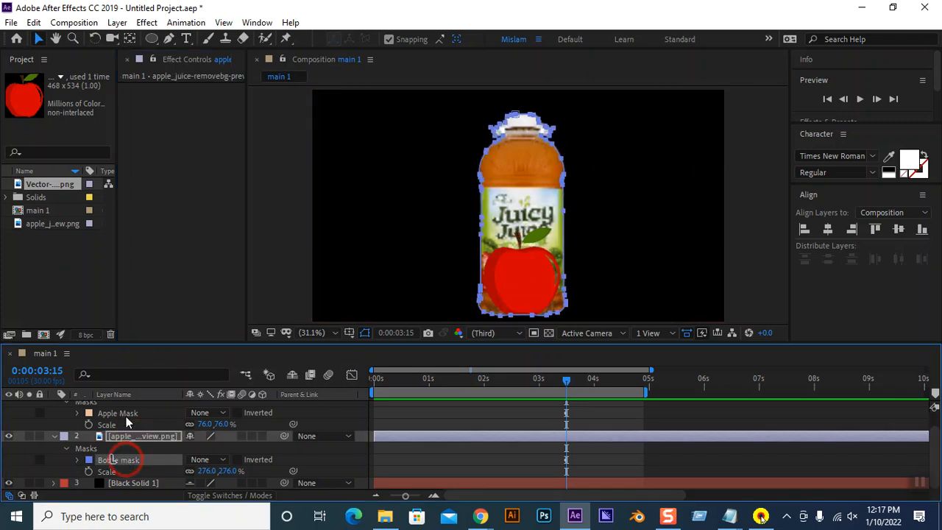
{"action": "scroll", "coordinate": [118, 413], "scroll_direction": "up", "scroll_amount": 1}
{"action": "left_click_drag", "start_coordinate": [208, 343], "coordinate": [212, 310]}
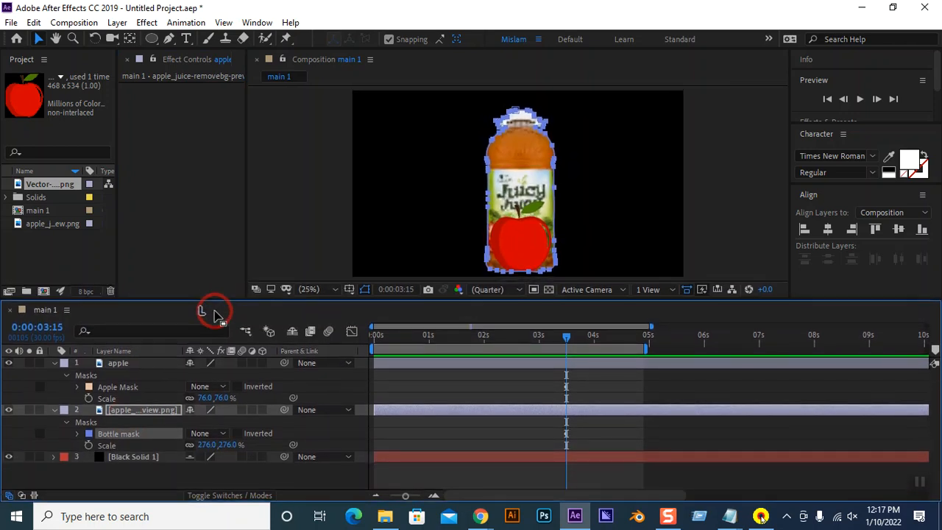
Find the Reshape effect by searching for reshape and apply it to the apple layer
{"action": "left_click", "coordinate": [140, 363]}
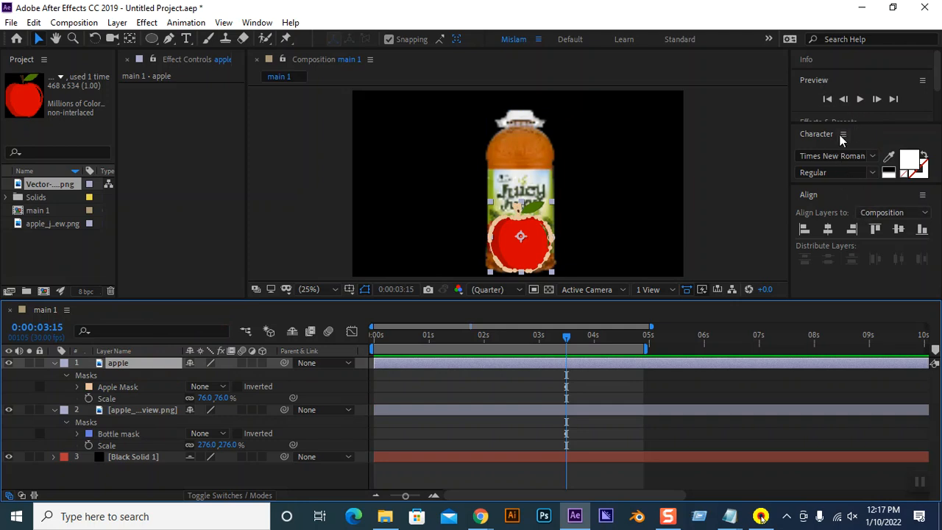
{"action": "left_click_drag", "start_coordinate": [842, 124], "coordinate": [843, 164]}
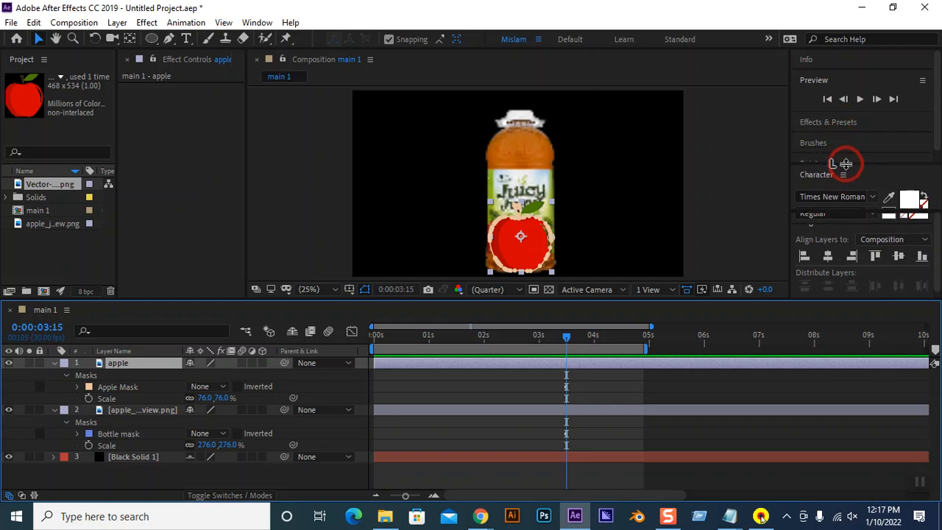
{"action": "left_click", "coordinate": [842, 124]}
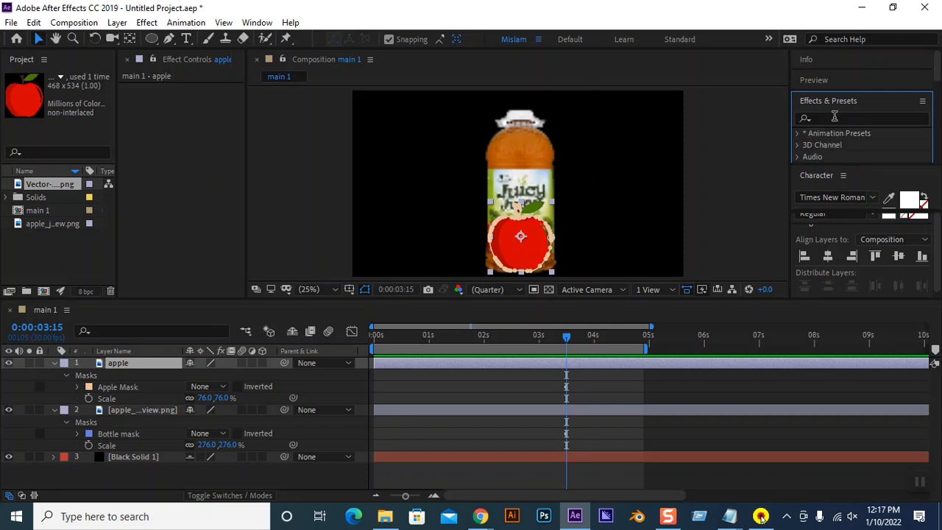
{"action": "left_click", "coordinate": [834, 117]}
{"action": "type", "text": "L"}
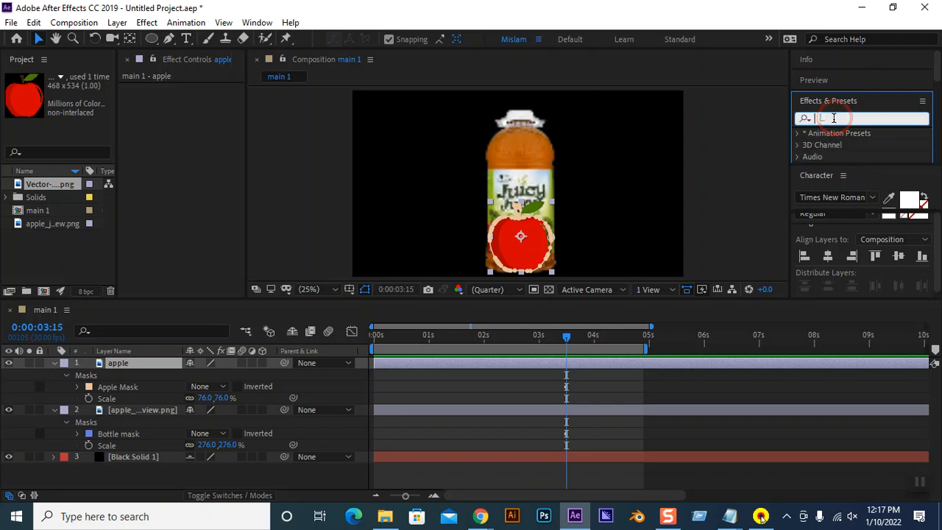
{"action": "type", "text": "reshape"}
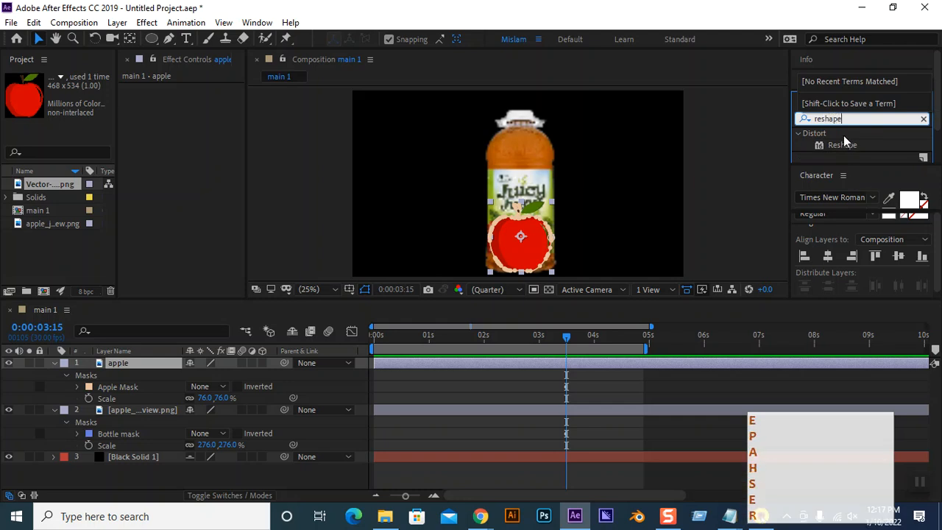
{"action": "left_click_drag", "start_coordinate": [844, 147], "coordinate": [131, 363]}
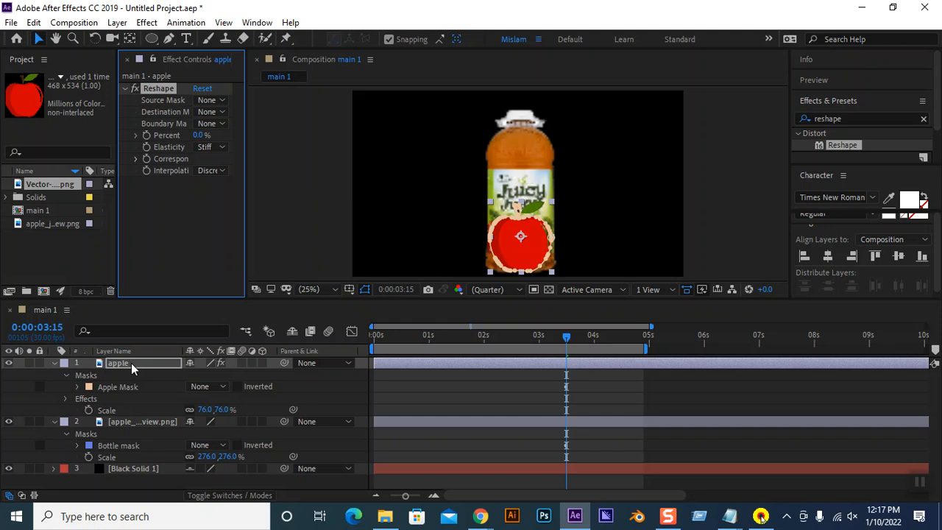
Widen the effect settings area, set Reshape's Source Mask to Apple Mask and check the Destination Mask choices
{"action": "left_click_drag", "start_coordinate": [245, 216], "coordinate": [343, 222]}
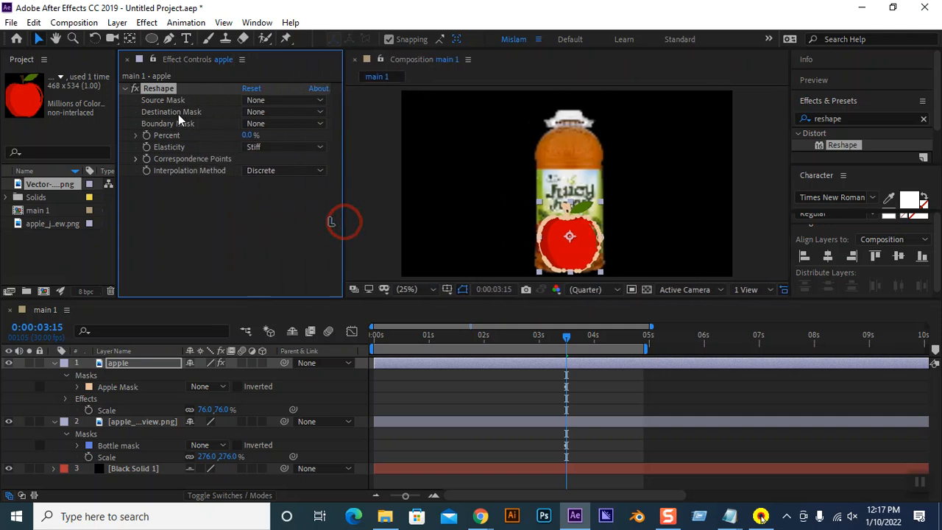
{"action": "left_click", "coordinate": [284, 102]}
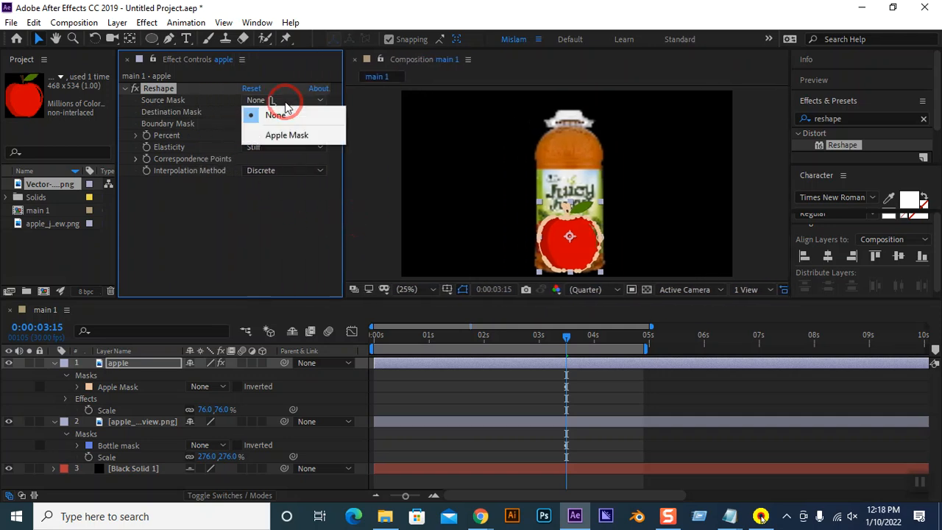
{"action": "left_click", "coordinate": [291, 141]}
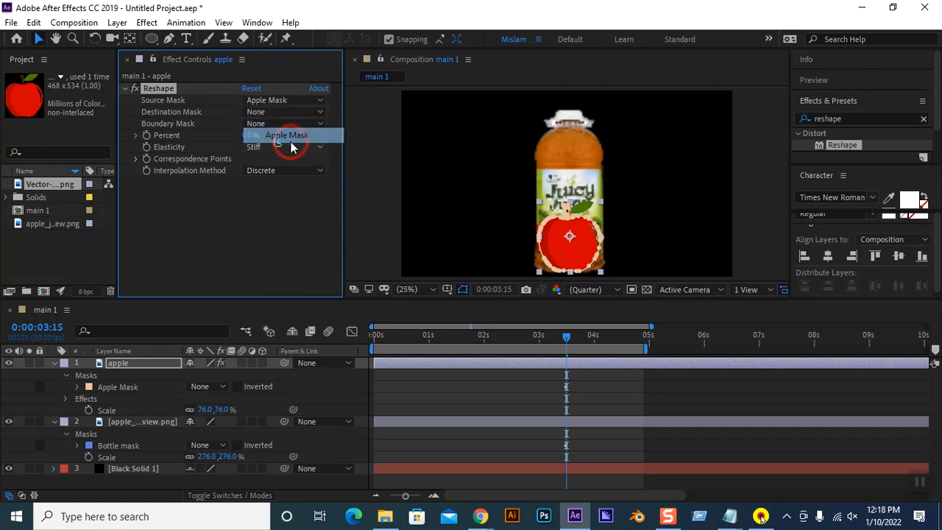
{"action": "left_click", "coordinate": [265, 111]}
{"action": "left_click", "coordinate": [264, 237]}
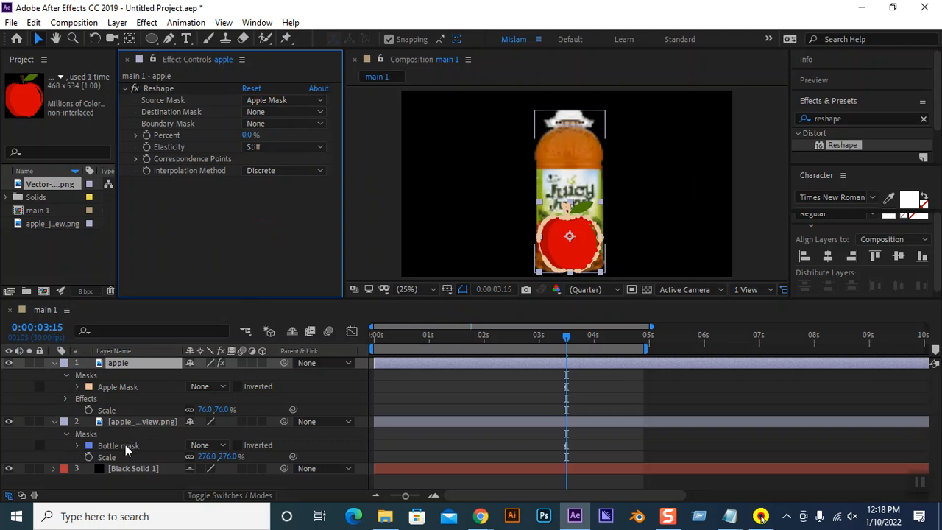
Rename the juice bottle image layer as bottle
{"action": "right_click", "coordinate": [129, 423]}
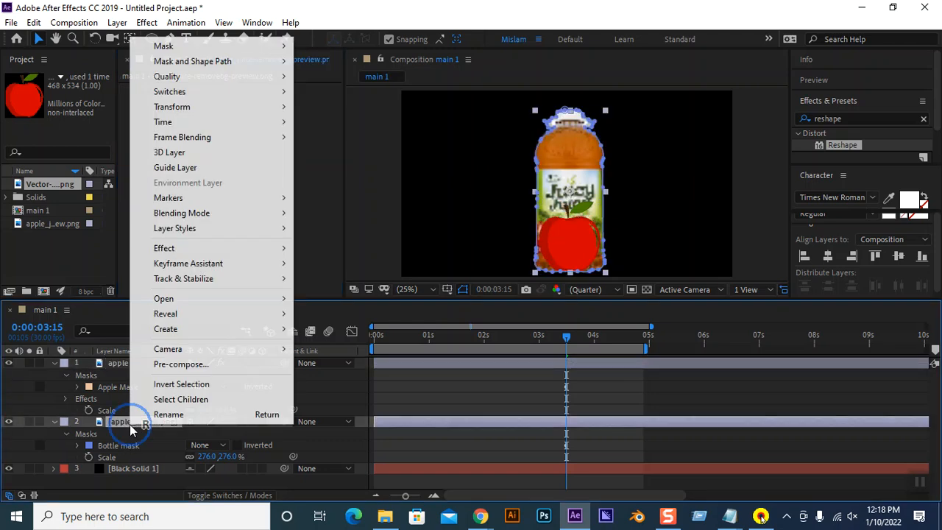
{"action": "left_click", "coordinate": [164, 416]}
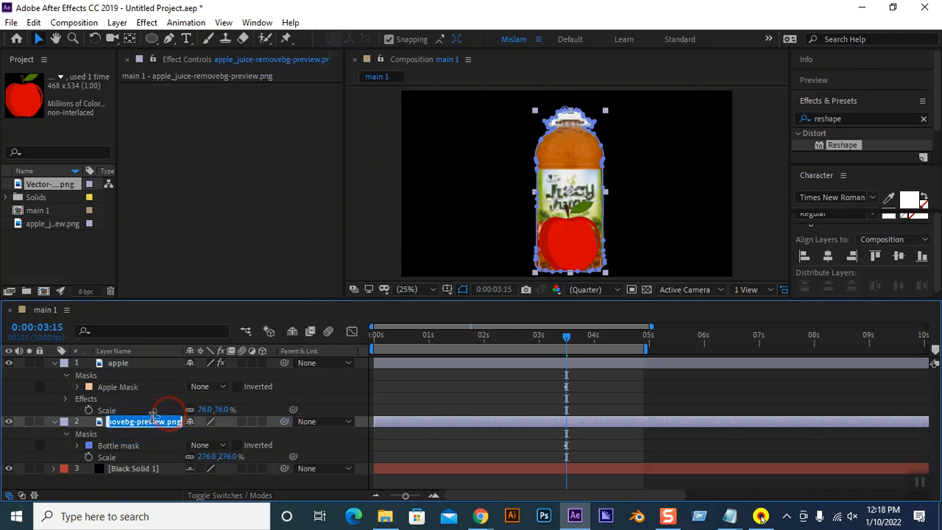
{"action": "type", "text": "bottle"}
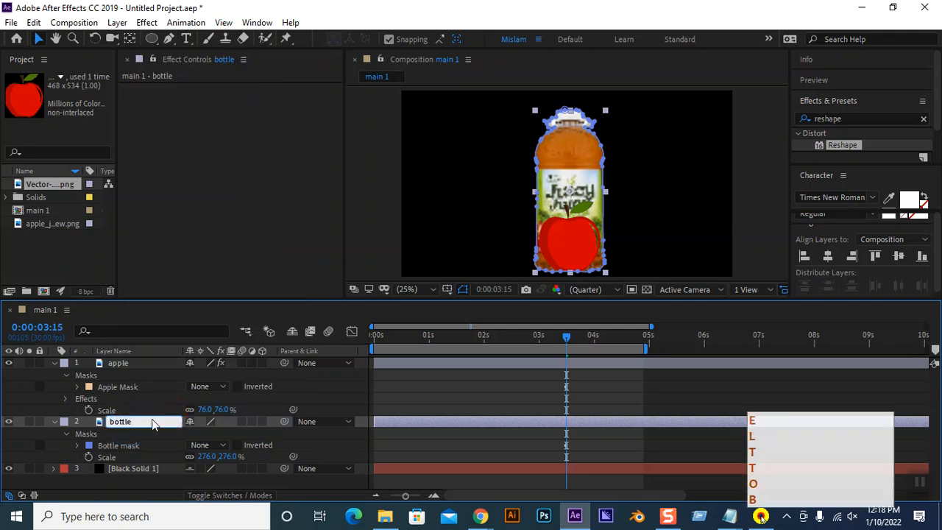
{"action": "key", "text": "Return"}
Copy the Bottle mask from the bottle layer onto the apple layer and set Apple Mask's mode to Add
{"action": "left_click", "coordinate": [127, 446]}
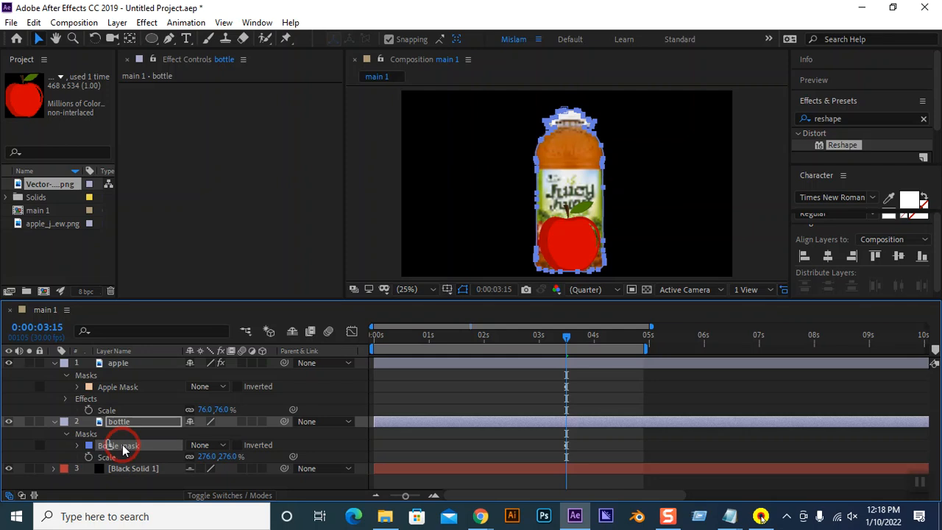
{"action": "key", "text": "ctrl+c"}
{"action": "left_click", "coordinate": [125, 363]}
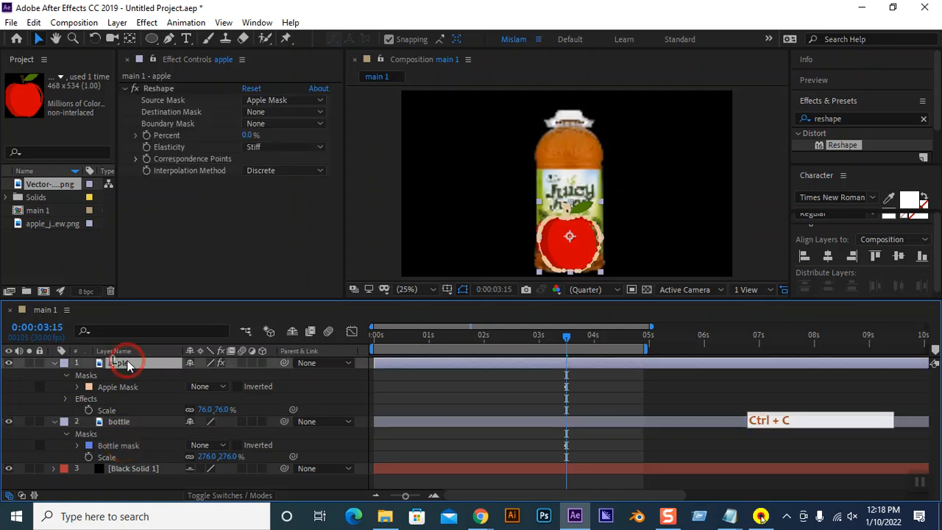
{"action": "key", "text": "ctrl+v"}
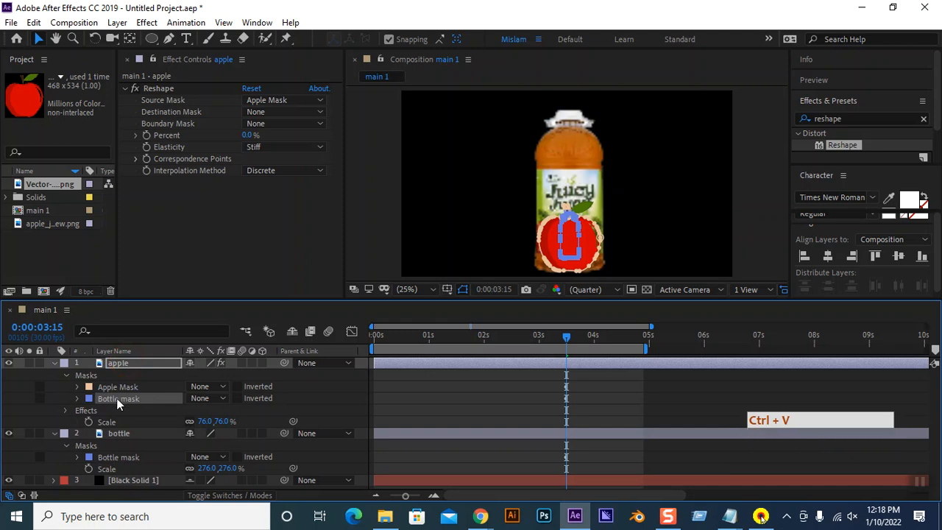
{"action": "left_click", "coordinate": [206, 389]}
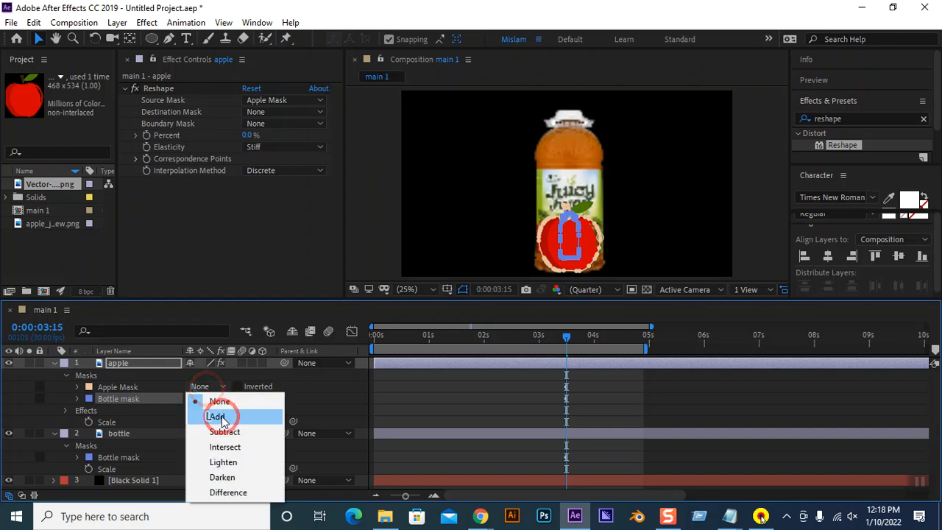
{"action": "left_click", "coordinate": [219, 417]}
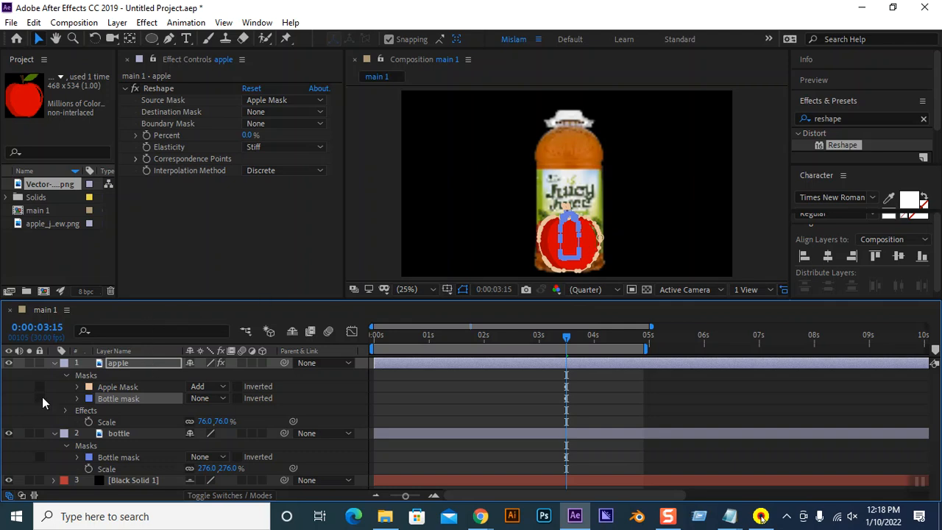
Expand the pasted Bottle mask's properties, try changing the bottle layer's scale and undo the scale change
{"action": "left_click", "coordinate": [77, 398]}
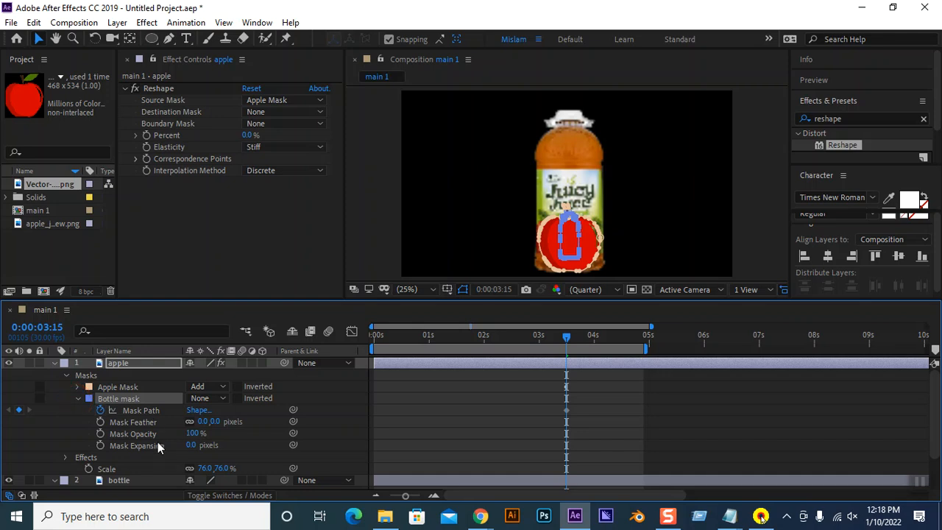
{"action": "scroll", "coordinate": [157, 443], "scroll_direction": "down", "scroll_amount": 3}
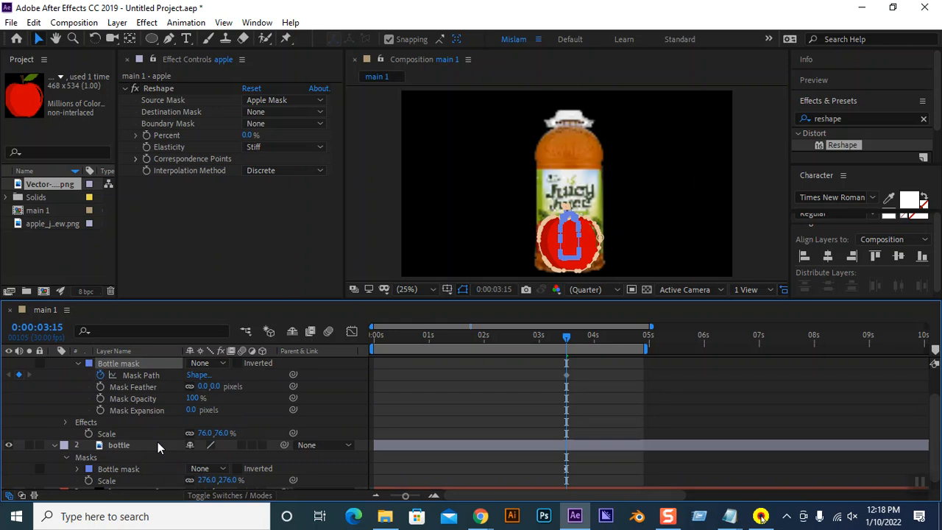
{"action": "scroll", "coordinate": [158, 444], "scroll_direction": "down", "scroll_amount": 1}
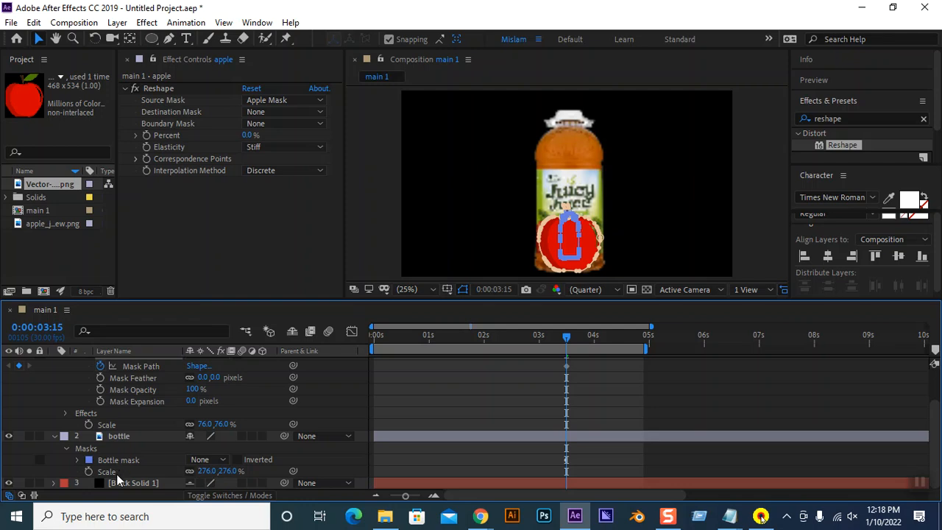
{"action": "left_click", "coordinate": [204, 471]}
{"action": "left_click_drag", "start_coordinate": [203, 471], "coordinate": [219, 477]}
{"action": "key", "text": "ctrl+z"}
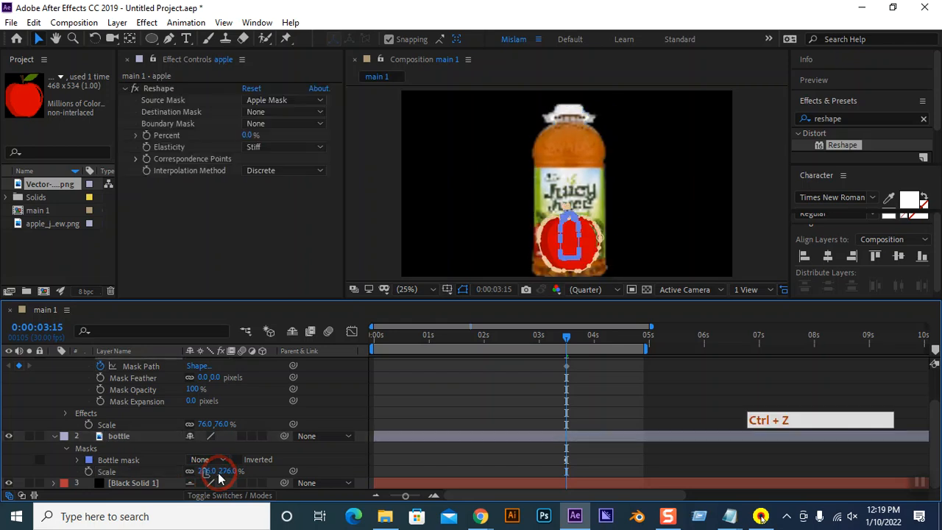
Expand the mask properties of the bottle layer's Bottle mask and the apple layer's Apple Mask
{"action": "left_click", "coordinate": [78, 460]}
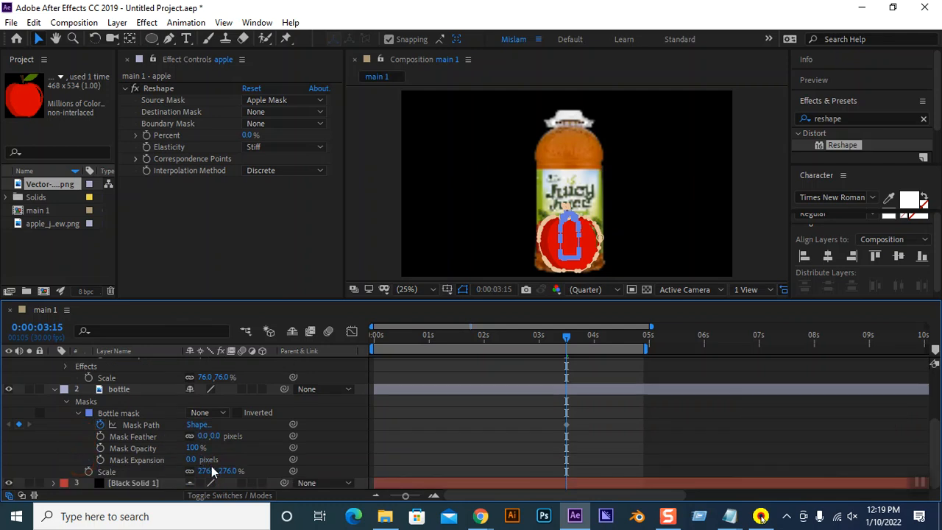
{"action": "scroll", "coordinate": [188, 412], "scroll_direction": "up", "scroll_amount": 2}
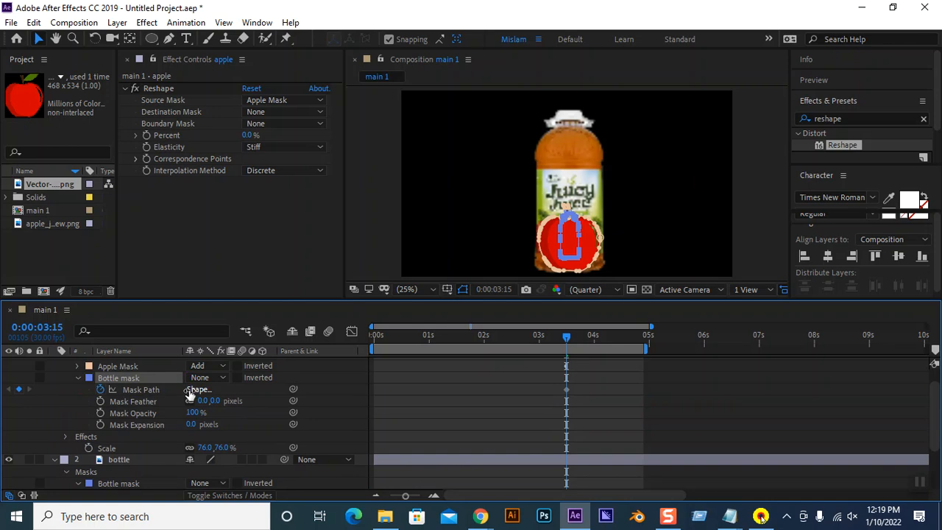
{"action": "scroll", "coordinate": [205, 402], "scroll_direction": "up", "scroll_amount": 1}
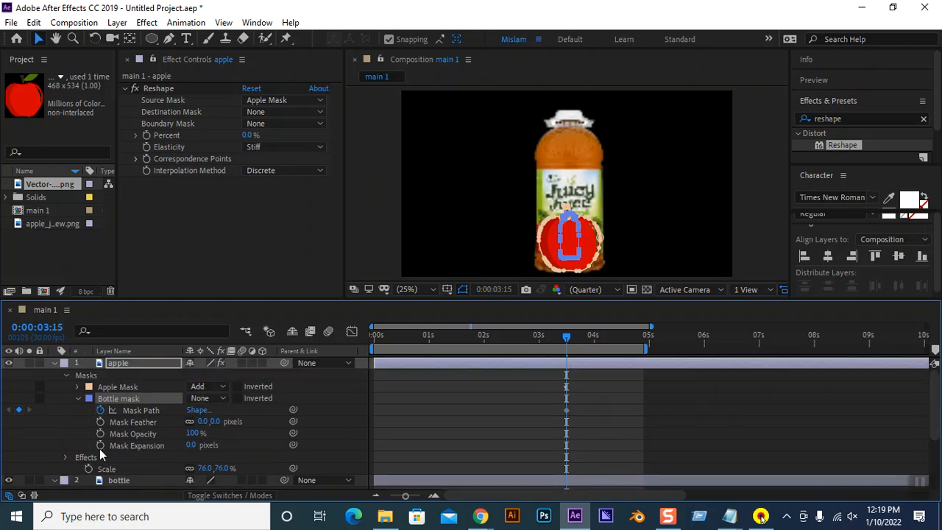
{"action": "left_click", "coordinate": [78, 386]}
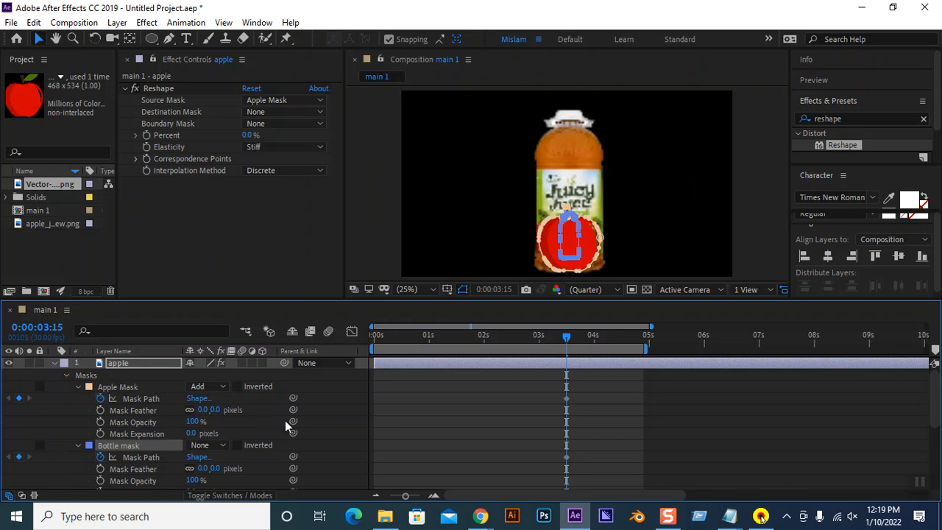
Switch to the apple juice png image results in Chrome and check the Large size filter
{"action": "left_click", "coordinate": [479, 516]}
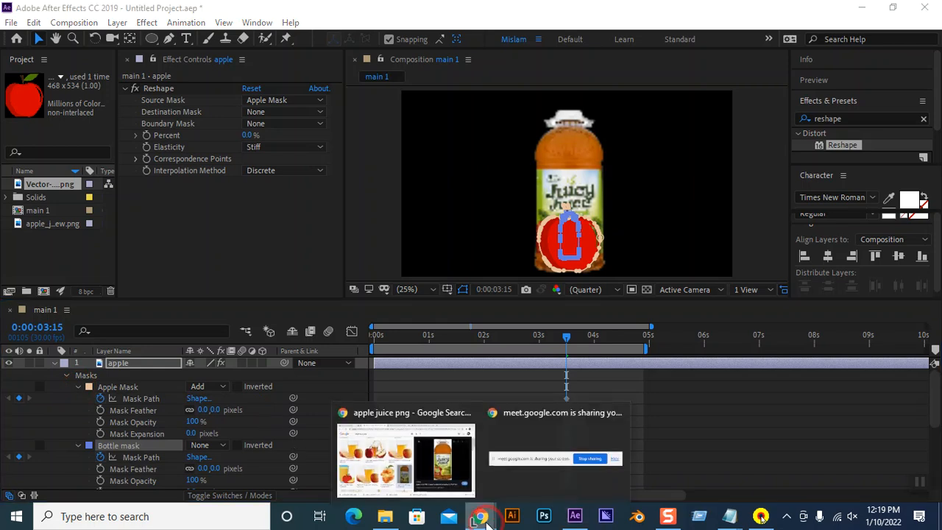
{"action": "left_click", "coordinate": [438, 462]}
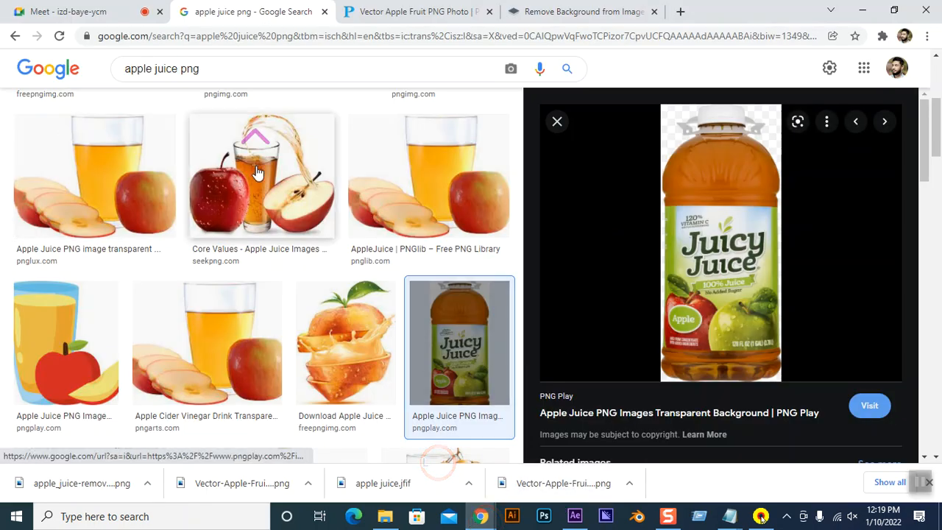
{"action": "scroll", "coordinate": [263, 163], "scroll_direction": "up", "scroll_amount": 4}
{"action": "left_click", "coordinate": [122, 142]}
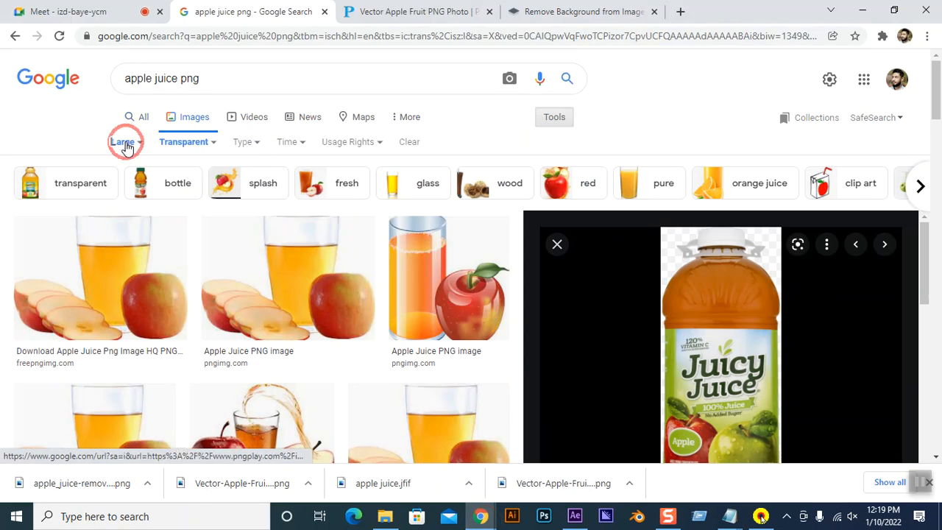
{"action": "left_click", "coordinate": [130, 190]}
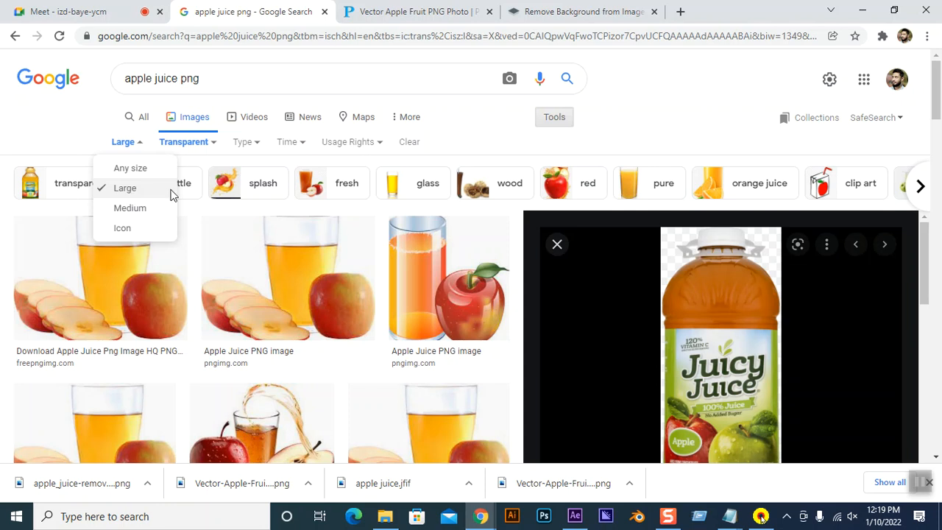
Open the previewed Juicy Juice bottle image from PNG Play in its own browser tab and view it
{"action": "scroll", "coordinate": [594, 300], "scroll_direction": "down", "scroll_amount": 3}
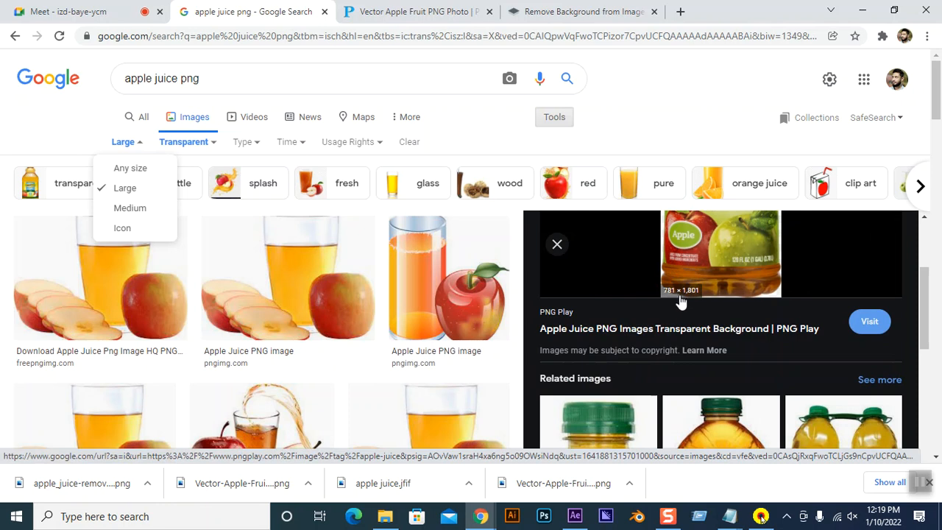
{"action": "right_click", "coordinate": [719, 265]}
{"action": "left_click", "coordinate": [802, 383]}
{"action": "left_click", "coordinate": [380, 12]}
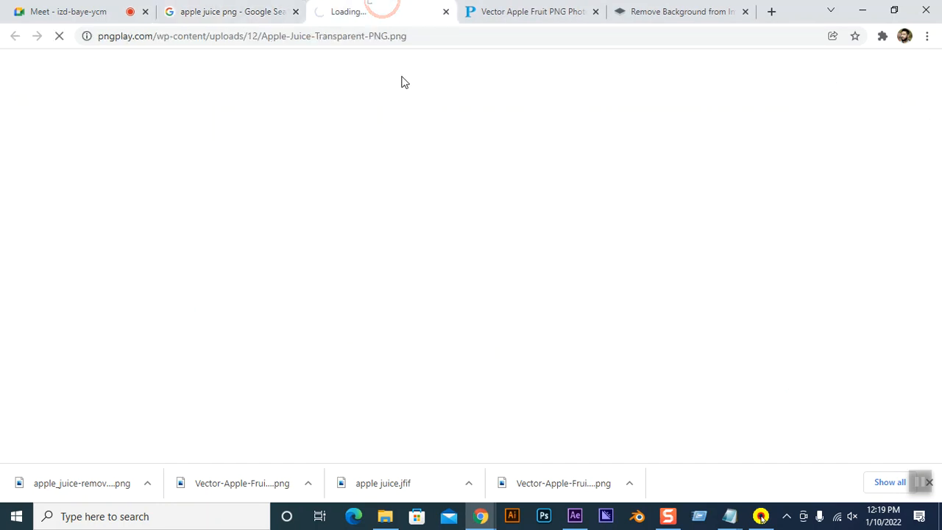
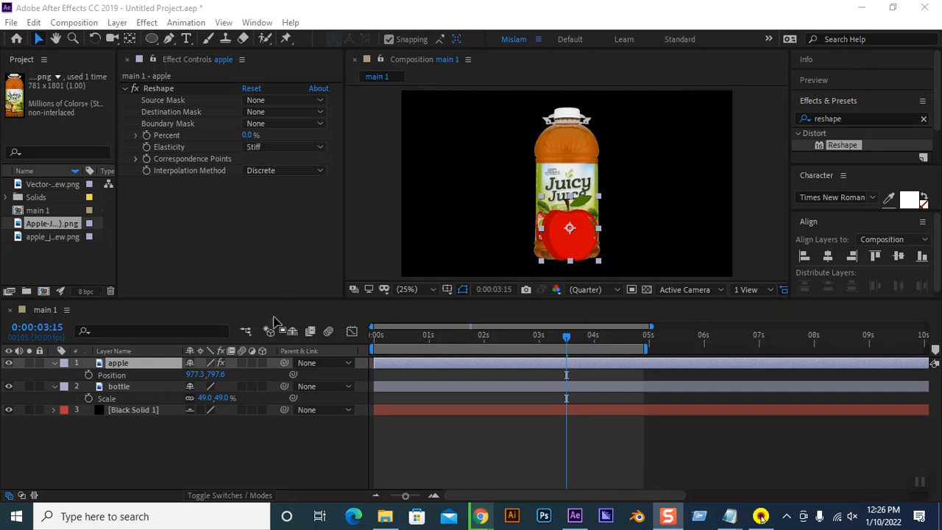
Enlarge the composition preview area and delete the Reshape effect from the apple layer
{"action": "left_click_drag", "start_coordinate": [283, 300], "coordinate": [284, 370]}
{"action": "left_click", "coordinate": [154, 87]}
{"action": "left_click", "coordinate": [166, 88]}
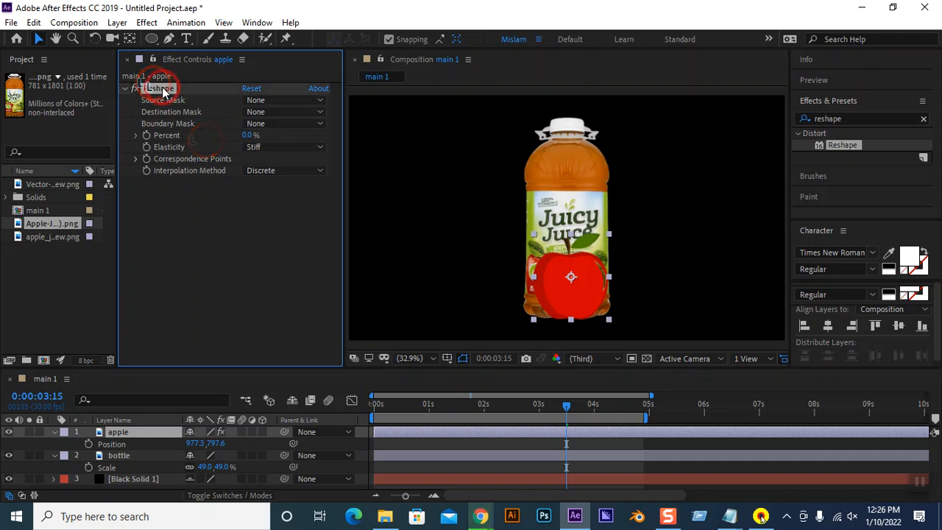
{"action": "key", "text": "Delete"}
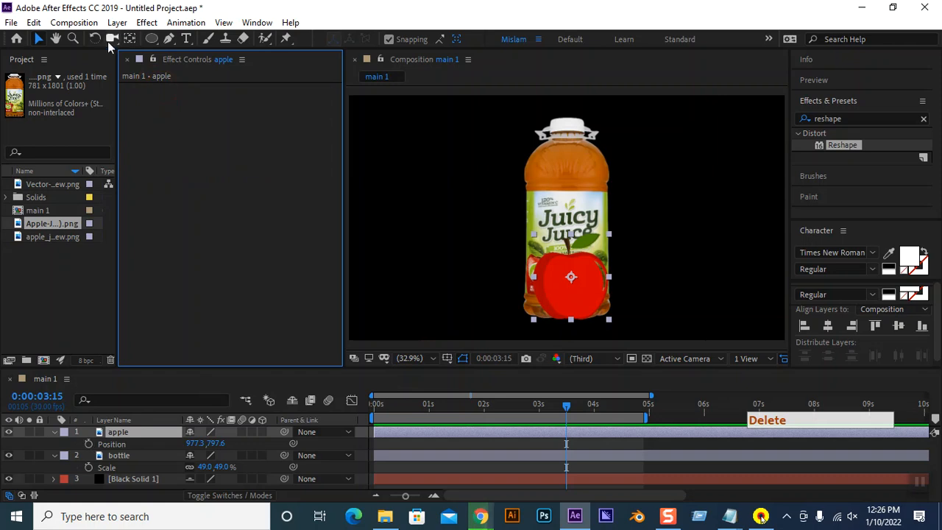
Auto-trace the apple layer to generate masks around its outline
{"action": "left_click", "coordinate": [116, 23]}
{"action": "left_click", "coordinate": [156, 483]}
{"action": "left_click", "coordinate": [503, 367]}
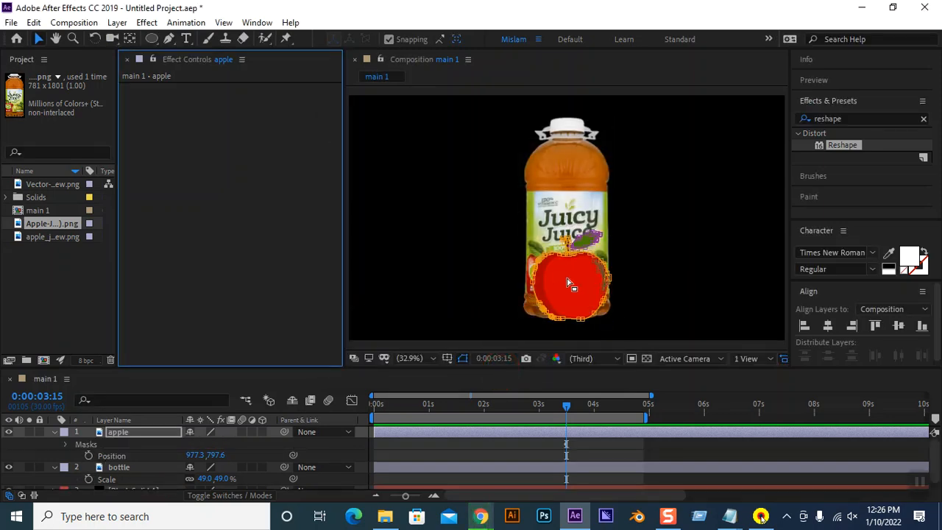
List the apple layer's traced masks and delete Mask 3 and Mask 1, keeping only the apple body outline
{"action": "left_click", "coordinate": [64, 444]}
{"action": "left_click", "coordinate": [111, 455]}
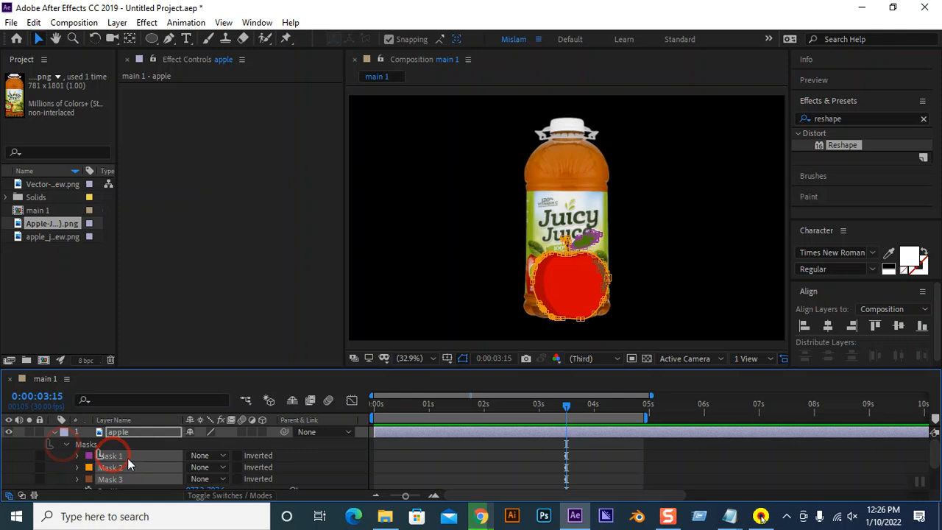
{"action": "left_click", "coordinate": [156, 358]}
{"action": "left_click", "coordinate": [109, 456]}
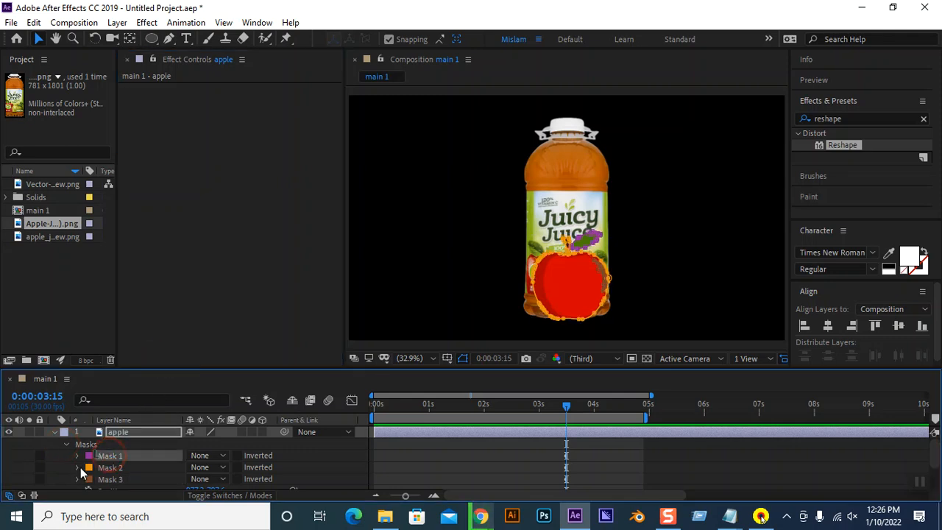
{"action": "left_click", "coordinate": [106, 467]}
{"action": "left_click", "coordinate": [109, 478]}
{"action": "key", "text": "Delete"}
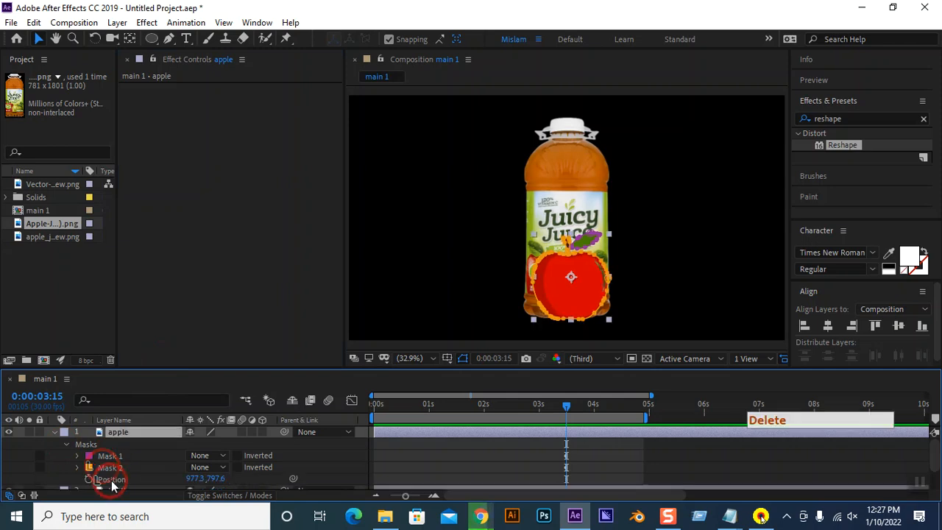
{"action": "left_click", "coordinate": [110, 456]}
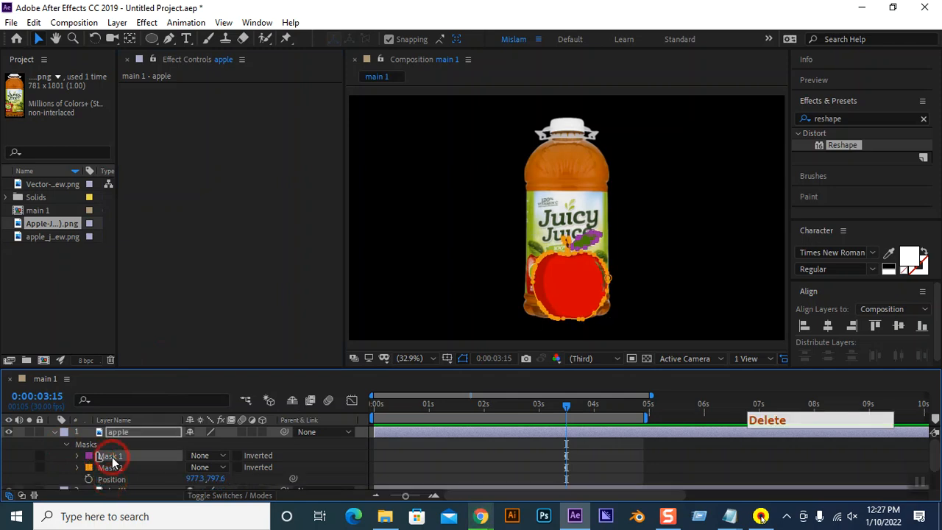
{"action": "key", "text": "Delete"}
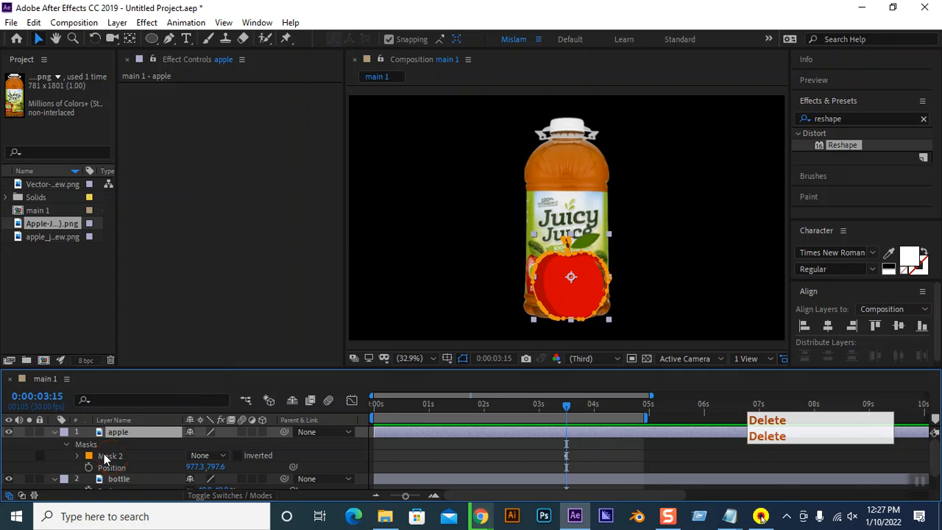
Rename the apple layer's remaining mask as Apple Mask
{"action": "left_click", "coordinate": [106, 456]}
{"action": "right_click", "coordinate": [107, 456]}
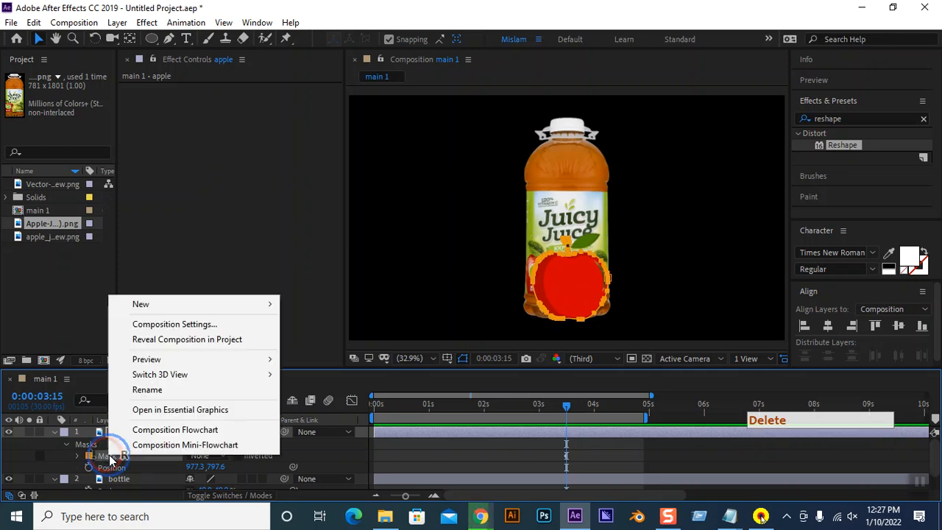
{"action": "left_click", "coordinate": [161, 392]}
{"action": "type", "text": "App"}
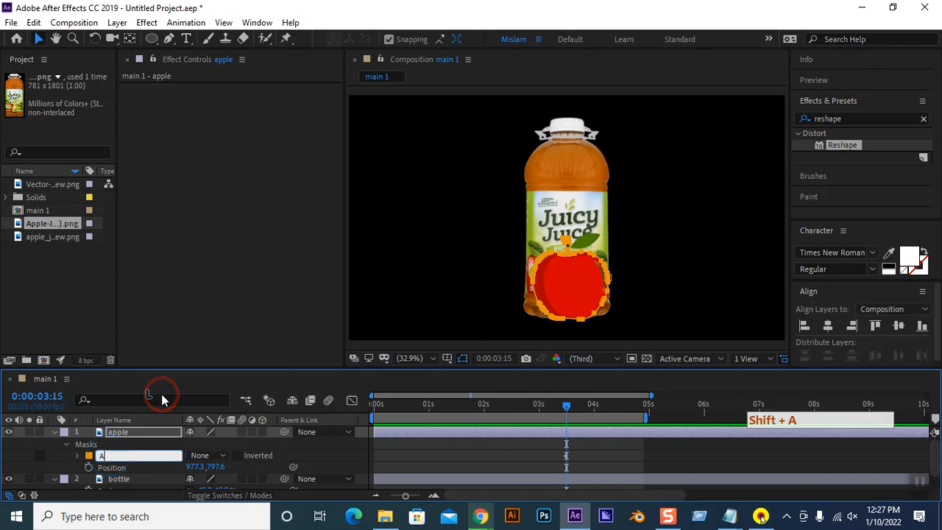
{"action": "type", "text": "Mask"}
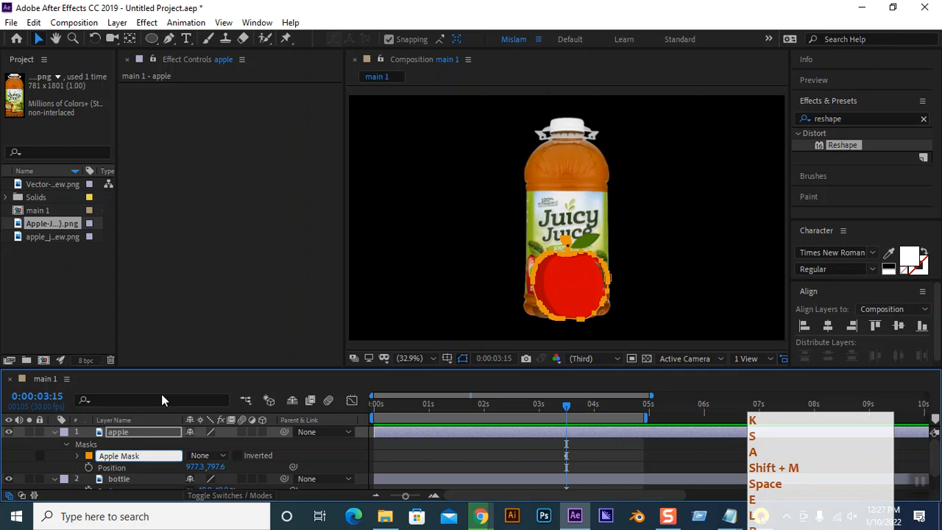
{"action": "key", "text": "Return"}
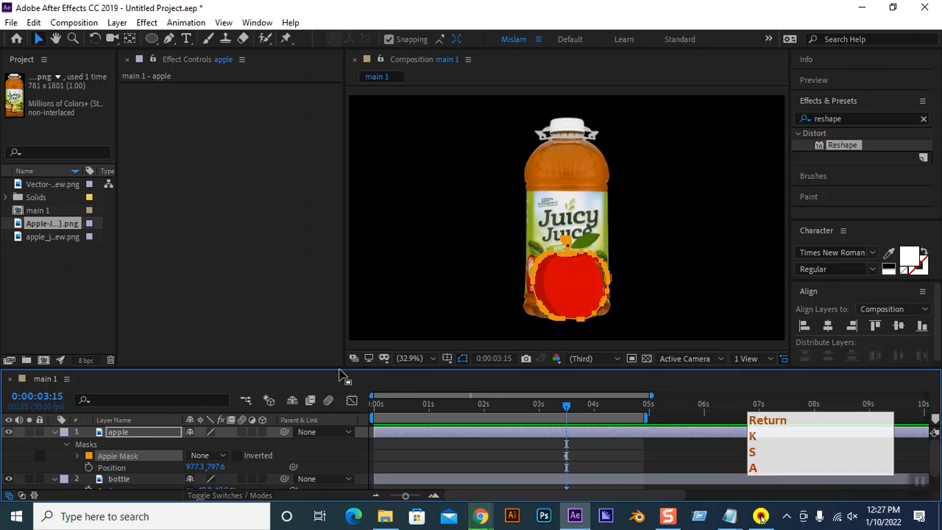
Enlarge the timeline area and auto-trace the bottle layer's Alpha channel for the current frame
{"action": "left_click_drag", "start_coordinate": [357, 369], "coordinate": [354, 315]}
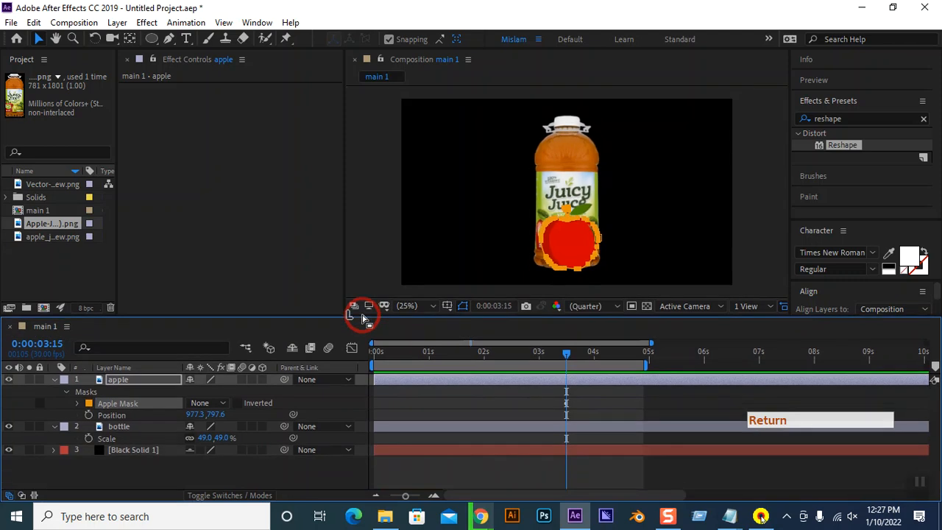
{"action": "left_click", "coordinate": [120, 427]}
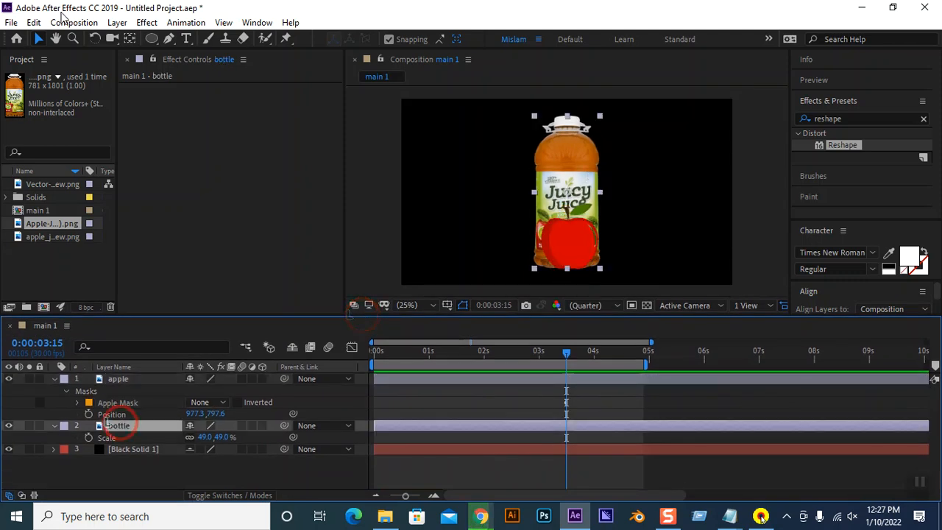
{"action": "left_click", "coordinate": [117, 22]}
{"action": "left_click", "coordinate": [150, 482]}
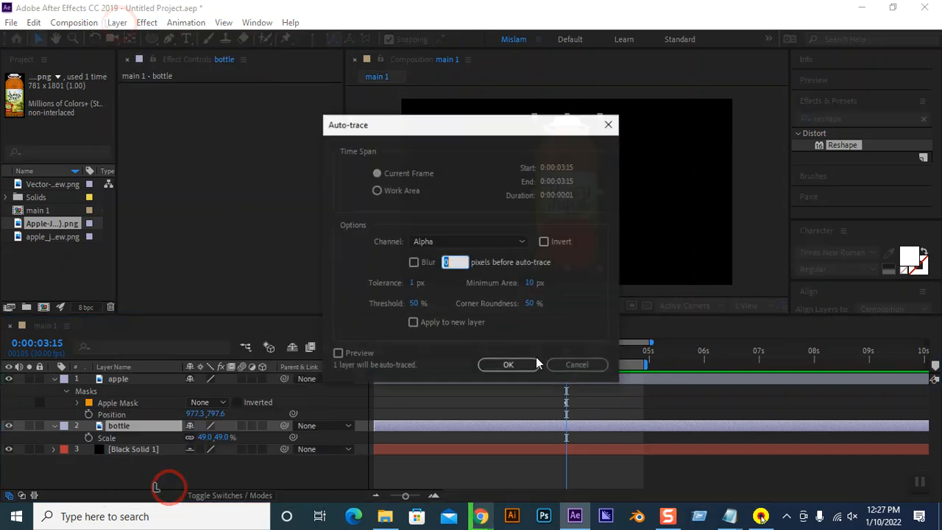
{"action": "left_click", "coordinate": [506, 365]}
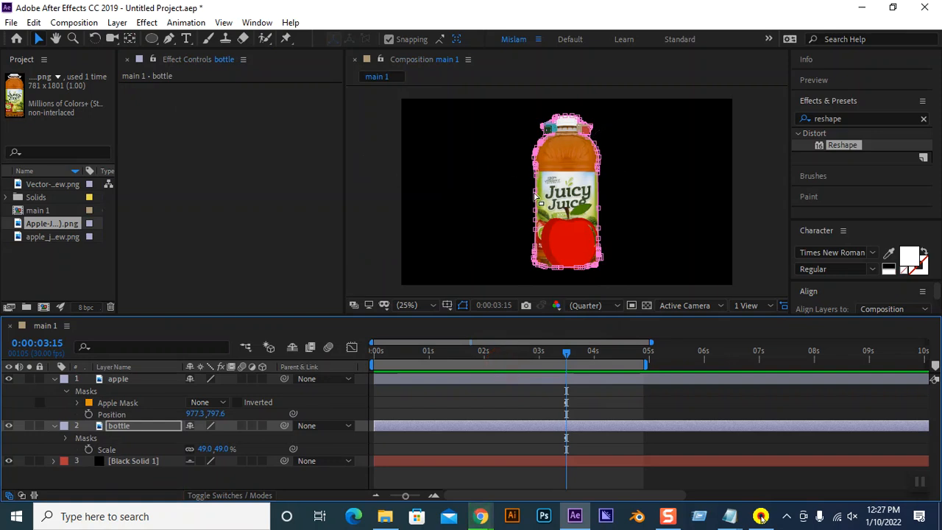
List the bottle layer's traced masks and delete Mask 2 through Mask 5, keeping the main bottle outline
{"action": "left_click", "coordinate": [66, 439]}
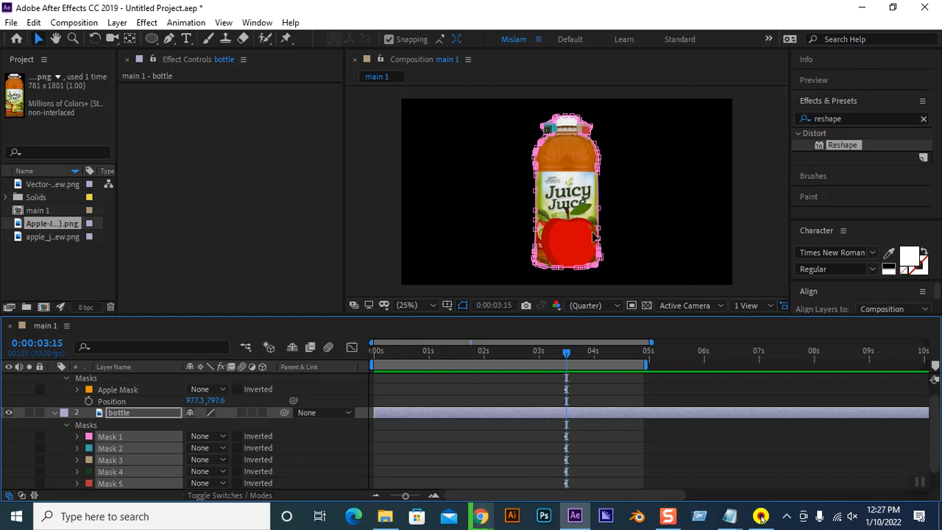
{"action": "left_click", "coordinate": [100, 442]}
{"action": "left_click", "coordinate": [160, 287]}
{"action": "left_click", "coordinate": [119, 445]}
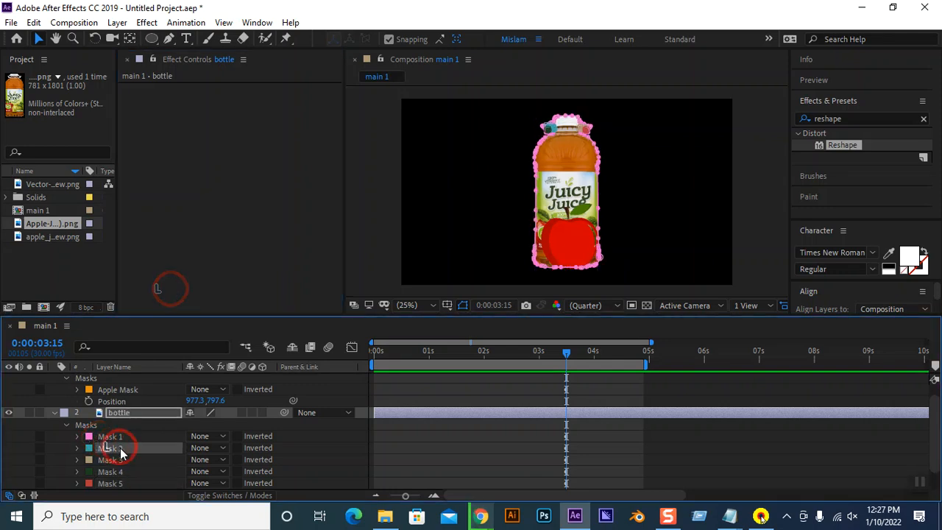
{"action": "left_click", "coordinate": [120, 485], "text": "shift"}
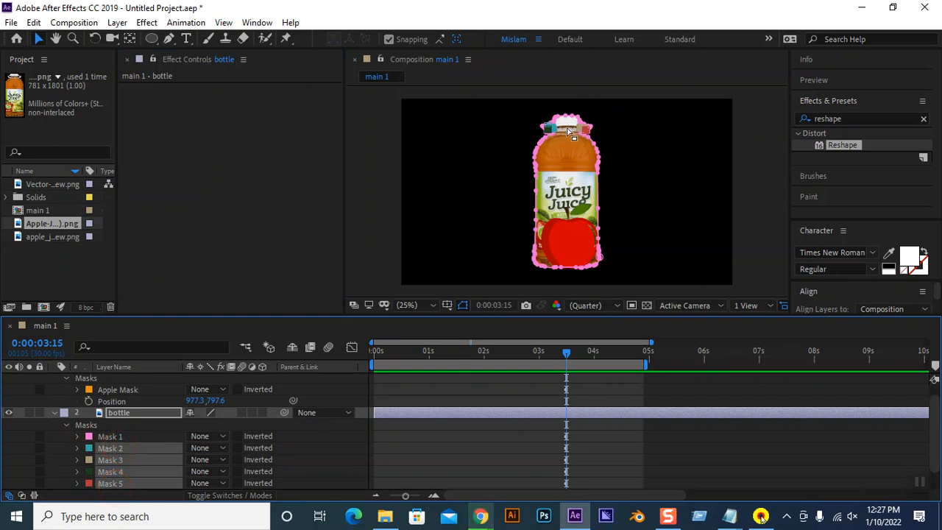
{"action": "key", "text": "Delete"}
Rename the bottle layer's remaining mask as Bottle Mask
{"action": "left_click", "coordinate": [110, 448]}
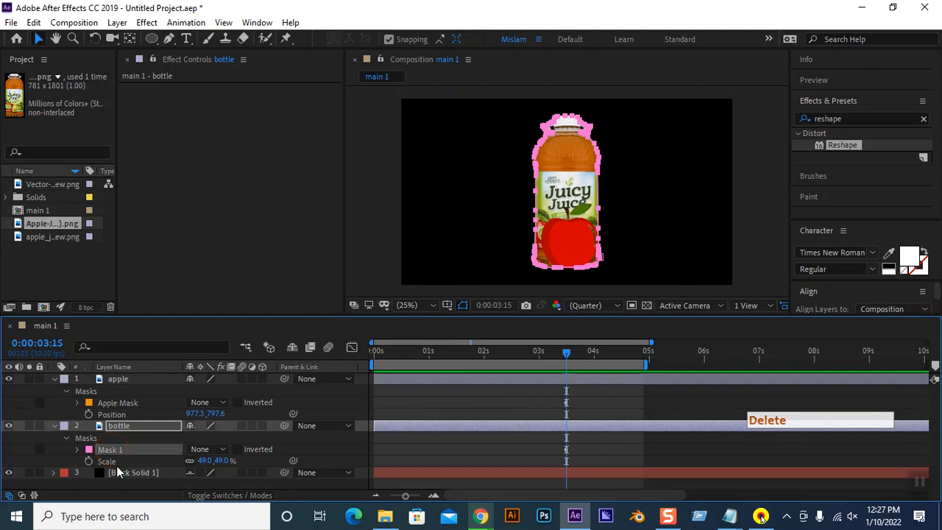
{"action": "right_click", "coordinate": [114, 449]}
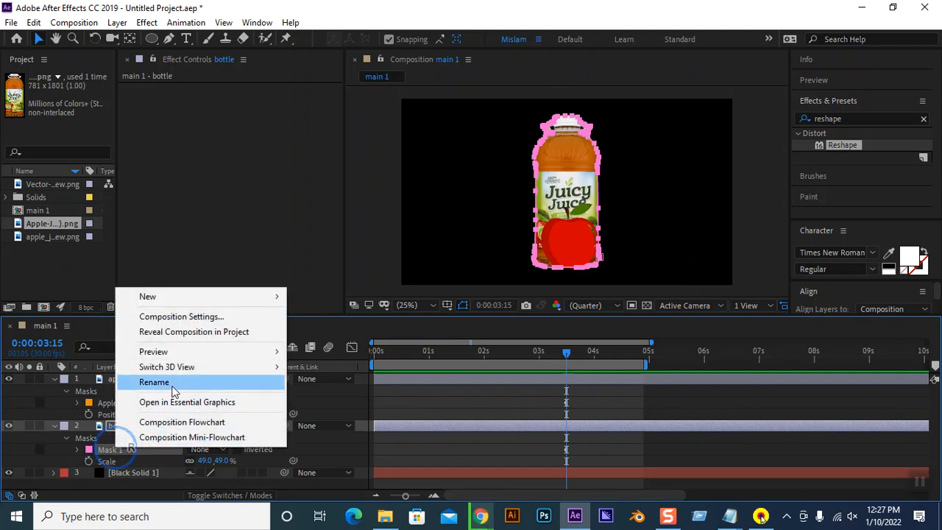
{"action": "left_click", "coordinate": [169, 383]}
{"action": "type", "text": "B"}
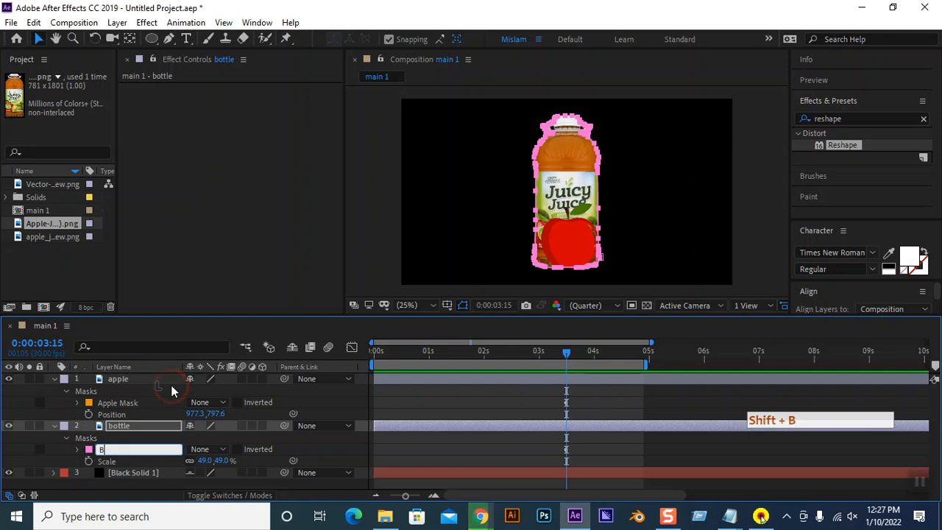
{"action": "type", "text": "ottle Mask"}
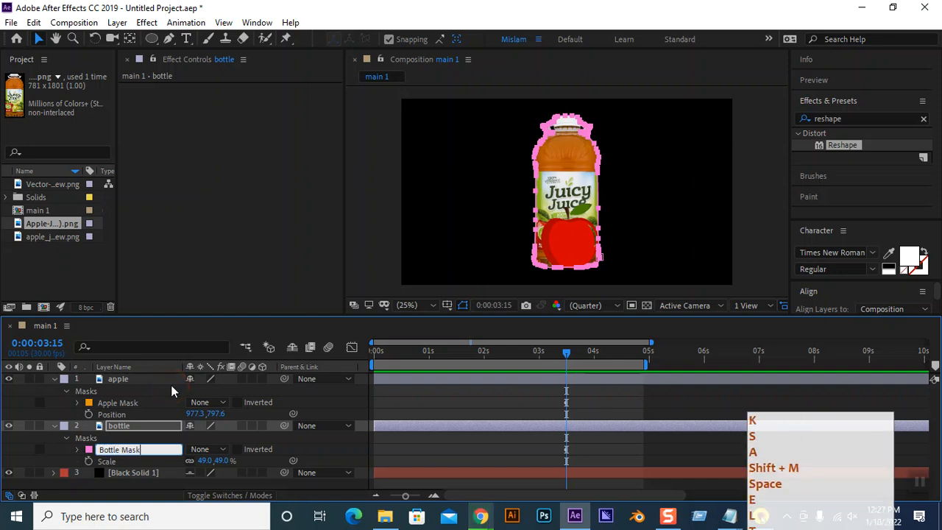
{"action": "key", "text": "Return"}
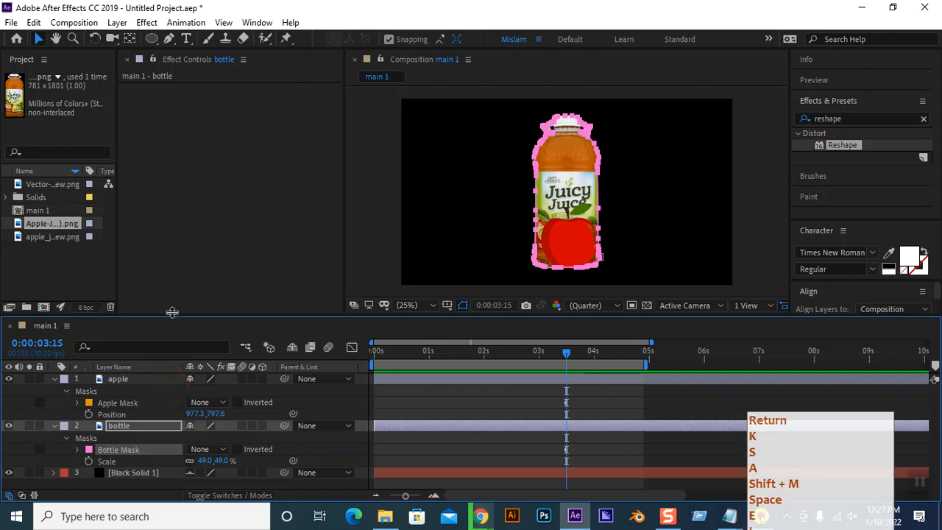
Apply the Reshape effect to the apple layer
{"action": "left_click", "coordinate": [175, 307]}
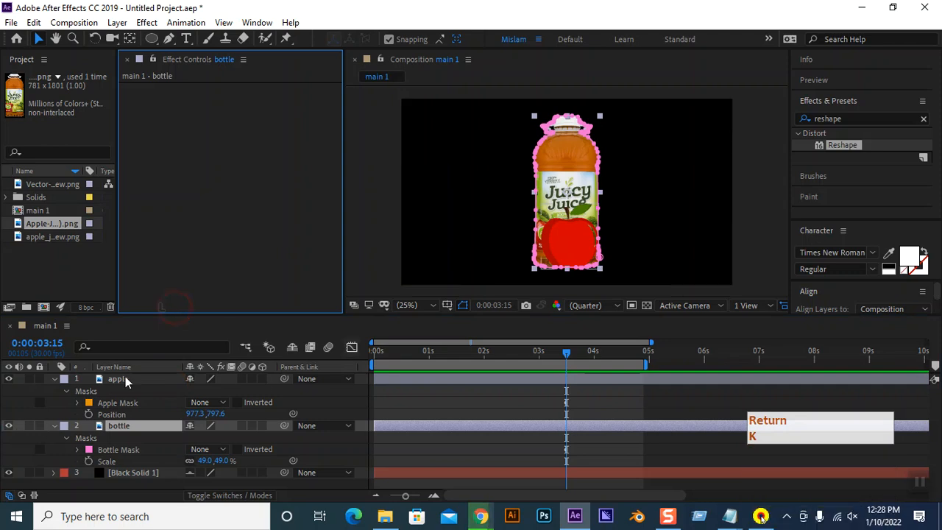
{"action": "left_click", "coordinate": [118, 447]}
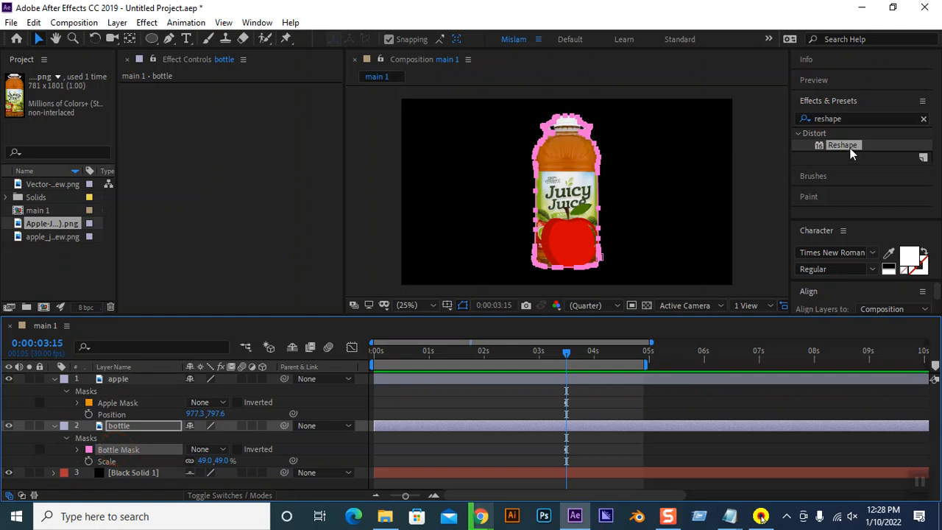
{"action": "left_click_drag", "start_coordinate": [850, 148], "coordinate": [143, 380]}
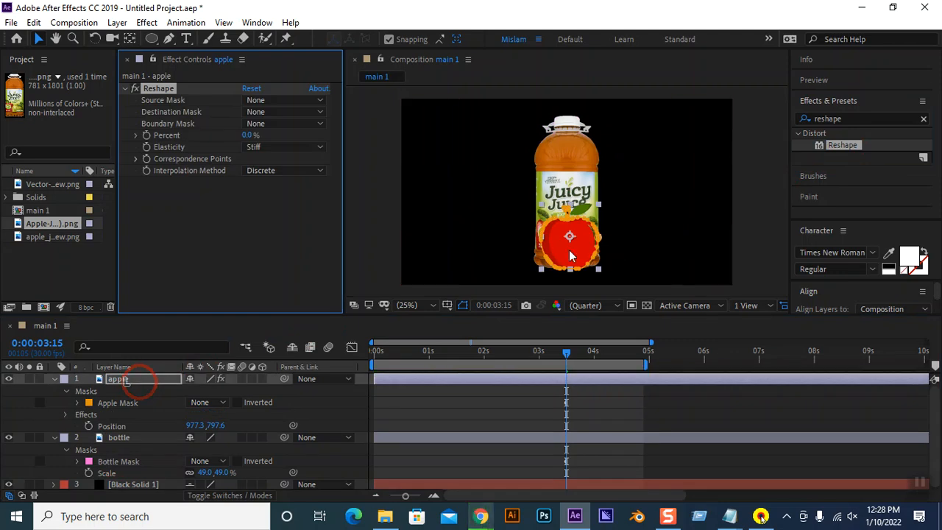
Set Reshape's Source Mask to Apple Mask and select the bottle layer's Bottle Mask
{"action": "left_click", "coordinate": [288, 101]}
{"action": "left_click", "coordinate": [294, 135]}
{"action": "left_click", "coordinate": [134, 460]}
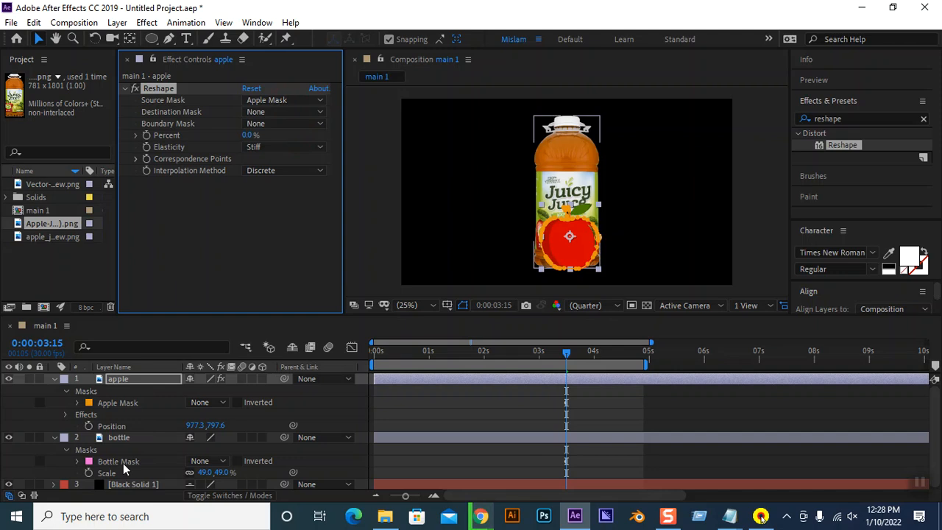
Copy the Bottle Mask from the bottle layer and paste it onto the apple layer
{"action": "left_click", "coordinate": [122, 462]}
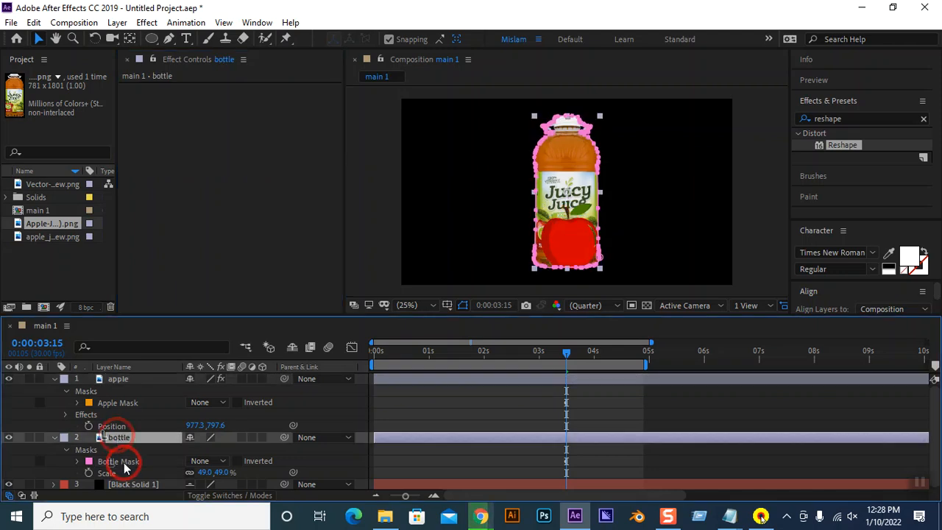
{"action": "left_click", "coordinate": [124, 462]}
{"action": "key", "text": "ctrl+c"}
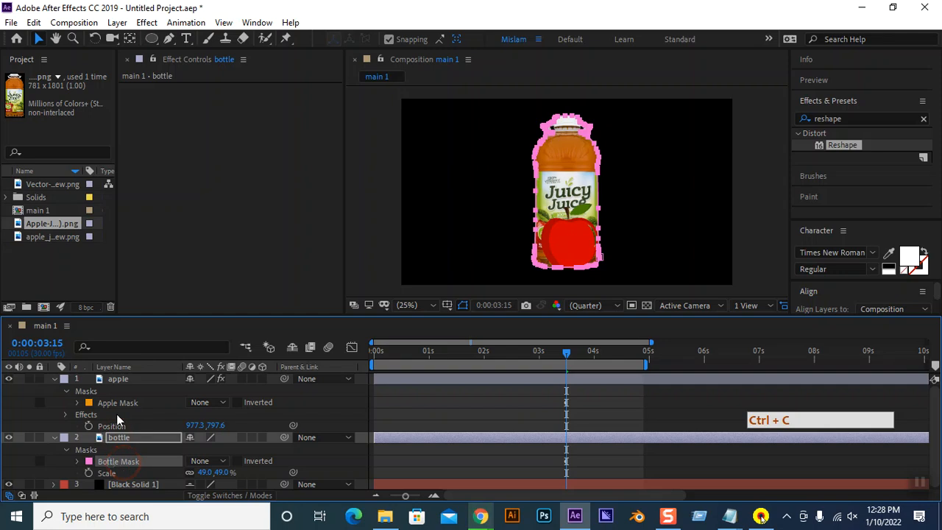
{"action": "left_click", "coordinate": [119, 379]}
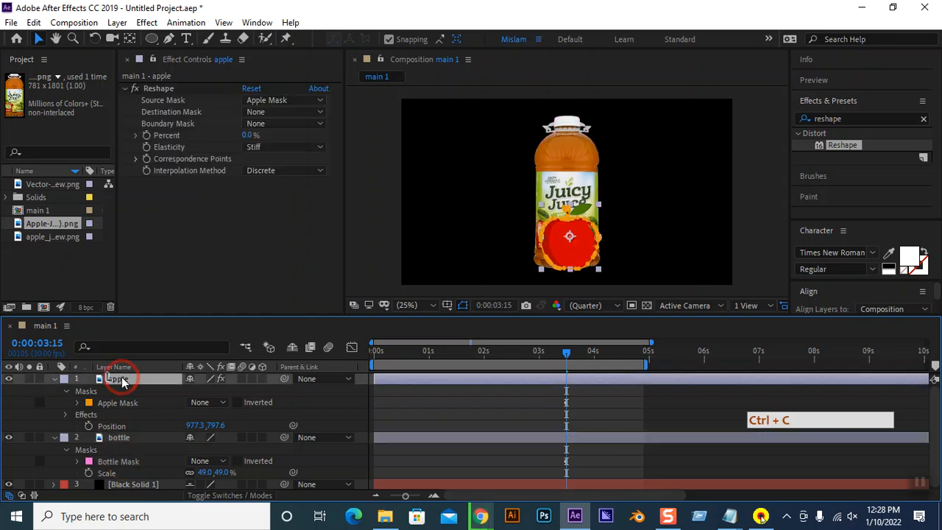
{"action": "key", "text": "ctrl+v"}
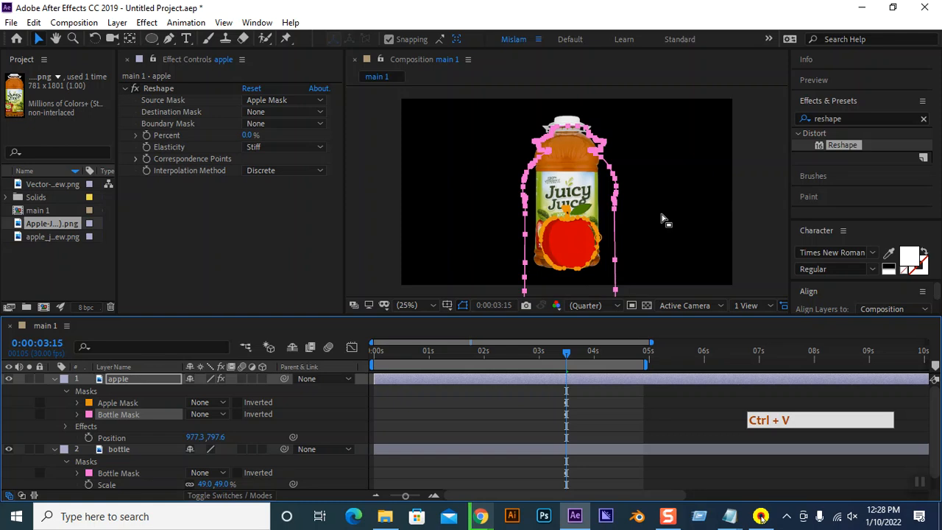
Examine the full outline of the pasted Bottle Mask and its mask properties on the apple layer
{"action": "left_click", "coordinate": [407, 305]}
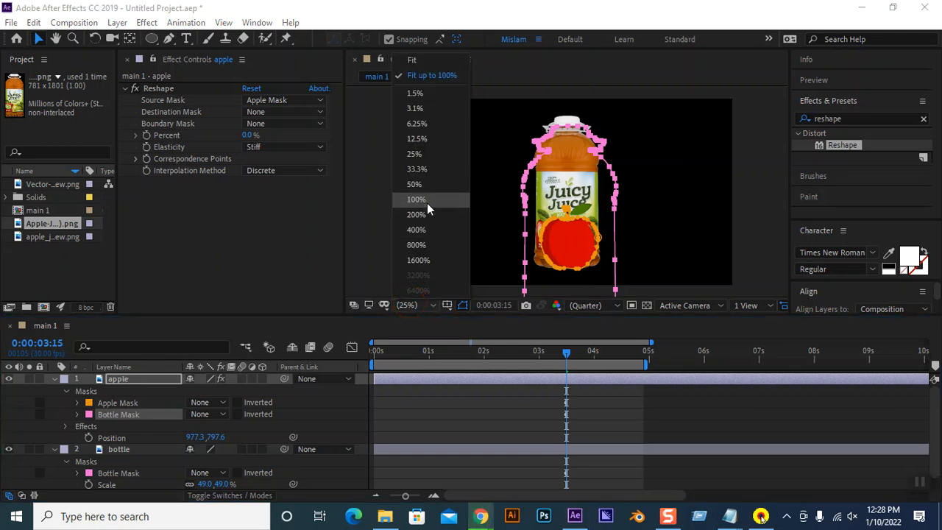
{"action": "left_click", "coordinate": [428, 96]}
{"action": "left_click", "coordinate": [418, 305]}
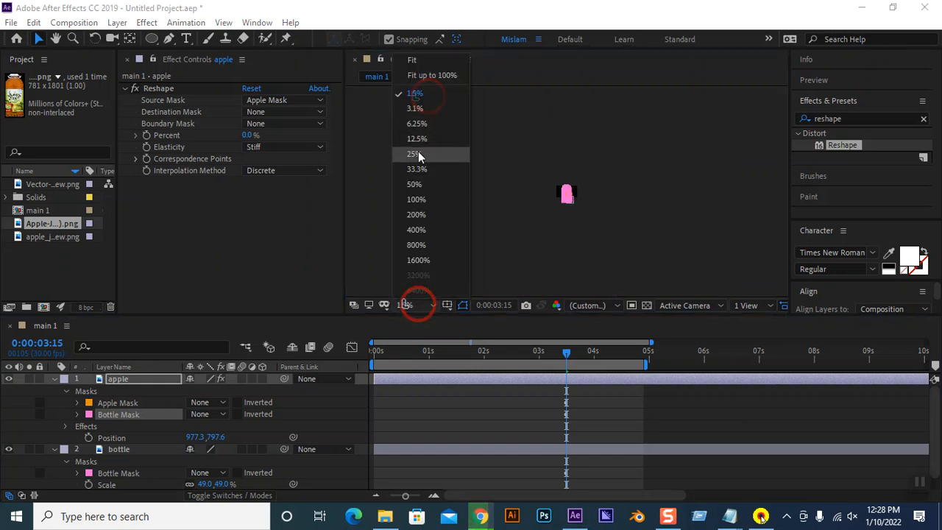
{"action": "left_click", "coordinate": [418, 154]}
{"action": "key", "text": "comma"}
{"action": "key", "text": "comma"}
{"action": "key", "text": "period"}
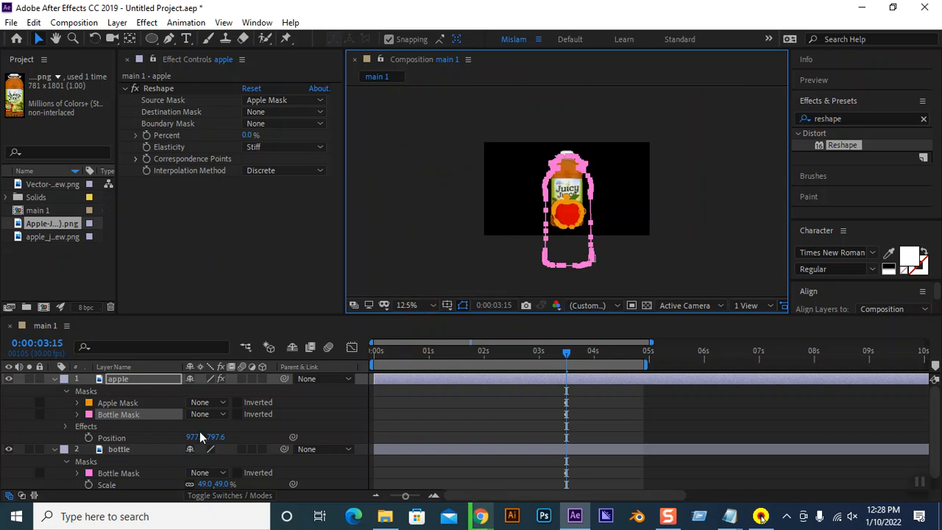
{"action": "left_click", "coordinate": [77, 414]}
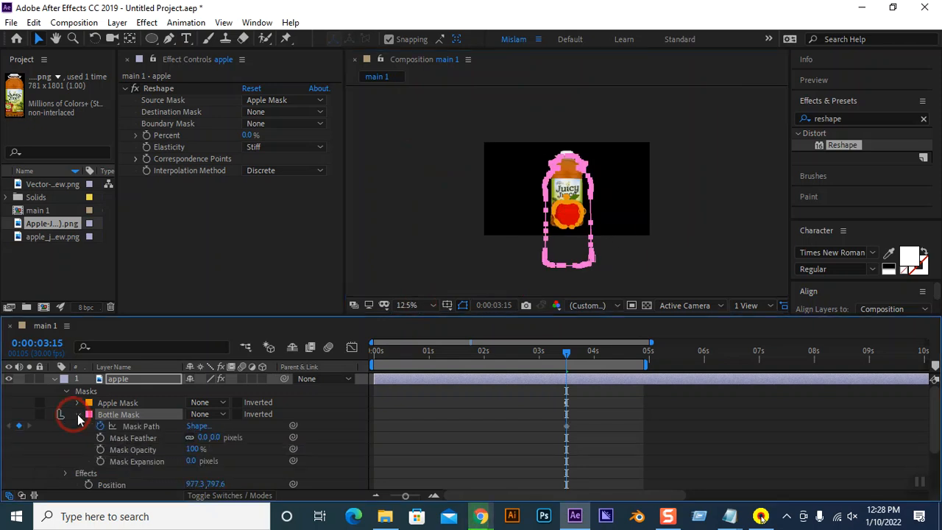
{"action": "left_click", "coordinate": [78, 416]}
{"action": "left_click", "coordinate": [78, 416]}
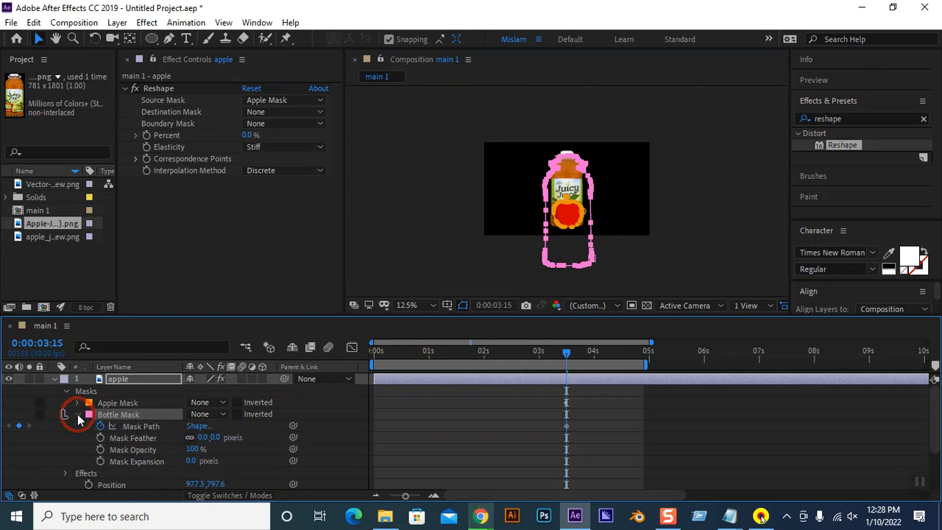
{"action": "left_click", "coordinate": [78, 416]}
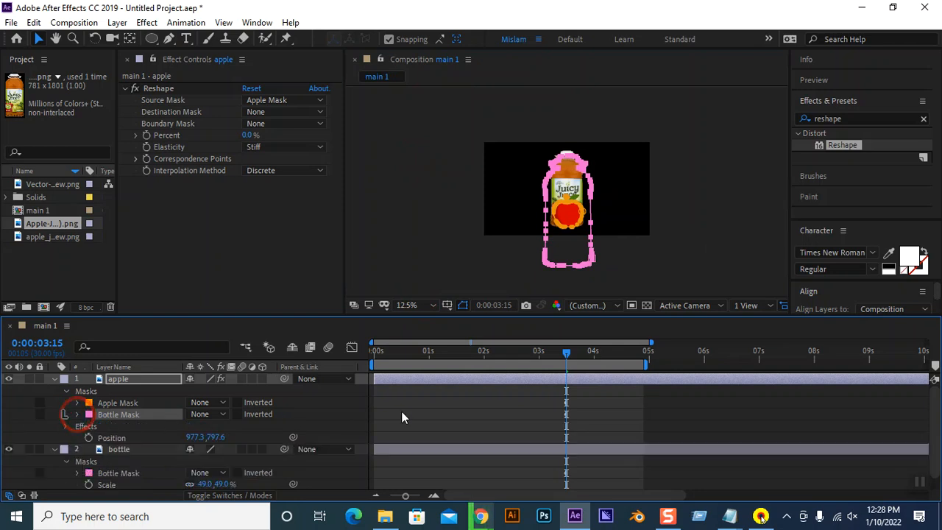
Set the bottle layer's scale to 60% and select the apple layer's Bottle Mask
{"action": "scroll", "coordinate": [161, 452], "scroll_direction": "down", "scroll_amount": 1}
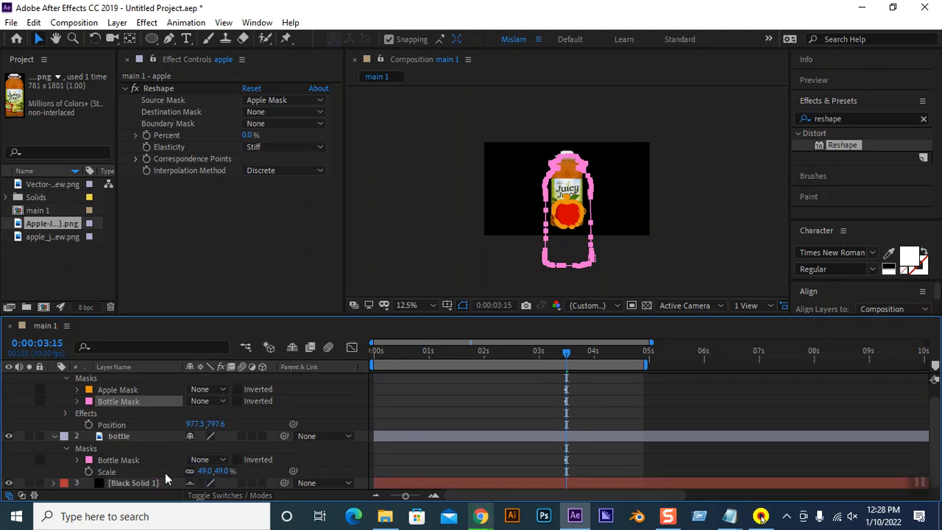
{"action": "mouse_move", "coordinate": [204, 478]}
{"action": "left_mouse_down"}
{"action": "mouse_move", "coordinate": [193, 475]}
{"action": "mouse_move", "coordinate": [206, 473]}
{"action": "left_mouse_up"}
{"action": "left_click", "coordinate": [183, 436]}
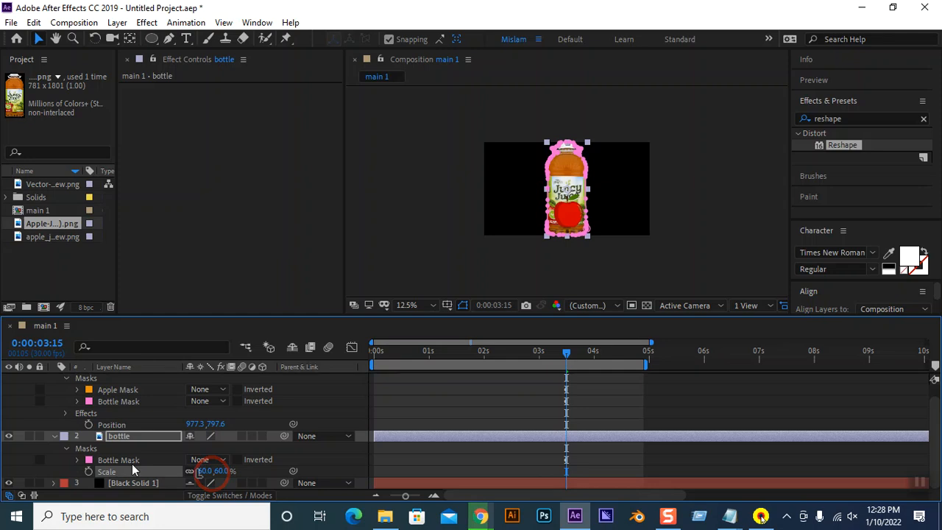
{"action": "left_click", "coordinate": [142, 402]}
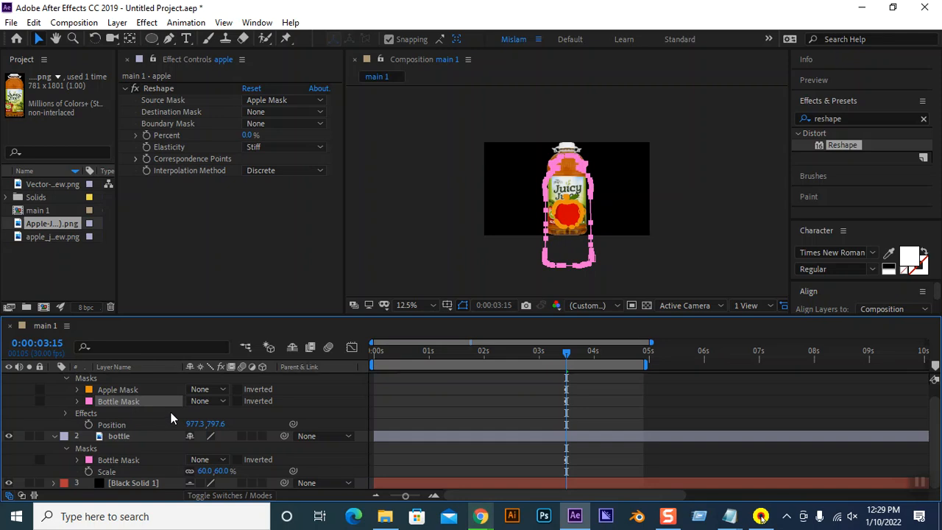
Delete the apple and bottle layers from the main 1 composition
{"action": "scroll", "coordinate": [169, 413], "scroll_direction": "up", "scroll_amount": 1}
{"action": "left_click", "coordinate": [122, 379]}
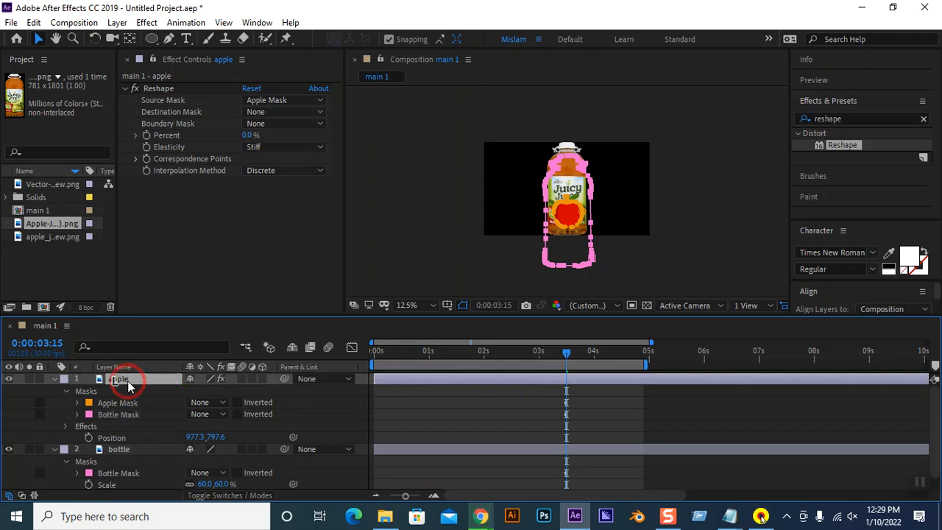
{"action": "scroll", "coordinate": [126, 475], "scroll_direction": "down", "scroll_amount": 1}
{"action": "left_click", "coordinate": [120, 435]}
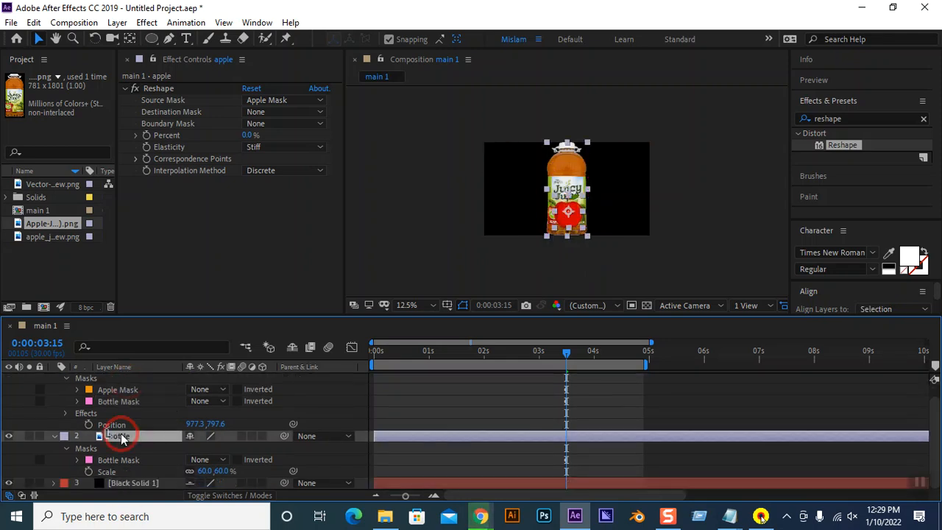
{"action": "key", "text": "Delete"}
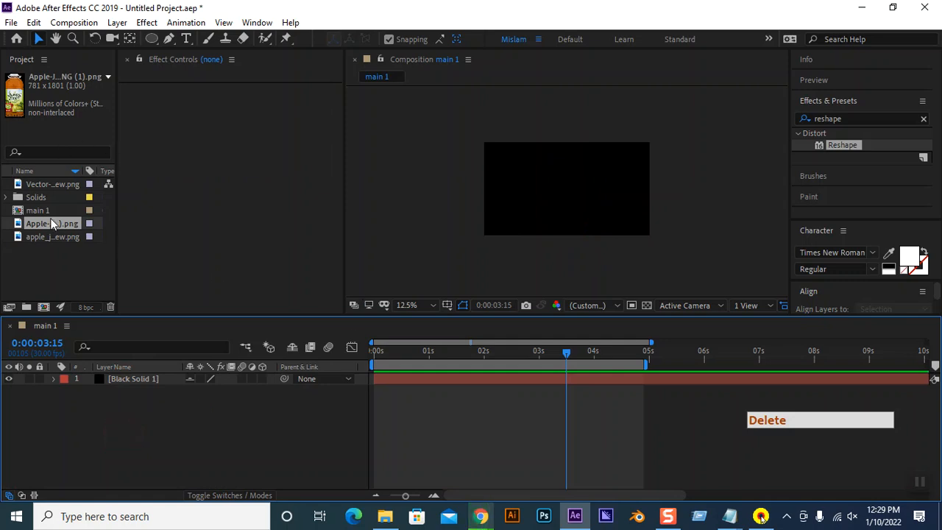
Add Apple-Juice-Transparent-PNG (1).png and apple_juice-removebg-preview.png to main 1 and bring both above the black solid
{"action": "left_click_drag", "start_coordinate": [47, 223], "coordinate": [63, 453]}
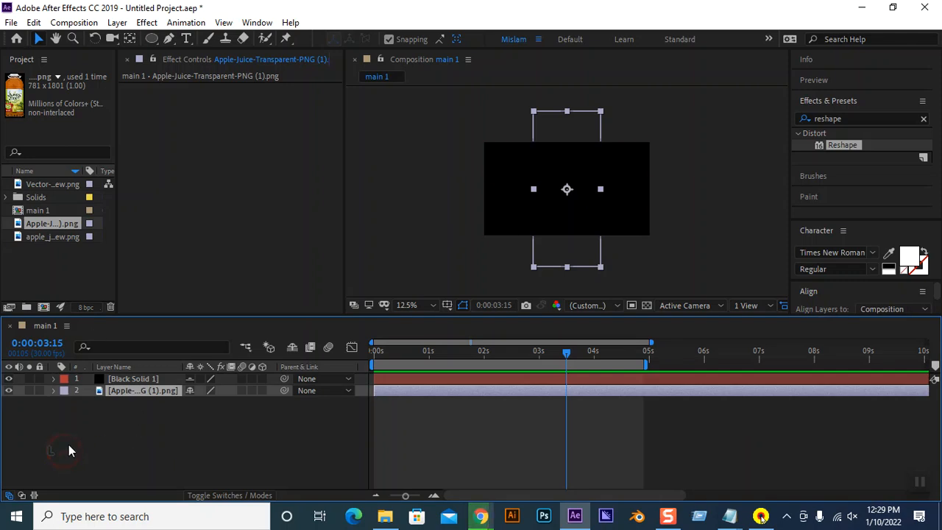
{"action": "left_click_drag", "start_coordinate": [55, 240], "coordinate": [67, 435]}
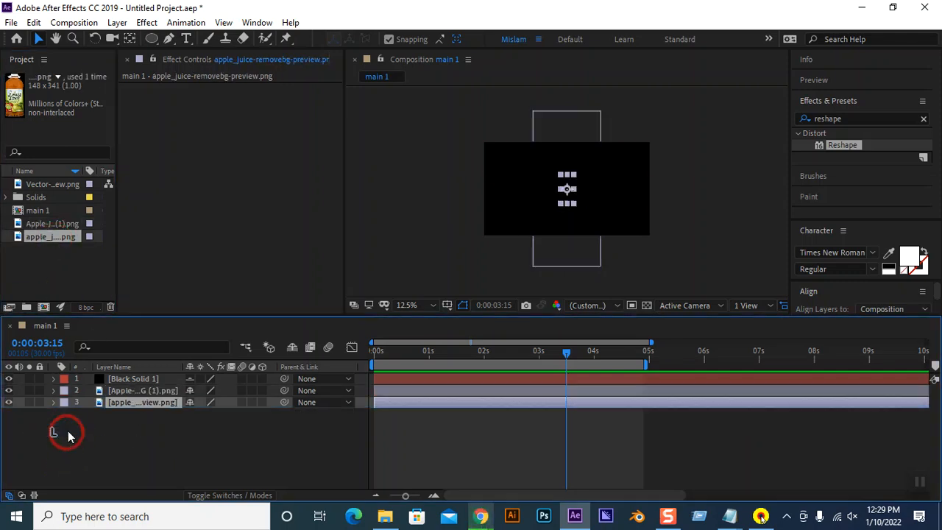
{"action": "left_click", "coordinate": [156, 398]}
{"action": "left_click", "coordinate": [151, 421]}
{"action": "left_click", "coordinate": [153, 391]}
{"action": "left_click", "coordinate": [154, 399]}
{"action": "left_click", "coordinate": [154, 390], "text": "ctrl"}
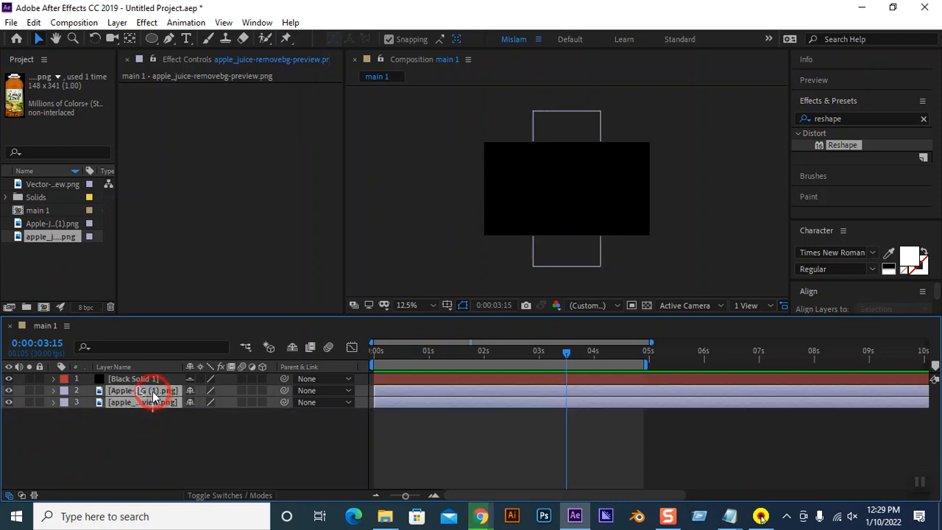
{"action": "left_click", "coordinate": [156, 380], "text": "ctrl"}
{"action": "left_click", "coordinate": [156, 379], "text": "ctrl"}
{"action": "key", "text": "ctrl+shift+bracketright"}
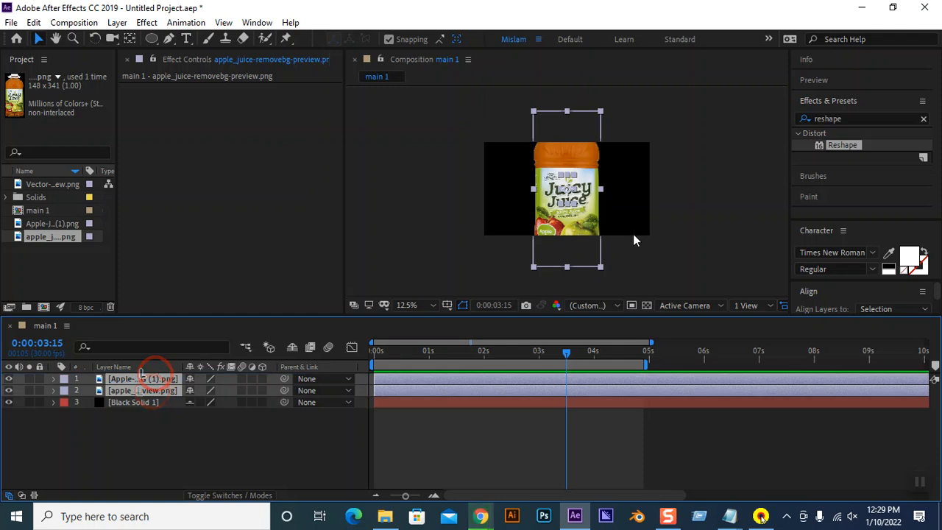
Remove the apple_juice-removebg-preview.png layer and add the Vector-Apple-Fruit image above the juice bottle layer
{"action": "left_click", "coordinate": [146, 437]}
{"action": "left_click_drag", "start_coordinate": [150, 392], "coordinate": [153, 378]}
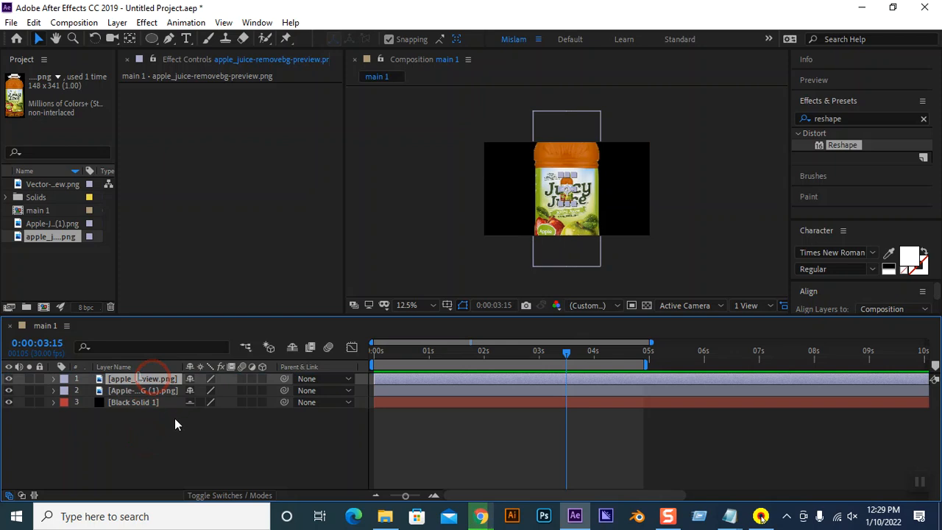
{"action": "key", "text": "Delete"}
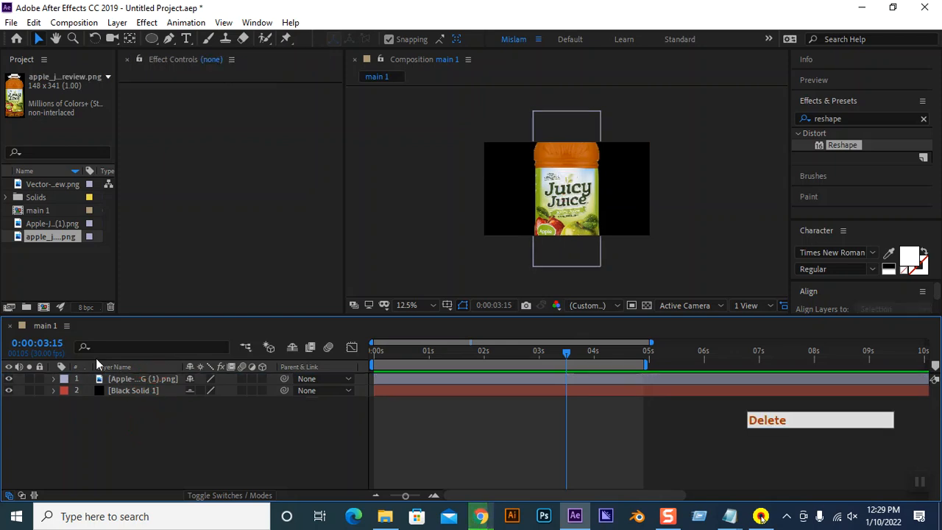
{"action": "left_click", "coordinate": [57, 221]}
{"action": "left_click_drag", "start_coordinate": [65, 183], "coordinate": [143, 380]}
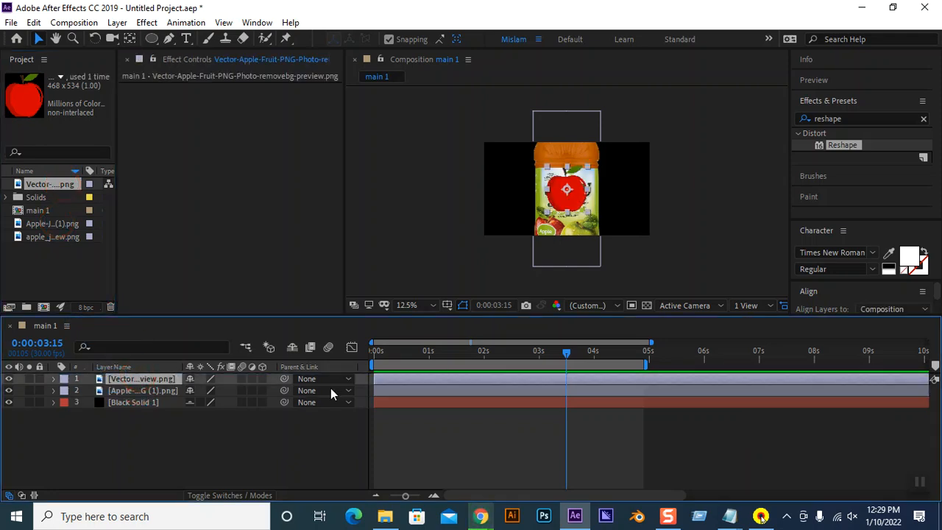
Increase the main 1 composition's width while keeping the aspect ratio locked to 16:9
{"action": "left_click", "coordinate": [87, 21]}
{"action": "left_click", "coordinate": [104, 62]}
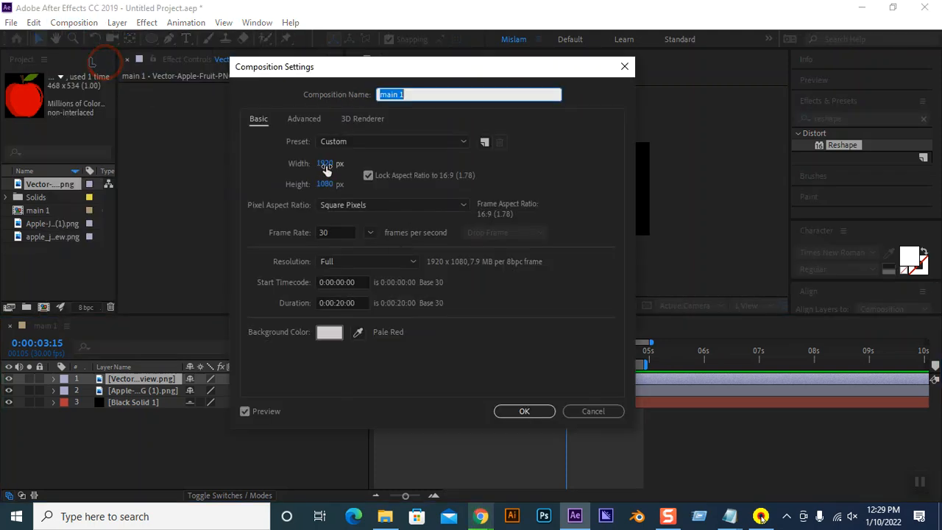
{"action": "left_click", "coordinate": [415, 139]}
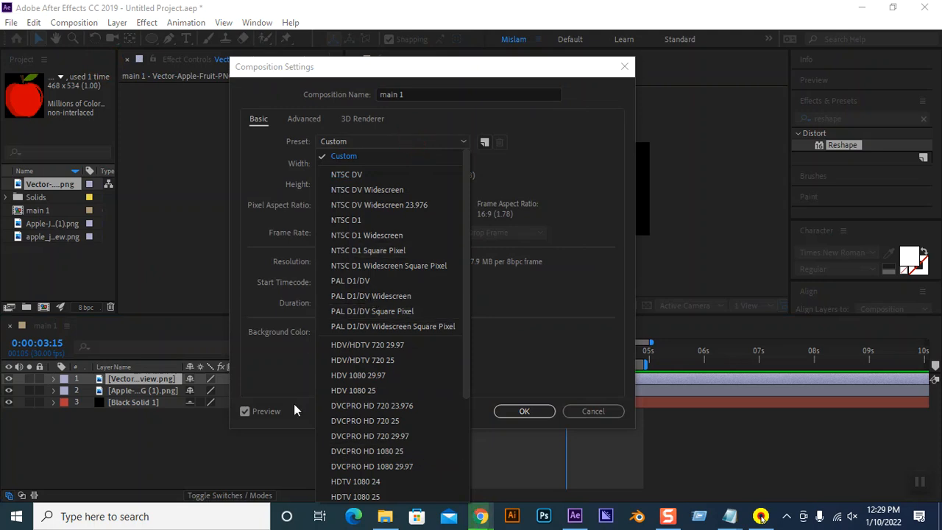
{"action": "left_click", "coordinate": [283, 374]}
{"action": "left_click_drag", "start_coordinate": [326, 164], "coordinate": [542, 172]}
{"action": "left_click", "coordinate": [523, 411]}
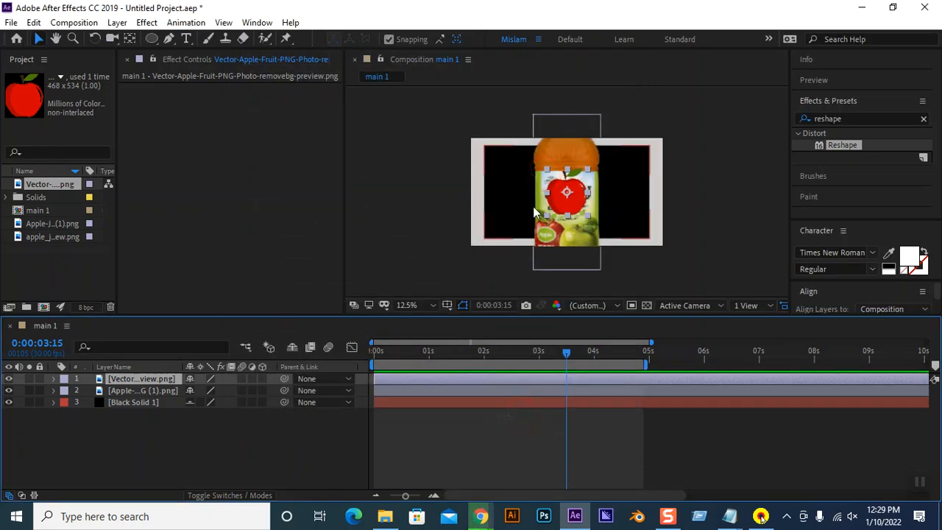
Delete the black solid layer from the composition
{"action": "left_click", "coordinate": [154, 430]}
{"action": "left_click", "coordinate": [129, 404]}
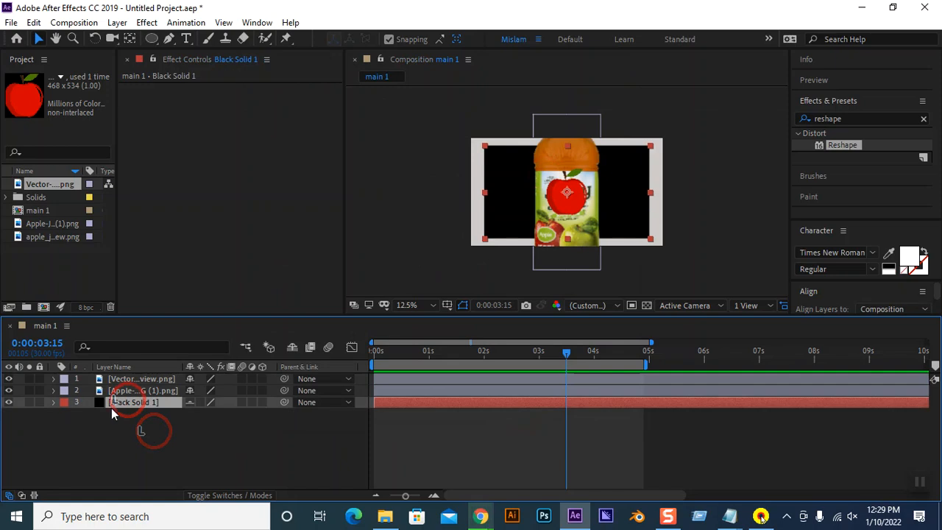
{"action": "key", "text": "Delete"}
{"action": "right_click", "coordinate": [116, 422]}
{"action": "left_click", "coordinate": [164, 439]}
Scale the apple and juice bottle layers down together to about half size so the bottle fits inside the frame
{"action": "left_click_drag", "start_coordinate": [157, 441], "coordinate": [134, 377]}
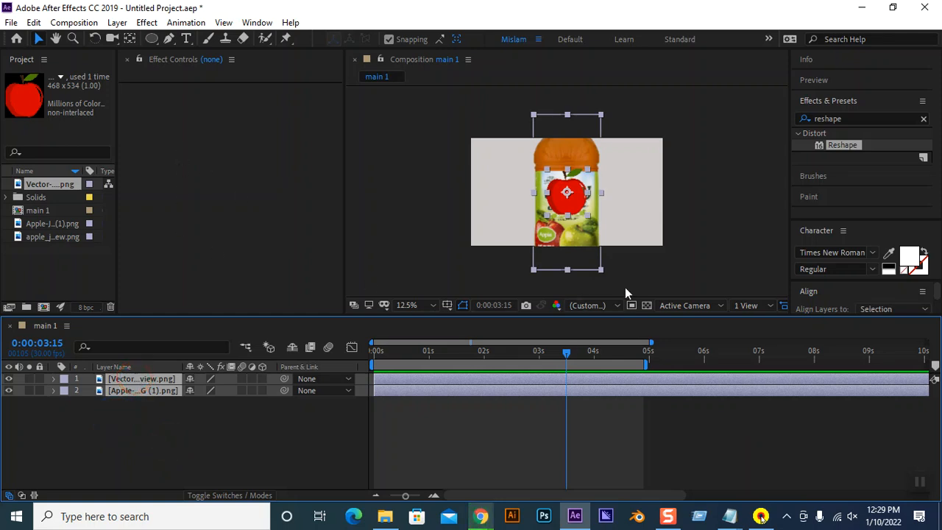
{"action": "left_click_drag", "start_coordinate": [601, 270], "coordinate": [586, 236]}
{"action": "left_click", "coordinate": [208, 448]}
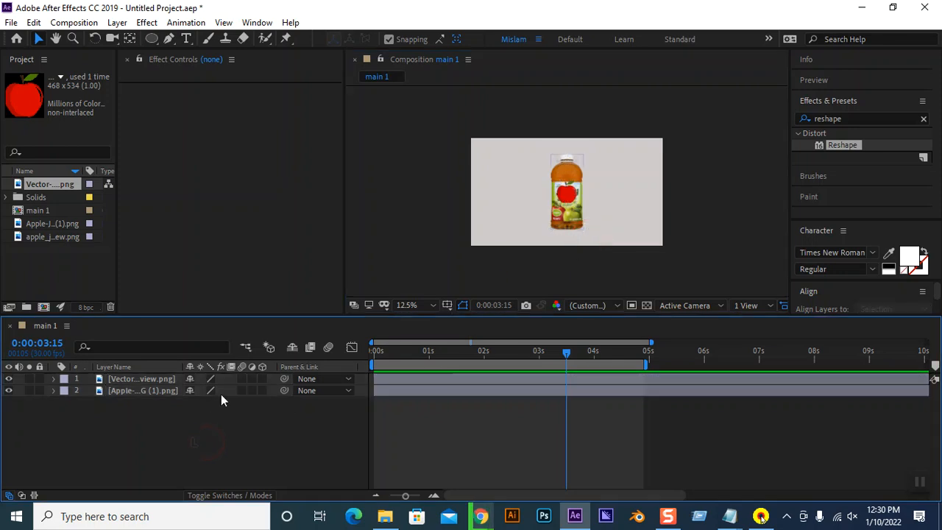
Rename the vector apple image layer as "apple"
{"action": "left_click", "coordinate": [119, 379]}
{"action": "left_click", "coordinate": [139, 401]}
{"action": "left_click", "coordinate": [141, 384]}
{"action": "right_click", "coordinate": [141, 381]}
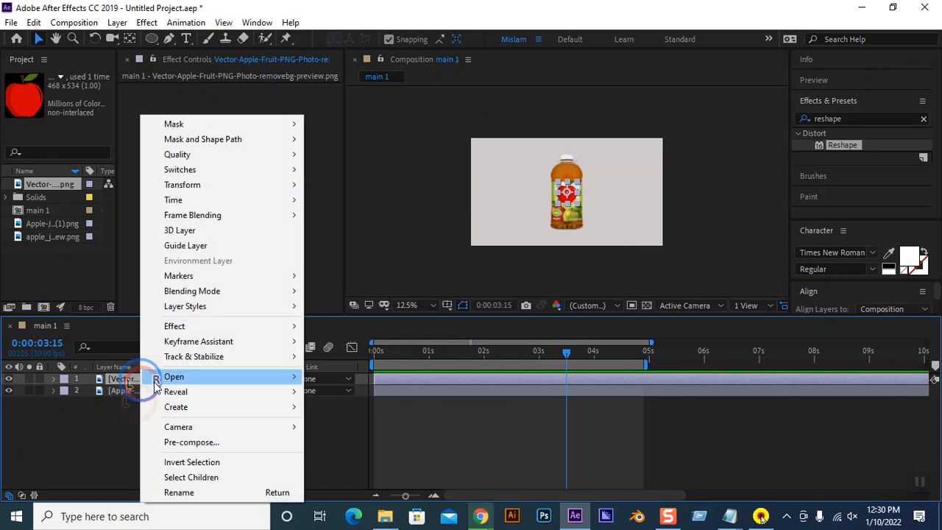
{"action": "left_click", "coordinate": [178, 492]}
{"action": "type", "text": "apple"}
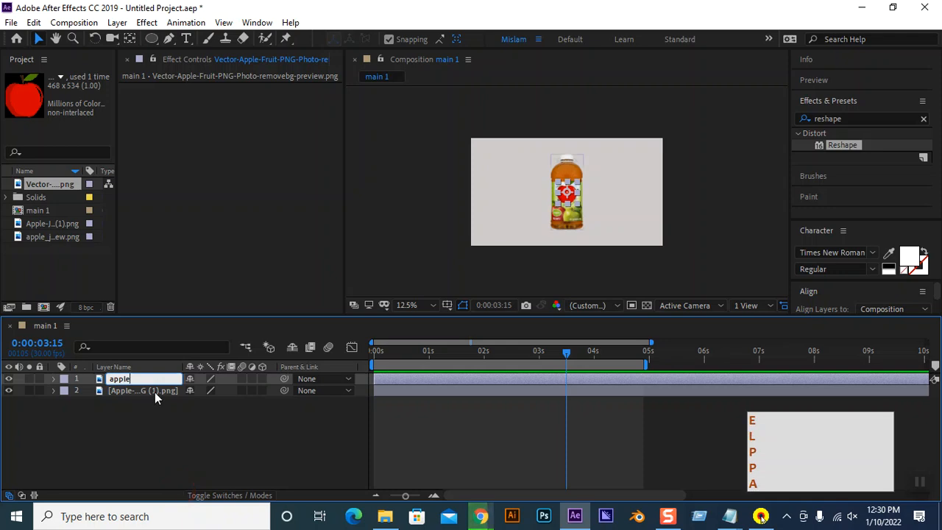
Rename the juice bottle image layer as "bottle"
{"action": "left_click", "coordinate": [154, 392]}
{"action": "right_click", "coordinate": [154, 392]}
{"action": "left_click", "coordinate": [183, 380]}
{"action": "type", "text": "bottke"}
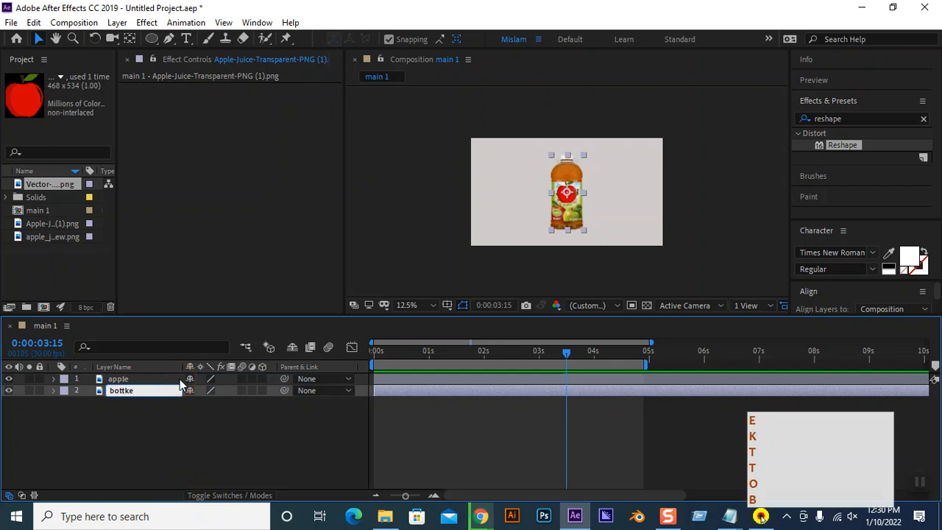
{"action": "key", "text": "BackSpace"}
{"action": "key", "text": "BackSpace"}
{"action": "type", "text": "le"}
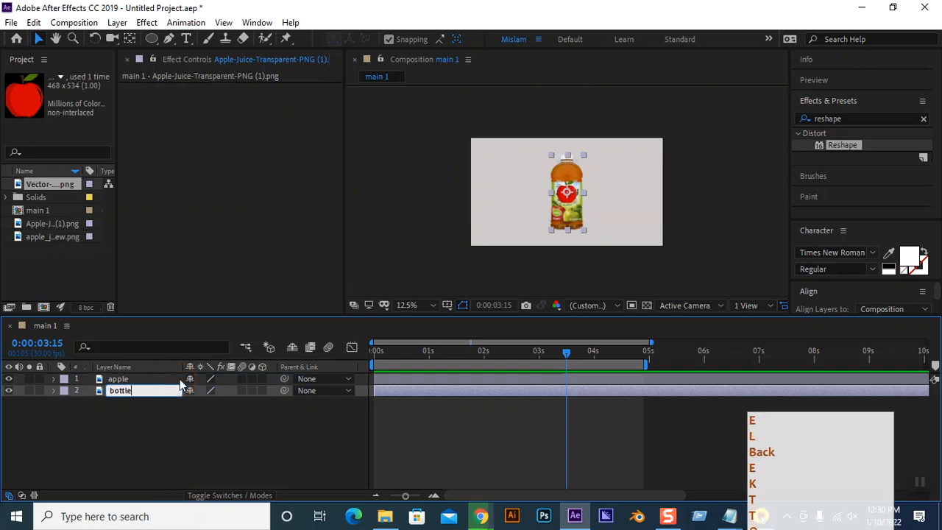
{"action": "left_click", "coordinate": [150, 421]}
{"action": "left_click", "coordinate": [423, 306]}
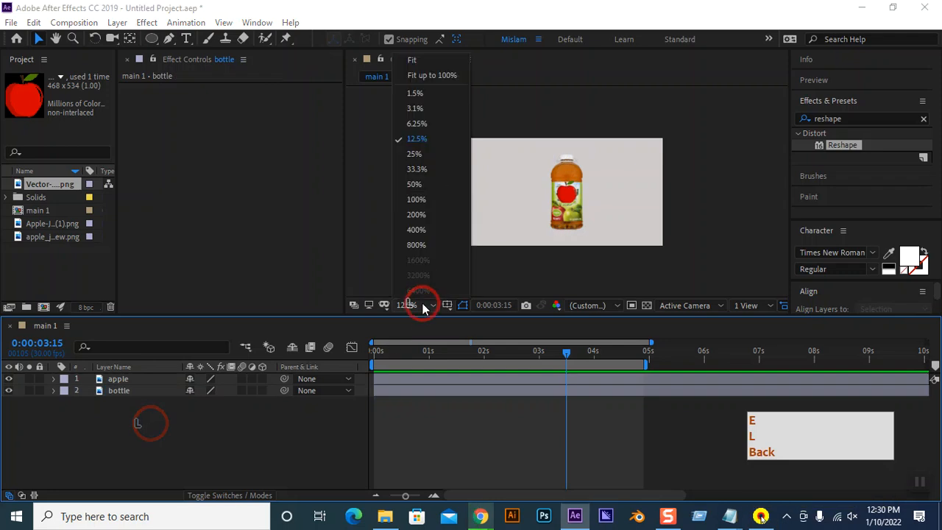
{"action": "left_click", "coordinate": [446, 76]}
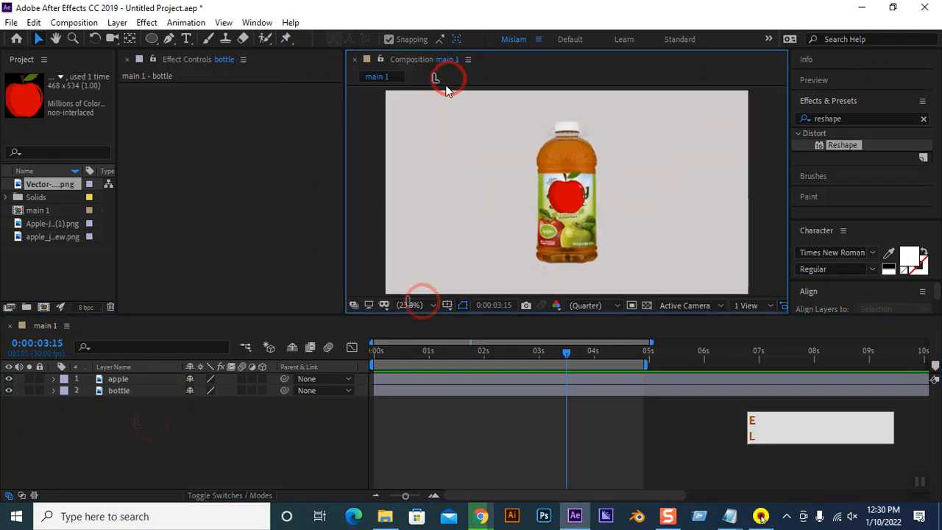
Change the background colour of the main 1 composition to black in its composition settings
{"action": "left_click", "coordinate": [573, 197]}
{"action": "mouse_move", "coordinate": [573, 200]}
{"action": "left_mouse_down"}
{"action": "mouse_move", "coordinate": [574, 248]}
{"action": "mouse_move", "coordinate": [570, 212]}
{"action": "left_mouse_up"}
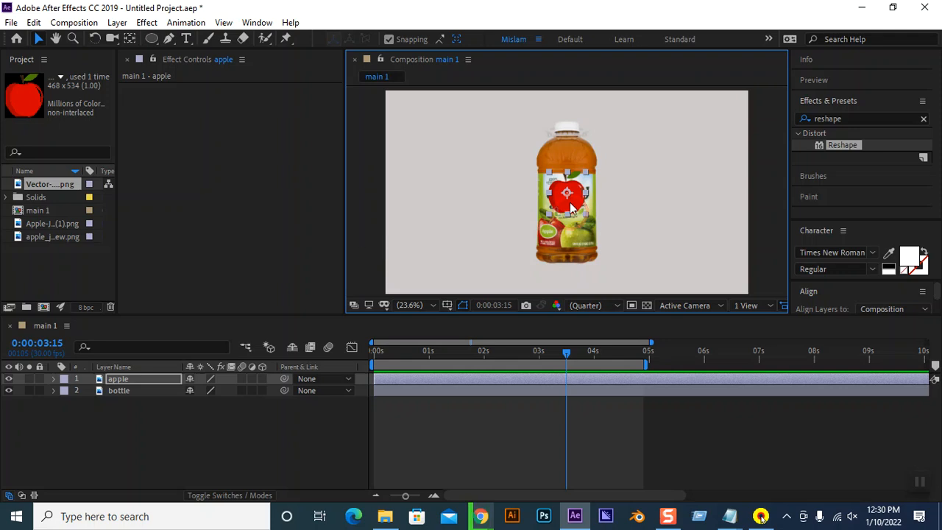
{"action": "left_click", "coordinate": [125, 390]}
{"action": "right_click", "coordinate": [166, 422]}
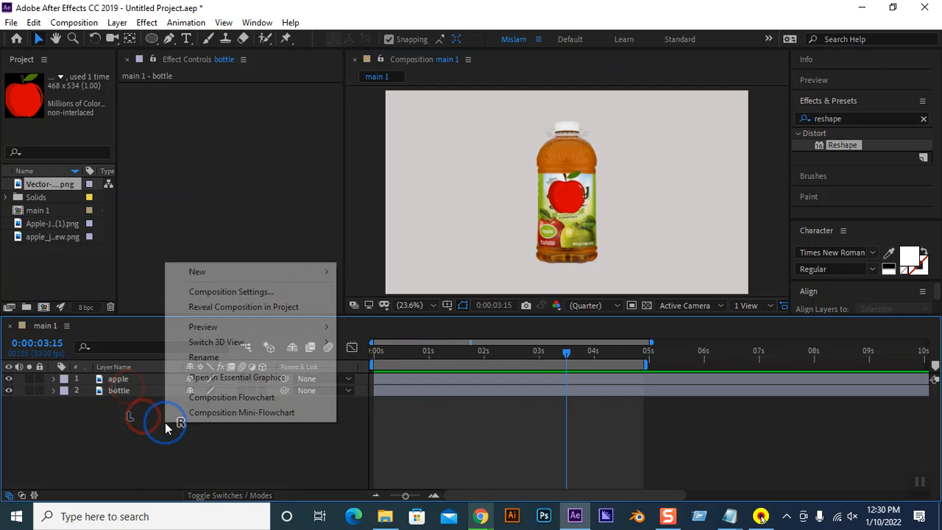
{"action": "left_click", "coordinate": [73, 22]}
{"action": "left_click", "coordinate": [73, 22]}
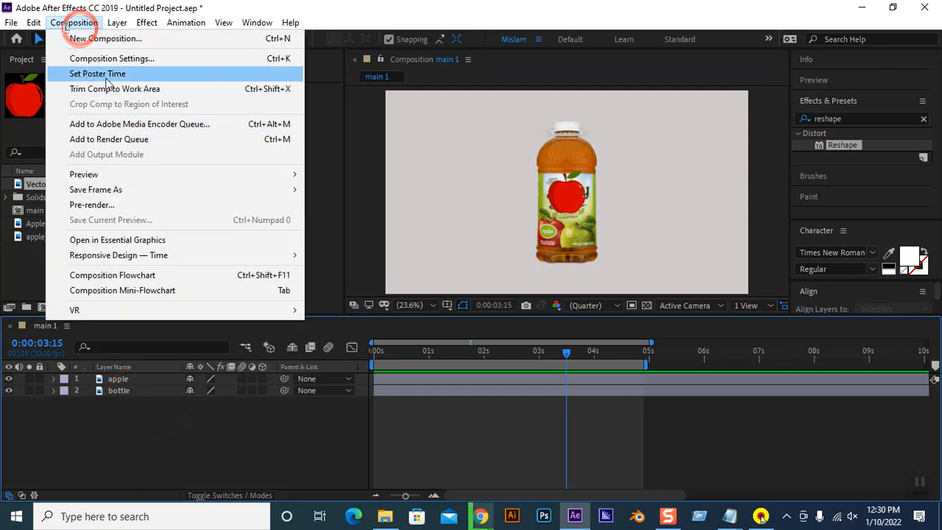
{"action": "left_click", "coordinate": [99, 59]}
{"action": "left_click", "coordinate": [329, 332]}
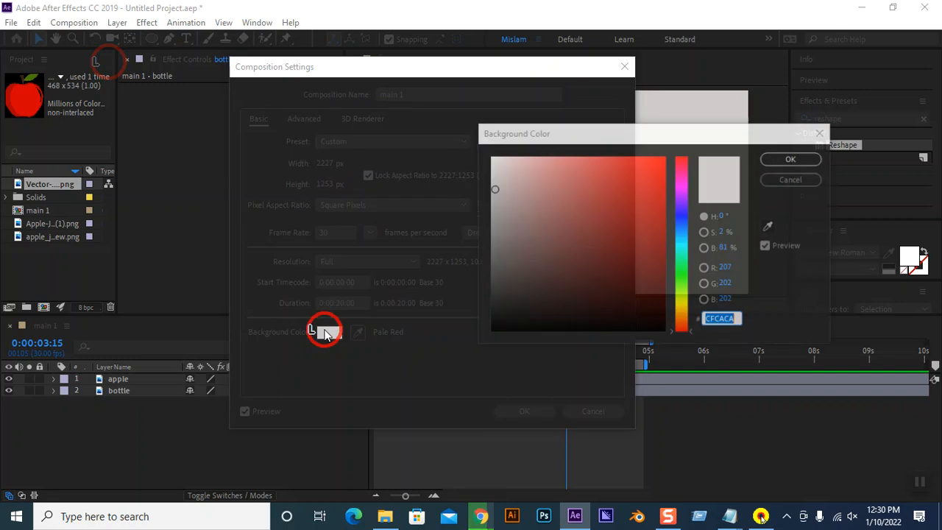
{"action": "left_click_drag", "start_coordinate": [492, 294], "coordinate": [490, 331]}
{"action": "left_click", "coordinate": [787, 160]}
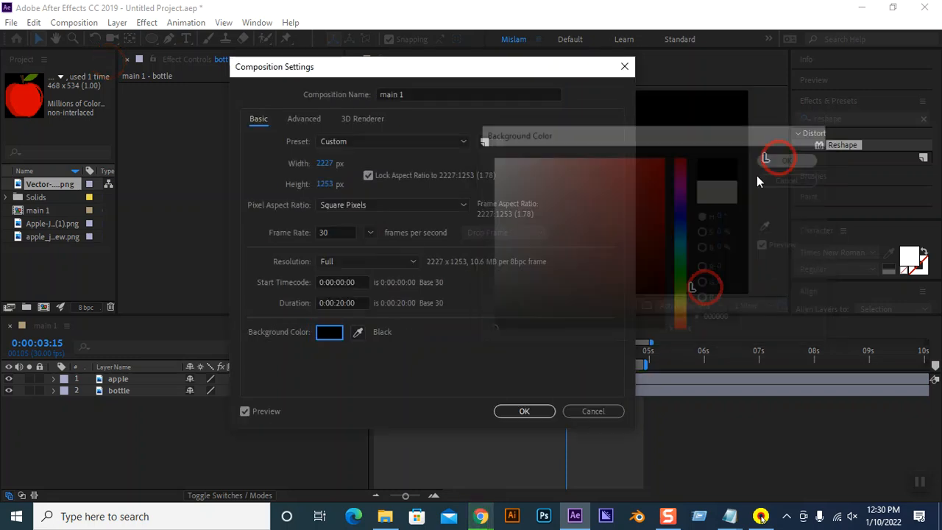
{"action": "left_click", "coordinate": [537, 409]}
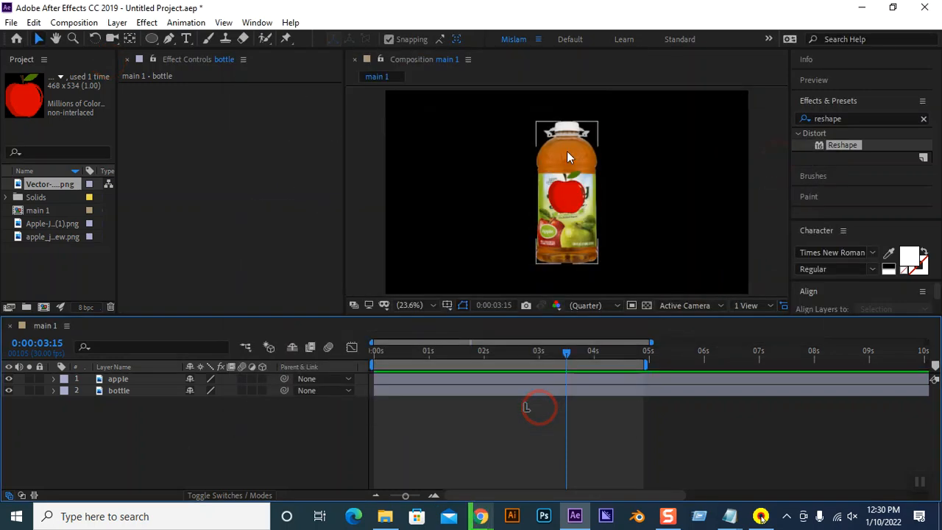
Auto-trace the apple layer with the dialog's existing settings to generate masks from its outline
{"action": "left_click", "coordinate": [122, 379]}
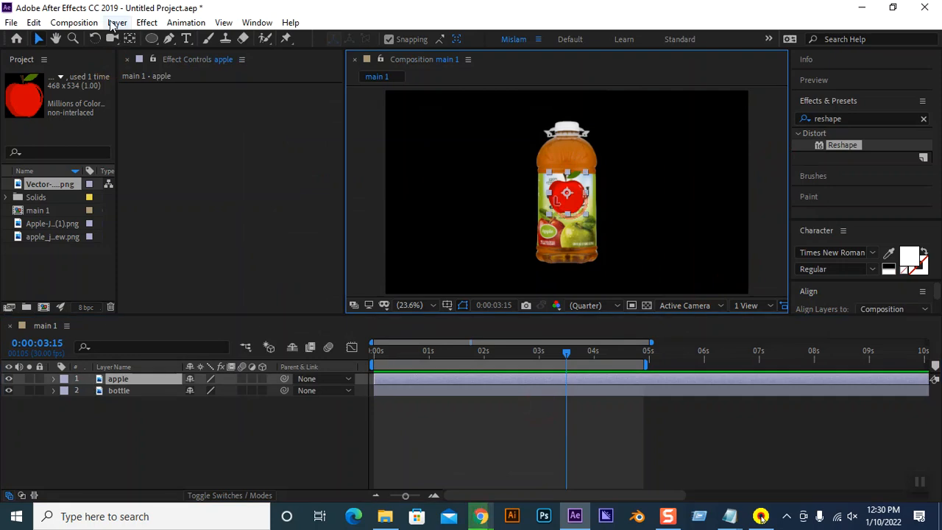
{"action": "left_click", "coordinate": [117, 22]}
{"action": "left_click", "coordinate": [158, 481]}
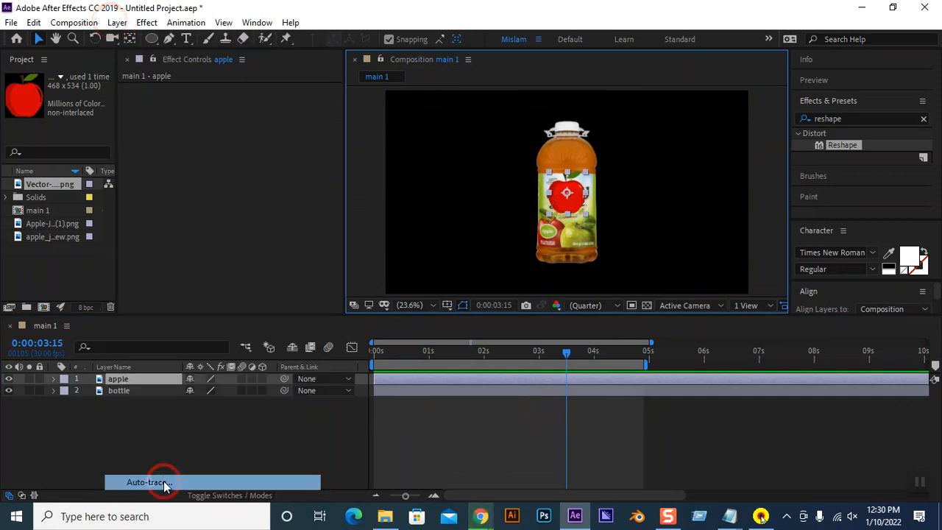
{"action": "left_click", "coordinate": [515, 365]}
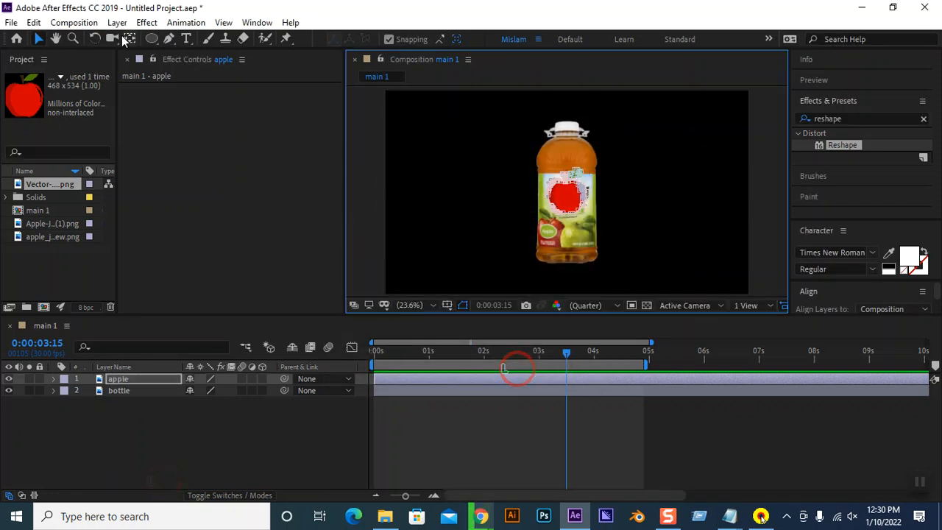
Auto-trace the bottle layer with the dialog's existing settings to generate masks from its outline
{"action": "left_click", "coordinate": [129, 391]}
{"action": "left_click", "coordinate": [117, 22]}
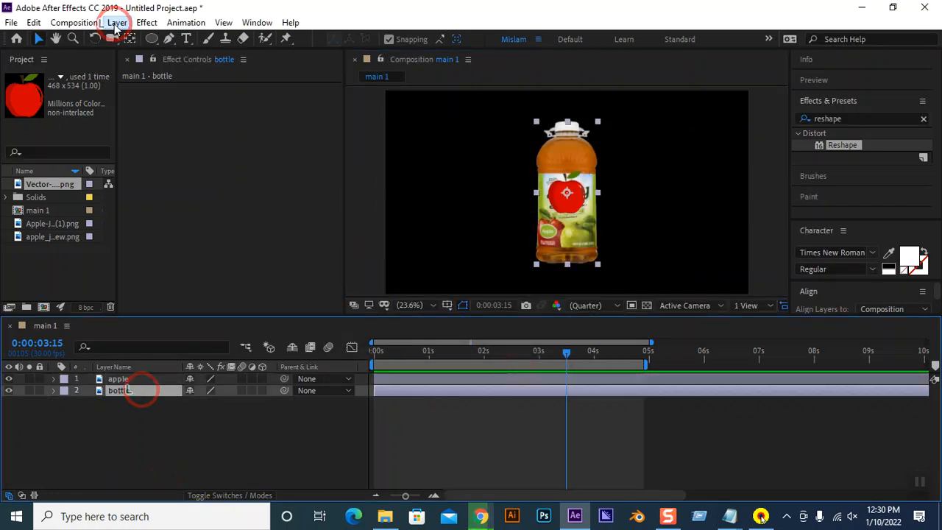
{"action": "left_click", "coordinate": [157, 481]}
{"action": "left_click", "coordinate": [515, 365]}
Delete Mask 2 through Mask 5 from the bottle layer, keeping only Mask 1 around the whole bottle
{"action": "left_click", "coordinate": [91, 421]}
{"action": "left_click", "coordinate": [54, 390]}
{"action": "left_click", "coordinate": [65, 403]}
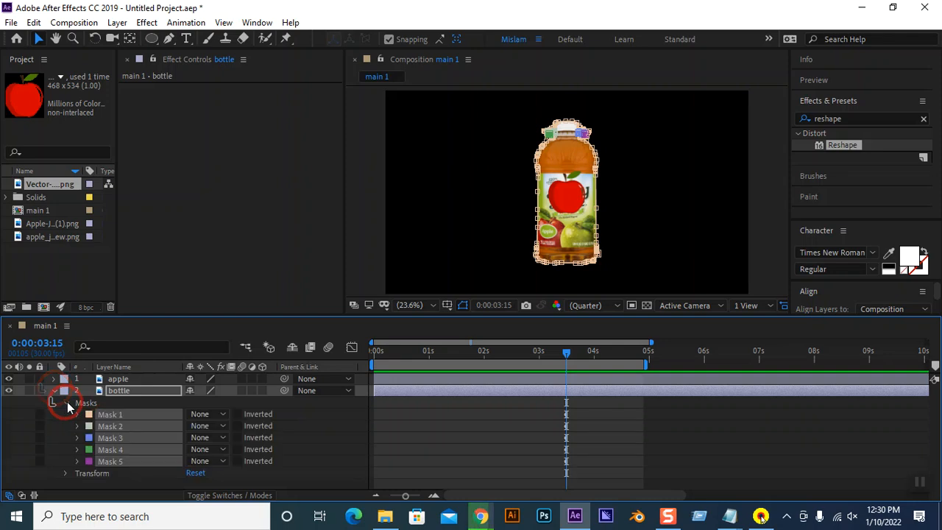
{"action": "left_click", "coordinate": [135, 480]}
{"action": "left_click", "coordinate": [121, 462]}
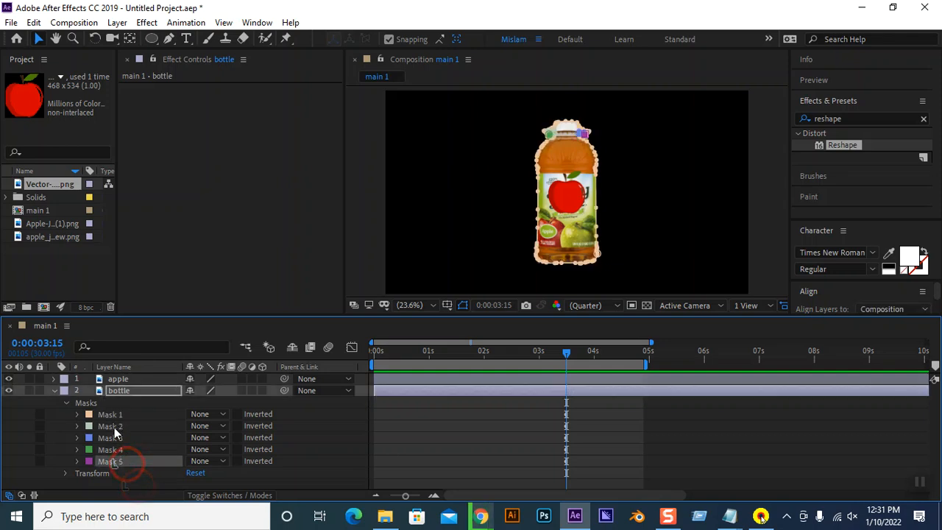
{"action": "left_click", "coordinate": [111, 426], "text": "shift"}
{"action": "key", "text": "Delete"}
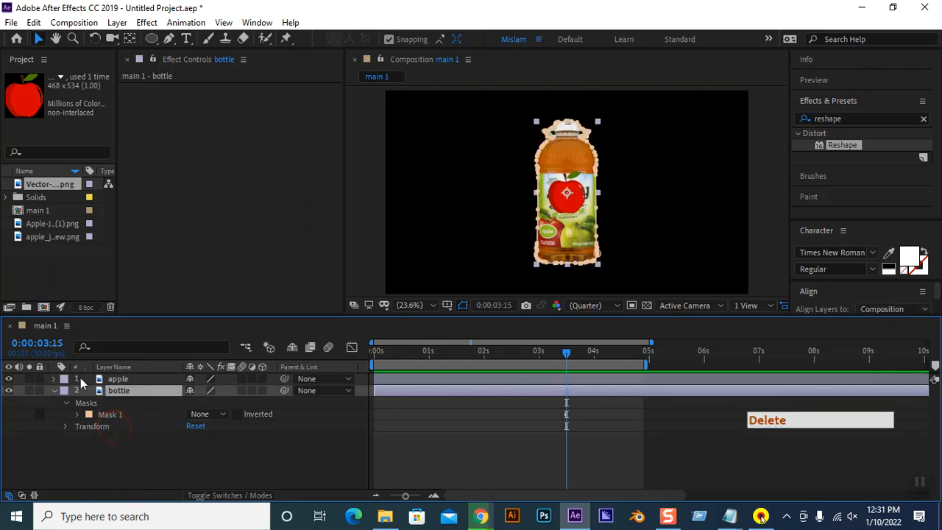
Delete Mask 3 and Mask 1 from the apple layer, keeping only Mask 2 around the apple's body
{"action": "left_click", "coordinate": [55, 379]}
{"action": "left_click", "coordinate": [120, 380]}
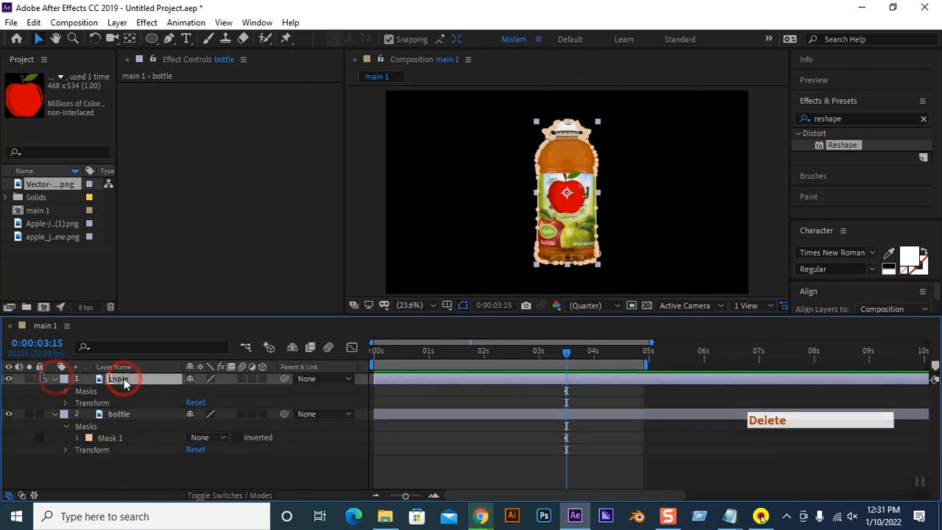
{"action": "left_click", "coordinate": [65, 390]}
{"action": "left_click", "coordinate": [111, 427]}
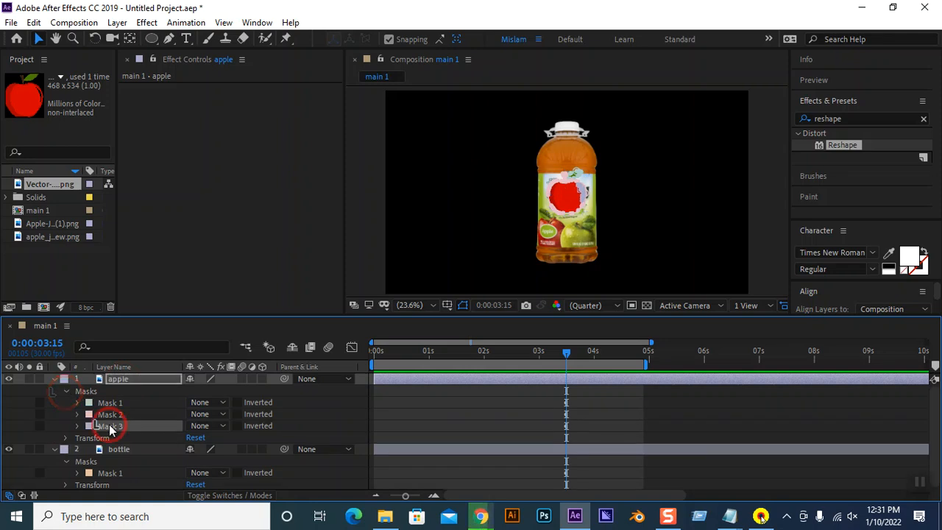
{"action": "key", "text": "Delete"}
{"action": "left_click", "coordinate": [107, 403]}
{"action": "key", "text": "Delete"}
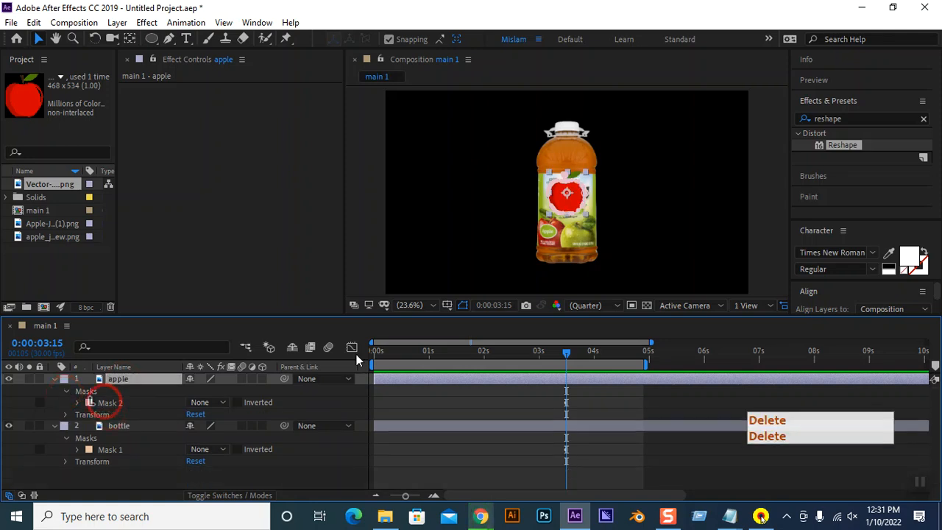
Rename the apple layer's remaining mask as "apple mask"
{"action": "right_click", "coordinate": [105, 402]}
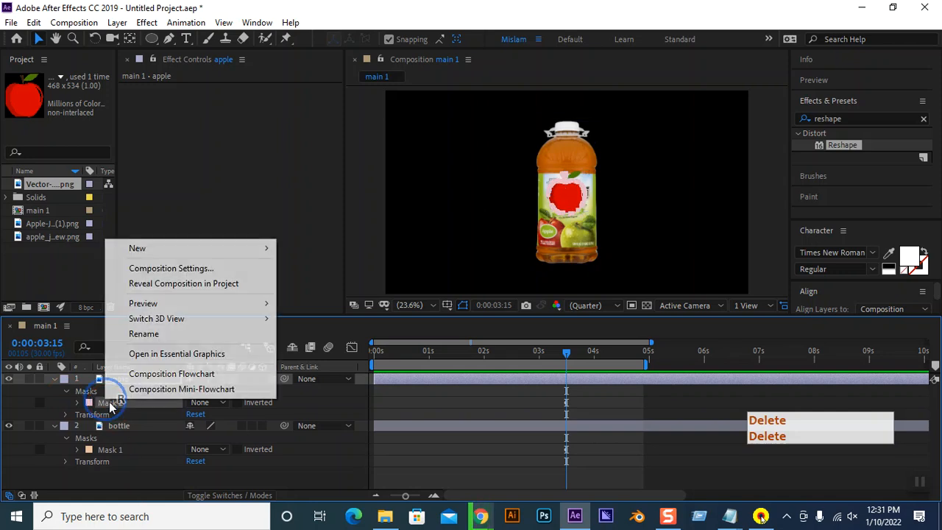
{"action": "left_click", "coordinate": [153, 335]}
{"action": "type", "text": "apple mask"}
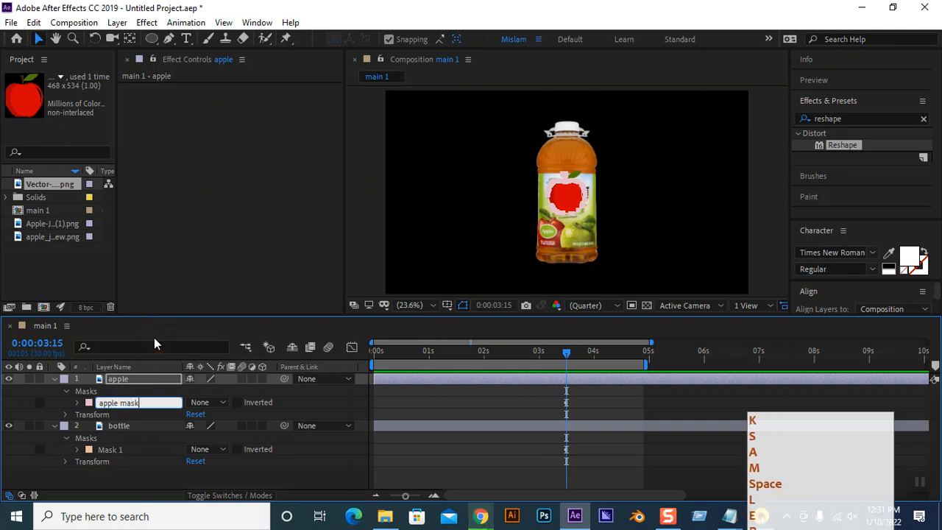
Rename the bottle layer's remaining mask as "Bottle Mask"
{"action": "left_click", "coordinate": [109, 448]}
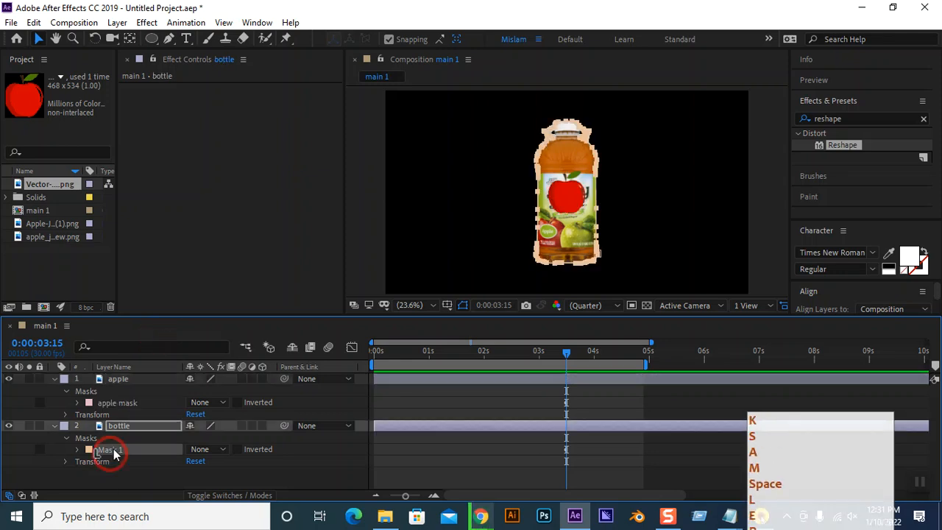
{"action": "right_click", "coordinate": [111, 450]}
{"action": "left_click", "coordinate": [169, 384]}
{"action": "type", "text": "Bottle Mask"}
{"action": "key", "text": "Return"}
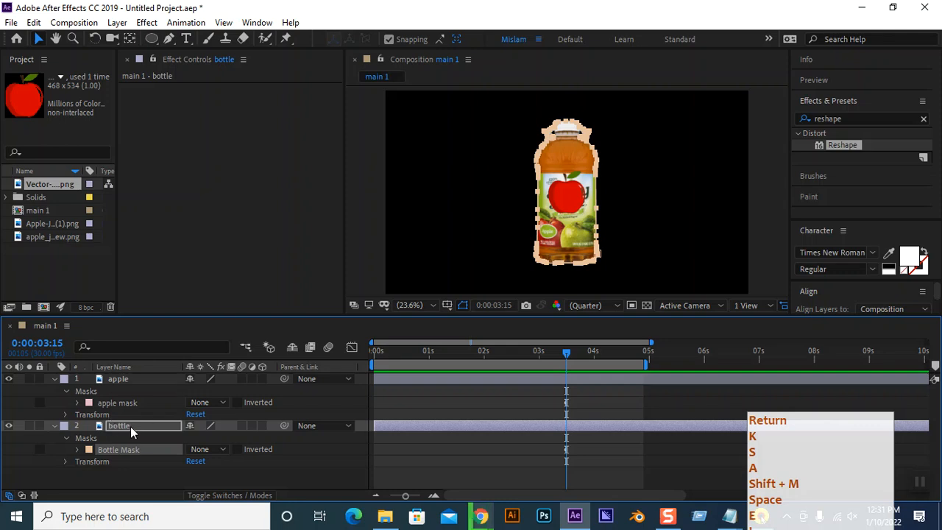
Copy Bottle Mask from the bottle layer and paste it onto the apple layer
{"action": "left_click", "coordinate": [126, 450]}
{"action": "key", "text": "ctrl+c"}
{"action": "left_click", "coordinate": [116, 379]}
{"action": "key", "text": "ctrl+v"}
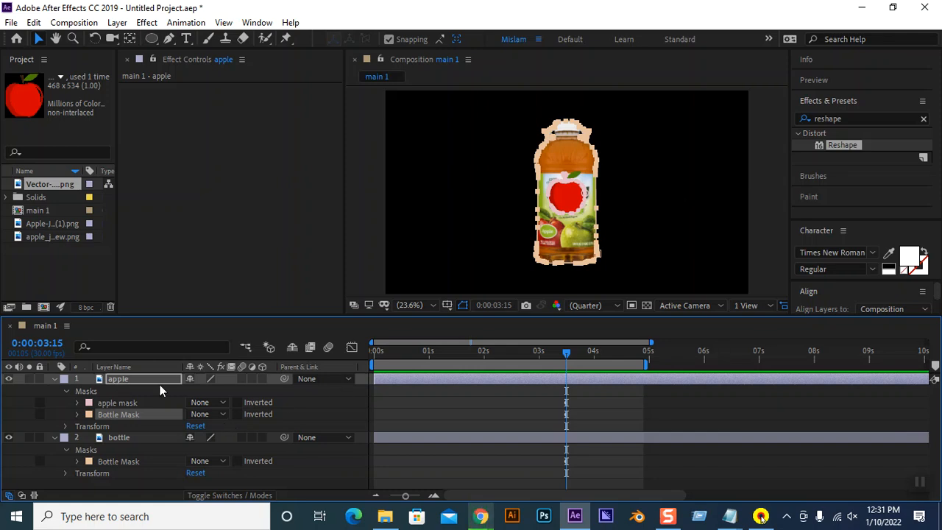
Apply the Reshape effect to the apple layer and set the apple mask's mode to Add
{"action": "left_click_drag", "start_coordinate": [848, 148], "coordinate": [159, 386]}
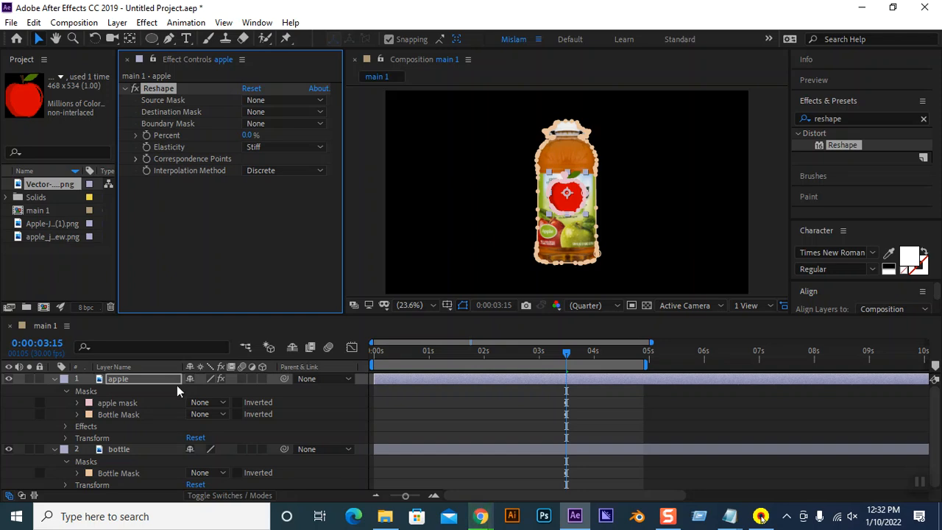
{"action": "left_click", "coordinate": [133, 378]}
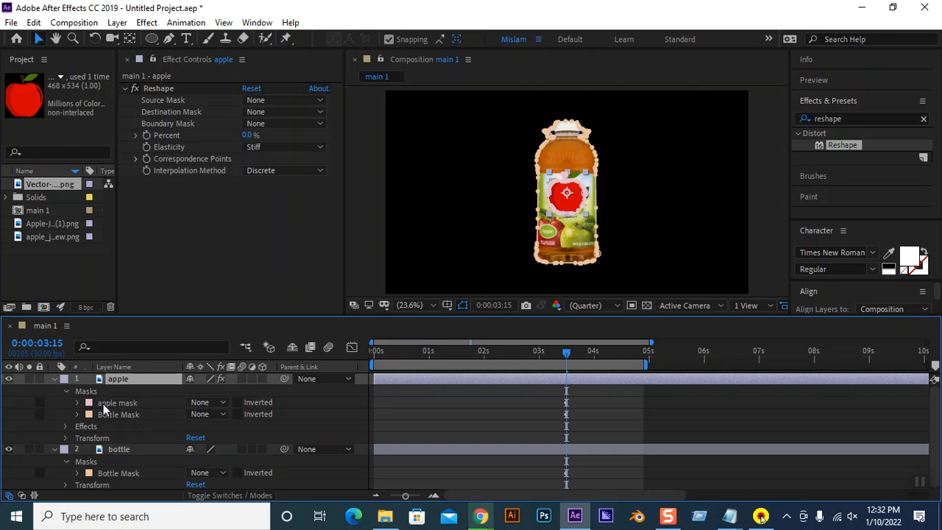
{"action": "left_click", "coordinate": [200, 404]}
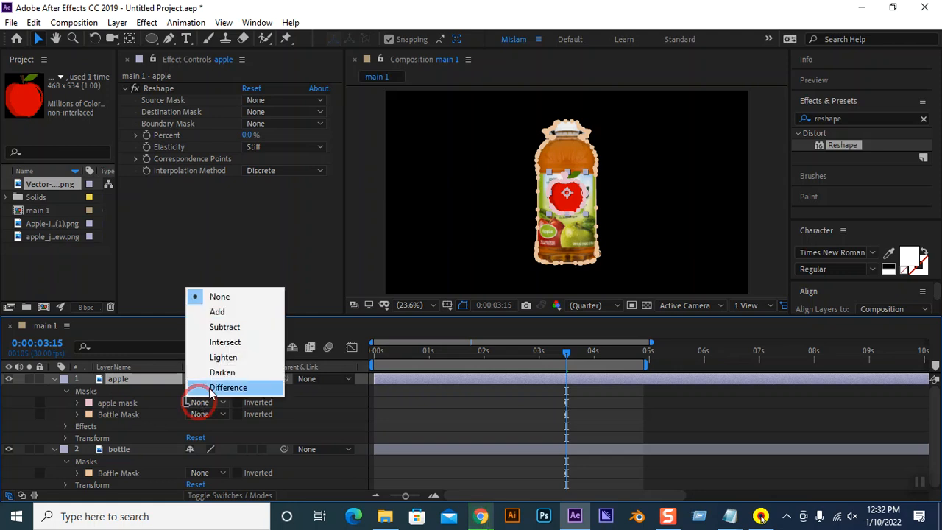
{"action": "left_click", "coordinate": [221, 314]}
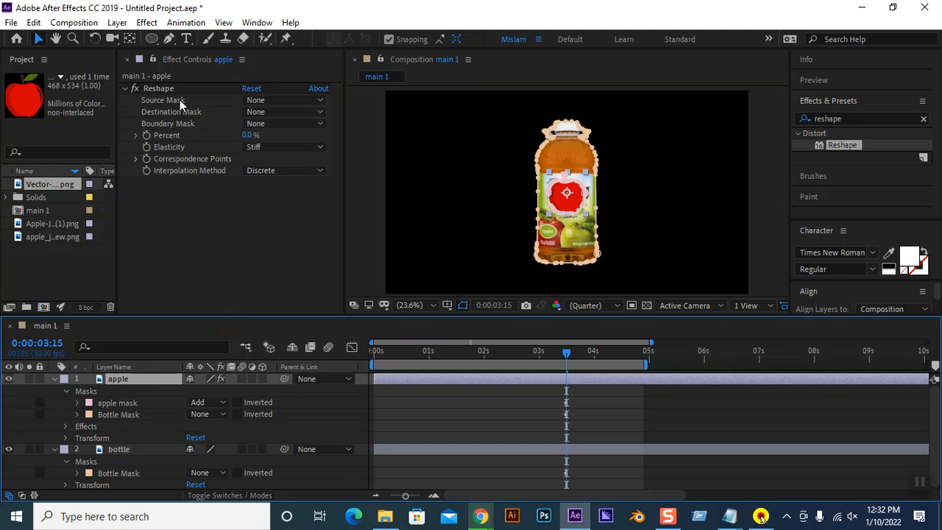
Set Reshape's source mask to apple mask and its destination mask to Bottle Mask on the apple layer
{"action": "left_click", "coordinate": [272, 99]}
{"action": "left_click", "coordinate": [272, 133]}
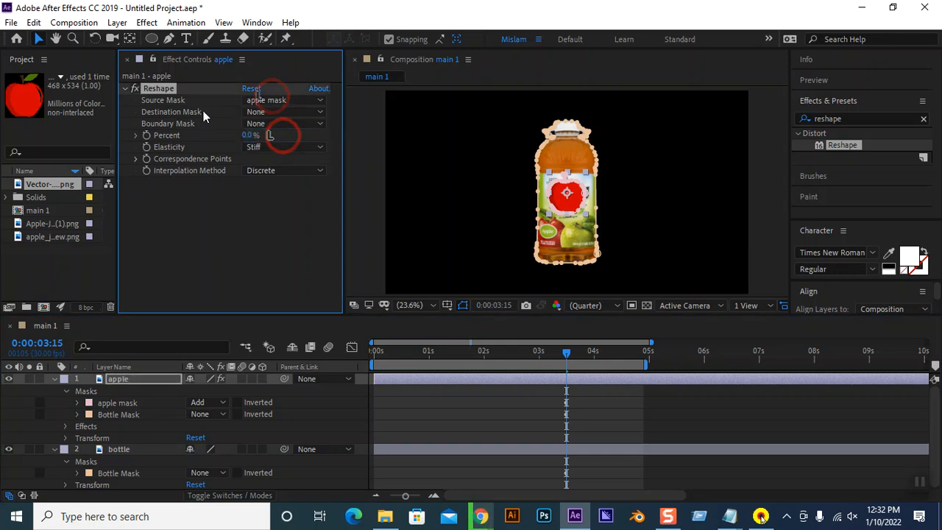
{"action": "left_click", "coordinate": [277, 114]}
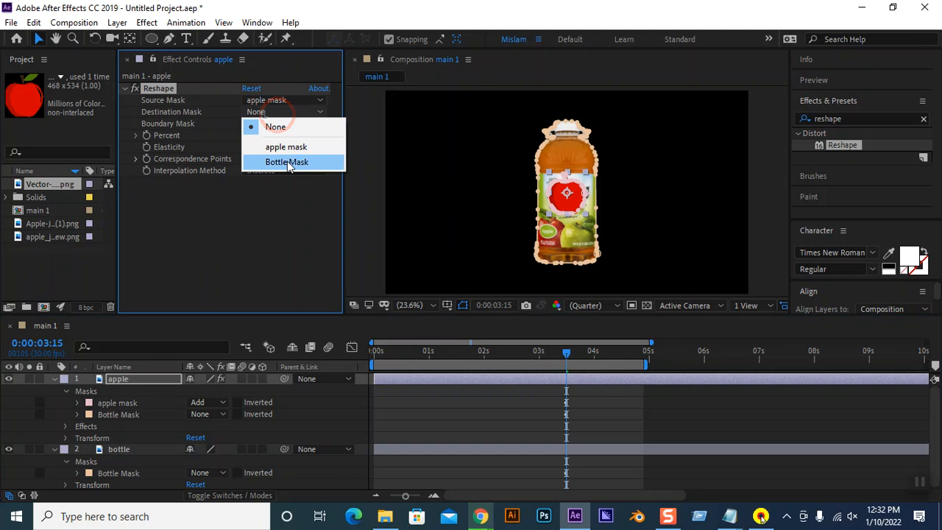
{"action": "left_click", "coordinate": [412, 304]}
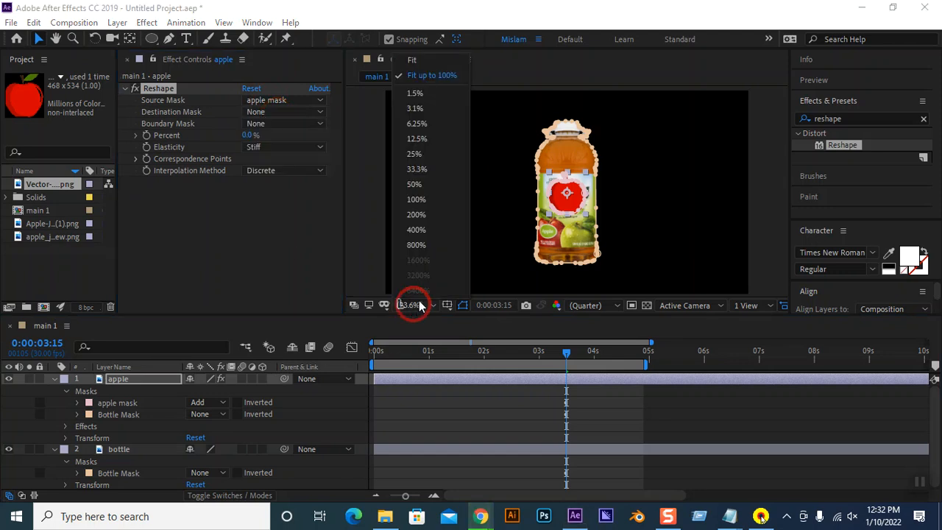
{"action": "left_click", "coordinate": [410, 74]}
{"action": "left_click", "coordinate": [320, 353]}
{"action": "left_click_drag", "start_coordinate": [319, 362], "coordinate": [320, 412]}
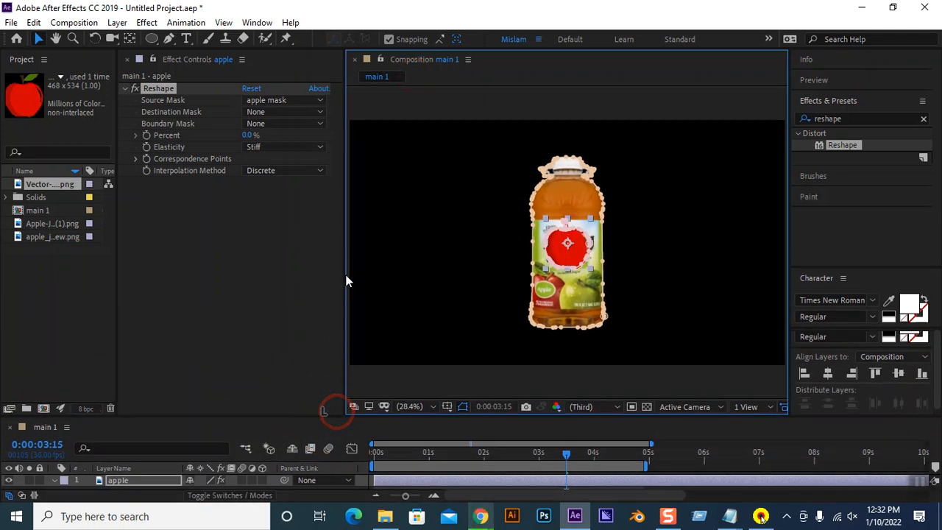
{"action": "left_click_drag", "start_coordinate": [343, 274], "coordinate": [262, 278]}
{"action": "left_click", "coordinate": [205, 113]}
{"action": "left_click", "coordinate": [227, 163]}
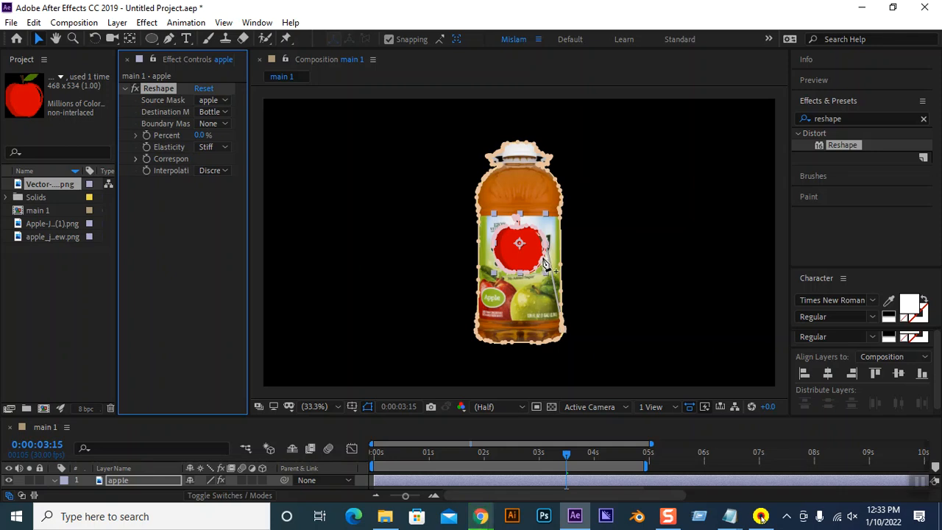
Hide the bottle layer and select the apple mask's path in the composition view
{"action": "left_click", "coordinate": [292, 441]}
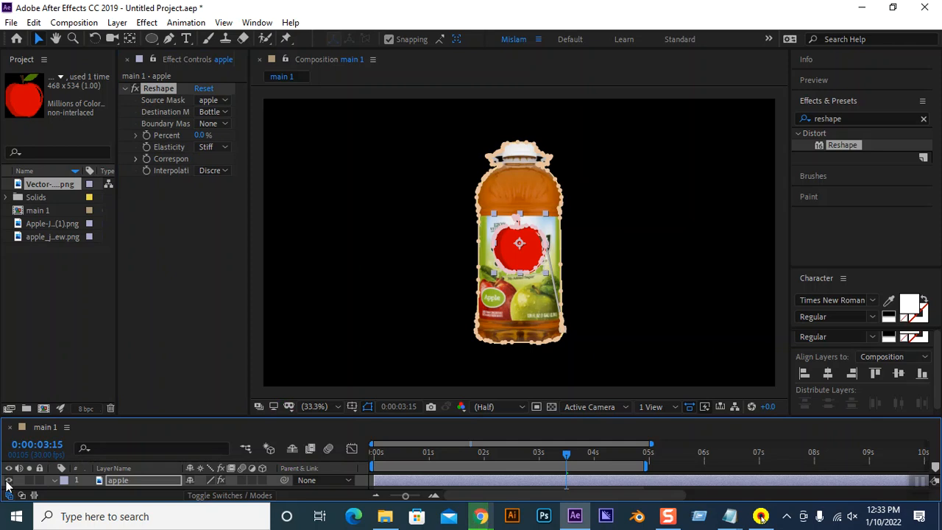
{"action": "left_click_drag", "start_coordinate": [525, 417], "coordinate": [512, 366]}
{"action": "left_click_drag", "start_coordinate": [197, 367], "coordinate": [202, 289]}
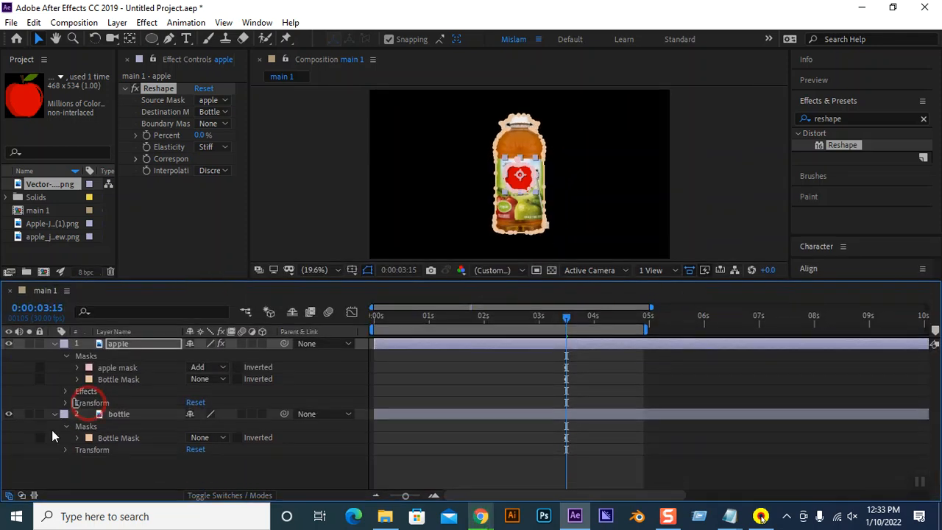
{"action": "left_click", "coordinate": [10, 414]}
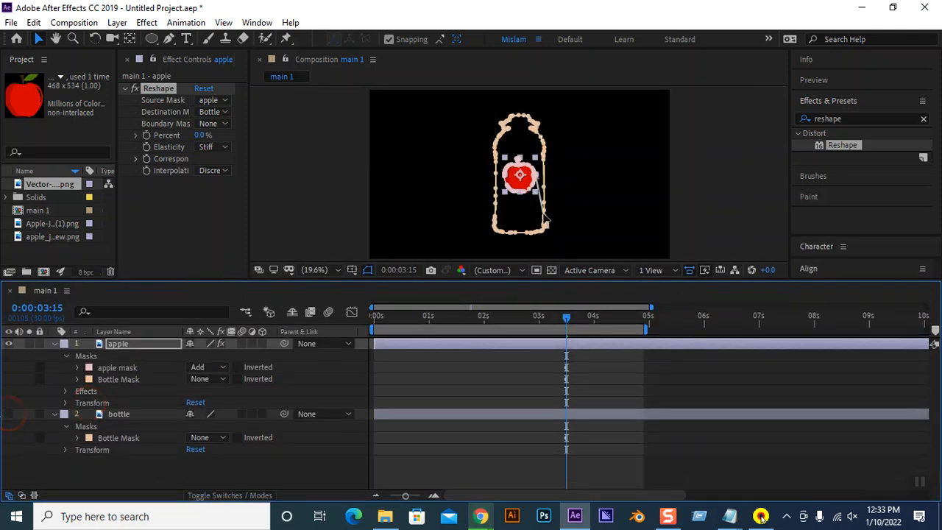
{"action": "left_click_drag", "start_coordinate": [245, 281], "coordinate": [245, 442]}
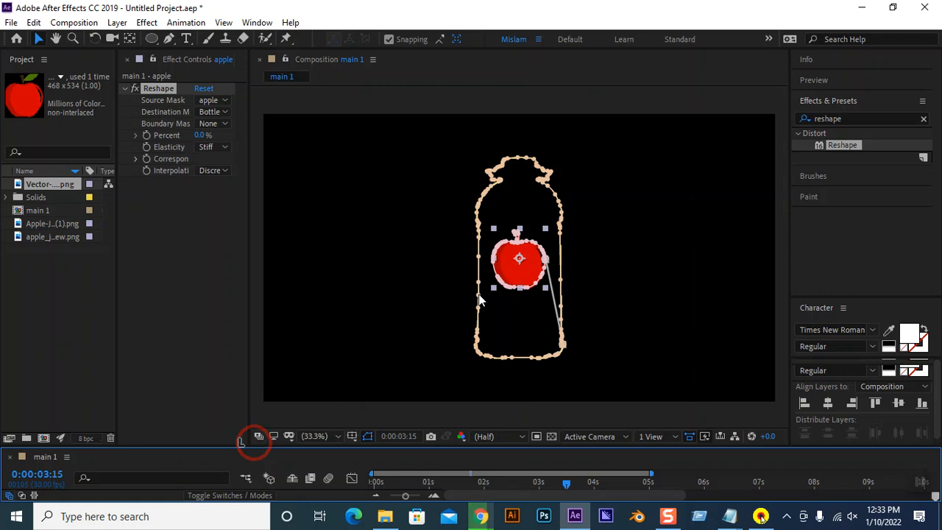
{"action": "left_click", "coordinate": [547, 281]}
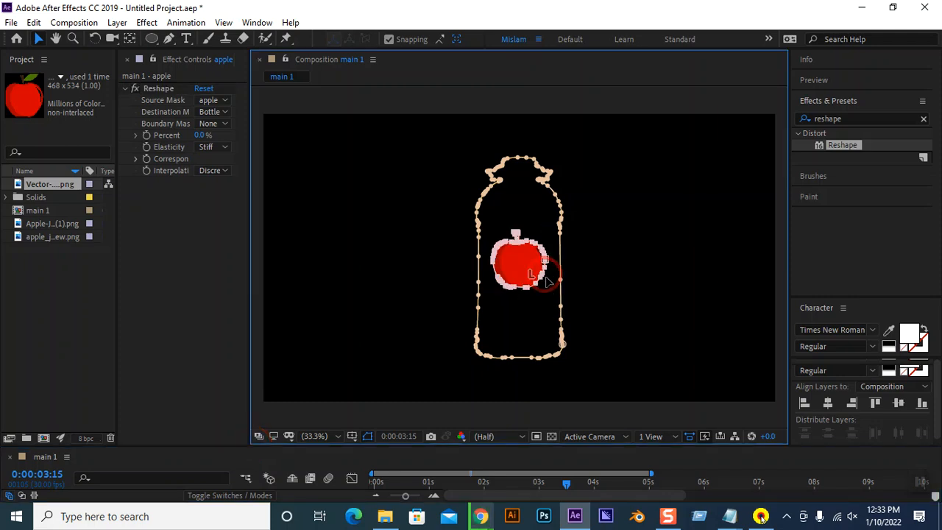
Try to add a Reshape correspondence point between the apple outline and the lower-right corner of Bottle Mask
{"action": "key", "text": "ctrl+z"}
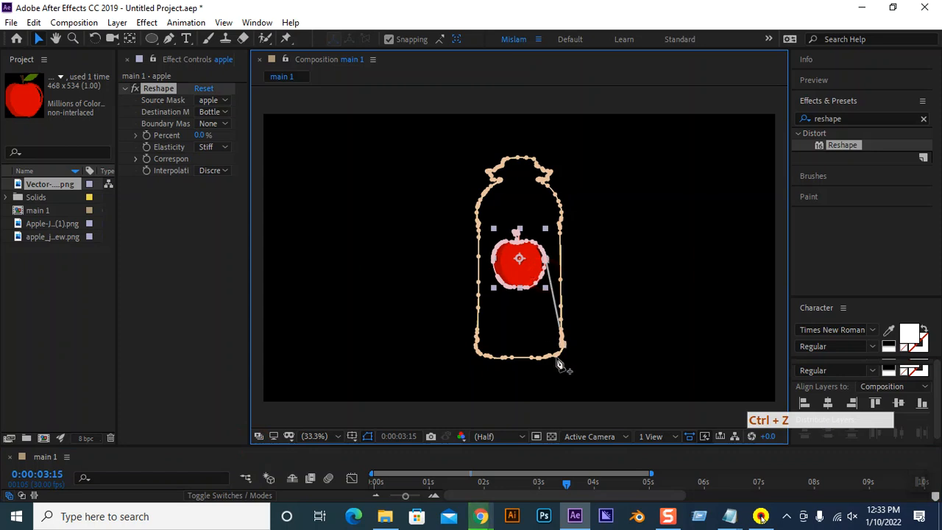
{"action": "left_click", "coordinate": [557, 358]}
{"action": "key", "text": "ctrl+z"}
{"action": "left_click", "coordinate": [544, 271]}
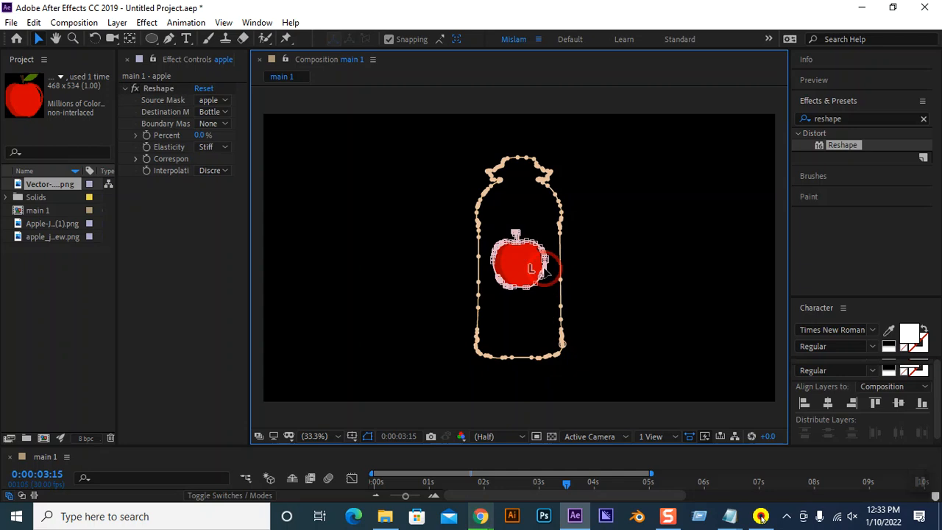
{"action": "left_click", "coordinate": [562, 345]}
{"action": "key", "text": "ctrl+z"}
{"action": "key", "text": "ctrl+z"}
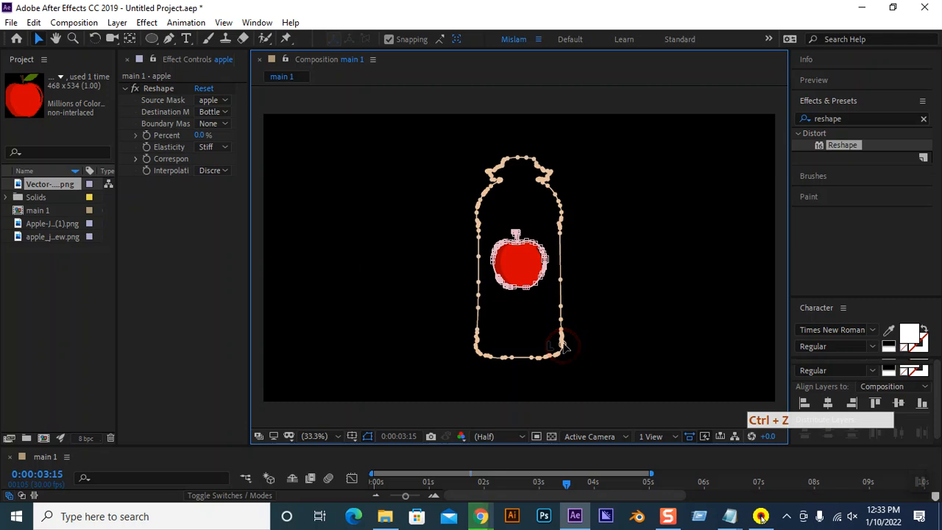
{"action": "left_click", "coordinate": [560, 352]}
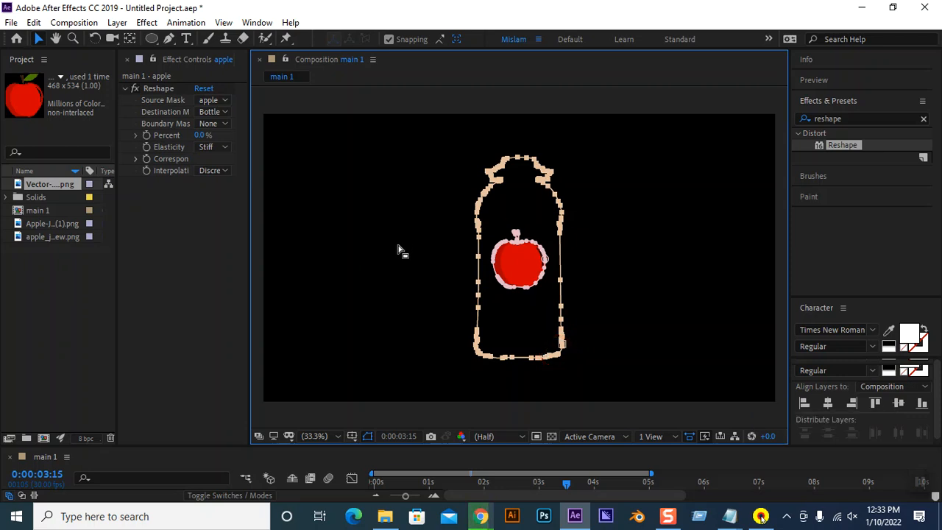
{"action": "key", "text": "ctrl+z"}
{"action": "left_click", "coordinate": [559, 352]}
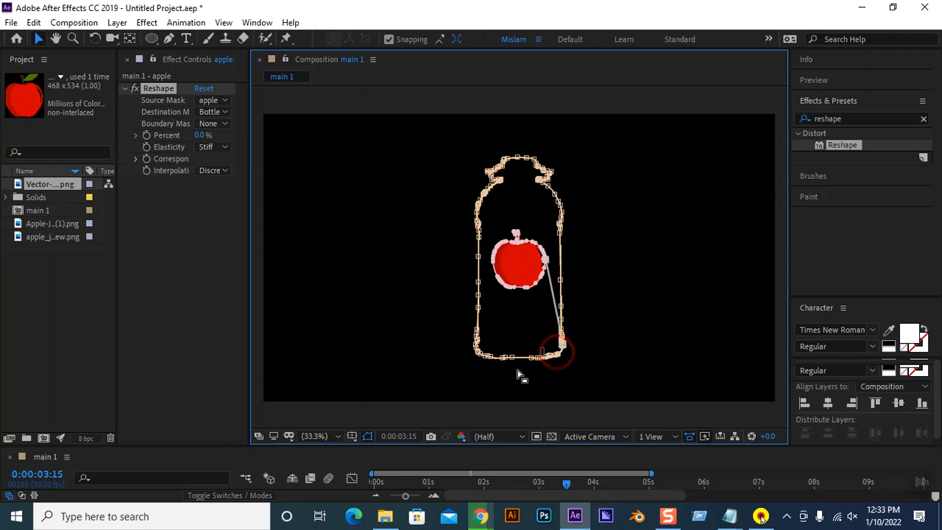
{"action": "left_click", "coordinate": [557, 355]}
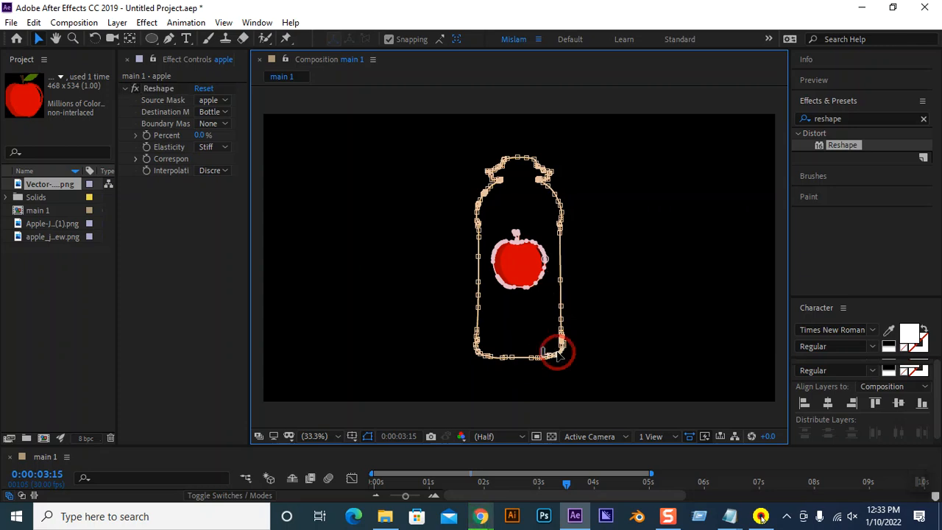
{"action": "left_click", "coordinate": [557, 355]}
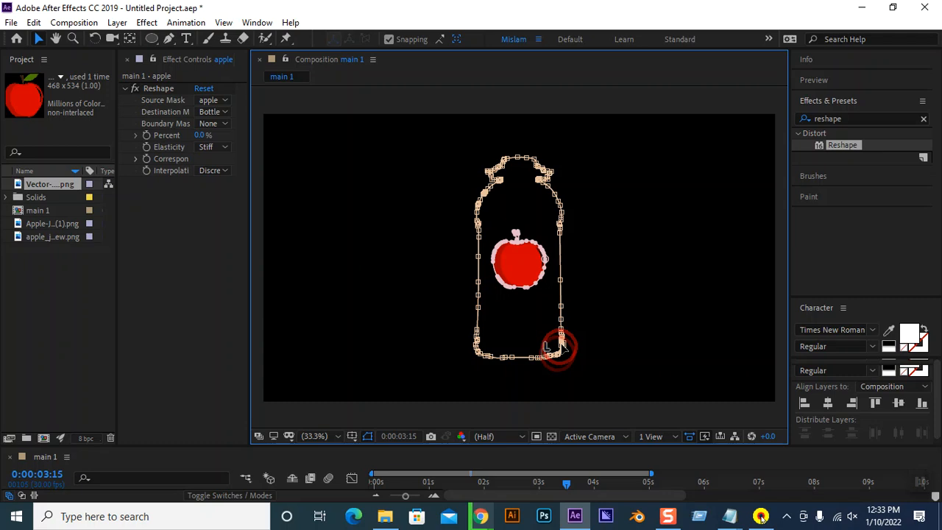
{"action": "key", "text": "ctrl+z"}
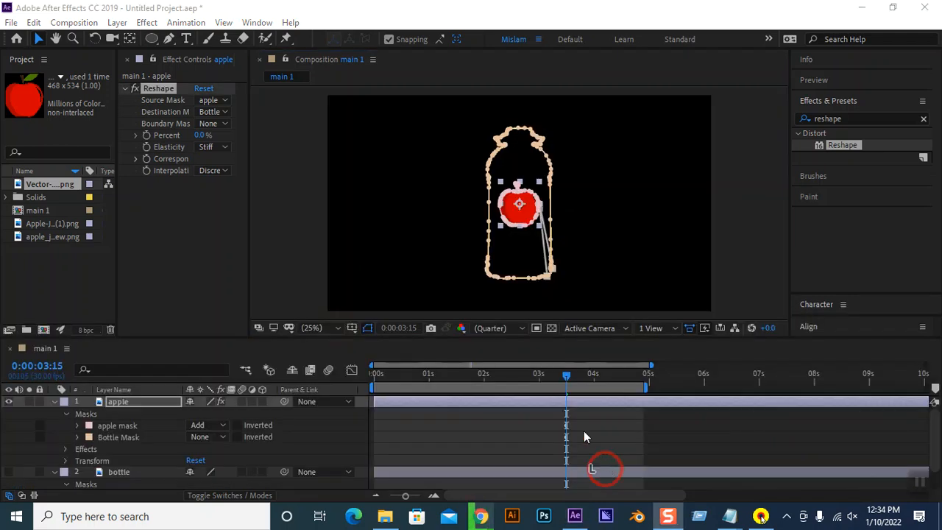
{"action": "key", "text": "ctrl+z"}
{"action": "key", "text": "ctrl+z"}
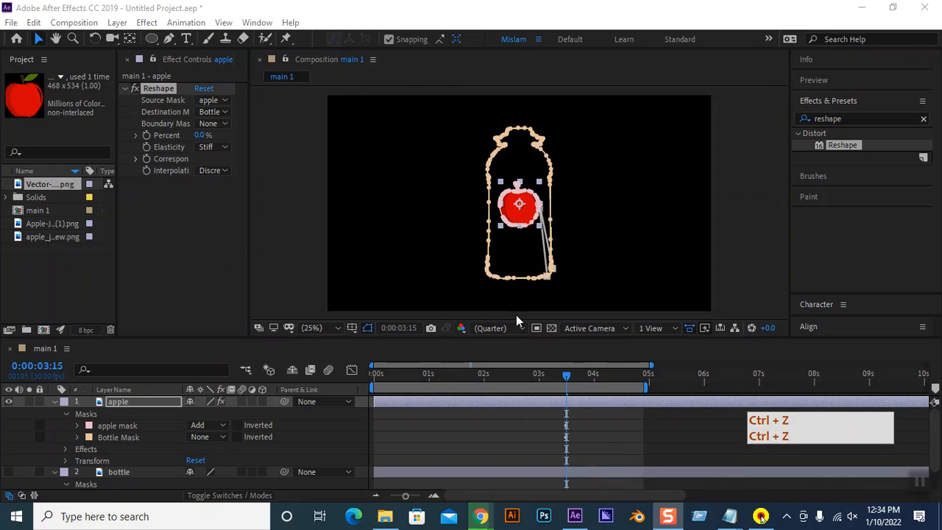
{"action": "key", "text": "ctrl+z"}
Undo the attempted correspondence points with the composition at 100% magnification, and keep the bottle layer hidden
{"action": "left_click", "coordinate": [312, 327]}
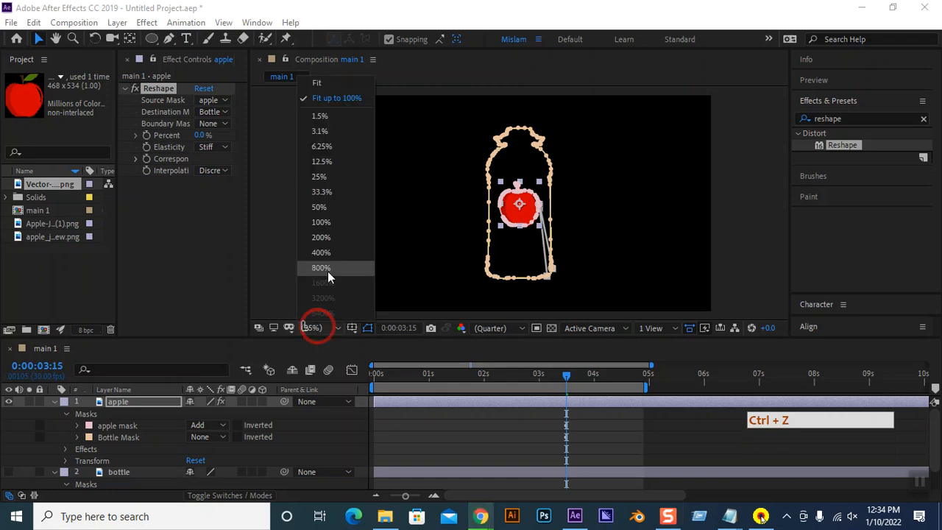
{"action": "left_click", "coordinate": [329, 216]}
{"action": "key", "text": "space"}
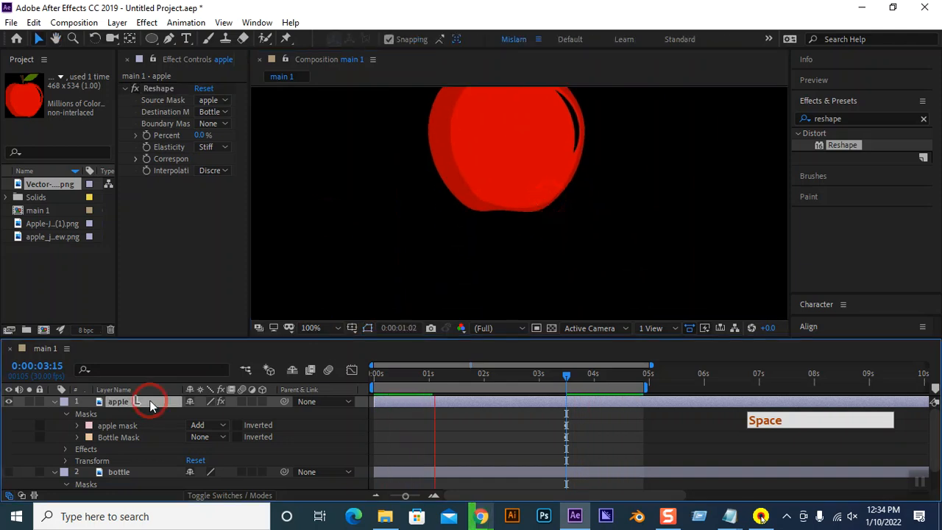
{"action": "left_click", "coordinate": [123, 431]}
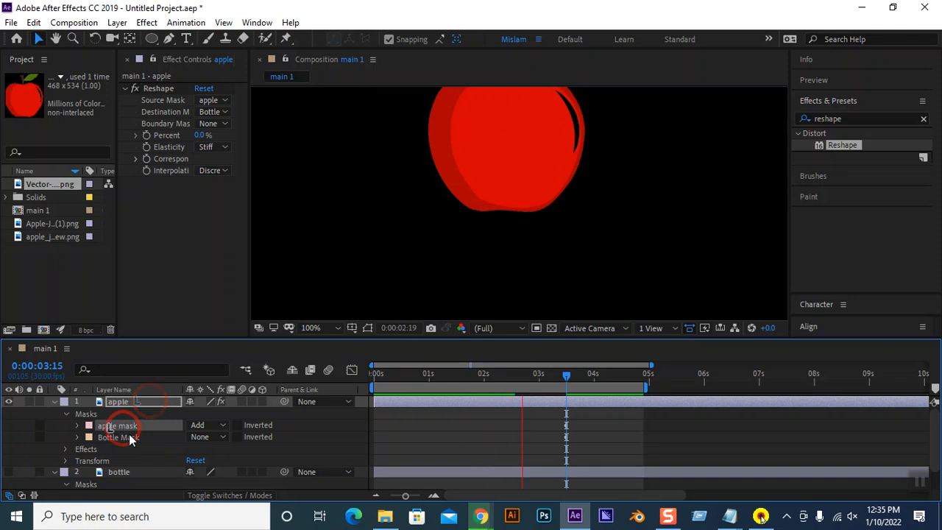
{"action": "left_click", "coordinate": [125, 437], "text": "shift"}
{"action": "key", "text": "ctrl+z"}
{"action": "key", "text": "ctrl+z"}
{"action": "key", "text": "ctrl+z"}
{"action": "key", "text": "ctrl+z"}
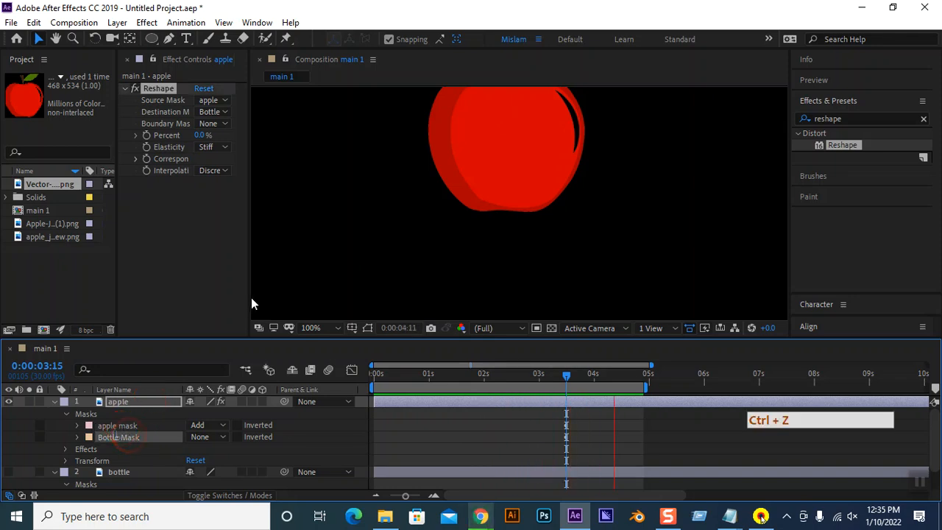
{"action": "key", "text": "ctrl+z"}
{"action": "key", "text": "ctrl+z"}
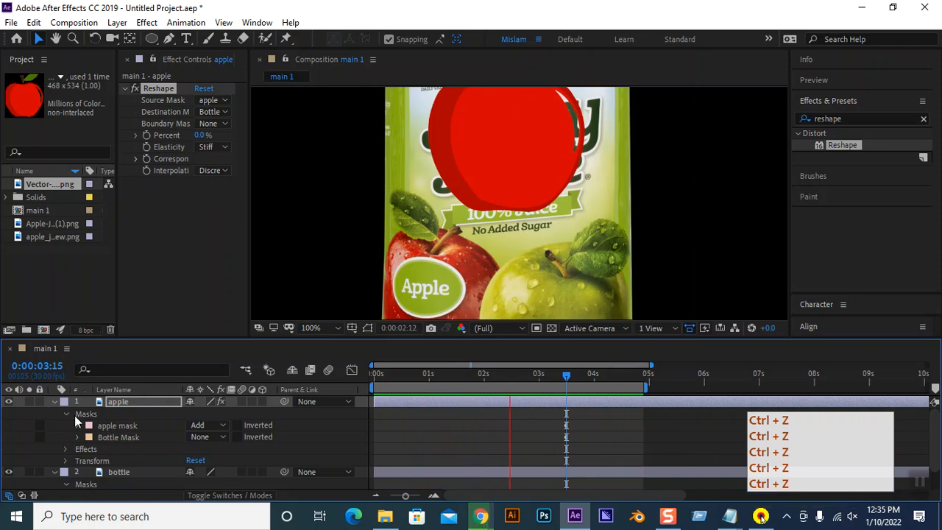
{"action": "left_click", "coordinate": [9, 472]}
Switch Reshape's destination mask through None and apple mask, and return it to Bottle Mask
{"action": "left_click", "coordinate": [210, 112]}
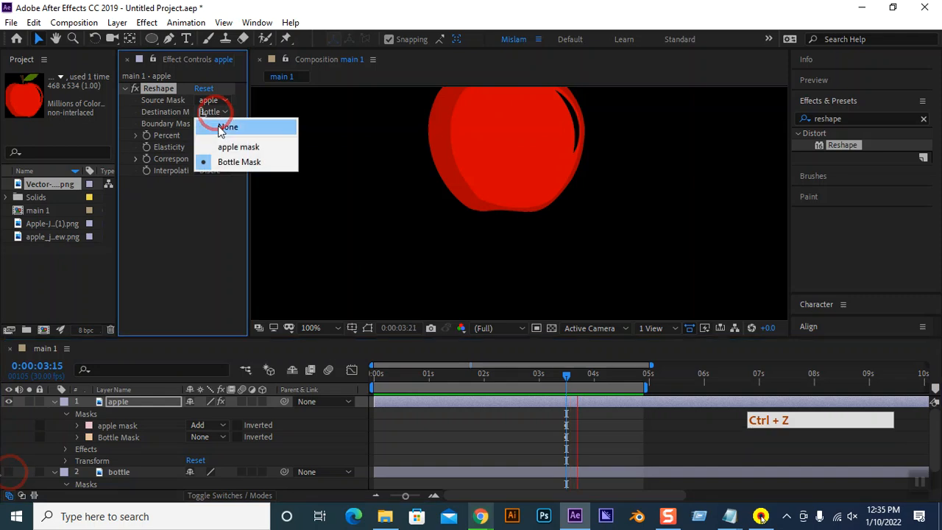
{"action": "left_click", "coordinate": [227, 126]}
{"action": "left_click", "coordinate": [211, 112]}
{"action": "left_click", "coordinate": [228, 145]}
{"action": "left_click", "coordinate": [215, 114]}
{"action": "left_click", "coordinate": [226, 160]}
{"action": "left_click", "coordinate": [142, 405]}
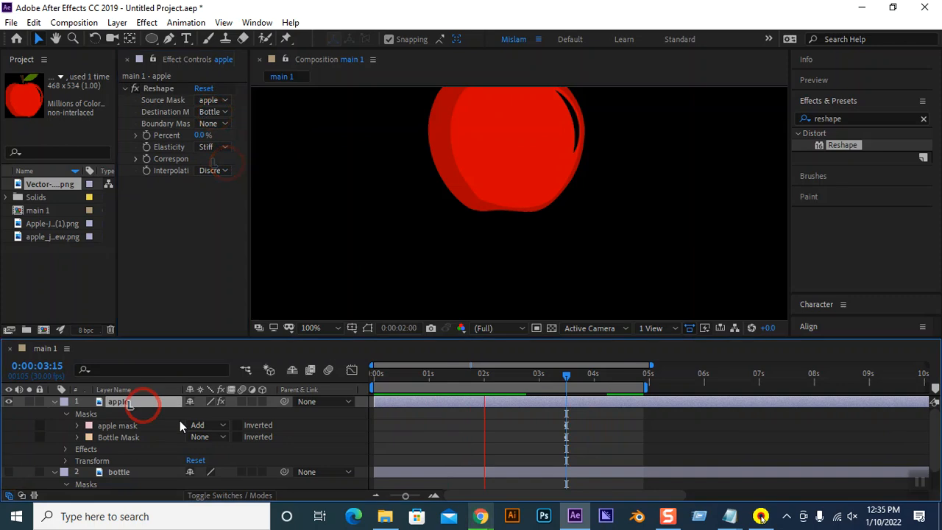
{"action": "left_click", "coordinate": [159, 425]}
{"action": "left_click", "coordinate": [143, 437]}
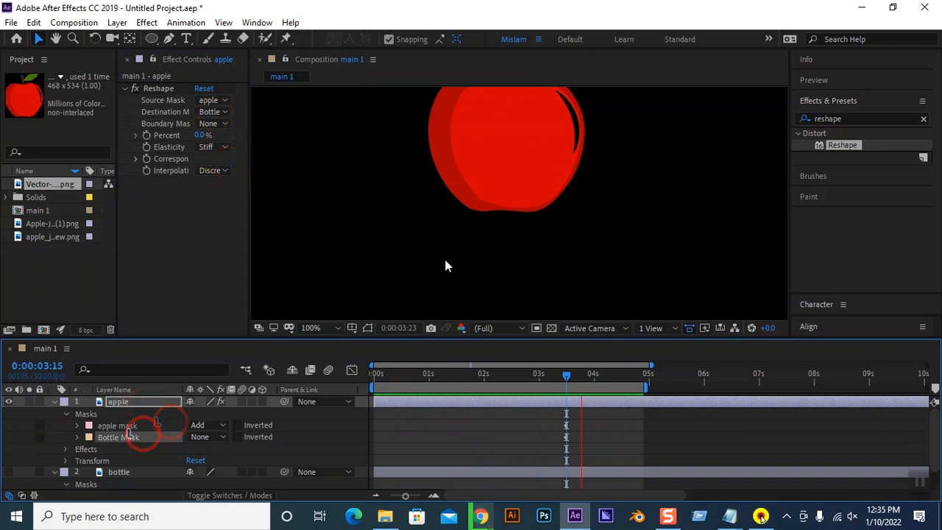
{"action": "left_click", "coordinate": [492, 194]}
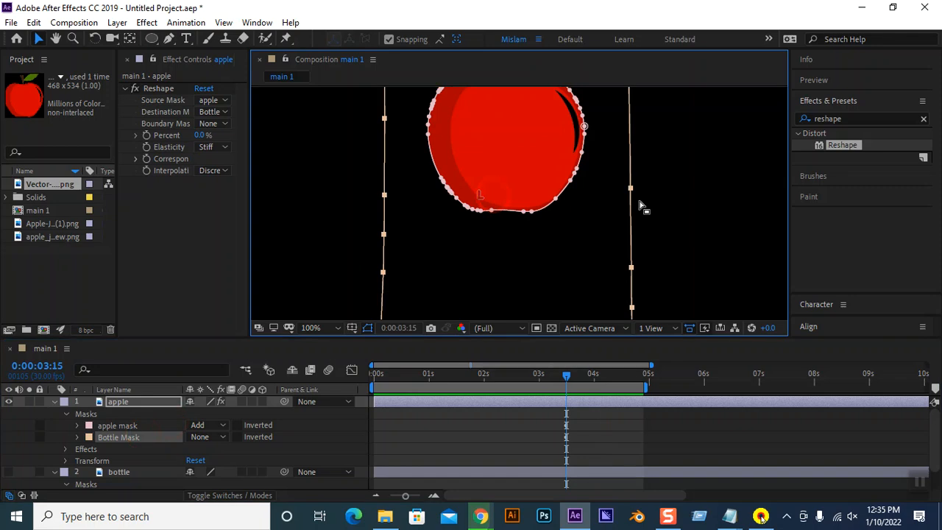
{"action": "scroll", "coordinate": [610, 179], "scroll_direction": "down", "scroll_amount": 4}
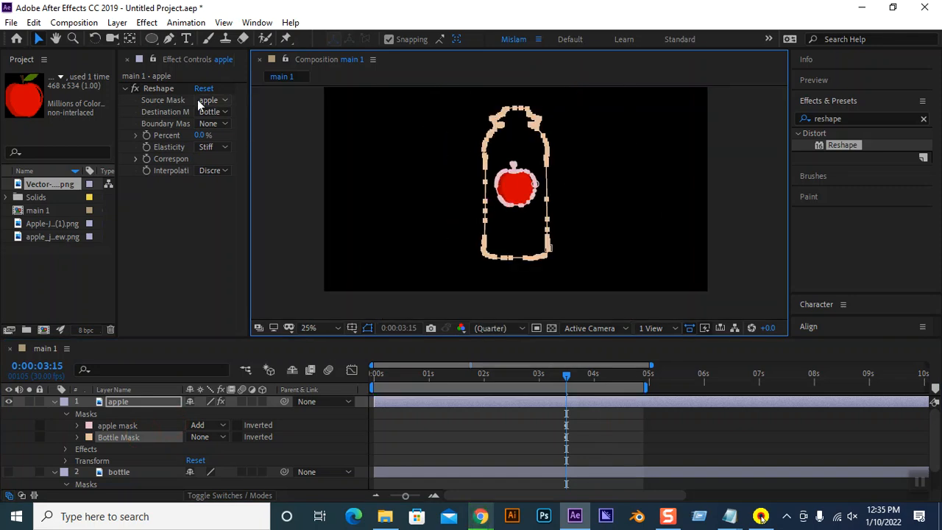
{"action": "scroll", "coordinate": [485, 260], "scroll_direction": "up", "scroll_amount": 4}
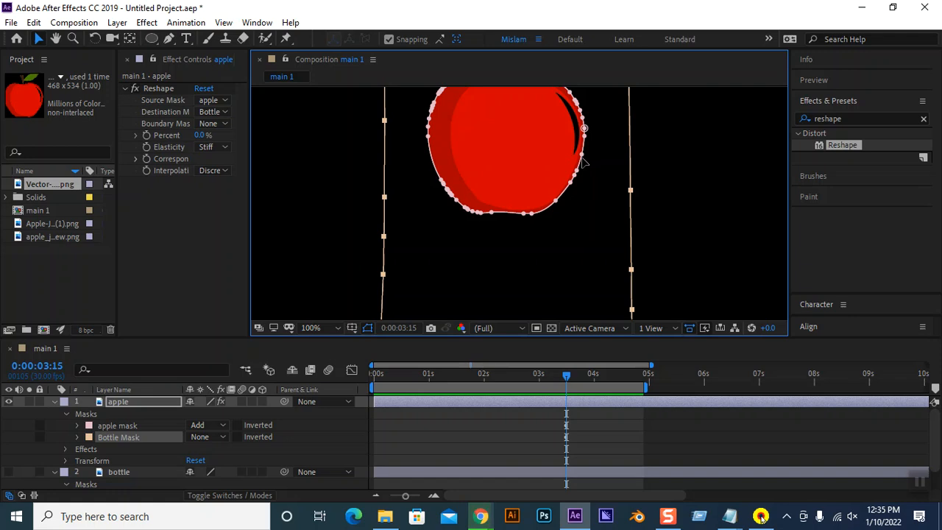
Clear Reshape's destination mask to None and reassign Bottle Mask as the destination
{"action": "left_click", "coordinate": [208, 101]}
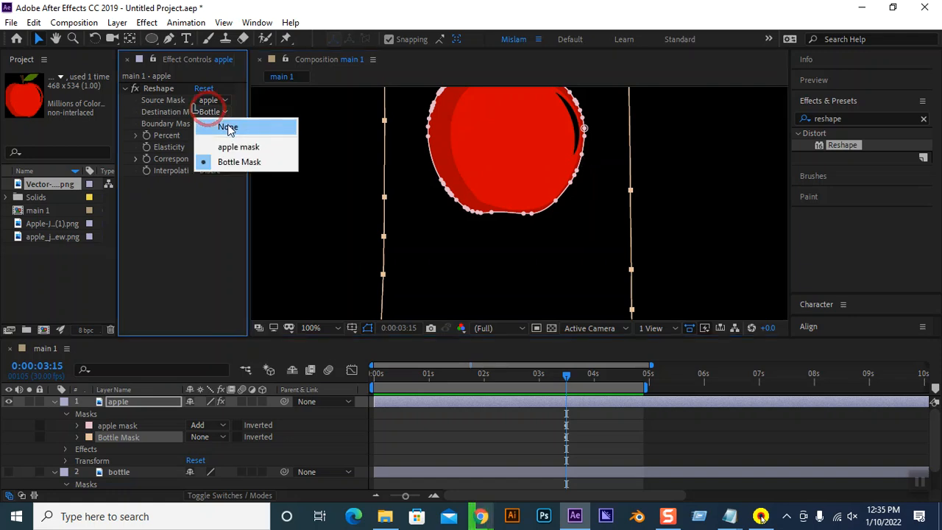
{"action": "left_click", "coordinate": [209, 104]}
{"action": "left_click", "coordinate": [210, 101]}
{"action": "left_click", "coordinate": [219, 114]}
{"action": "left_click", "coordinate": [214, 101]}
{"action": "left_click", "coordinate": [238, 135]}
{"action": "left_click", "coordinate": [212, 111]}
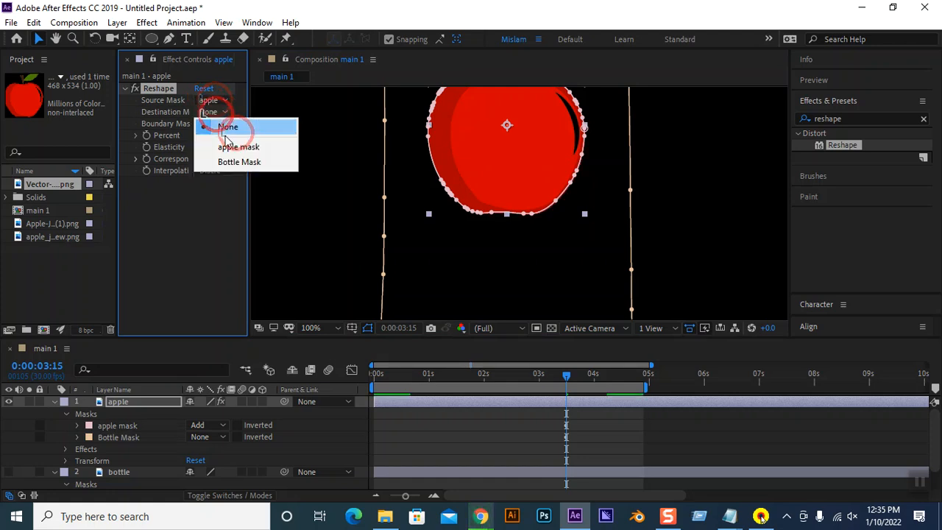
{"action": "left_click", "coordinate": [236, 162]}
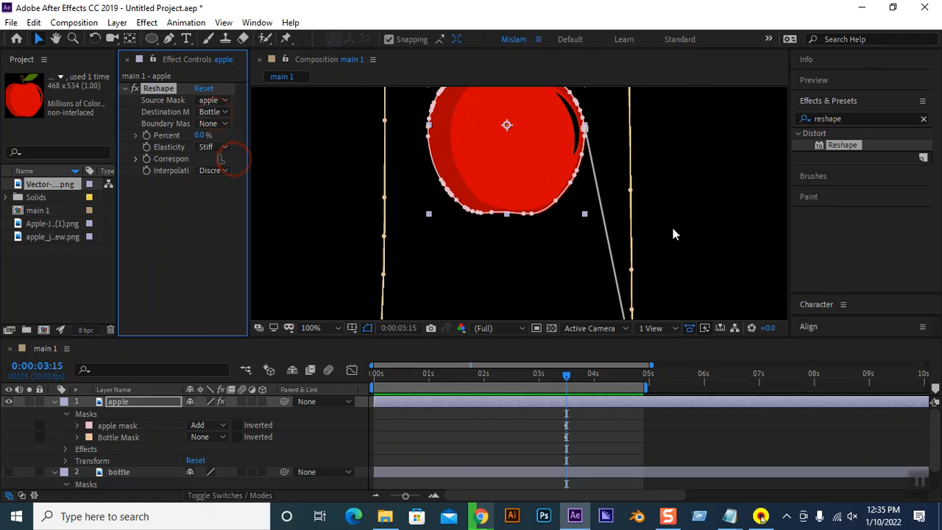
Add Reshape correspondence points on Bottle Mask's lower-right corner, linked to the apple outline
{"action": "key", "text": "comma"}
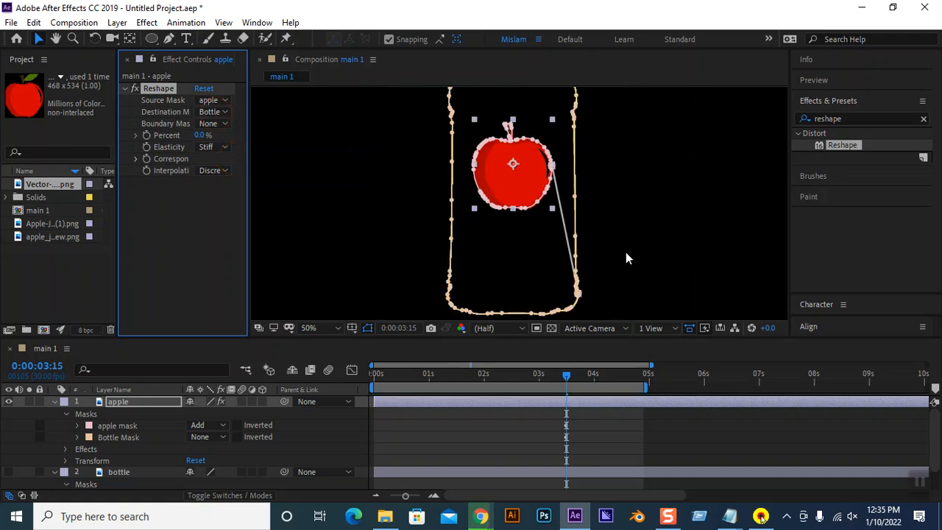
{"action": "key", "text": "period"}
{"action": "key", "text": "space"}
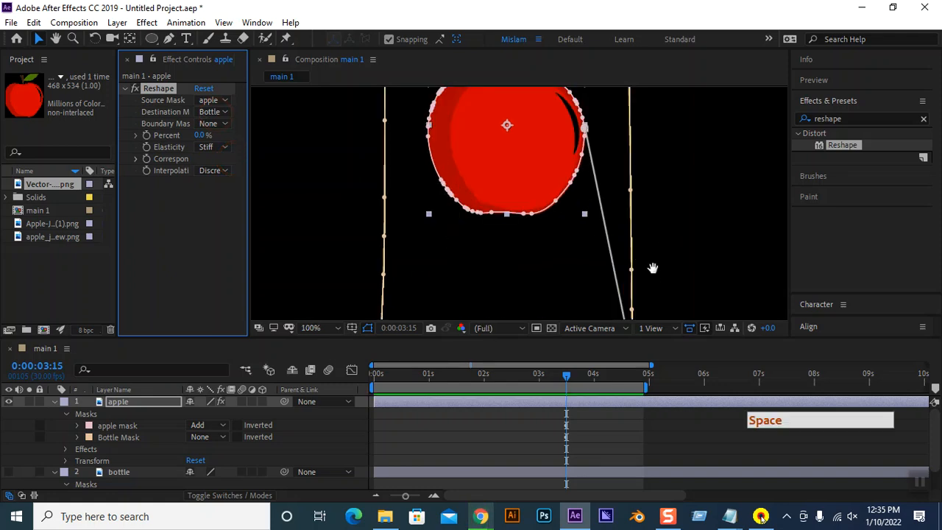
{"action": "key", "text": "space"}
{"action": "left_click_drag", "start_coordinate": [647, 270], "coordinate": [644, 132]}
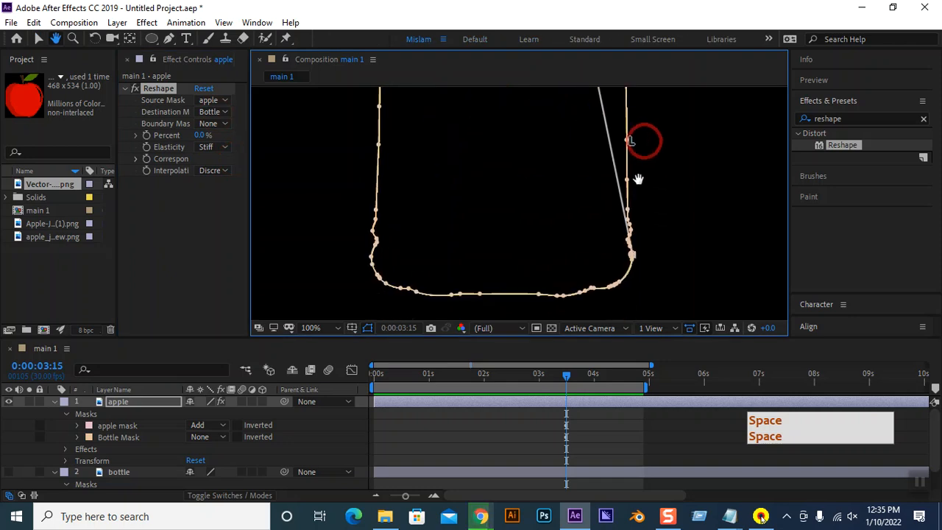
{"action": "left_click_drag", "start_coordinate": [620, 287], "coordinate": [613, 289]}
{"action": "left_click", "coordinate": [612, 288]}
{"action": "key", "text": "ctrl+z"}
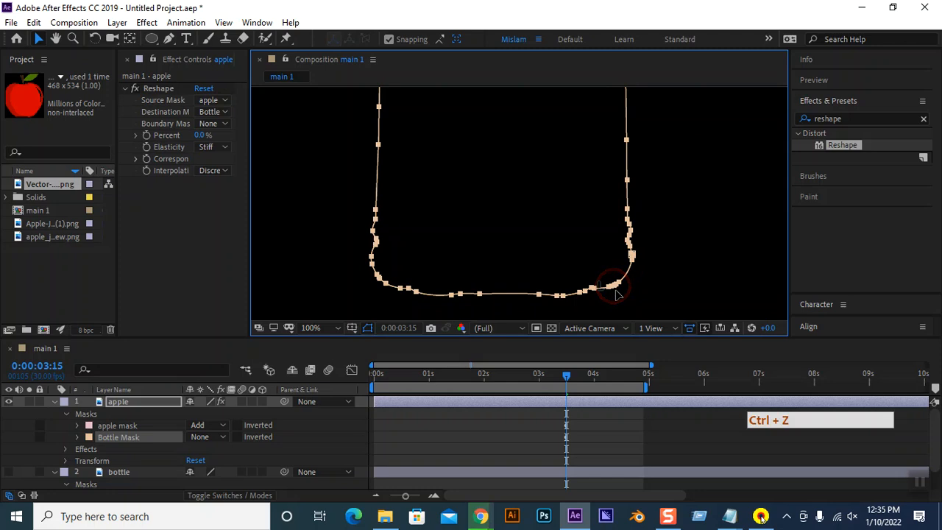
Add further correspondence points on Bottle Mask from the lower-right corner along the bottle's bottom edge
{"action": "left_click_drag", "start_coordinate": [610, 287], "coordinate": [560, 304]}
{"action": "left_click", "coordinate": [561, 298]}
{"action": "left_click", "coordinate": [558, 296]}
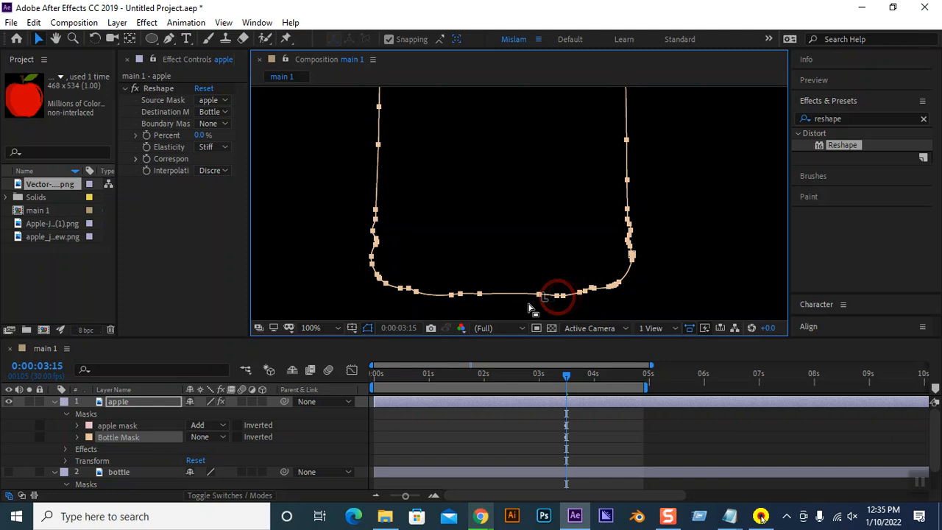
{"action": "key", "text": "ctrl+z"}
{"action": "left_click", "coordinate": [538, 295]}
{"action": "left_click", "coordinate": [479, 295]}
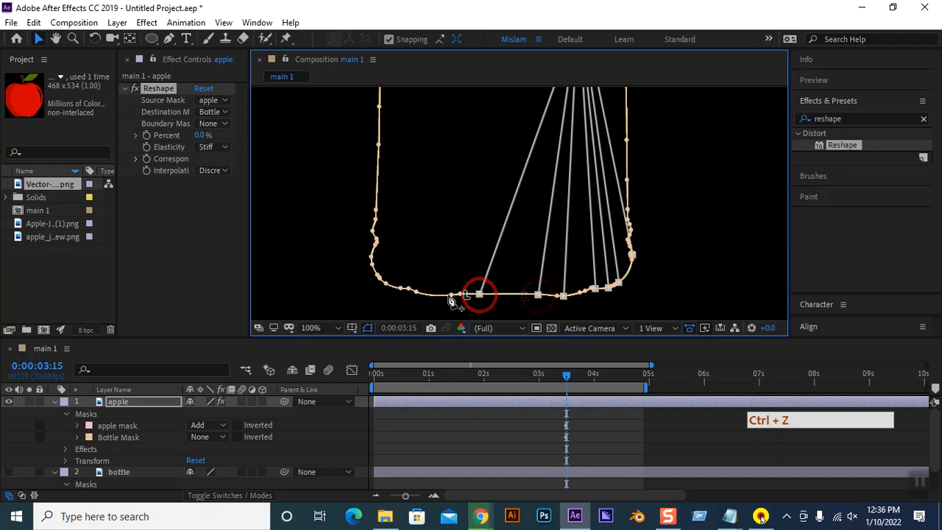
{"action": "left_click", "coordinate": [450, 295]}
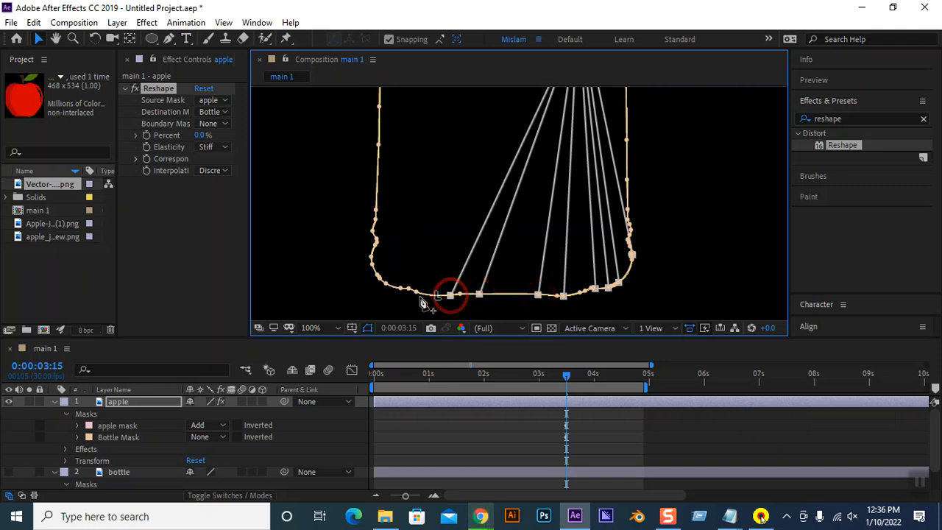
{"action": "left_click", "coordinate": [416, 294]}
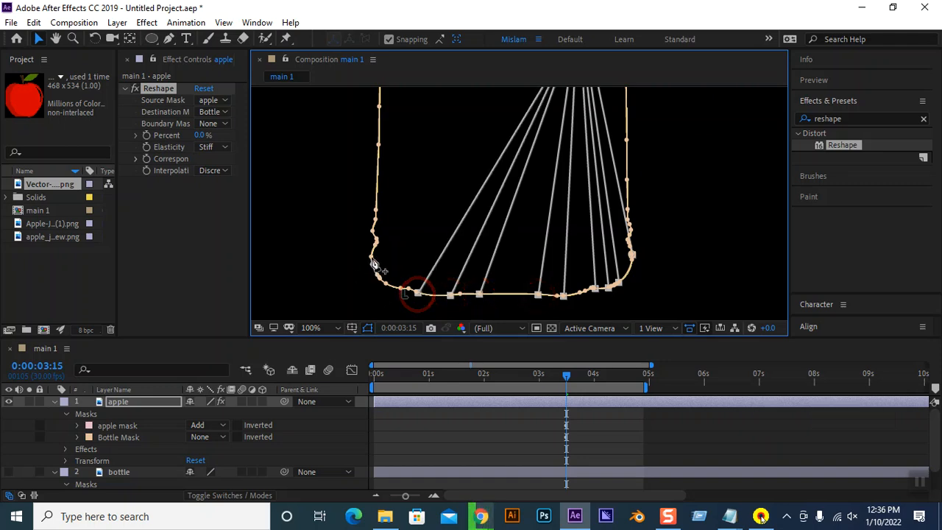
Add Reshape correspondence points around Bottle Mask's lower-left corner and up the start of its left side
{"action": "left_click", "coordinate": [373, 257]}
{"action": "left_click", "coordinate": [373, 234]}
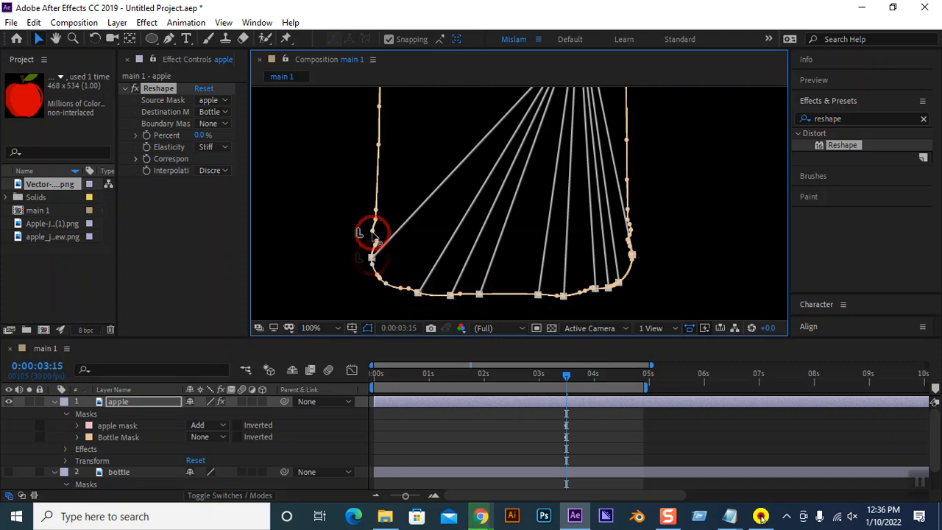
{"action": "left_click", "coordinate": [375, 211]}
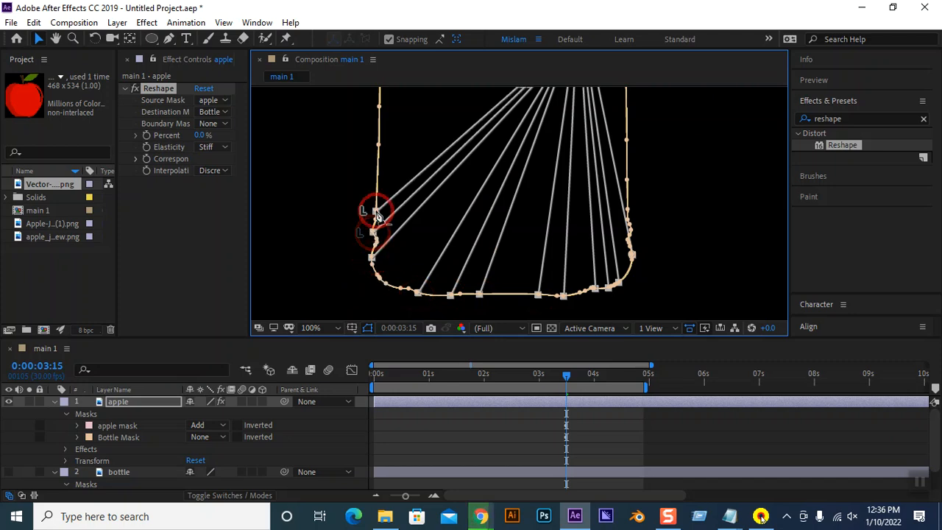
{"action": "left_click", "coordinate": [378, 147]}
Add correspondence points up Bottle Mask's straight left side to just below the notch, linking them to the apple outline
{"action": "key", "text": "space"}
{"action": "left_click_drag", "start_coordinate": [500, 211], "coordinate": [563, 290]}
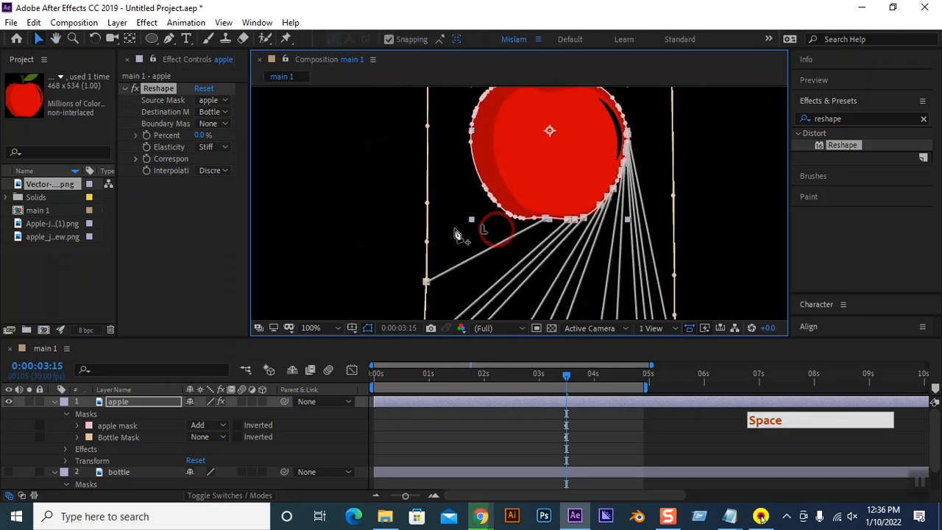
{"action": "left_click", "coordinate": [426, 244]}
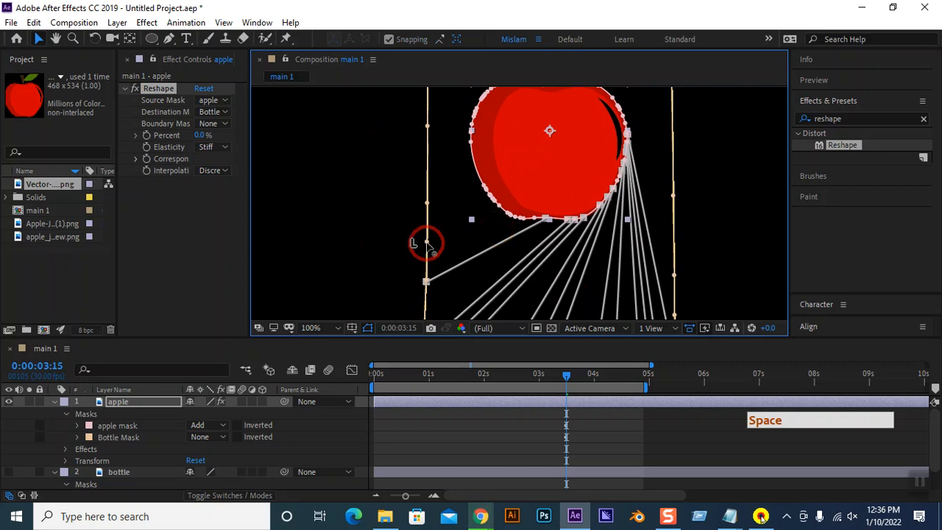
{"action": "left_click", "coordinate": [427, 206]}
{"action": "left_click", "coordinate": [426, 129]}
{"action": "key", "text": "space"}
{"action": "left_click_drag", "start_coordinate": [550, 197], "coordinate": [546, 294]}
{"action": "left_click", "coordinate": [428, 167]}
{"action": "left_click", "coordinate": [427, 148]}
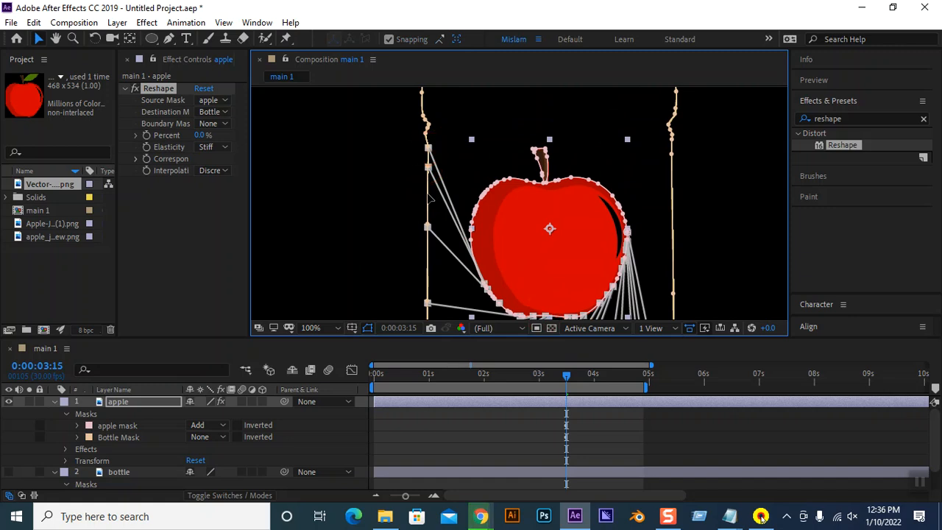
Re-add the point at the upper end of Bottle Mask's left side and add points through the notch above
{"action": "key", "text": "space"}
{"action": "key", "text": "space"}
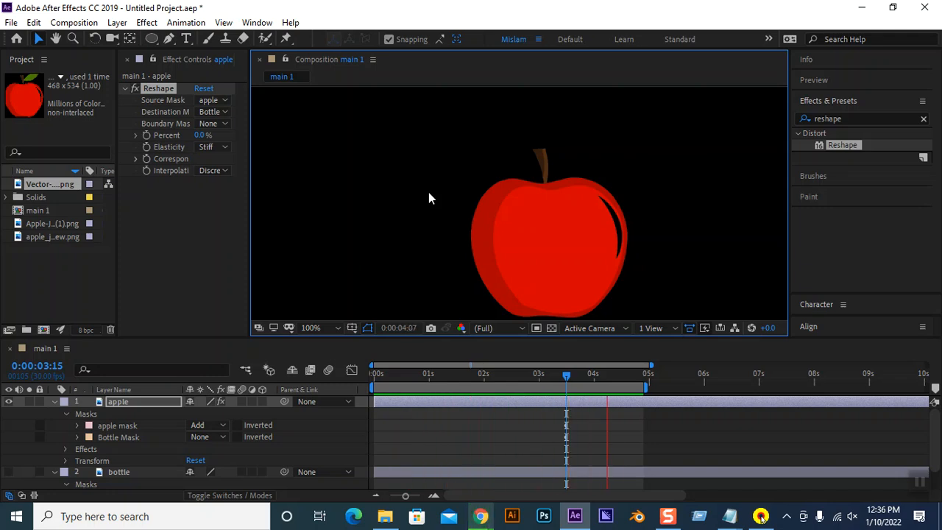
{"action": "key", "text": "space"}
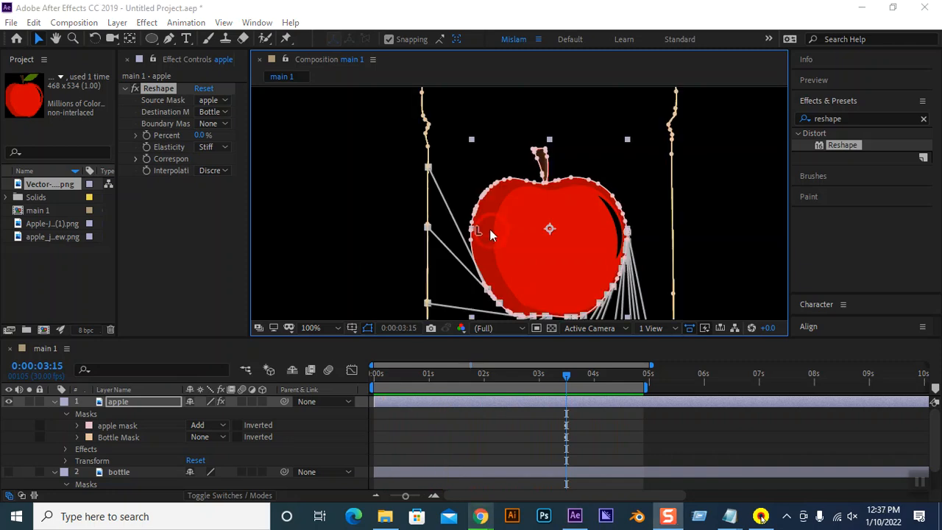
{"action": "left_click", "coordinate": [429, 150]}
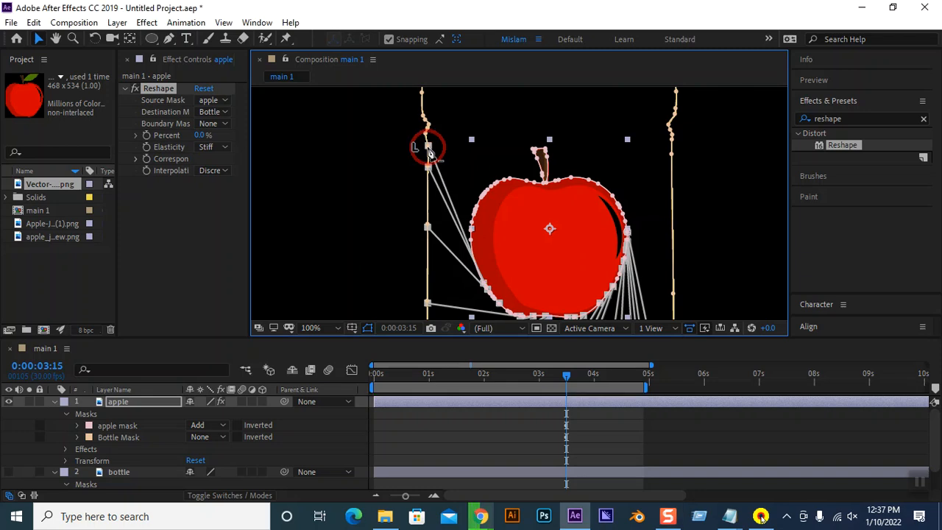
{"action": "left_click_drag", "start_coordinate": [425, 122], "coordinate": [423, 93]}
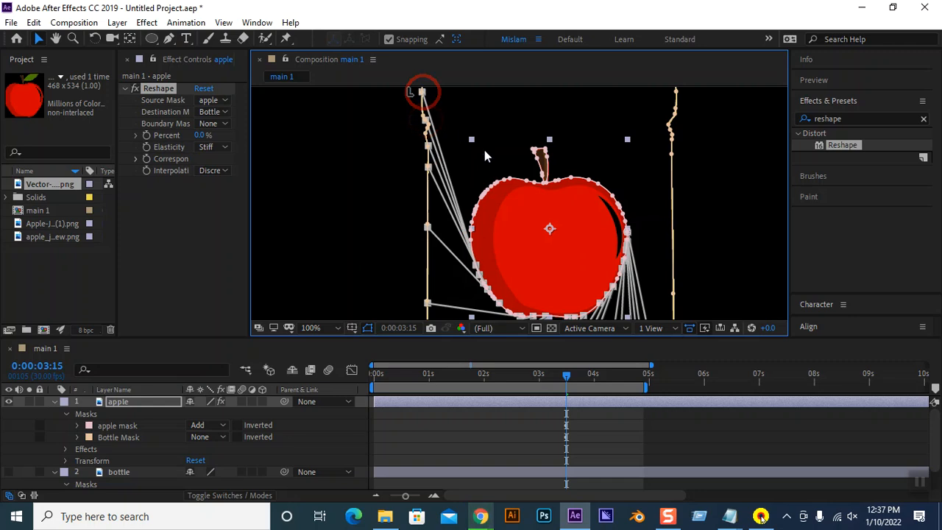
Add correspondence points along Bottle Mask's left shoulder and neck collar, undoing the accidental mask selection
{"action": "key", "text": "space"}
{"action": "left_click_drag", "start_coordinate": [529, 153], "coordinate": [532, 288]}
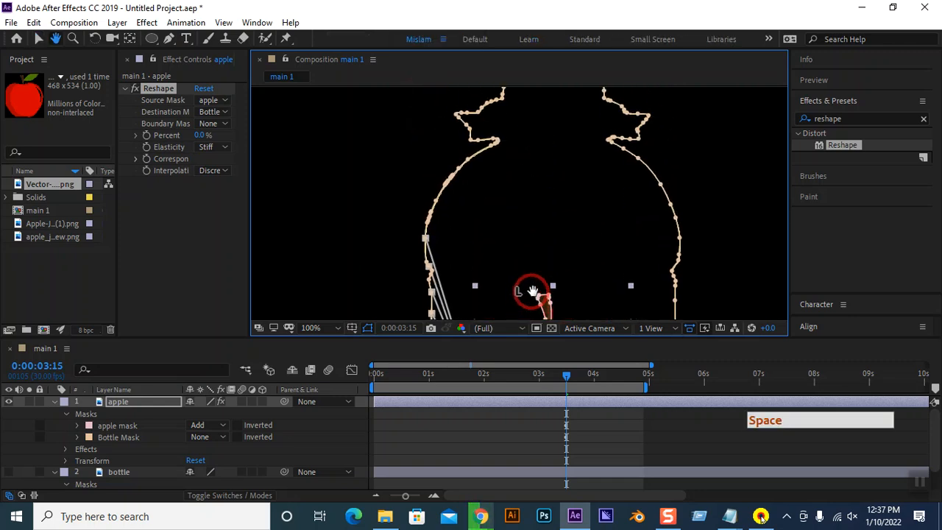
{"action": "left_click", "coordinate": [432, 213]}
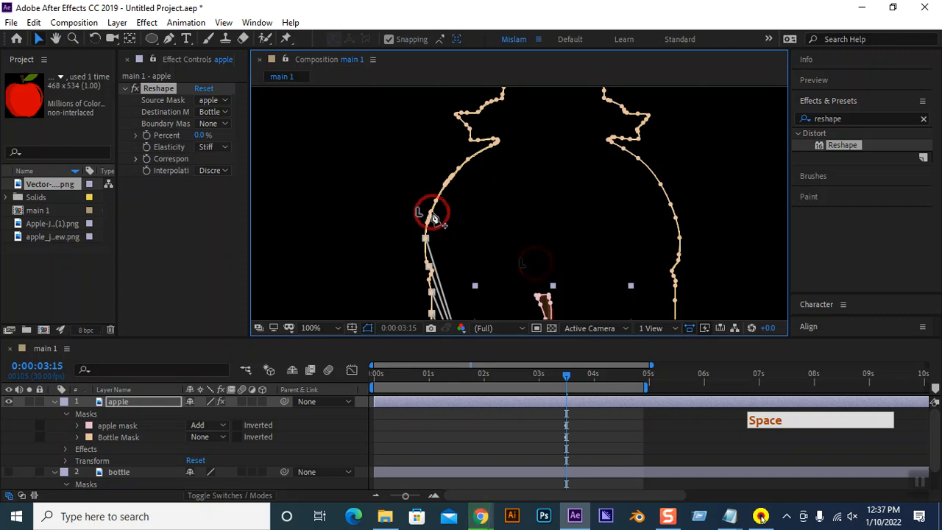
{"action": "left_click_drag", "start_coordinate": [434, 217], "coordinate": [503, 93]}
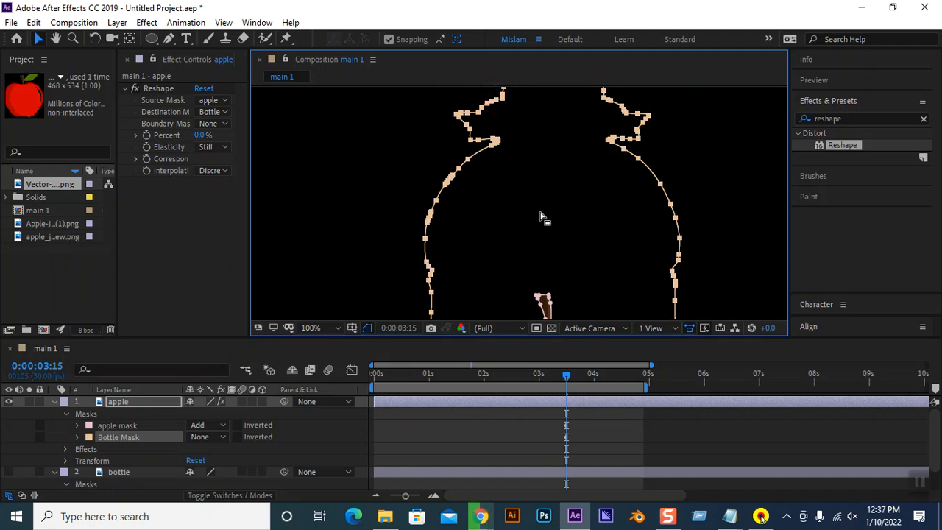
{"action": "key", "text": "ctrl+z"}
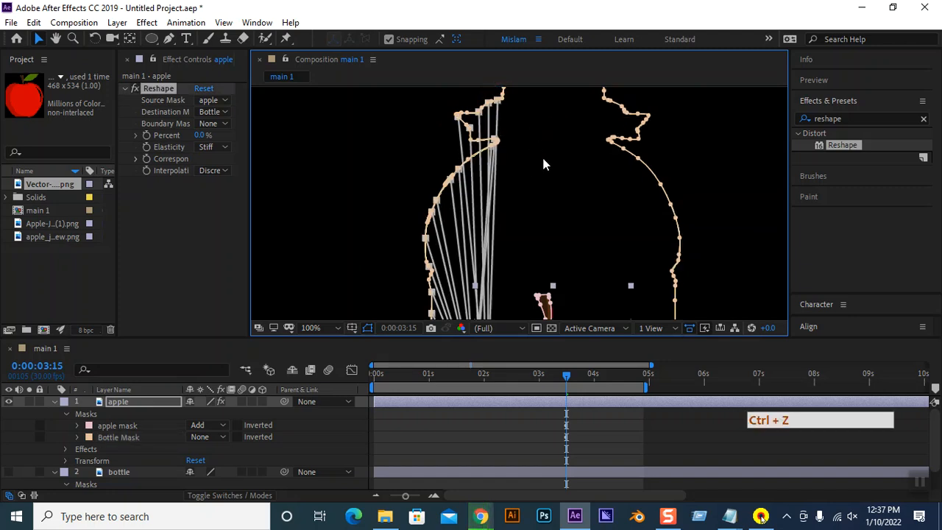
Add correspondence points across the top of the bottle's cap from its left to its right corner, undoing accidental mask selections
{"action": "key", "text": "space"}
{"action": "left_click_drag", "start_coordinate": [542, 151], "coordinate": [551, 272]}
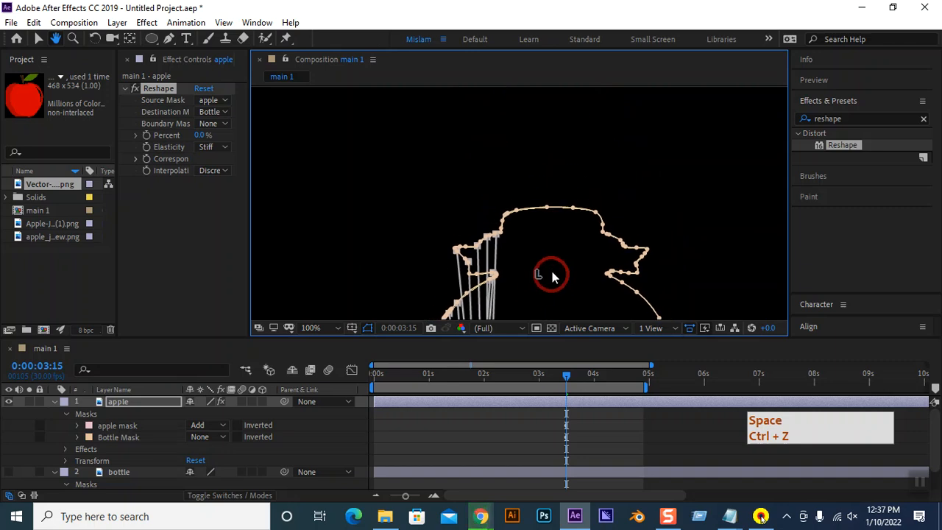
{"action": "left_click", "coordinate": [507, 212]}
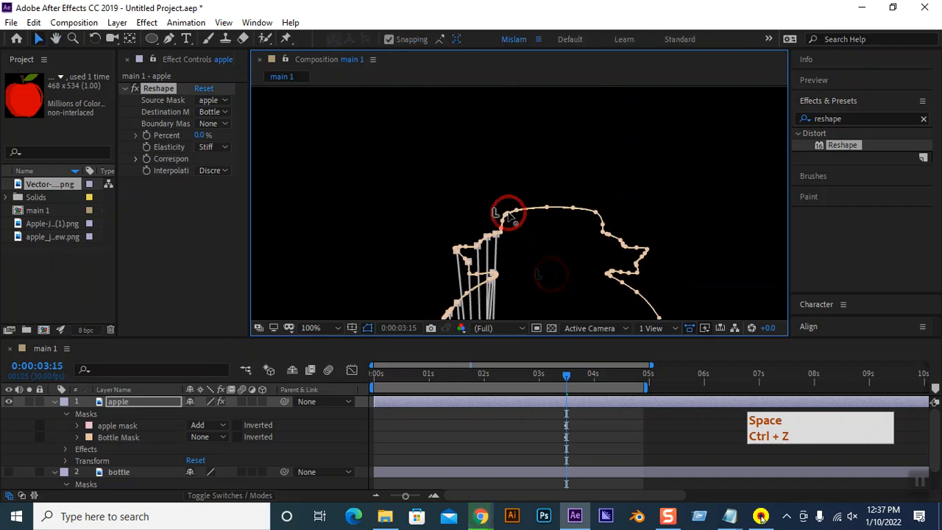
{"action": "left_click", "coordinate": [547, 211]}
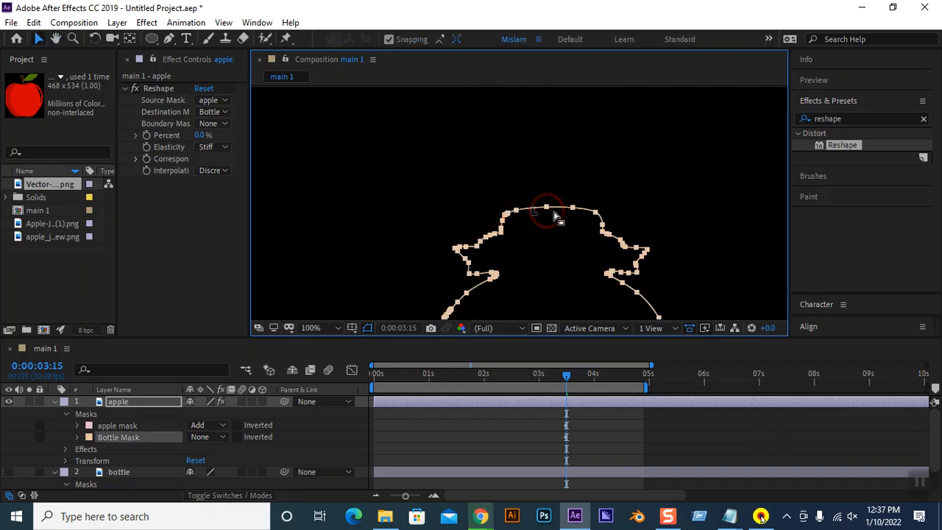
{"action": "key", "text": "ctrl+z"}
{"action": "left_click", "coordinate": [549, 210]}
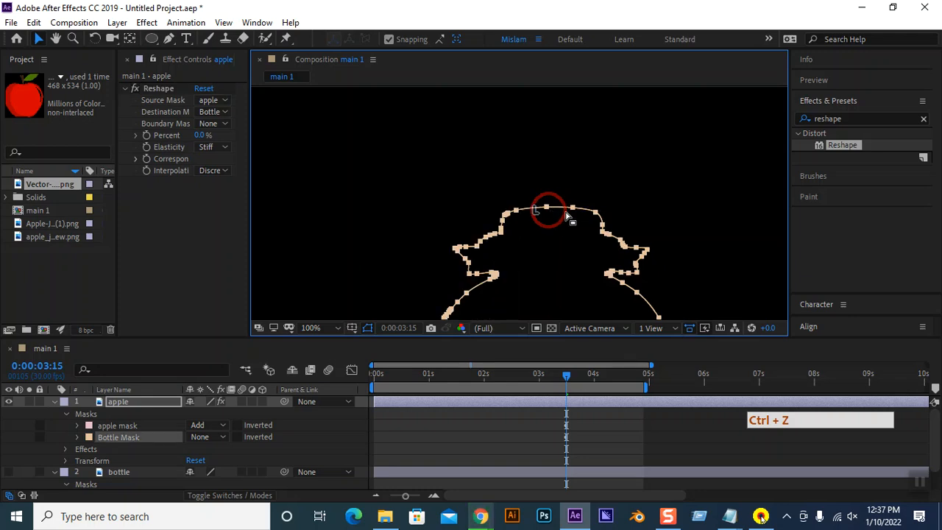
{"action": "key", "text": "ctrl+z"}
{"action": "left_click", "coordinate": [548, 211]}
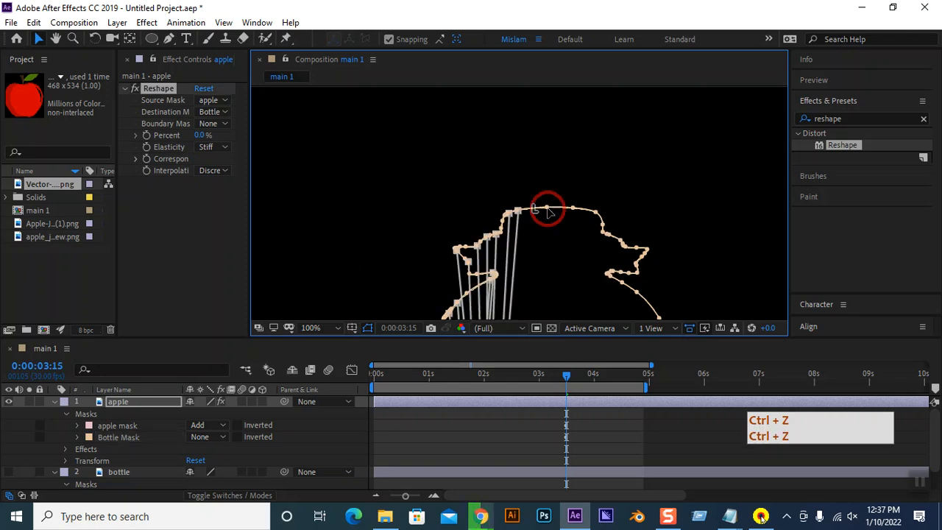
{"action": "left_click", "coordinate": [571, 209]}
{"action": "left_click", "coordinate": [594, 213]}
Add correspondence points from the cap's right side around the right neck collar to the start of the shoulder
{"action": "left_click", "coordinate": [603, 233]}
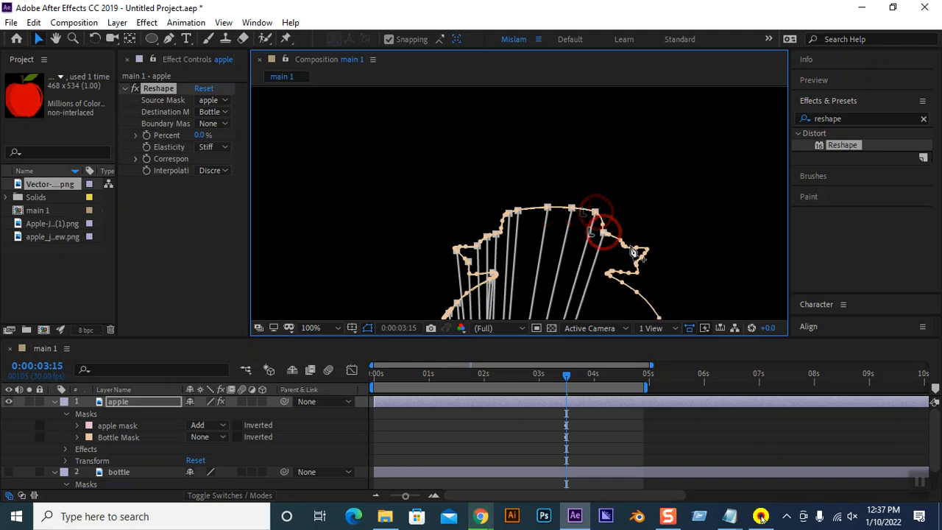
{"action": "left_click", "coordinate": [624, 248]}
{"action": "left_click", "coordinate": [647, 251]}
{"action": "left_click", "coordinate": [620, 278]}
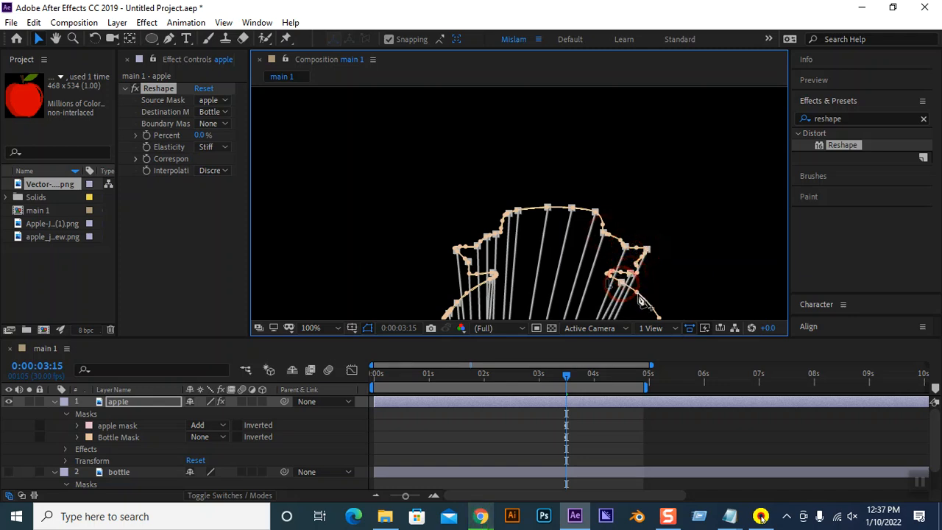
Add correspondence points down Bottle Mask's right shoulder to the upper end of its straight right side
{"action": "key", "text": "space"}
{"action": "mouse_move", "coordinate": [657, 287]}
{"action": "left_mouse_down"}
{"action": "mouse_move", "coordinate": [568, 137]}
{"action": "mouse_move", "coordinate": [593, 248]}
{"action": "mouse_move", "coordinate": [582, 282]}
{"action": "left_mouse_up"}
{"action": "left_click", "coordinate": [589, 218]}
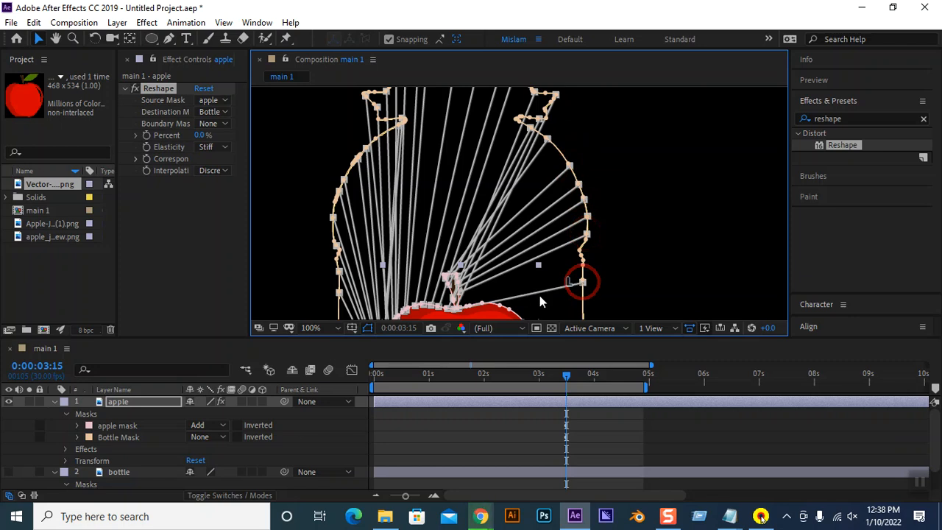
Add correspondence points down Bottle Mask's straight right side to just above the lower-right corner
{"action": "key", "text": "space"}
{"action": "left_click_drag", "start_coordinate": [517, 231], "coordinate": [484, 156]}
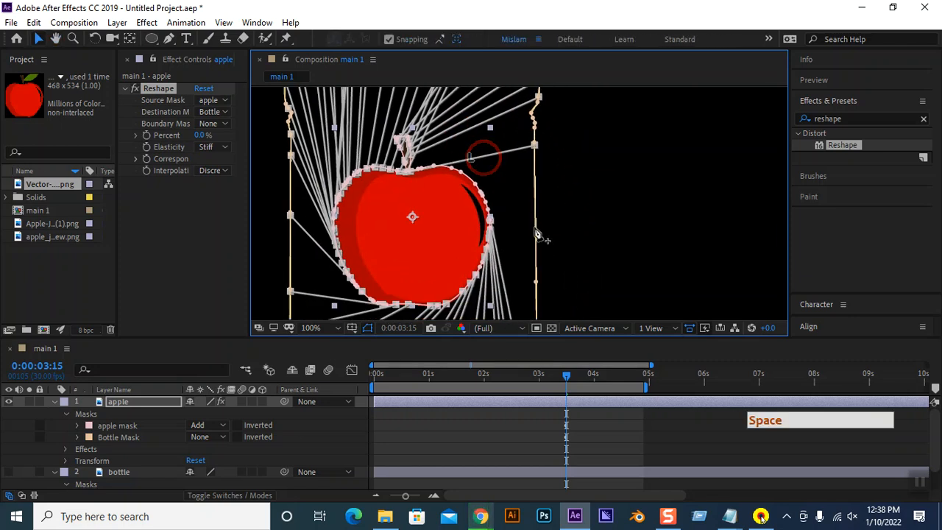
{"action": "left_click", "coordinate": [536, 282]}
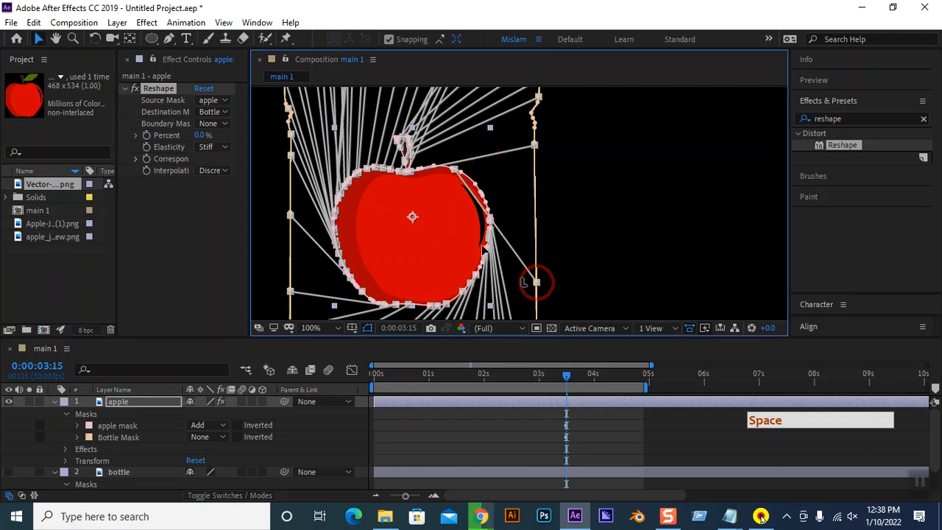
{"action": "left_click_drag", "start_coordinate": [522, 283], "coordinate": [485, 170]}
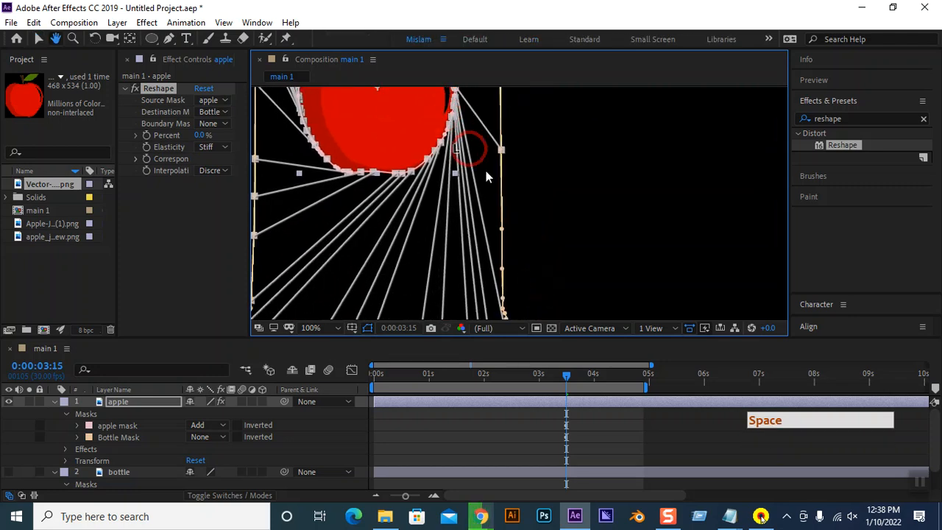
{"action": "left_click", "coordinate": [501, 228]}
{"action": "left_click", "coordinate": [503, 272]}
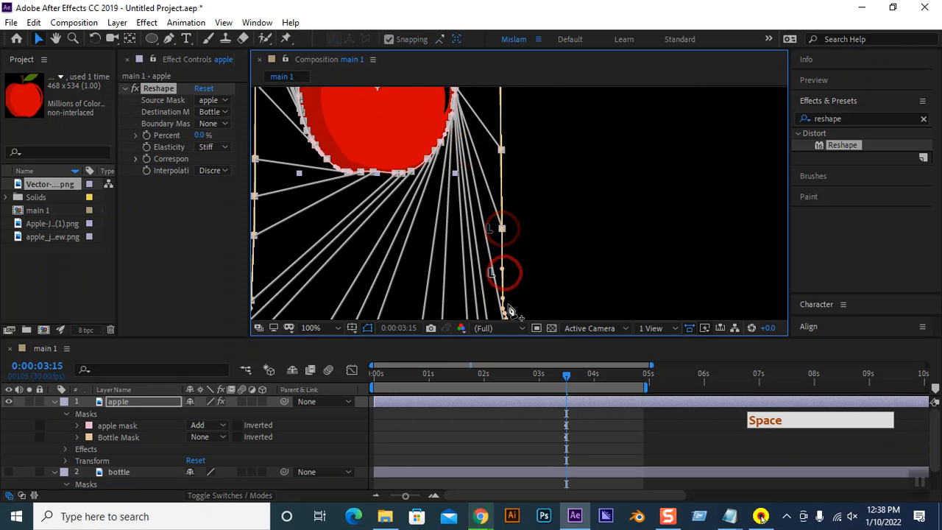
{"action": "left_click", "coordinate": [502, 300]}
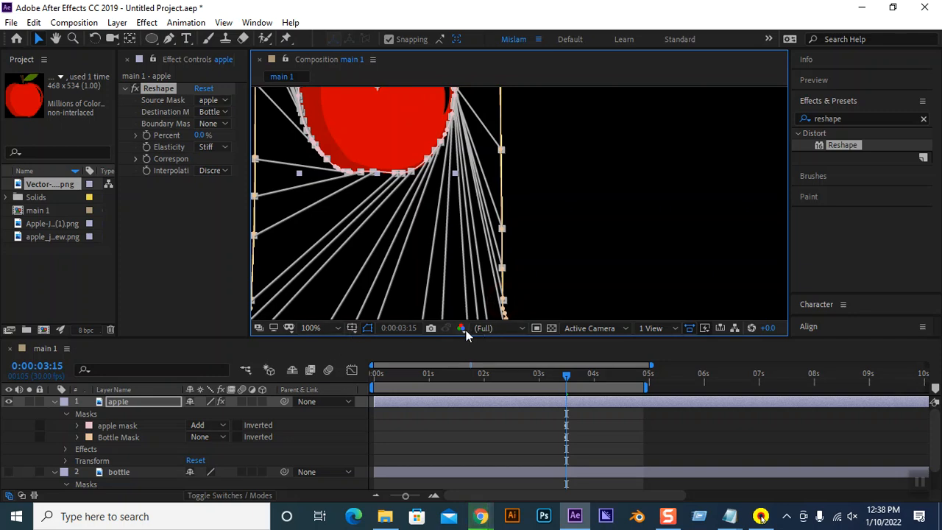
Move the current time to 0:00:02:26 and fit the whole main 1 composition in the viewer
{"action": "left_click_drag", "start_coordinate": [565, 376], "coordinate": [532, 377]}
{"action": "left_click", "coordinate": [237, 331]}
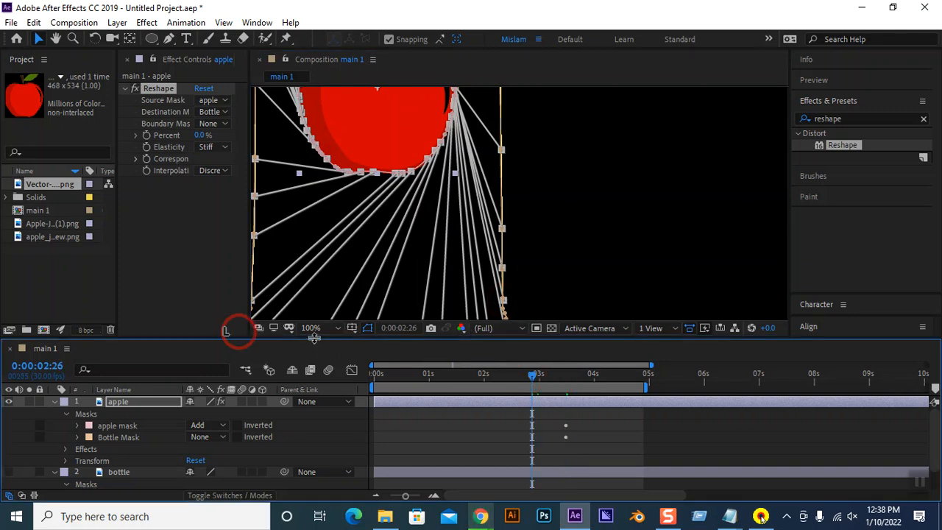
{"action": "left_click", "coordinate": [310, 327]}
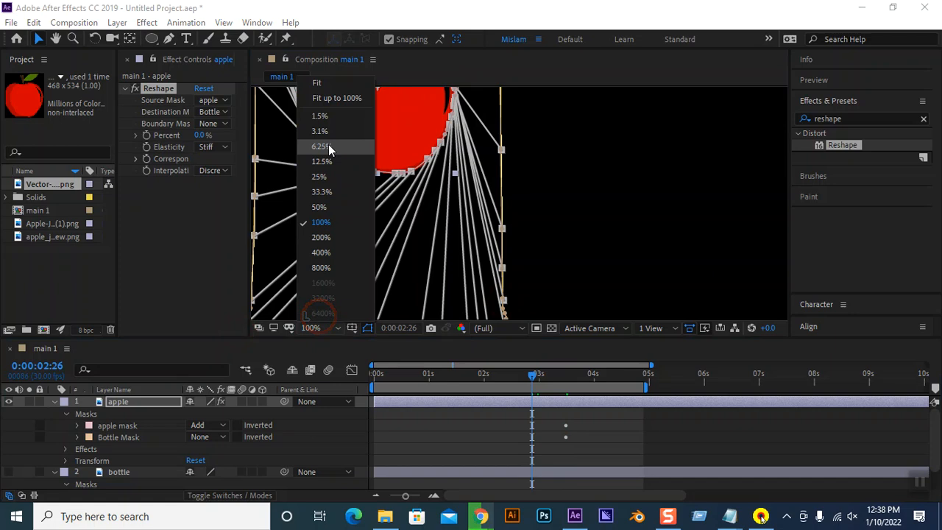
{"action": "left_click", "coordinate": [328, 146]}
{"action": "left_click", "coordinate": [311, 327]}
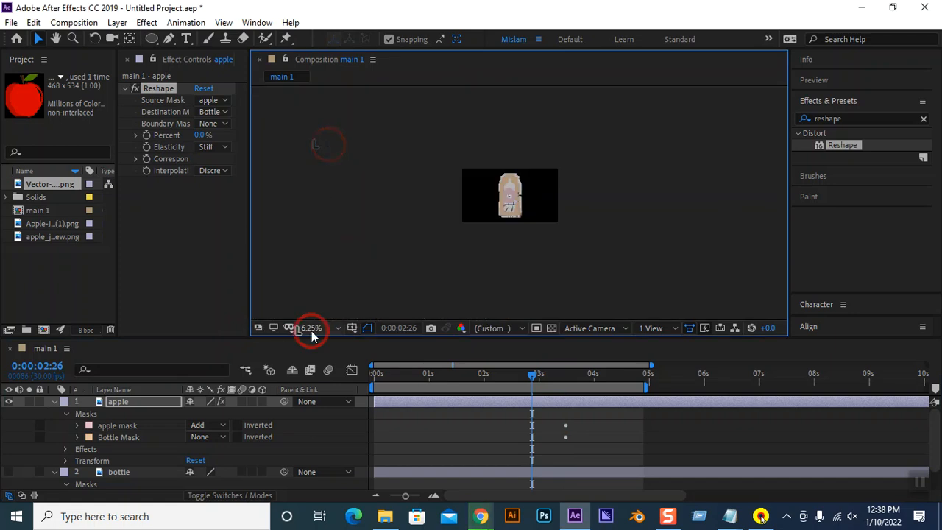
{"action": "left_click", "coordinate": [325, 105]}
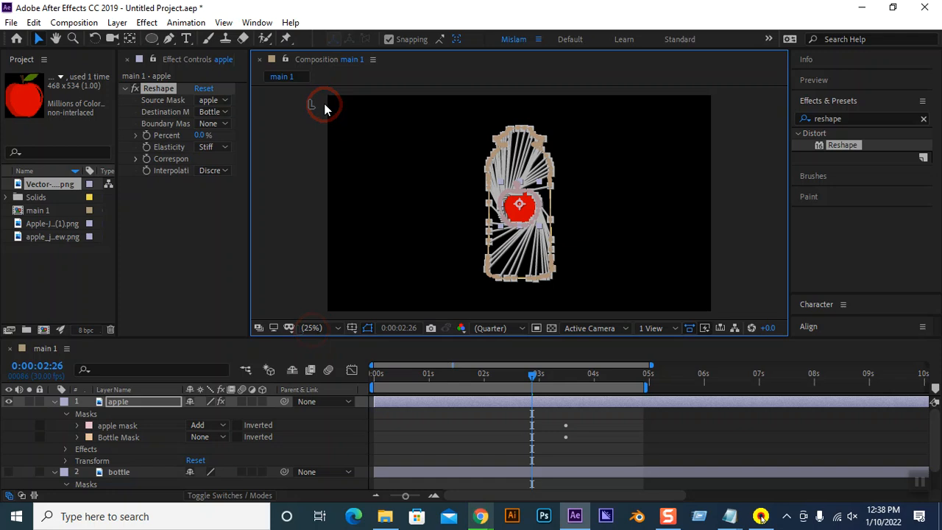
Try Reshape's Percent at 100% to test the morph, and undo the change
{"action": "left_click", "coordinate": [212, 221]}
{"action": "left_click", "coordinate": [199, 134]}
{"action": "left_click_drag", "start_coordinate": [200, 134], "coordinate": [368, 145]}
{"action": "left_click", "coordinate": [203, 254]}
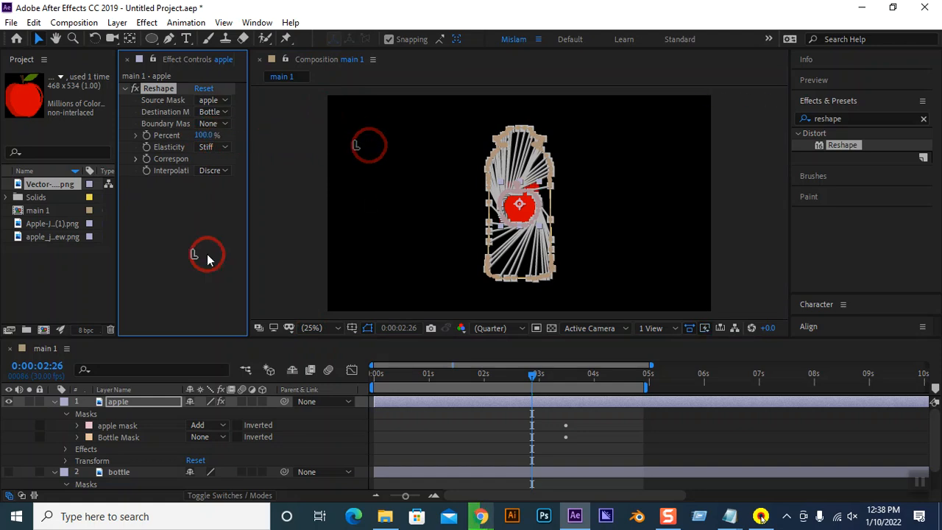
{"action": "left_click", "coordinate": [200, 135]}
{"action": "left_click_drag", "start_coordinate": [200, 135], "coordinate": [300, 149]}
{"action": "left_click", "coordinate": [206, 287]}
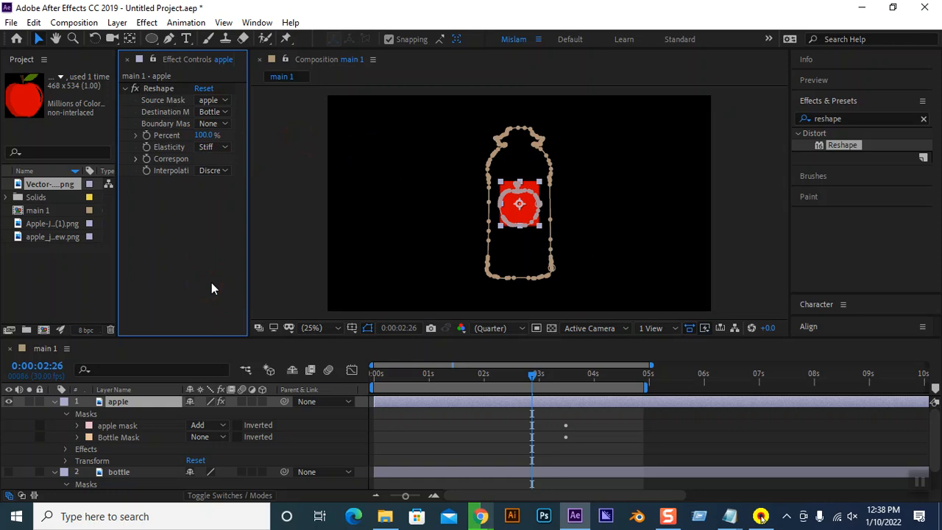
{"action": "key", "text": "ctrl+z"}
{"action": "key", "text": "ctrl+z"}
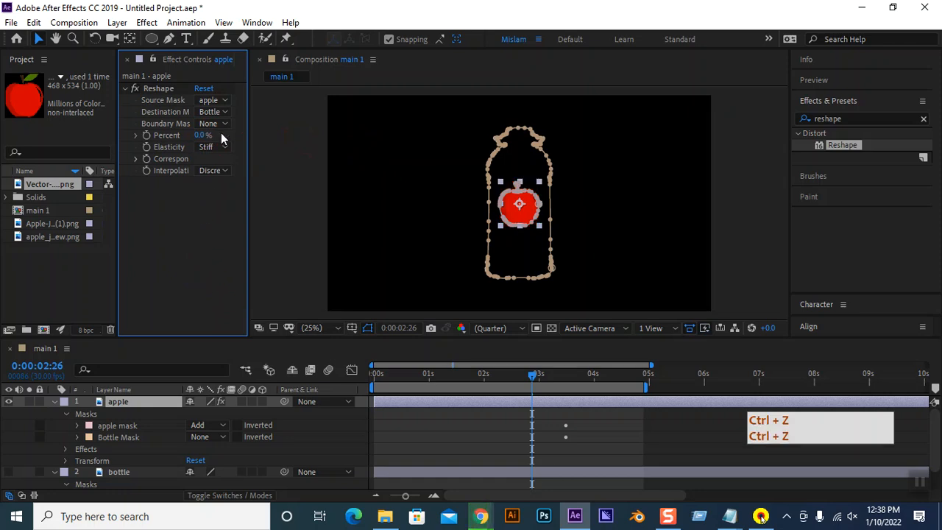
Set Reshape's Boundary Mask to Bottle Mask
{"action": "left_click", "coordinate": [211, 124]}
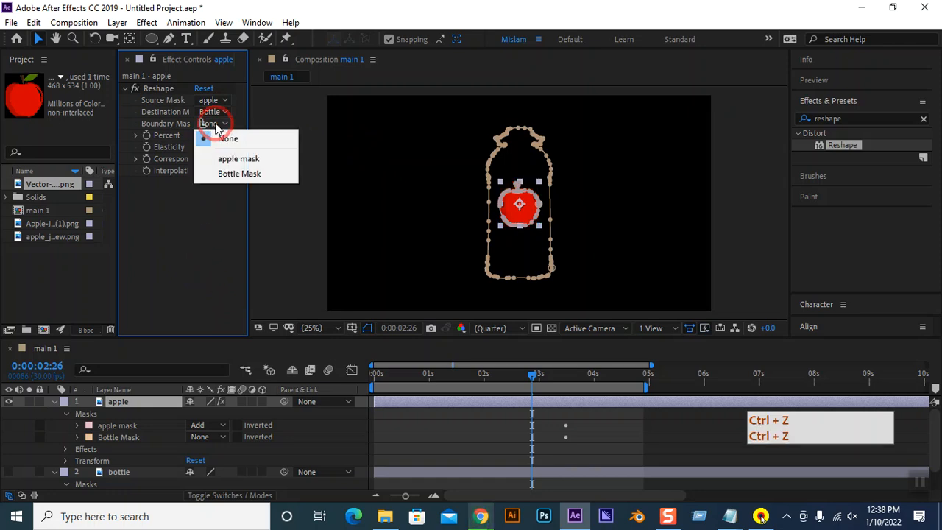
{"action": "left_click", "coordinate": [238, 173]}
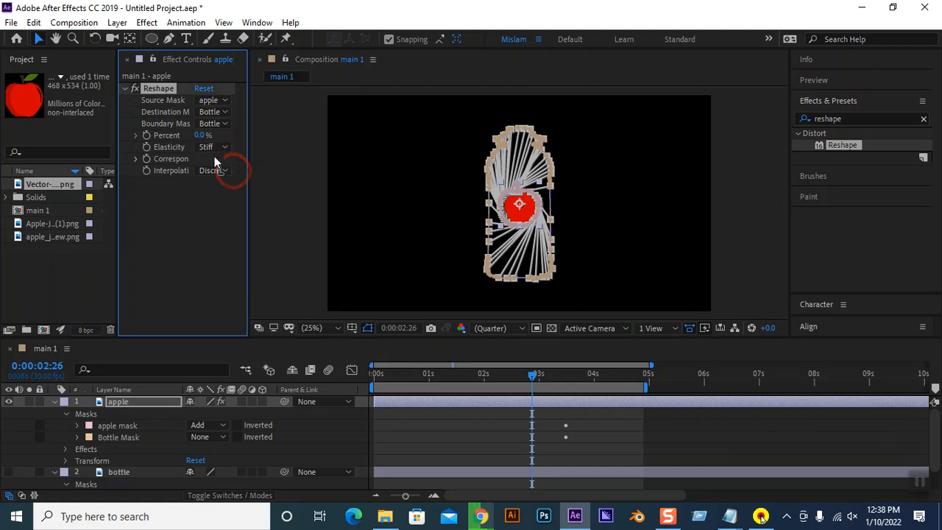
Try Reshape with apple mask as the Boundary Mask, Liquid Elasticity and Percent at 100%
{"action": "left_click_drag", "start_coordinate": [210, 137], "coordinate": [279, 140]}
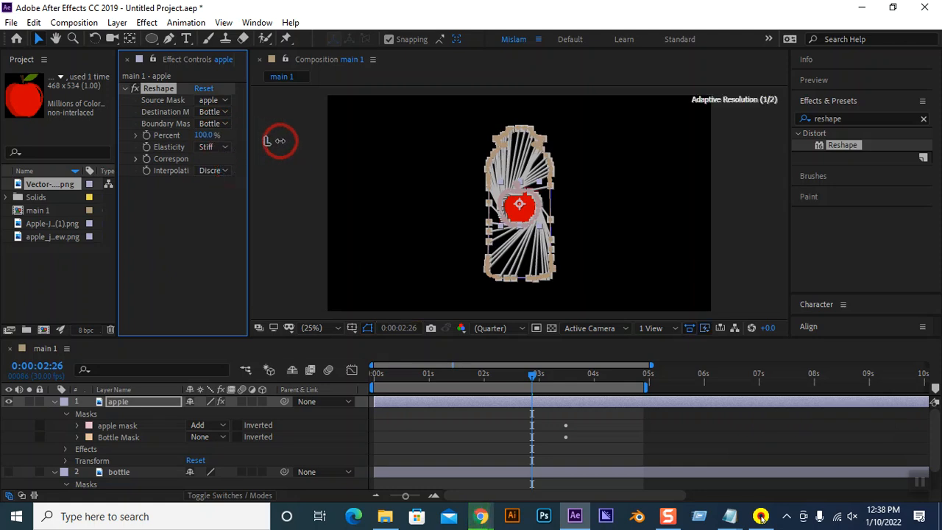
{"action": "left_click", "coordinate": [223, 124]}
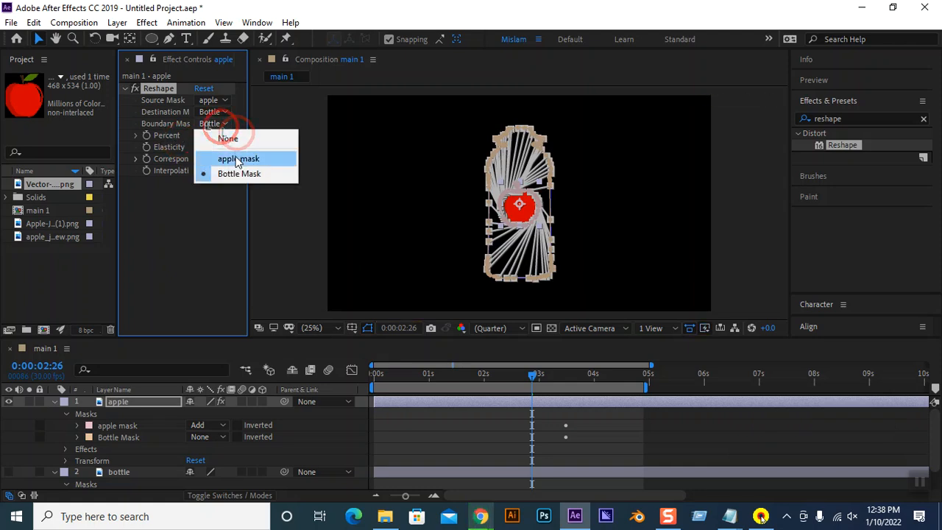
{"action": "left_click", "coordinate": [239, 158]}
{"action": "left_click_drag", "start_coordinate": [205, 136], "coordinate": [230, 141]}
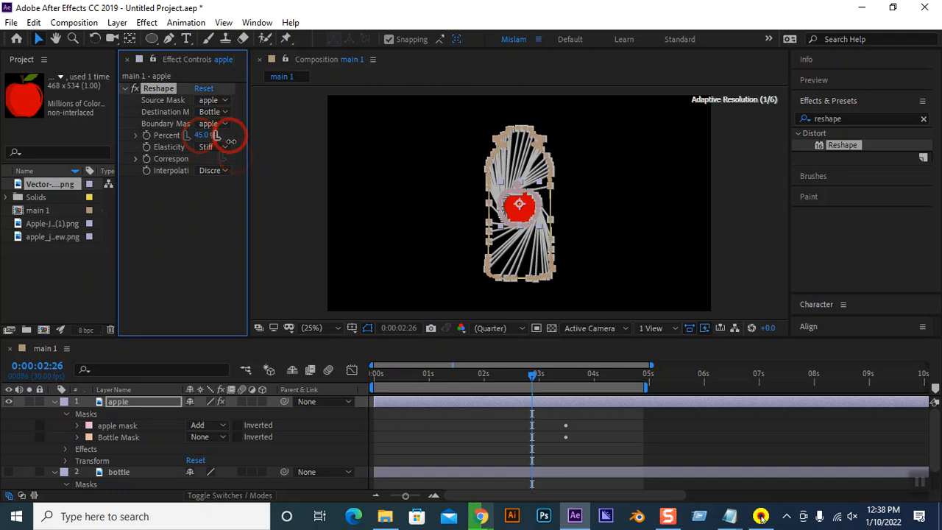
{"action": "left_click", "coordinate": [218, 148]}
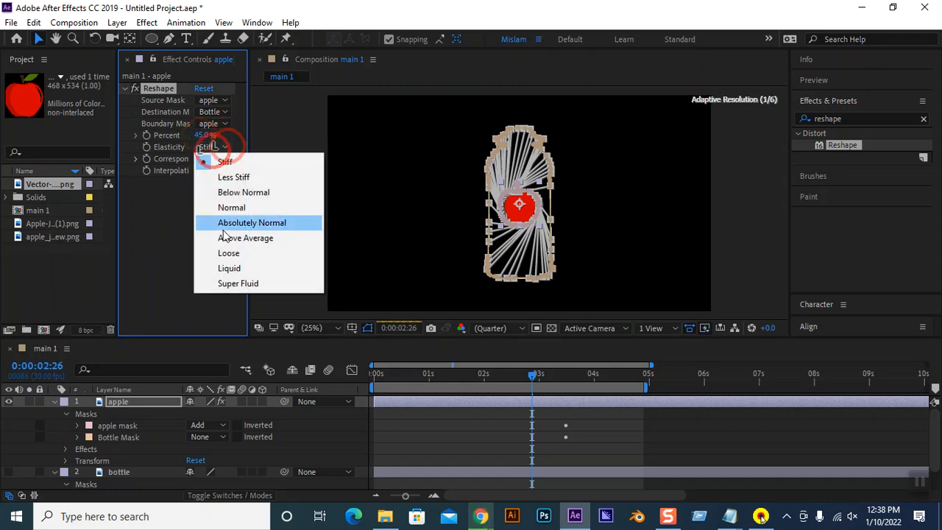
{"action": "left_click", "coordinate": [241, 272]}
{"action": "left_click_drag", "start_coordinate": [206, 135], "coordinate": [320, 143]}
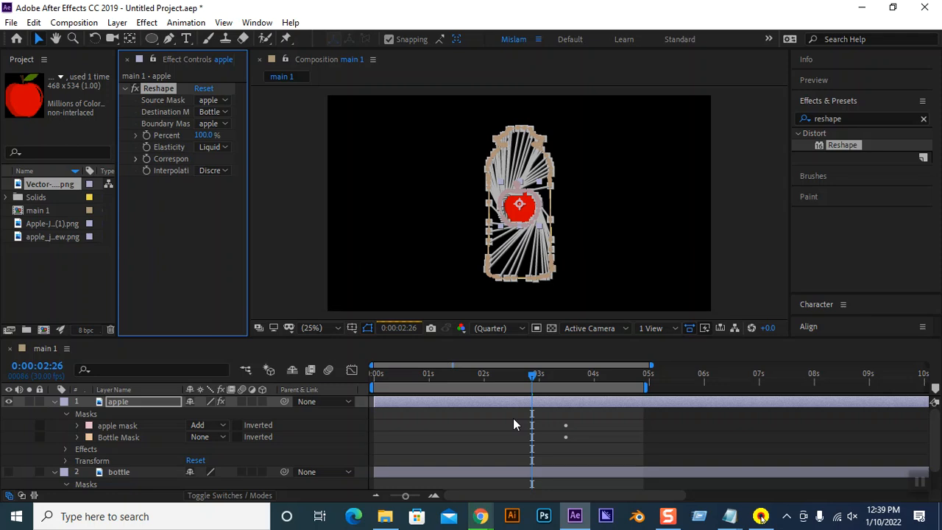
{"action": "left_click", "coordinate": [578, 425]}
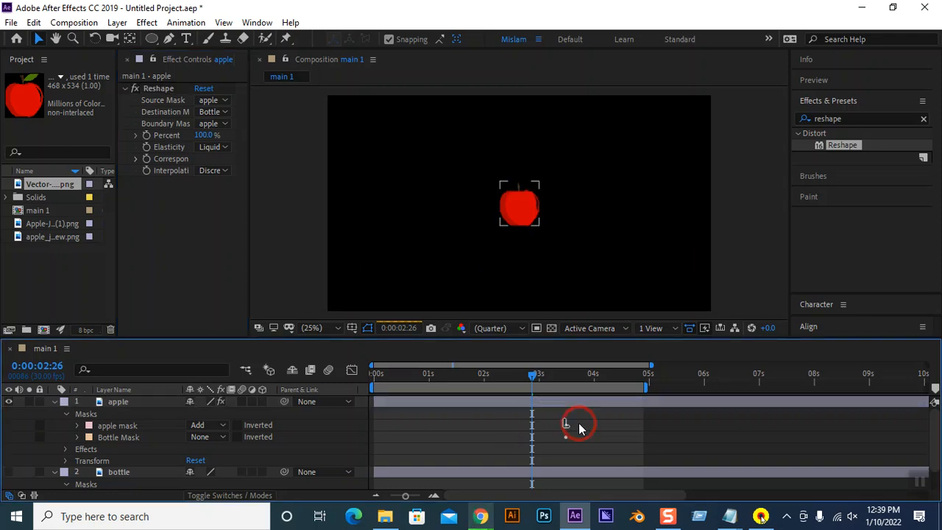
Undo the trial changes to Reshape's Percent, Elasticity and Boundary Mask
{"action": "key", "text": "ctrl+z"}
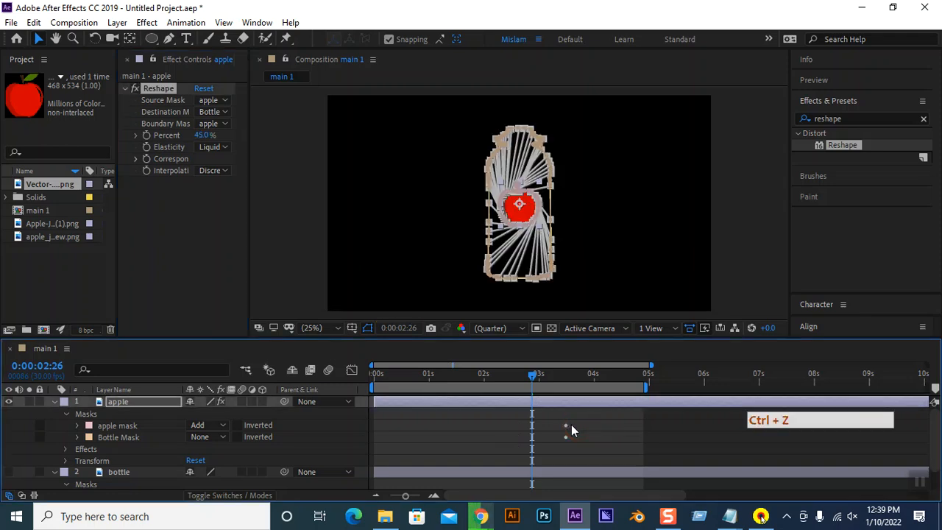
{"action": "key", "text": "ctrl+z"}
{"action": "key", "text": "ctrl+z"}
{"action": "key", "text": "ctrl+z"}
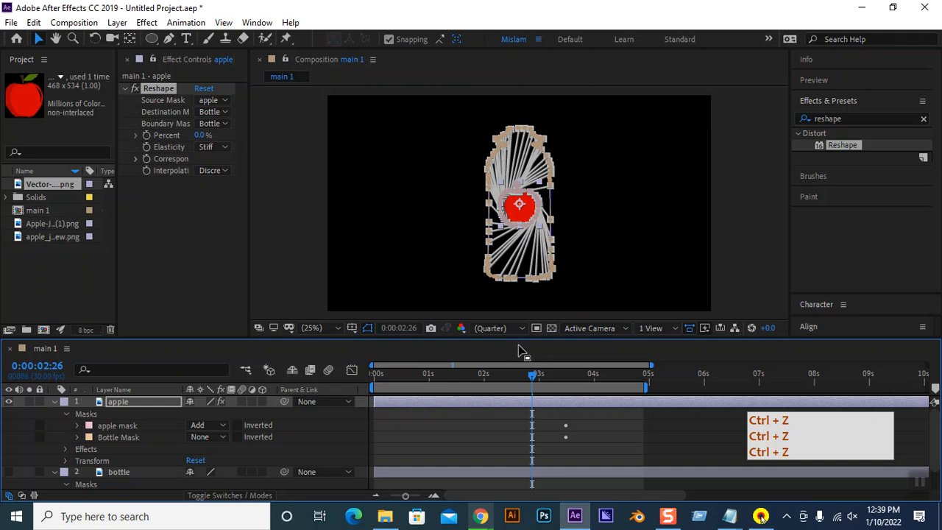
Move the current time to 0:00:00:00 and reveal the Mask Path keyframes of apple mask and Bottle Mask on the apple layer
{"action": "left_click_drag", "start_coordinate": [536, 375], "coordinate": [309, 371]}
{"action": "left_click_drag", "start_coordinate": [407, 497], "coordinate": [338, 494]}
{"action": "left_click", "coordinate": [453, 446]}
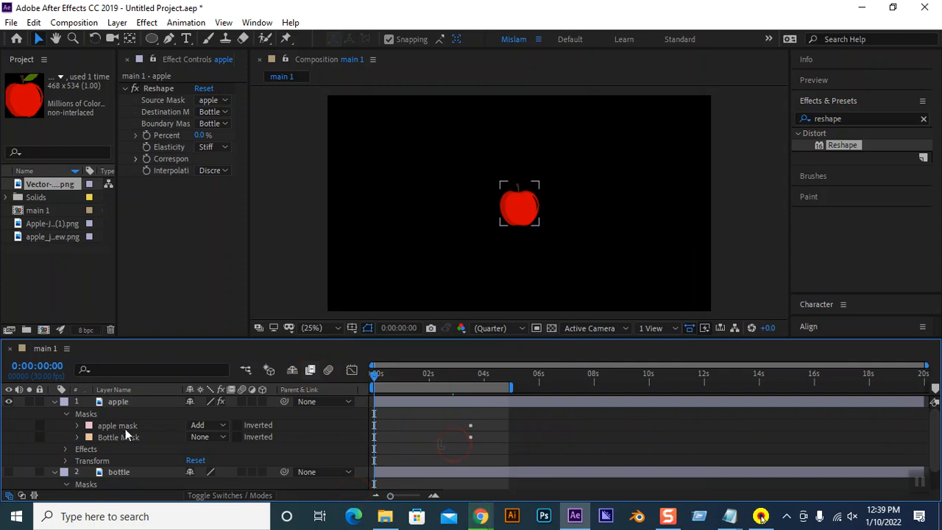
{"action": "left_click", "coordinate": [122, 437]}
{"action": "left_click", "coordinate": [126, 427], "text": "shift"}
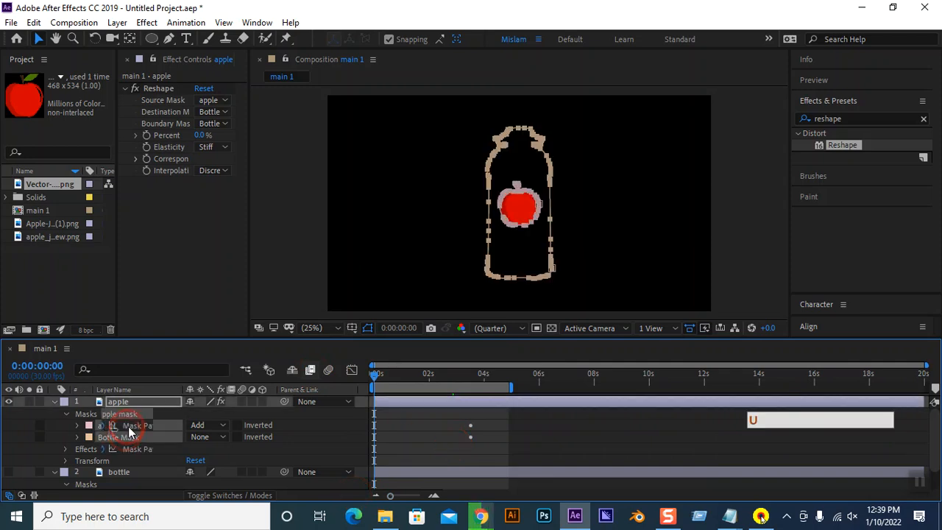
{"action": "key", "text": "u"}
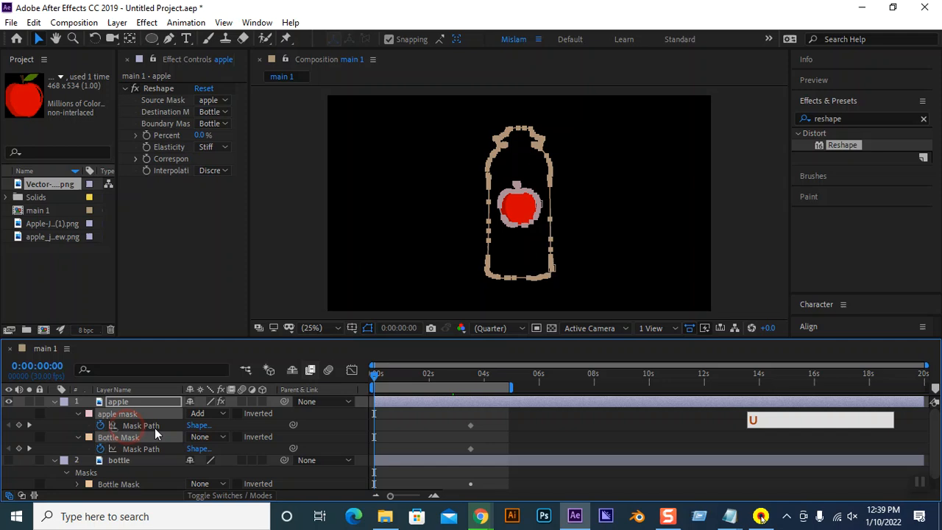
Try deleting the Mask Path keyframes of Bottle Mask and apple mask at 0:00:03:15, and undo both deletions
{"action": "left_click", "coordinate": [470, 425]}
{"action": "left_click", "coordinate": [470, 450]}
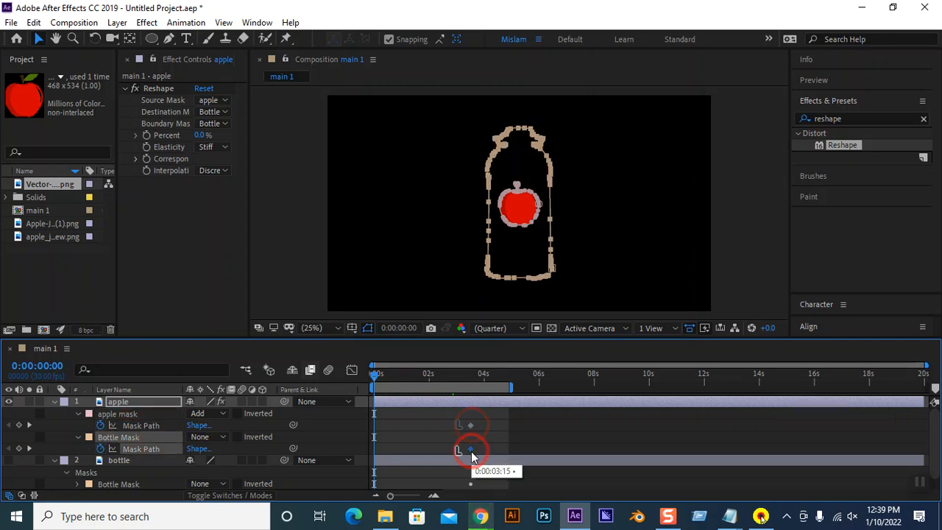
{"action": "key", "text": "Delete"}
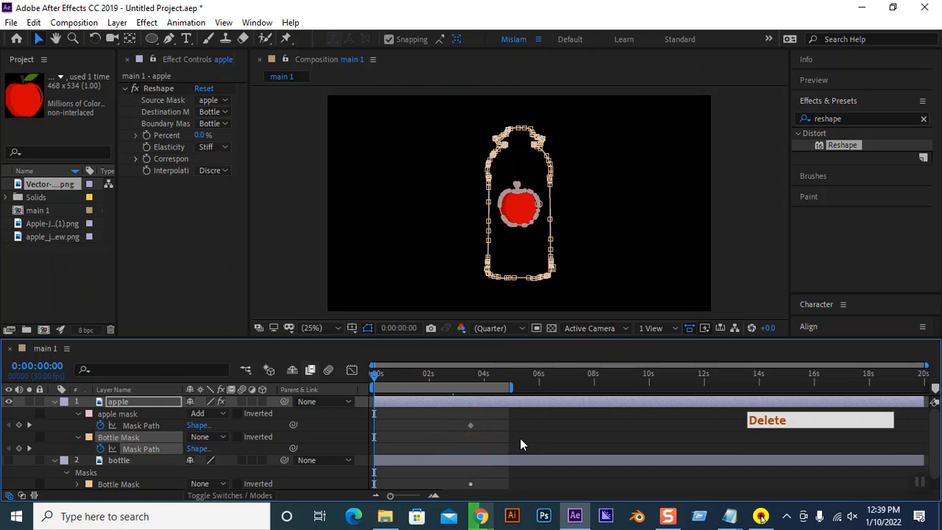
{"action": "left_click", "coordinate": [470, 426]}
{"action": "key", "text": "Delete"}
{"action": "left_click", "coordinate": [376, 376]}
{"action": "key", "text": "ctrl+z"}
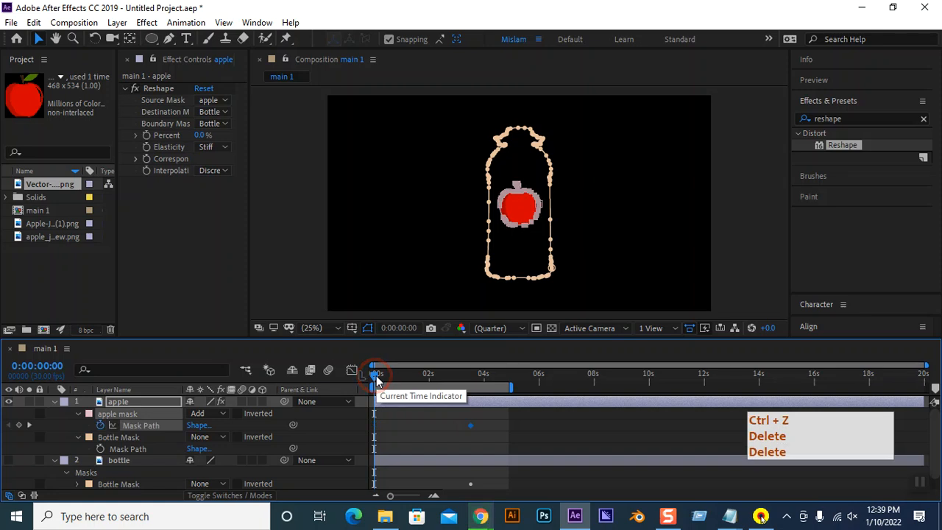
{"action": "key", "text": "ctrl+z"}
At 0:00:02:25, set Reshape's Boundary Mask to None and its Percent to 100%
{"action": "left_click_drag", "start_coordinate": [375, 376], "coordinate": [452, 377]}
{"action": "left_click", "coordinate": [212, 124]}
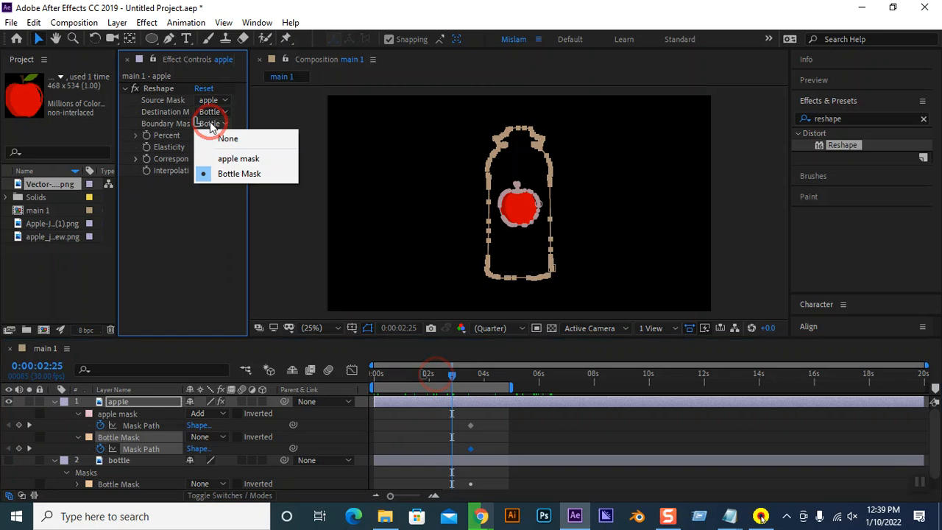
{"action": "left_click", "coordinate": [221, 137]}
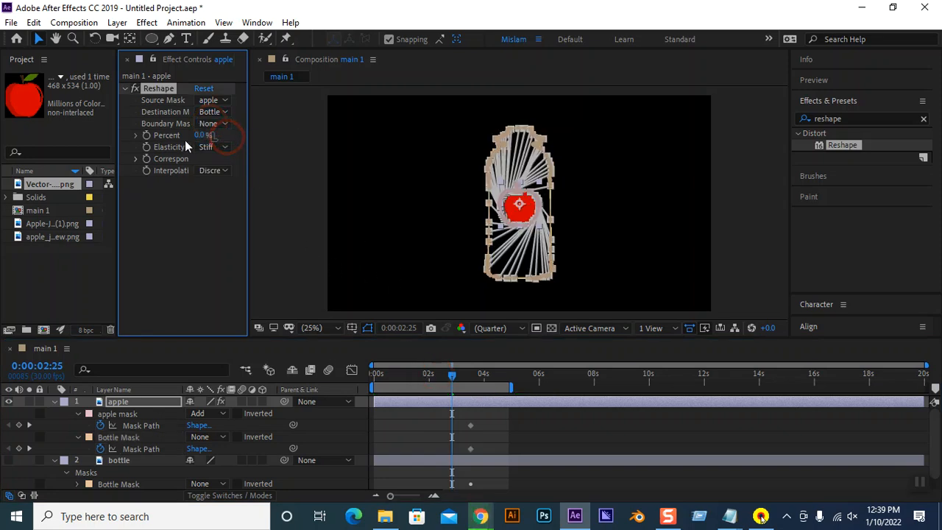
{"action": "left_click", "coordinate": [201, 135]}
{"action": "left_click", "coordinate": [135, 159]}
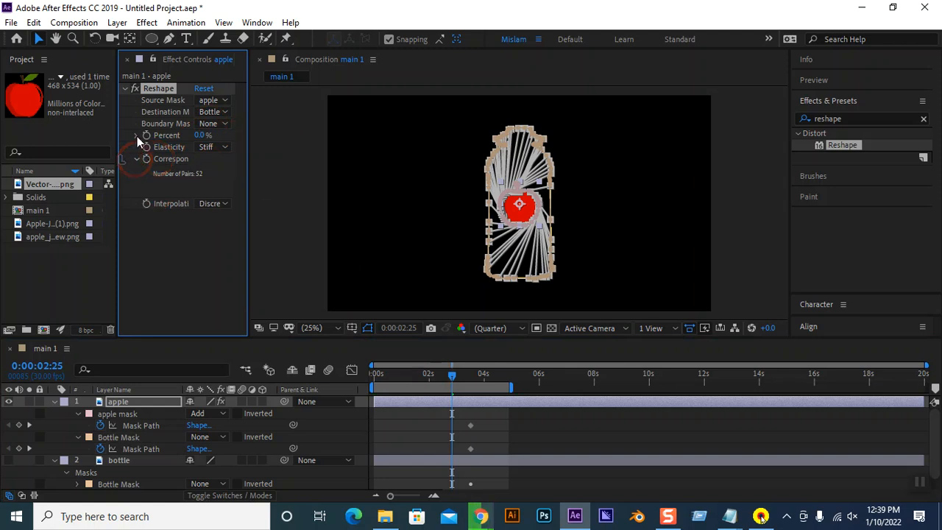
{"action": "left_click", "coordinate": [137, 137]}
{"action": "left_click_drag", "start_coordinate": [156, 156], "coordinate": [238, 162]}
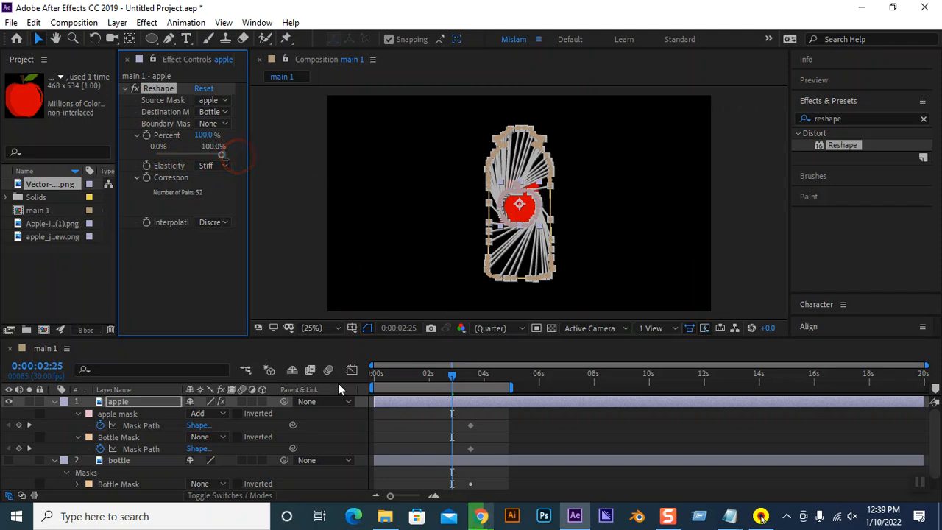
Set Reshape's Interpolation Method to Smooth after trying Linear, and set its Elasticity to Liquid
{"action": "left_click", "coordinate": [199, 222]}
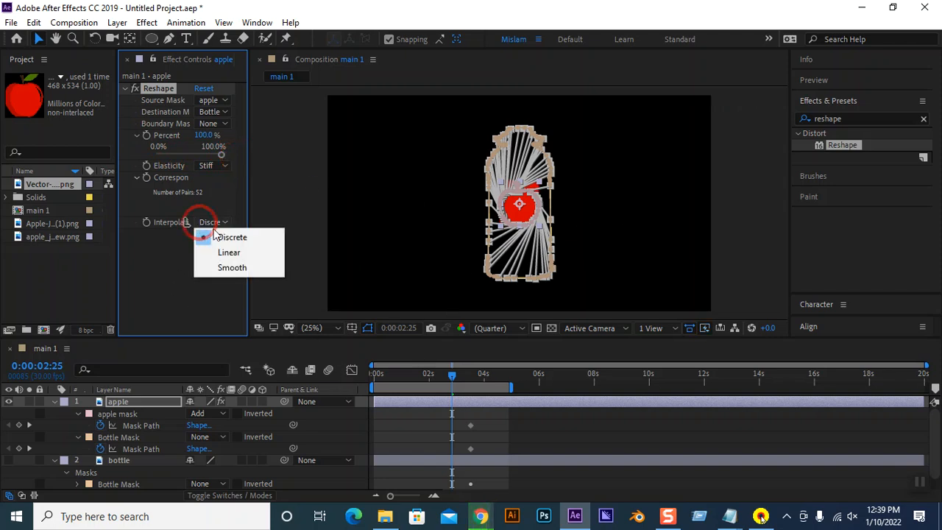
{"action": "left_click", "coordinate": [224, 250]}
{"action": "left_click", "coordinate": [213, 224]}
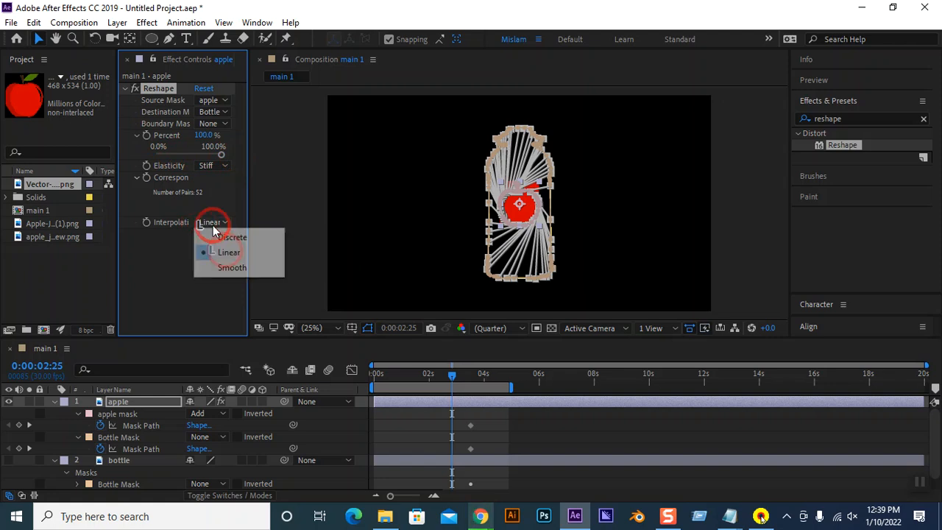
{"action": "left_click", "coordinate": [228, 270]}
{"action": "left_click", "coordinate": [211, 166]}
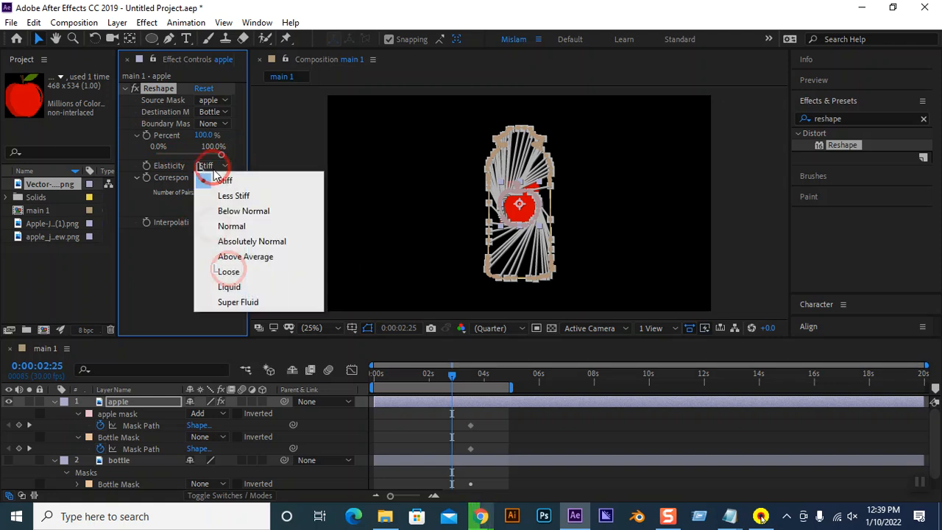
{"action": "left_click", "coordinate": [242, 283]}
Preview the morph from the start of main 1 and return the current time to 0:00:00:00
{"action": "left_click_drag", "start_coordinate": [452, 376], "coordinate": [335, 379]}
{"action": "key", "text": "space"}
{"action": "left_click_drag", "start_coordinate": [375, 375], "coordinate": [351, 361]}
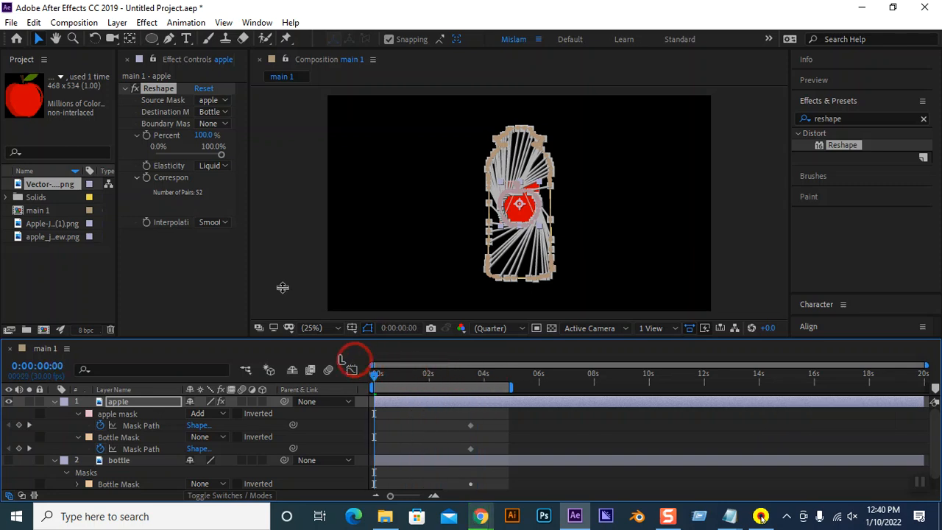
Set Reshape's Boundary Mask to apple mask after trying Bottle Mask, and preview the composition from 0:00:00:00
{"action": "left_click", "coordinate": [207, 136]}
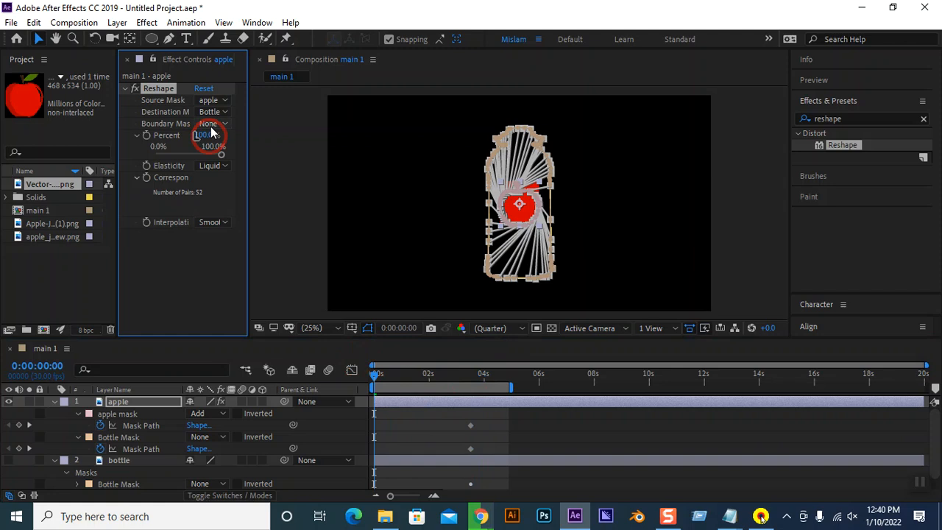
{"action": "left_click", "coordinate": [210, 124]}
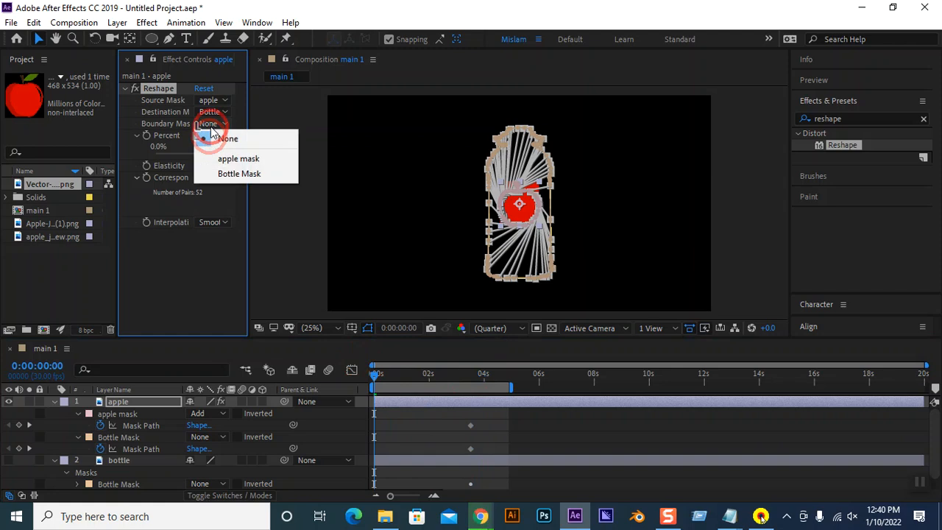
{"action": "left_click", "coordinate": [240, 174]}
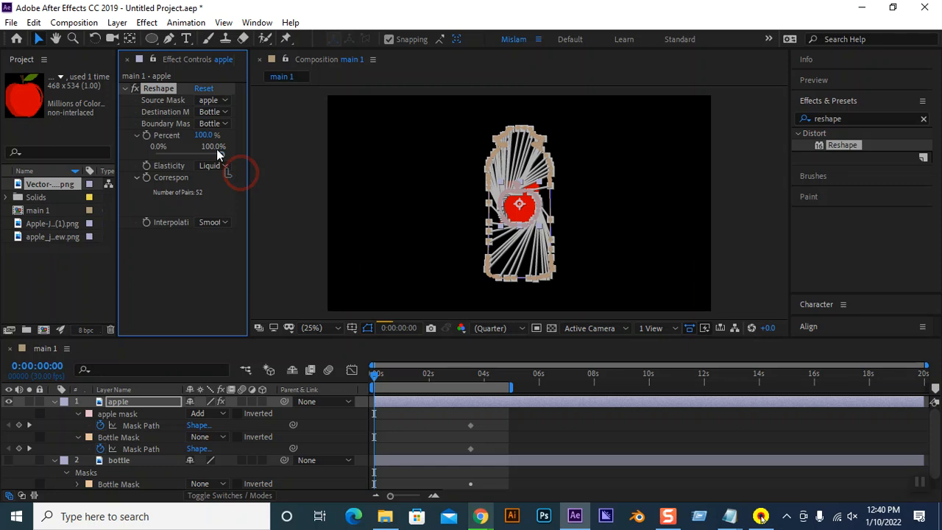
{"action": "left_click", "coordinate": [208, 125]}
{"action": "left_click", "coordinate": [220, 156]}
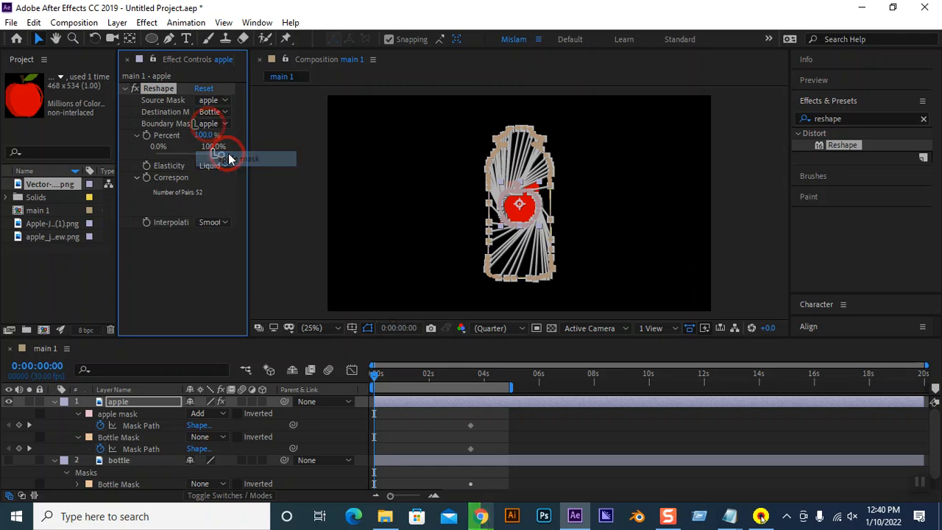
{"action": "mouse_move", "coordinate": [373, 379]}
{"action": "left_mouse_down"}
{"action": "mouse_move", "coordinate": [477, 376]}
{"action": "mouse_move", "coordinate": [369, 379]}
{"action": "left_mouse_up"}
{"action": "key", "text": "space"}
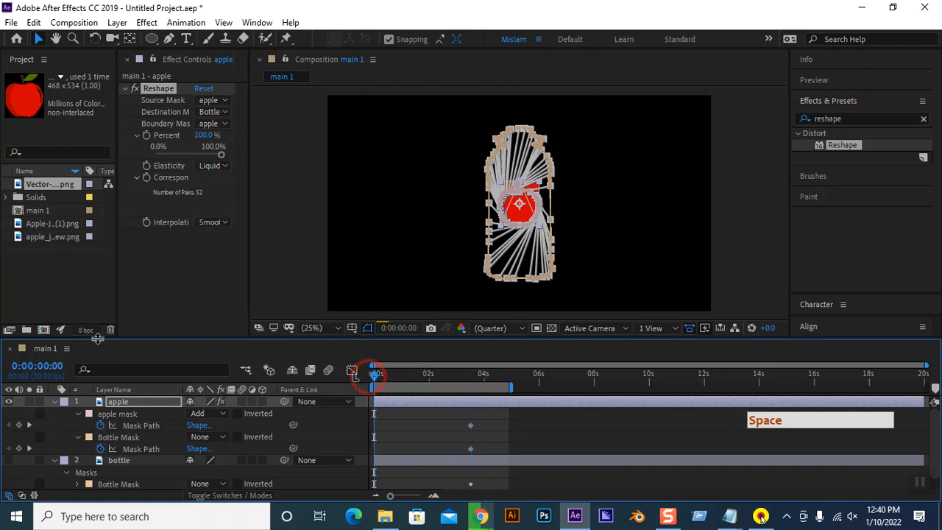
Reset Reshape's Percent to 0% and raise it gradually to 11% at the start of the composition
{"action": "left_click_drag", "start_coordinate": [208, 135], "coordinate": [133, 141]}
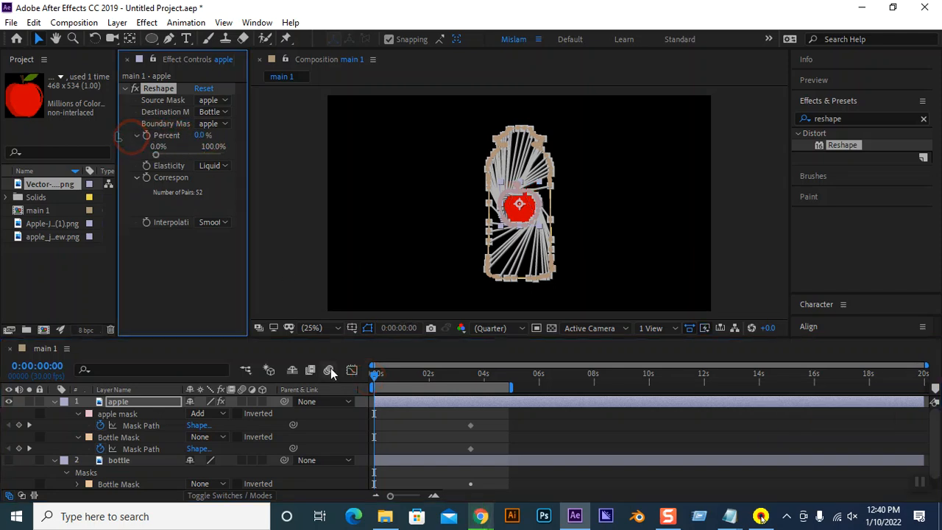
{"action": "left_click", "coordinate": [375, 375]}
{"action": "left_click", "coordinate": [273, 269]}
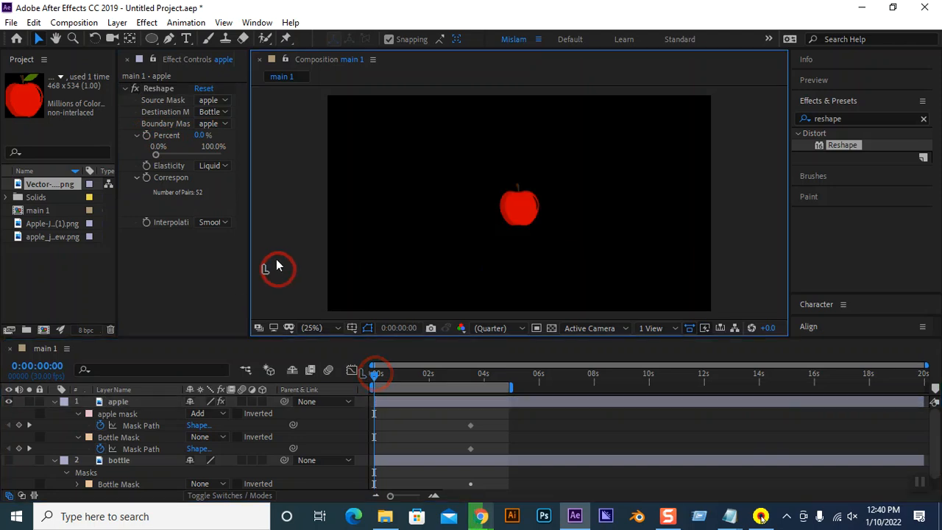
{"action": "left_click", "coordinate": [201, 136]}
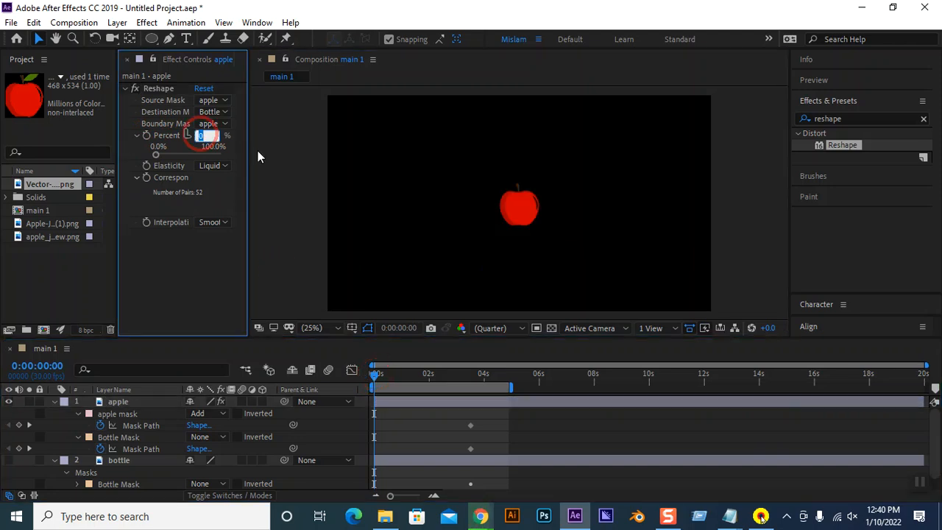
{"action": "key", "text": "Up"}
{"action": "key", "text": "Up"}
{"action": "key", "text": "Up"}
{"action": "key", "text": "Up"}
{"action": "key", "text": "Up"}
{"action": "key", "text": "Up"}
{"action": "key", "text": "Up"}
{"action": "key", "text": "Up"}
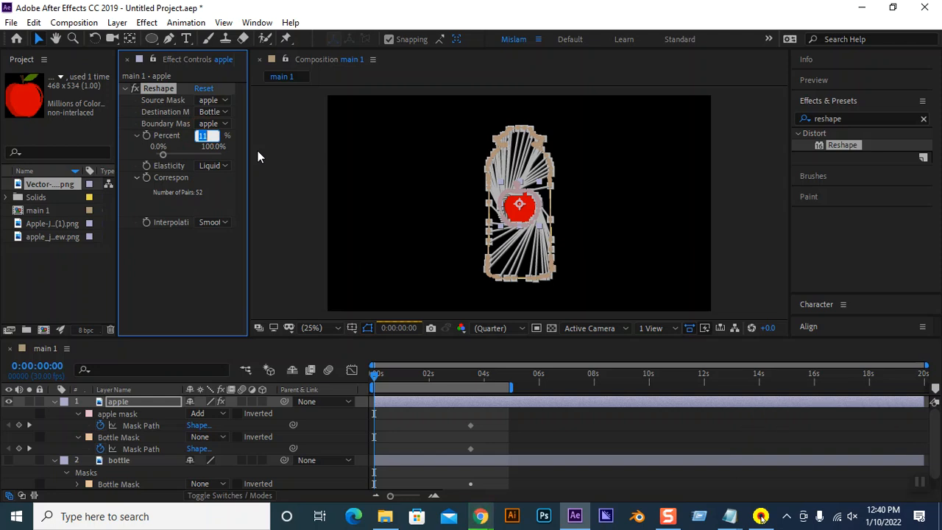
{"action": "left_click", "coordinate": [216, 254]}
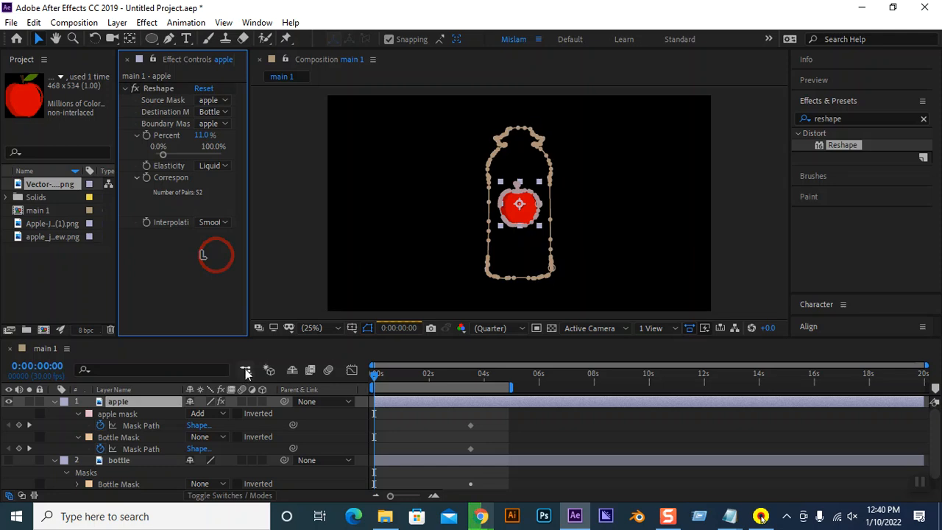
Move the current time to the mask keyframes at 0:00:03:15 and set Reshape's Percent to 100%
{"action": "left_click_drag", "start_coordinate": [386, 372], "coordinate": [464, 390]}
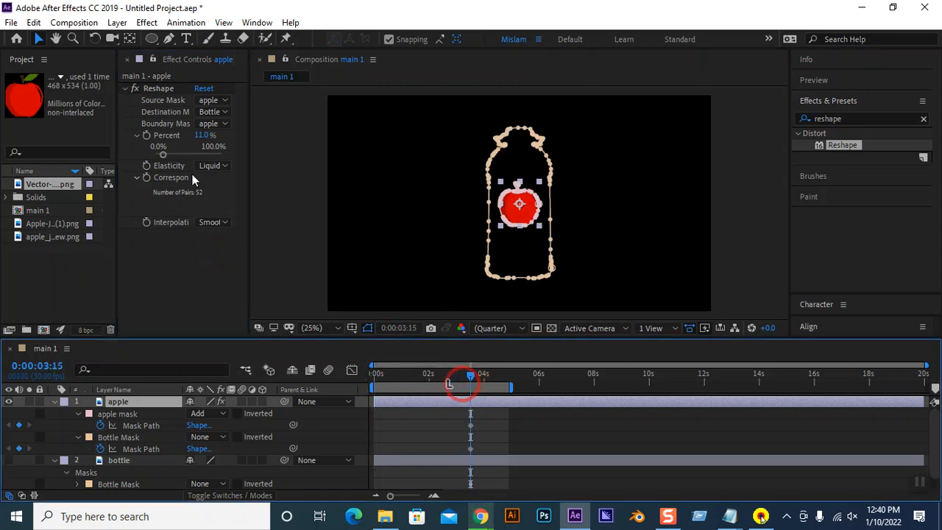
{"action": "left_click_drag", "start_coordinate": [206, 135], "coordinate": [286, 150]}
{"action": "left_click", "coordinate": [202, 237]}
{"action": "left_click", "coordinate": [519, 223]}
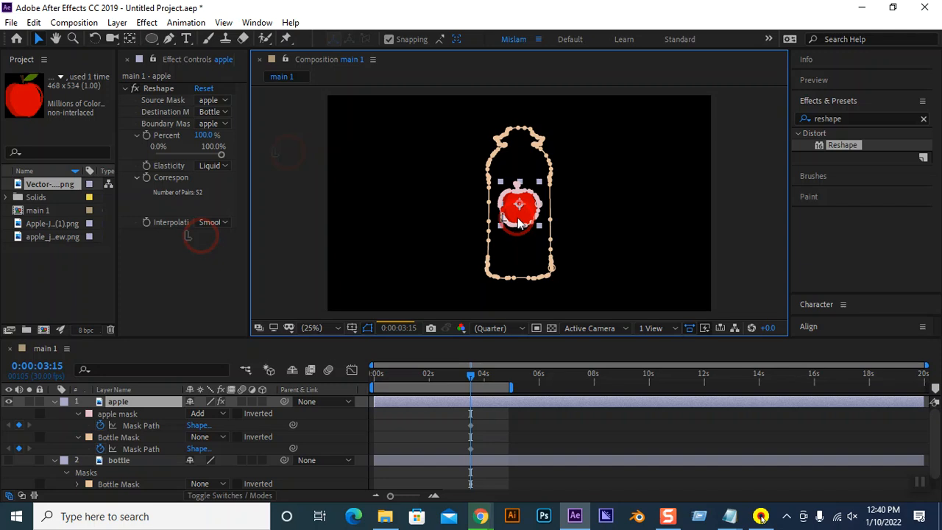
{"action": "left_click", "coordinate": [197, 251]}
{"action": "left_click", "coordinate": [221, 223]}
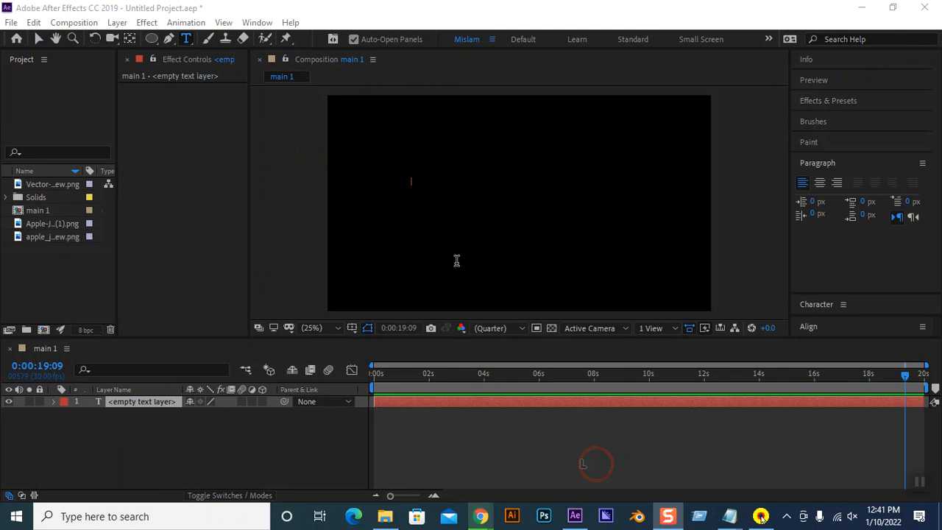
Create a vertical text layer reading "fakjdflasdlrjdrkufei" near the upper-left corner of the main 1 frame
{"action": "key", "text": "ctrl+z"}
{"action": "left_click", "coordinate": [187, 39]}
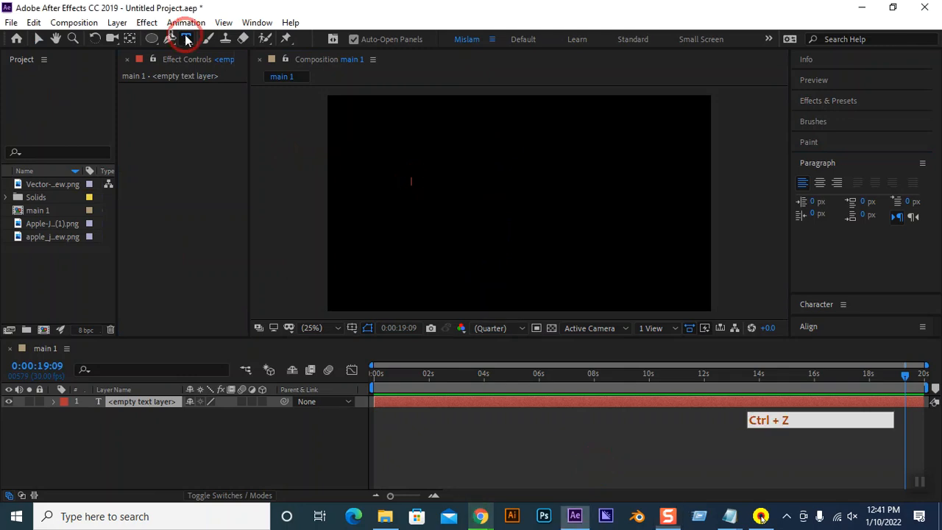
{"action": "left_click", "coordinate": [187, 39]}
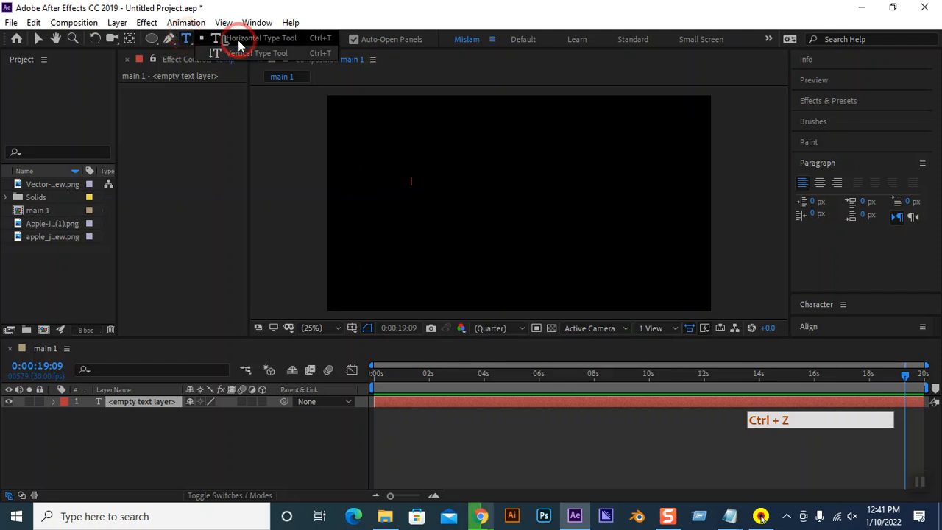
{"action": "left_click", "coordinate": [244, 40]}
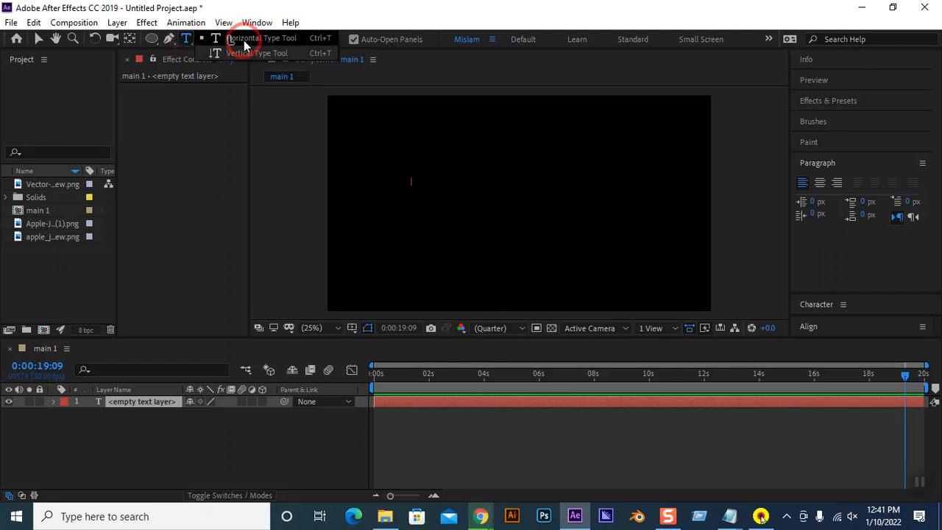
{"action": "left_click_drag", "start_coordinate": [243, 42], "coordinate": [252, 57]}
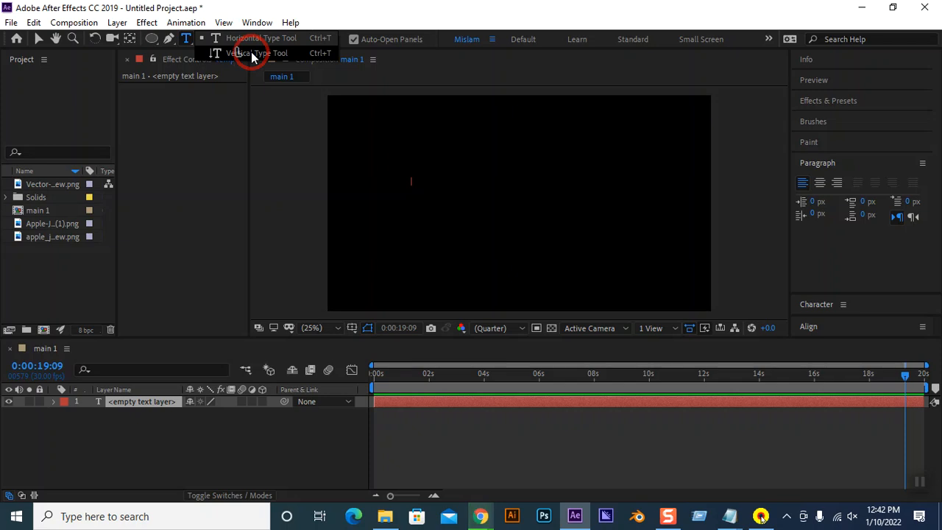
{"action": "left_click_drag", "start_coordinate": [251, 56], "coordinate": [252, 57]}
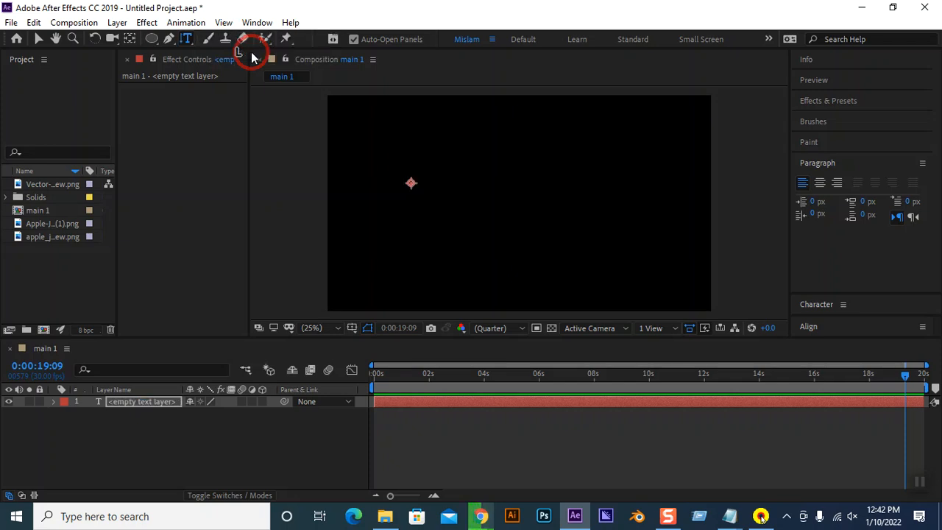
{"action": "left_click", "coordinate": [348, 117]}
{"action": "type", "text": "fakj"}
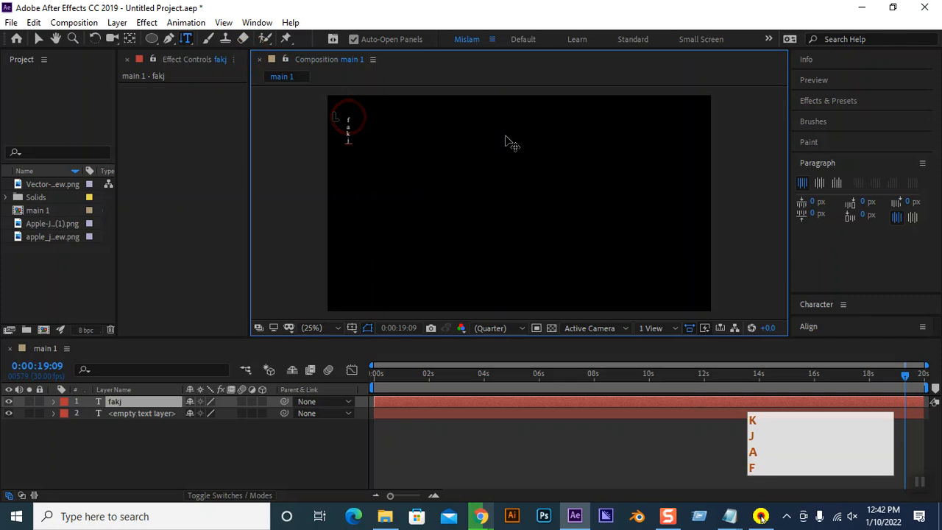
{"action": "type", "text": "dflasdlrjdrkufei"}
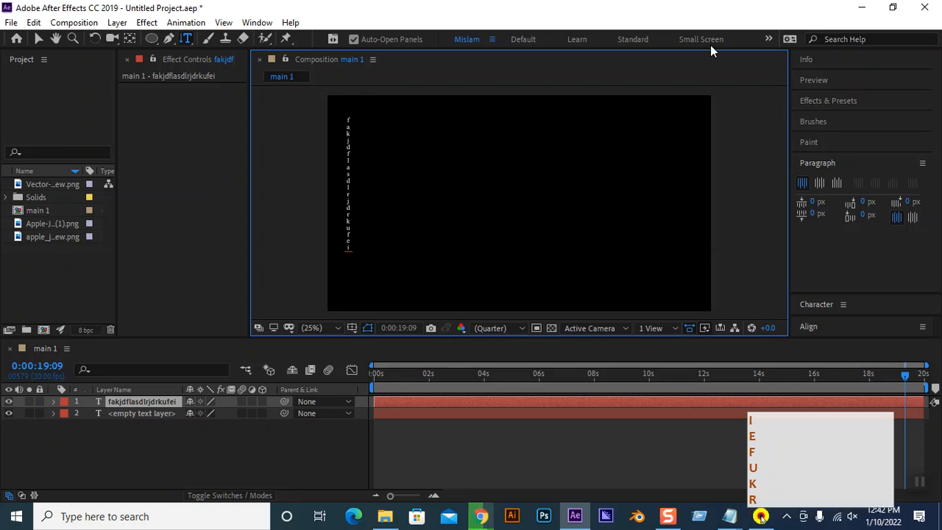
Scale the vertical text layer to 191% and delete the layer
{"action": "left_click", "coordinate": [256, 22]}
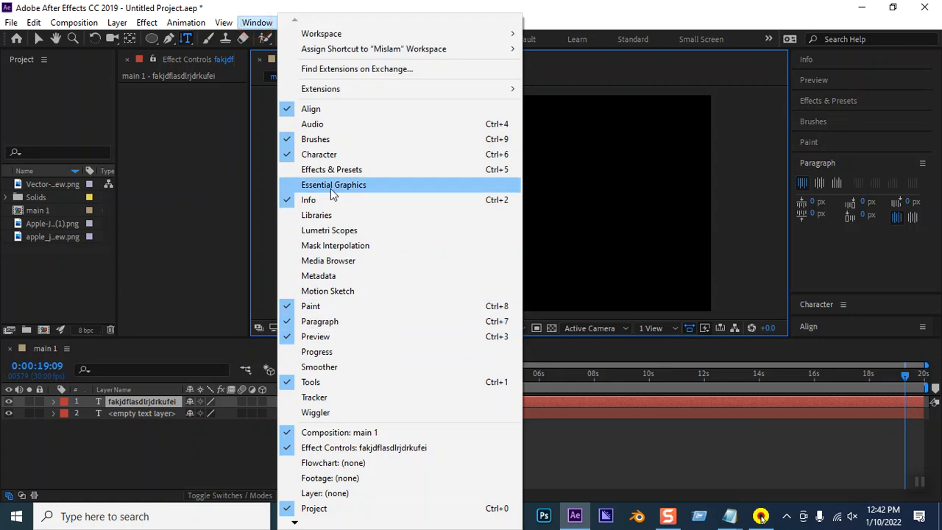
{"action": "left_click", "coordinate": [834, 304]}
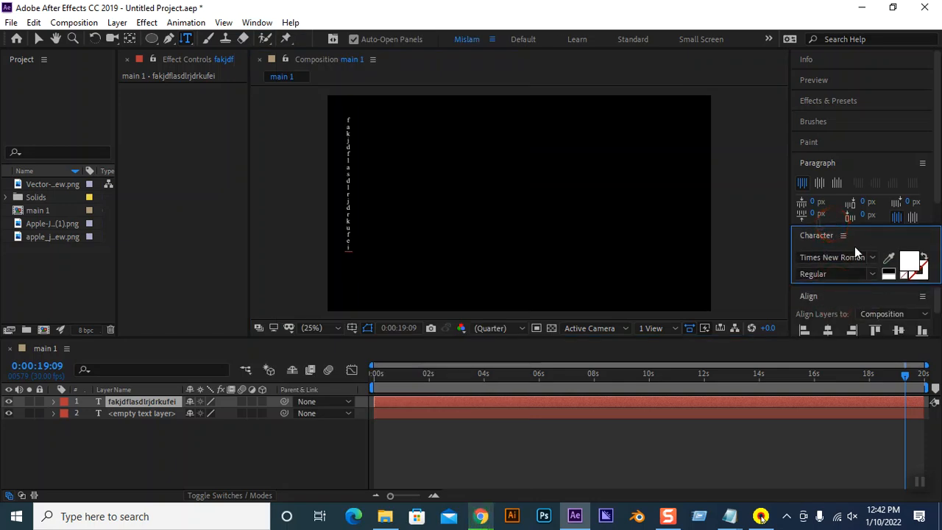
{"action": "left_click", "coordinate": [40, 40]}
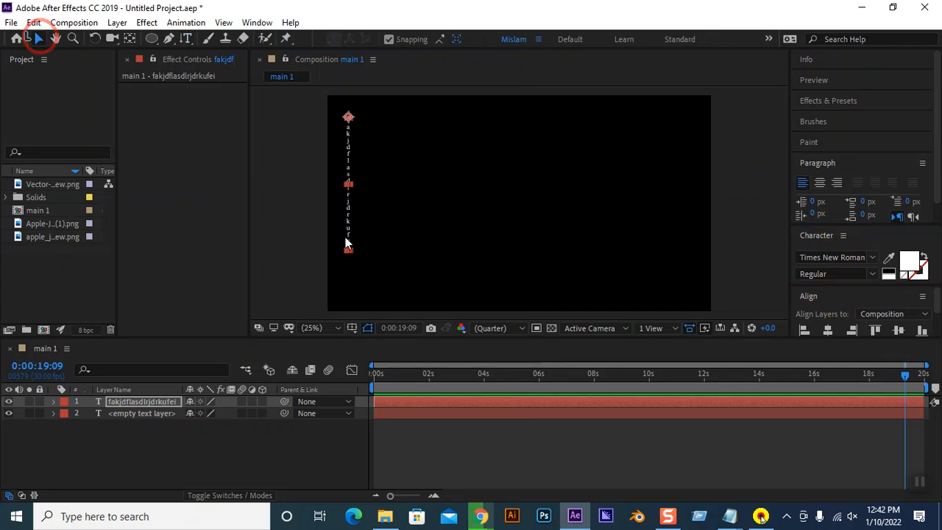
{"action": "key", "text": "s"}
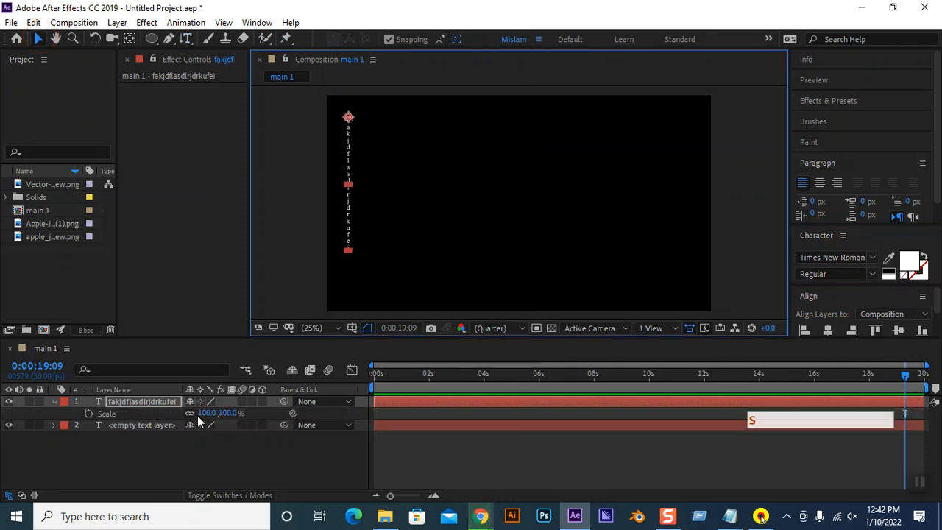
{"action": "left_click", "coordinate": [206, 413]}
{"action": "left_click_drag", "start_coordinate": [208, 415], "coordinate": [271, 414]}
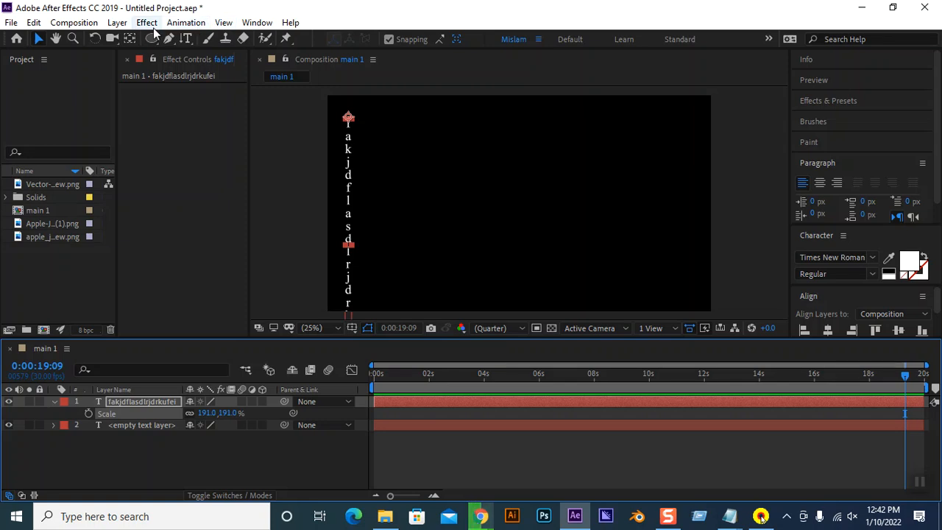
{"action": "key", "text": "Delete"}
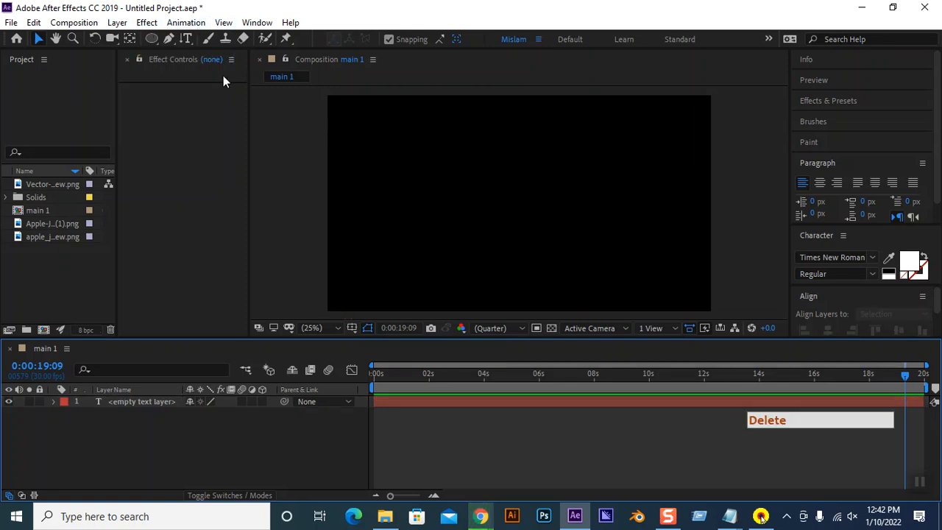
Add a horizontal text layer reading "SEIP TRAINING" in the main 1 composition
{"action": "left_click", "coordinate": [186, 38]}
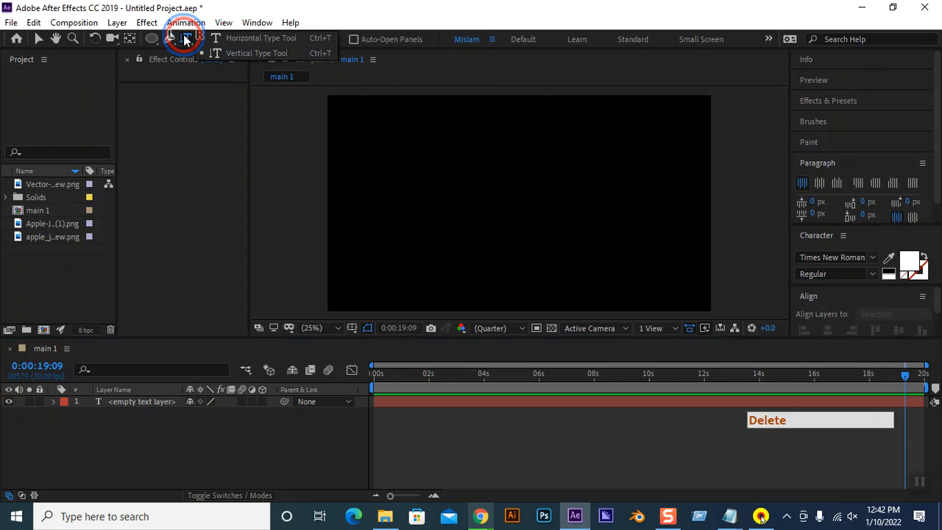
{"action": "left_click", "coordinate": [220, 37]}
{"action": "left_click", "coordinate": [396, 193]}
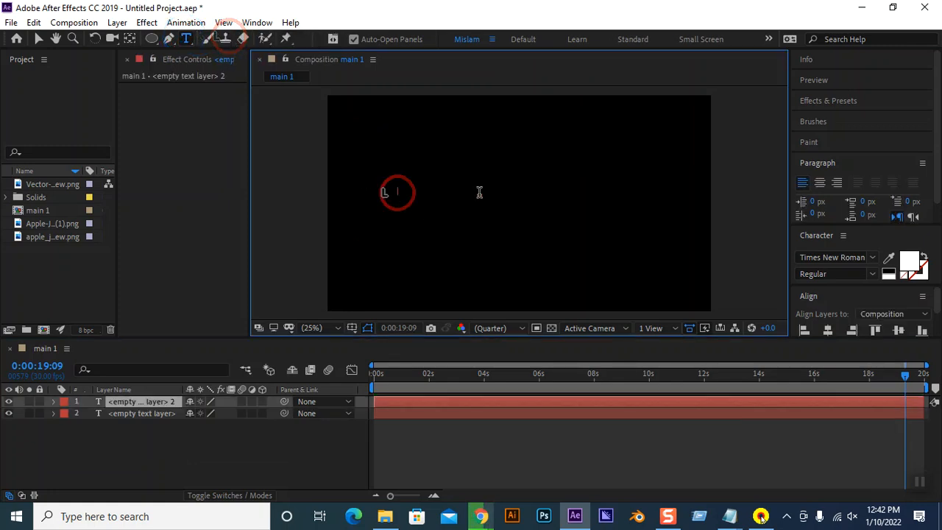
{"action": "type", "text": "SEIP"}
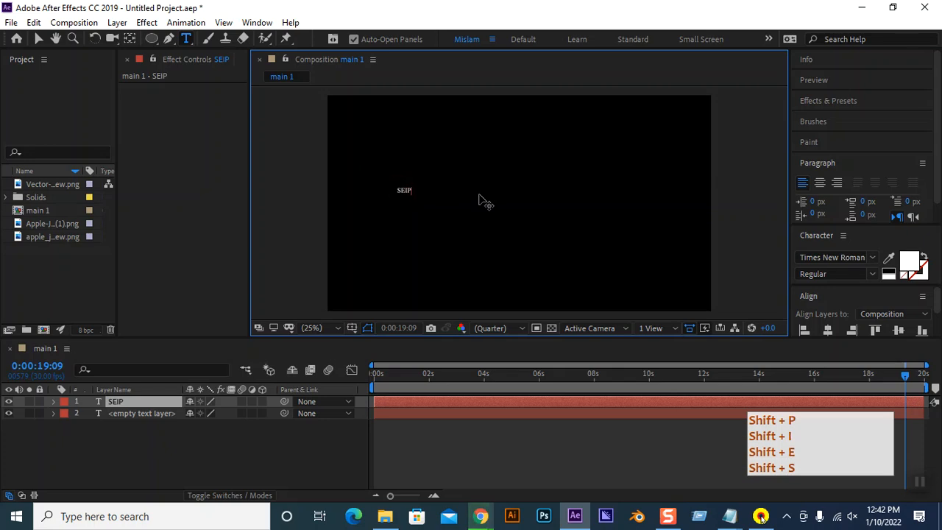
{"action": "type", "text": " TR"}
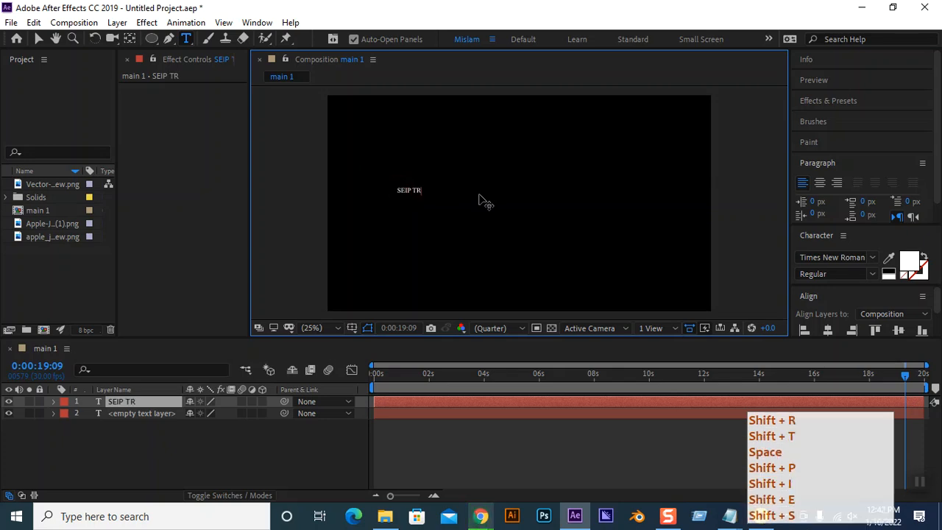
{"action": "type", "text": "AI"}
{"action": "type", "text": "IGFN"}
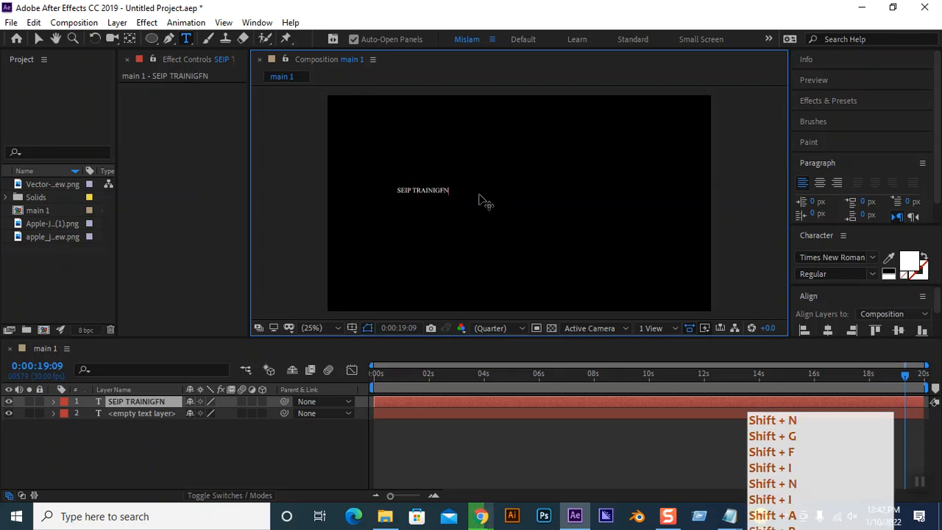
{"action": "key", "text": "BackSpace"}
{"action": "key", "text": "BackSpace"}
{"action": "key", "text": "BackSpace"}
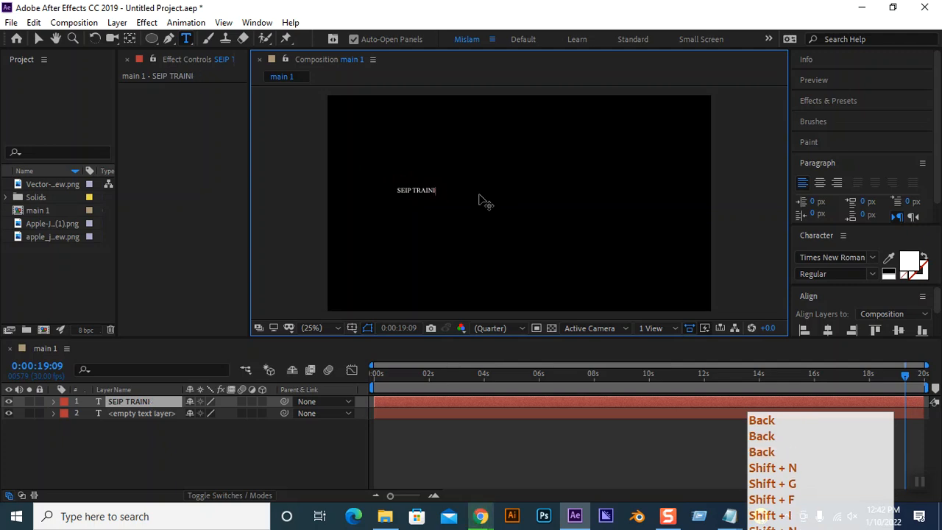
{"action": "type", "text": "NG"}
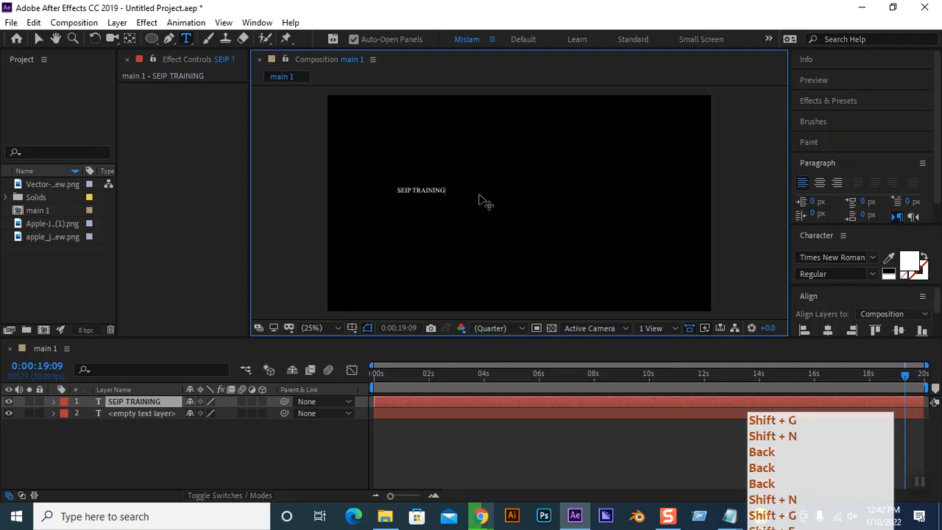
Scale the SEIP TRAINING text layer up to 578%
{"action": "left_click", "coordinate": [39, 38]}
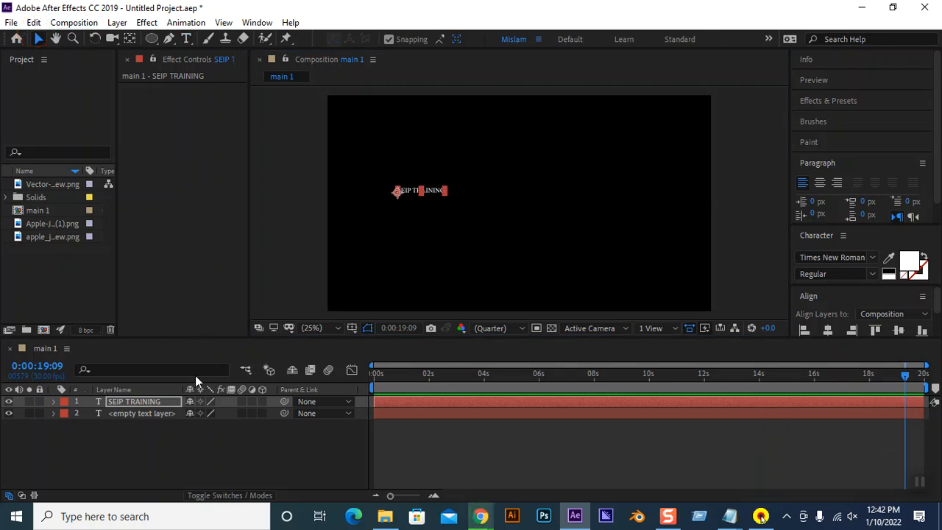
{"action": "key", "text": "s"}
{"action": "left_click_drag", "start_coordinate": [217, 413], "coordinate": [575, 451]}
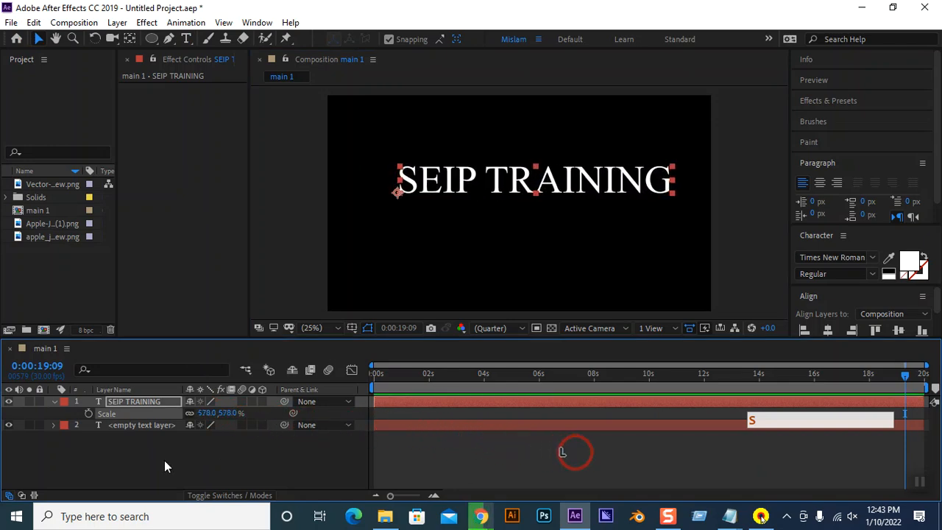
Center the SEIP TRAINING layer's anchor point and move the text to about the middle of the frame
{"action": "key", "text": "ctrl+alt+Home"}
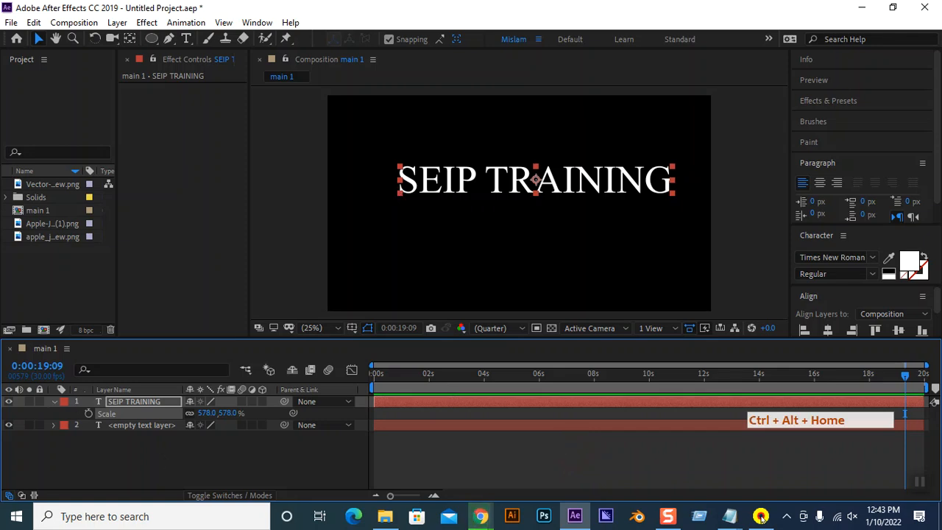
{"action": "left_click_drag", "start_coordinate": [517, 179], "coordinate": [510, 199]}
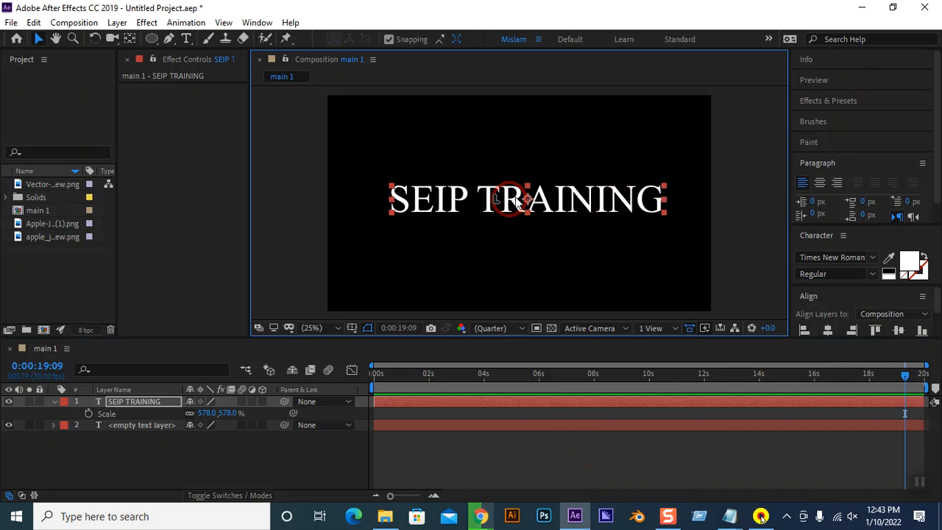
{"action": "left_click", "coordinate": [249, 445]}
{"action": "left_click", "coordinate": [491, 208]}
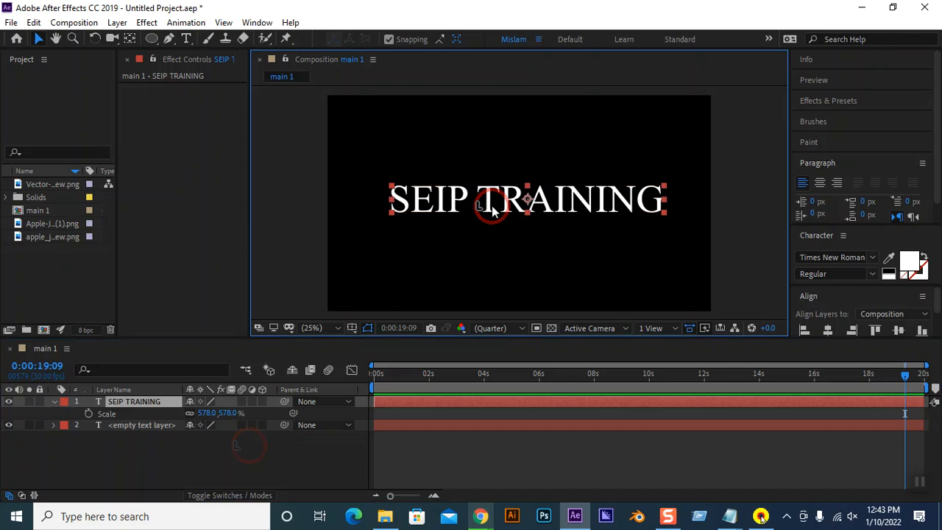
Examine the SEIP TRAINING layer's Text properties, including its Animate choices and More Options
{"action": "left_click", "coordinate": [54, 402]}
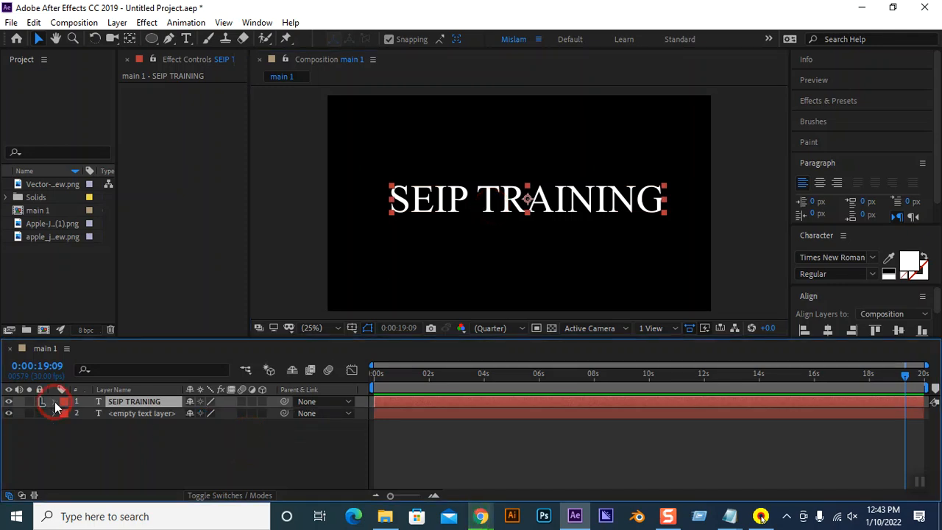
{"action": "left_click", "coordinate": [64, 425]}
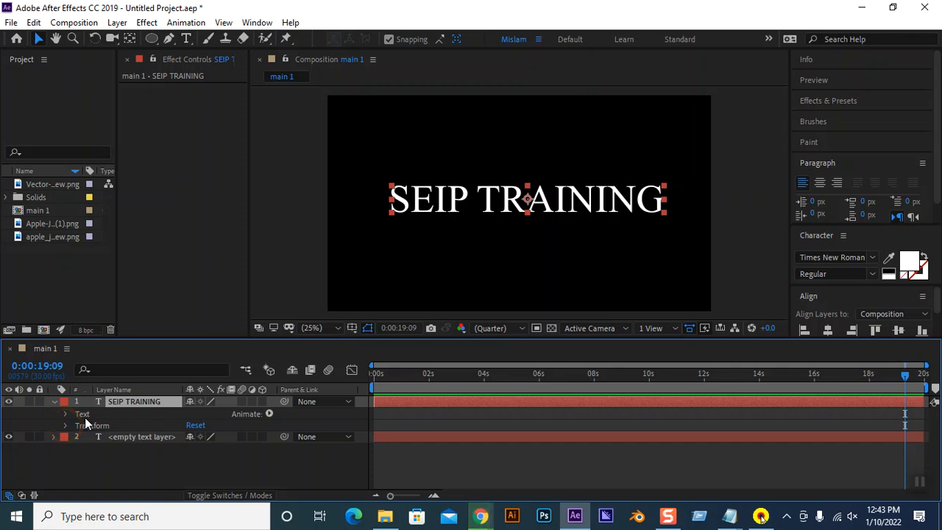
{"action": "left_click", "coordinate": [269, 414]}
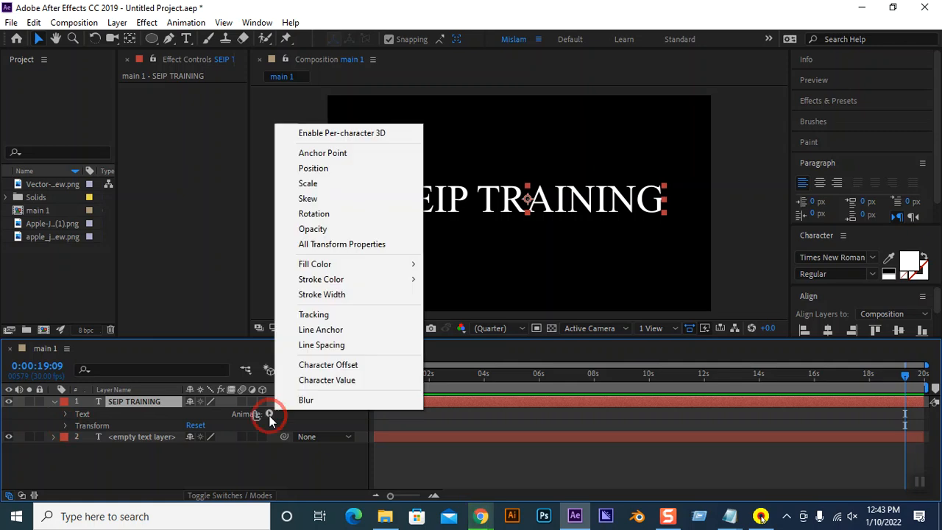
{"action": "left_click", "coordinate": [304, 400]}
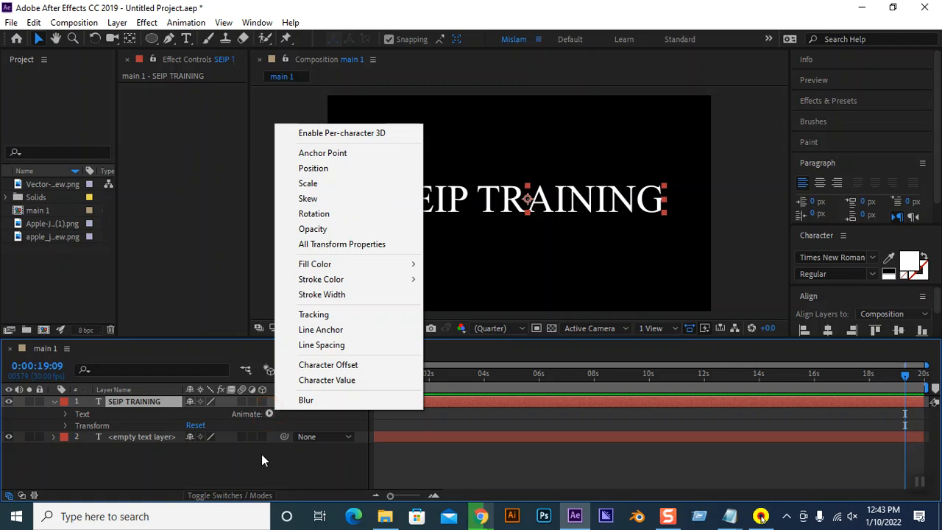
{"action": "left_click", "coordinate": [281, 456]}
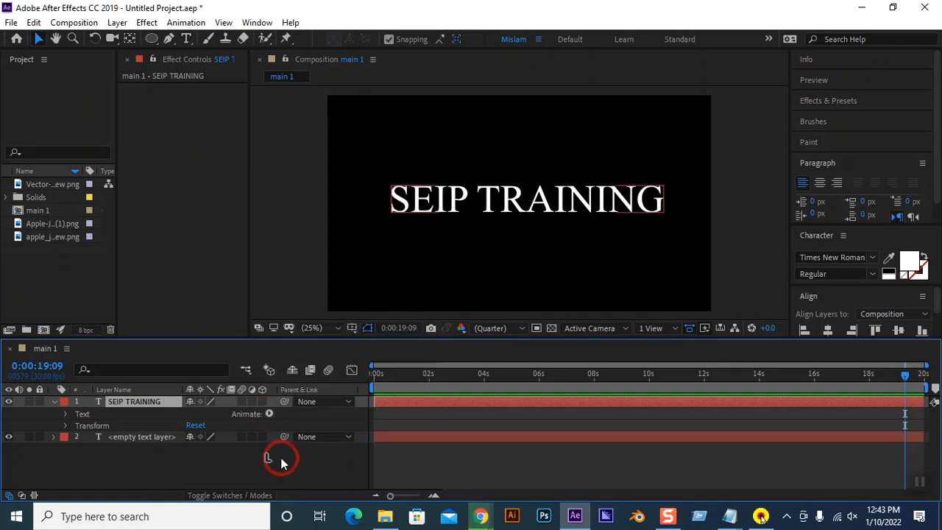
{"action": "left_click", "coordinate": [65, 414]}
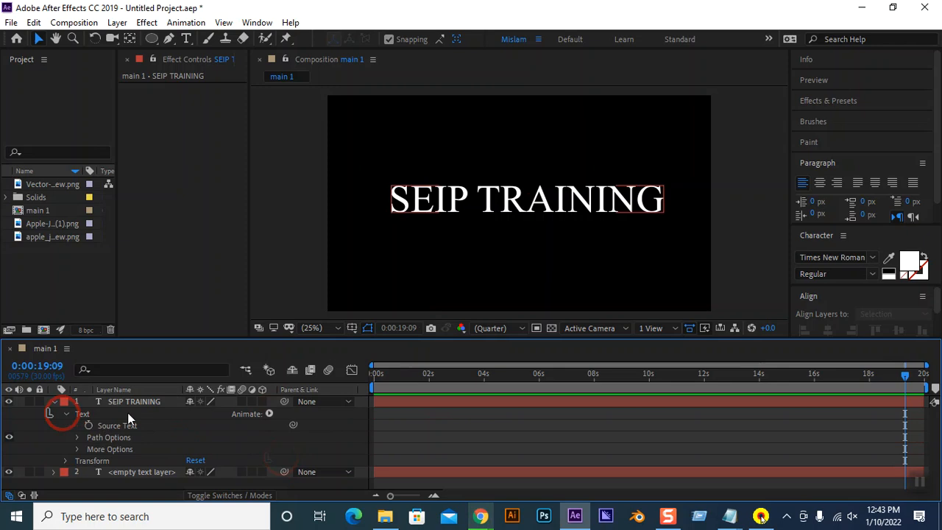
{"action": "left_click", "coordinate": [78, 449]}
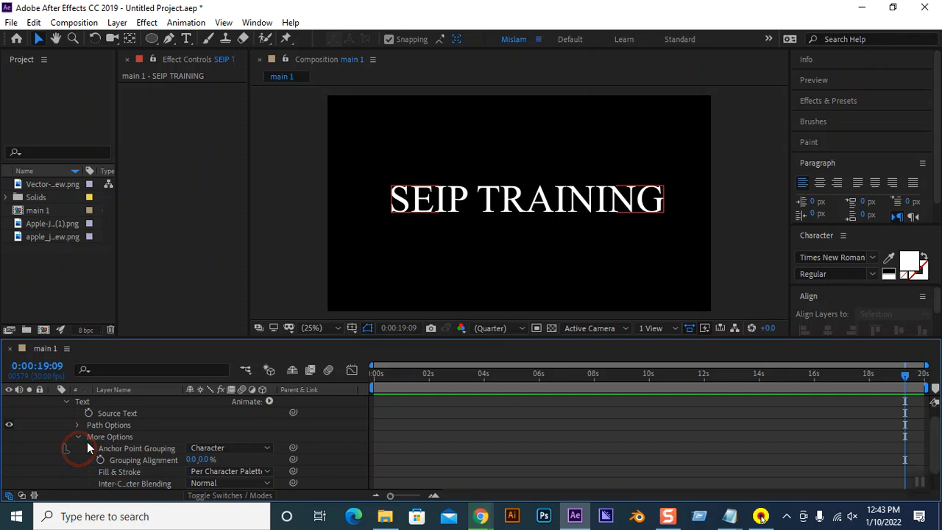
{"action": "left_click", "coordinate": [77, 437]}
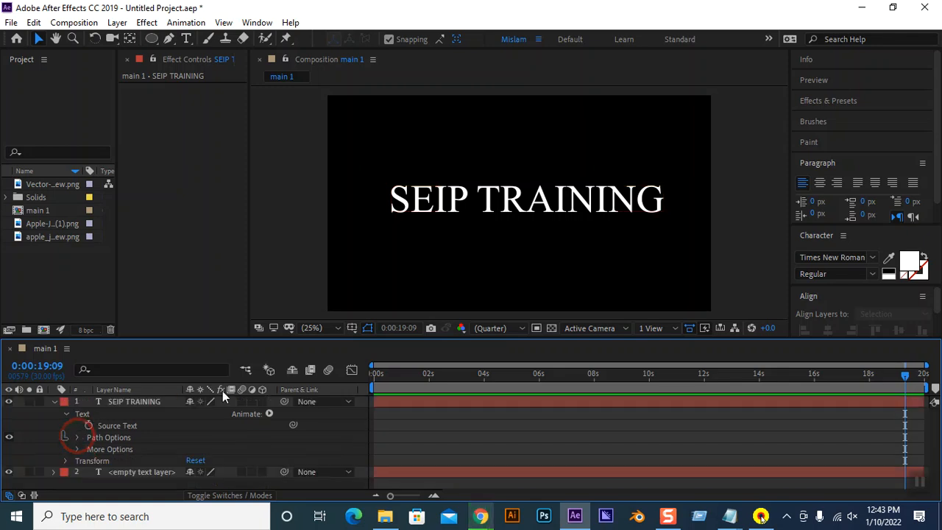
Move the SEIP TRAINING text to the upper part of the frame and draw an open, wavy mask path below it on the same layer
{"action": "left_click_drag", "start_coordinate": [447, 214], "coordinate": [448, 162]}
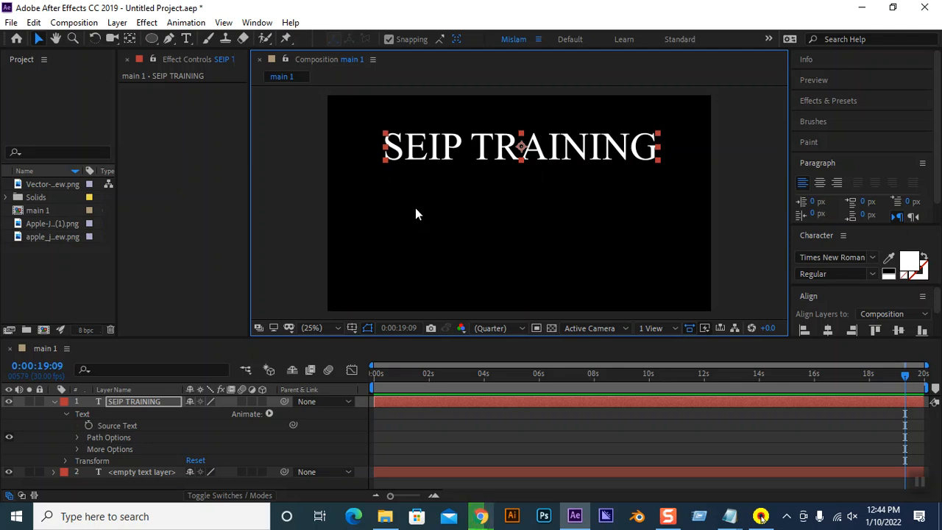
{"action": "left_click", "coordinate": [169, 38]}
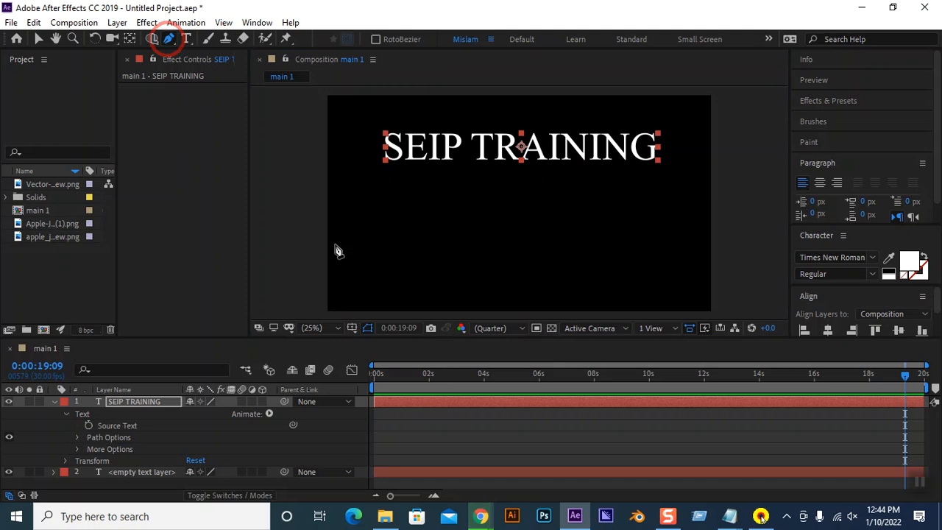
{"action": "left_click", "coordinate": [150, 410]}
{"action": "left_click", "coordinate": [365, 261]}
{"action": "left_click_drag", "start_coordinate": [477, 221], "coordinate": [673, 199]}
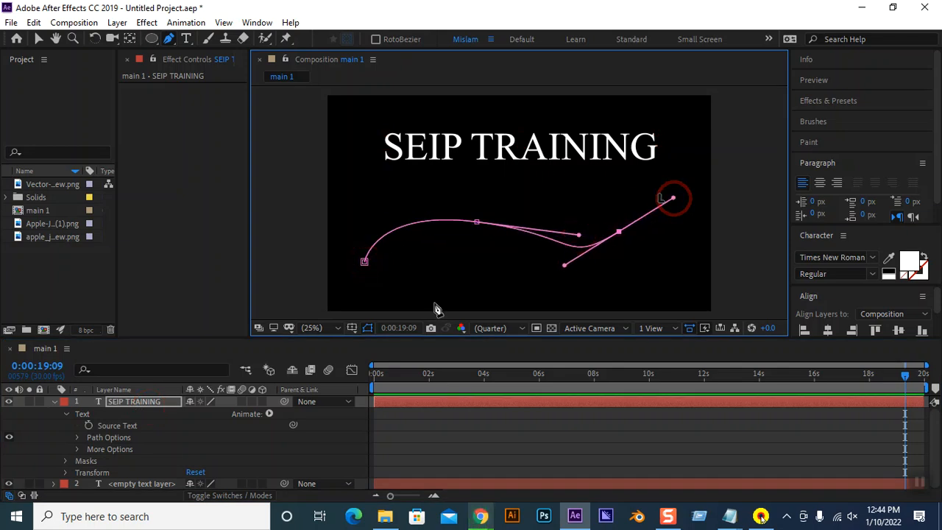
Set the SEIP TRAINING layer's text path to Mask 1 so the letters follow the drawn curve
{"action": "left_click", "coordinate": [77, 437]}
{"action": "left_click", "coordinate": [222, 450]}
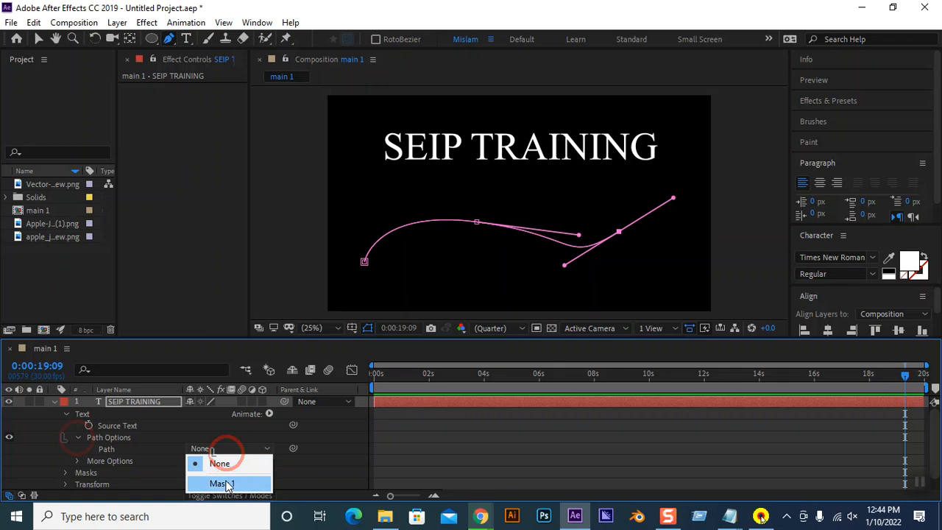
{"action": "left_click", "coordinate": [220, 482]}
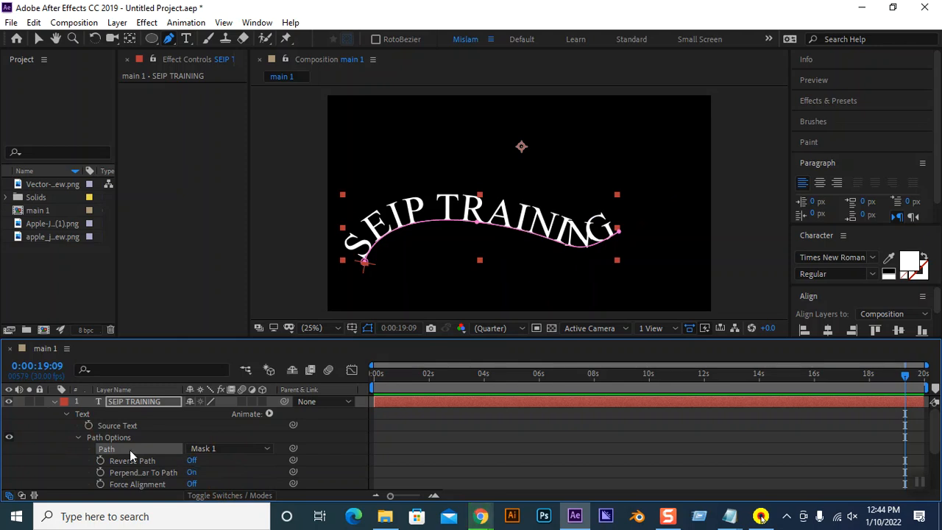
{"action": "left_click", "coordinate": [218, 338]}
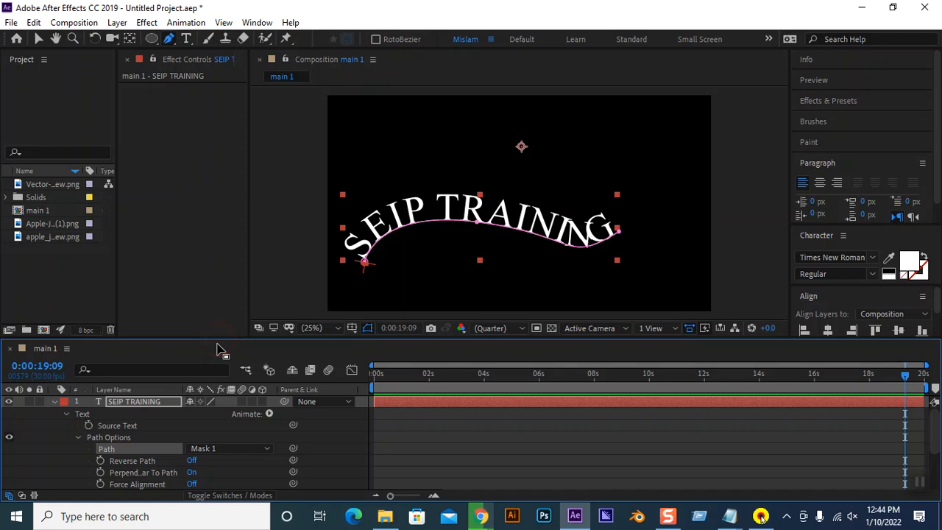
Give the curved shape no fill and a white stroke 14 px wide
{"action": "left_click", "coordinate": [578, 463]}
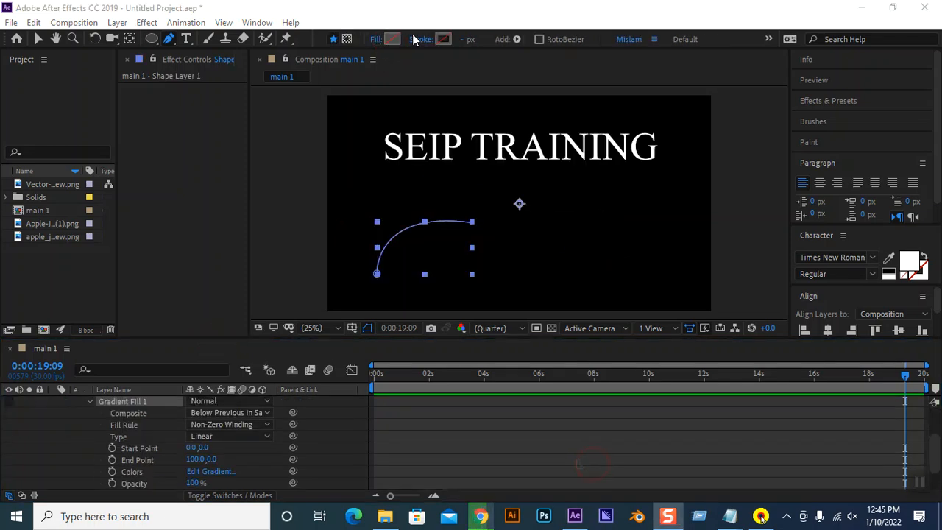
{"action": "left_click", "coordinate": [450, 43]}
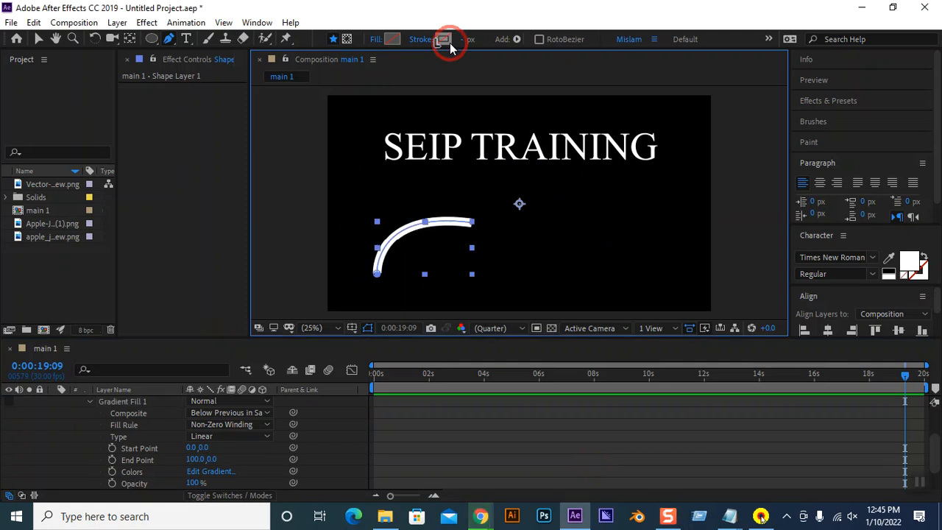
{"action": "left_click_drag", "start_coordinate": [464, 39], "coordinate": [438, 40]}
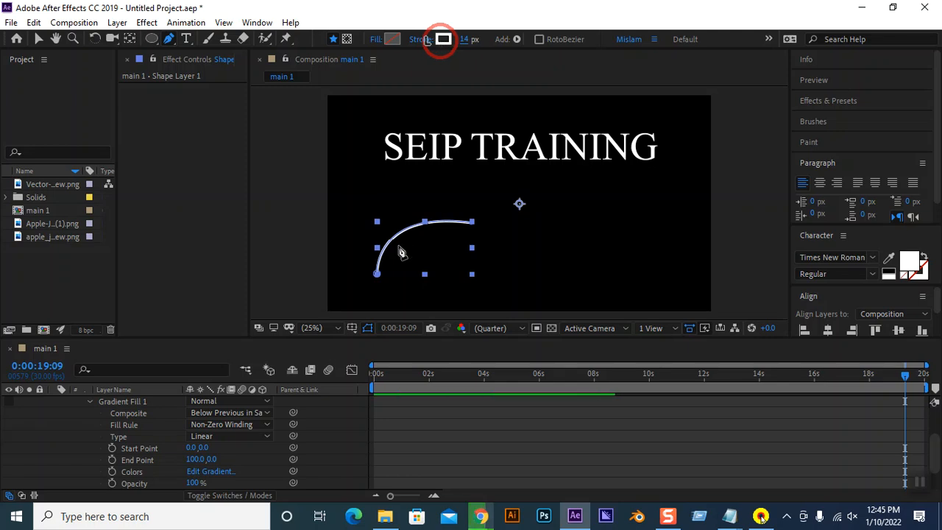
Undo the last stroke width change and delete the shape layer containing the short curve
{"action": "key", "text": "ctrl+z"}
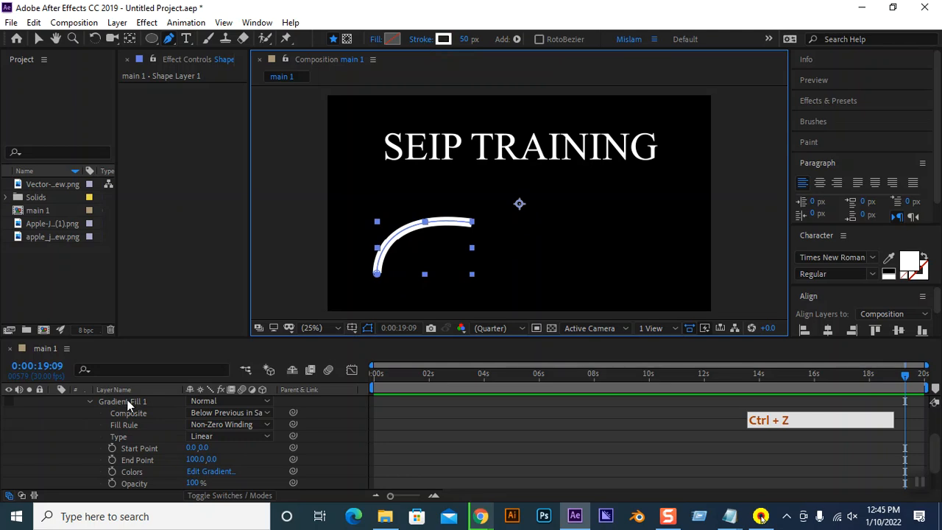
{"action": "scroll", "coordinate": [85, 405], "scroll_direction": "up", "scroll_amount": 3}
{"action": "left_click", "coordinate": [50, 402]}
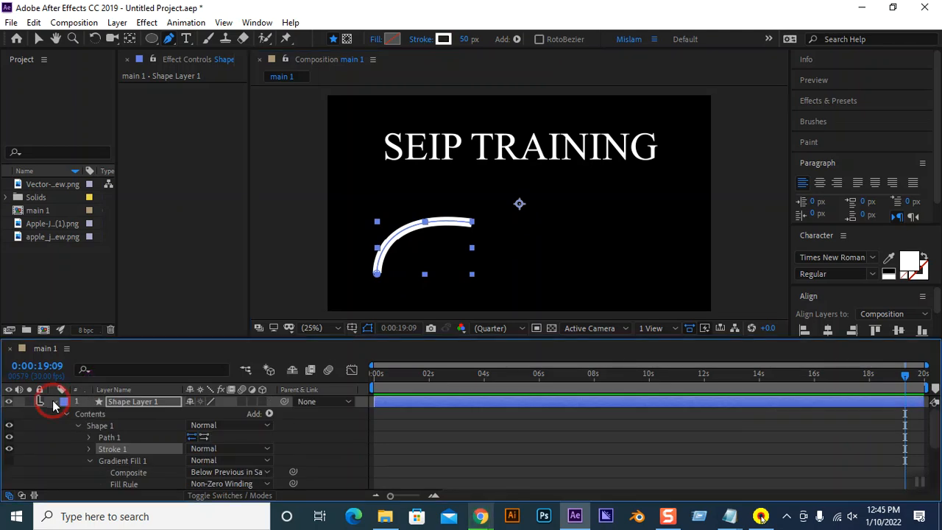
{"action": "left_click", "coordinate": [140, 402]}
{"action": "key", "text": "Delete"}
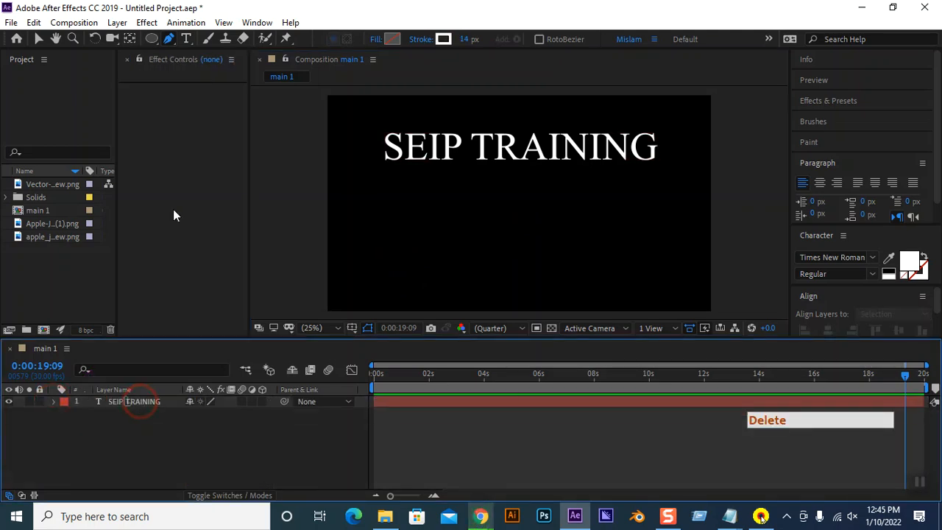
Draw an open S-shaped curve below the SEIP TRAINING text as a new shape layer with the Pen tool
{"action": "left_click", "coordinate": [169, 38]}
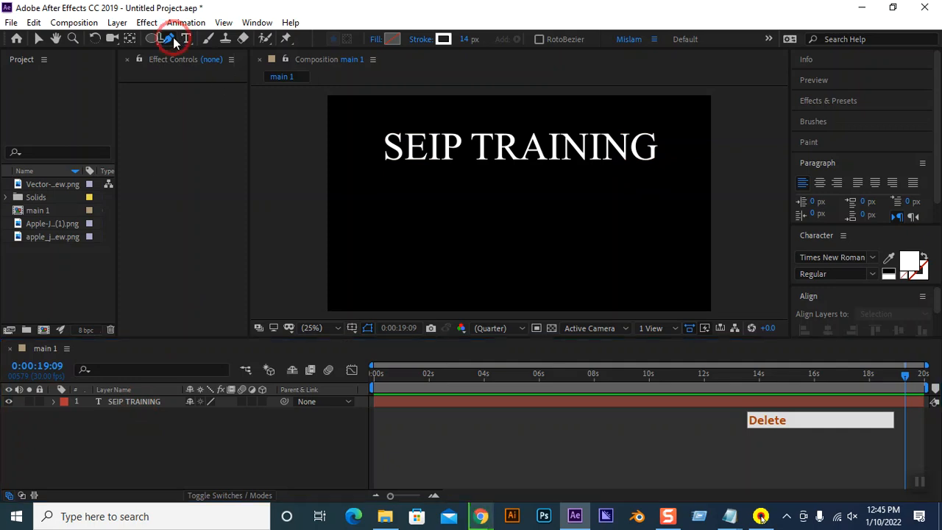
{"action": "left_click", "coordinate": [366, 268]}
{"action": "left_click_drag", "start_coordinate": [498, 268], "coordinate": [565, 290]}
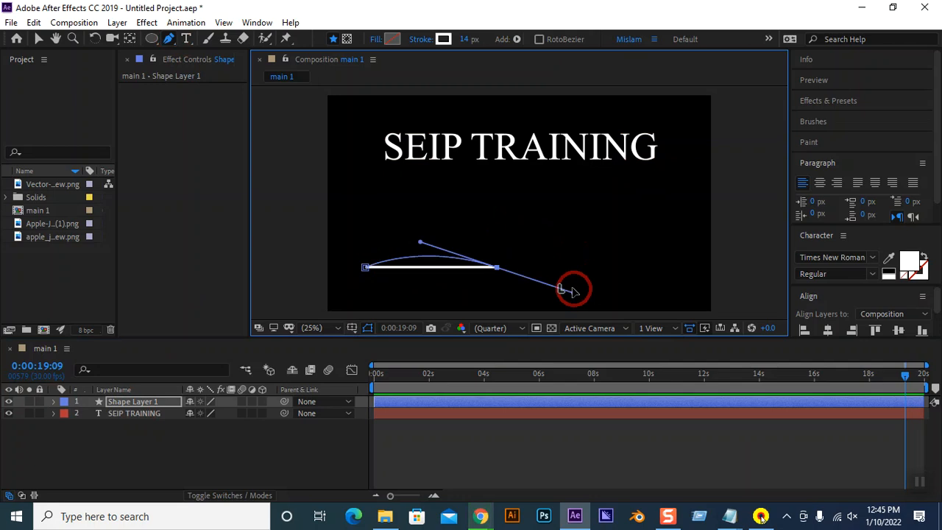
{"action": "key", "text": "ctrl+z"}
{"action": "key", "text": "ctrl+z"}
{"action": "left_click_drag", "start_coordinate": [457, 220], "coordinate": [540, 235]}
{"action": "left_click_drag", "start_coordinate": [648, 252], "coordinate": [717, 199]}
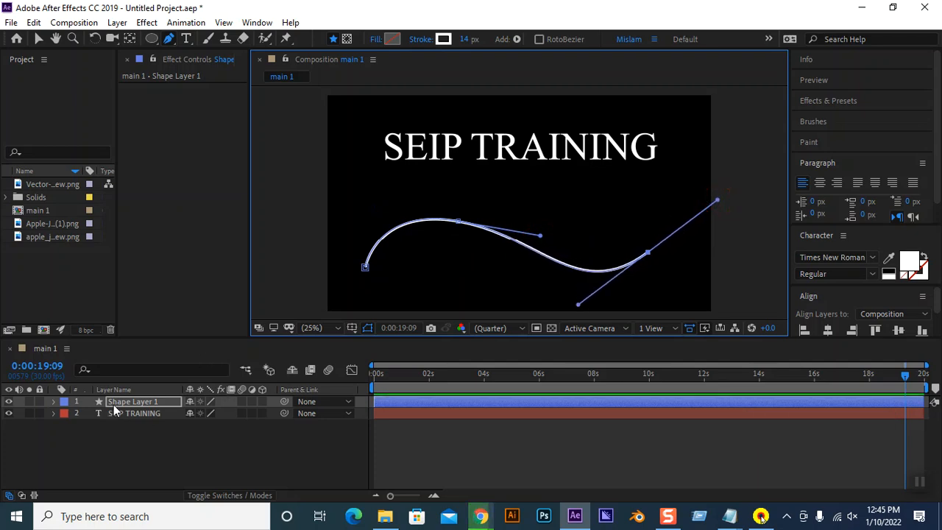
Try Mask 1 as the SEIP TRAINING layer's text path and undo the choice
{"action": "left_click", "coordinate": [53, 413]}
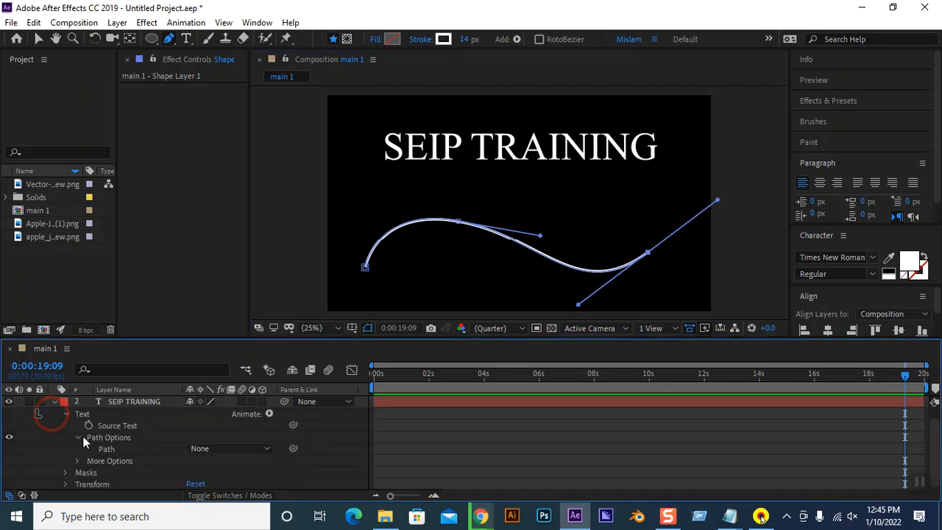
{"action": "left_click", "coordinate": [195, 448]}
{"action": "left_click", "coordinate": [223, 483]}
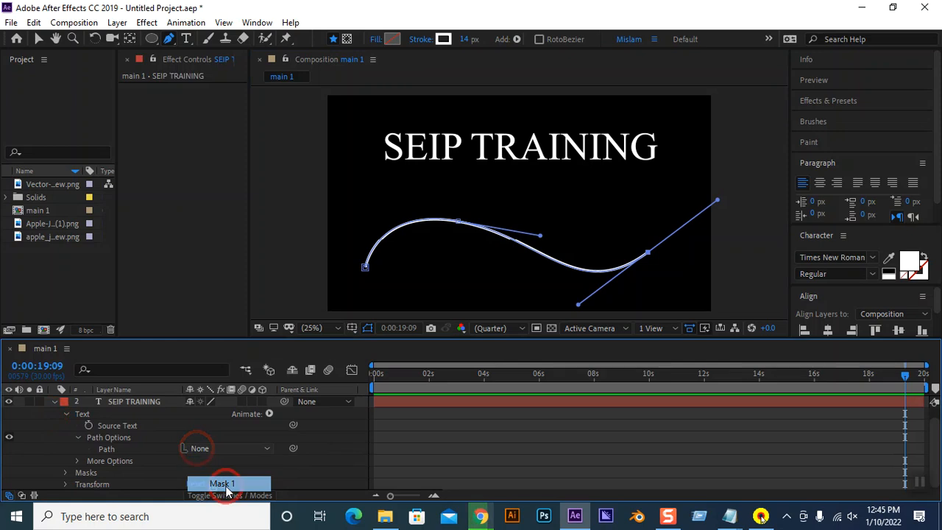
{"action": "key", "text": "ctrl+z"}
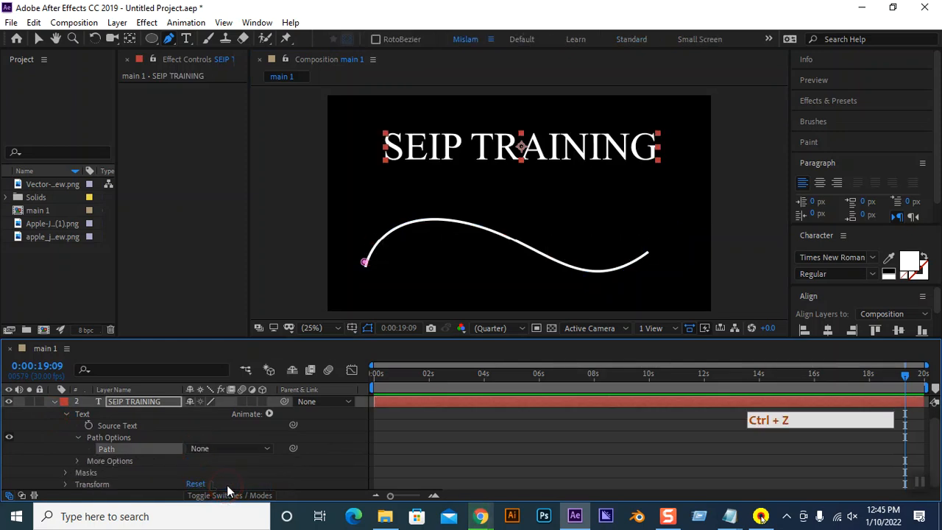
{"action": "key", "text": "ctrl+z"}
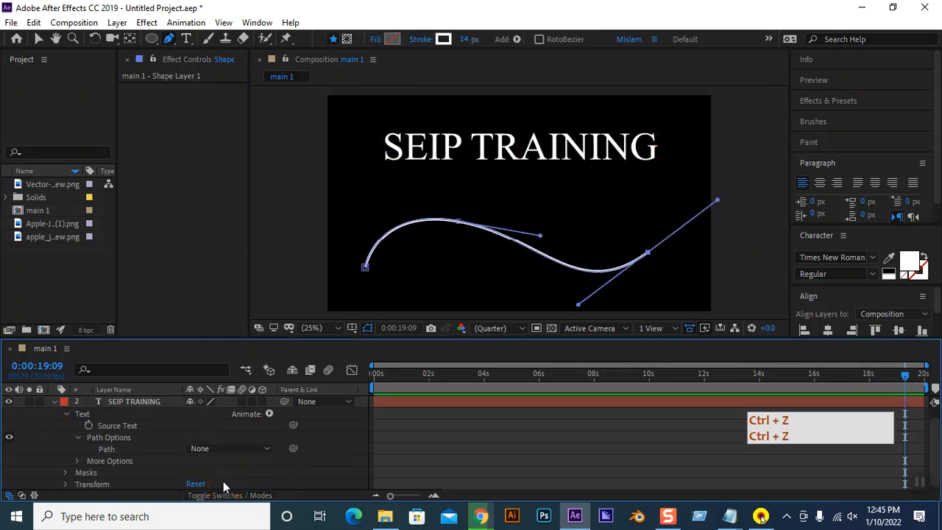
Delete the SEIP TRAINING text layer, keeping only the curve's shape layer in the composition
{"action": "left_click", "coordinate": [123, 425]}
{"action": "key", "text": "Delete"}
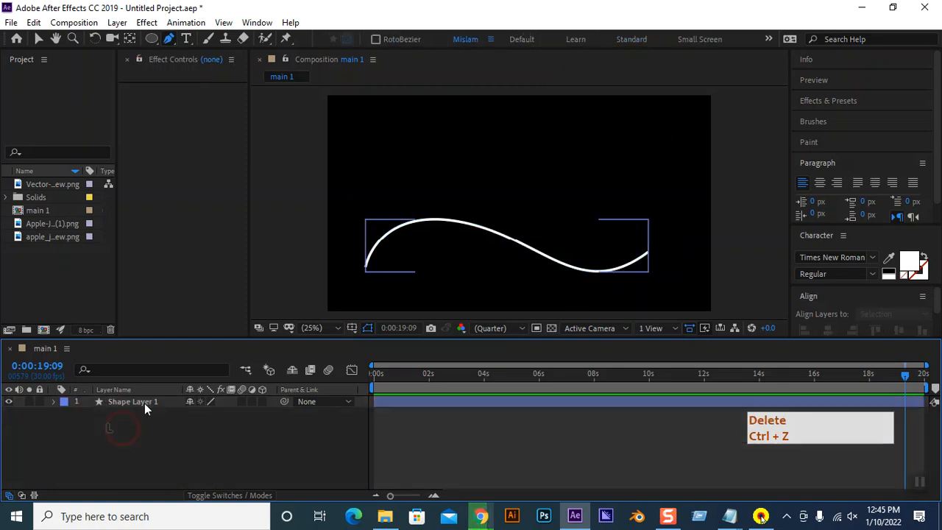
{"action": "left_click", "coordinate": [490, 225]}
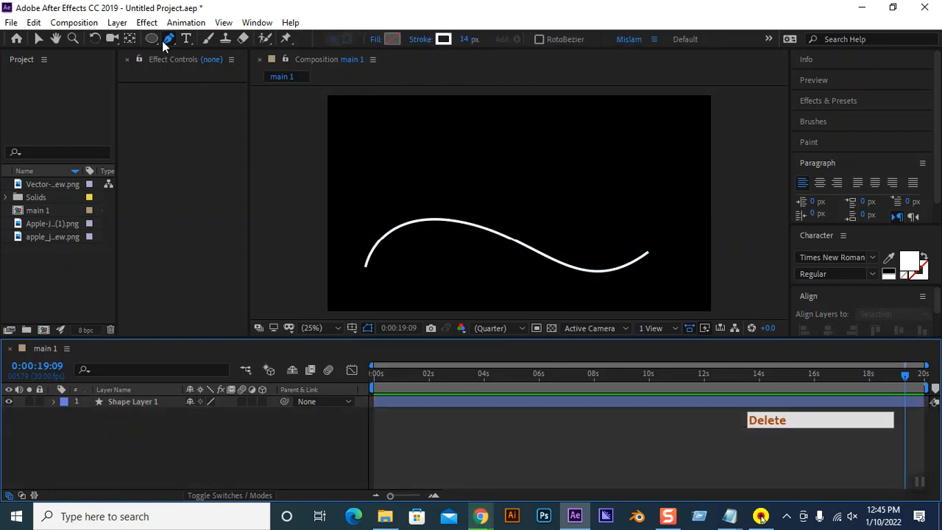
Add a horizontal text layer reading "SEIP Training" above the curve
{"action": "left_click", "coordinate": [184, 39]}
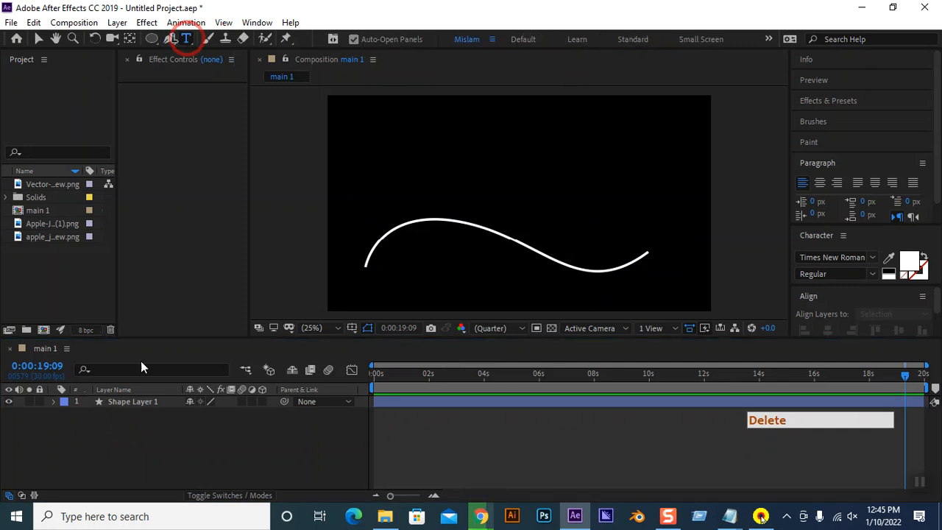
{"action": "left_click", "coordinate": [152, 422]}
{"action": "left_click", "coordinate": [416, 171]}
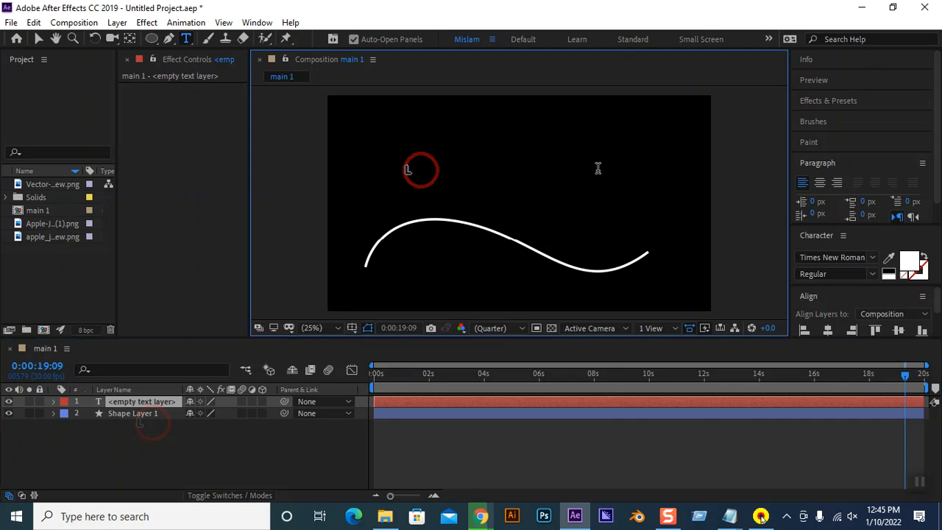
{"action": "left_click", "coordinate": [425, 176]}
{"action": "left_click", "coordinate": [425, 177]}
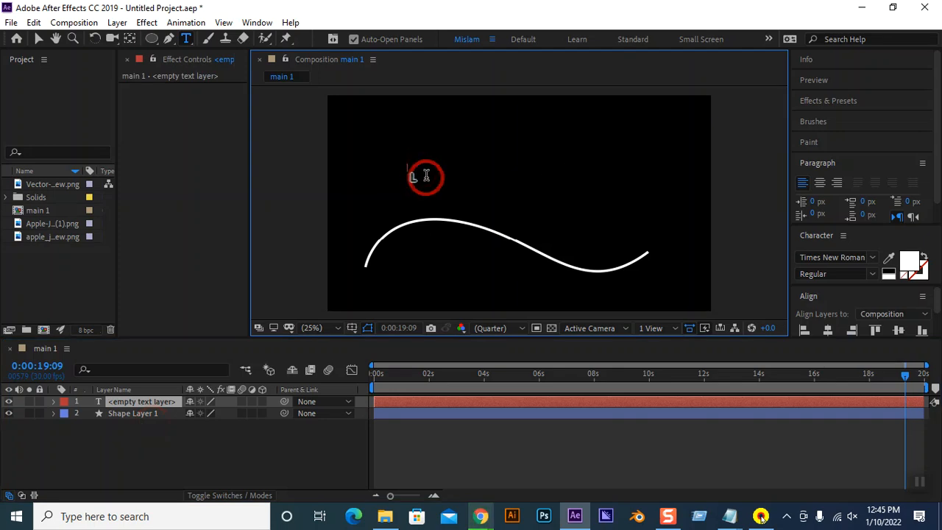
{"action": "type", "text": "S"}
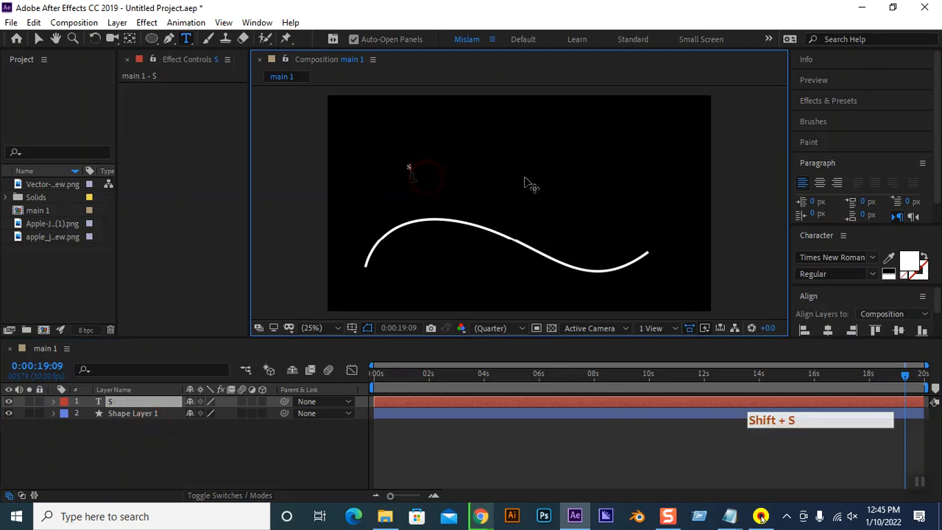
{"action": "type", "text": "EIP Traini"}
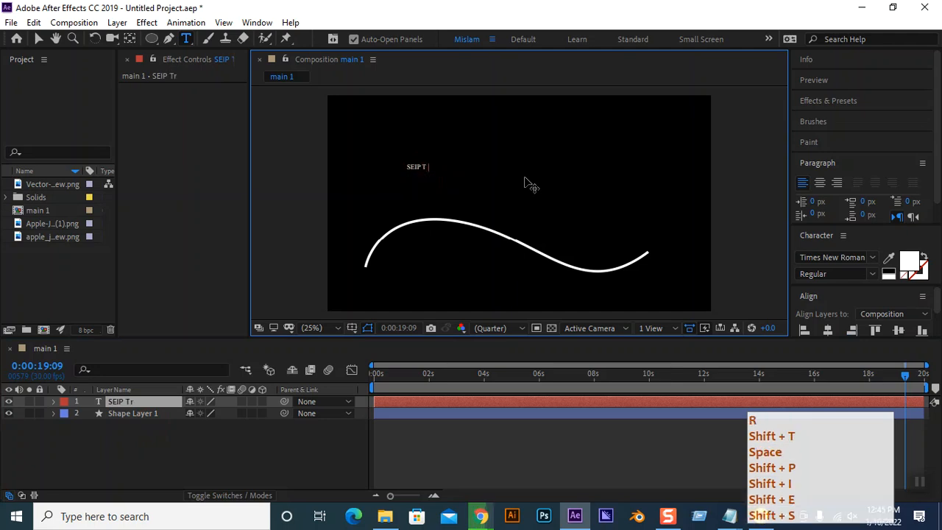
{"action": "key", "text": "BackSpace"}
{"action": "key", "text": "BackSpace"}
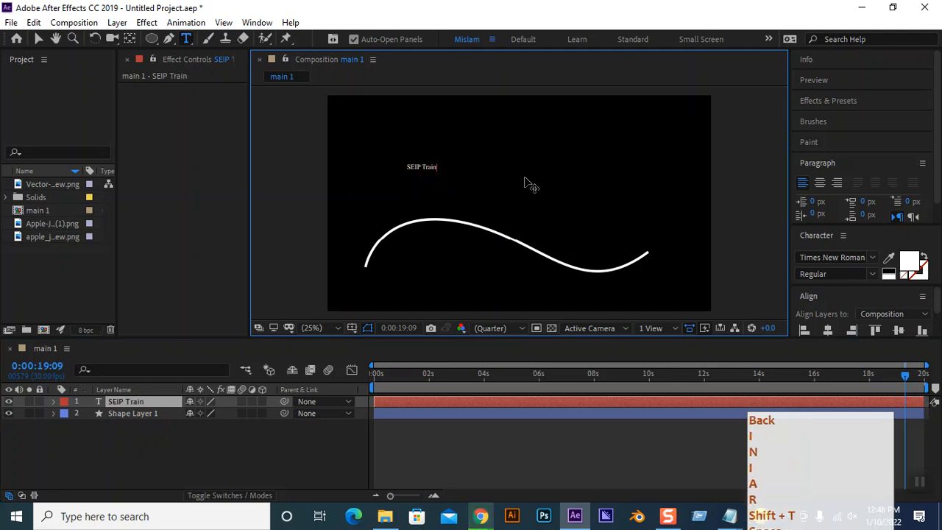
{"action": "type", "text": "ning"}
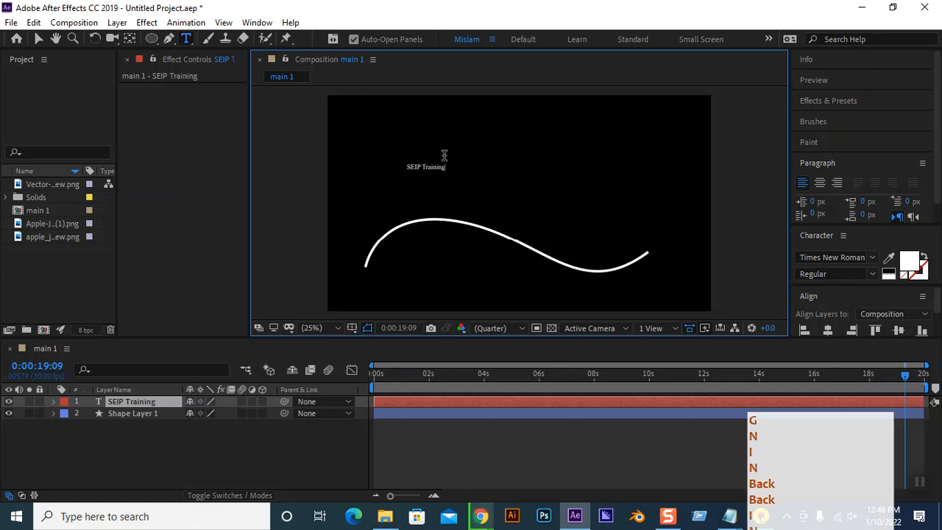
Scale the SEIP Training text layer up to 515%
{"action": "left_click", "coordinate": [38, 39]}
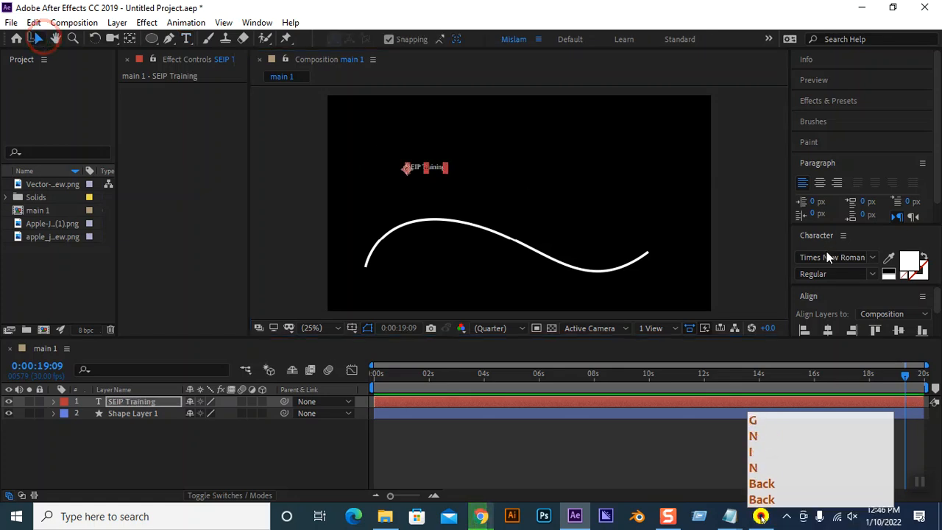
{"action": "key", "text": "s"}
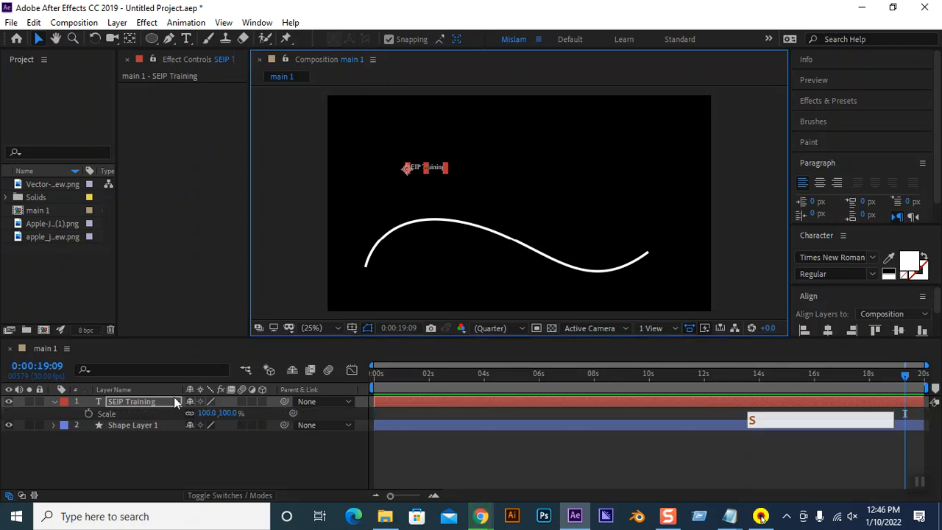
{"action": "left_click_drag", "start_coordinate": [209, 413], "coordinate": [494, 417]}
Nudge the SEIP Training text slightly closer to the curve and center the layer's anchor point on it
{"action": "left_click", "coordinate": [492, 178]}
{"action": "mouse_move", "coordinate": [491, 180]}
{"action": "left_mouse_down"}
{"action": "mouse_move", "coordinate": [494, 197]}
{"action": "mouse_move", "coordinate": [493, 185]}
{"action": "left_mouse_up"}
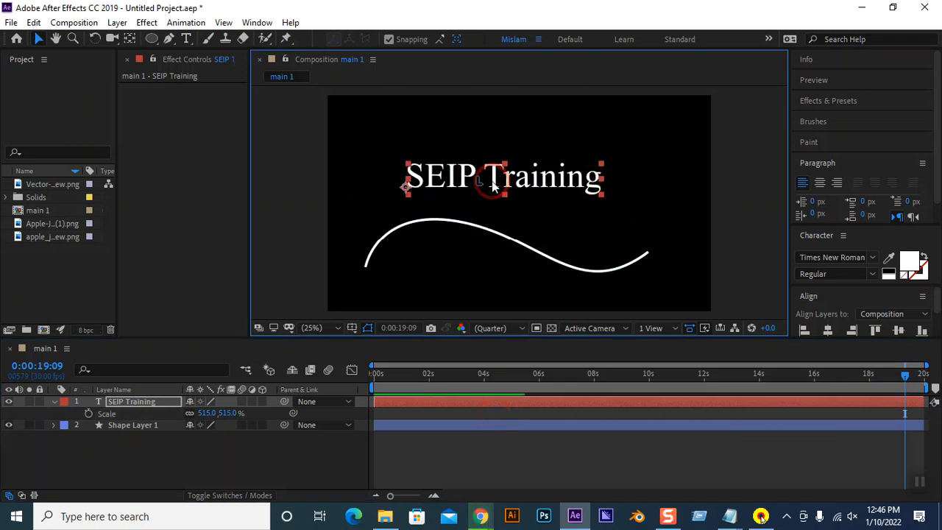
{"action": "key", "text": "ctrl+alt+Home"}
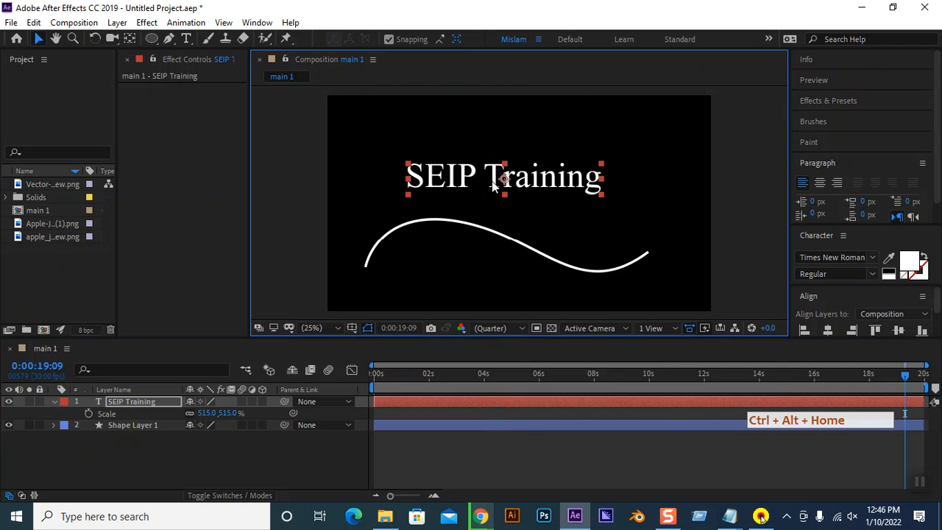
Open the SEIP Training layer's Path Options and check which paths it can follow
{"action": "left_click", "coordinate": [133, 425]}
{"action": "left_click", "coordinate": [53, 401]}
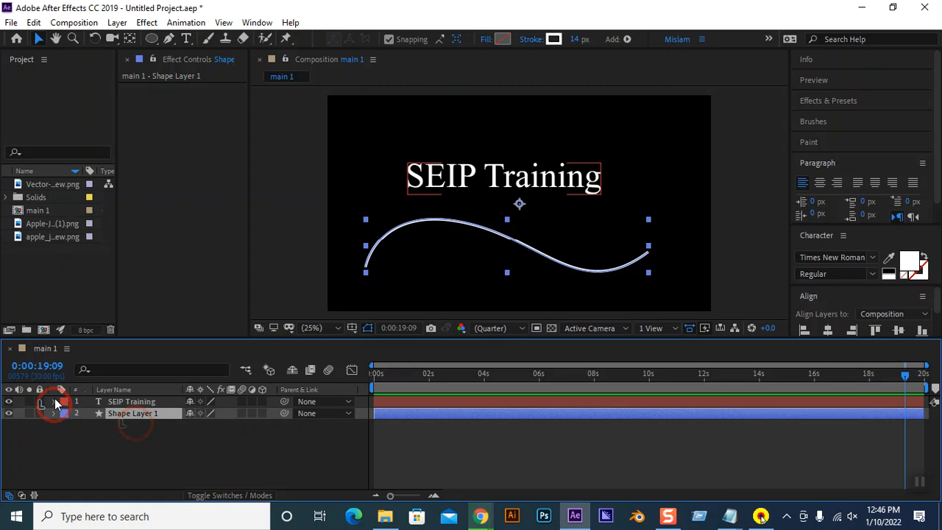
{"action": "left_click", "coordinate": [53, 401]}
{"action": "left_click", "coordinate": [67, 414]}
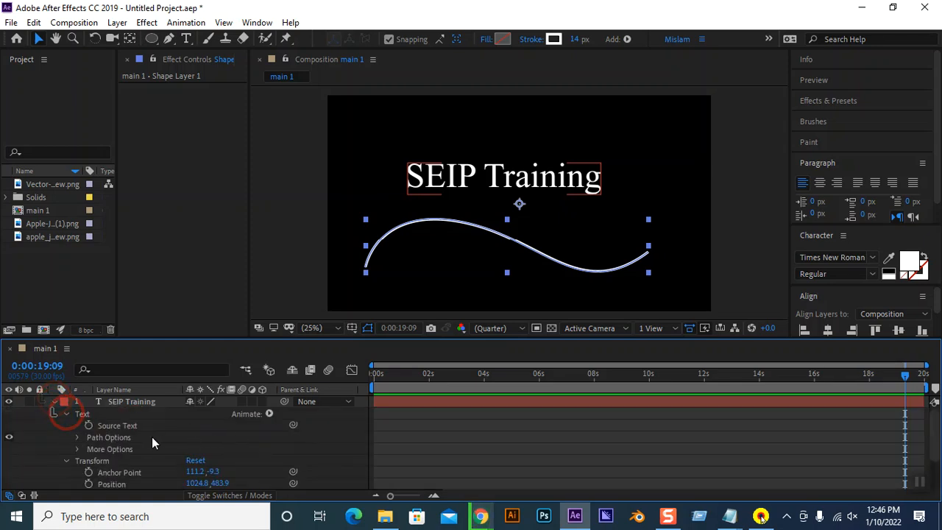
{"action": "left_click", "coordinate": [100, 438]}
{"action": "left_click", "coordinate": [77, 437]}
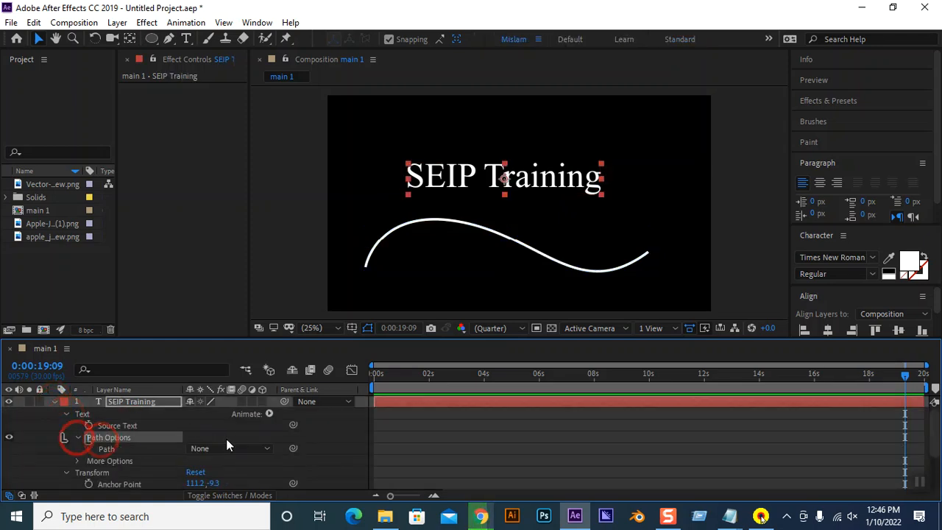
{"action": "left_click", "coordinate": [237, 449]}
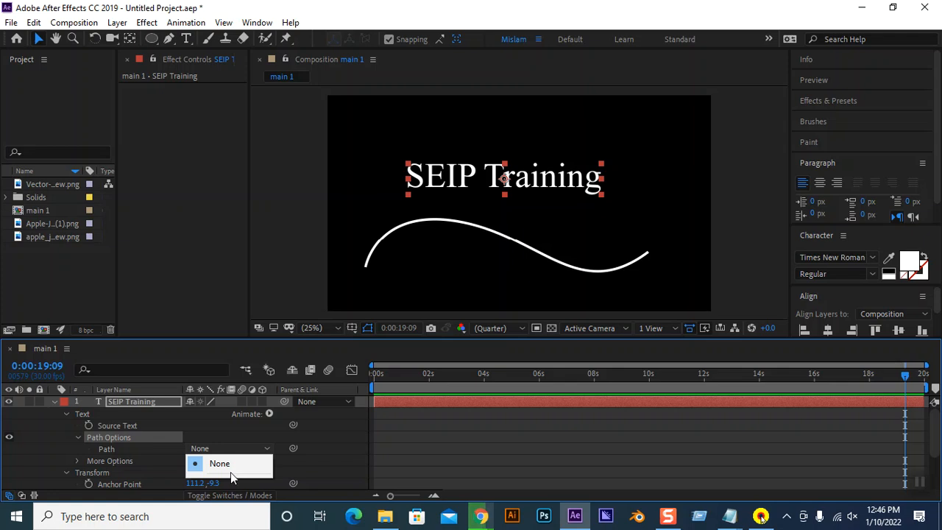
Expand the text layer's More Options and hide Shape Layer 1 with the curve
{"action": "left_click", "coordinate": [74, 460]}
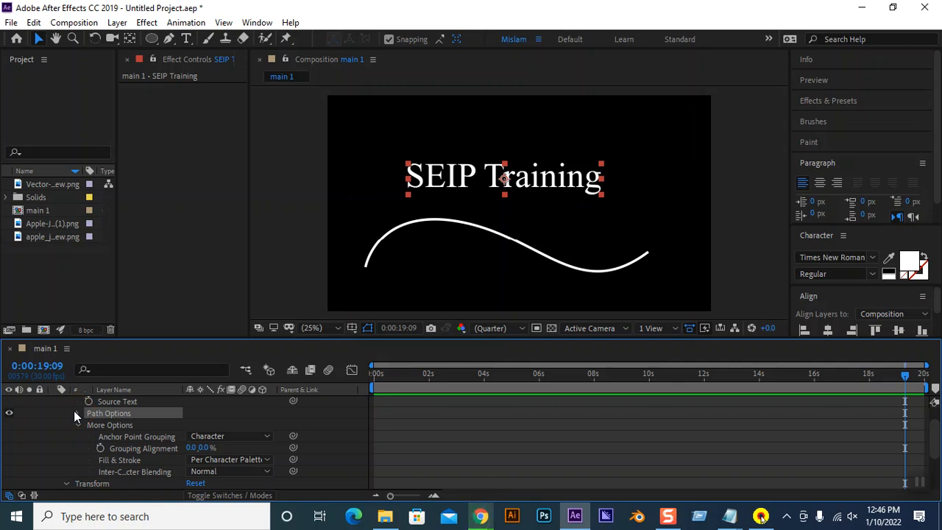
{"action": "scroll", "coordinate": [147, 448], "scroll_direction": "down", "scroll_amount": 3}
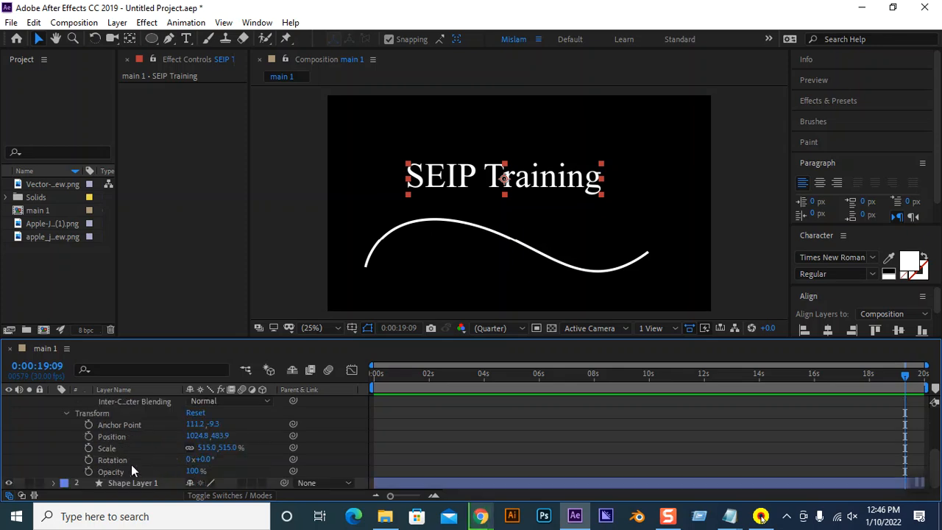
{"action": "left_click", "coordinate": [10, 483]}
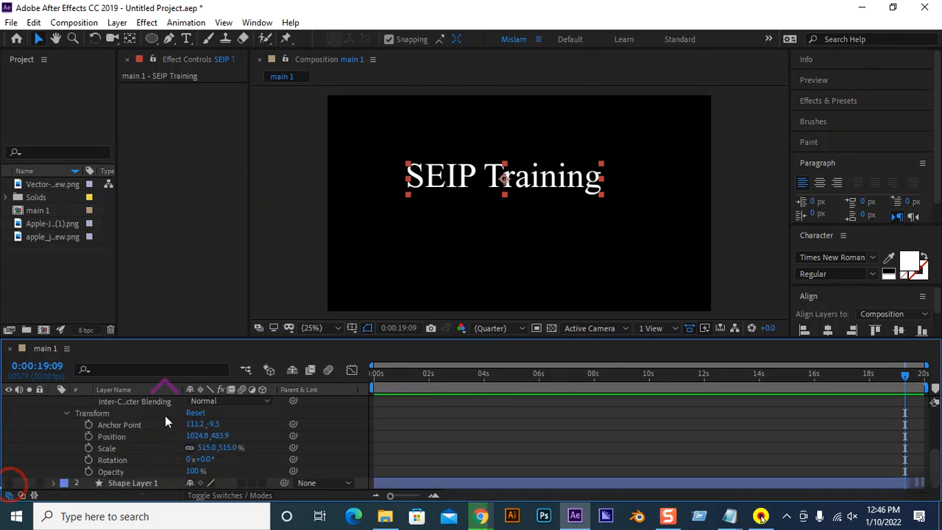
{"action": "scroll", "coordinate": [169, 420], "scroll_direction": "up", "scroll_amount": 3}
{"action": "left_click_drag", "start_coordinate": [152, 41], "coordinate": [209, 72]}
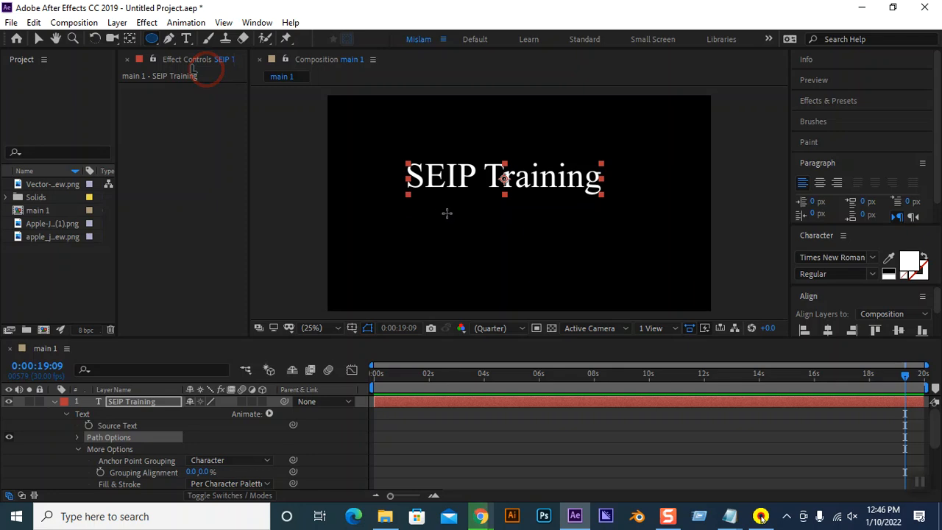
{"action": "left_click_drag", "start_coordinate": [449, 208], "coordinate": [600, 281]}
{"action": "key", "text": "ctrl+z"}
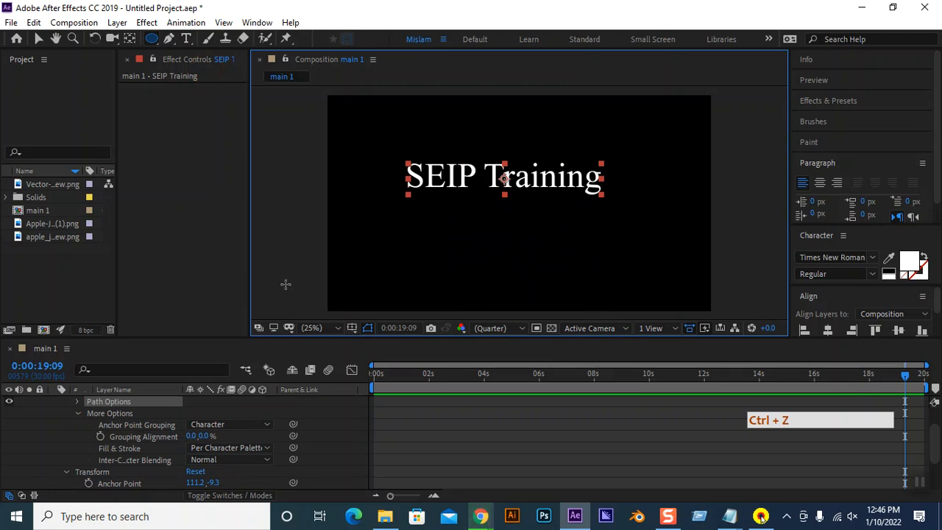
Move the SEIP Training text up near the top of the frame and check its Path Options again
{"action": "left_click", "coordinate": [38, 39]}
{"action": "left_click", "coordinate": [531, 182]}
{"action": "left_click_drag", "start_coordinate": [531, 182], "coordinate": [529, 147]}
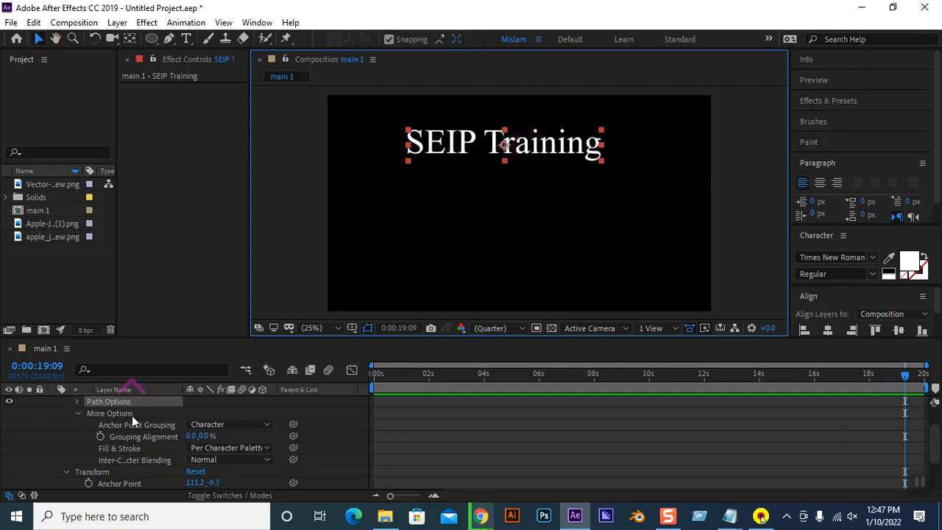
{"action": "scroll", "coordinate": [132, 415], "scroll_direction": "up", "scroll_amount": 1}
{"action": "left_click", "coordinate": [78, 437]}
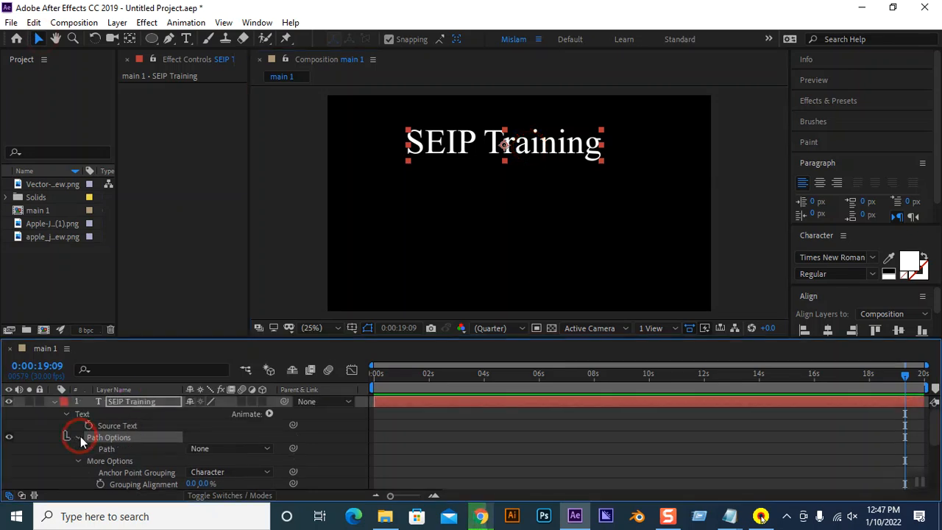
{"action": "left_click", "coordinate": [211, 448]}
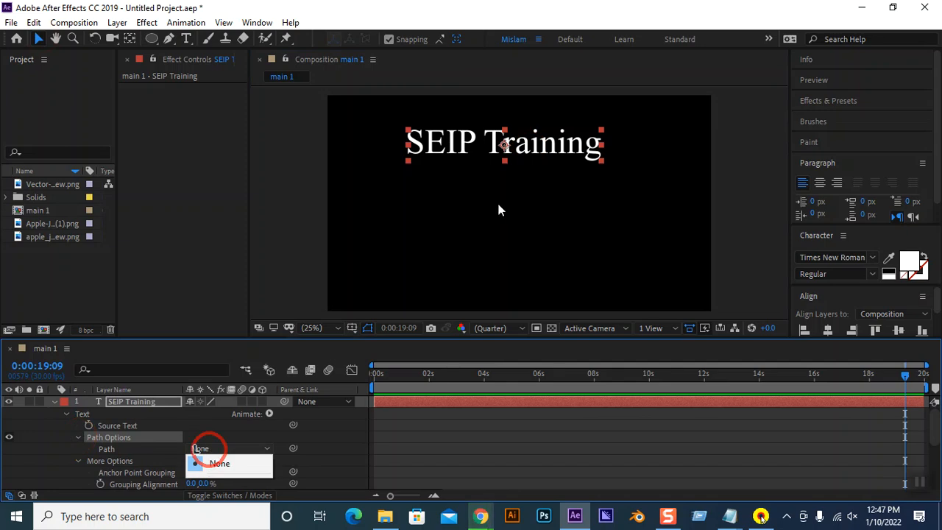
{"action": "left_click", "coordinate": [196, 124]}
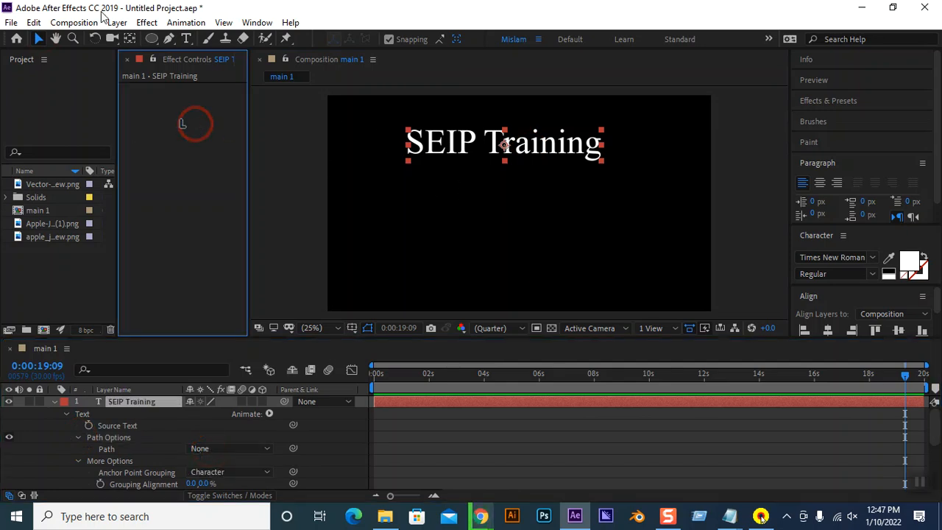
Draw an open S-shaped mask below the text with the Pen tool on the SEIP Training layer and set its Path to Mask 1
{"action": "left_click", "coordinate": [153, 39]}
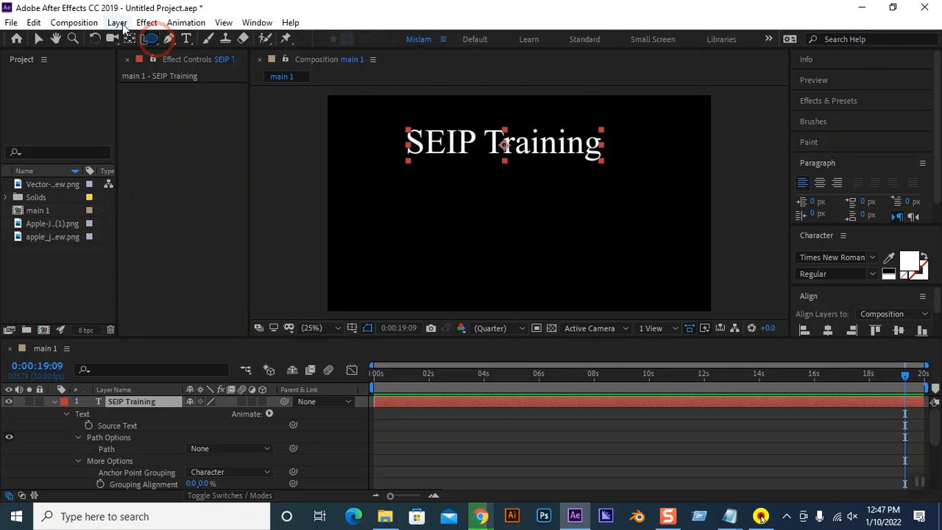
{"action": "left_click", "coordinate": [168, 39]}
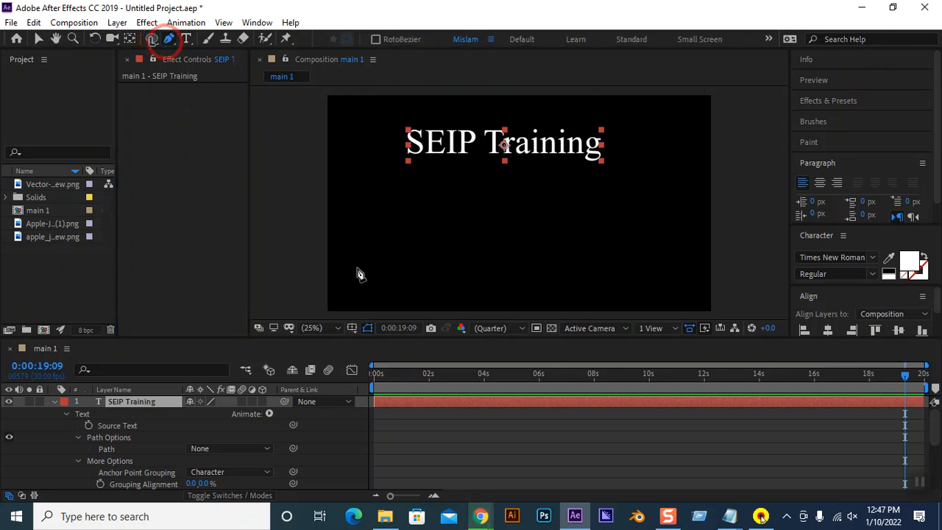
{"action": "left_click", "coordinate": [356, 267]}
{"action": "left_click_drag", "start_coordinate": [473, 215], "coordinate": [583, 243]}
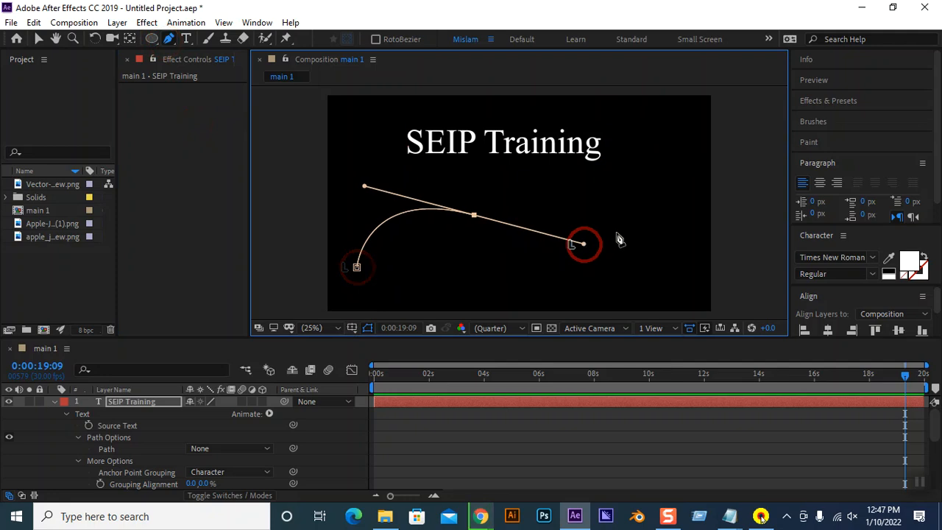
{"action": "left_click_drag", "start_coordinate": [661, 218], "coordinate": [689, 159]}
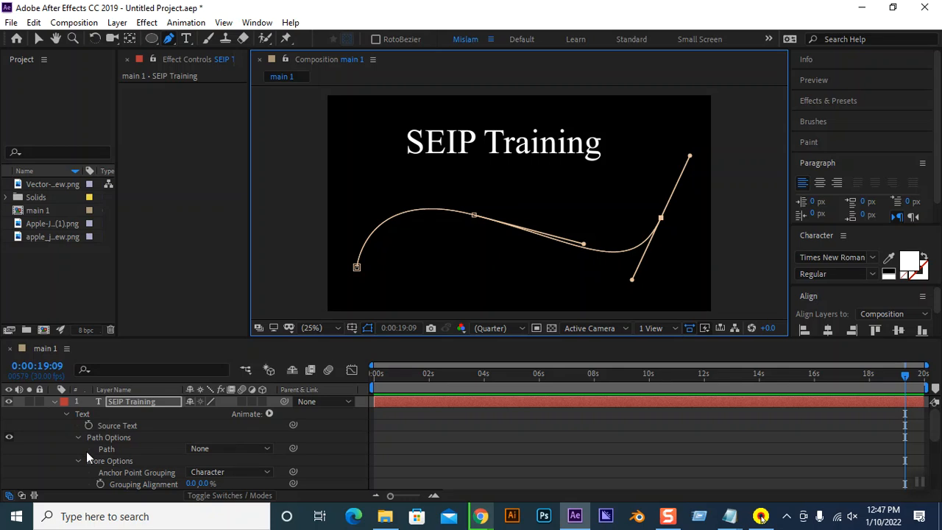
{"action": "left_click", "coordinate": [230, 449]}
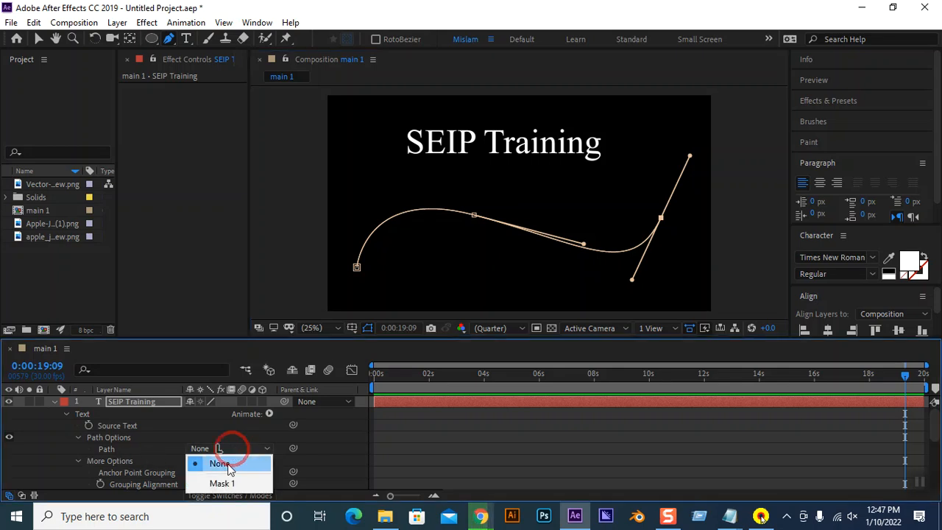
{"action": "left_click", "coordinate": [222, 483]}
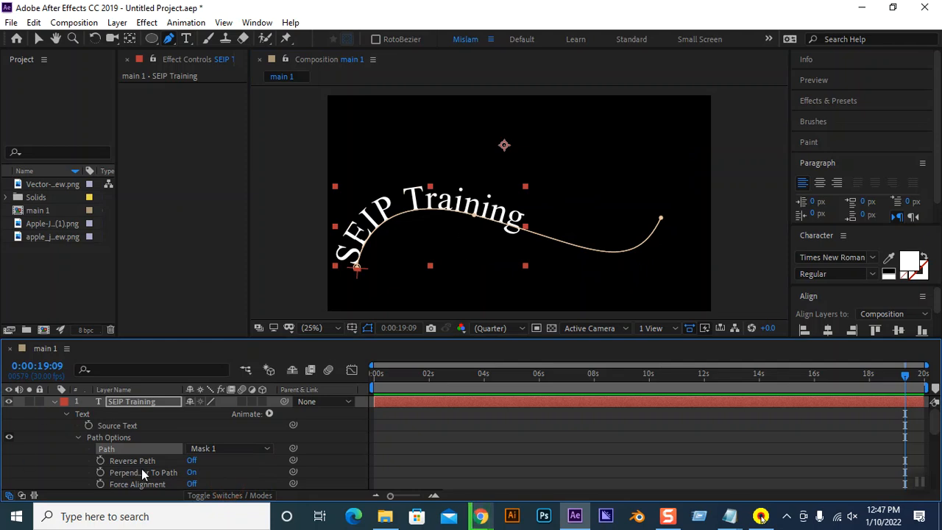
Try Reverse Path on the SEIP Training text, enlarge the timeline area, and turn the option back off
{"action": "left_click", "coordinate": [190, 460]}
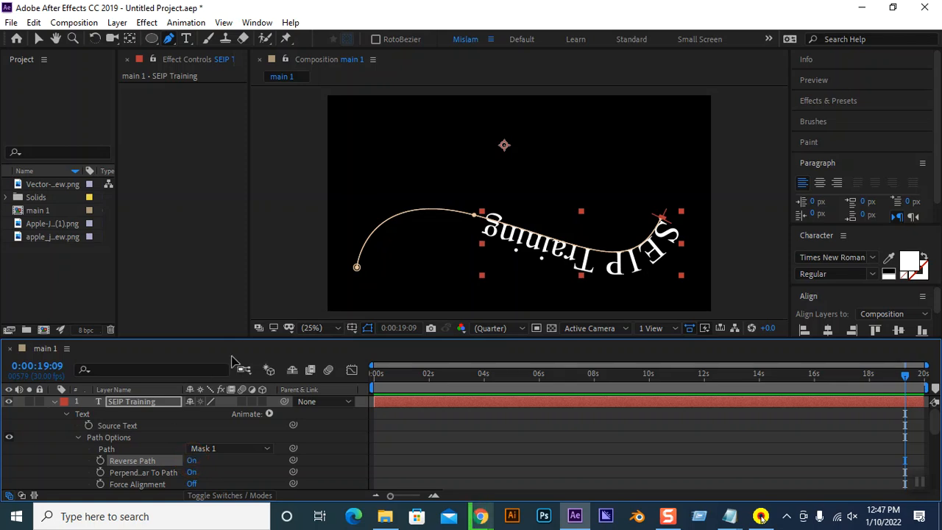
{"action": "left_click_drag", "start_coordinate": [241, 340], "coordinate": [237, 293]}
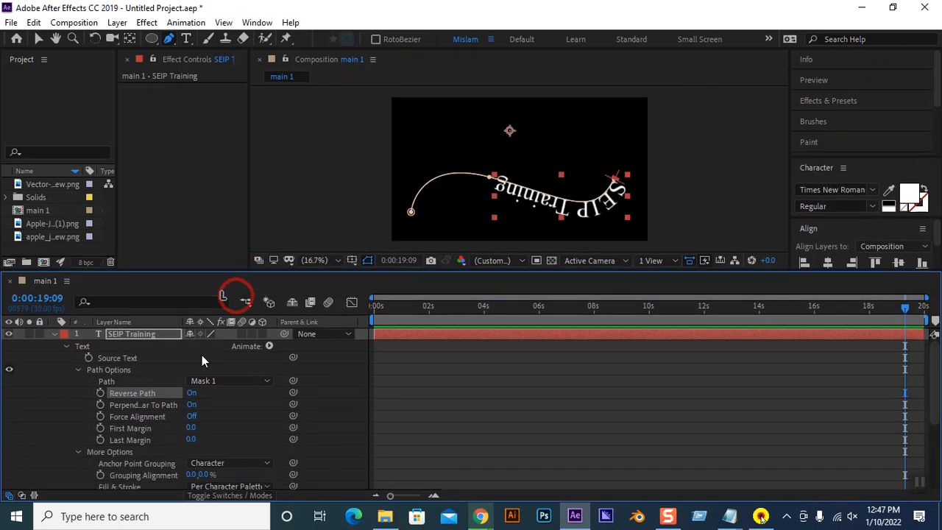
{"action": "left_click", "coordinate": [191, 393]}
{"action": "left_click", "coordinate": [192, 394]}
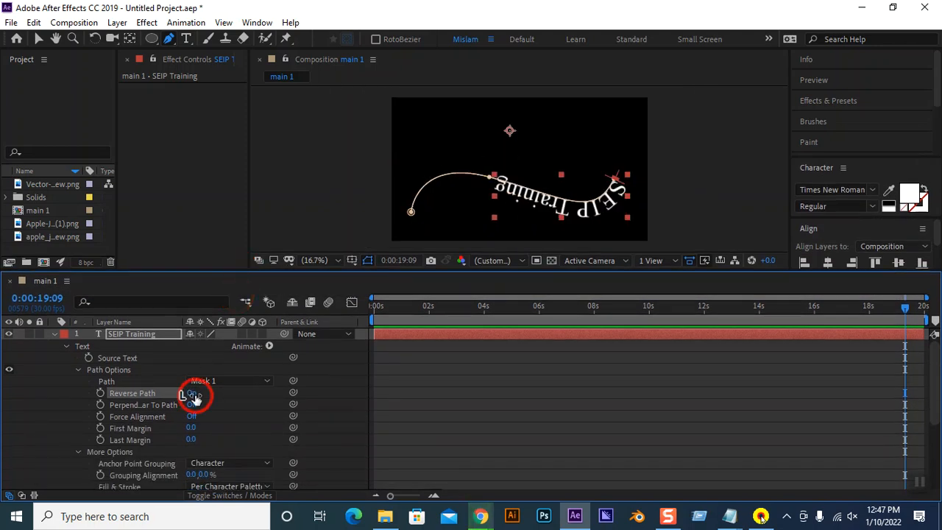
{"action": "left_click", "coordinate": [192, 394]}
Switch Perpendicular To Path off and back on, and turn on Force Alignment for the text
{"action": "left_click", "coordinate": [191, 405]}
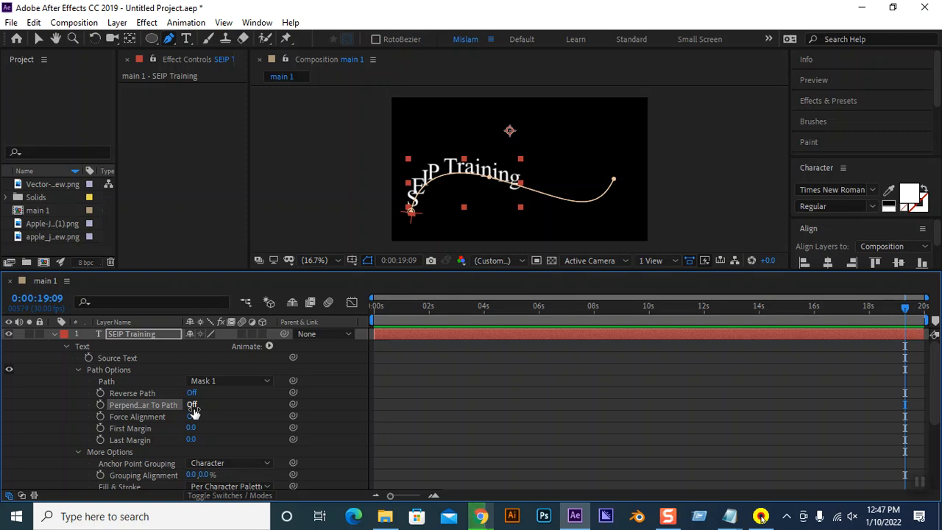
{"action": "left_click", "coordinate": [192, 406]}
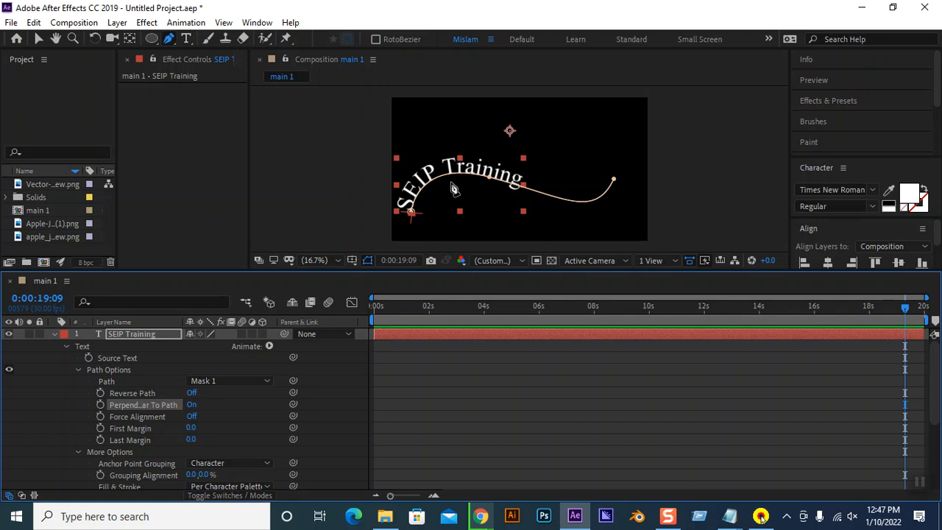
{"action": "left_click", "coordinate": [191, 417]}
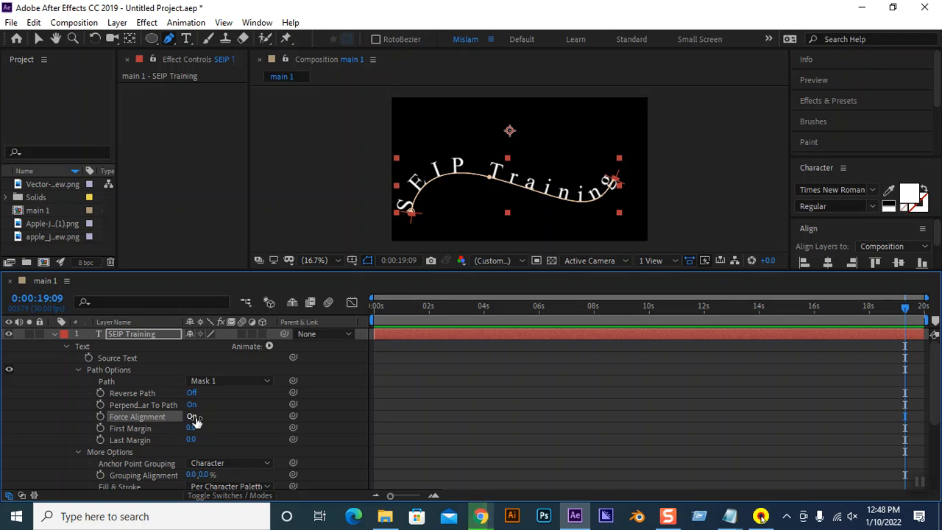
Raise the text path's First Margin to 27 while trying Reverse Path, leaving Reverse Path off
{"action": "left_click_drag", "start_coordinate": [193, 427], "coordinate": [359, 409]}
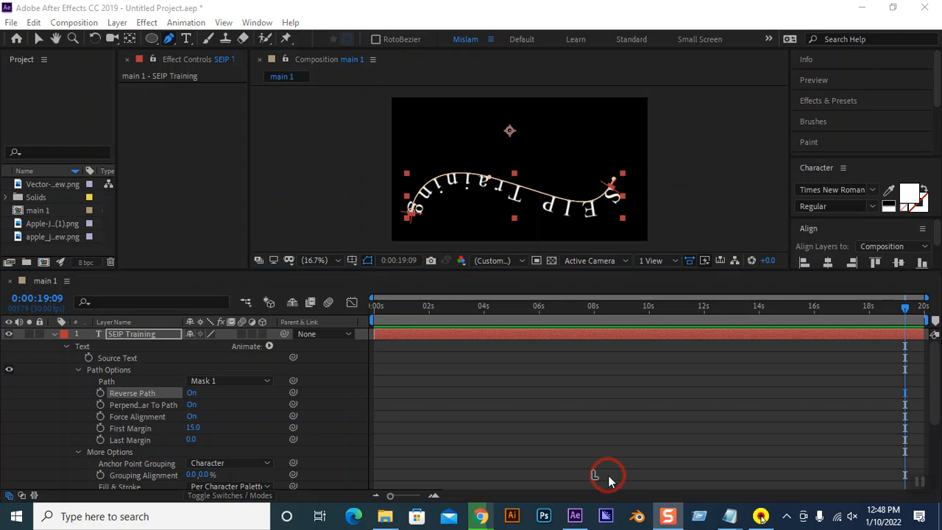
{"action": "left_click", "coordinate": [192, 393]}
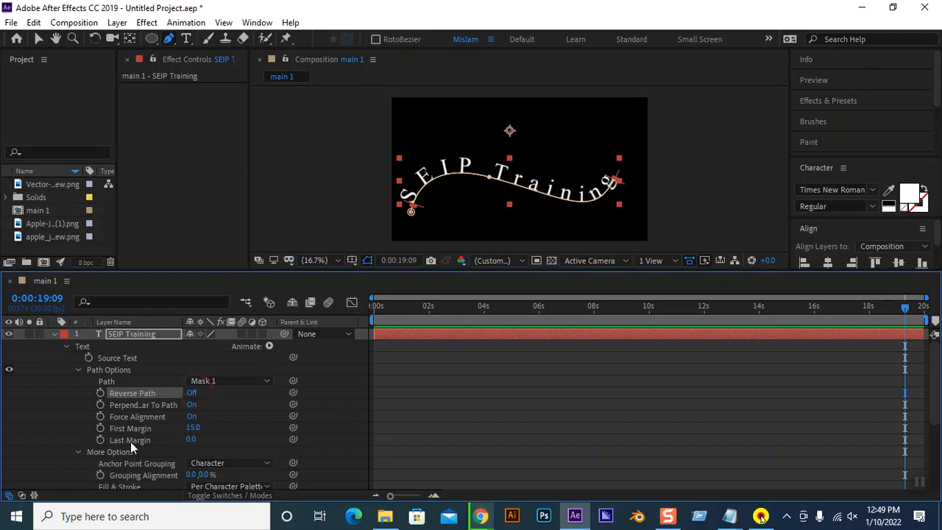
{"action": "left_click_drag", "start_coordinate": [189, 427], "coordinate": [200, 427]}
{"action": "left_click", "coordinate": [190, 392]}
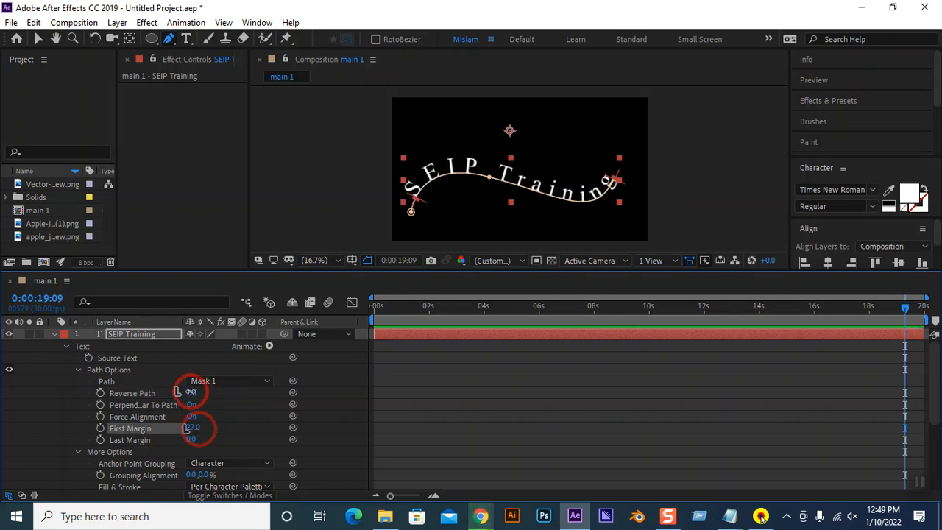
{"action": "left_click", "coordinate": [191, 393]}
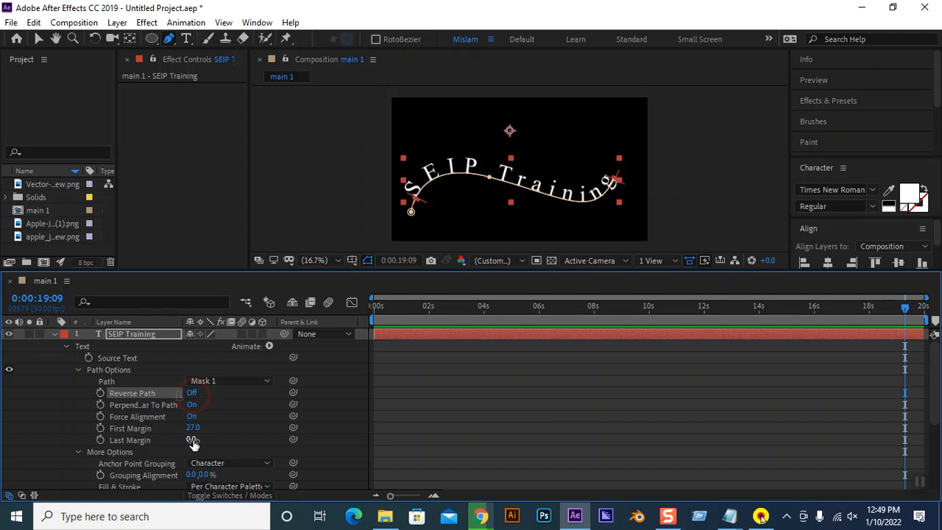
Set the text path's First Margin to 0 and its Last Margin to 17
{"action": "left_click", "coordinate": [192, 427]}
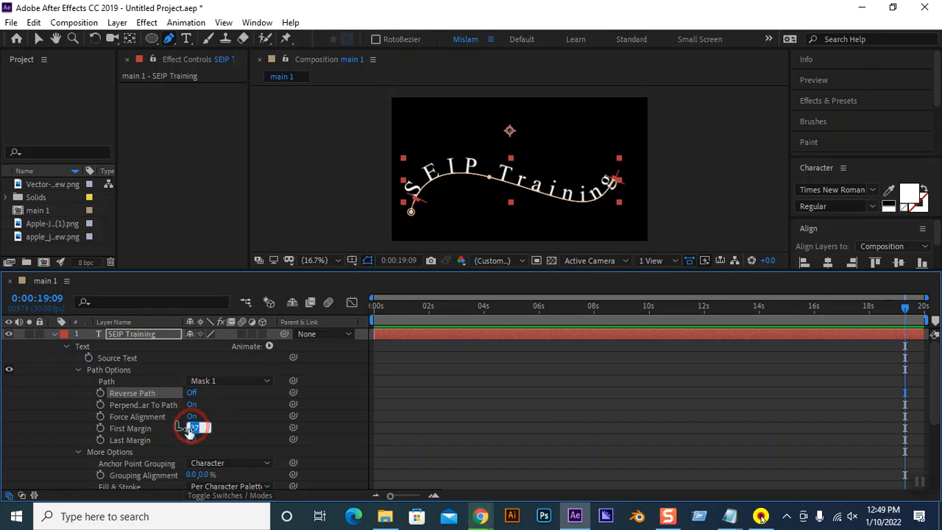
{"action": "type", "text": "0"}
{"action": "key", "text": "Return"}
{"action": "mouse_move", "coordinate": [191, 440]}
{"action": "left_mouse_down"}
{"action": "mouse_move", "coordinate": [265, 436]}
{"action": "mouse_move", "coordinate": [77, 454]}
{"action": "mouse_move", "coordinate": [262, 444]}
{"action": "mouse_move", "coordinate": [162, 448]}
{"action": "mouse_move", "coordinate": [231, 438]}
{"action": "mouse_move", "coordinate": [193, 441]}
{"action": "mouse_move", "coordinate": [201, 444]}
{"action": "left_mouse_up"}
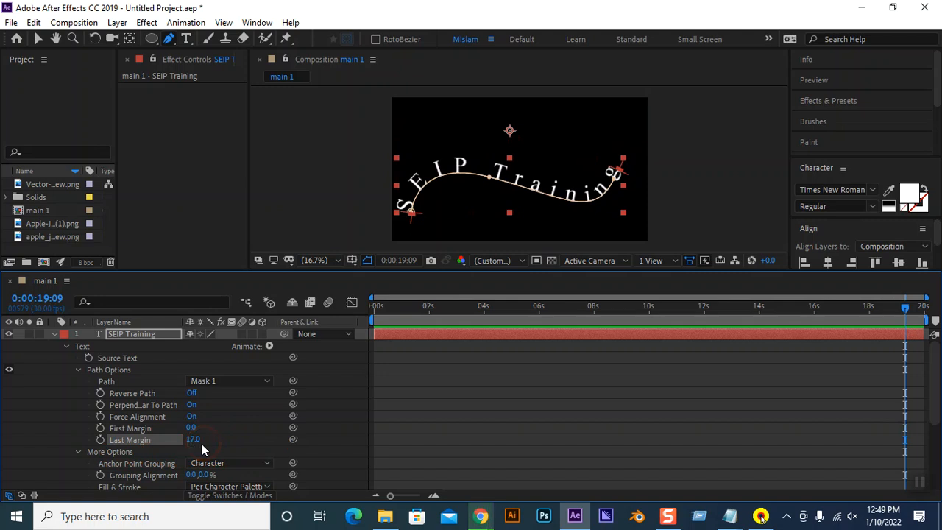
Undo the margin and Reverse Path changes back to the point where Force Alignment was turned on
{"action": "key", "text": "ctrl+z"}
{"action": "key", "text": "ctrl+z"}
{"action": "key", "text": "ctrl+z"}
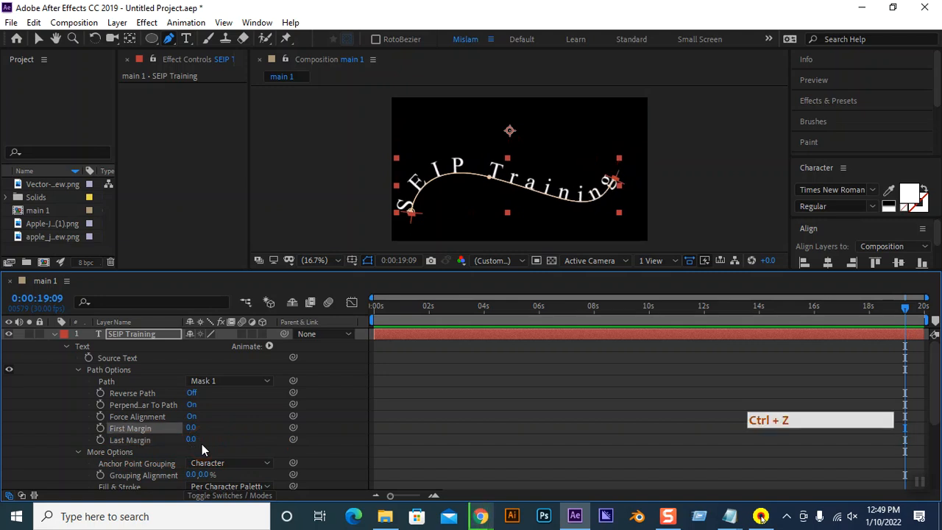
{"action": "key", "text": "ctrl+z"}
{"action": "key", "text": "ctrl+z"}
{"action": "key", "text": "ctrl+z"}
{"action": "key", "text": "ctrl+z"}
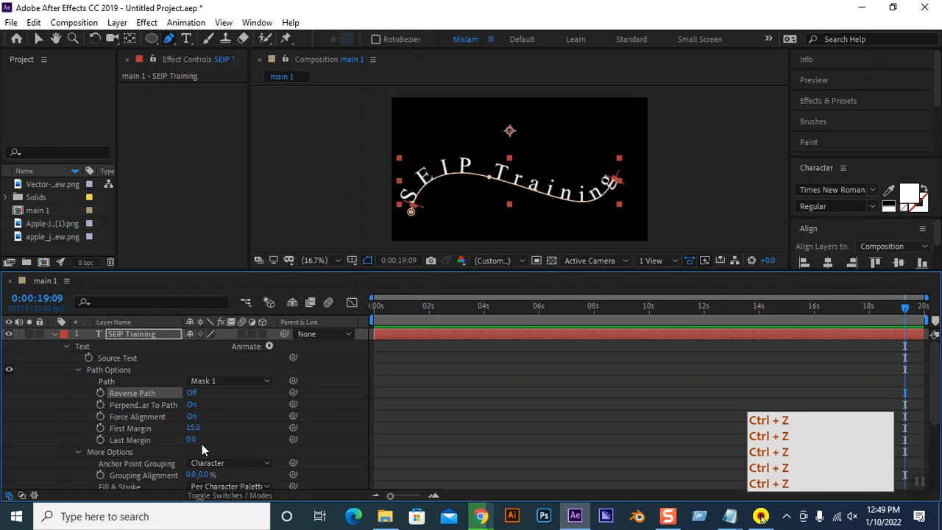
{"action": "key", "text": "ctrl+z"}
{"action": "key", "text": "ctrl+z"}
{"action": "key", "text": "ctrl+z"}
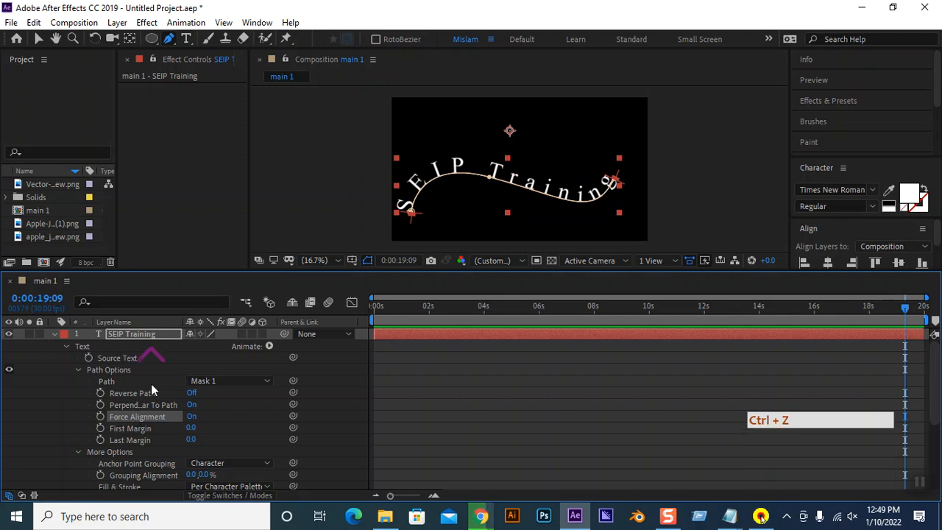
Detach the SEIP Training text from the mask by setting its Path to None
{"action": "left_click", "coordinate": [224, 380]}
{"action": "left_click", "coordinate": [228, 396]}
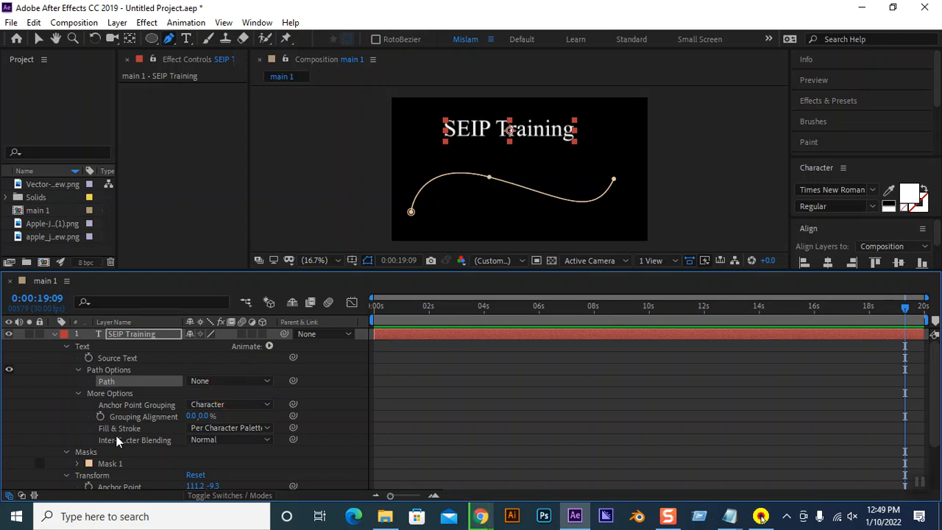
Delete the curved mask from the SEIP Training layer and draw a circular mask on it below the text
{"action": "left_click", "coordinate": [111, 463]}
{"action": "key", "text": "Delete"}
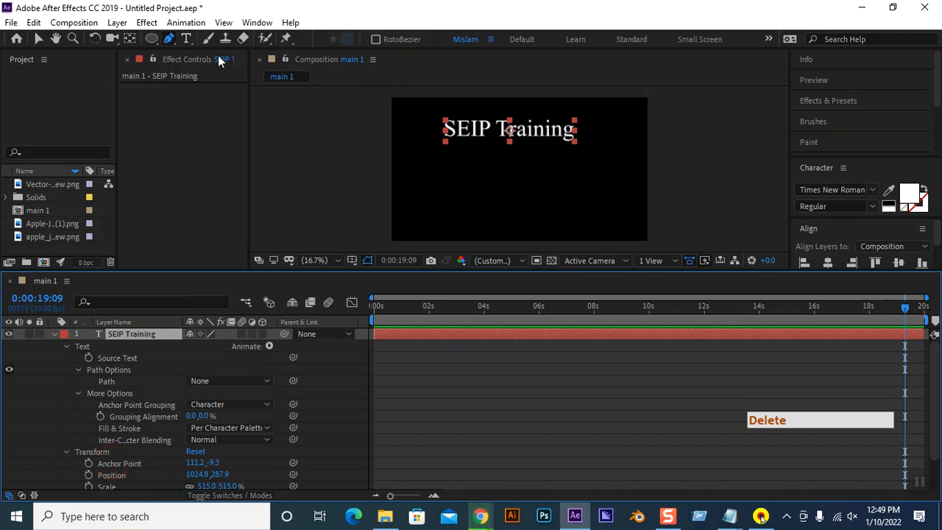
{"action": "left_click", "coordinate": [151, 38]}
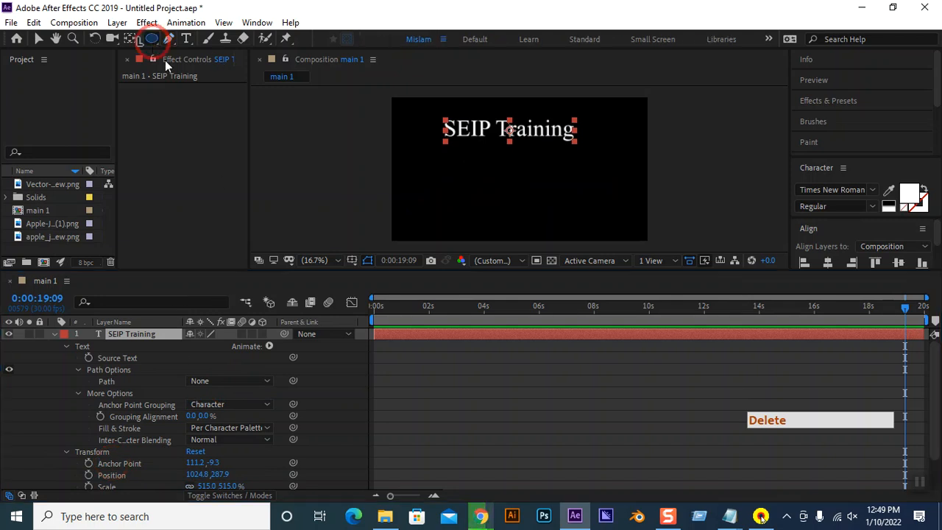
{"action": "left_click", "coordinate": [475, 161]}
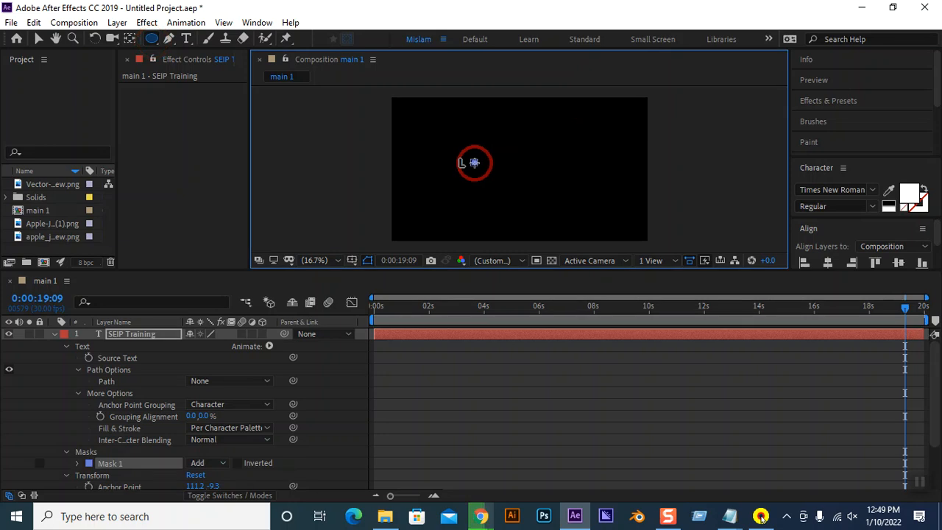
{"action": "key", "text": "ctrl+z"}
{"action": "left_click_drag", "start_coordinate": [474, 151], "coordinate": [559, 200]}
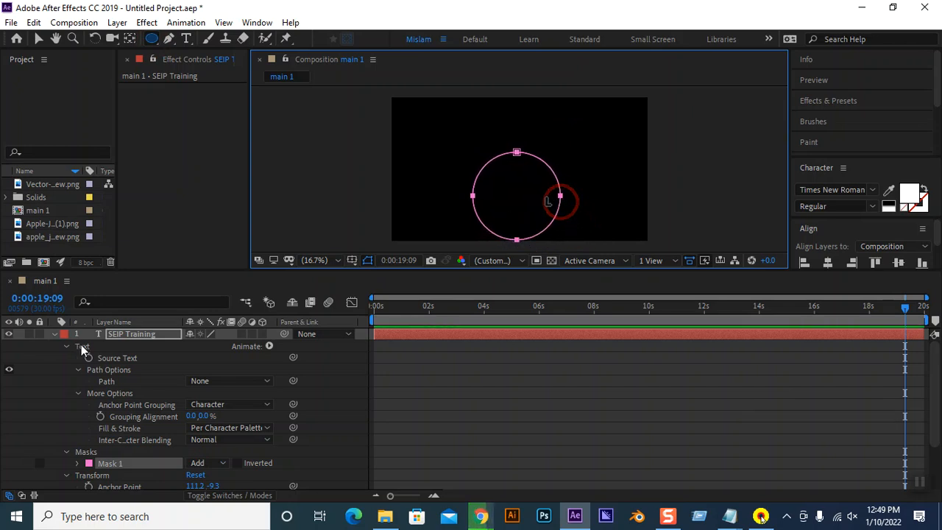
Set the circular mask's mode to None, trying Add once more for comparison before returning to None
{"action": "left_click", "coordinate": [199, 463]}
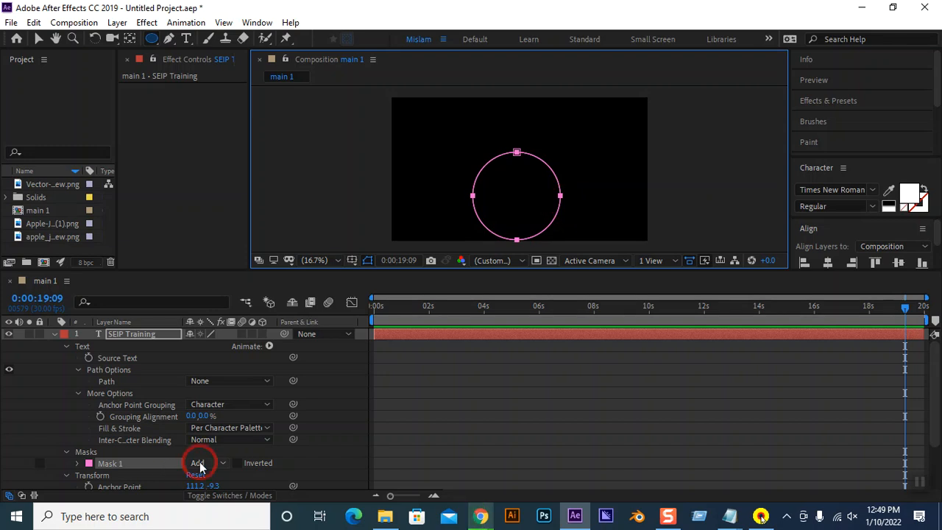
{"action": "left_click", "coordinate": [225, 359]}
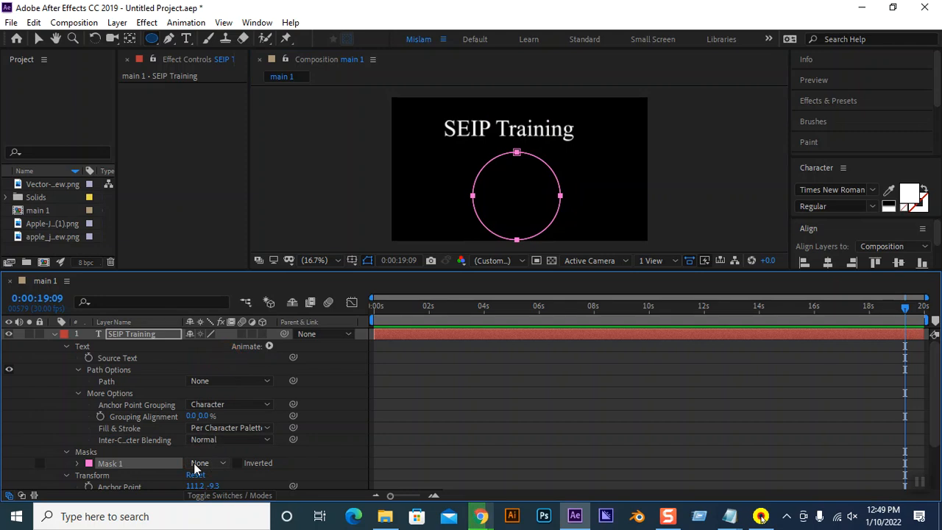
{"action": "left_click", "coordinate": [132, 461]}
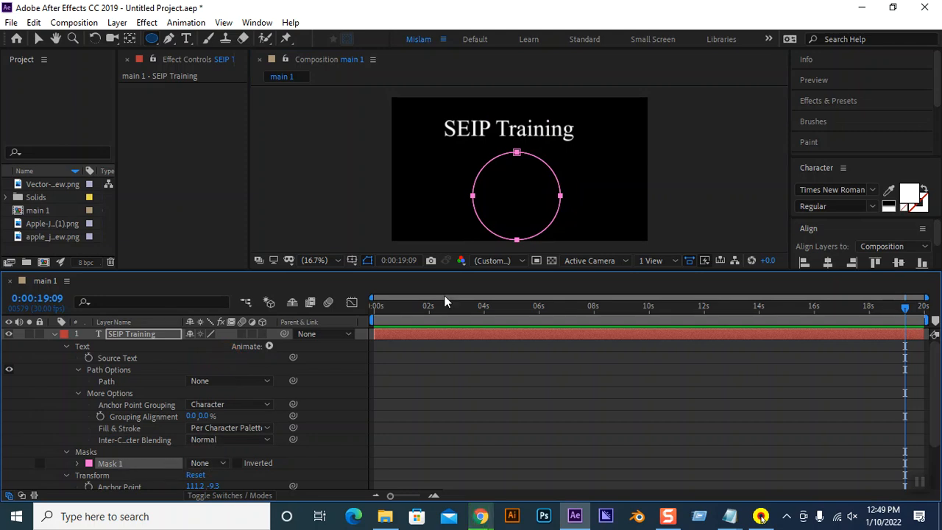
{"action": "left_click", "coordinate": [199, 462]}
{"action": "left_click", "coordinate": [219, 370]}
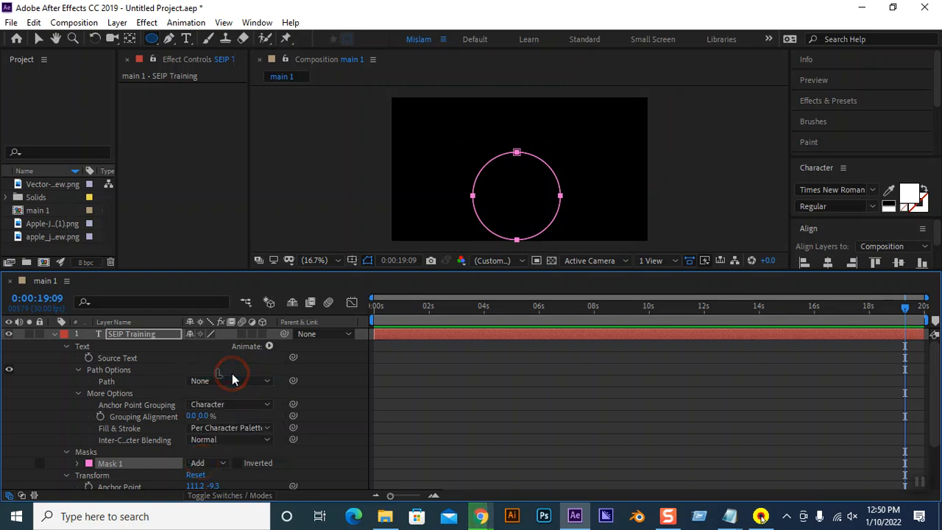
{"action": "left_click", "coordinate": [213, 462]}
{"action": "left_click", "coordinate": [214, 356]}
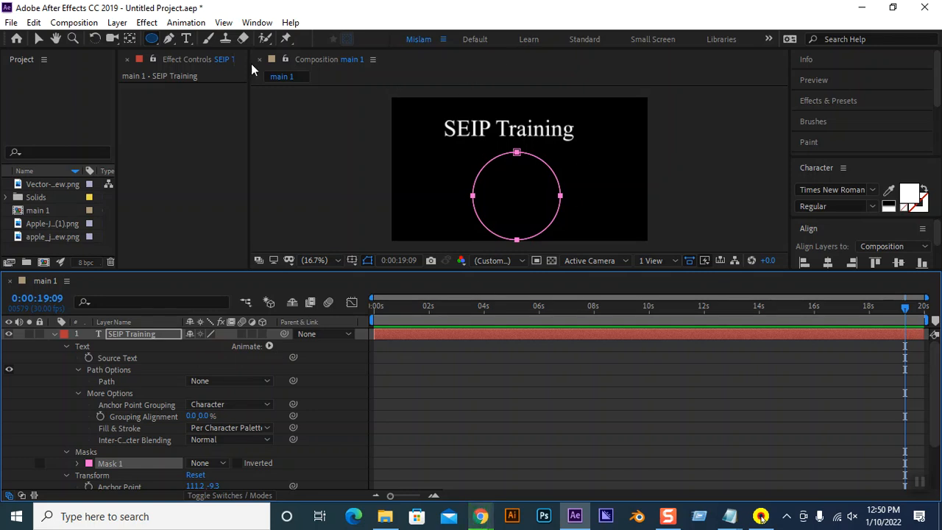
Move the circular mask slightly up toward the text and set the text's Path to Mask 1
{"action": "left_click", "coordinate": [39, 39]}
{"action": "left_click_drag", "start_coordinate": [501, 157], "coordinate": [499, 149]}
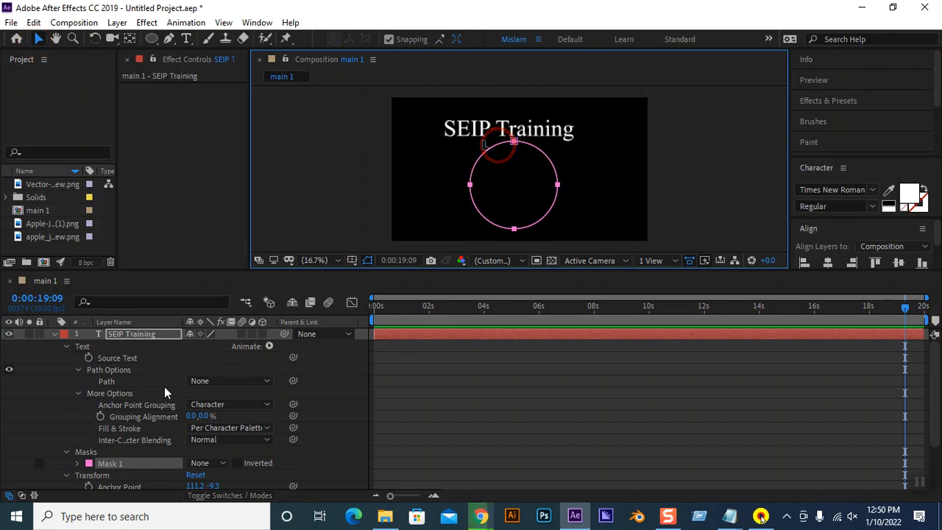
{"action": "left_click", "coordinate": [230, 380]}
{"action": "left_click", "coordinate": [221, 415]}
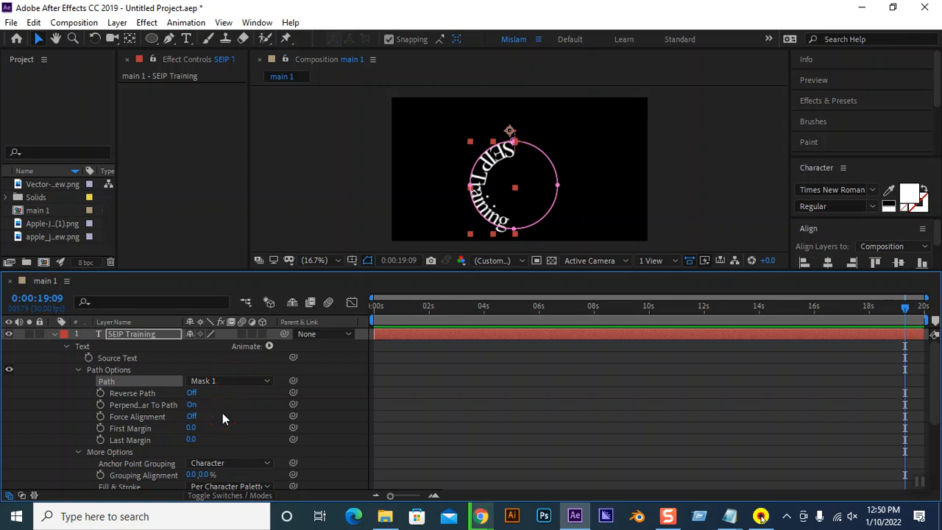
Turn on Reverse Path for the circular text and set its First Margin to 75
{"action": "left_click", "coordinate": [192, 393]}
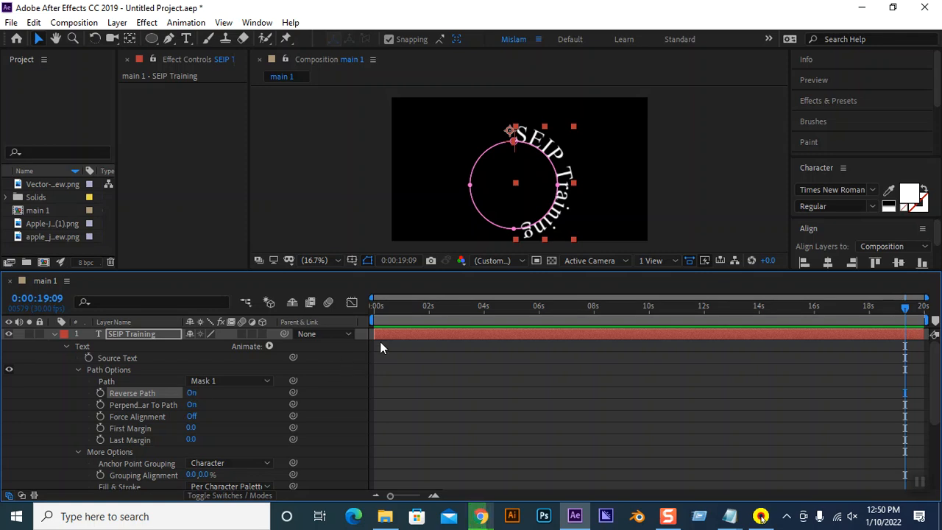
{"action": "left_click_drag", "start_coordinate": [190, 433], "coordinate": [227, 426]}
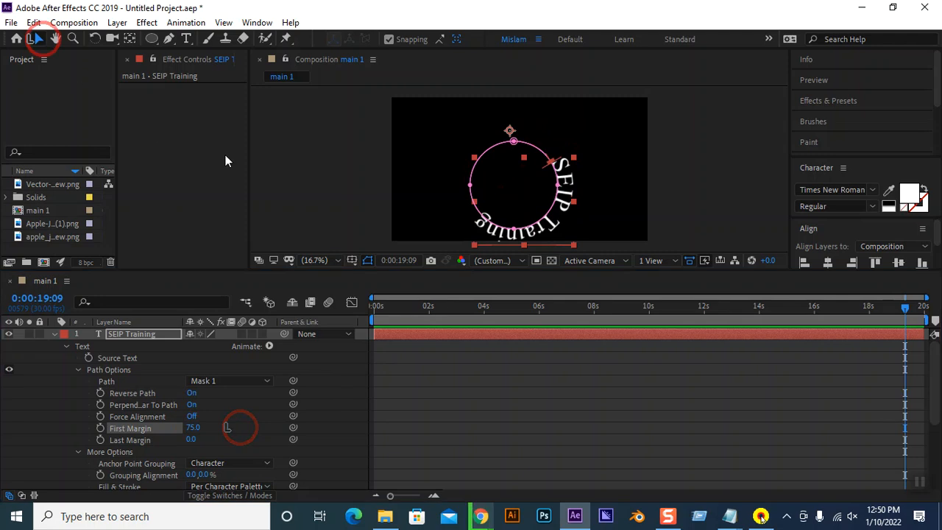
{"action": "left_click", "coordinate": [249, 162]}
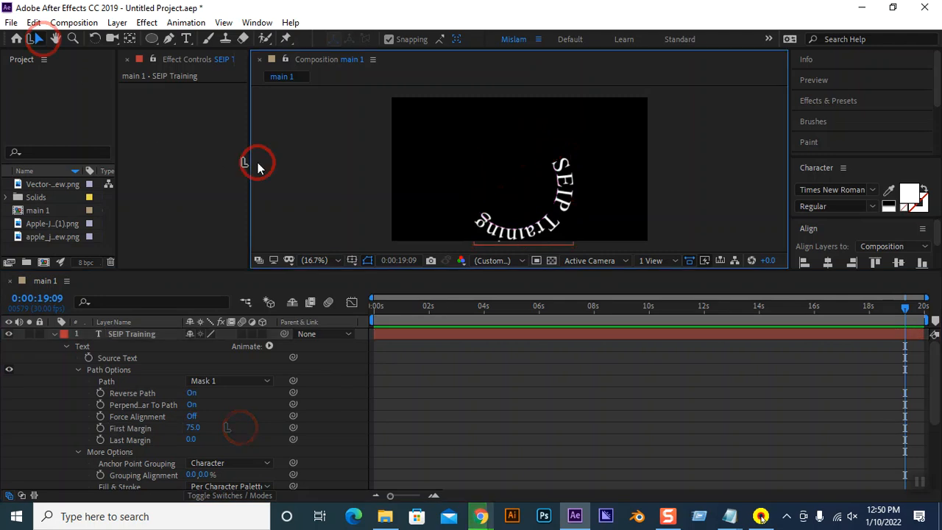
{"action": "left_click", "coordinate": [547, 230]}
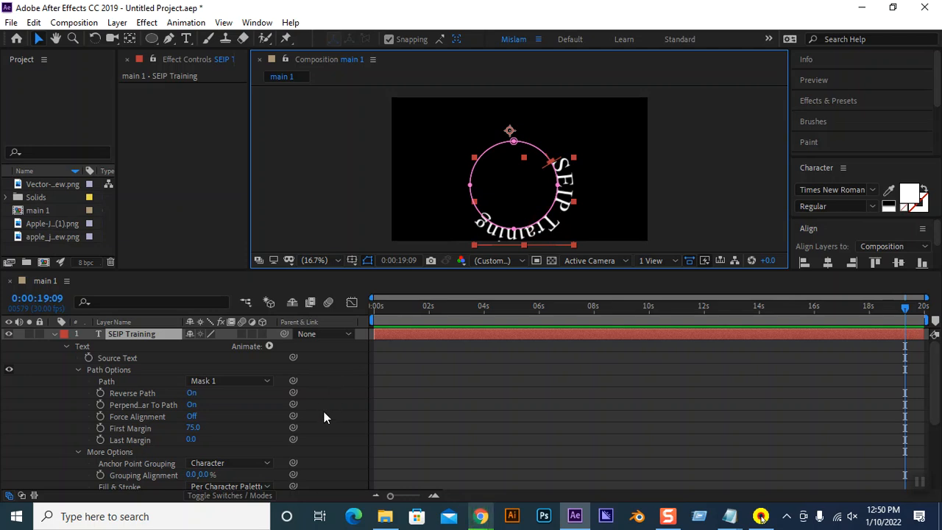
Try the Subtract and Darken modes on the circular mask, then restore its mode to None
{"action": "scroll", "coordinate": [323, 416], "scroll_direction": "down", "scroll_amount": 5}
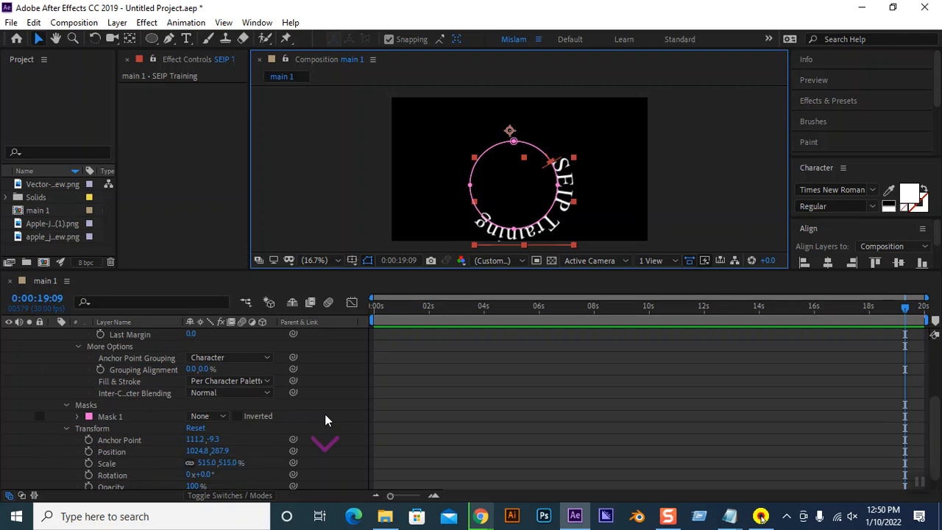
{"action": "scroll", "coordinate": [324, 420], "scroll_direction": "down", "scroll_amount": 1}
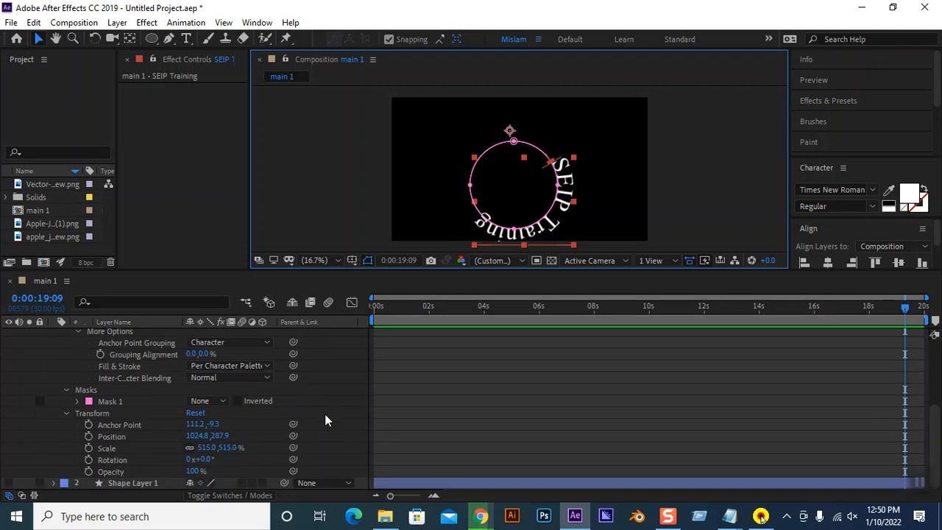
{"action": "left_click", "coordinate": [218, 401]}
{"action": "left_click", "coordinate": [234, 327]}
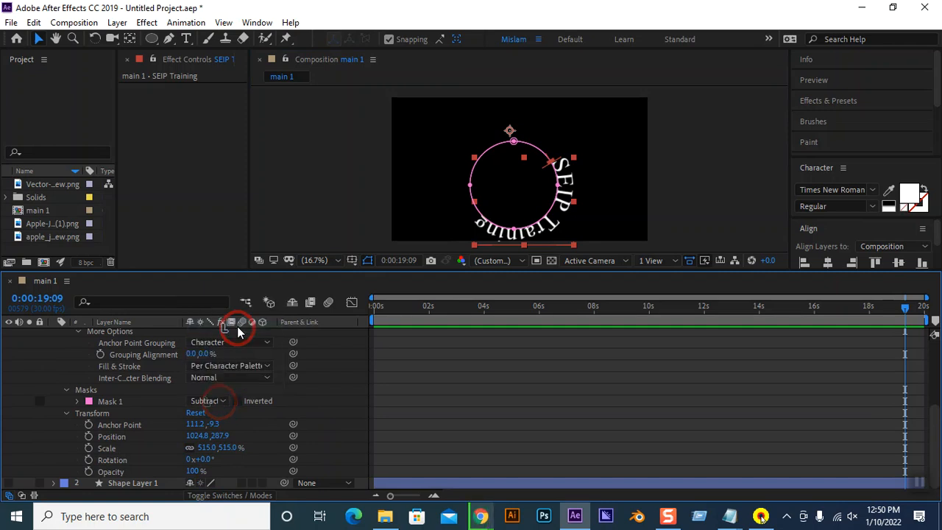
{"action": "left_click", "coordinate": [209, 401]}
{"action": "left_click", "coordinate": [221, 370]}
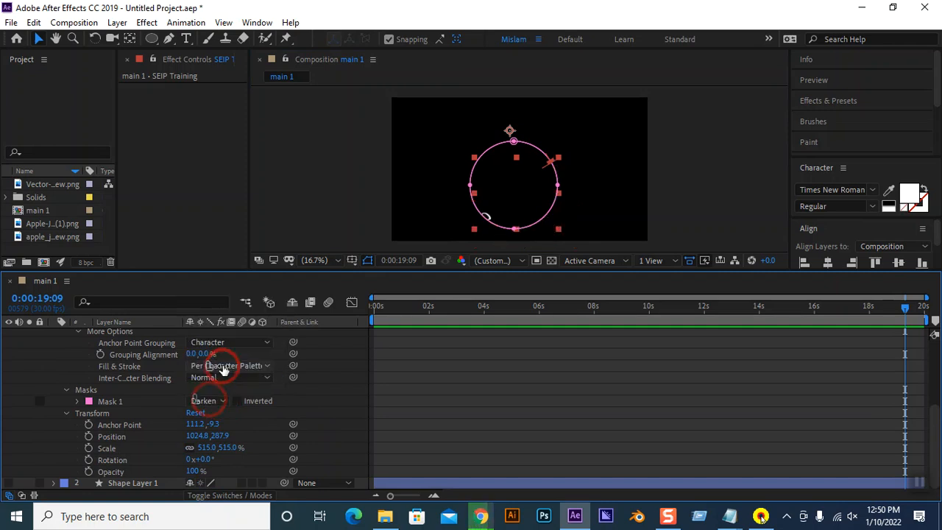
{"action": "left_click", "coordinate": [216, 400]}
{"action": "left_click", "coordinate": [219, 371]}
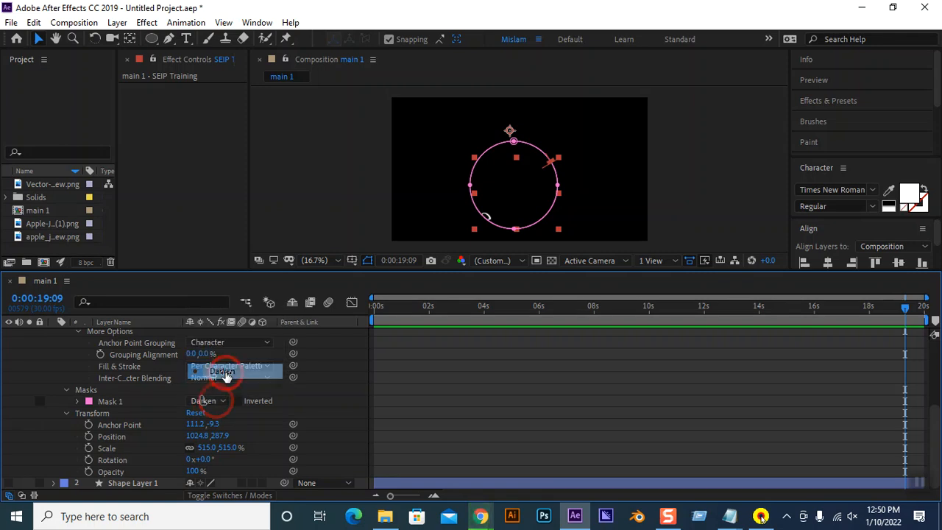
{"action": "left_click", "coordinate": [214, 402]}
{"action": "left_click", "coordinate": [217, 295]}
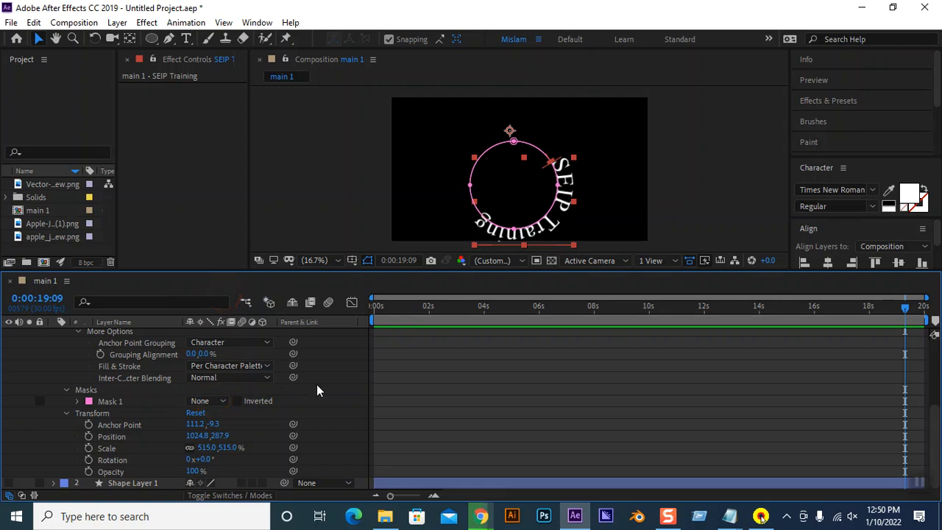
Set the text's Anchor Point Grouping to Word and move the SEIP Training layer slightly up in the composition
{"action": "scroll", "coordinate": [318, 386], "scroll_direction": "up", "scroll_amount": 3}
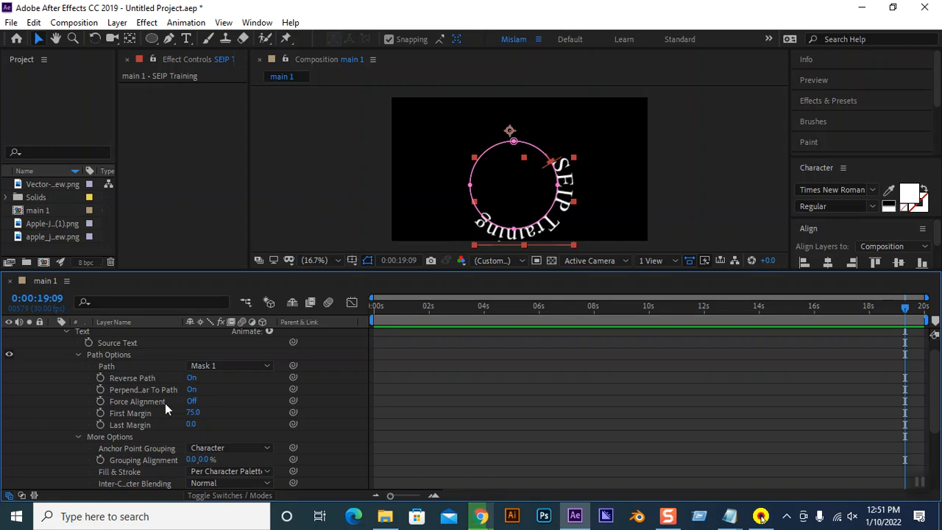
{"action": "scroll", "coordinate": [217, 421], "scroll_direction": "down", "scroll_amount": 1}
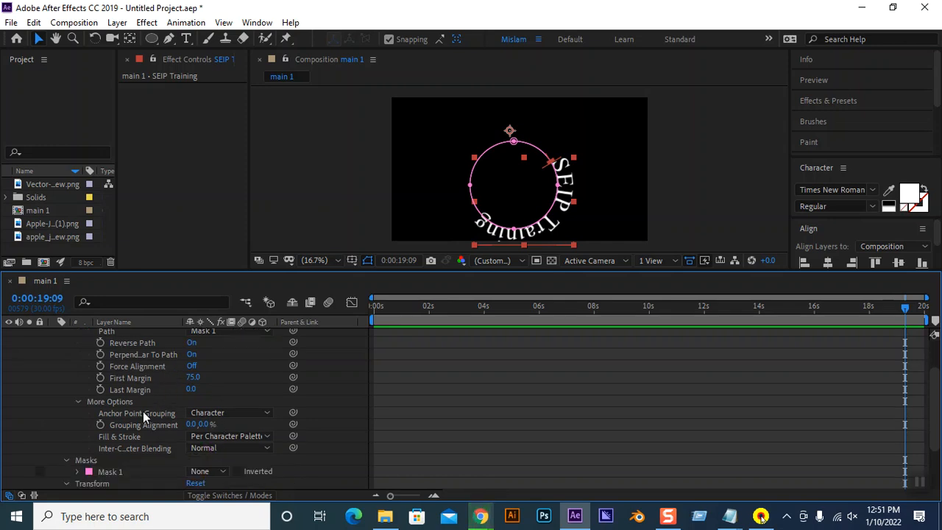
{"action": "left_click", "coordinate": [223, 415]}
{"action": "left_click", "coordinate": [227, 442]}
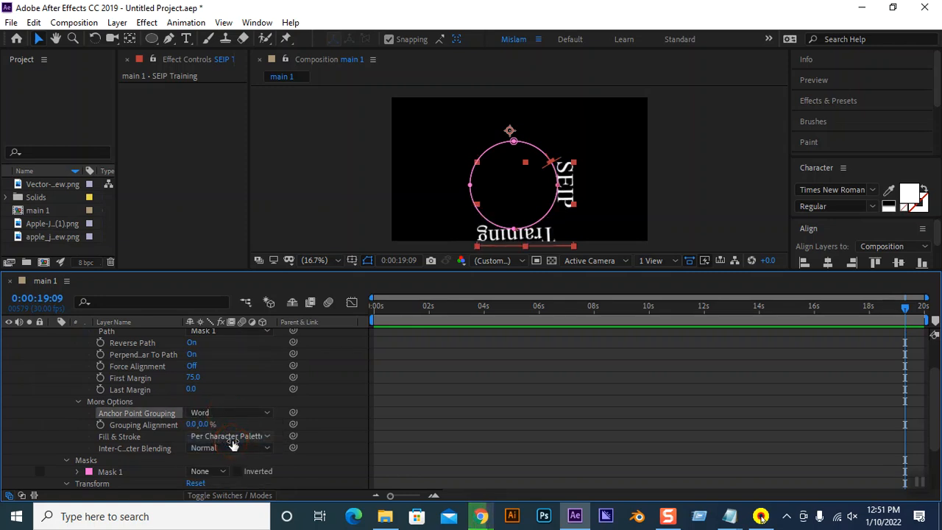
{"action": "left_click", "coordinate": [39, 38]}
{"action": "left_click_drag", "start_coordinate": [521, 190], "coordinate": [519, 180]}
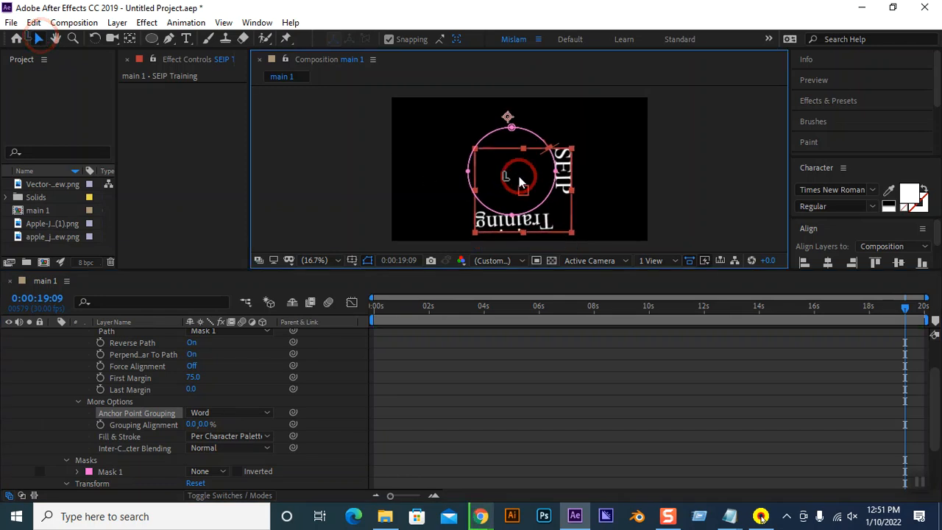
Compare Character and Word for the text's Anchor Point Grouping, finishing with the grouping set to Line
{"action": "left_click", "coordinate": [224, 411]}
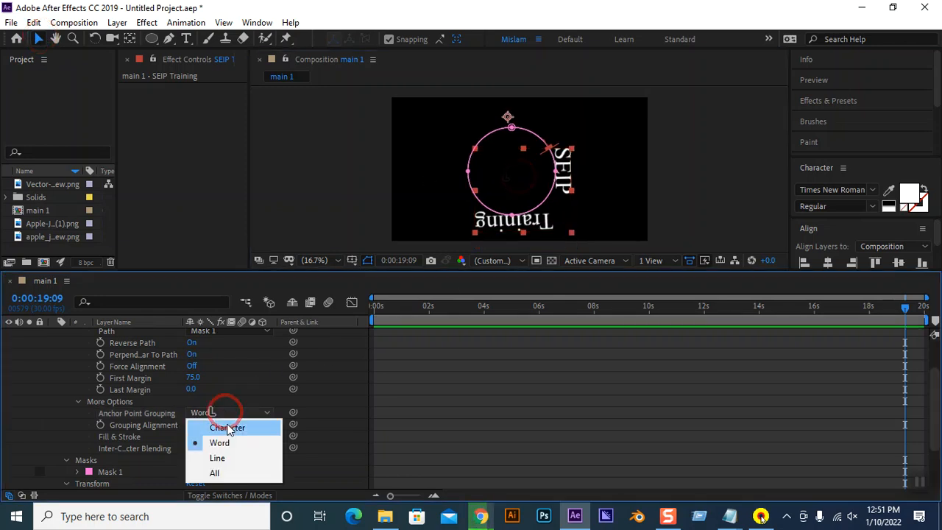
{"action": "left_click", "coordinate": [227, 426]}
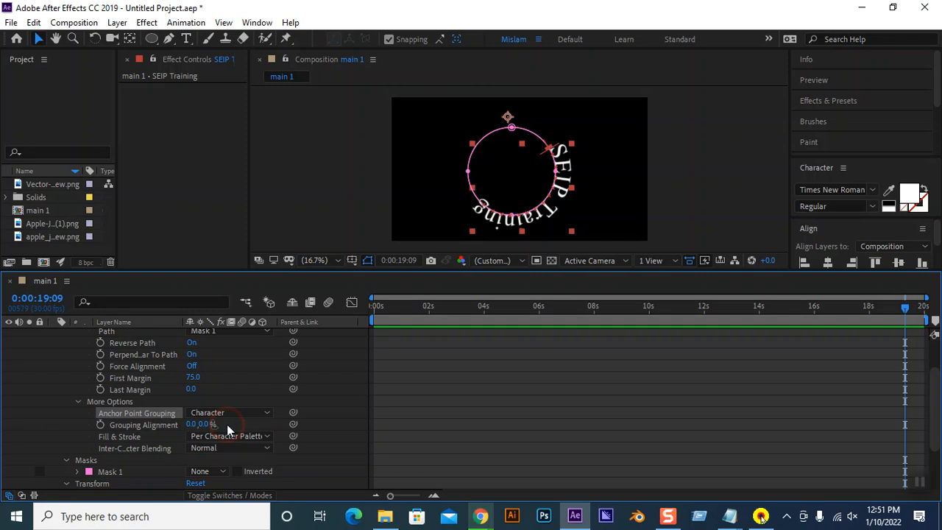
{"action": "left_click", "coordinate": [226, 416]}
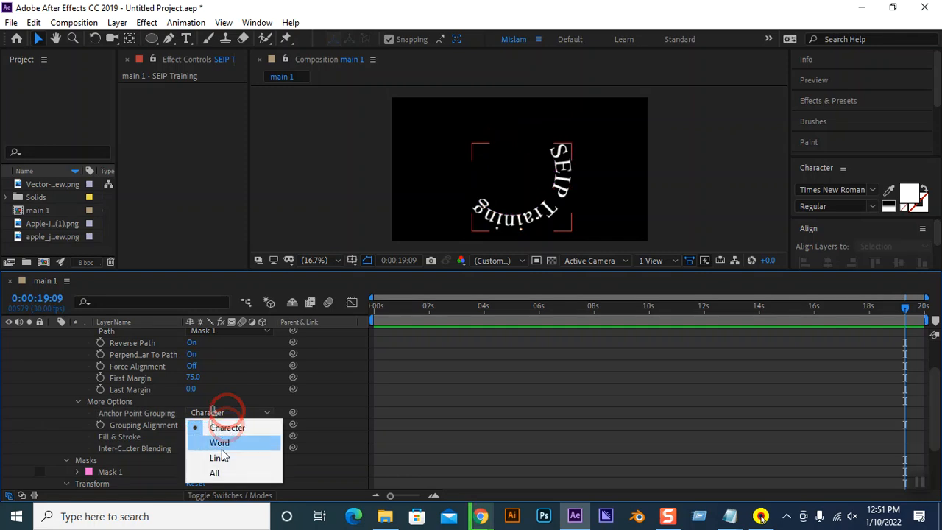
{"action": "left_click", "coordinate": [224, 442]}
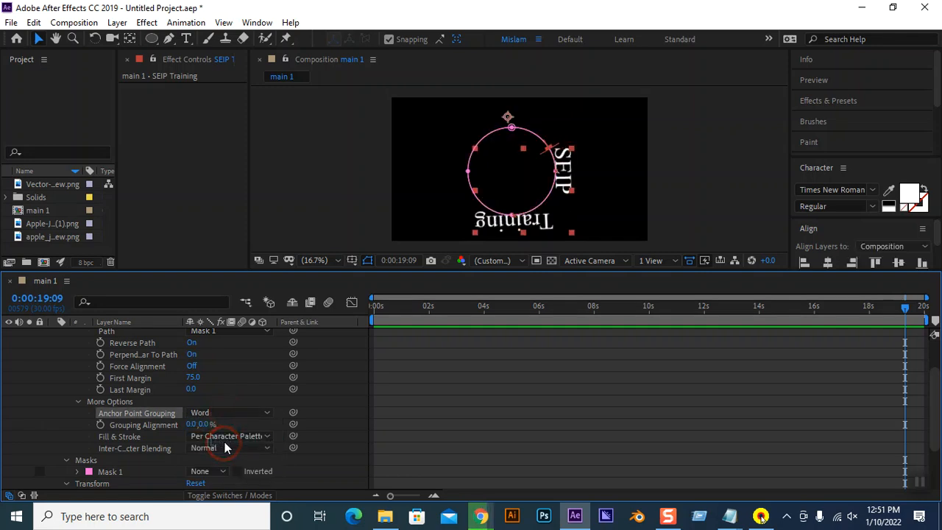
{"action": "left_click", "coordinate": [213, 413]}
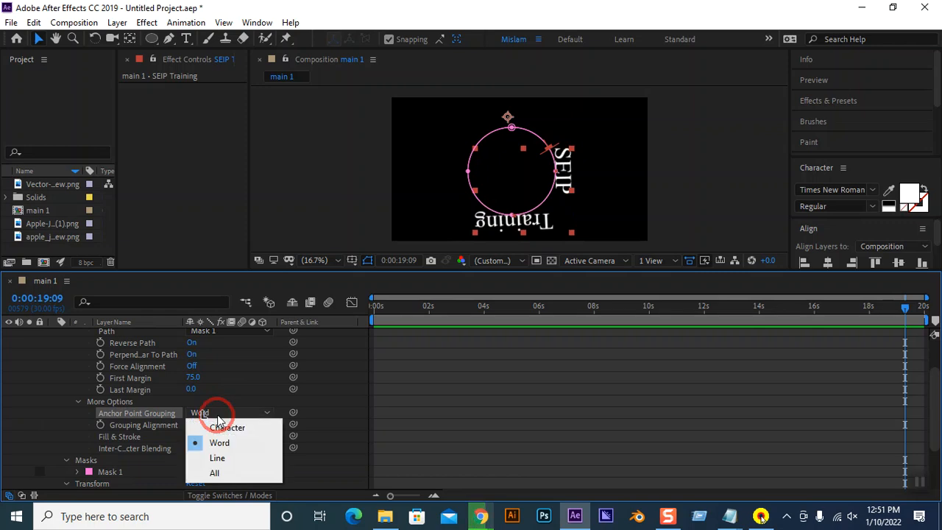
{"action": "left_click", "coordinate": [223, 458]}
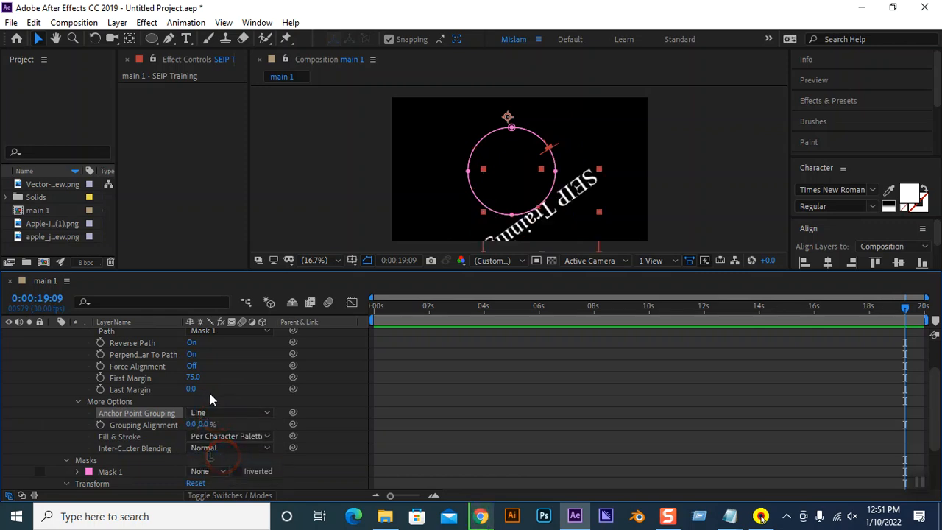
Set the text path's First Margin to -111 and the horizontal Grouping Alignment to -41%
{"action": "left_click_drag", "start_coordinate": [195, 378], "coordinate": [76, 402]}
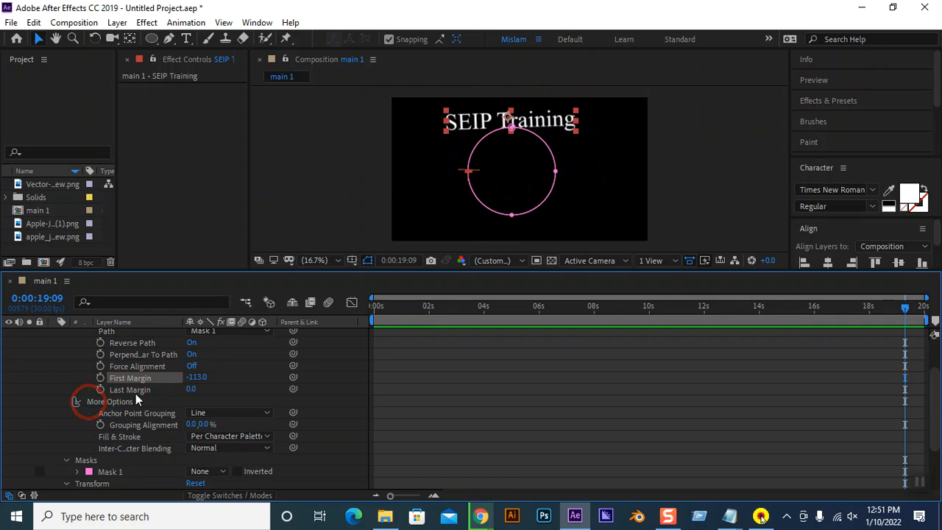
{"action": "mouse_move", "coordinate": [194, 377]}
{"action": "left_mouse_down"}
{"action": "mouse_move", "coordinate": [493, 431]}
{"action": "mouse_move", "coordinate": [797, 354]}
{"action": "mouse_move", "coordinate": [641, 370]}
{"action": "mouse_move", "coordinate": [178, 377]}
{"action": "left_mouse_up"}
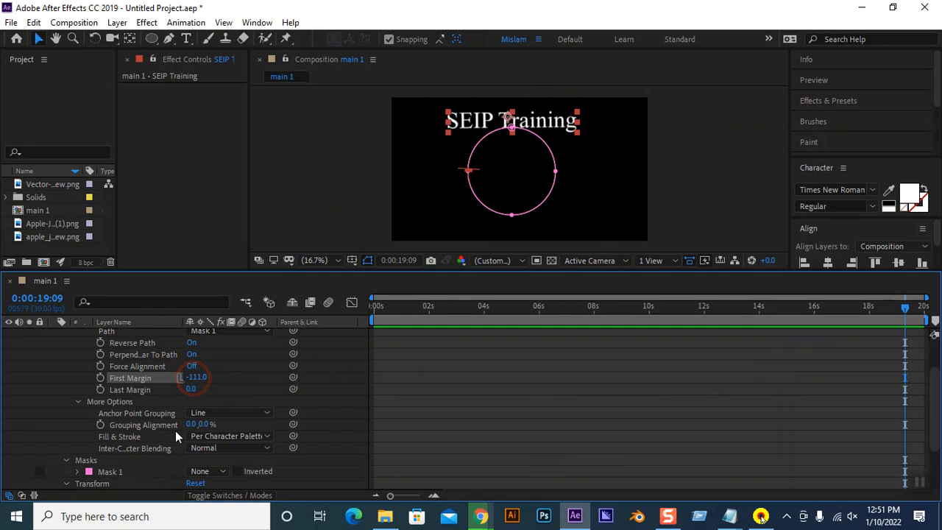
{"action": "left_click_drag", "start_coordinate": [190, 429], "coordinate": [171, 438]}
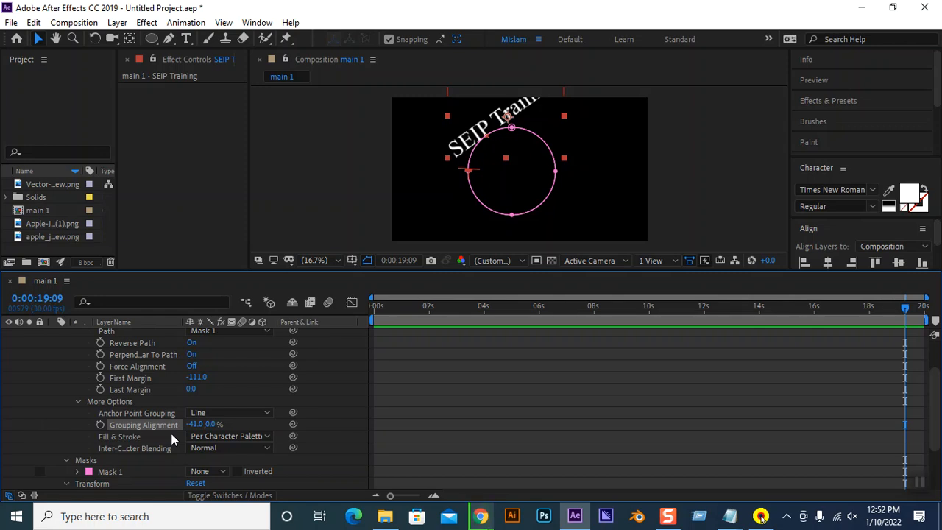
Try All Fills Over All Strokes for the text's Fill & Stroke, then restore Per Character Palette
{"action": "left_click", "coordinate": [229, 436]}
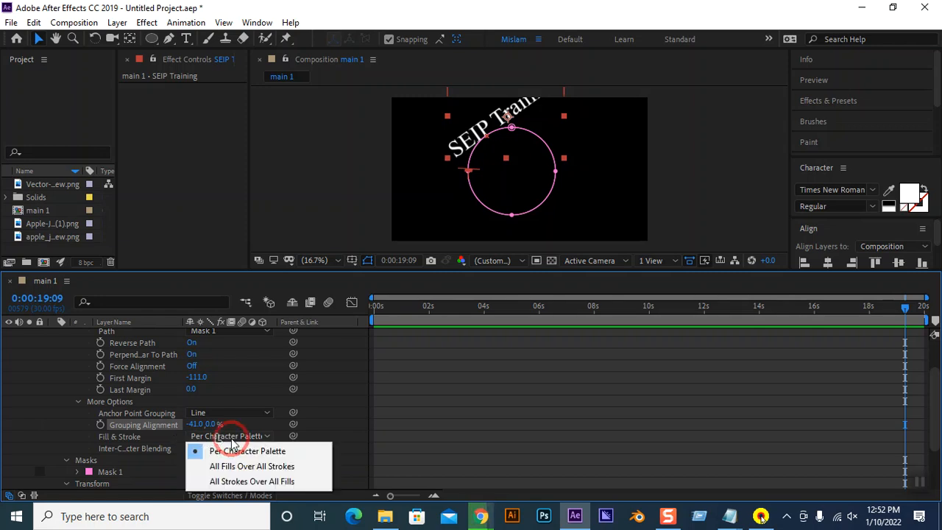
{"action": "left_click", "coordinate": [243, 467]}
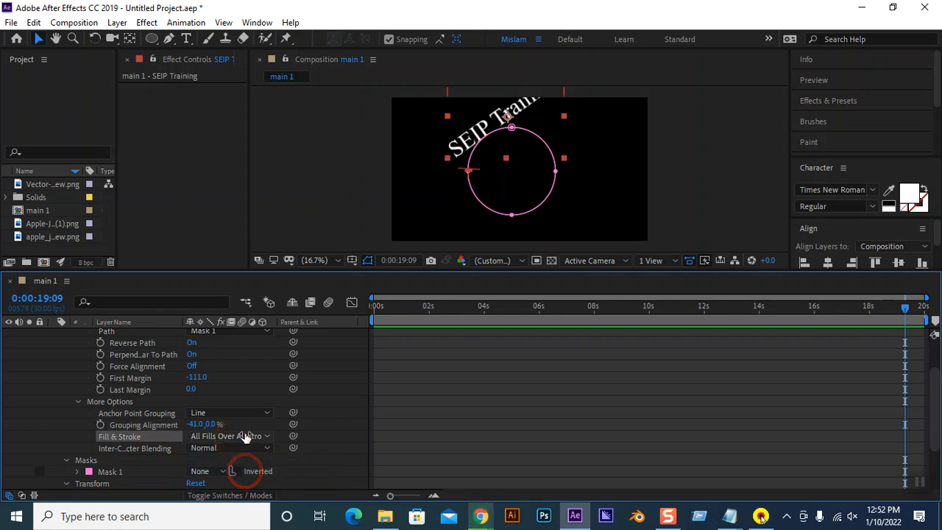
{"action": "left_click", "coordinate": [228, 434]}
{"action": "left_click", "coordinate": [237, 451]}
Try Mask 1 with Mask Opacity 0% and Mask Expansion -28 pixels, and shift the text's horizontal Anchor Point to 116.2
{"action": "scroll", "coordinate": [302, 455], "scroll_direction": "down", "scroll_amount": 2}
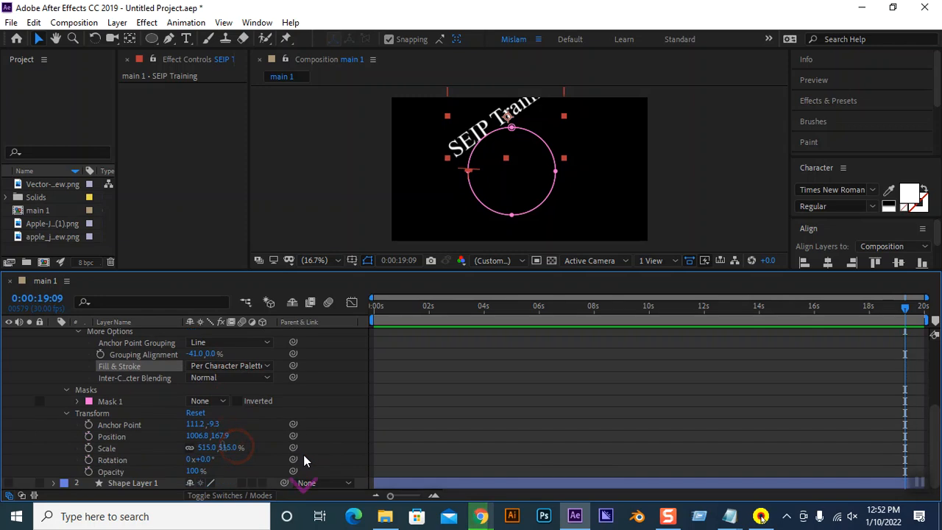
{"action": "left_click", "coordinate": [77, 401]}
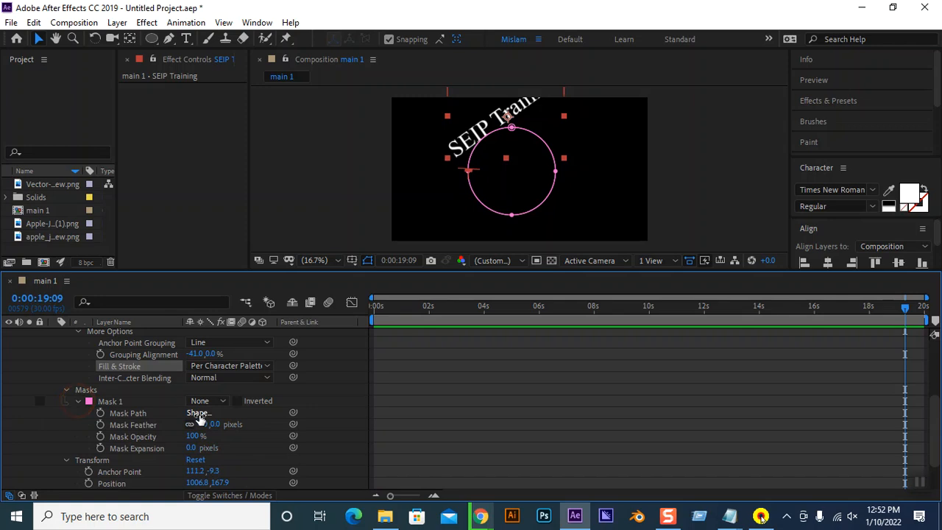
{"action": "left_click_drag", "start_coordinate": [211, 428], "coordinate": [120, 475]}
{"action": "left_click", "coordinate": [197, 471]}
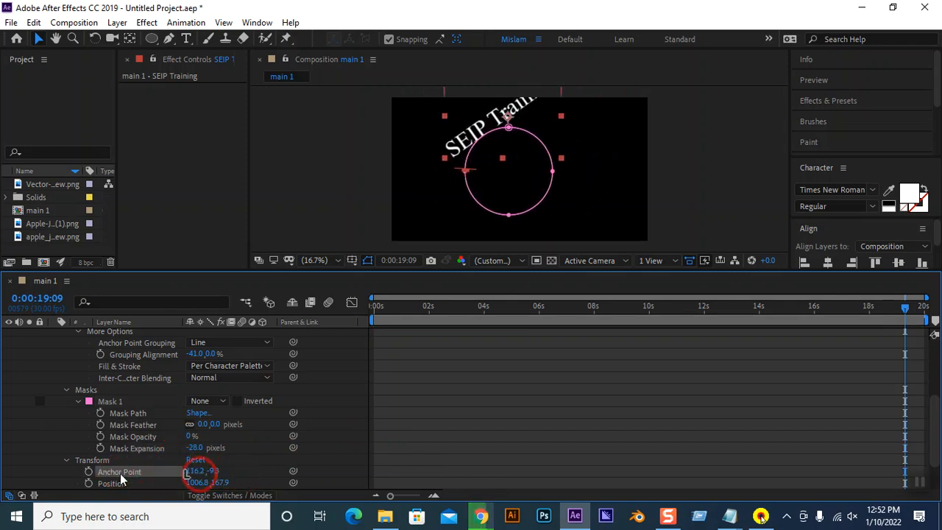
Collapse the SEIP Training layer's Path Options, More Options and Mask 1 properties, and undo the last Anchor Point change
{"action": "left_click", "coordinate": [97, 460]}
{"action": "scroll", "coordinate": [112, 364], "scroll_direction": "up", "scroll_amount": 4}
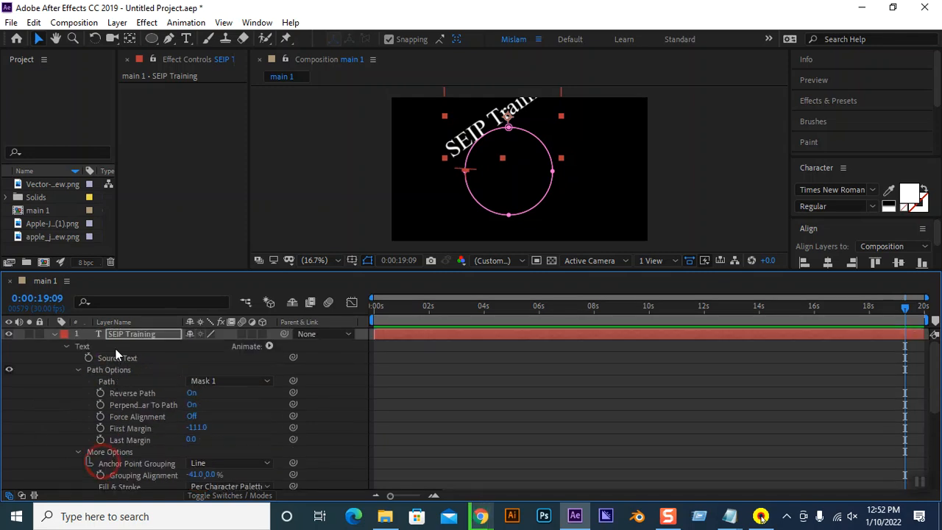
{"action": "left_click", "coordinate": [78, 369]}
{"action": "left_click", "coordinate": [78, 381]}
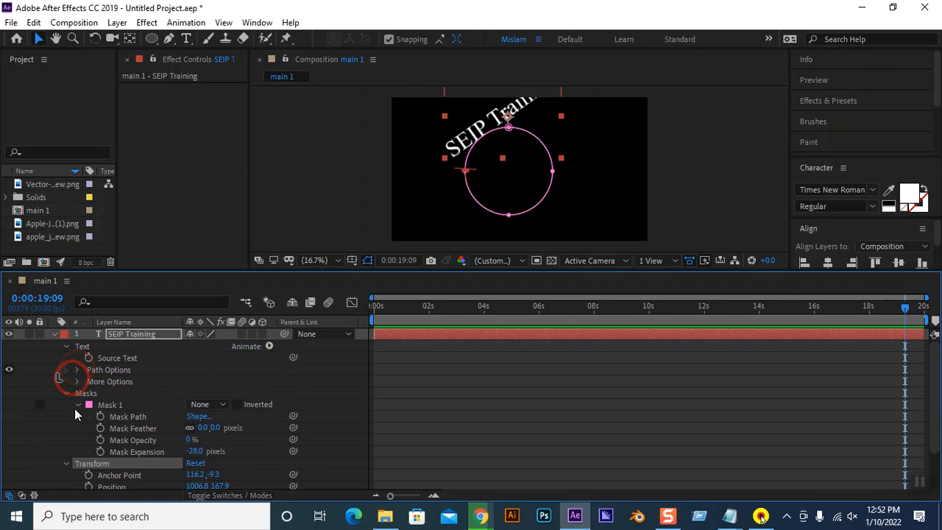
{"action": "left_click", "coordinate": [78, 404]}
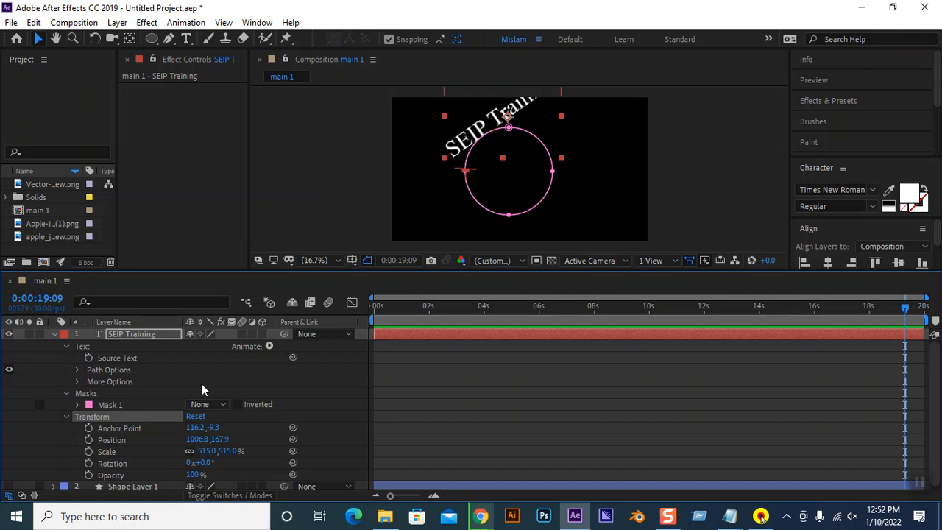
{"action": "key", "text": "ctrl+z"}
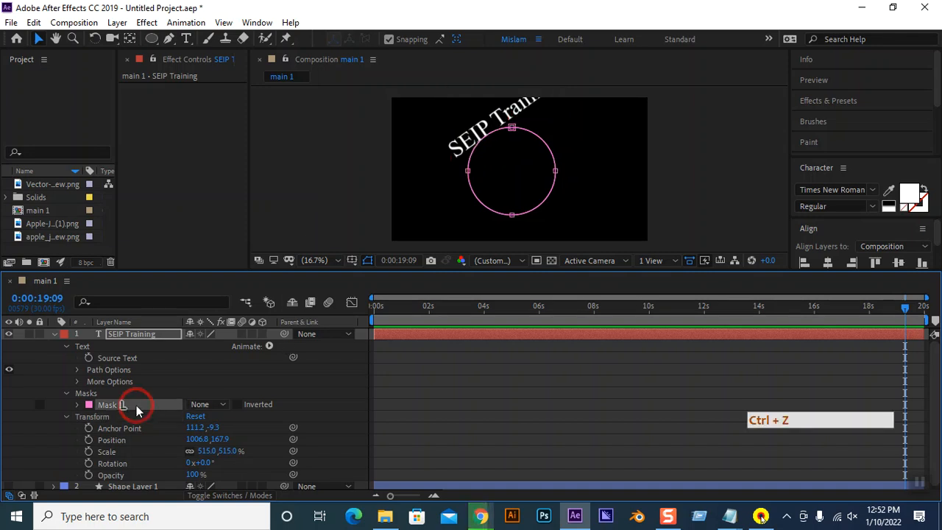
Delete the circular Mask 1 and move the SEIP Training text down near the composition's centre, to about 1048.8, 551.9
{"action": "key", "text": "Delete"}
{"action": "left_click_drag", "start_coordinate": [481, 118], "coordinate": [486, 166]}
Try to browse the animation presets for the SEIP Training layer
{"action": "left_click", "coordinate": [199, 24]}
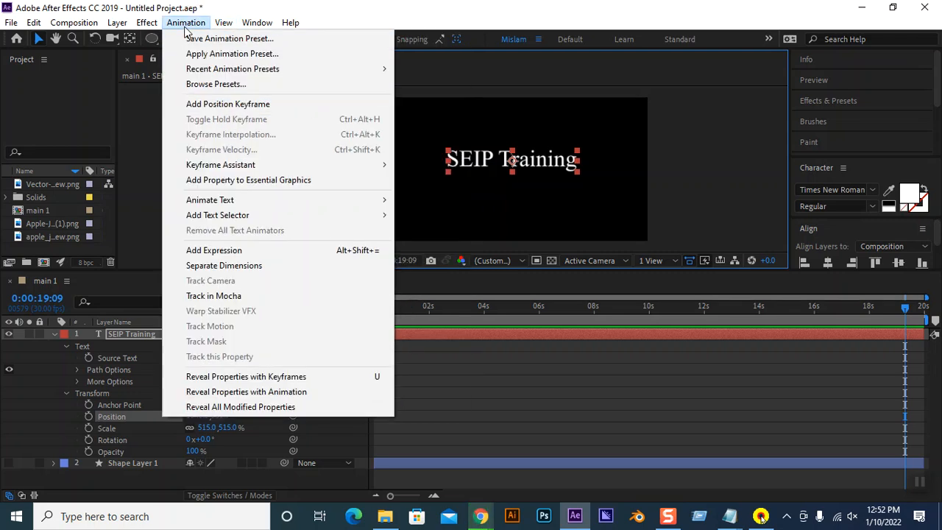
{"action": "left_click", "coordinate": [211, 86]}
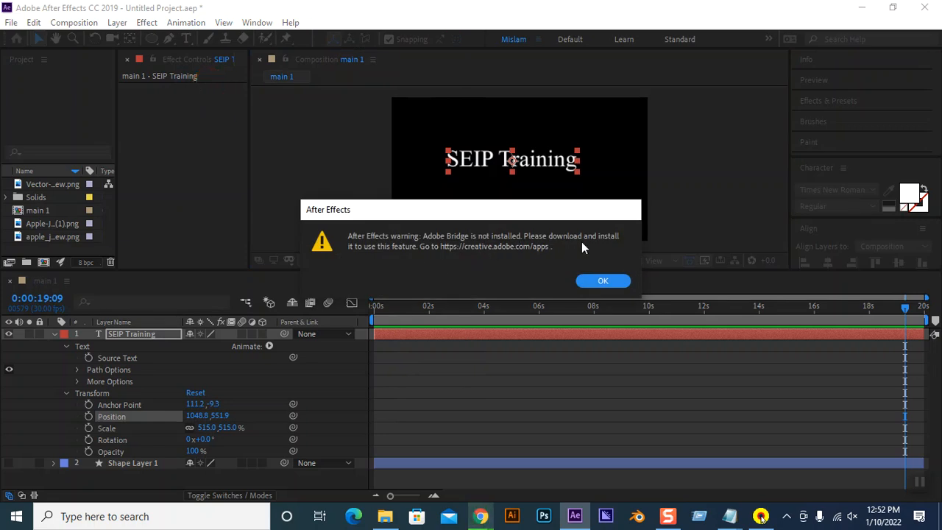
{"action": "left_click", "coordinate": [625, 284]}
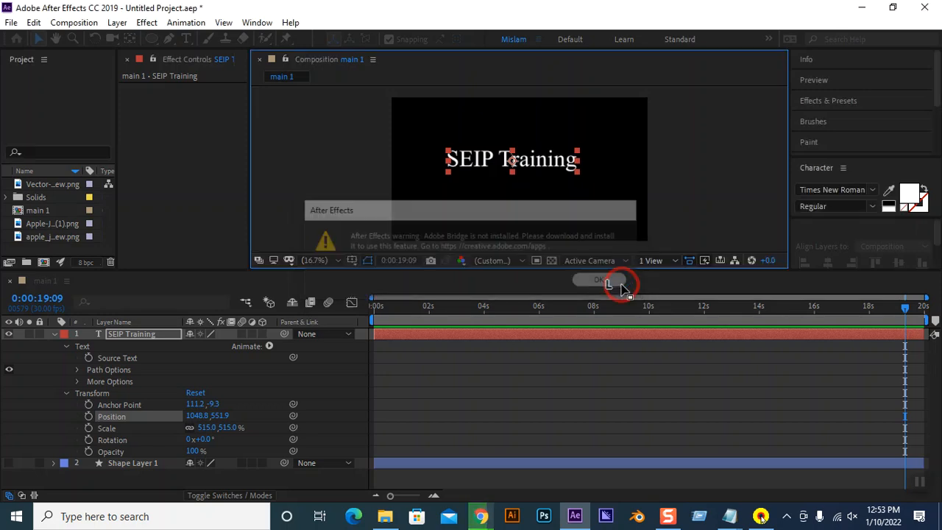
Expand the Effects & Presets list and enlarge the composition view over the timeline
{"action": "left_click", "coordinate": [840, 103]}
{"action": "left_click", "coordinate": [923, 119]}
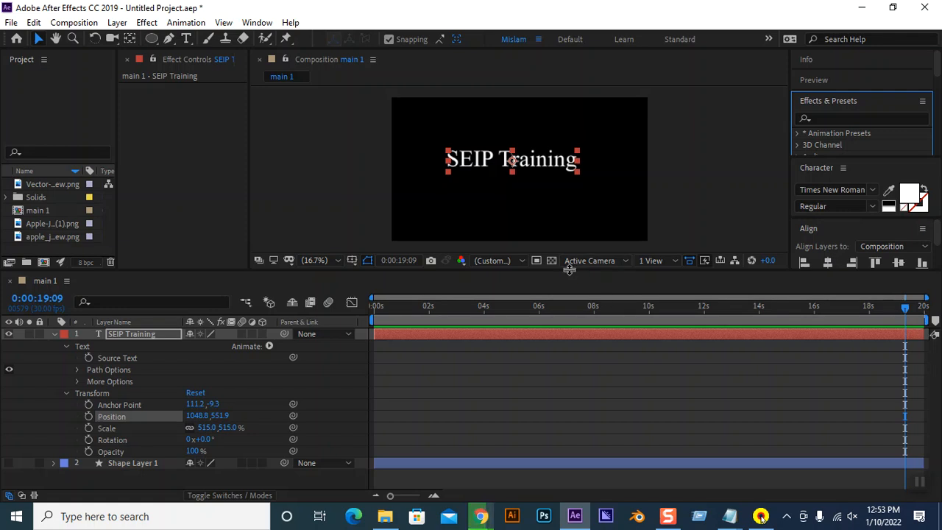
{"action": "left_click_drag", "start_coordinate": [569, 270], "coordinate": [612, 425]}
Look through the effect categories in Effects & Presets and expand the Text category
{"action": "scroll", "coordinate": [854, 203], "scroll_direction": "down", "scroll_amount": 4}
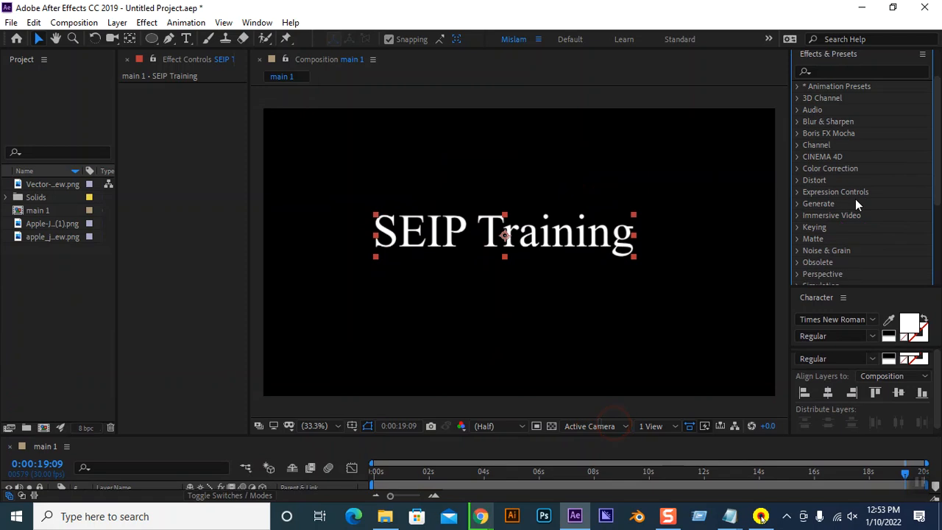
{"action": "scroll", "coordinate": [857, 203], "scroll_direction": "down", "scroll_amount": 1}
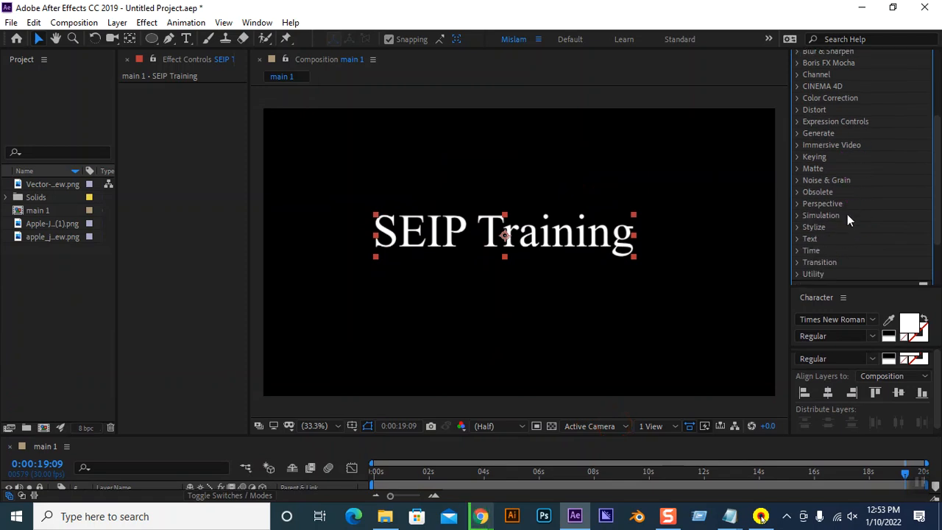
{"action": "left_click", "coordinate": [796, 238]}
{"action": "scroll", "coordinate": [834, 255], "scroll_direction": "down", "scroll_amount": 2}
{"action": "scroll", "coordinate": [846, 233], "scroll_direction": "up", "scroll_amount": 8}
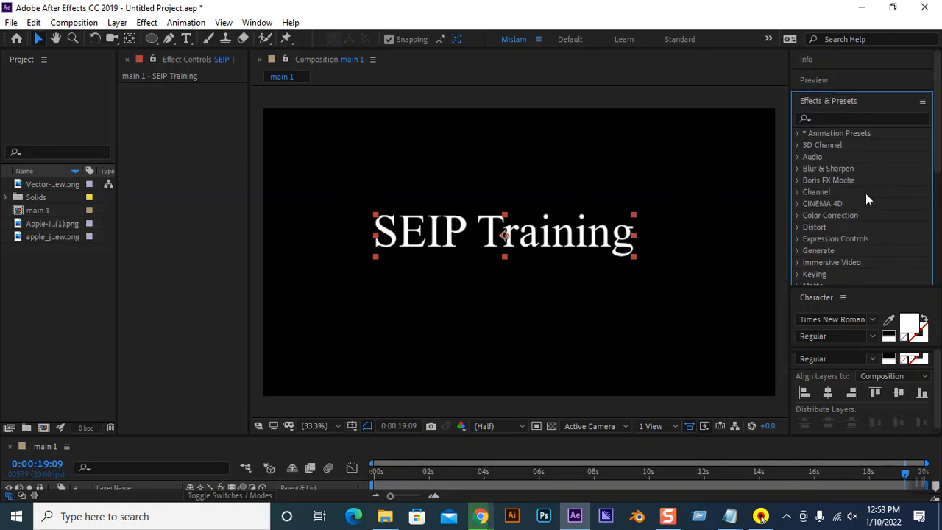
{"action": "scroll", "coordinate": [857, 208], "scroll_direction": "down", "scroll_amount": 2}
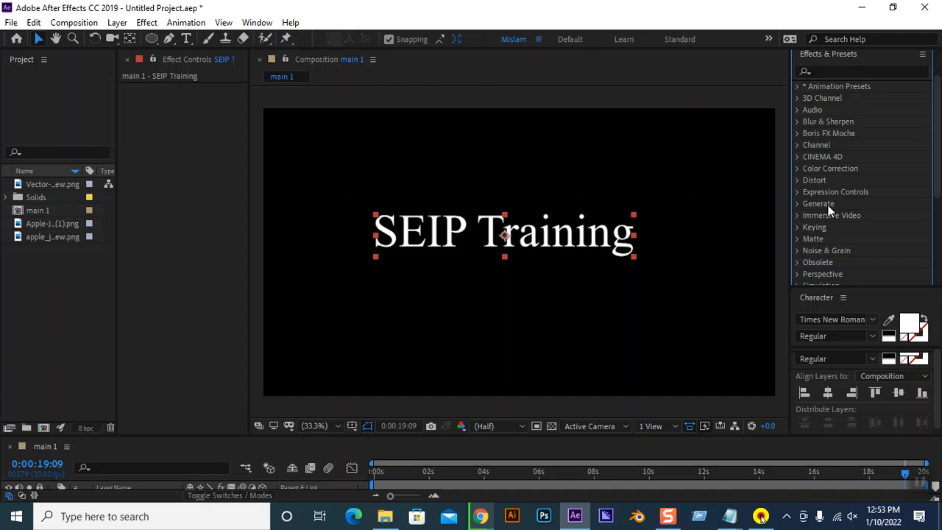
{"action": "scroll", "coordinate": [827, 204], "scroll_direction": "down", "scroll_amount": 3}
Try the Numbers effect in Arial Regular on the SEIP Training text, check it at the composition's start, and undo it
{"action": "left_click_drag", "start_coordinate": [828, 248], "coordinate": [559, 228]}
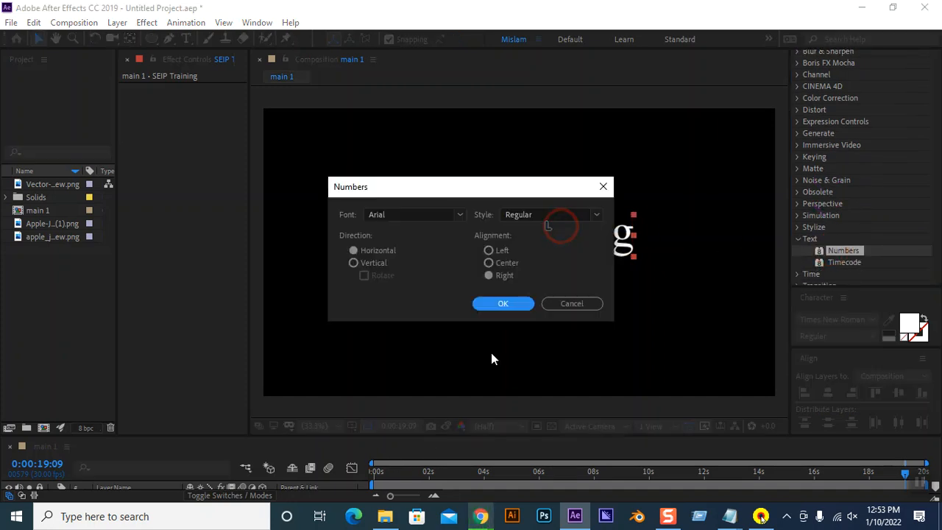
{"action": "left_click", "coordinate": [510, 304]}
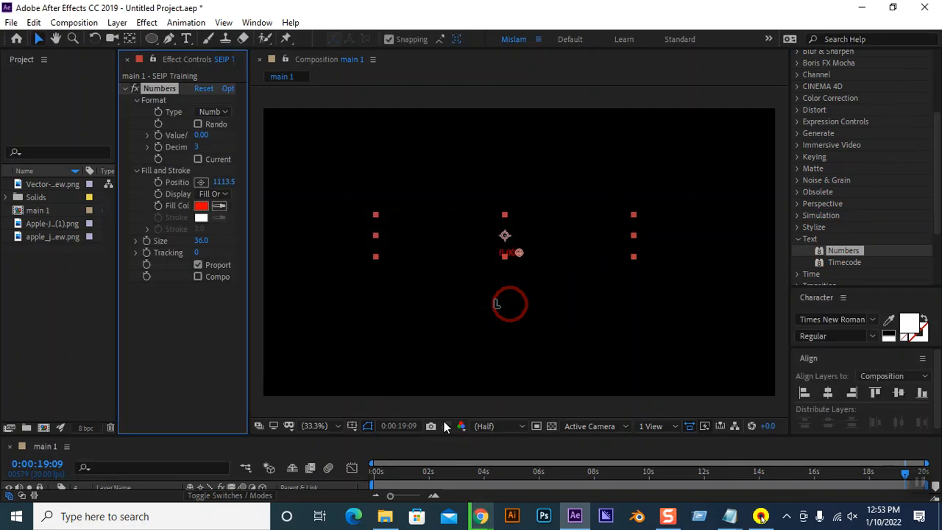
{"action": "scroll", "coordinate": [426, 369], "scroll_direction": "down", "scroll_amount": 4}
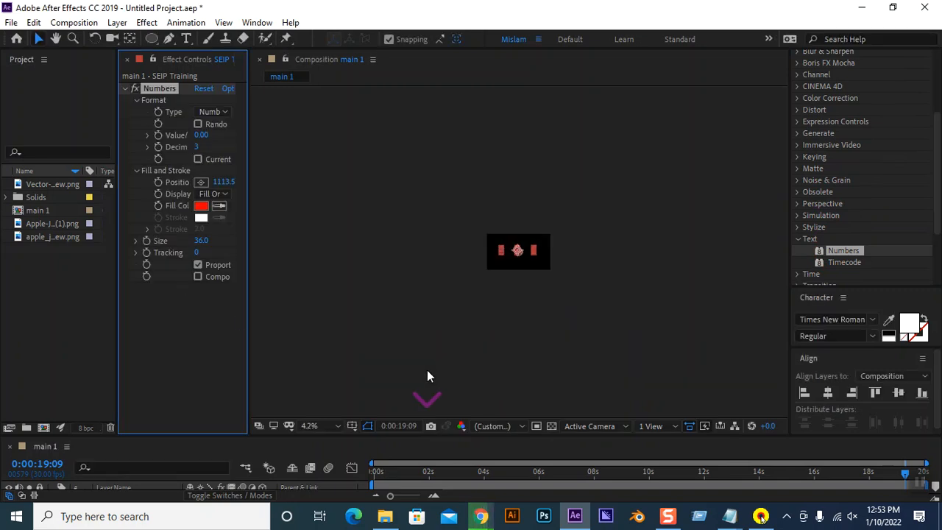
{"action": "scroll", "coordinate": [428, 375], "scroll_direction": "up", "scroll_amount": 1}
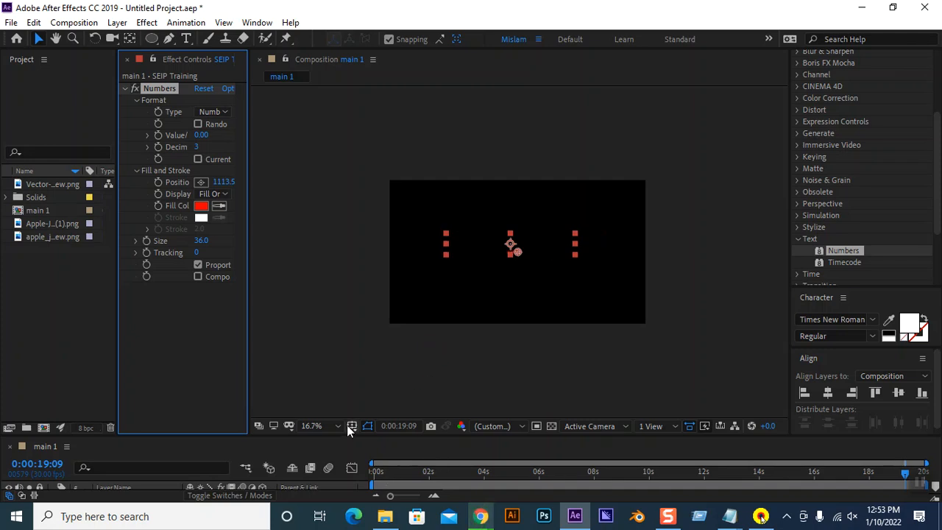
{"action": "left_click_drag", "start_coordinate": [349, 435], "coordinate": [353, 360]}
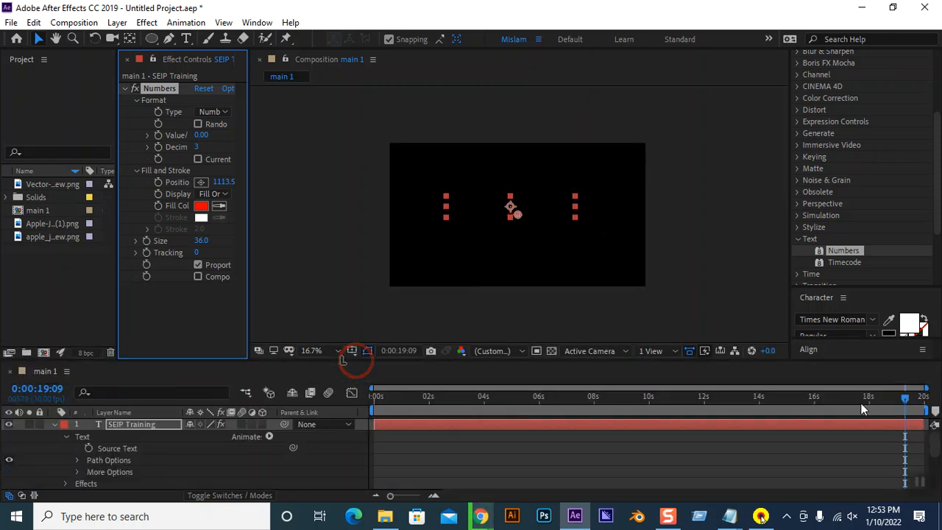
{"action": "left_click_drag", "start_coordinate": [905, 397], "coordinate": [275, 390]}
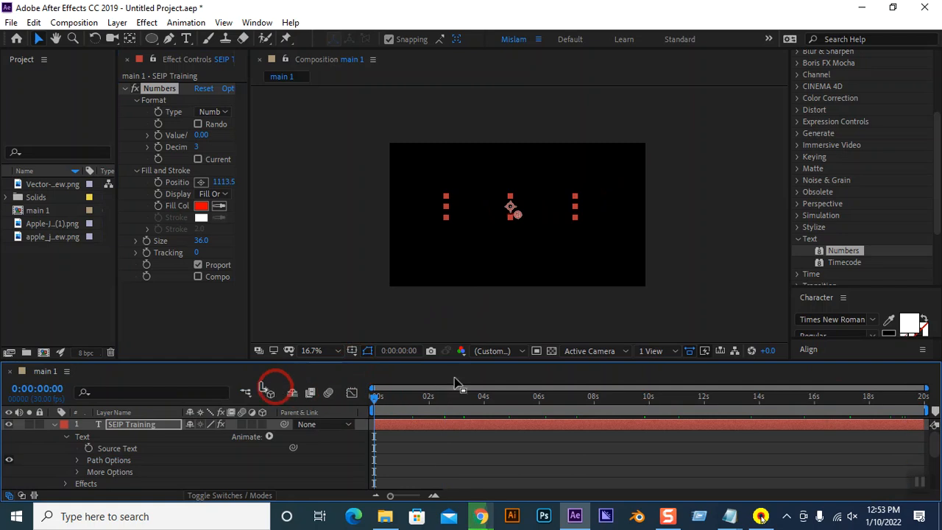
{"action": "key", "text": "ctrl+z"}
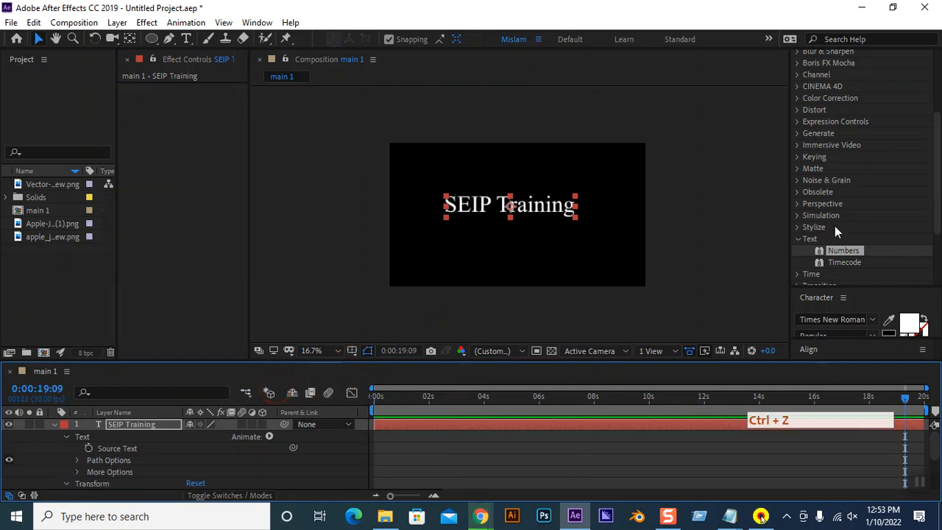
Collapse the Text effects category and briefly examine the Stylize effects
{"action": "left_click", "coordinate": [801, 238]}
{"action": "left_click", "coordinate": [797, 226]}
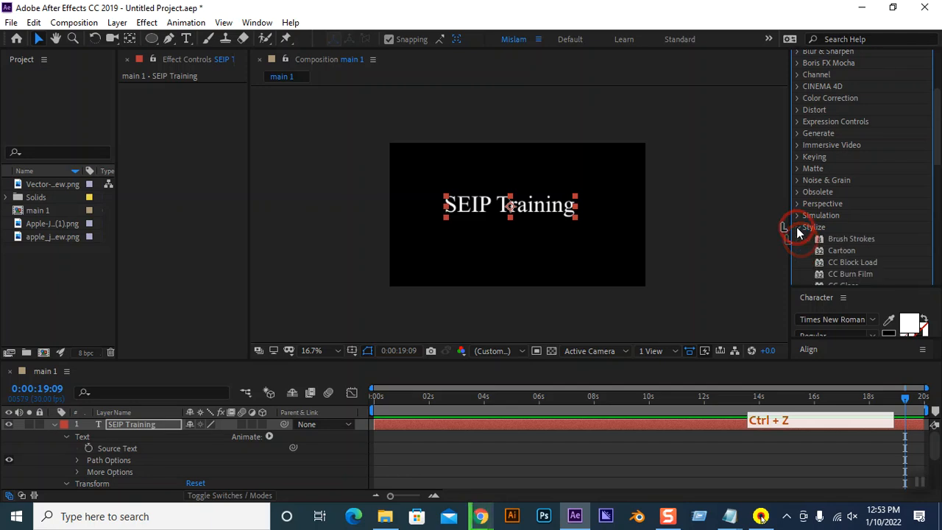
{"action": "scroll", "coordinate": [846, 230], "scroll_direction": "up", "scroll_amount": 3}
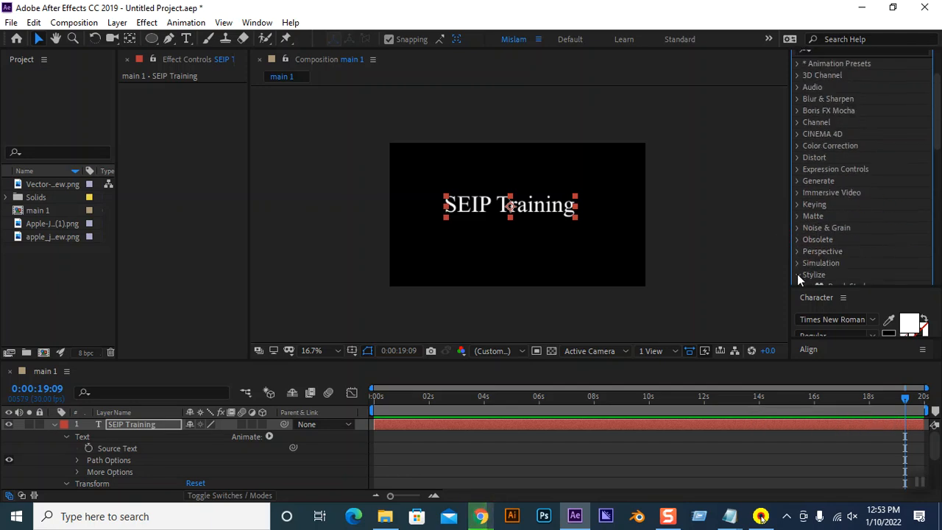
{"action": "scroll", "coordinate": [850, 224], "scroll_direction": "up", "scroll_amount": 3}
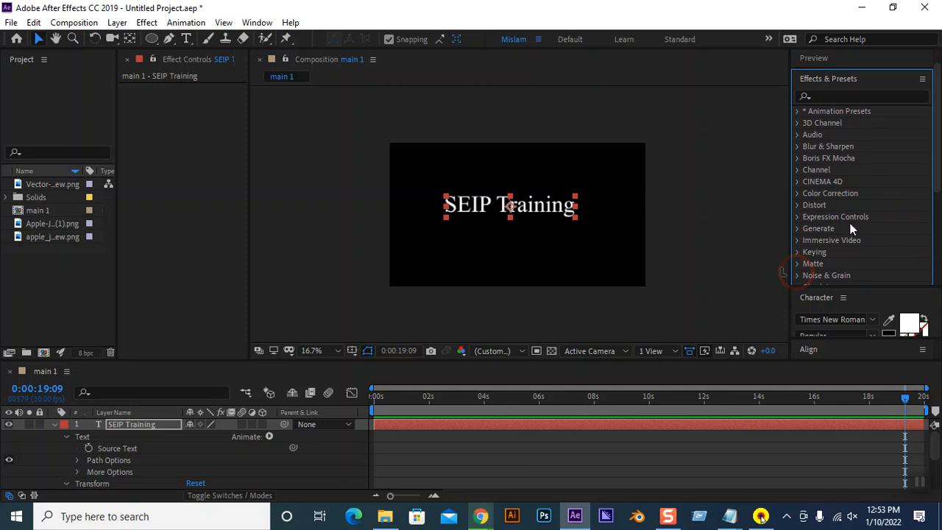
Expand Animation Presets down to the Text folder's Animate In presets
{"action": "left_click", "coordinate": [797, 133]}
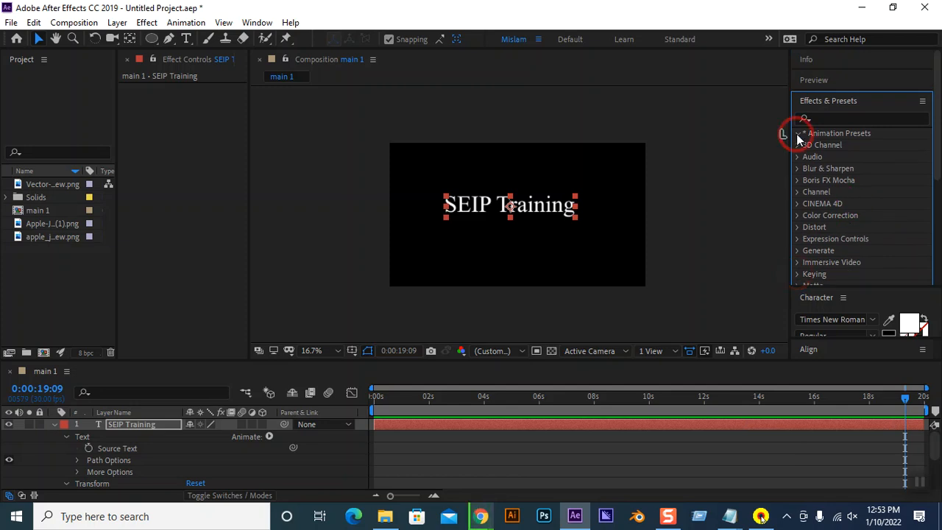
{"action": "left_click", "coordinate": [797, 134]}
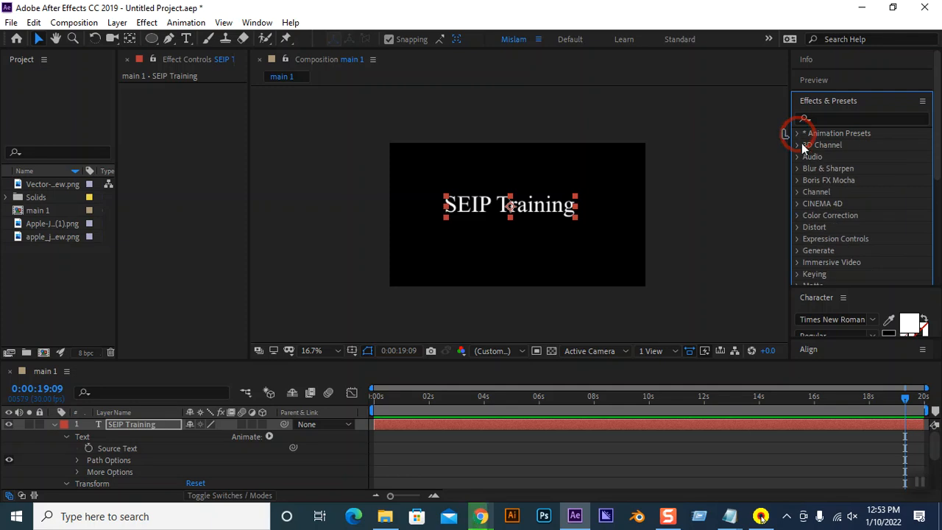
{"action": "left_click", "coordinate": [797, 133]}
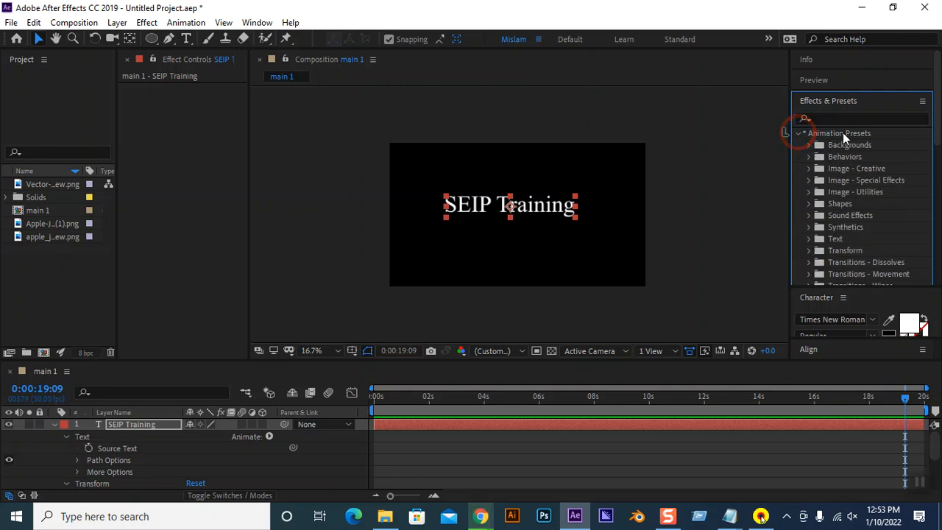
{"action": "left_click", "coordinate": [809, 239]}
{"action": "scroll", "coordinate": [866, 237], "scroll_direction": "down", "scroll_amount": 1}
{"action": "left_click", "coordinate": [857, 228]}
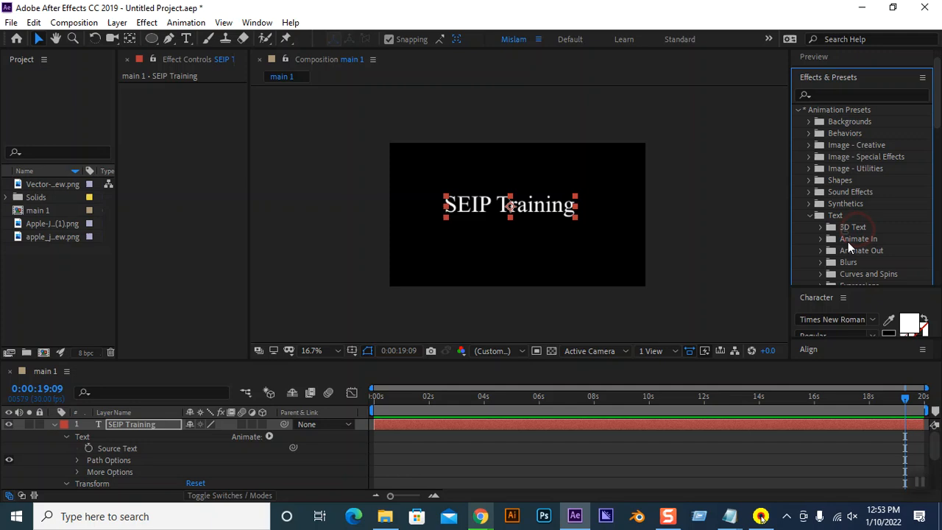
{"action": "left_click", "coordinate": [820, 239]}
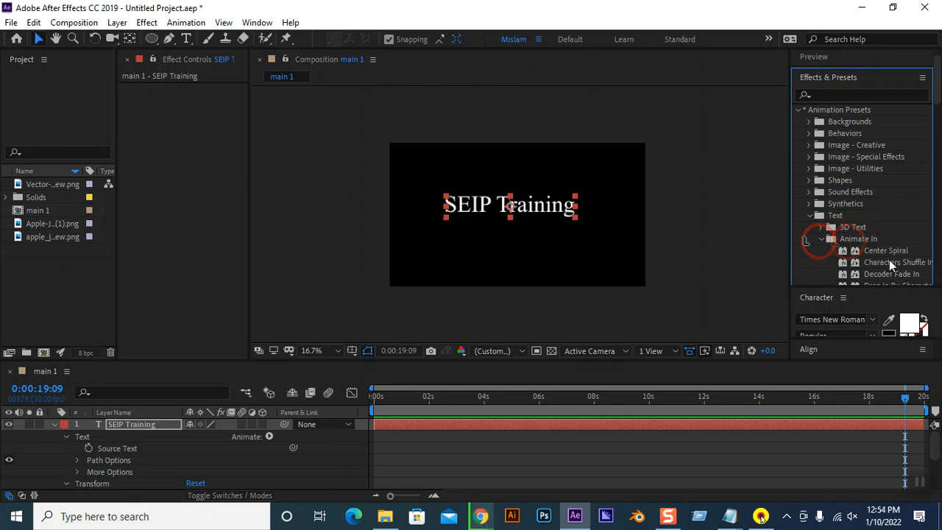
Try the Characters Shuffle In preset on the SEIP Training text at 0:00:19:09, then undo it
{"action": "left_click_drag", "start_coordinate": [889, 261], "coordinate": [535, 205]}
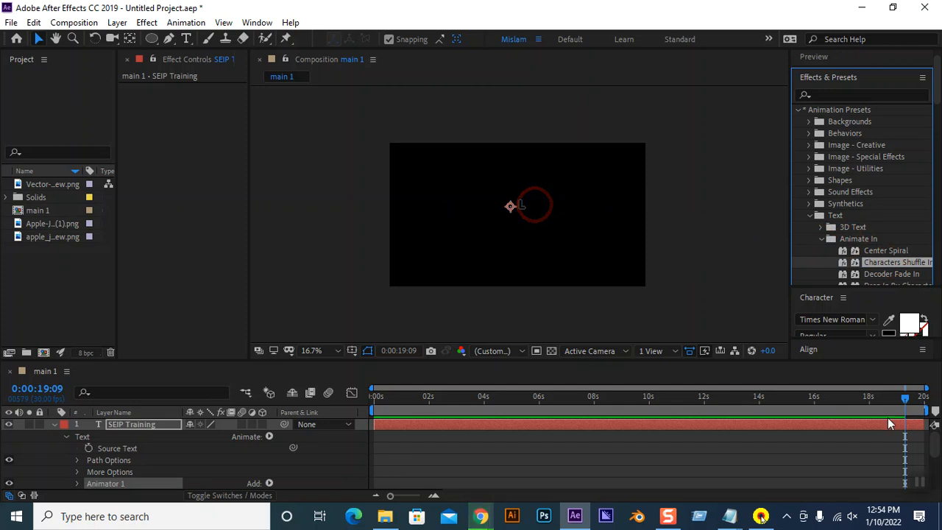
{"action": "left_click", "coordinate": [907, 397]}
{"action": "key", "text": "ctrl+z"}
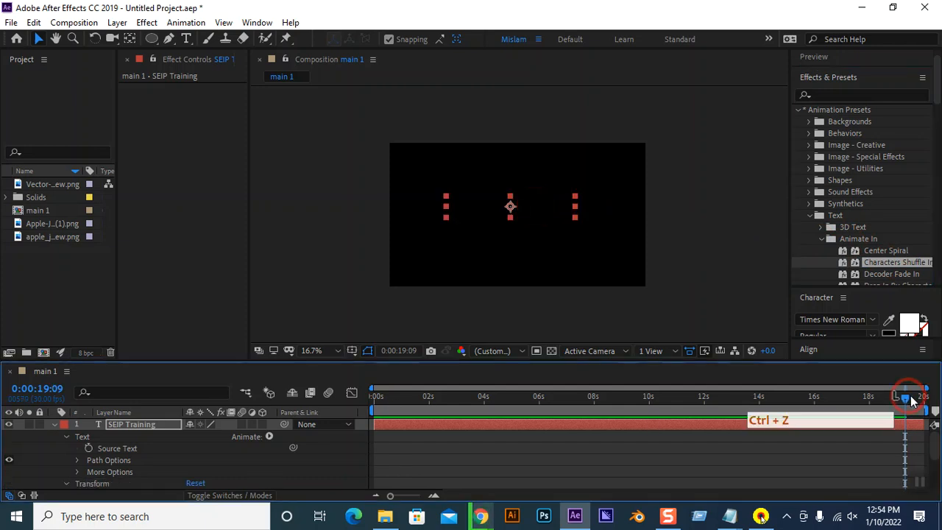
Try the Characters Shuffle In preset on SEIP Training from the composition's start, preview the animation, and undo the preset
{"action": "left_click", "coordinate": [328, 392]}
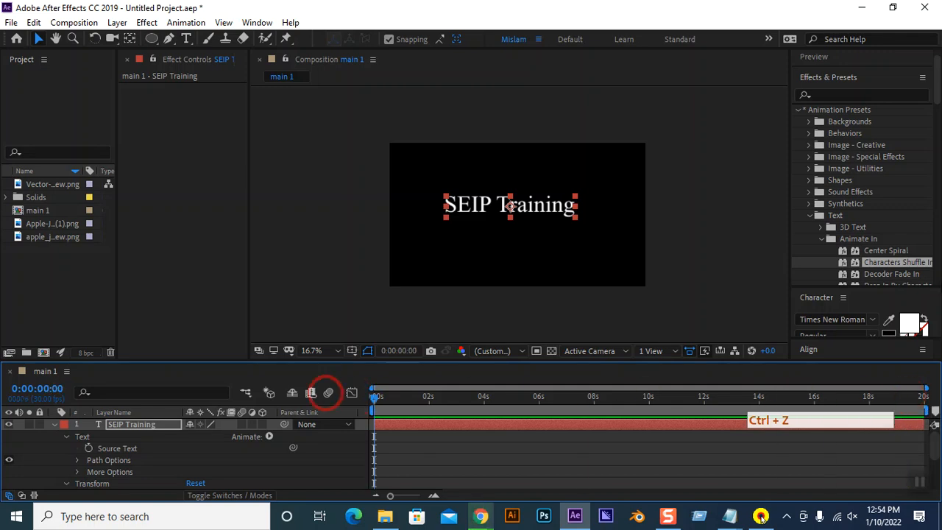
{"action": "key", "text": "Home"}
{"action": "left_click_drag", "start_coordinate": [877, 271], "coordinate": [490, 208]}
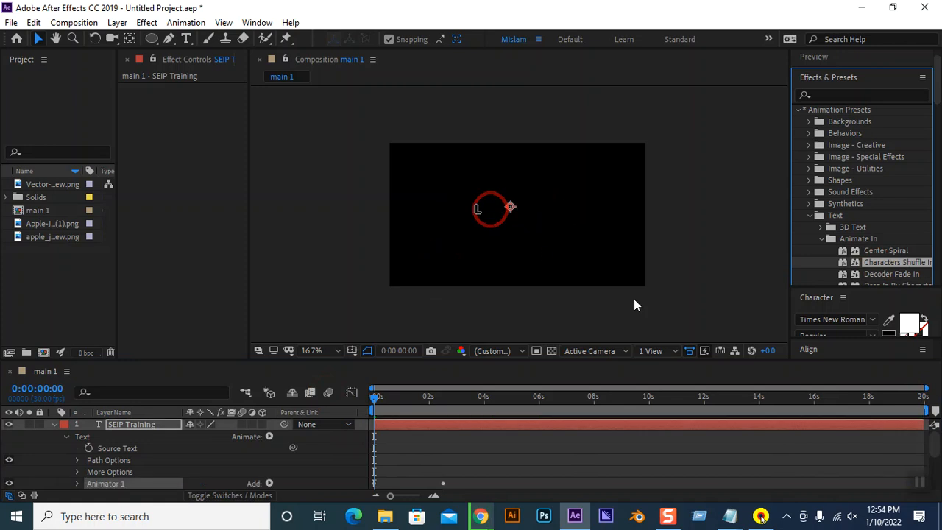
{"action": "key", "text": "space"}
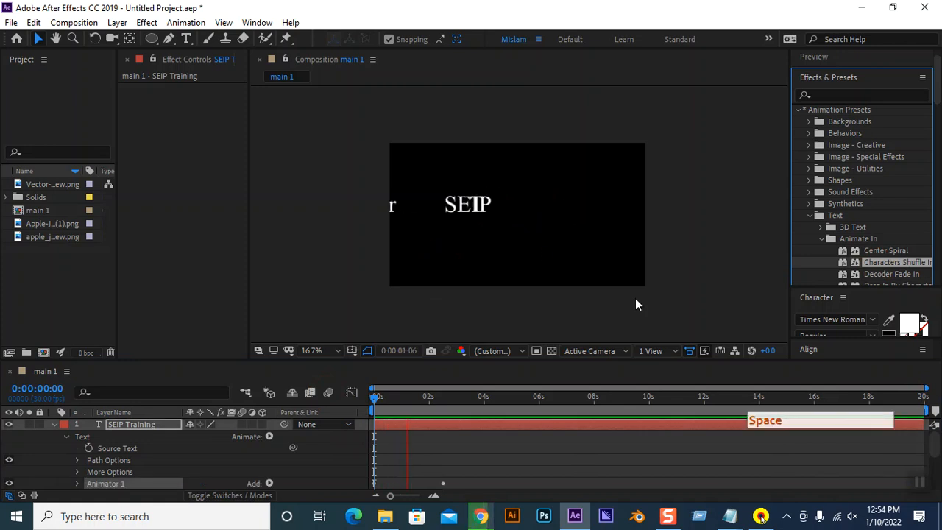
{"action": "key", "text": "space"}
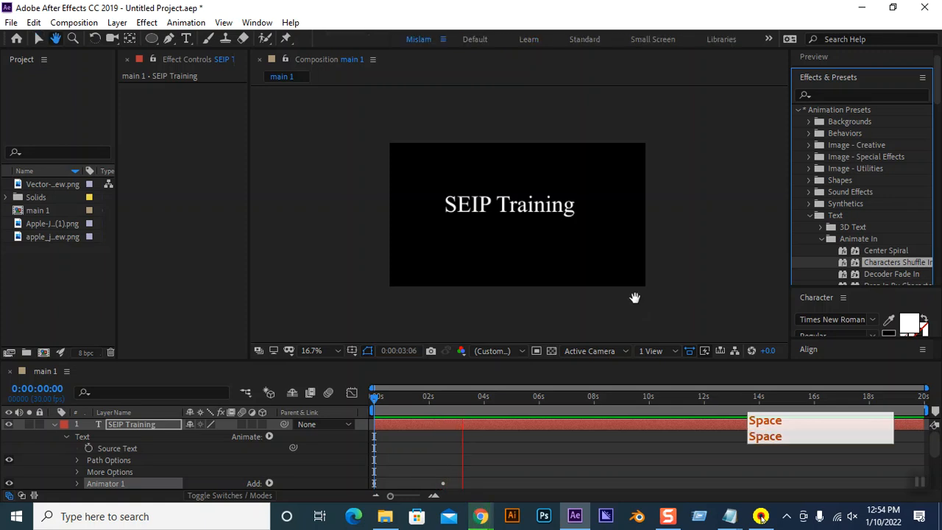
{"action": "left_click", "coordinate": [329, 395]}
{"action": "key", "text": "space"}
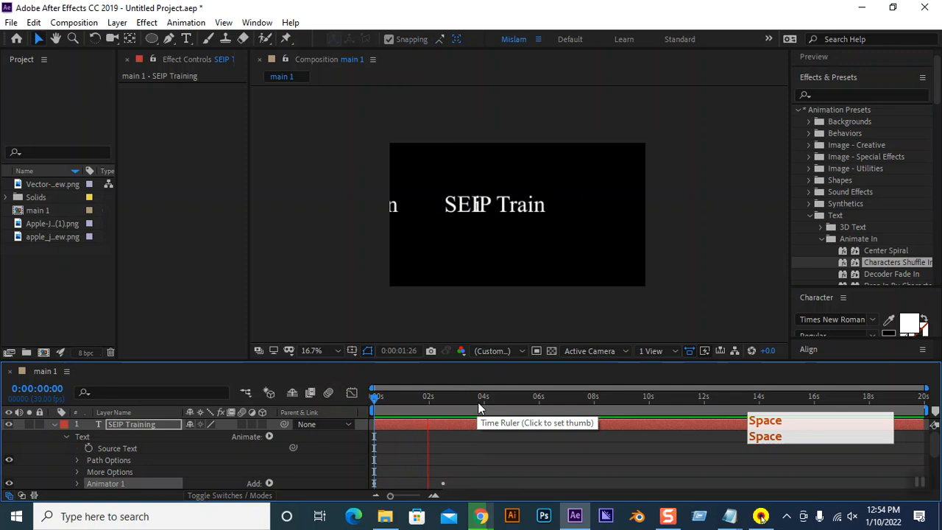
{"action": "key", "text": "space"}
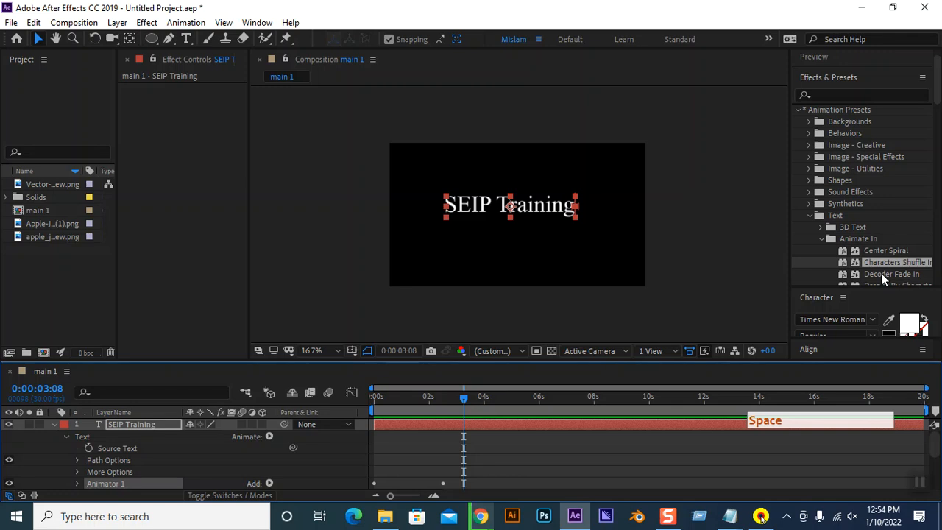
{"action": "left_click", "coordinate": [128, 427]}
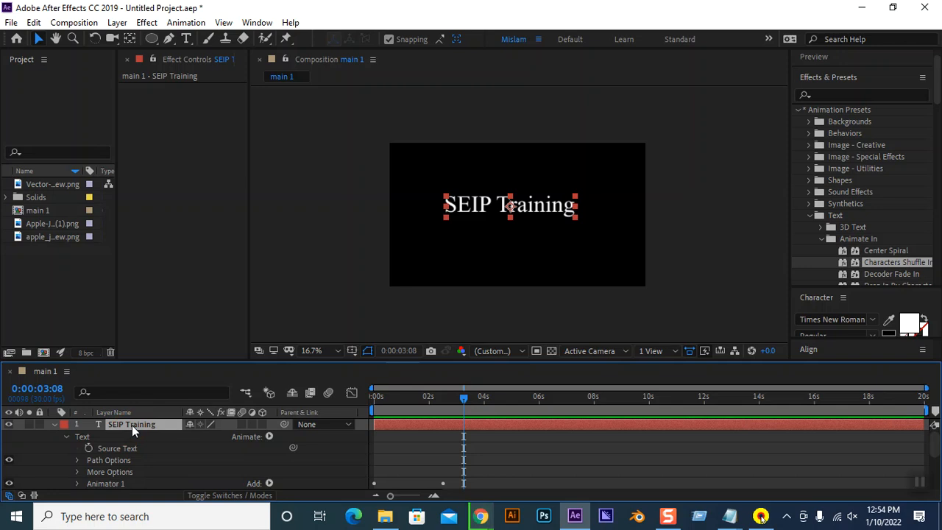
{"action": "key", "text": "ctrl+z"}
{"action": "key", "text": "ctrl+z"}
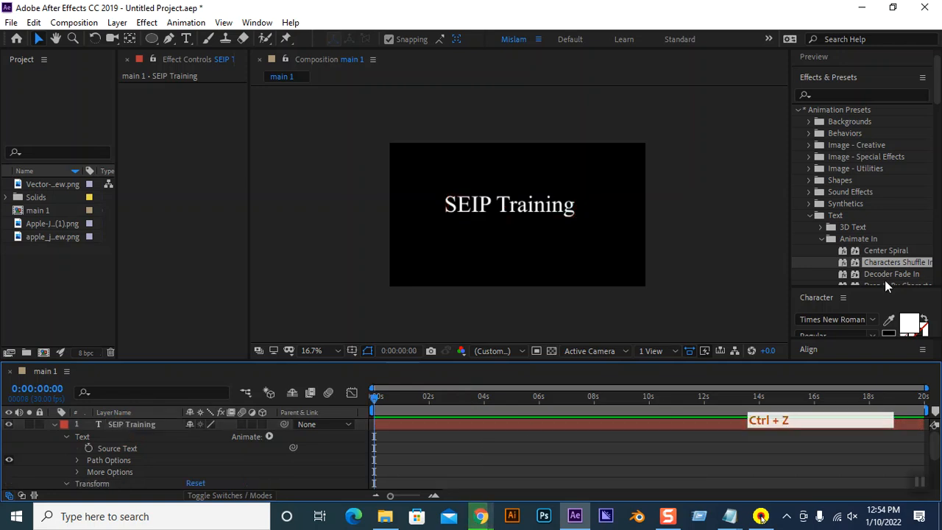
Apply the Decoder Fade In preset to the SEIP Training layer at 0:00:00:00 and preview the animation
{"action": "left_click_drag", "start_coordinate": [887, 274], "coordinate": [123, 430]}
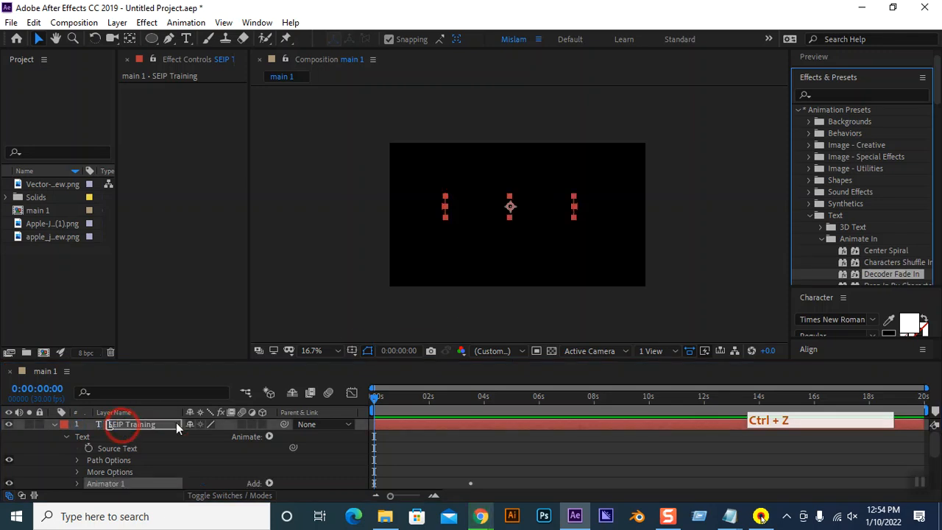
{"action": "key", "text": "space"}
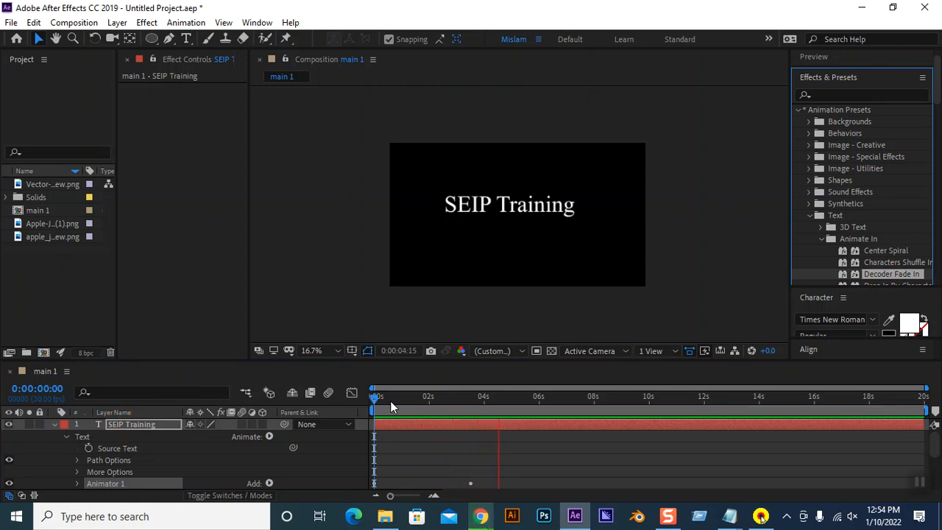
{"action": "key", "text": "space"}
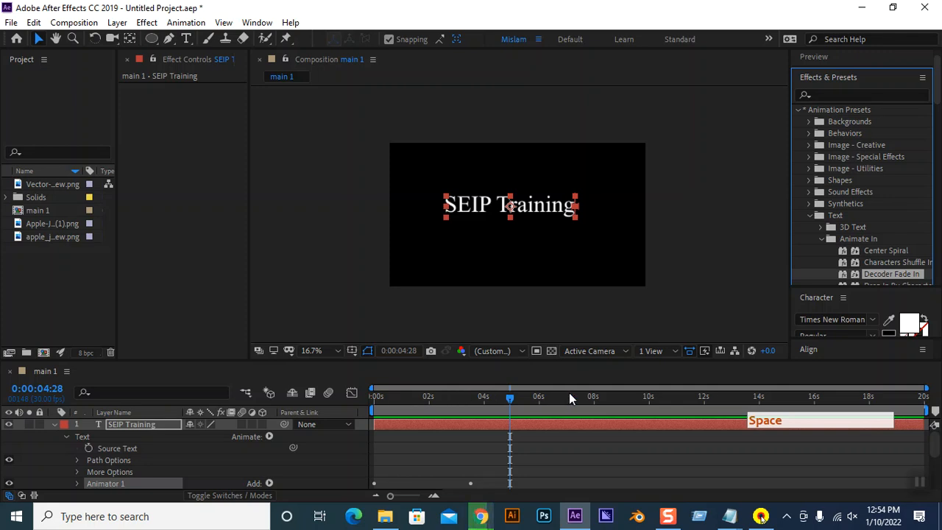
{"action": "left_click_drag", "start_coordinate": [509, 398], "coordinate": [326, 402]}
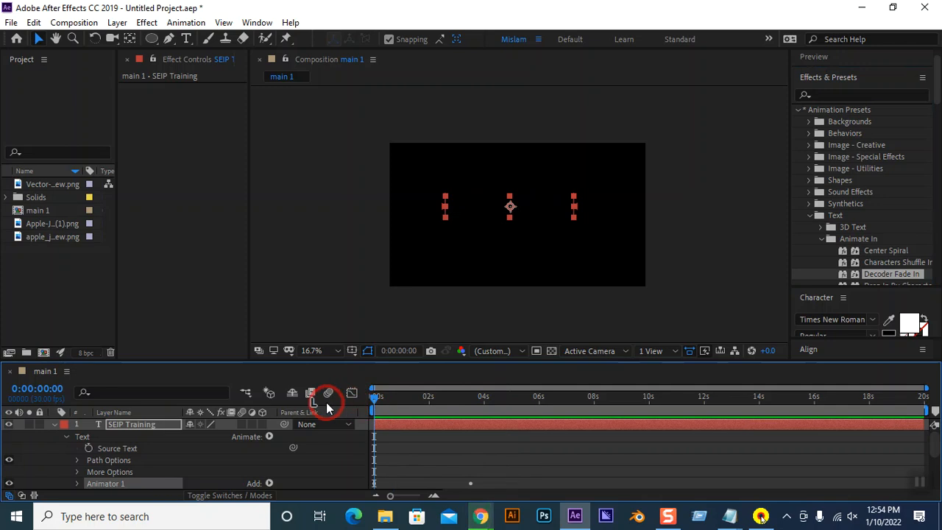
Reveal the keyframed properties of the SEIP Training layer and expand all of Range Selector 1's settings
{"action": "scroll", "coordinate": [276, 458], "scroll_direction": "down", "scroll_amount": 2}
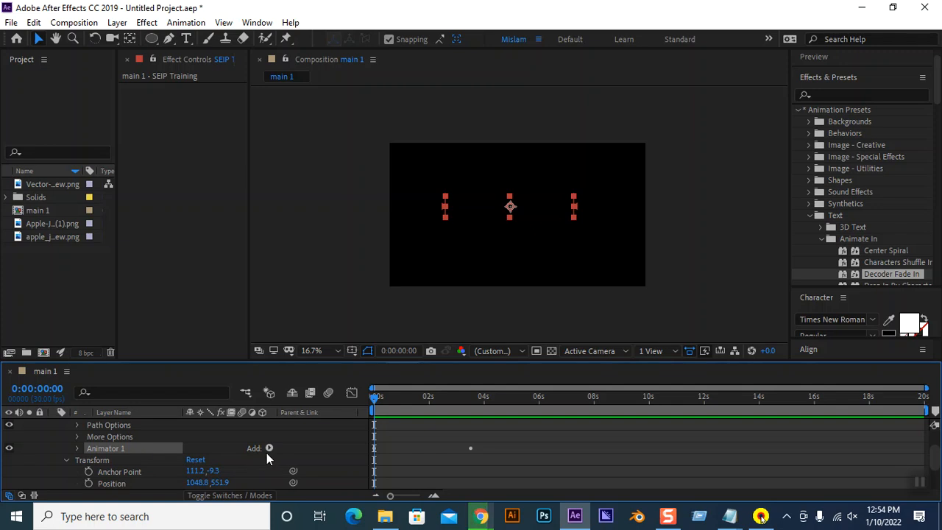
{"action": "scroll", "coordinate": [324, 454], "scroll_direction": "down", "scroll_amount": 2}
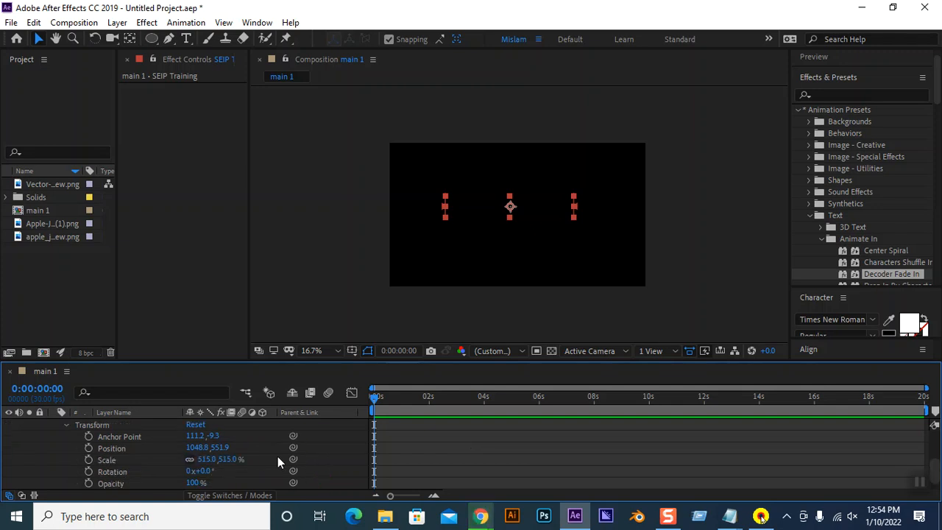
{"action": "left_click_drag", "start_coordinate": [376, 399], "coordinate": [438, 409]}
{"action": "scroll", "coordinate": [170, 466], "scroll_direction": "up", "scroll_amount": 3}
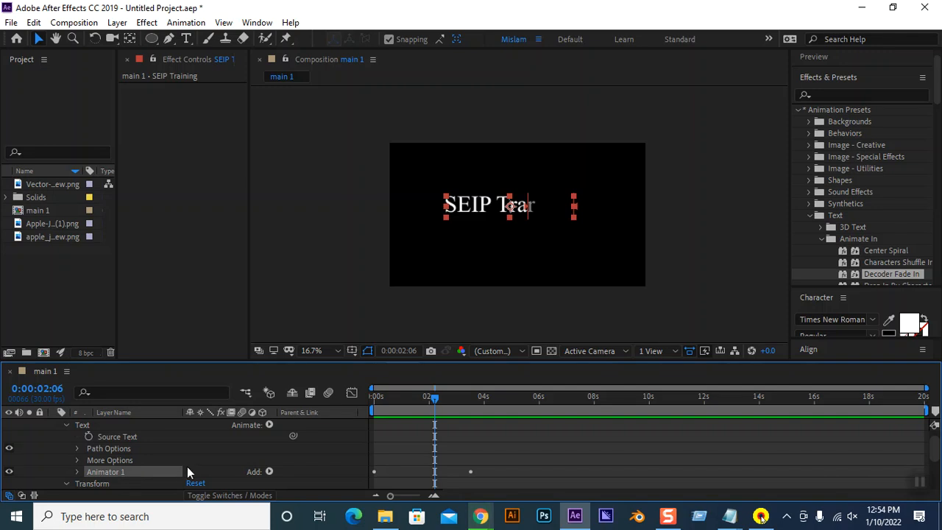
{"action": "scroll", "coordinate": [190, 471], "scroll_direction": "up", "scroll_amount": 1}
{"action": "left_click", "coordinate": [145, 425]}
{"action": "key", "text": "u"}
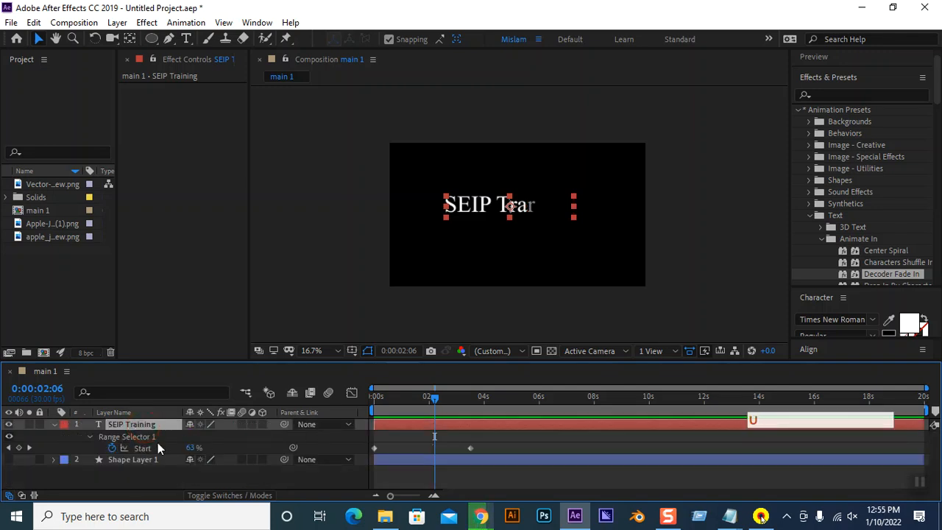
{"action": "left_click", "coordinate": [89, 437]}
{"action": "left_click", "coordinate": [89, 437]}
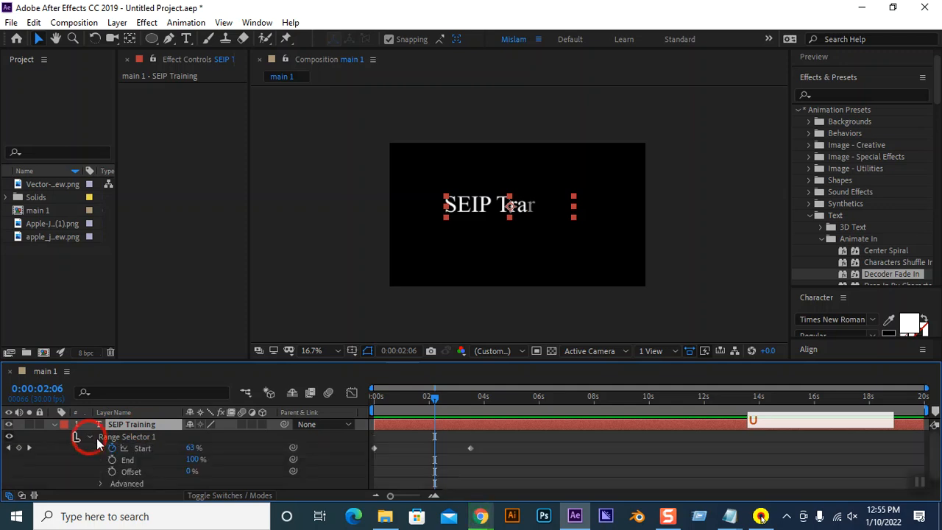
Fit the composition view to its panel and replay the Decoder Fade In animation from the start
{"action": "left_click_drag", "start_coordinate": [434, 397], "coordinate": [352, 409]}
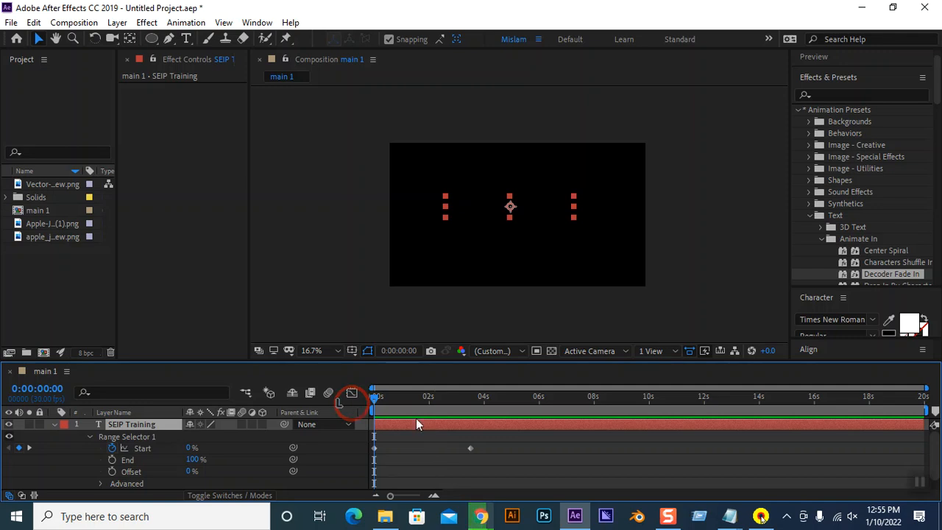
{"action": "left_click", "coordinate": [309, 351]}
{"action": "left_click", "coordinate": [339, 121]}
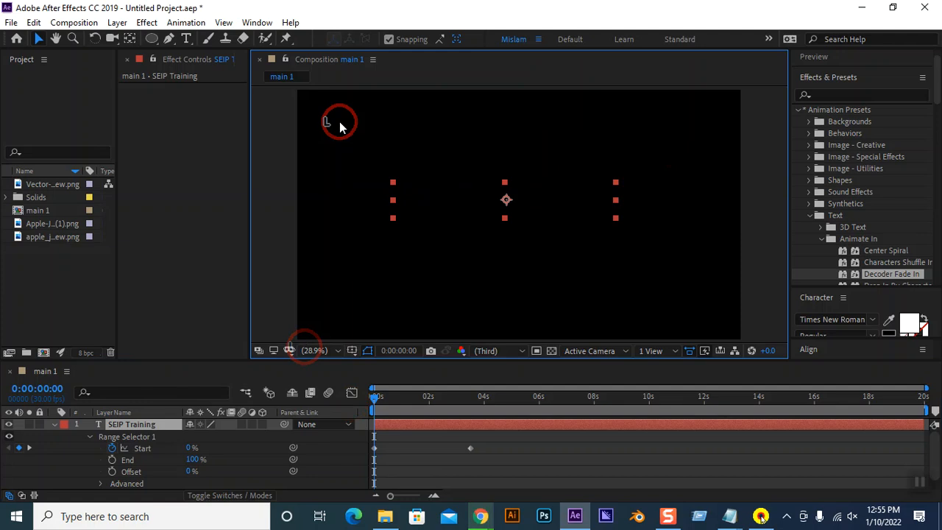
{"action": "left_click", "coordinate": [352, 393]}
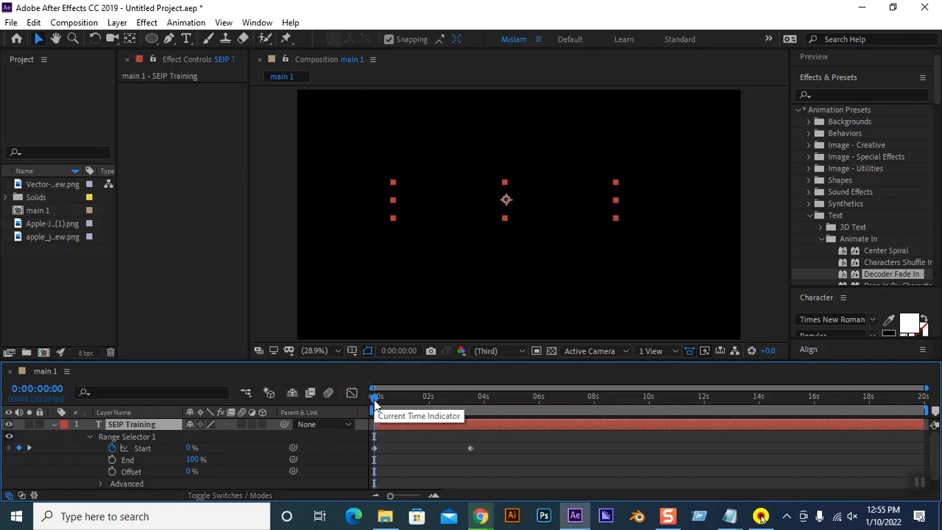
{"action": "key", "text": "space"}
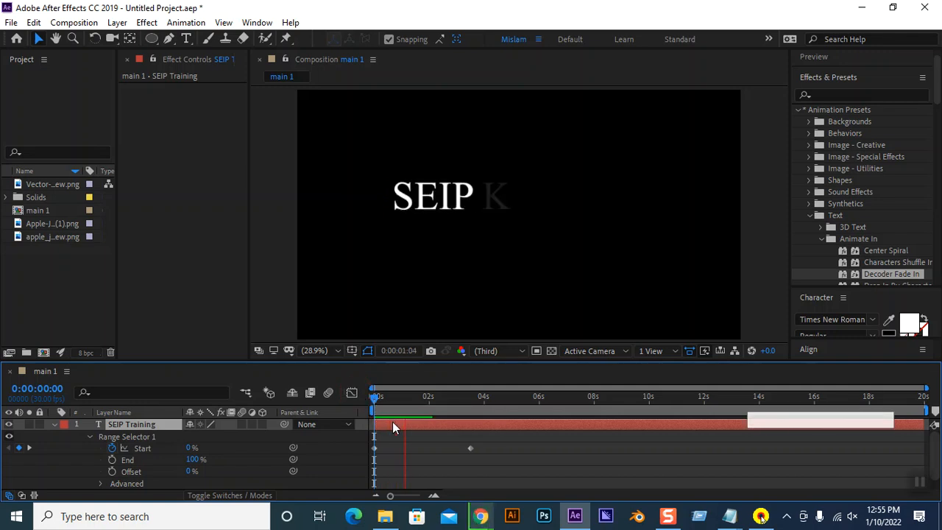
{"action": "key", "text": "space"}
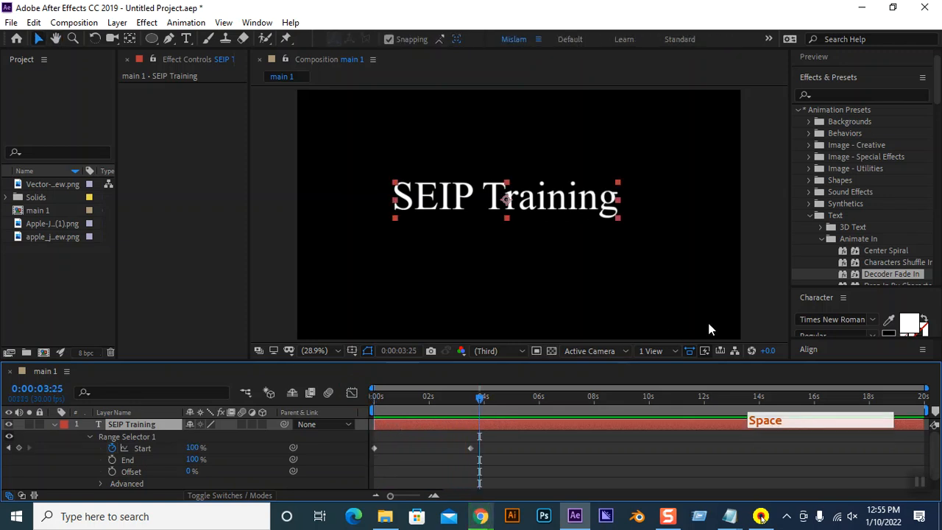
Browse the remaining Animate In text presets and select Twirl On Each Line
{"action": "scroll", "coordinate": [888, 266], "scroll_direction": "down", "scroll_amount": 5}
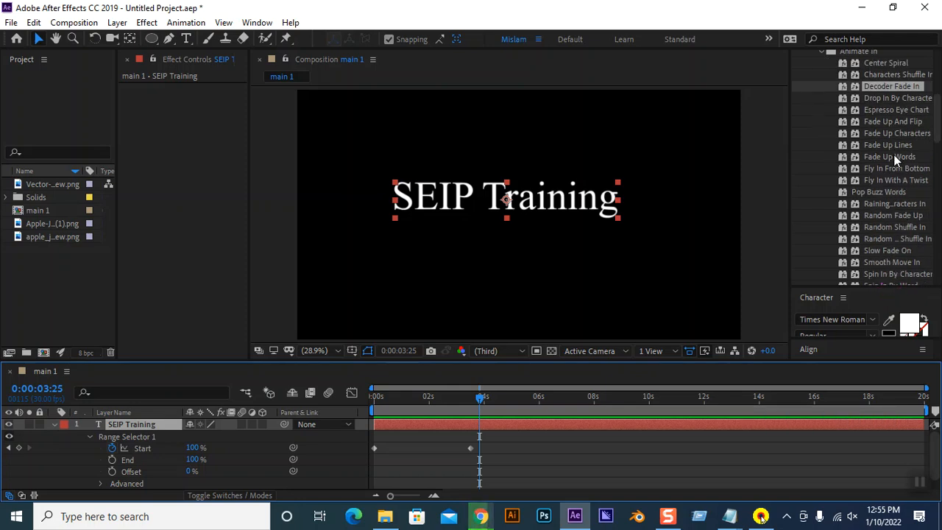
{"action": "scroll", "coordinate": [893, 175], "scroll_direction": "down", "scroll_amount": 5}
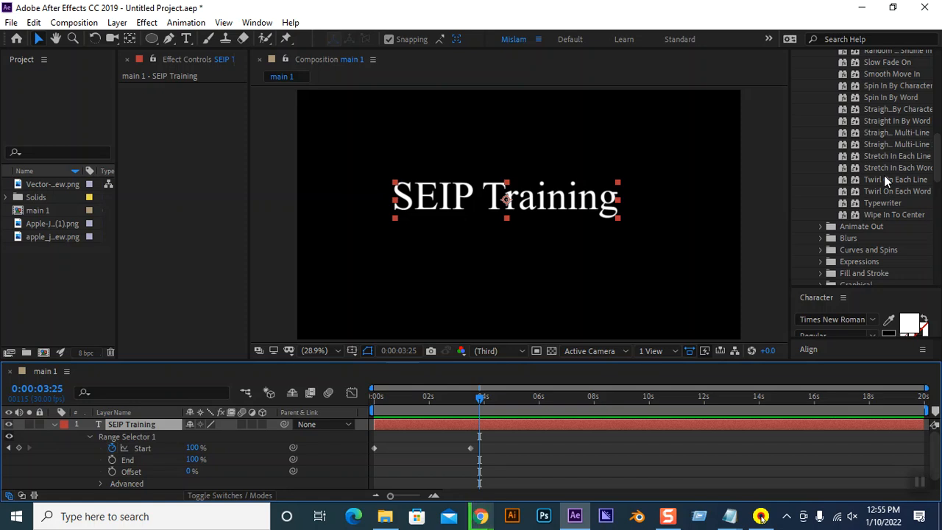
{"action": "left_click", "coordinate": [885, 180]}
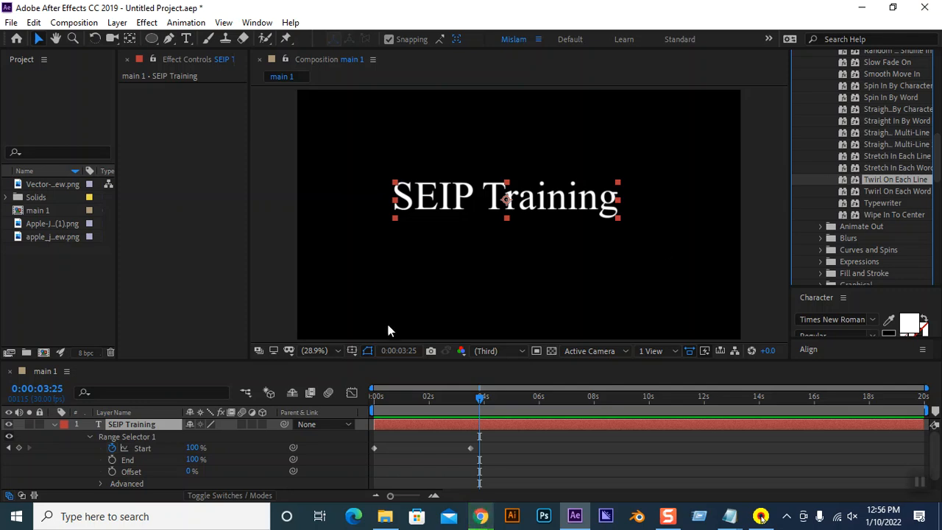
Try deleting Range Selector 1 from the SEIP Training layer, then undo the deletion
{"action": "left_click", "coordinate": [133, 437]}
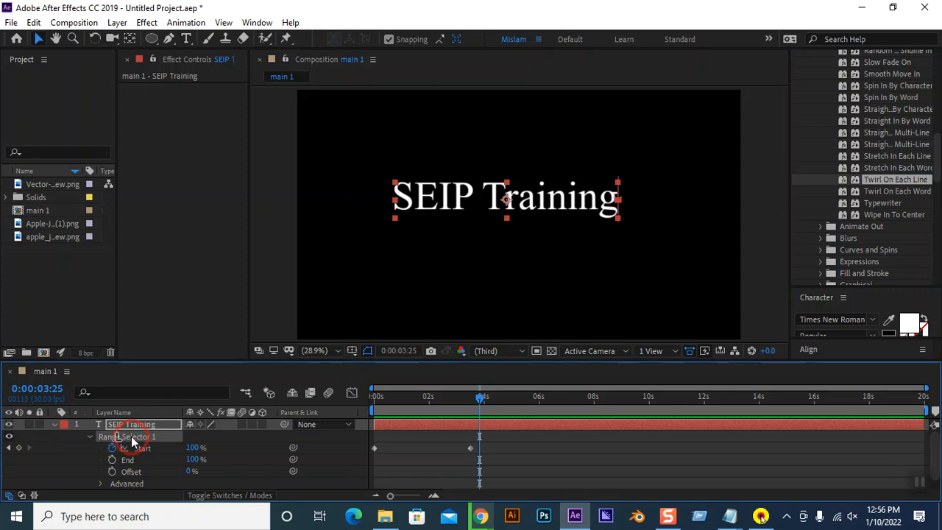
{"action": "key", "text": "Delete"}
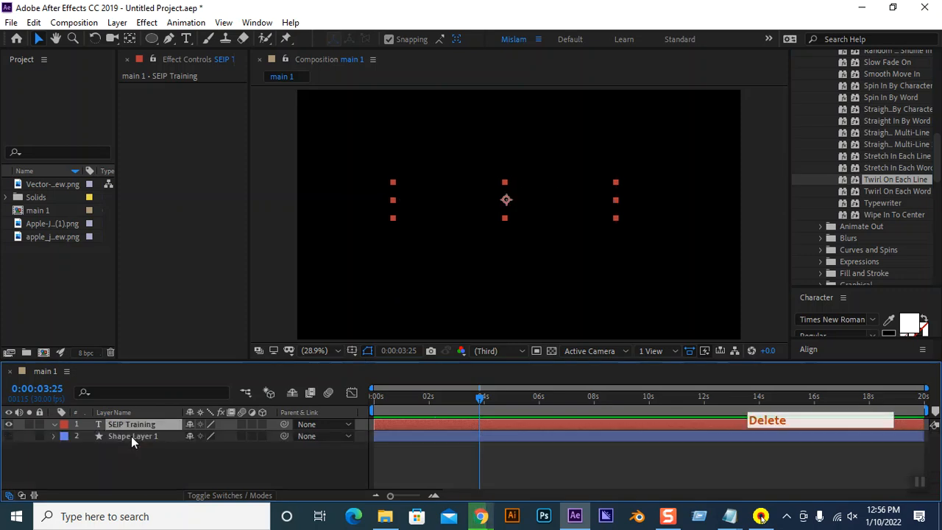
{"action": "key", "text": "ctrl+z"}
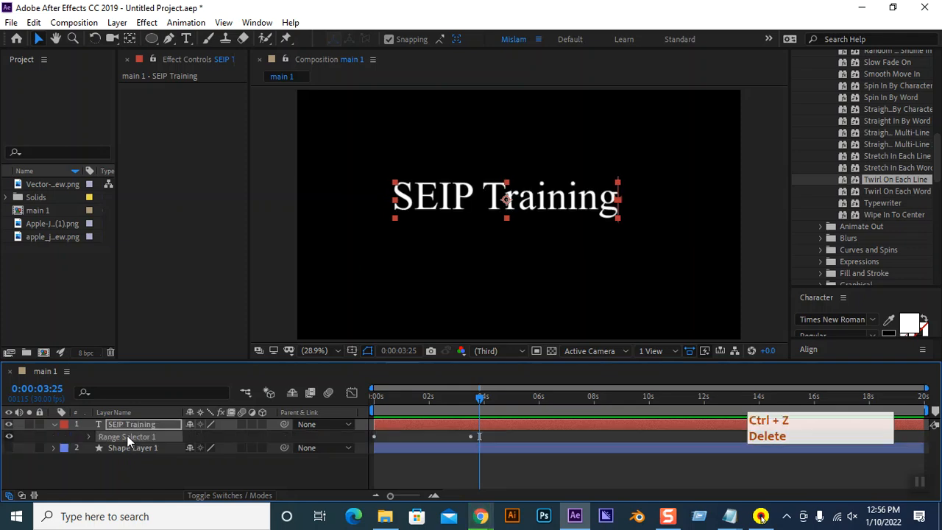
Expand Range Selector 1 and remove the keyframes from its Start property
{"action": "left_click", "coordinate": [89, 436]}
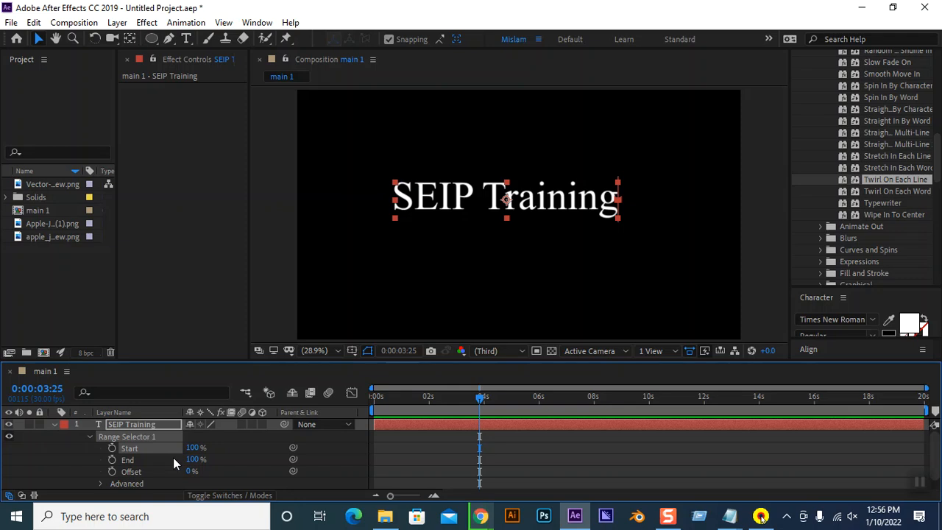
{"action": "left_click", "coordinate": [617, 471]}
Switch to Chrome, search Google for "text evo" and open the TextEvo 2 page on aescripts + aeplugins
{"action": "left_click", "coordinate": [384, 517]}
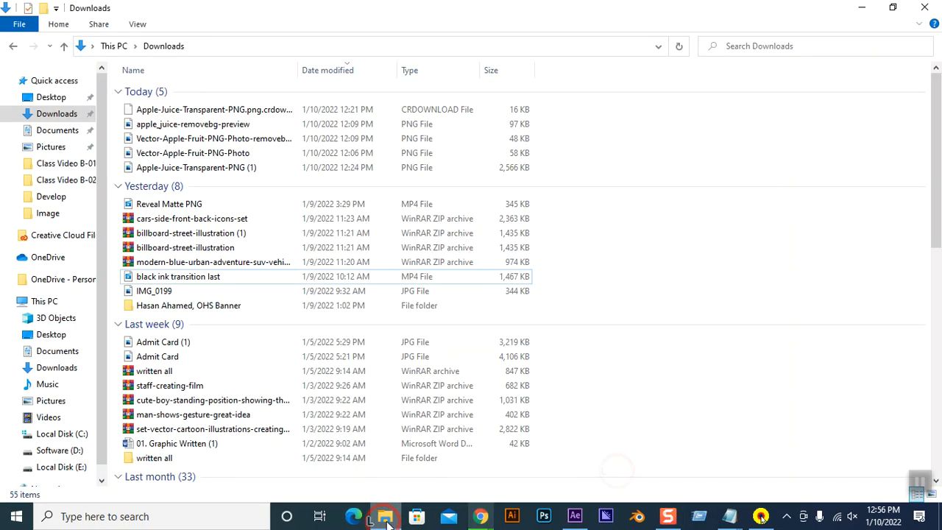
{"action": "mouse_move", "coordinate": [480, 516]}
{"action": "left_click", "coordinate": [431, 466]}
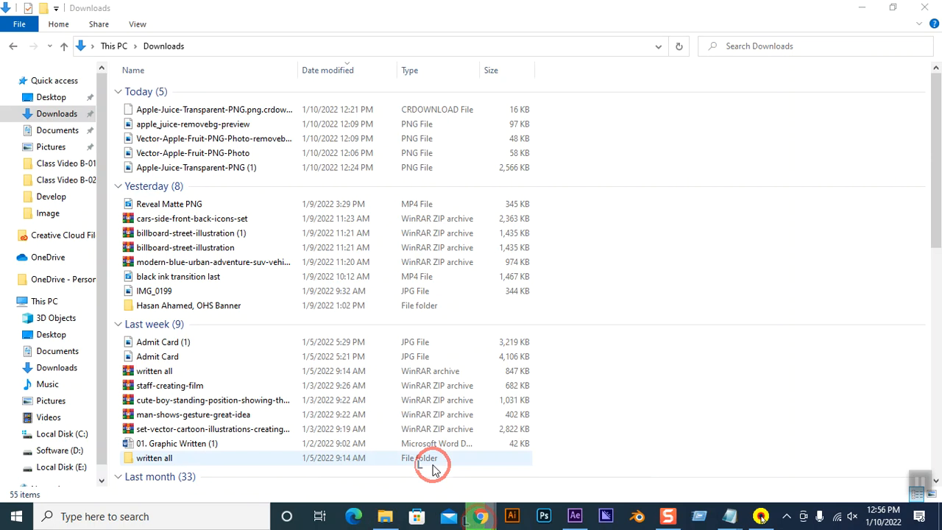
{"action": "left_click", "coordinate": [540, 12]}
{"action": "left_click", "coordinate": [475, 38]}
{"action": "key", "text": "ctrl+a"}
{"action": "type", "text": "tex"}
{"action": "left_click", "coordinate": [467, 37]}
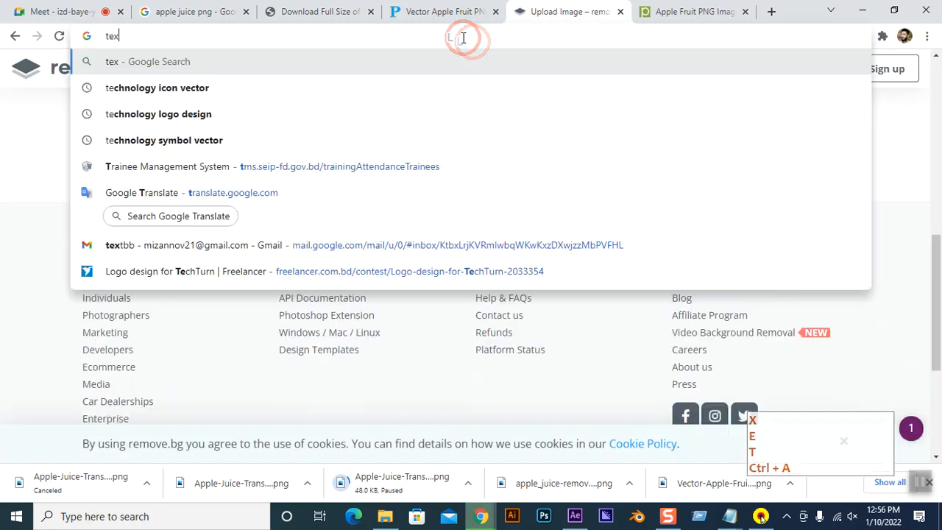
{"action": "type", "text": "t ev"}
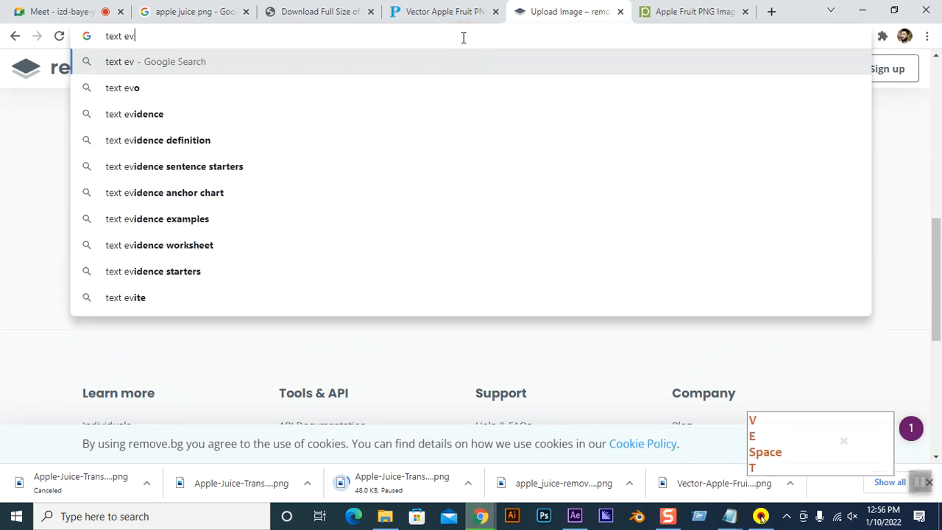
{"action": "type", "text": "o"}
{"action": "key", "text": "Return"}
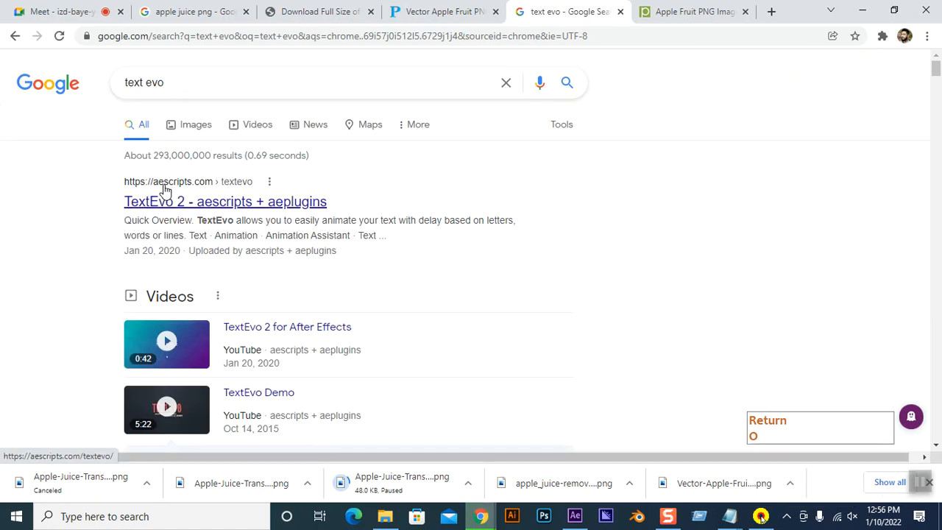
{"action": "left_click", "coordinate": [214, 206]}
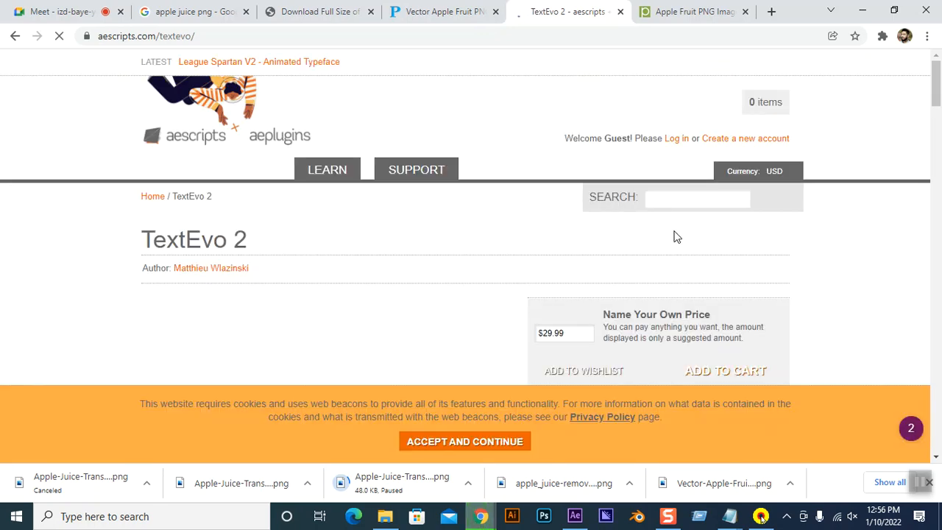
Set the name-your-own price of TextEvo 2 to 0 and add it to the cart
{"action": "scroll", "coordinate": [739, 253], "scroll_direction": "down", "scroll_amount": 2}
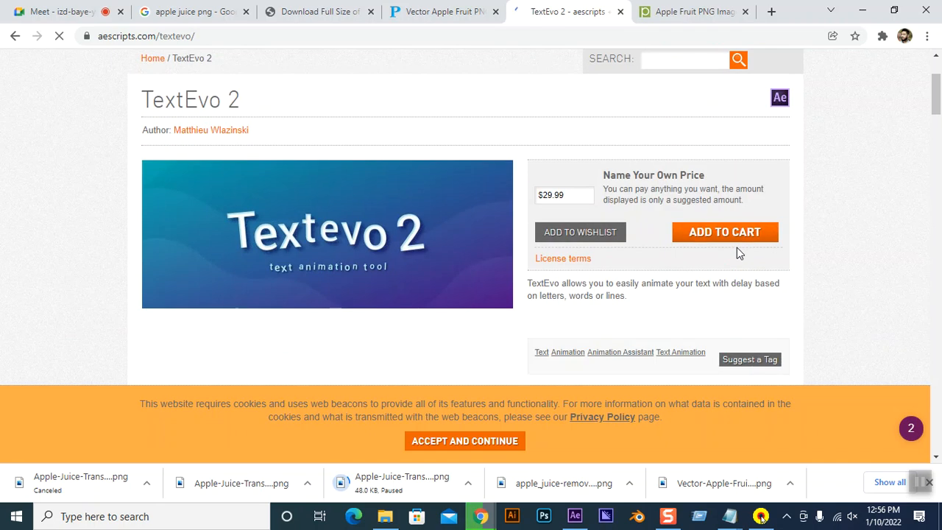
{"action": "left_click", "coordinate": [577, 196]}
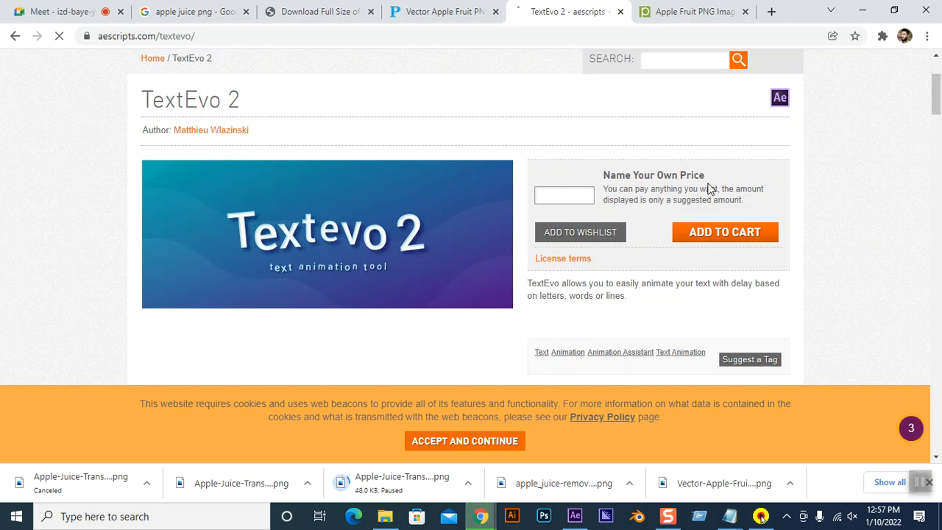
{"action": "type", "text": "0"}
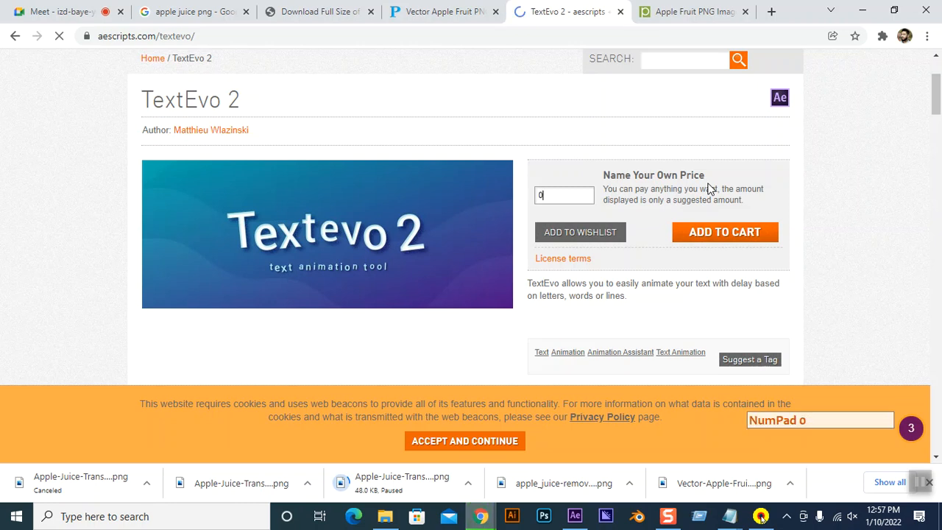
{"action": "left_click", "coordinate": [735, 234]}
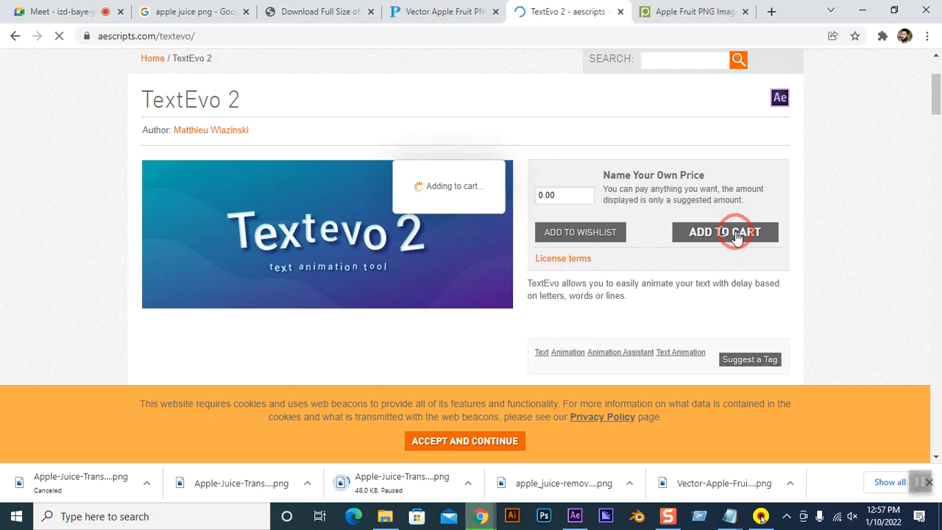
Go to the shopping cart and proceed to the checkout page for TextEvo 2
{"action": "scroll", "coordinate": [735, 231], "scroll_direction": "up", "scroll_amount": 2}
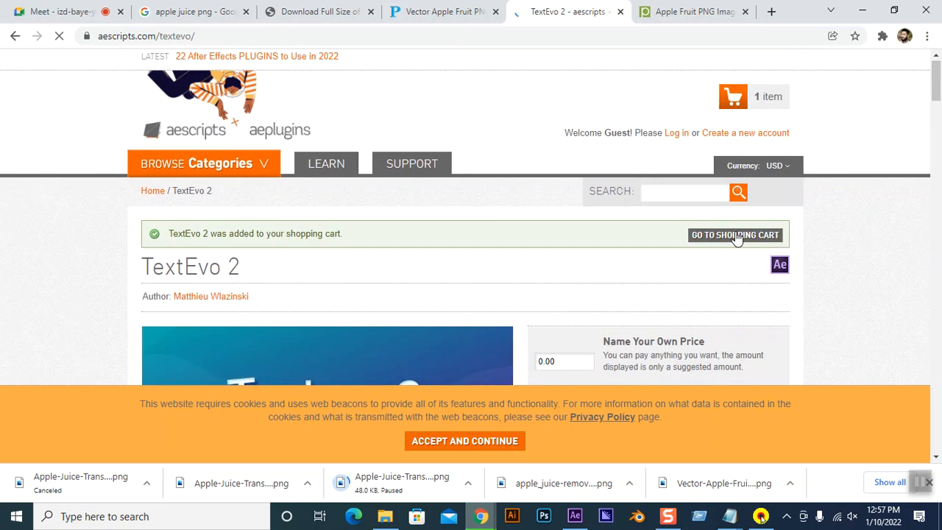
{"action": "left_click", "coordinate": [721, 249]}
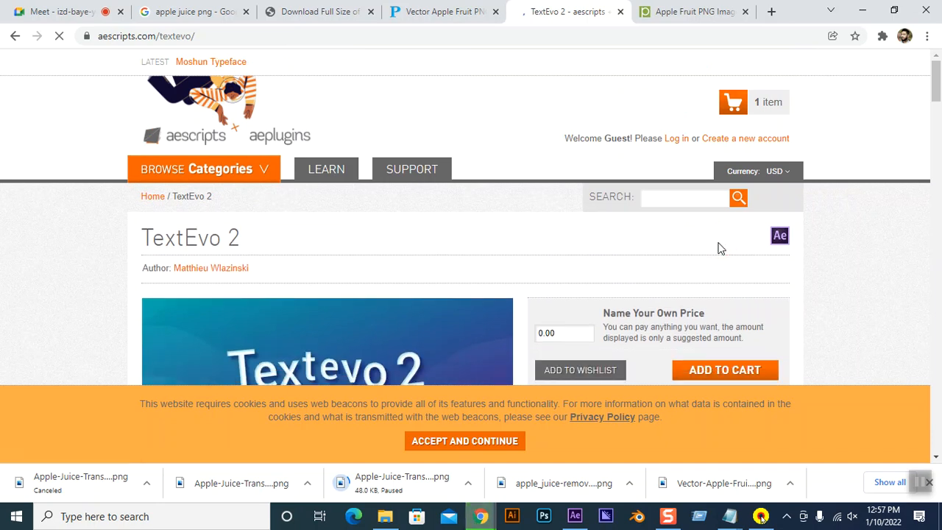
{"action": "left_click", "coordinate": [708, 240]}
{"action": "key", "text": "shift+F9"}
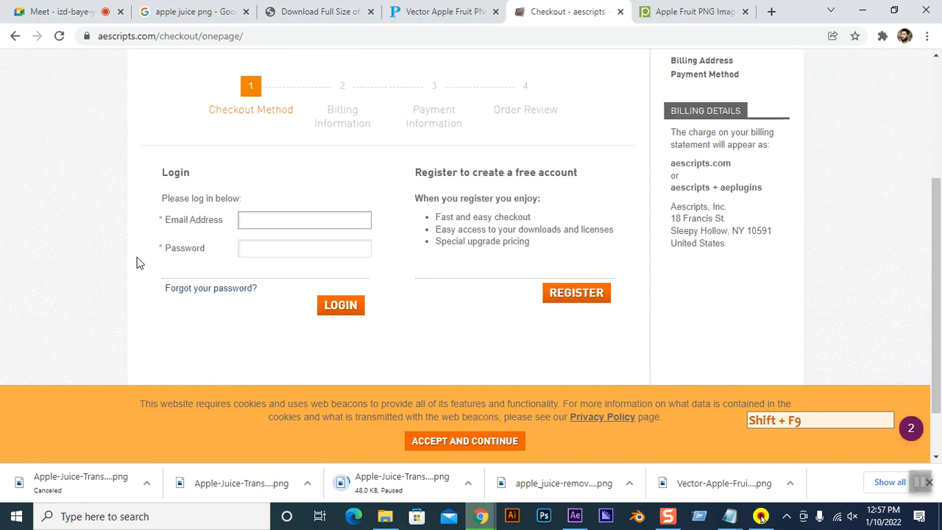